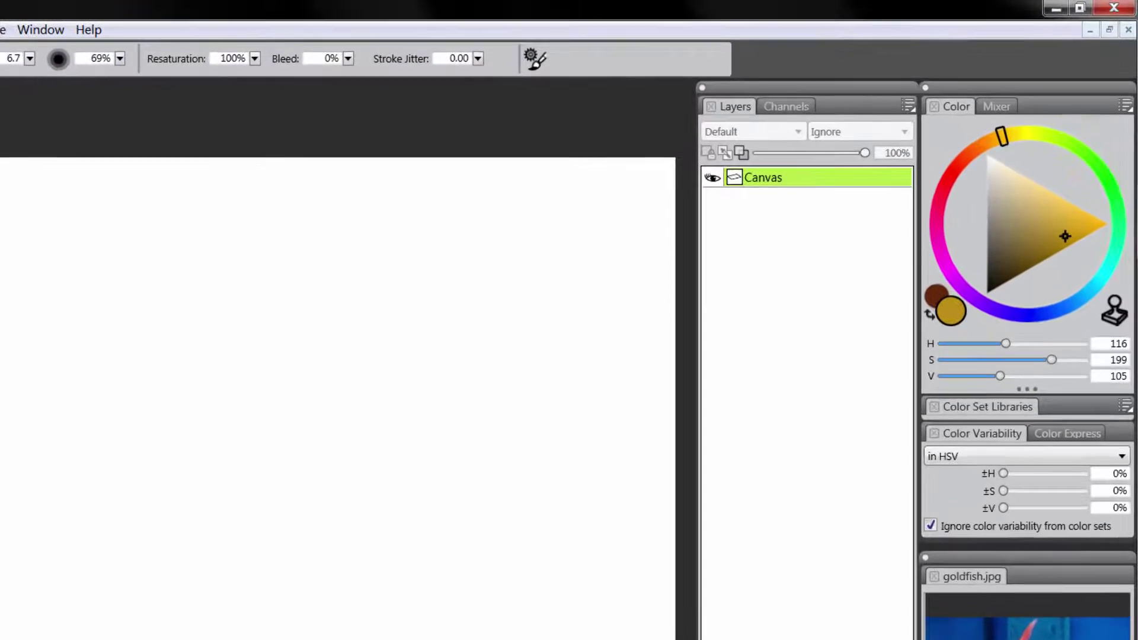
Add a new layer above the canvas and name it sketch
left_click(853, 588)
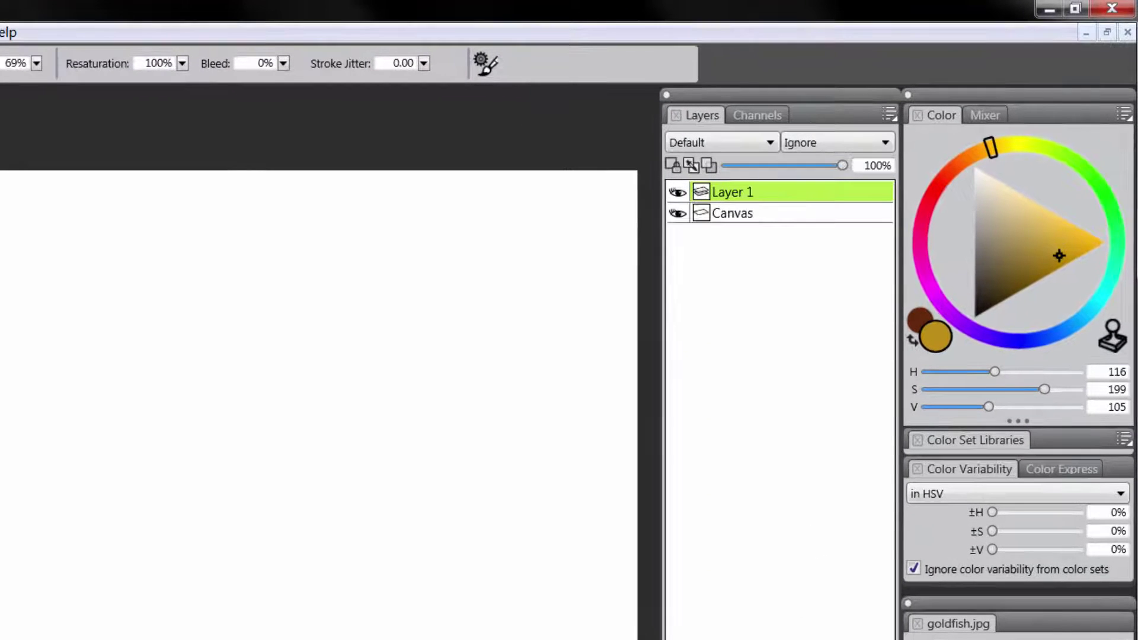
double_click(744, 194)
type("sketch")
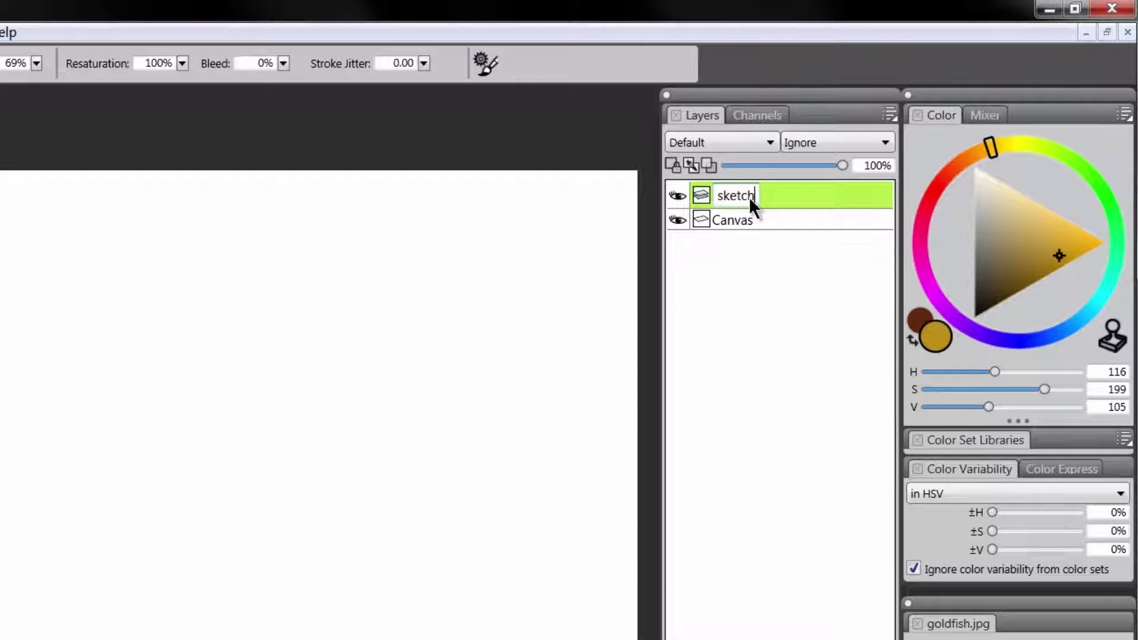
key("Return")
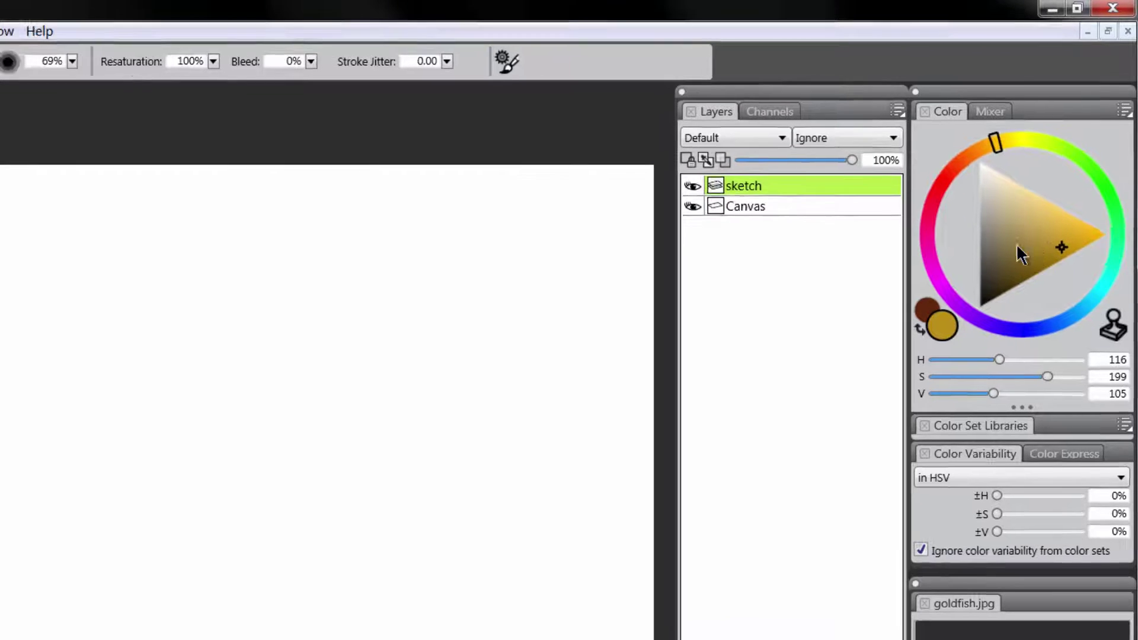
Pick a dark grey colour and sketch the fish's curved centre line, the long right contour and a round head
left_click(973, 297)
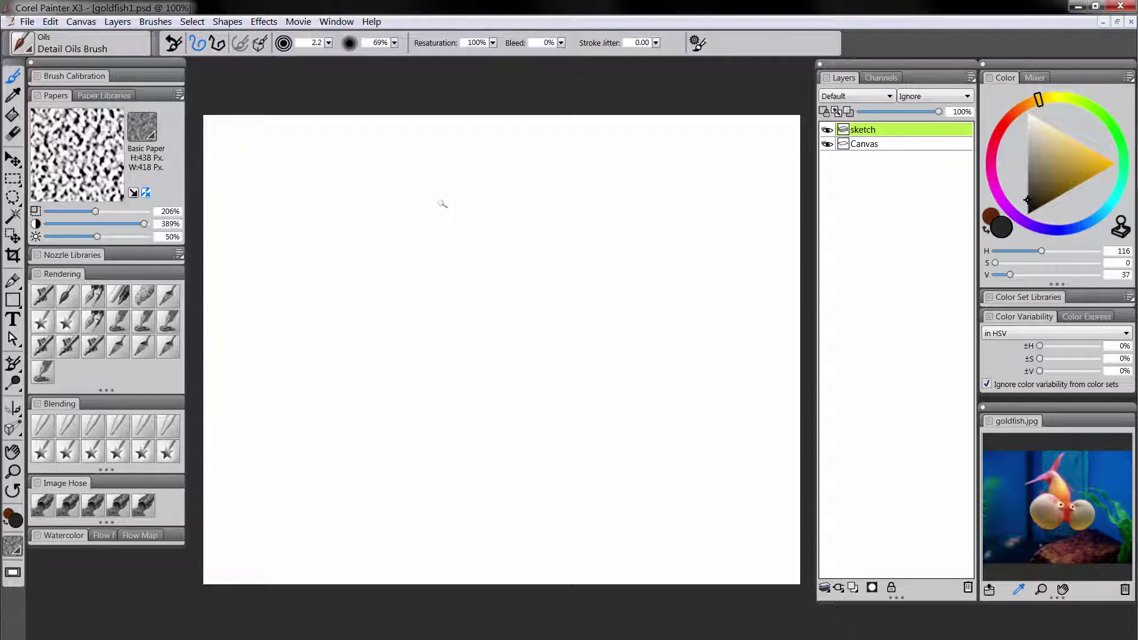
mouse_move(440, 189)
left_mouse_down()
mouse_move(487, 283)
mouse_move(497, 361)
left_mouse_up()
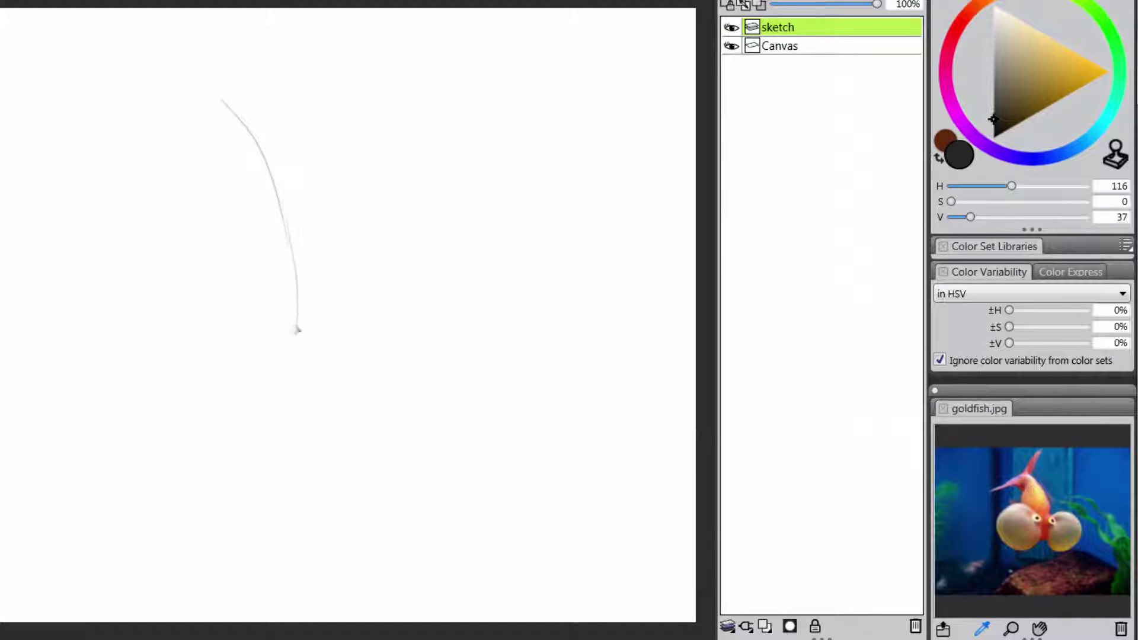
left_click_drag(319, 394, 334, 418)
left_click_drag(248, 125, 199, 80)
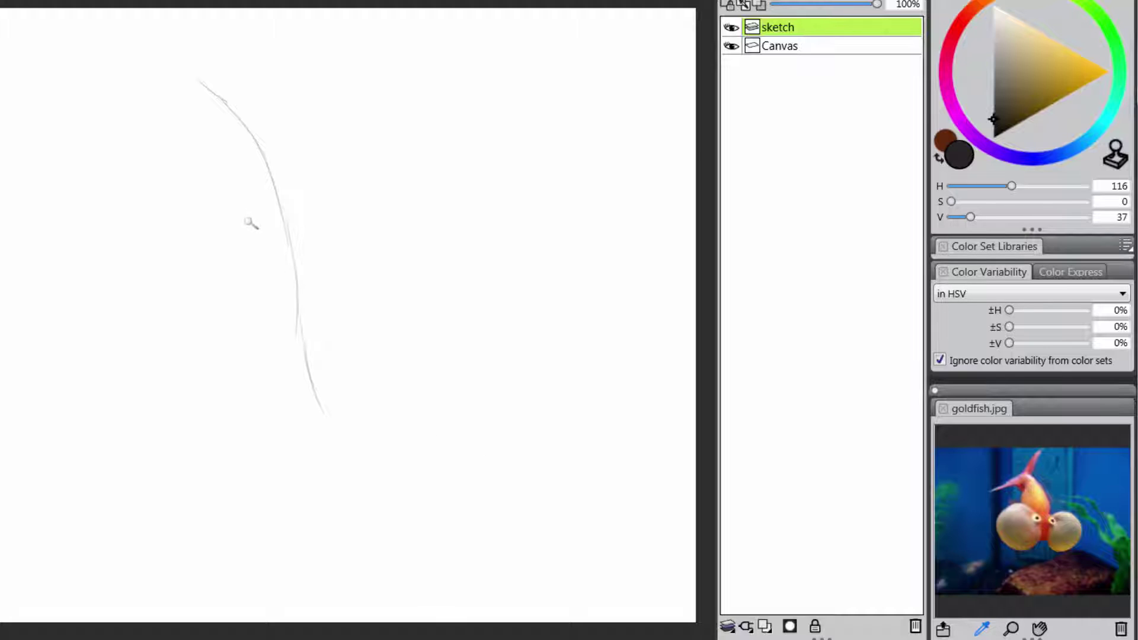
mouse_move(198, 66)
left_mouse_down()
mouse_move(260, 104)
mouse_move(246, 81)
mouse_move(383, 341)
mouse_move(361, 308)
mouse_move(363, 386)
mouse_move(254, 339)
mouse_move(354, 386)
mouse_move(397, 375)
mouse_move(326, 435)
mouse_move(257, 437)
mouse_move(366, 431)
mouse_move(333, 441)
mouse_move(367, 429)
left_mouse_up()
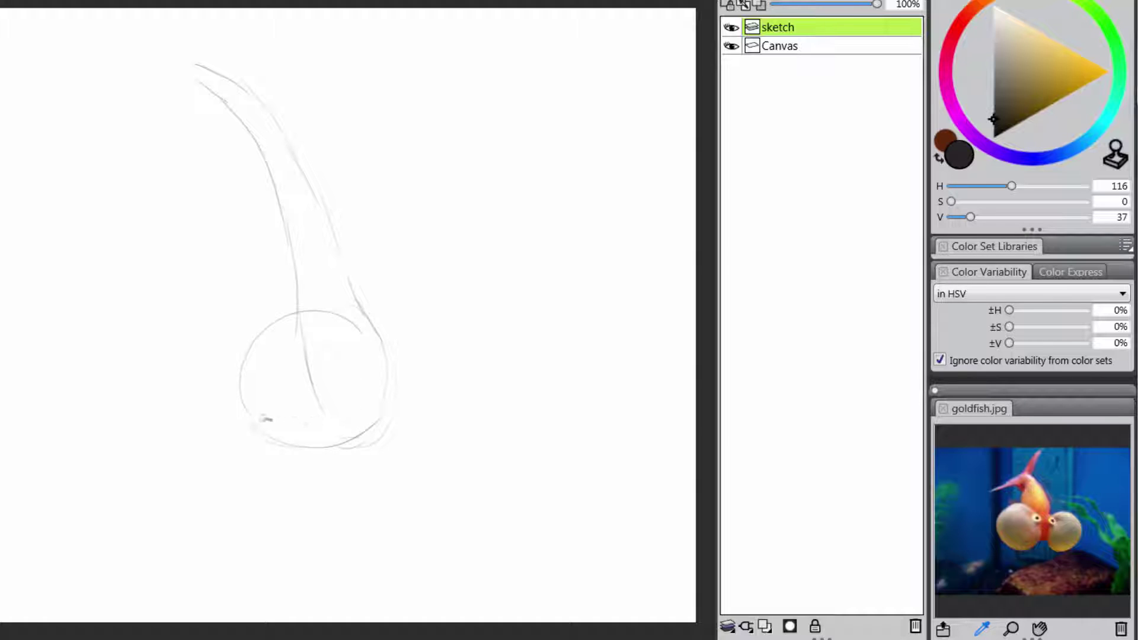
Sketch the fish's body outline around the centre line, with the left side, rounded back, right side and chin
mouse_move(245, 408)
left_mouse_down()
mouse_move(227, 269)
mouse_move(227, 325)
mouse_move(211, 293)
mouse_move(224, 195)
left_mouse_up()
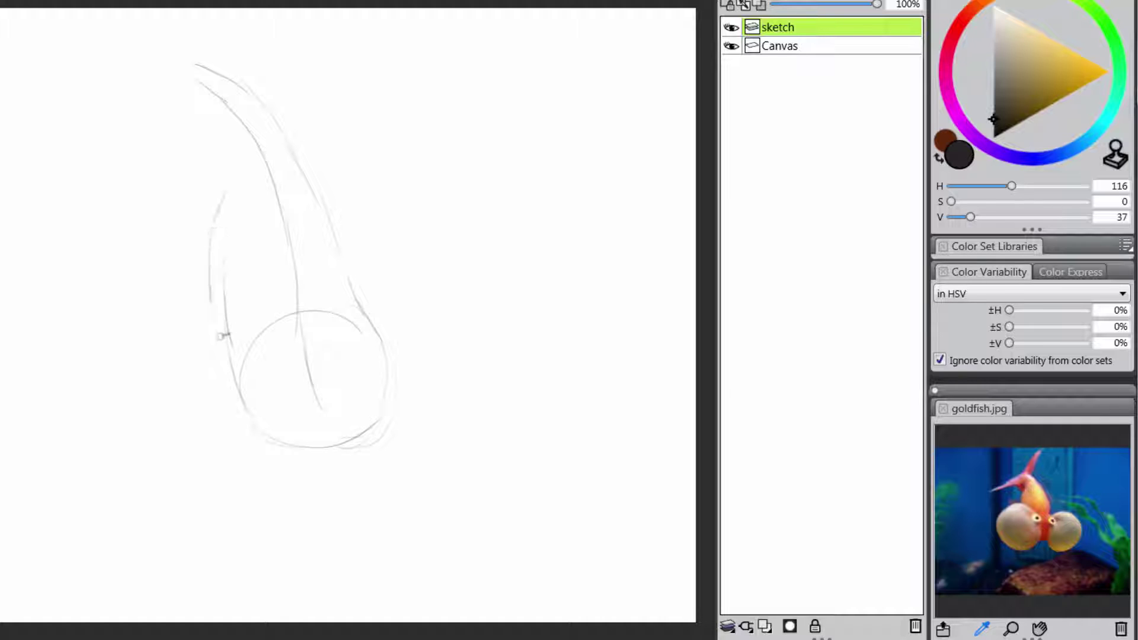
mouse_move(314, 175)
left_mouse_down()
mouse_move(221, 216)
mouse_move(322, 190)
mouse_move(215, 232)
mouse_move(216, 283)
left_mouse_up()
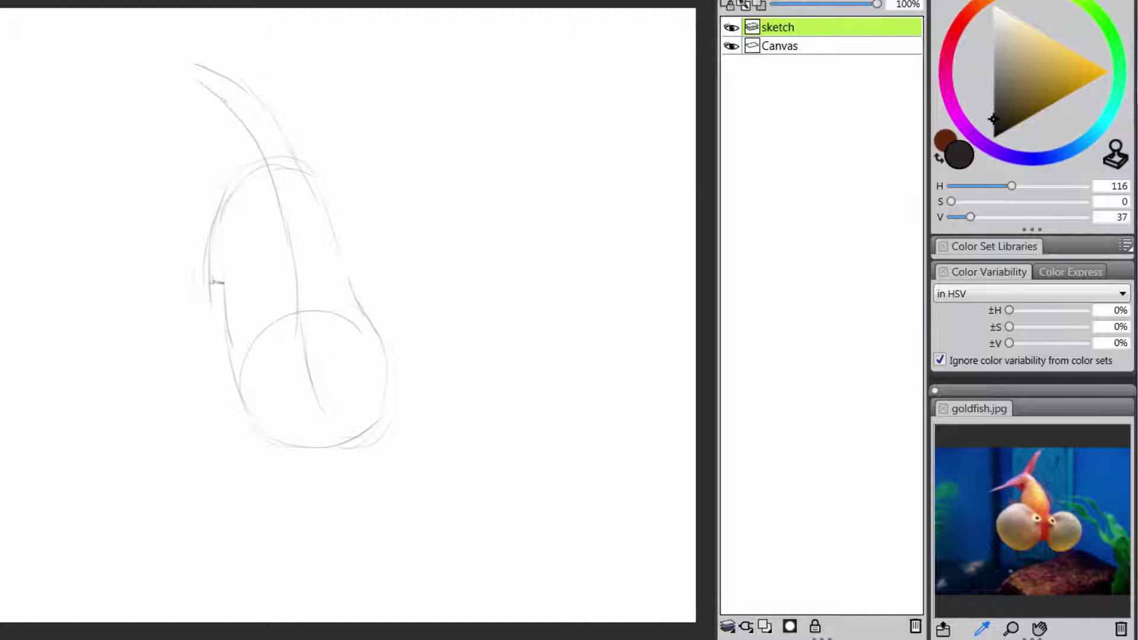
left_click_drag(326, 183, 362, 309)
mouse_move(371, 430)
left_mouse_down()
mouse_move(297, 450)
mouse_move(317, 462)
left_mouse_up()
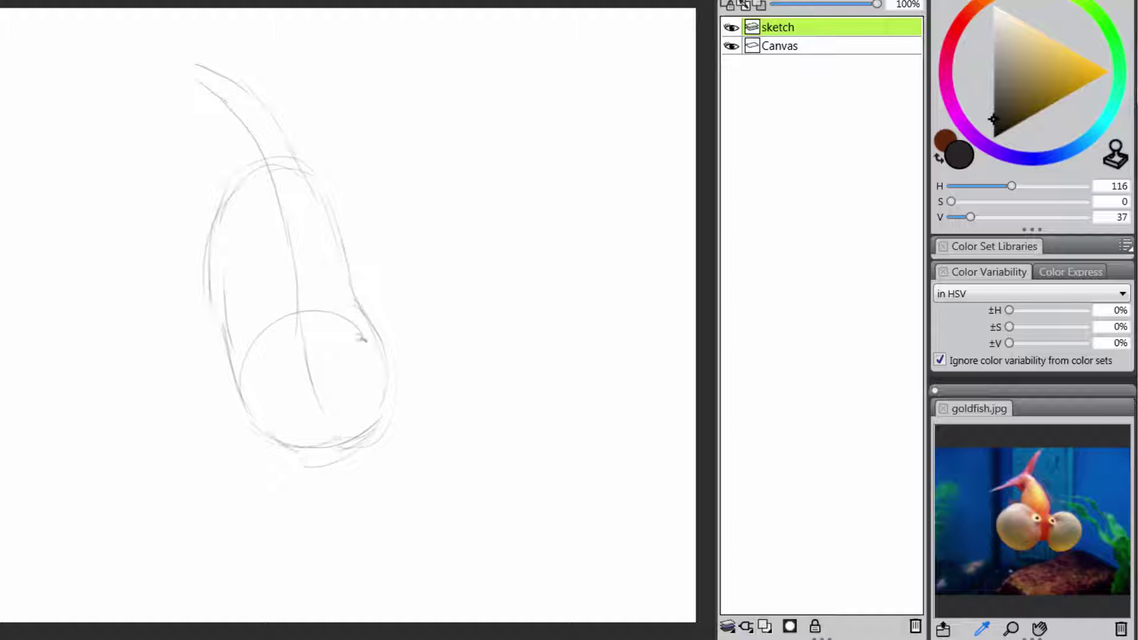
left_click_drag(362, 332, 388, 353)
Sketch the left edge and tip of the tail base, and move the sketch layer down and slightly right
left_click_drag(228, 181, 185, 106)
left_click_drag(210, 162, 174, 75)
left_click_drag(207, 203, 198, 68)
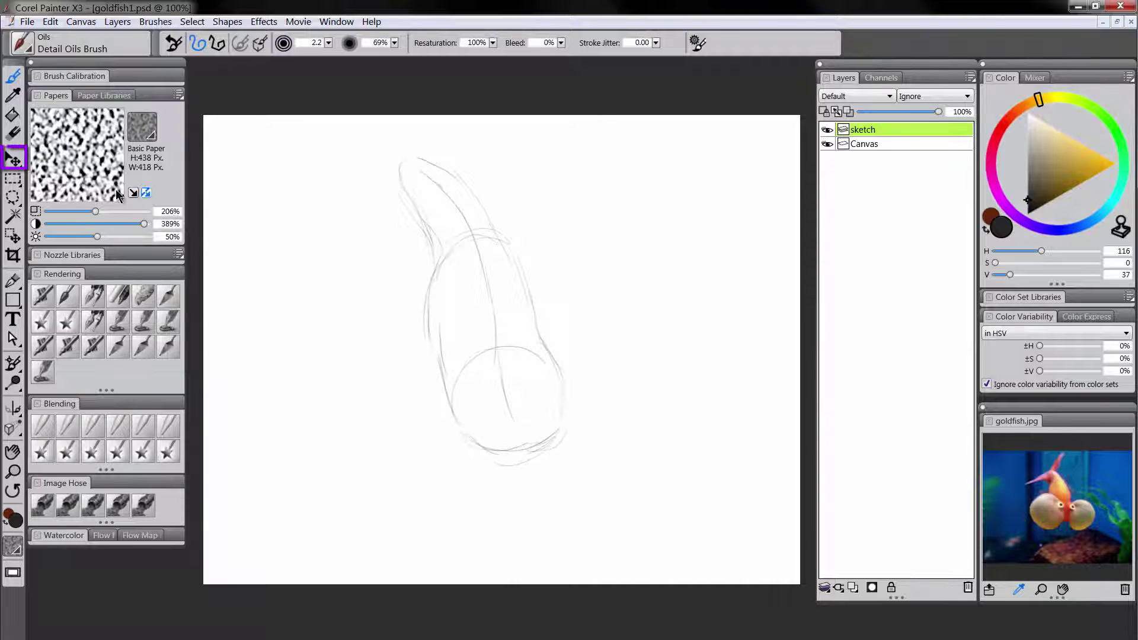
left_click(13, 159)
mouse_move(526, 356)
left_mouse_down()
mouse_move(551, 420)
mouse_move(553, 409)
left_mouse_up()
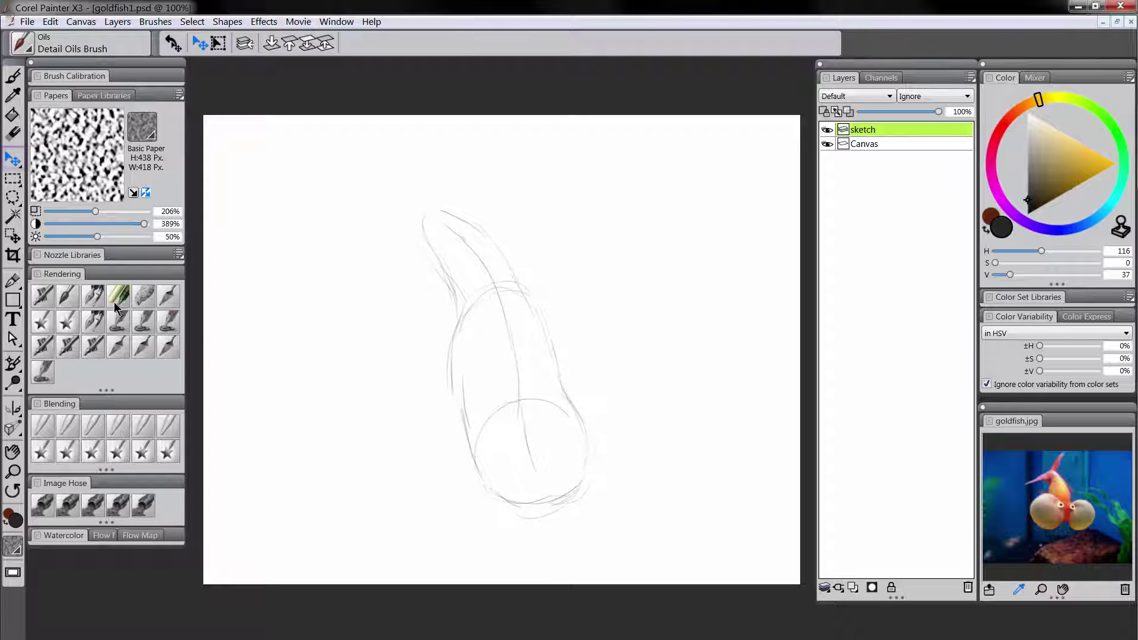
Set the Detail Oils Brush size to 4.1 and sketch the upper tail lobe curving up from the tail base
key("b")
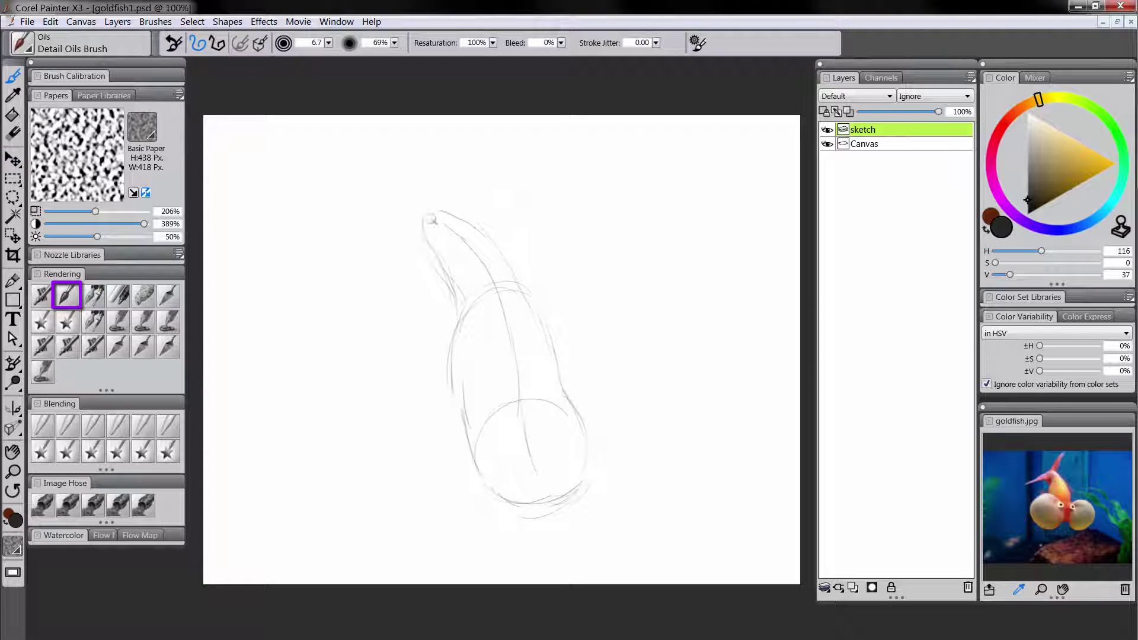
key("bracketleft")
key("bracketleft")
mouse_move(440, 221)
left_mouse_down()
mouse_move(435, 173)
mouse_move(434, 191)
mouse_move(475, 141)
left_mouse_up()
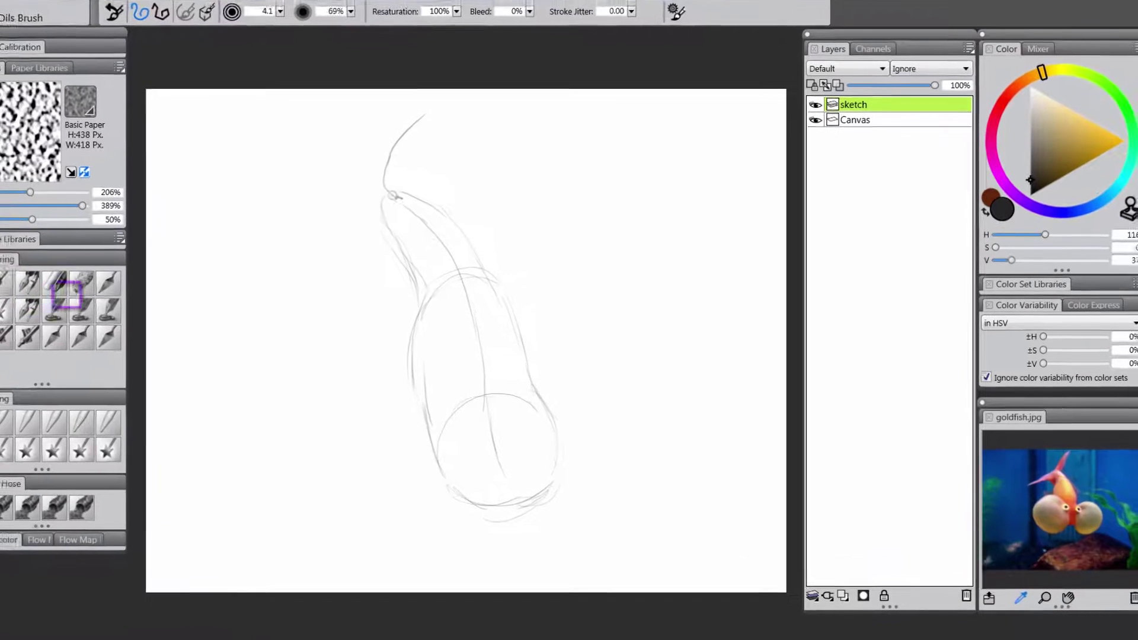
mouse_move(373, 188)
left_mouse_down()
mouse_move(400, 124)
mouse_move(426, 107)
mouse_move(392, 137)
left_mouse_up()
mouse_move(286, 90)
left_mouse_down()
mouse_move(337, 49)
mouse_move(318, 65)
mouse_move(365, 46)
mouse_move(324, 101)
left_mouse_up()
left_click_drag(349, 58, 305, 145)
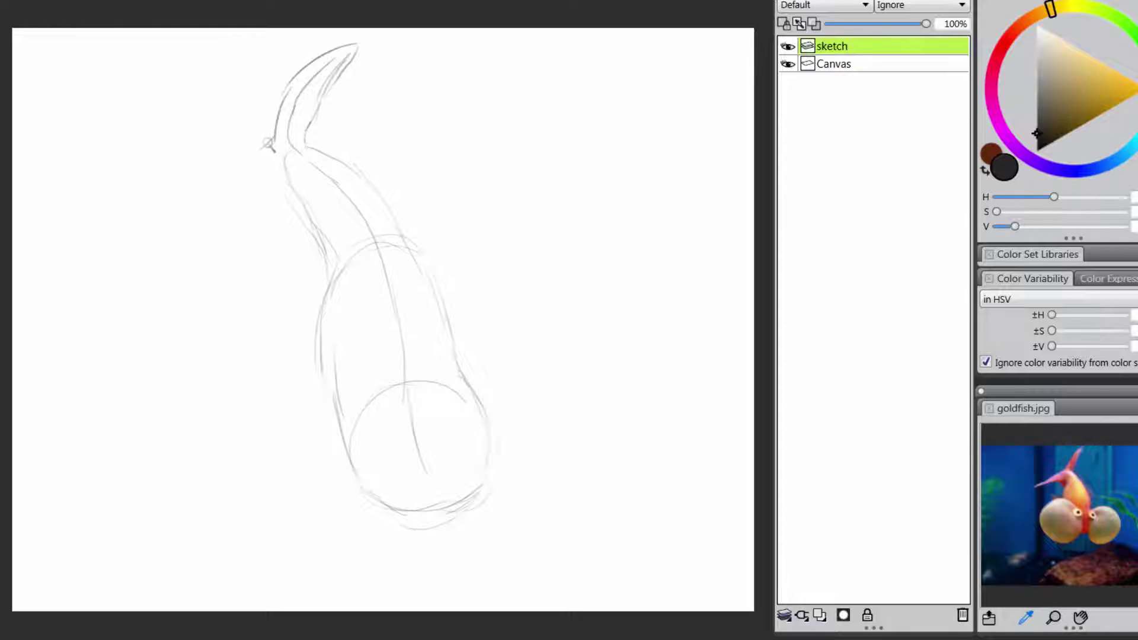
Sketch the left tail lobe, the small fin beneath it and the pointed fin along the back's right edge
mouse_move(271, 143)
left_mouse_down()
mouse_move(152, 194)
mouse_move(133, 220)
mouse_move(196, 188)
mouse_move(253, 181)
left_mouse_up()
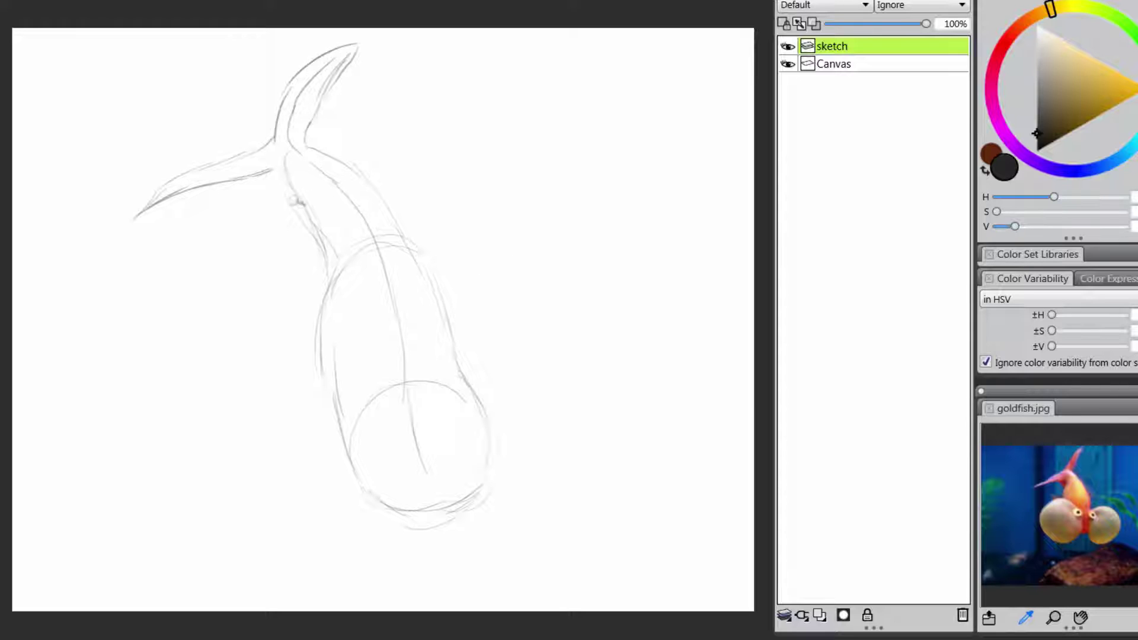
mouse_move(298, 204)
left_mouse_down()
mouse_move(255, 168)
mouse_move(259, 195)
mouse_move(314, 213)
mouse_move(280, 196)
mouse_move(298, 175)
left_mouse_up()
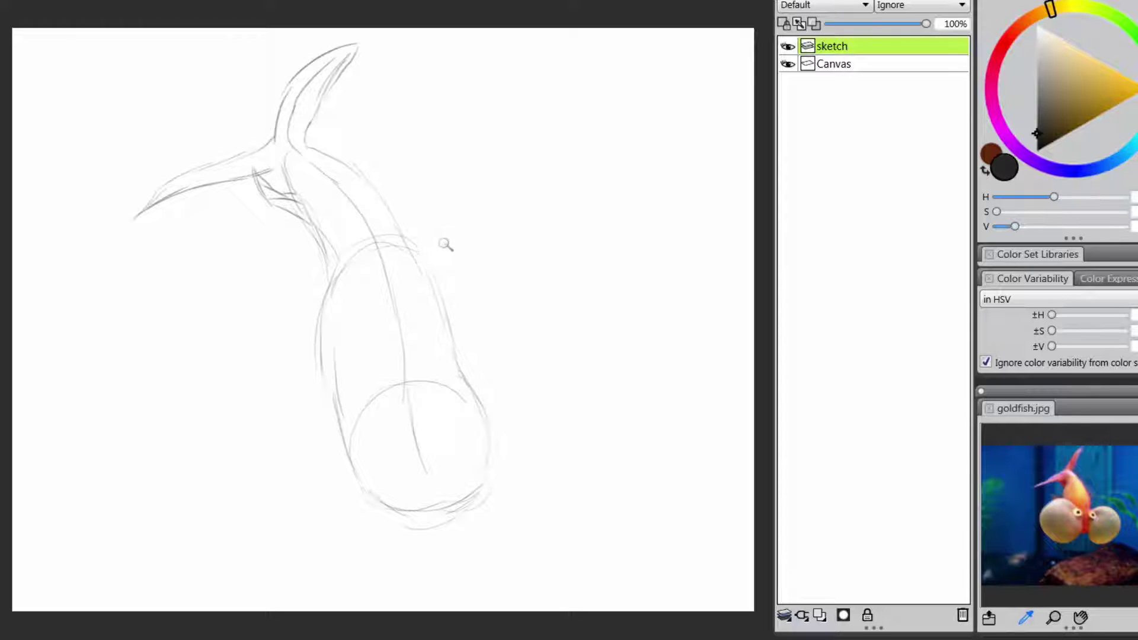
left_click_drag(329, 178, 460, 260)
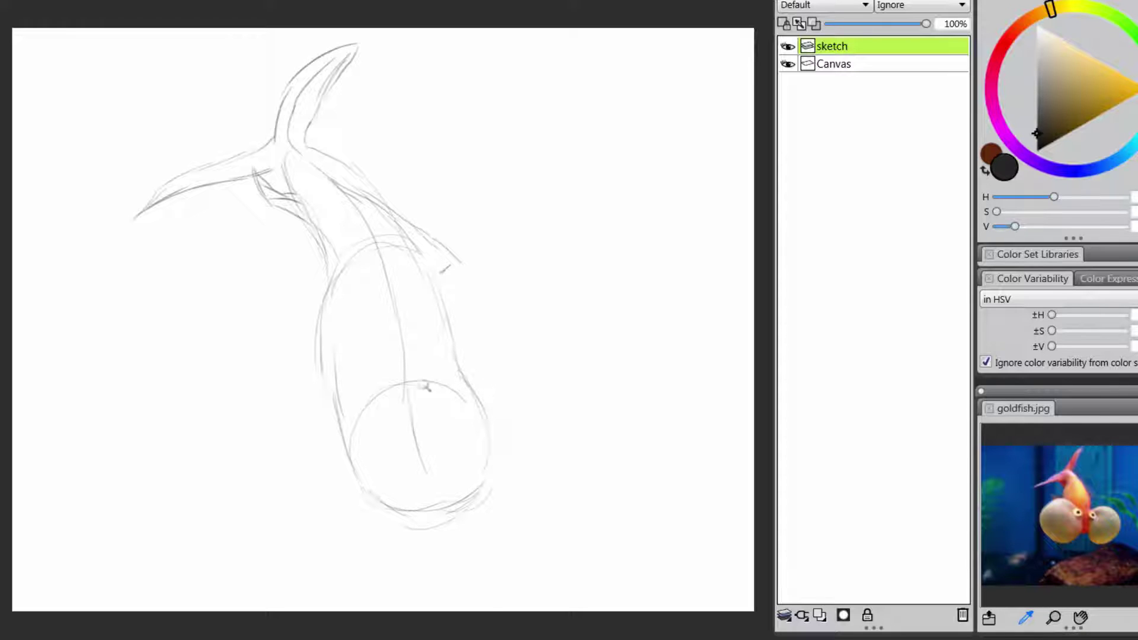
Sketch the face's centre line and both round eyes with dark pupils on the head
left_click_drag(501, 425, 513, 402)
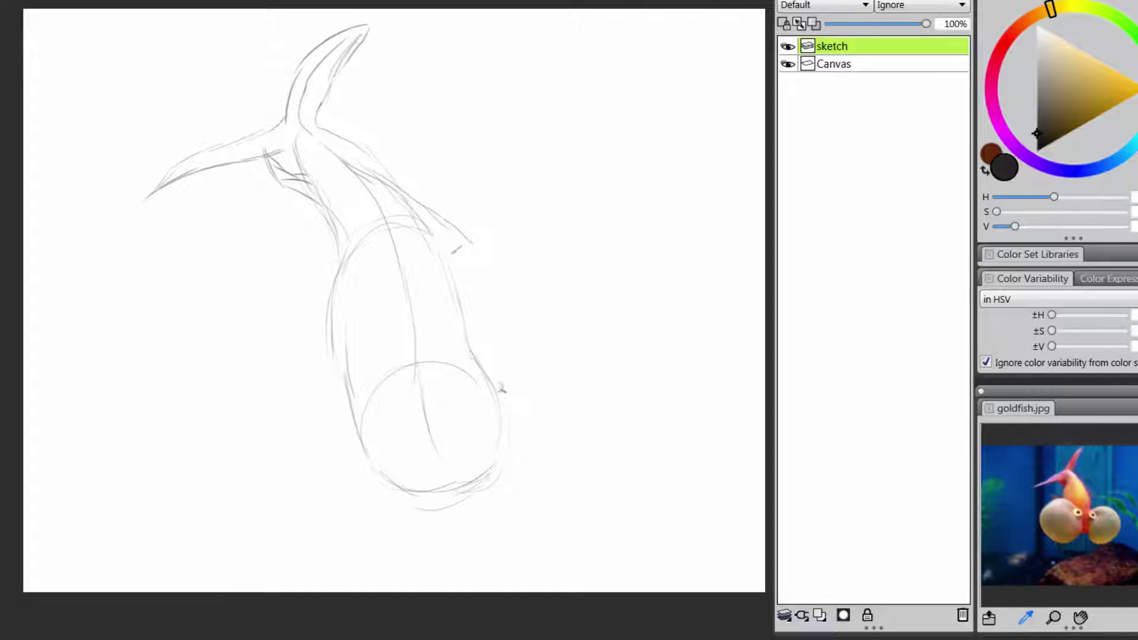
mouse_move(421, 307)
left_mouse_down()
mouse_move(439, 465)
mouse_move(452, 479)
left_mouse_up()
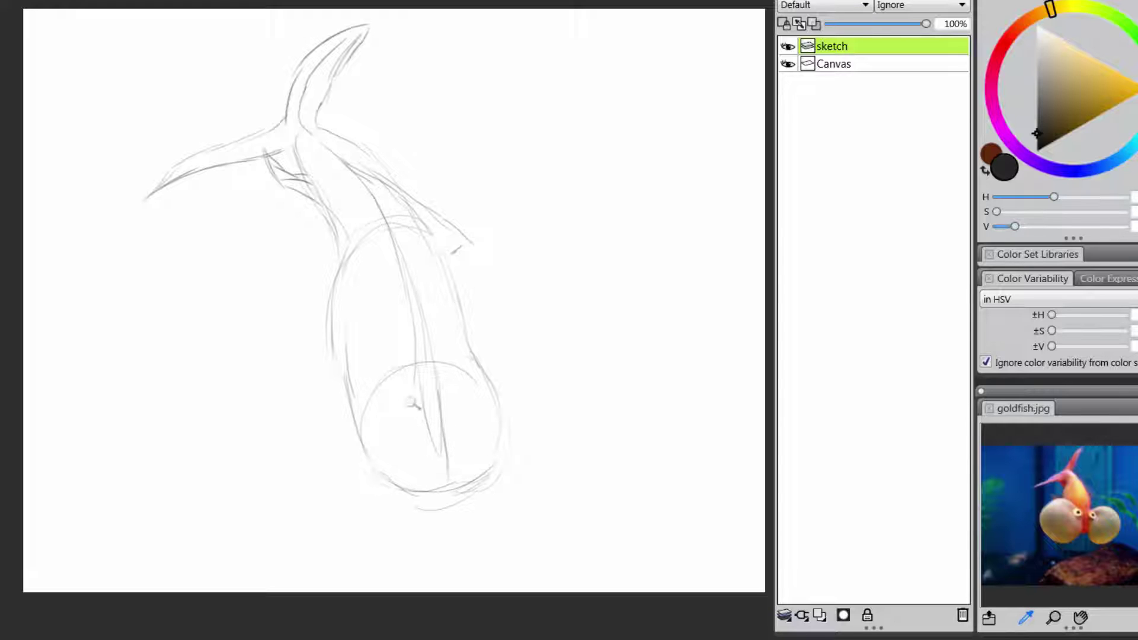
mouse_move(394, 387)
left_mouse_down()
mouse_move(402, 422)
mouse_move(378, 412)
mouse_move(373, 393)
mouse_move(403, 384)
mouse_move(486, 401)
mouse_move(470, 416)
mouse_move(458, 393)
mouse_move(477, 374)
left_mouse_up()
left_click_drag(390, 393, 394, 390)
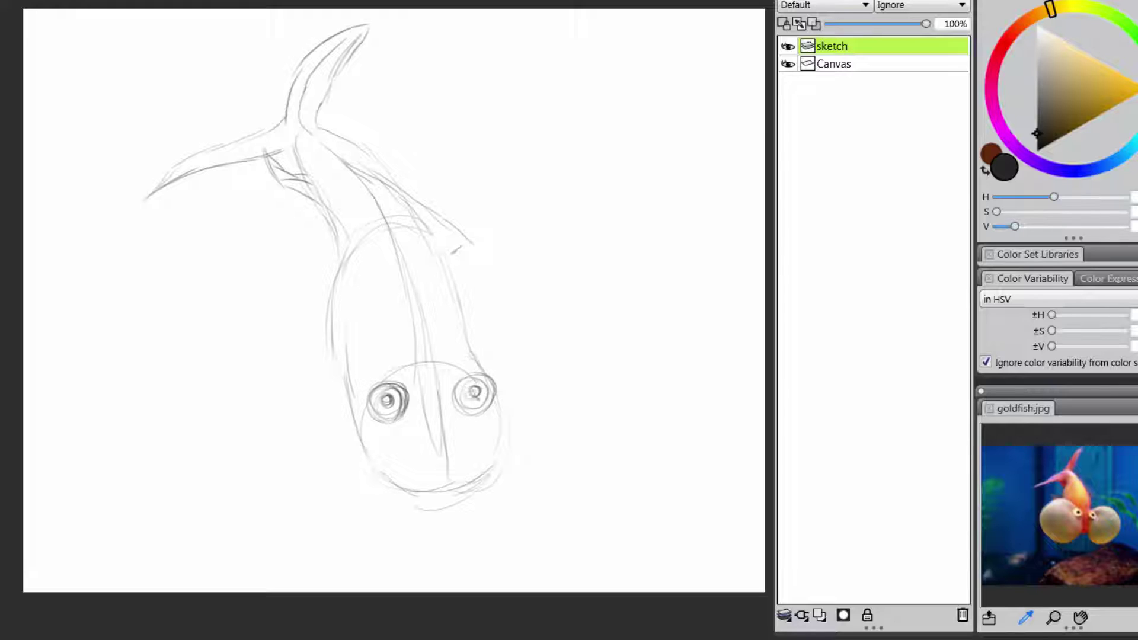
left_click_drag(474, 392, 476, 390)
Sketch the two large round bubble sacs on either side of the head and join them to the face
mouse_move(373, 347)
left_mouse_down()
mouse_move(213, 486)
mouse_move(406, 474)
mouse_move(192, 379)
mouse_move(223, 347)
left_mouse_up()
mouse_move(319, 311)
left_mouse_down()
mouse_move(199, 455)
mouse_move(246, 524)
left_mouse_up()
mouse_move(471, 354)
left_mouse_down()
mouse_move(559, 291)
mouse_move(625, 353)
mouse_move(644, 330)
mouse_move(590, 469)
mouse_move(600, 492)
mouse_move(481, 505)
mouse_move(583, 511)
left_mouse_up()
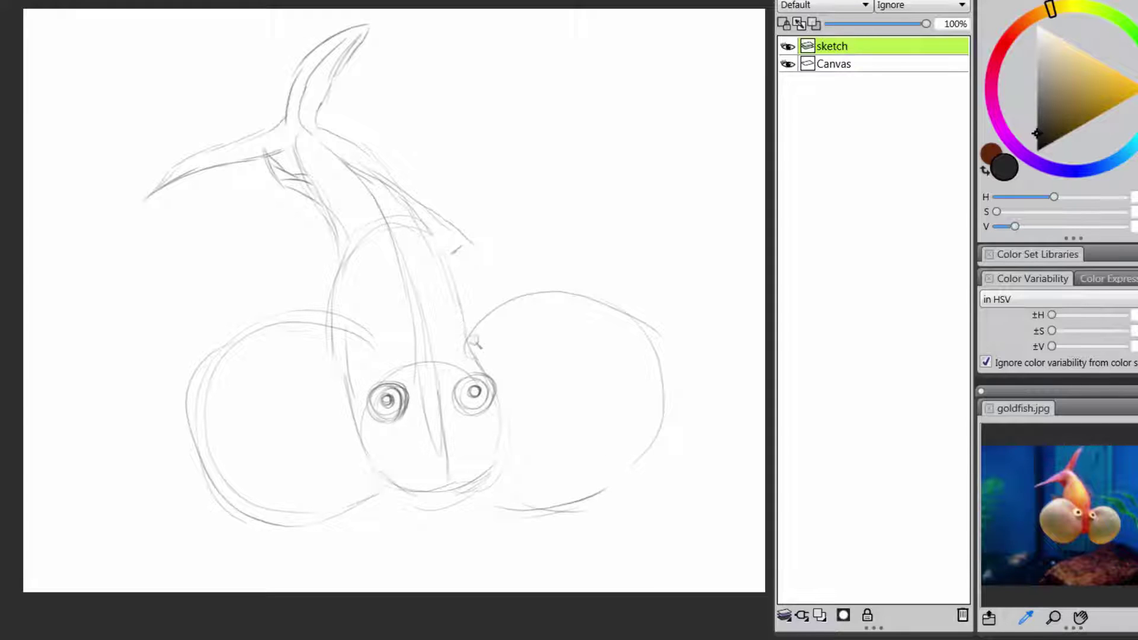
mouse_move(473, 349)
left_mouse_down()
mouse_move(453, 394)
mouse_move(461, 429)
mouse_move(531, 495)
mouse_move(567, 494)
left_mouse_up()
mouse_move(468, 420)
left_mouse_down()
mouse_move(490, 457)
mouse_move(583, 512)
left_mouse_up()
mouse_move(514, 481)
left_mouse_down()
mouse_move(598, 488)
mouse_move(642, 459)
left_mouse_up()
left_click_drag(456, 419, 583, 492)
mouse_move(366, 321)
left_mouse_down()
mouse_move(423, 399)
mouse_move(385, 482)
mouse_move(325, 520)
left_mouse_up()
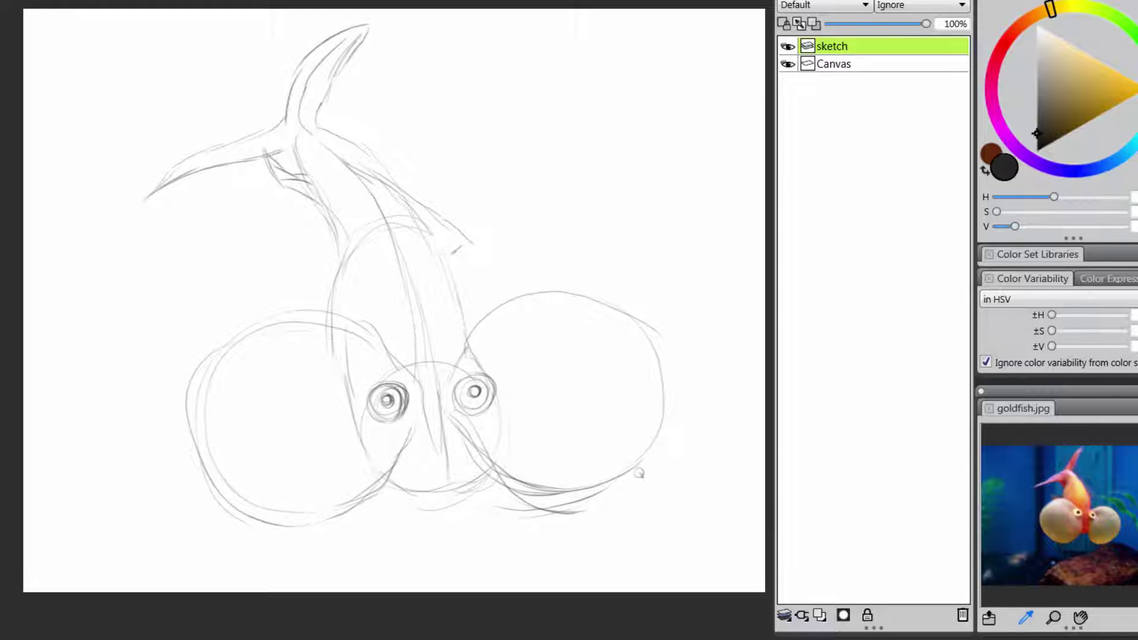
Draw the mouth line along the chin and add a small pointed side fin above the left bubble
left_click_drag(485, 472, 470, 479)
mouse_move(430, 482)
left_mouse_down()
mouse_move(476, 480)
mouse_move(443, 490)
mouse_move(388, 481)
left_mouse_up()
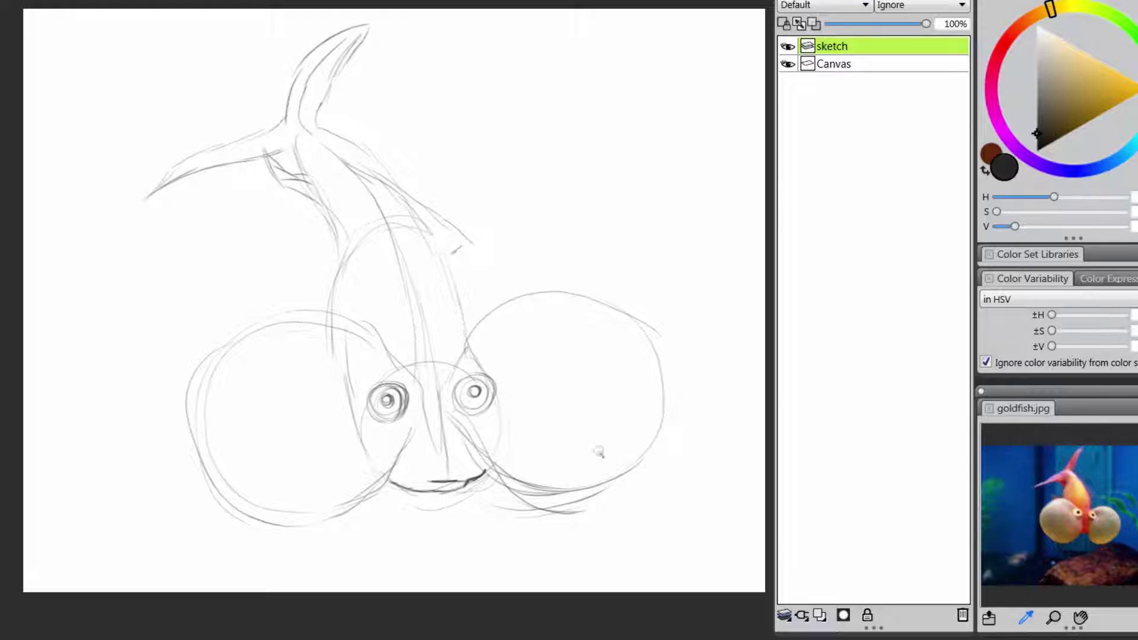
left_click_drag(490, 368, 561, 409)
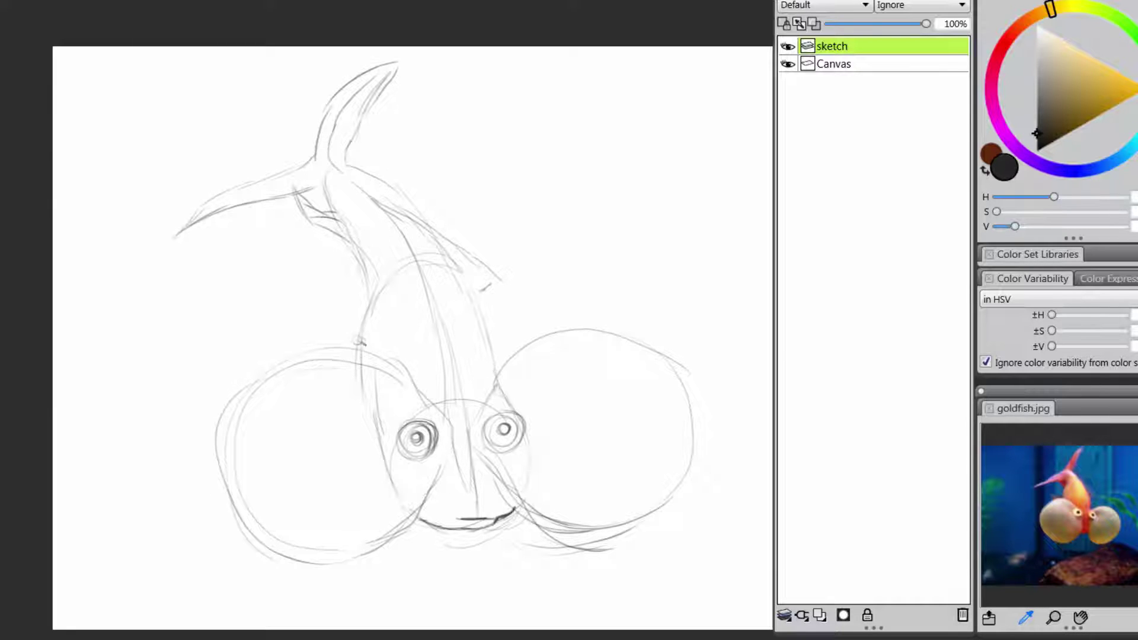
left_click_drag(359, 344, 290, 331)
Add wavy scale marks along the fish's back and darken the base of the upper tail lobe
left_click_drag(427, 374, 480, 362)
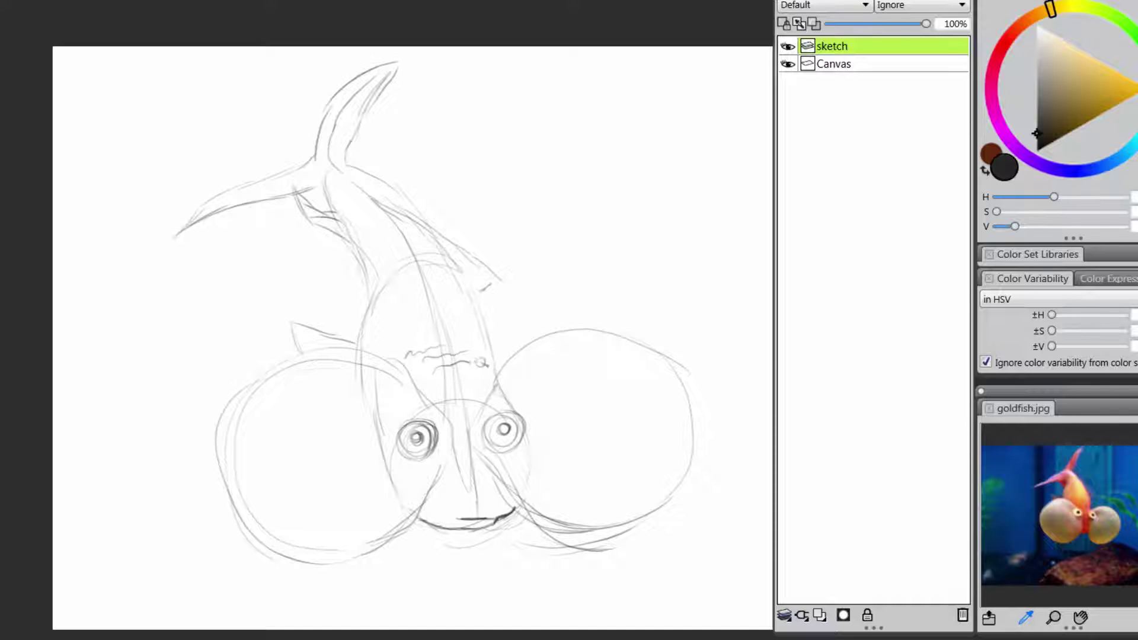
left_click_drag(402, 307, 452, 301)
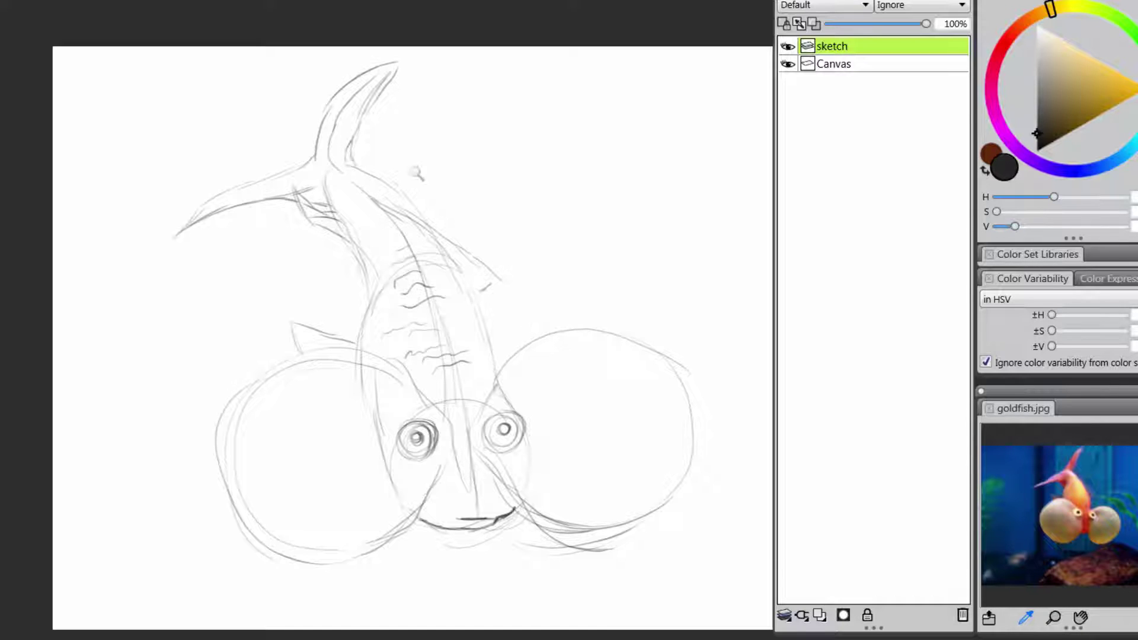
left_click_drag(336, 160, 326, 108)
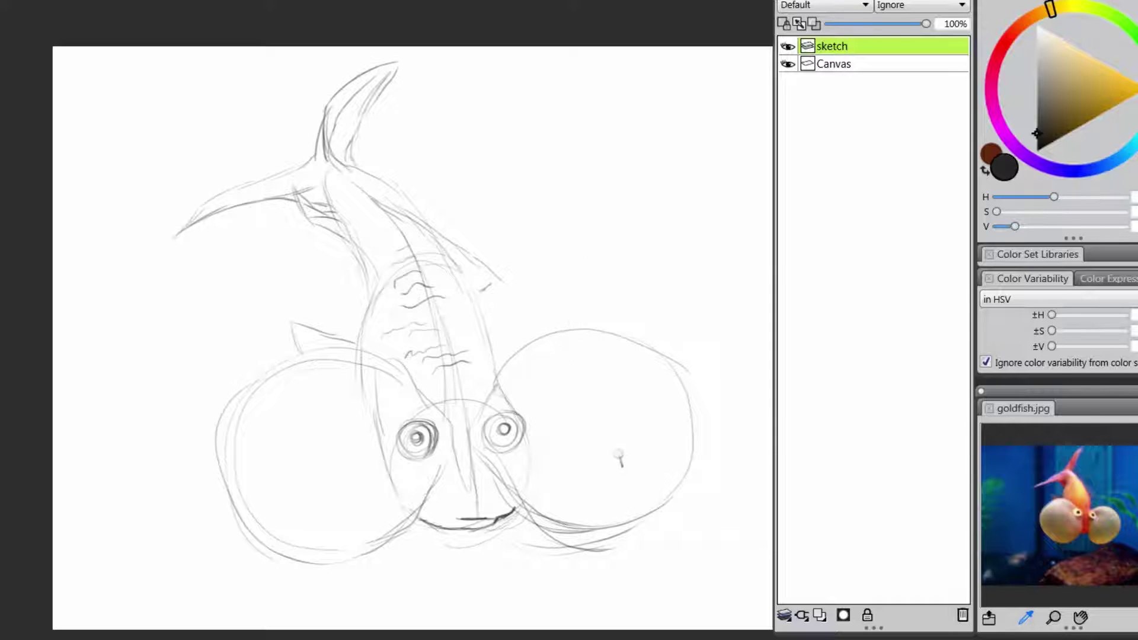
Sketch crease lines around the eyes and irregular vein lines inside both bubble sacs
key("space")
left_click_drag(584, 483, 548, 468)
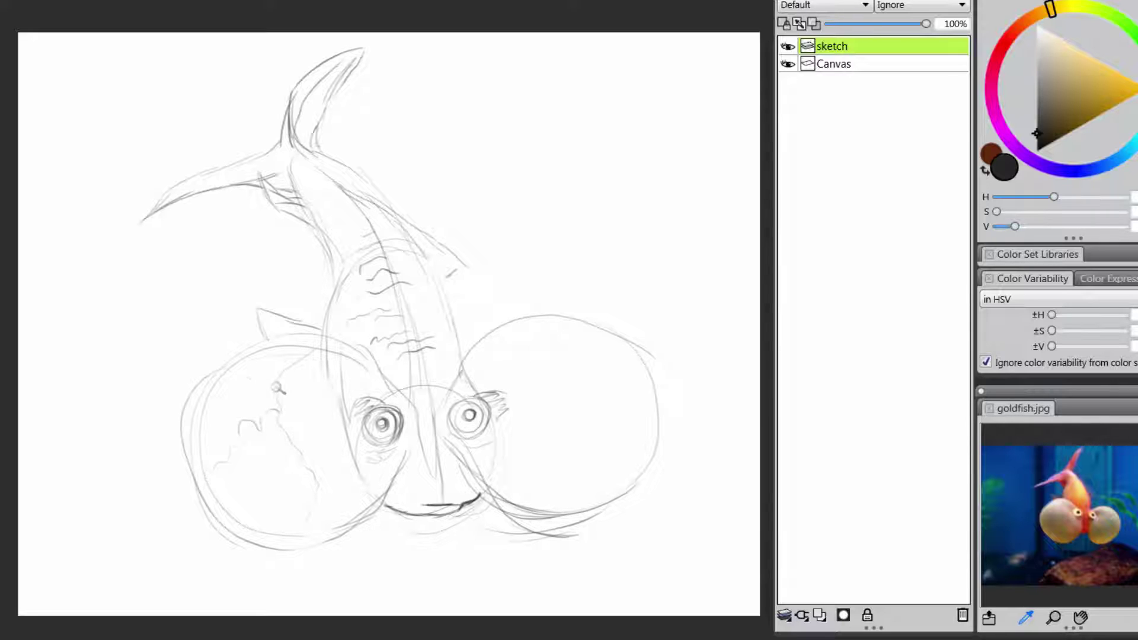
left_click_drag(292, 396, 310, 411)
left_click_drag(272, 452, 282, 515)
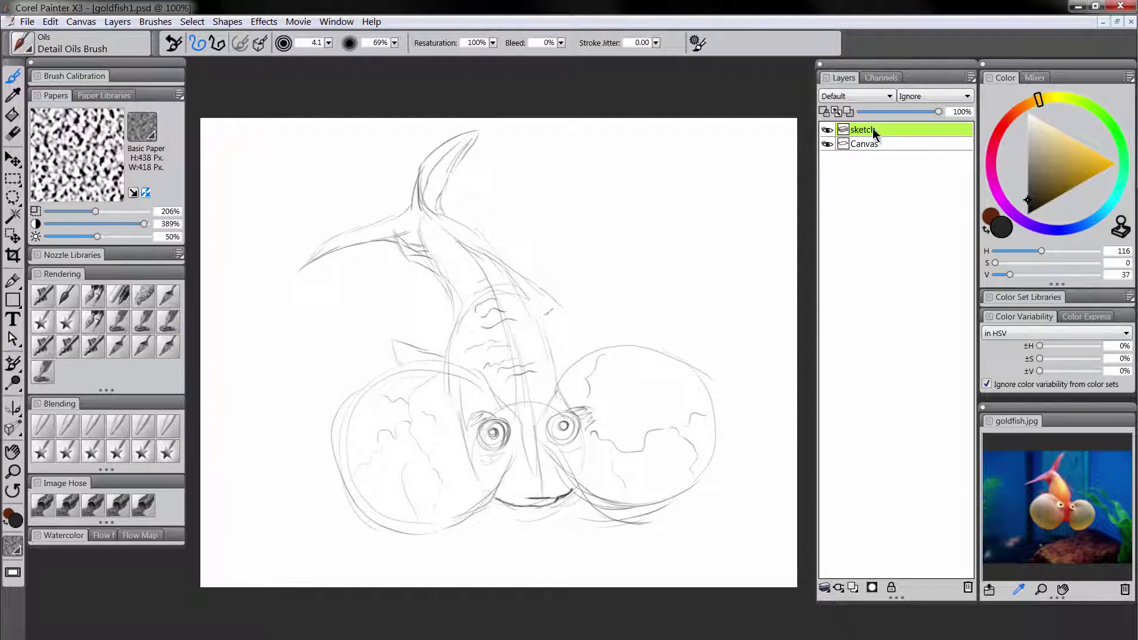
Scale the sketch layer down proportionally to about three quarters with the Transform tool and move the fish up
left_click(13, 159)
left_click(16, 162)
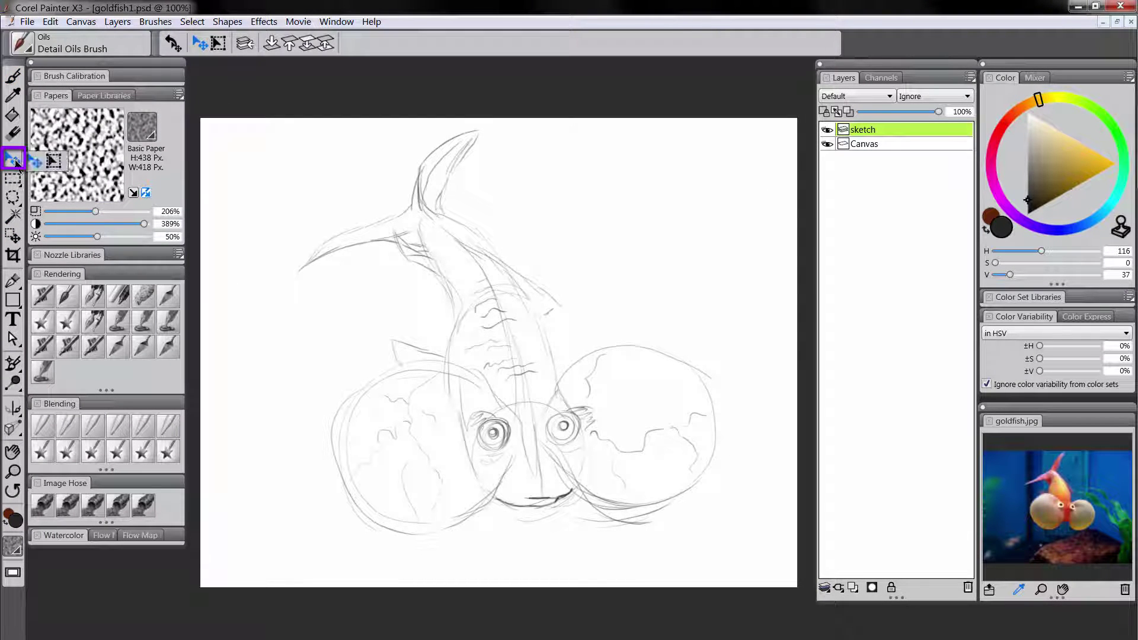
left_click(53, 162)
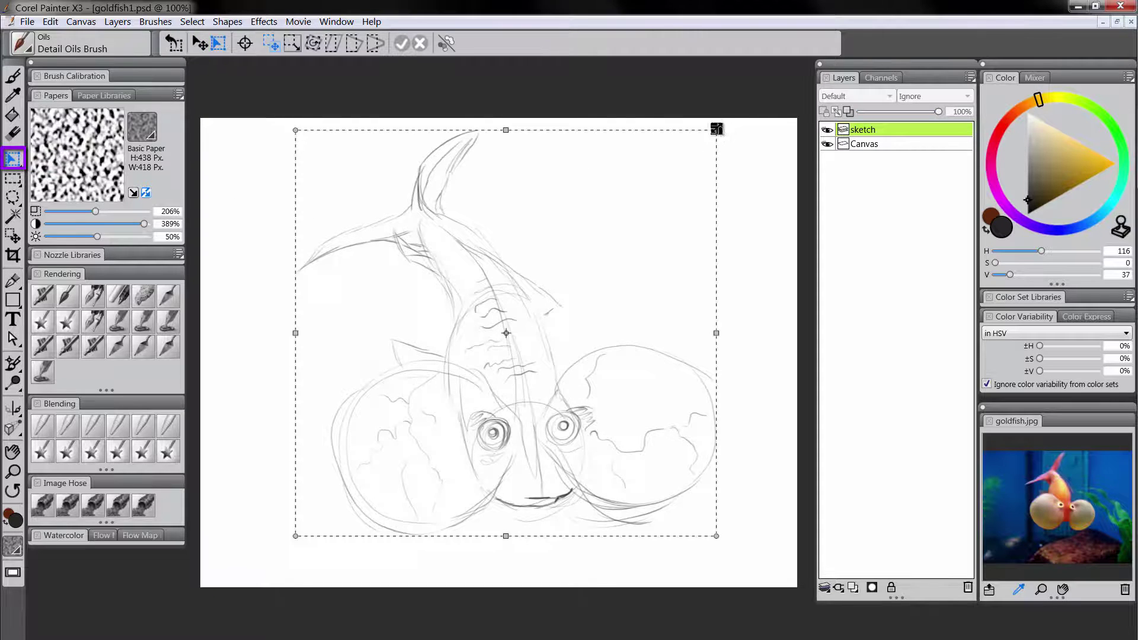
mouse_move(714, 130)
left_mouse_down()
mouse_move(623, 237)
mouse_move(615, 228)
left_mouse_up()
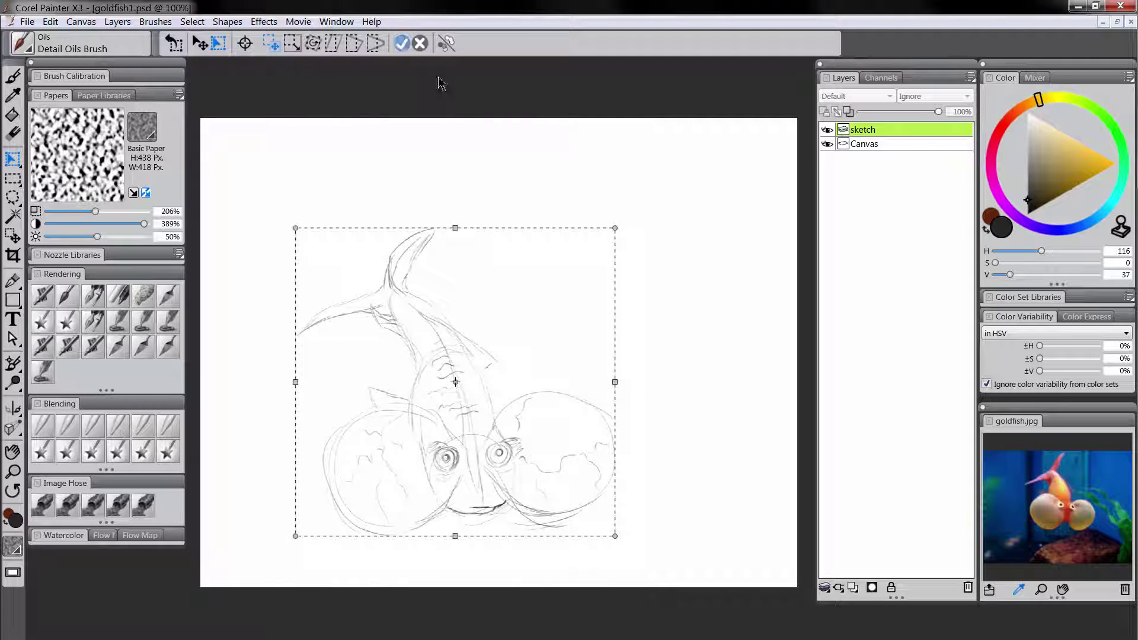
key("Return")
mouse_move(473, 414)
left_mouse_down()
mouse_move(539, 346)
mouse_move(478, 372)
left_mouse_up()
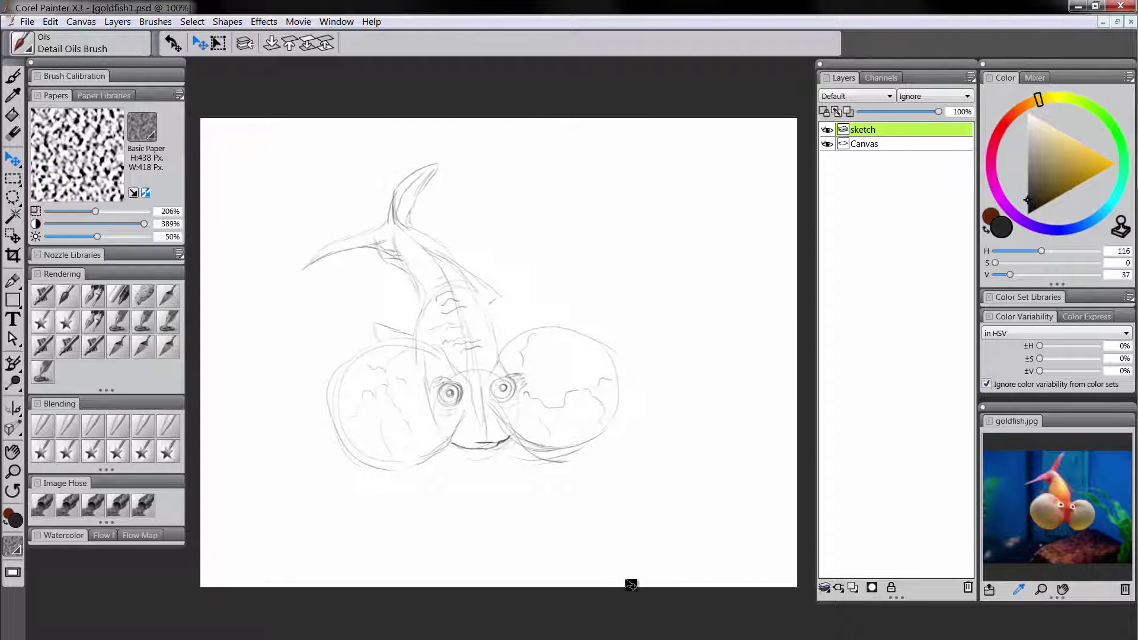
Add a new layer above the sketch layer and name it body
left_click(14, 471)
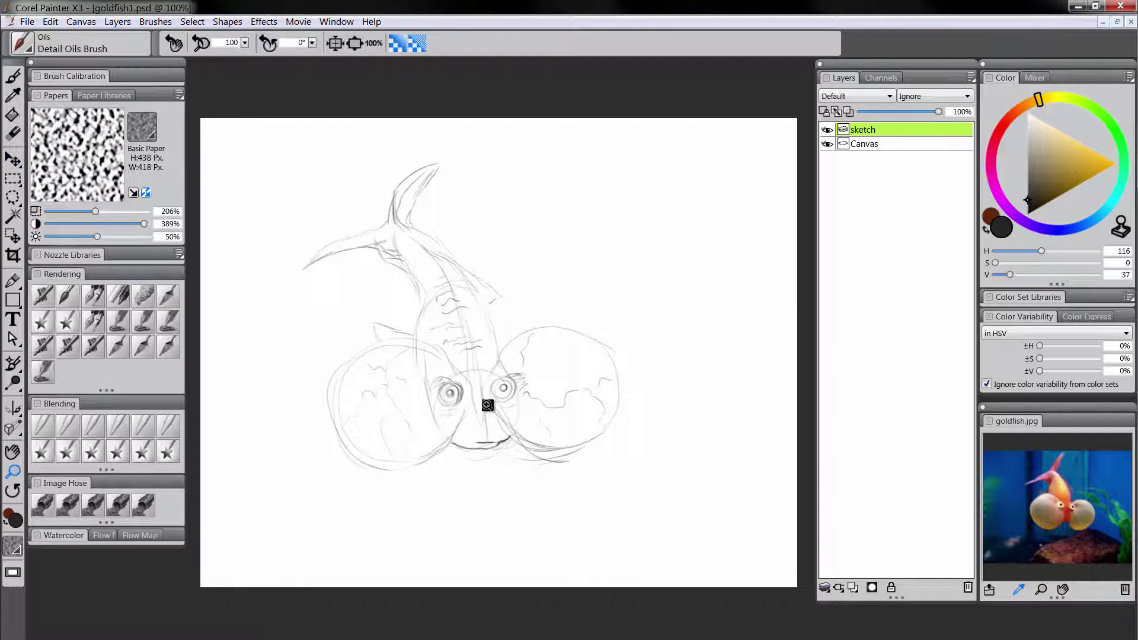
left_click(483, 401)
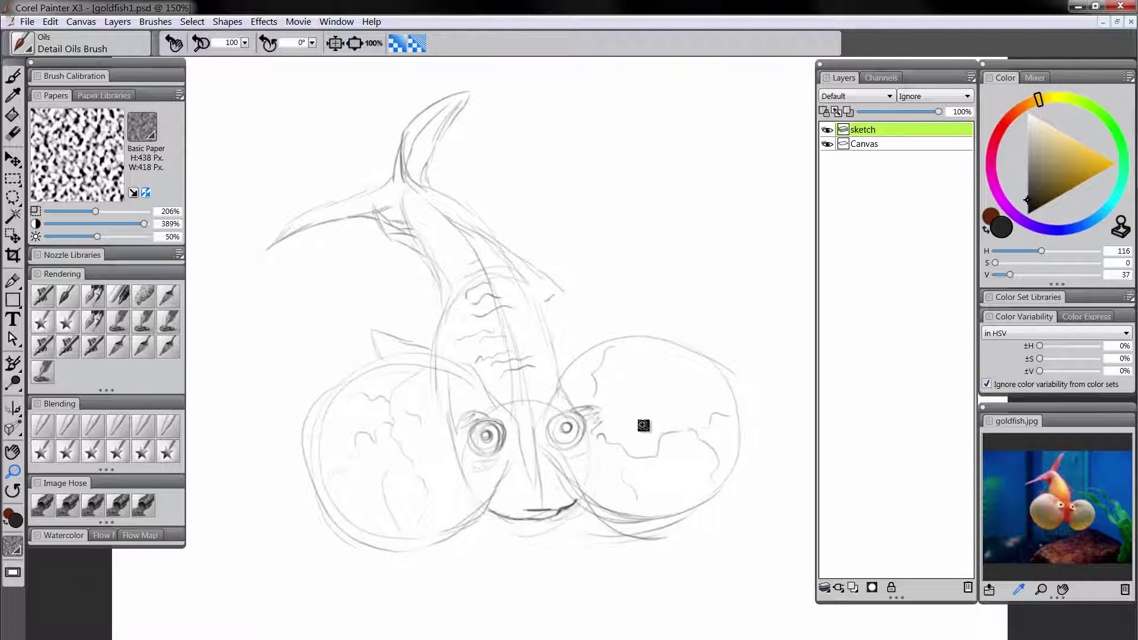
left_click_drag(550, 456, 540, 452)
left_click(853, 588)
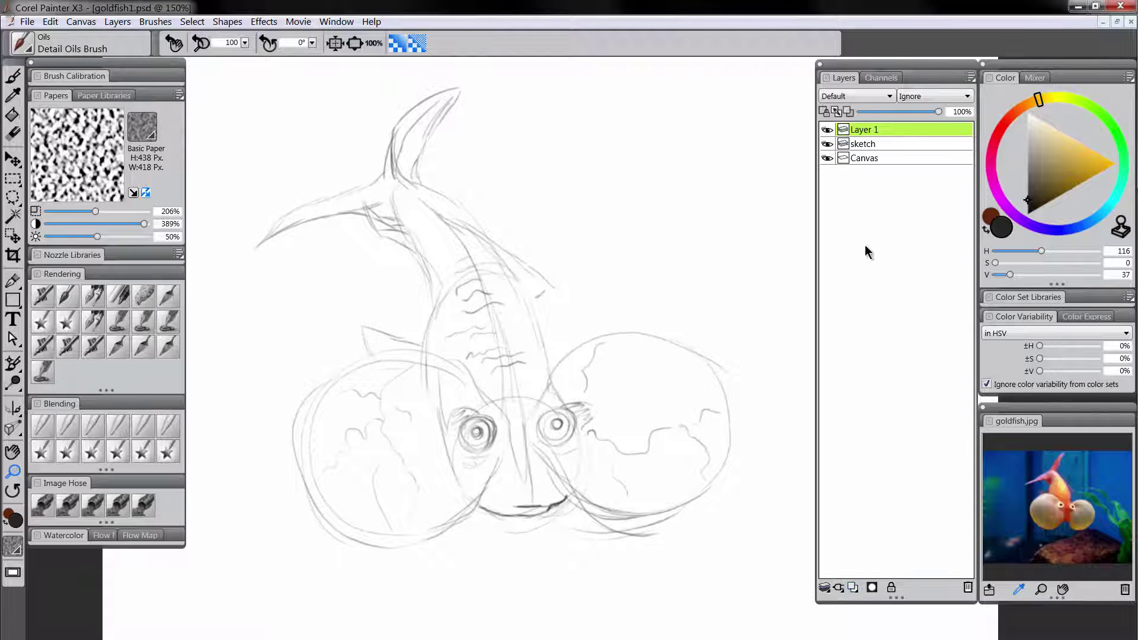
double_click(870, 130)
type("body")
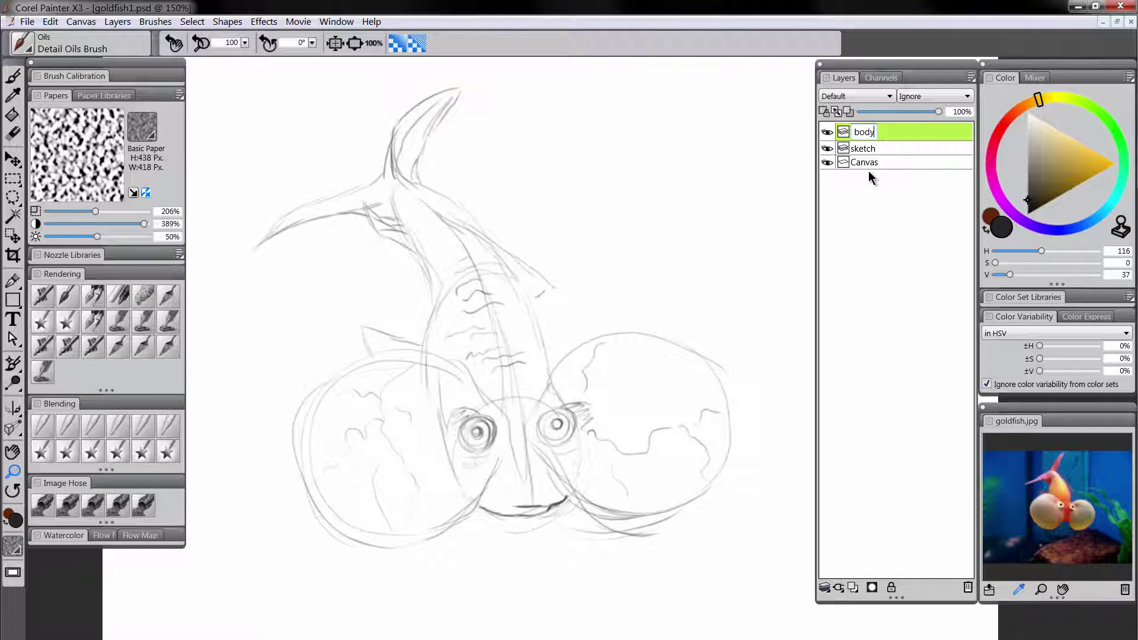
key("Return")
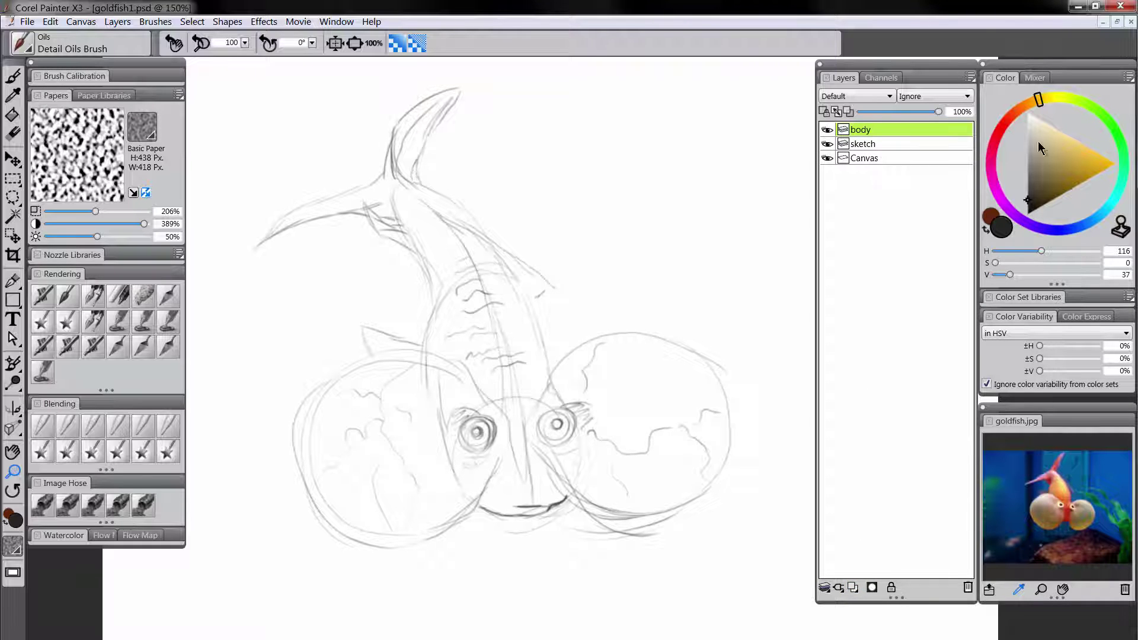
Outline the fish's body in fully saturated orange with the Scratchboard Tool, following the sketch
left_click(1025, 117)
left_click(1117, 164)
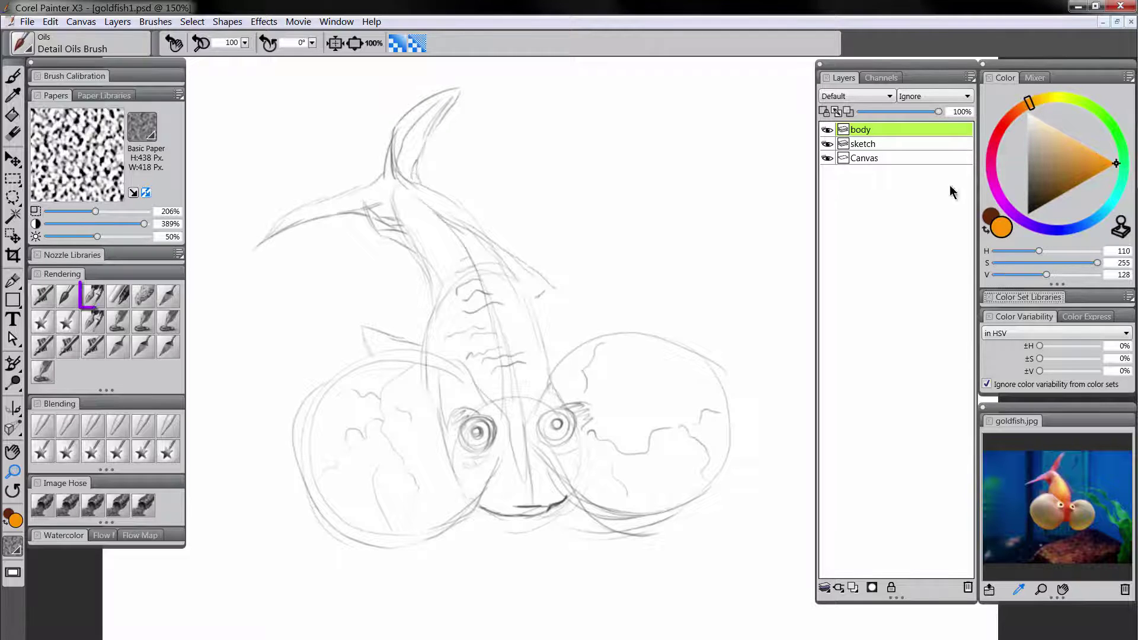
left_click(89, 288)
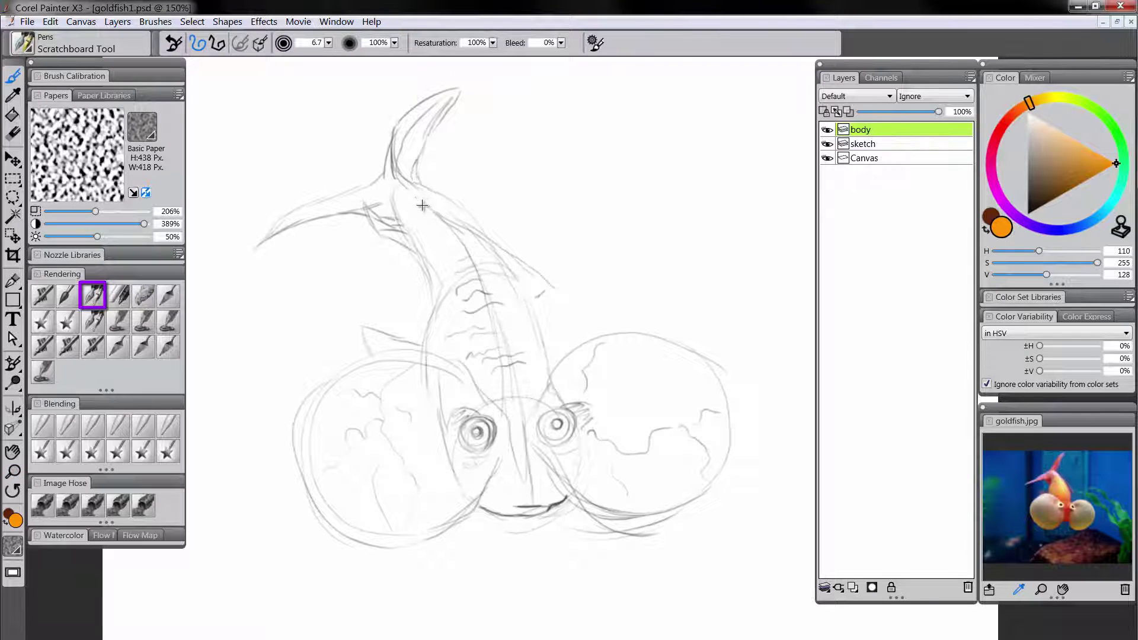
mouse_move(395, 191)
left_mouse_down()
mouse_move(431, 250)
mouse_move(432, 406)
mouse_move(454, 464)
mouse_move(478, 501)
mouse_move(509, 514)
mouse_move(549, 510)
mouse_move(573, 451)
mouse_move(538, 336)
mouse_move(463, 216)
mouse_move(409, 191)
mouse_move(432, 237)
left_mouse_up()
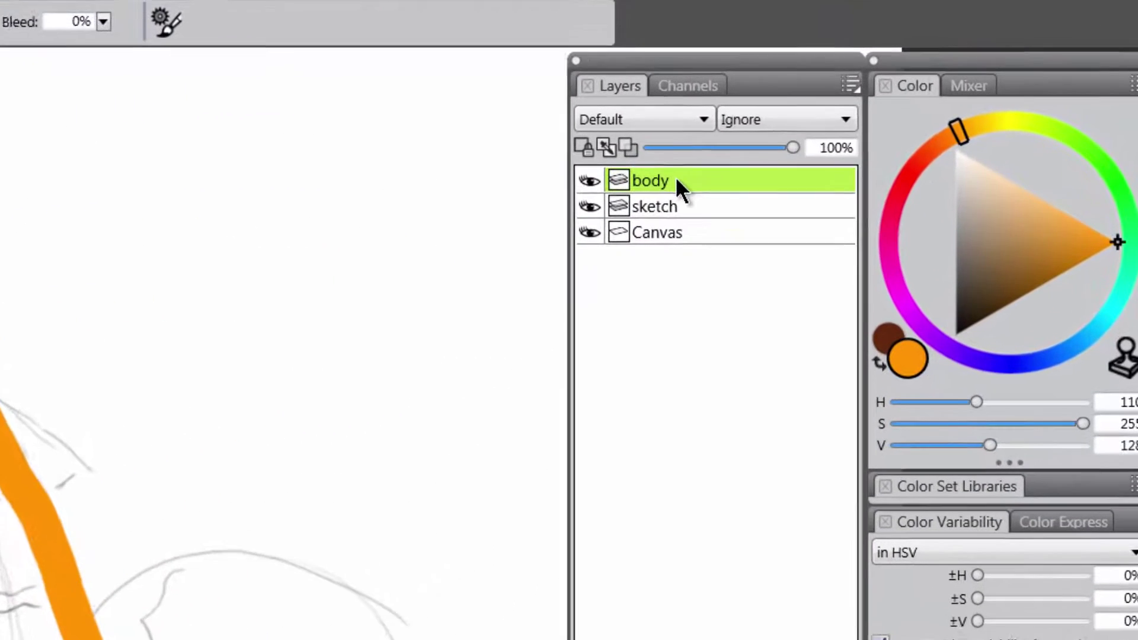
Place the sketch layer above the body layer in Multiply mode and make the body layer active again
left_click_drag(783, 150, 774, 179)
left_click(640, 180)
left_click(637, 118)
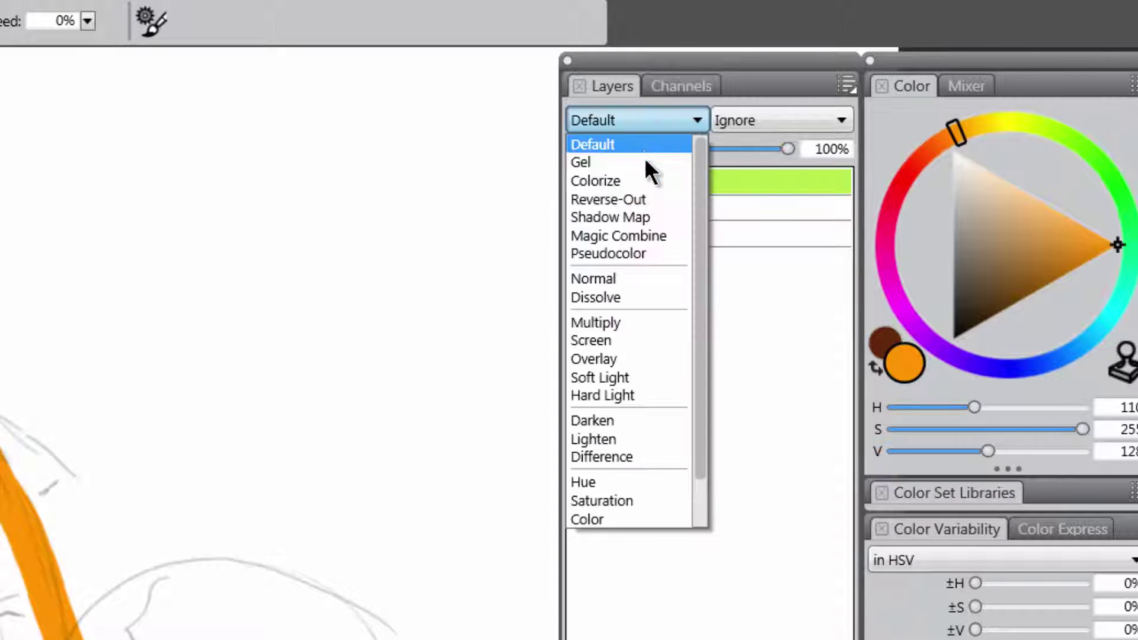
left_click(608, 322)
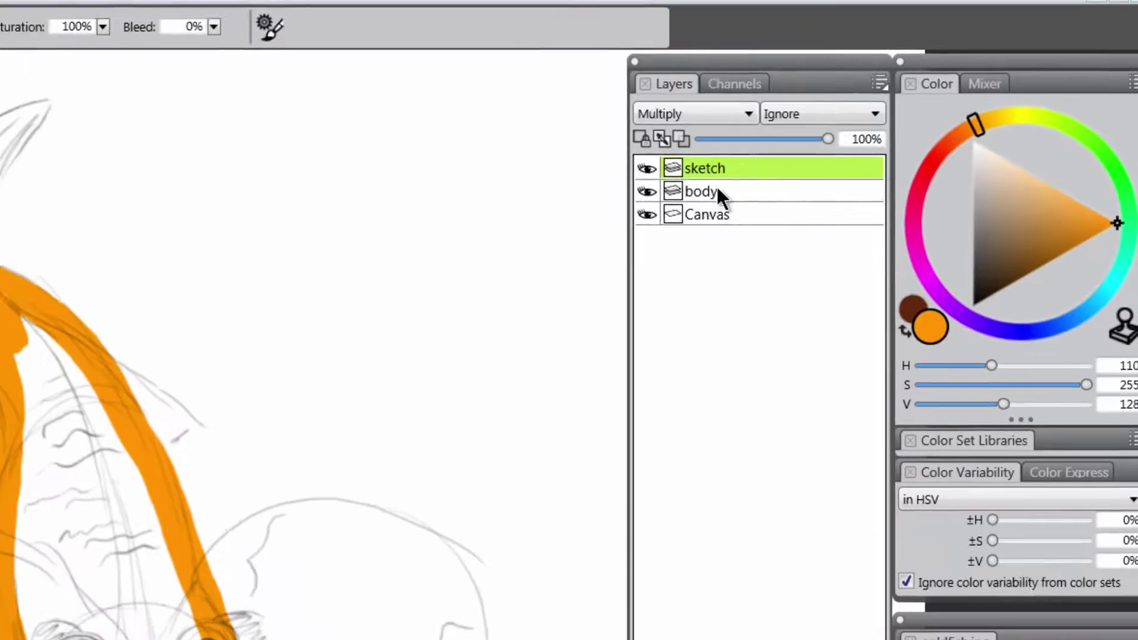
left_click(658, 208)
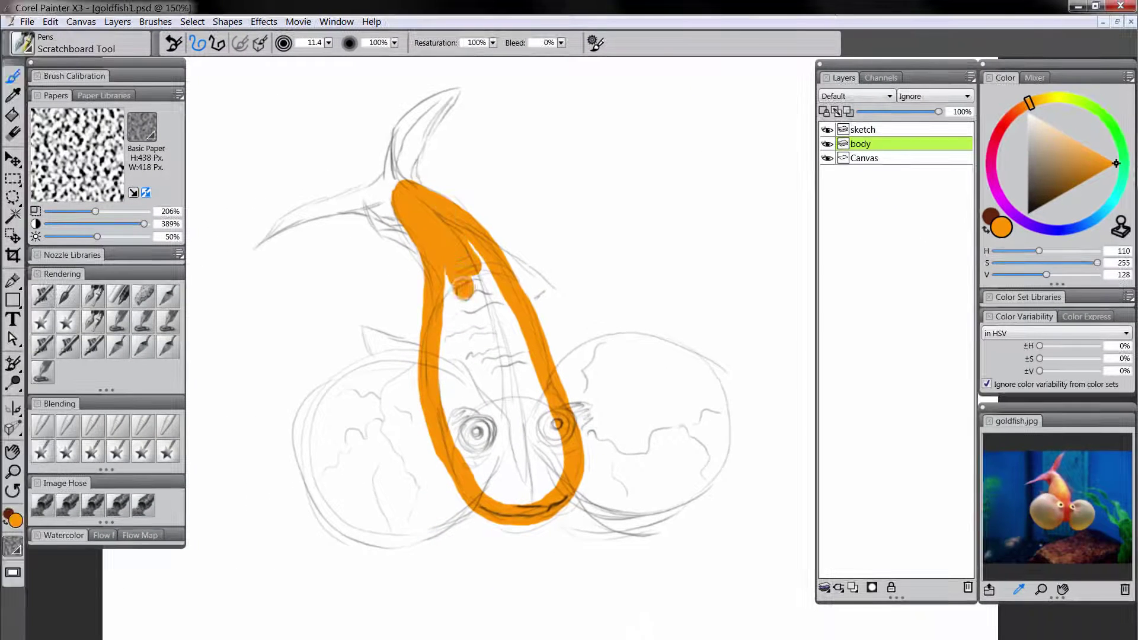
Fill the inside of the body outline with solid orange using a larger Scratchboard brush of about 23.6
mouse_move(464, 289)
left_mouse_down()
mouse_move(495, 336)
mouse_move(476, 329)
mouse_move(451, 403)
mouse_move(473, 468)
mouse_move(504, 462)
mouse_move(509, 489)
mouse_move(530, 495)
mouse_move(545, 474)
mouse_move(515, 355)
mouse_move(505, 352)
mouse_move(480, 415)
left_mouse_up()
key("]")
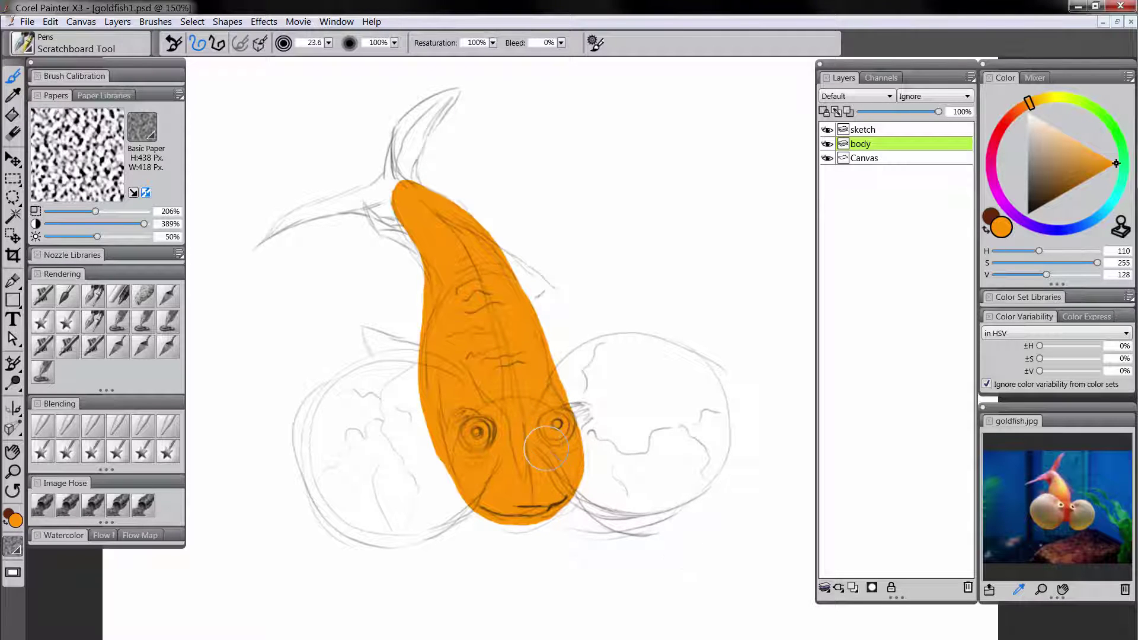
left_click_drag(542, 436, 590, 445)
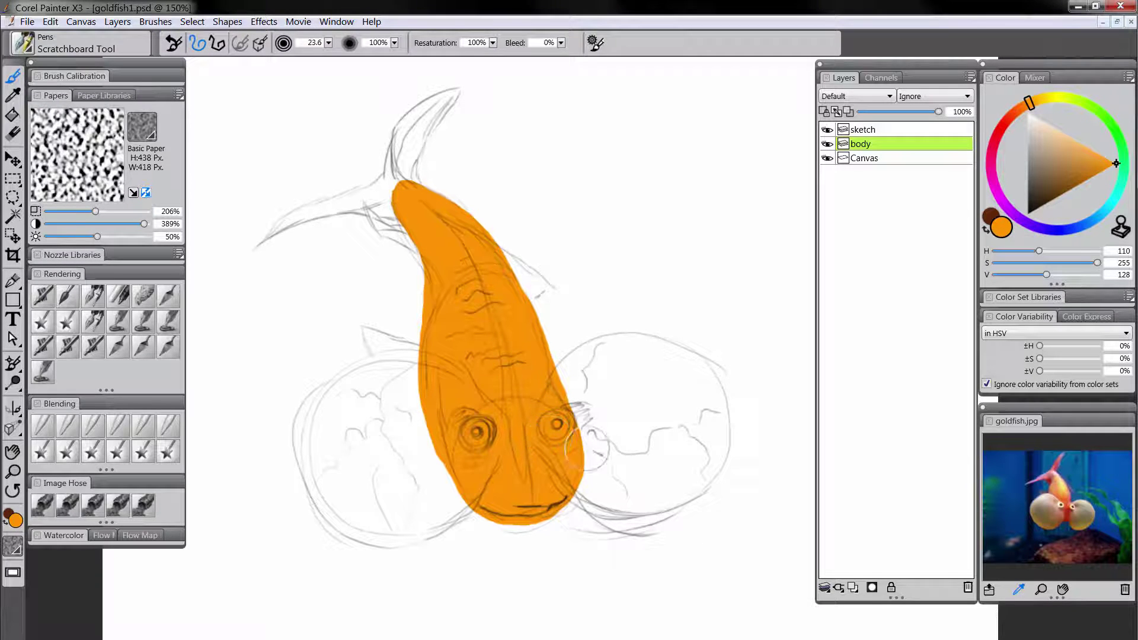
Reshape the edges of the orange body to follow the sketch with the Pinch and Distorto brushes
left_click(93, 456)
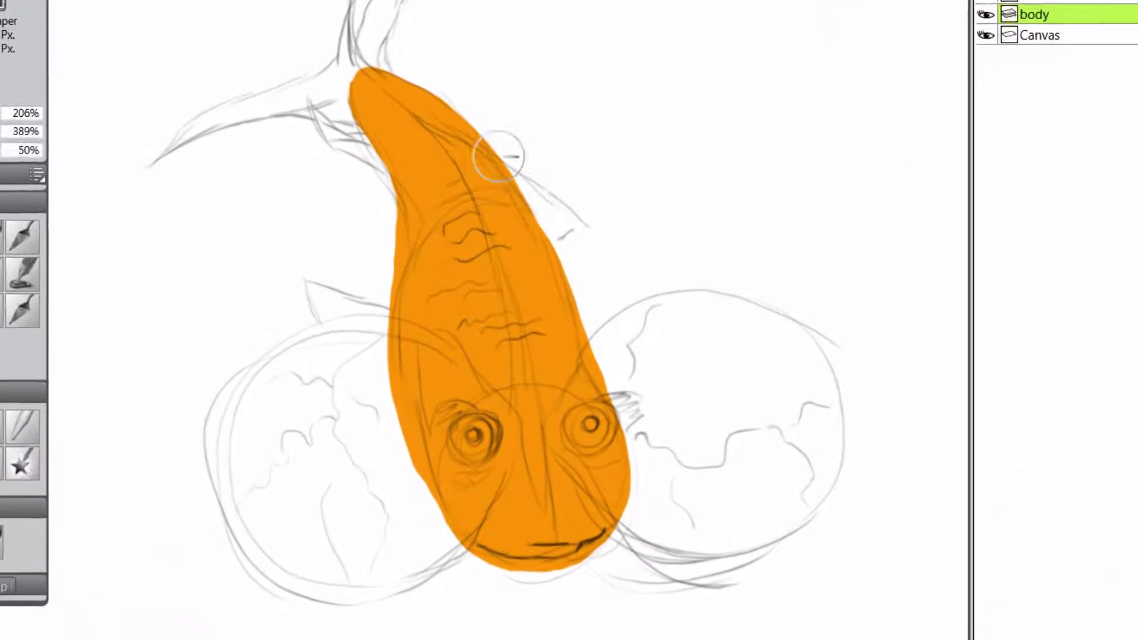
mouse_move(567, 274)
left_mouse_down()
mouse_move(633, 488)
mouse_move(625, 528)
mouse_move(627, 485)
mouse_move(609, 546)
mouse_move(615, 537)
mouse_move(579, 575)
mouse_move(597, 539)
mouse_move(583, 558)
mouse_move(577, 545)
mouse_move(557, 555)
mouse_move(563, 567)
mouse_move(493, 558)
mouse_move(519, 559)
mouse_move(462, 530)
mouse_move(480, 547)
mouse_move(463, 540)
mouse_move(439, 509)
mouse_move(412, 422)
mouse_move(426, 478)
mouse_move(421, 462)
mouse_move(413, 355)
mouse_move(425, 387)
left_mouse_up()
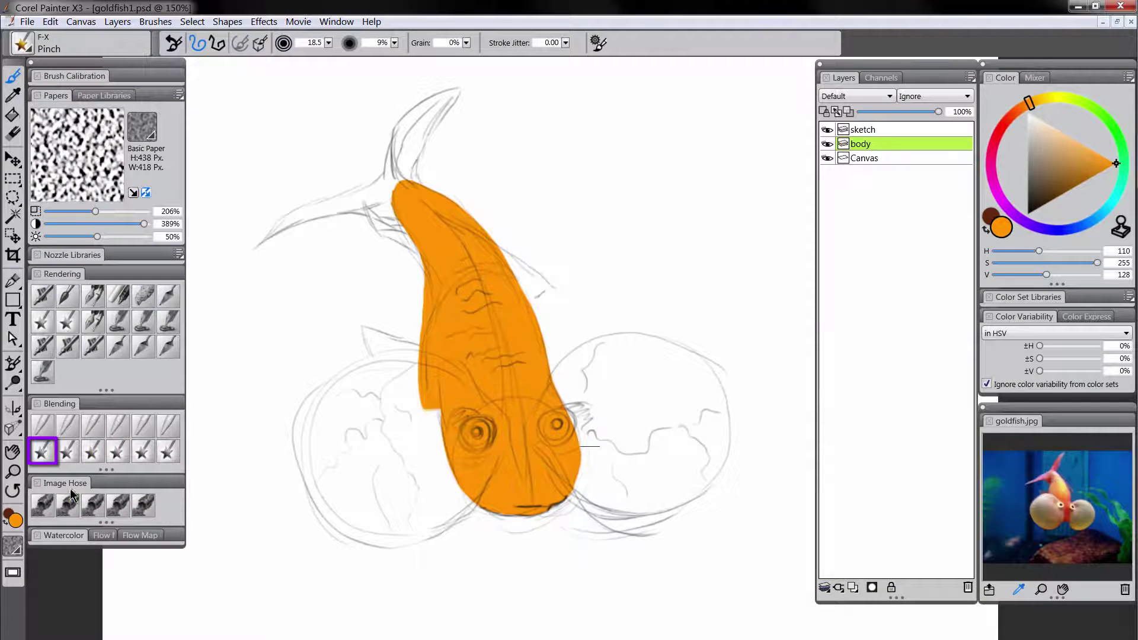
left_click(41, 454)
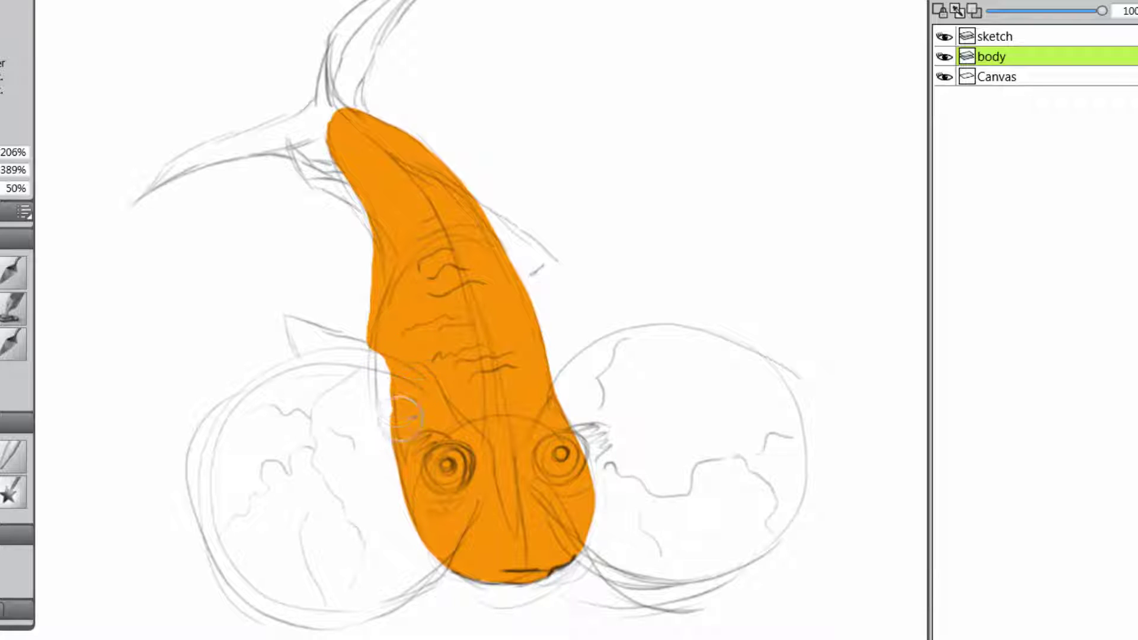
mouse_move(405, 418)
left_mouse_down()
mouse_move(387, 298)
mouse_move(359, 329)
mouse_move(374, 282)
mouse_move(392, 293)
mouse_move(386, 246)
mouse_move(373, 279)
left_mouse_up()
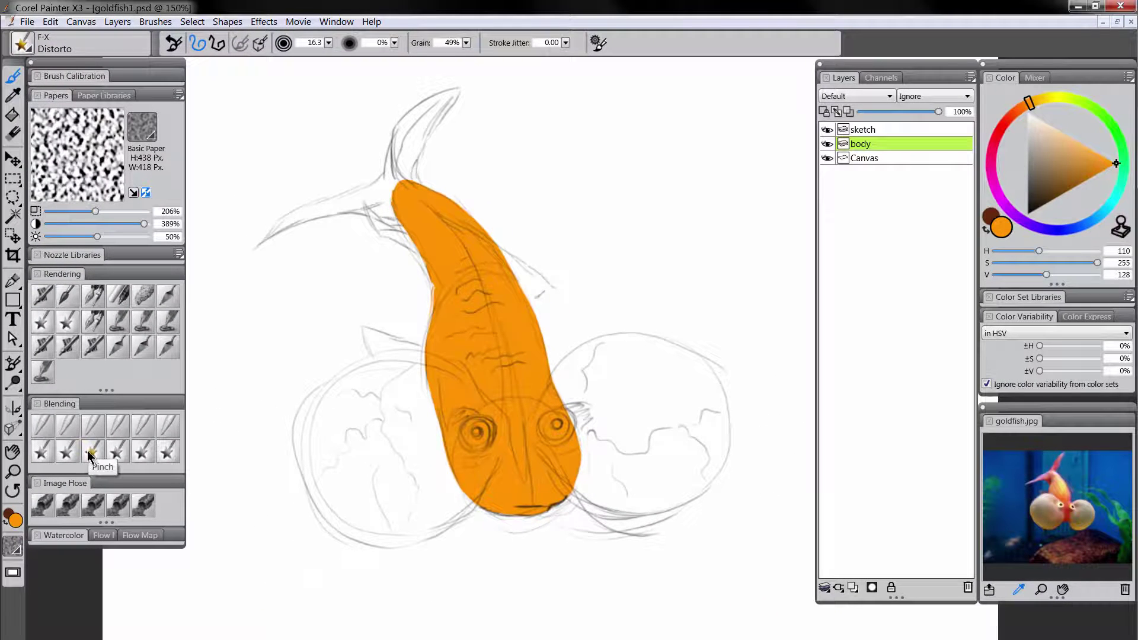
left_click(90, 452)
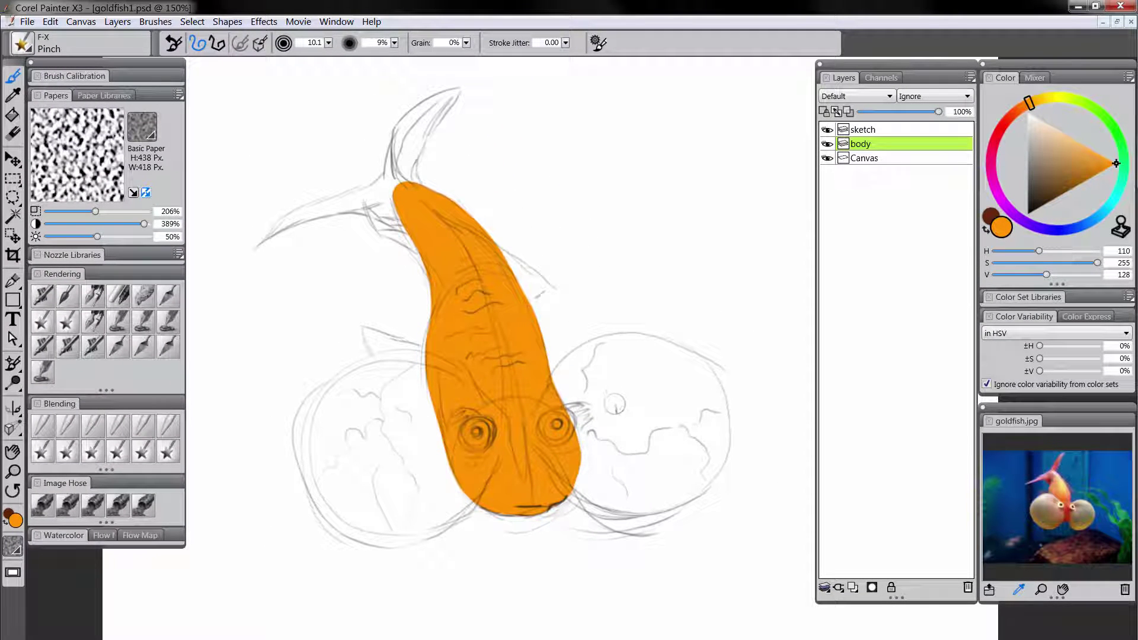
Add a new layer above the body layer and name it tail
left_click(853, 588)
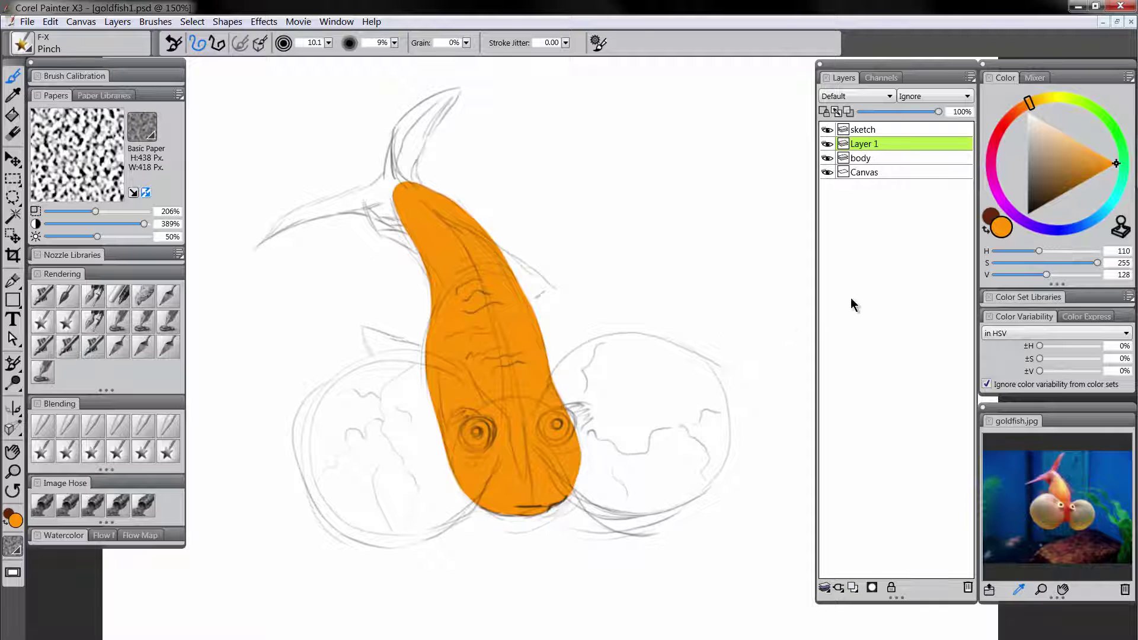
double_click(867, 146)
type("tai")
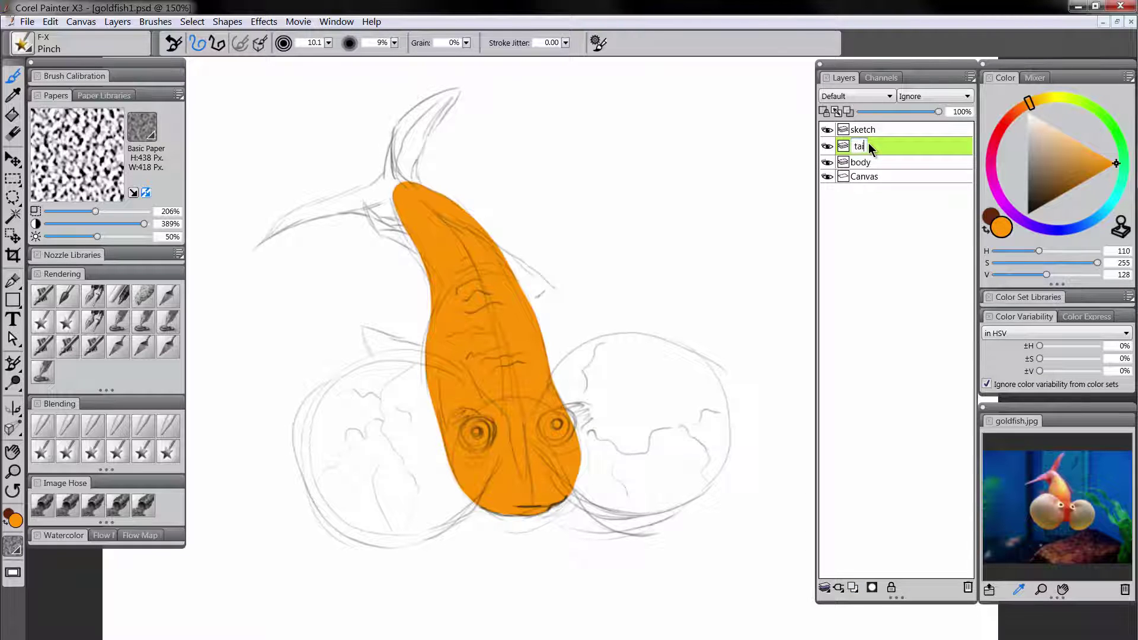
type("l")
key("Return")
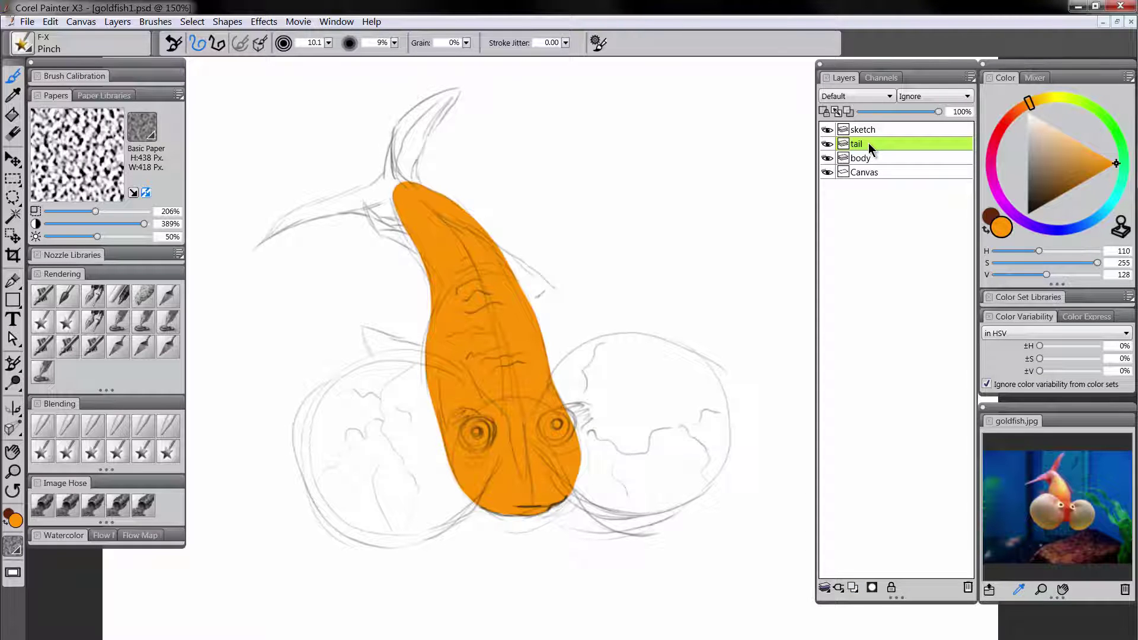
Start the upper tail lobe in orange-red with the Scratchboard Tool and move the tail layer below the body layer
left_click(1015, 119)
left_click(93, 295)
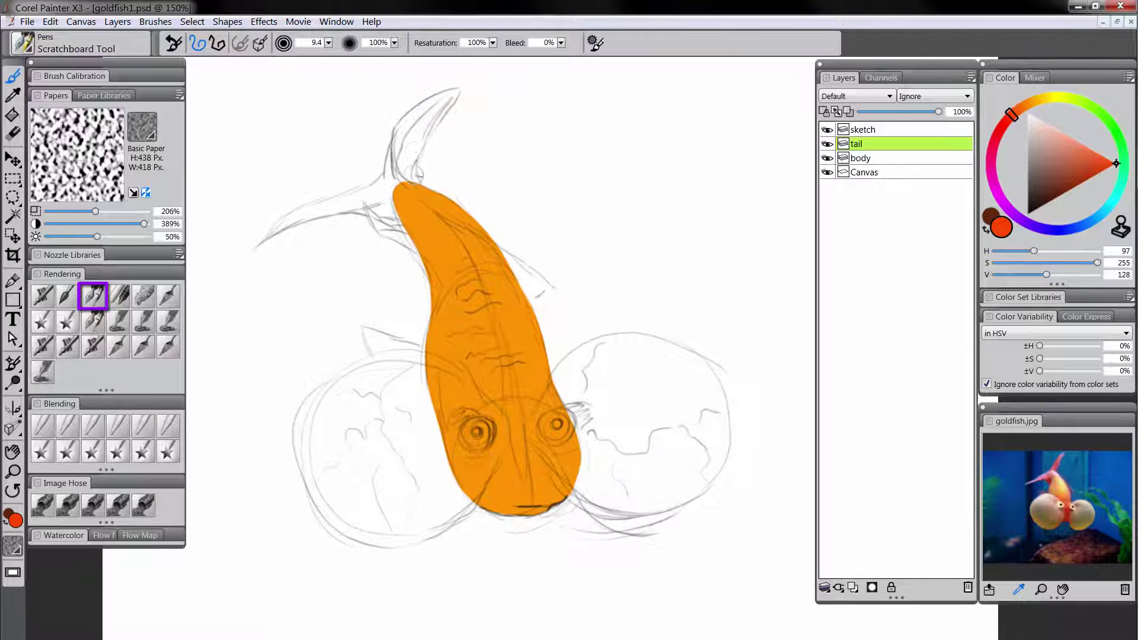
left_click_drag(416, 189, 415, 156)
left_click_drag(879, 144, 877, 159)
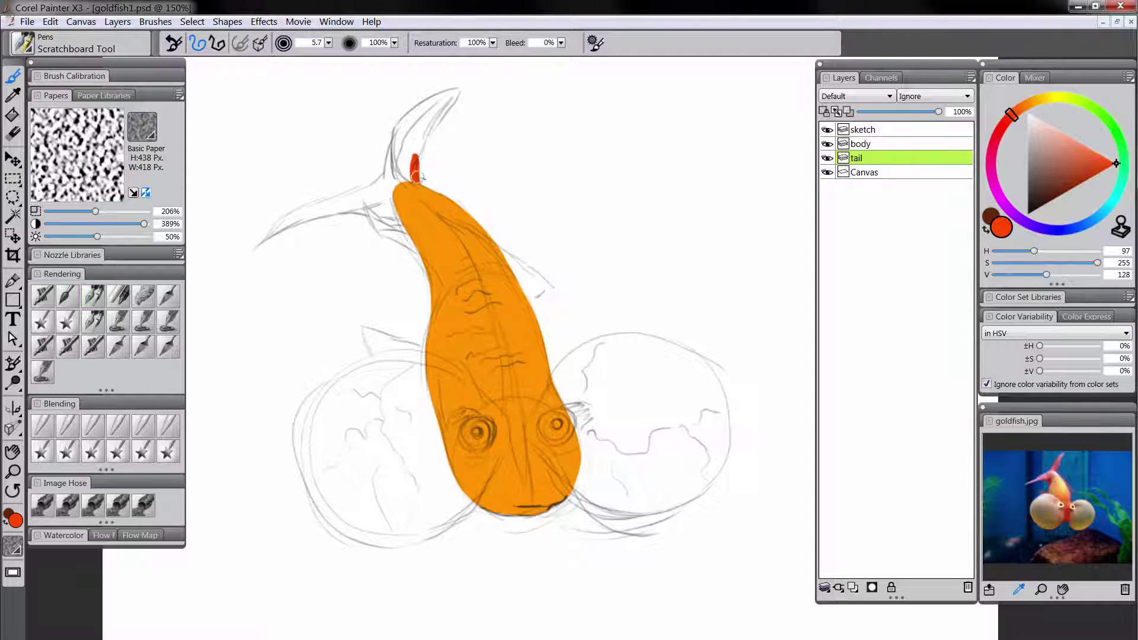
Outline both tail lobes in orange-red and fill them solidly, enlarging the brush to 11.4 for the filling
mouse_move(415, 179)
left_mouse_down()
mouse_move(423, 137)
mouse_move(414, 164)
mouse_move(448, 103)
mouse_move(432, 100)
mouse_move(392, 136)
mouse_move(389, 176)
mouse_move(403, 124)
mouse_move(401, 191)
mouse_move(425, 112)
mouse_move(401, 130)
mouse_move(421, 112)
left_mouse_up()
mouse_move(388, 177)
left_mouse_down()
mouse_move(284, 214)
mouse_move(255, 242)
mouse_move(354, 210)
mouse_move(414, 212)
left_mouse_up()
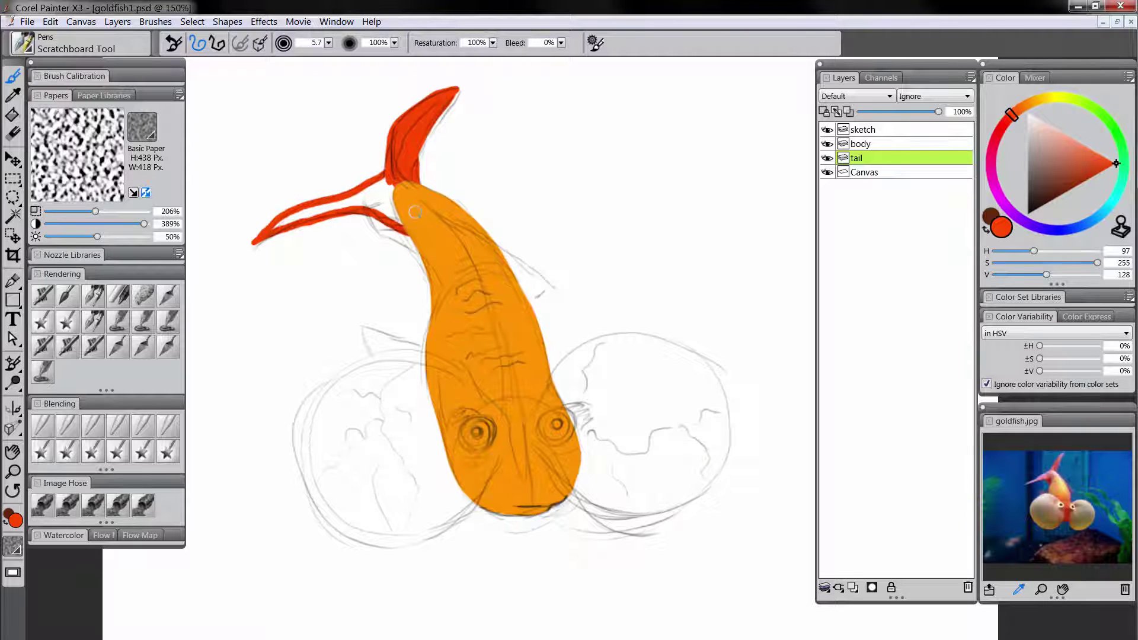
key("]")
mouse_move(293, 221)
left_mouse_down()
mouse_move(371, 198)
mouse_move(382, 184)
mouse_move(396, 230)
left_mouse_up()
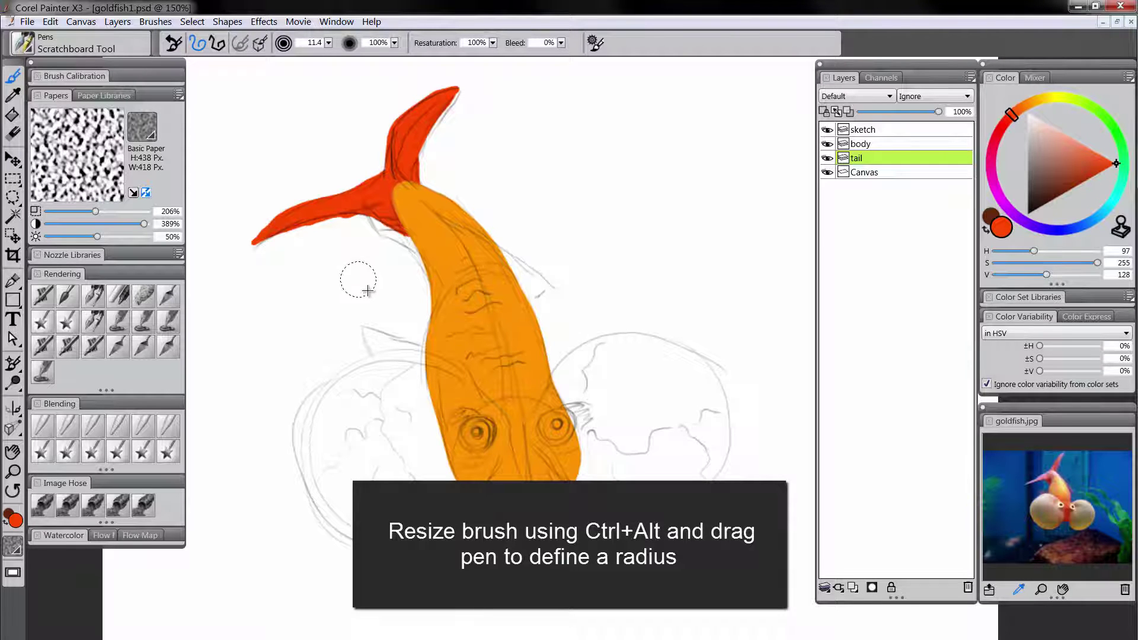
Resize the Scratchboard brush to 4.1 on the canvas and try hiding and restoring the palettes
left_click_drag(362, 282, 364, 284)
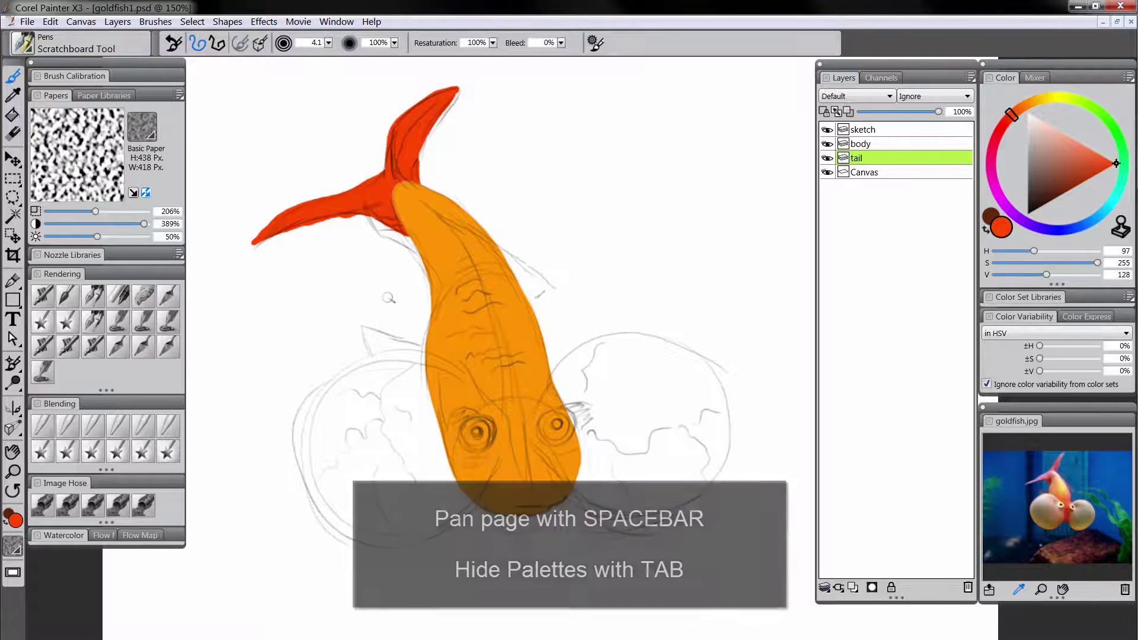
mouse_move(457, 360)
left_mouse_down()
mouse_move(490, 381)
mouse_move(463, 378)
mouse_move(449, 352)
left_mouse_up()
key("Tab")
key("Tab")
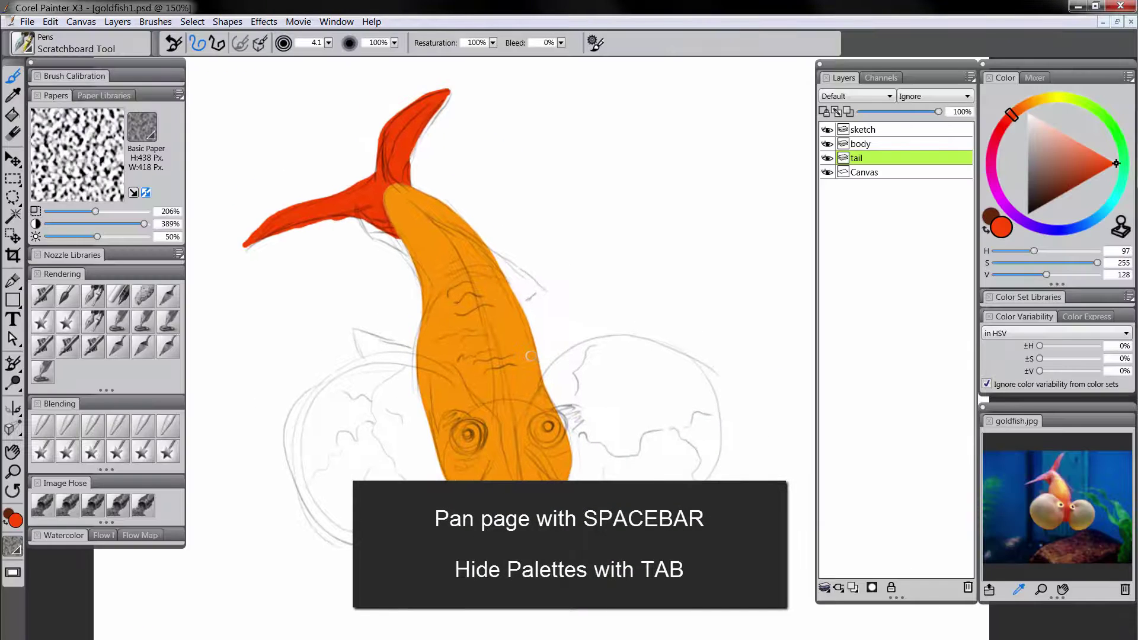
left_click(394, 310, "ctrl")
left_click_drag(394, 310, 402, 308)
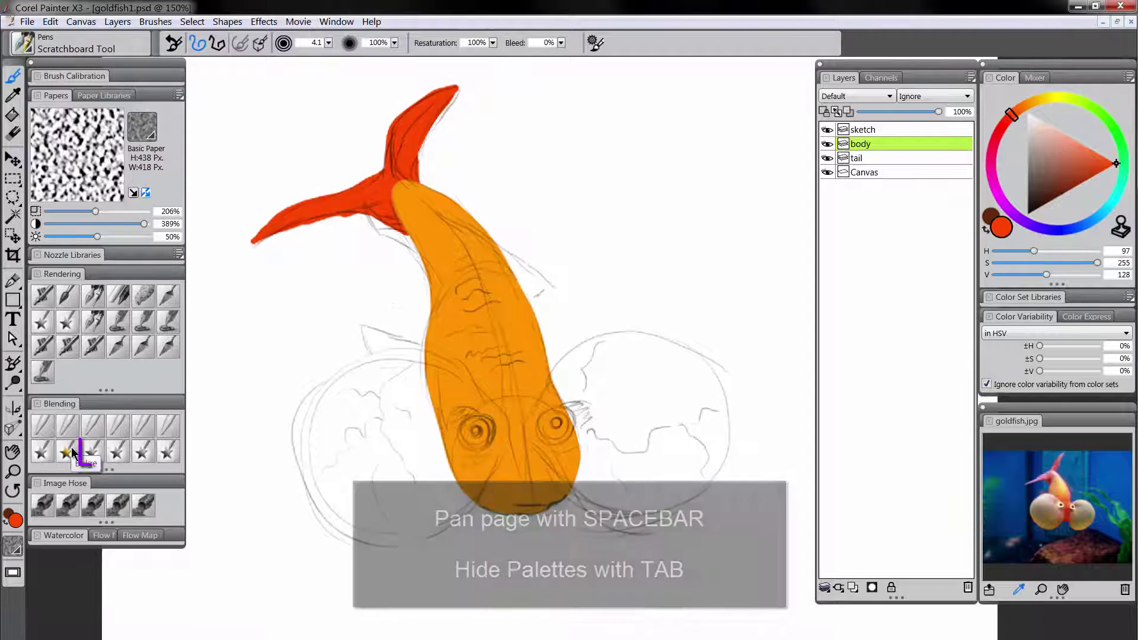
Slim the tail lobes with the Pinch brush and pull their tips out to the sketch lines with Distorto at size 8.0
left_click(93, 453)
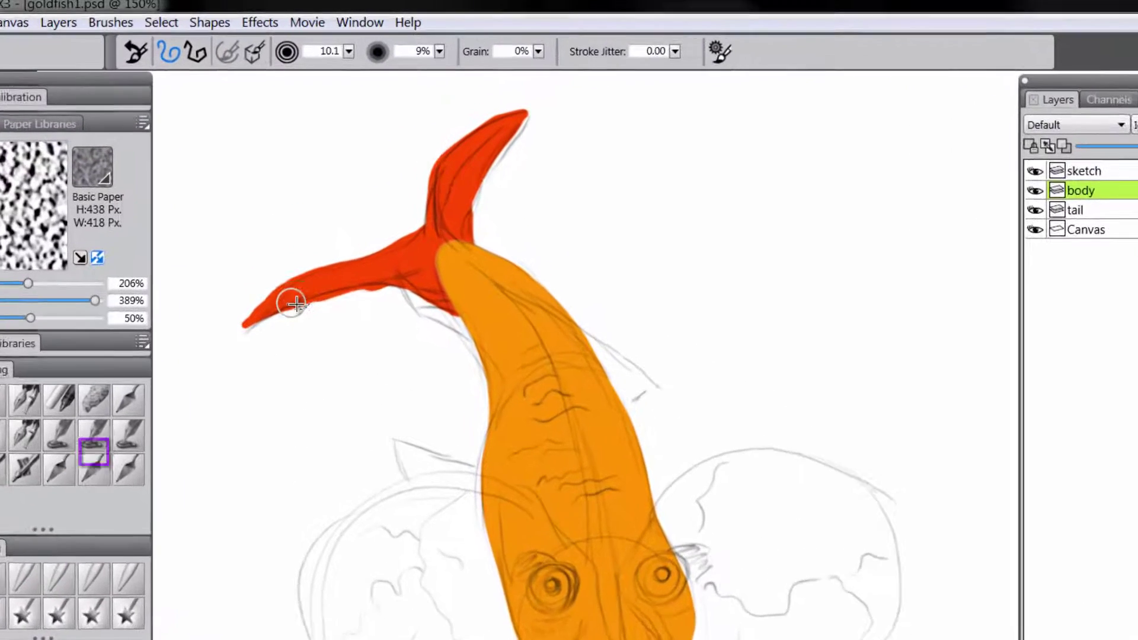
mouse_move(297, 422)
left_mouse_down()
mouse_move(372, 397)
mouse_move(308, 417)
mouse_move(305, 439)
mouse_move(291, 415)
mouse_move(429, 389)
mouse_move(310, 416)
mouse_move(250, 446)
mouse_move(243, 429)
mouse_move(230, 460)
mouse_move(254, 420)
mouse_move(235, 463)
mouse_move(247, 450)
mouse_move(232, 470)
mouse_move(238, 443)
mouse_move(227, 464)
mouse_move(272, 402)
mouse_move(338, 372)
mouse_move(251, 442)
mouse_move(409, 357)
mouse_move(323, 392)
mouse_move(485, 323)
mouse_move(464, 339)
mouse_move(491, 297)
mouse_move(495, 247)
mouse_move(504, 237)
mouse_move(499, 256)
mouse_move(555, 183)
mouse_move(628, 144)
mouse_move(637, 162)
mouse_move(619, 175)
mouse_move(664, 157)
mouse_move(619, 172)
mouse_move(558, 309)
mouse_move(547, 308)
mouse_move(547, 323)
mouse_move(569, 246)
mouse_move(483, 408)
mouse_move(543, 452)
mouse_move(462, 402)
mouse_move(408, 391)
mouse_move(301, 425)
left_mouse_up()
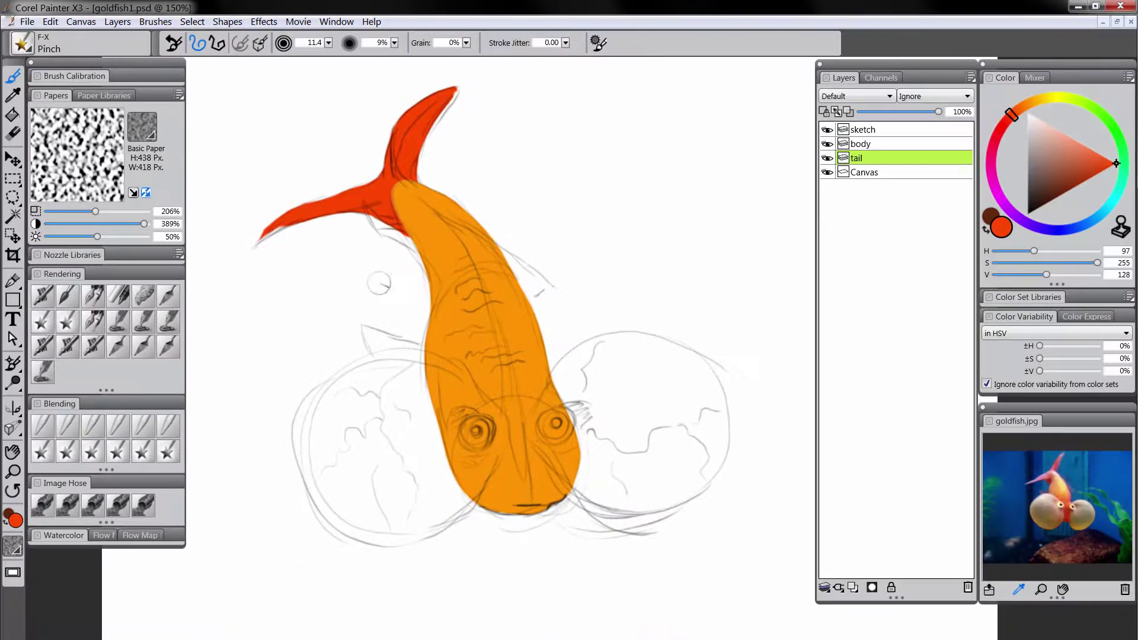
left_click(41, 452)
key("bracketleft")
mouse_move(269, 230)
left_mouse_down()
mouse_move(280, 227)
mouse_move(258, 242)
left_mouse_up()
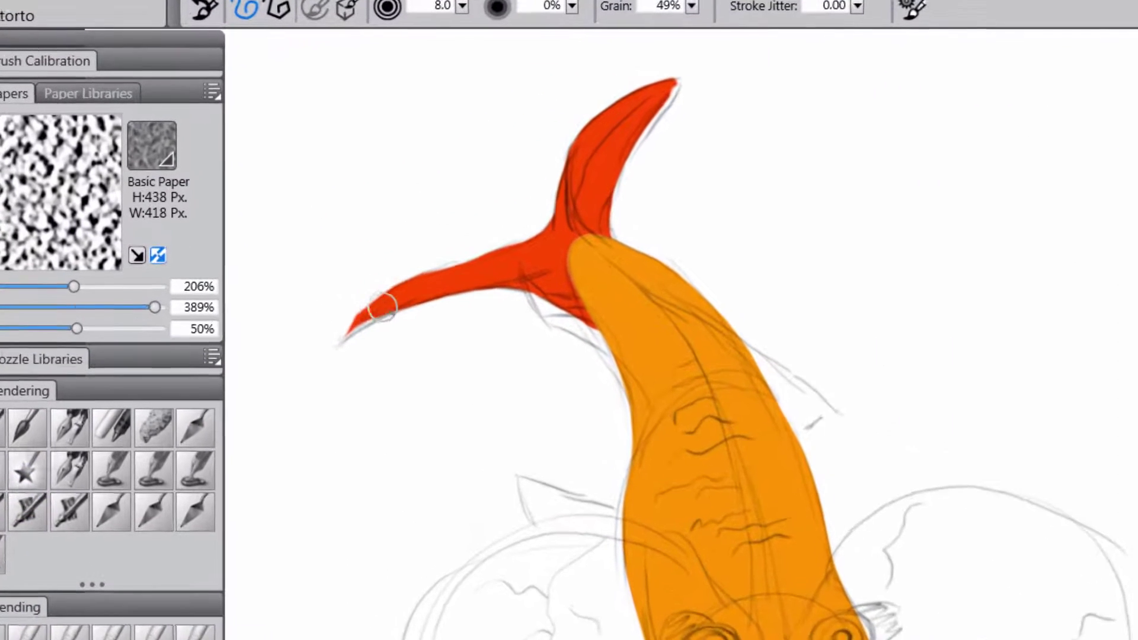
mouse_move(352, 348)
left_mouse_down()
mouse_move(340, 358)
mouse_move(371, 338)
mouse_move(357, 358)
left_mouse_up()
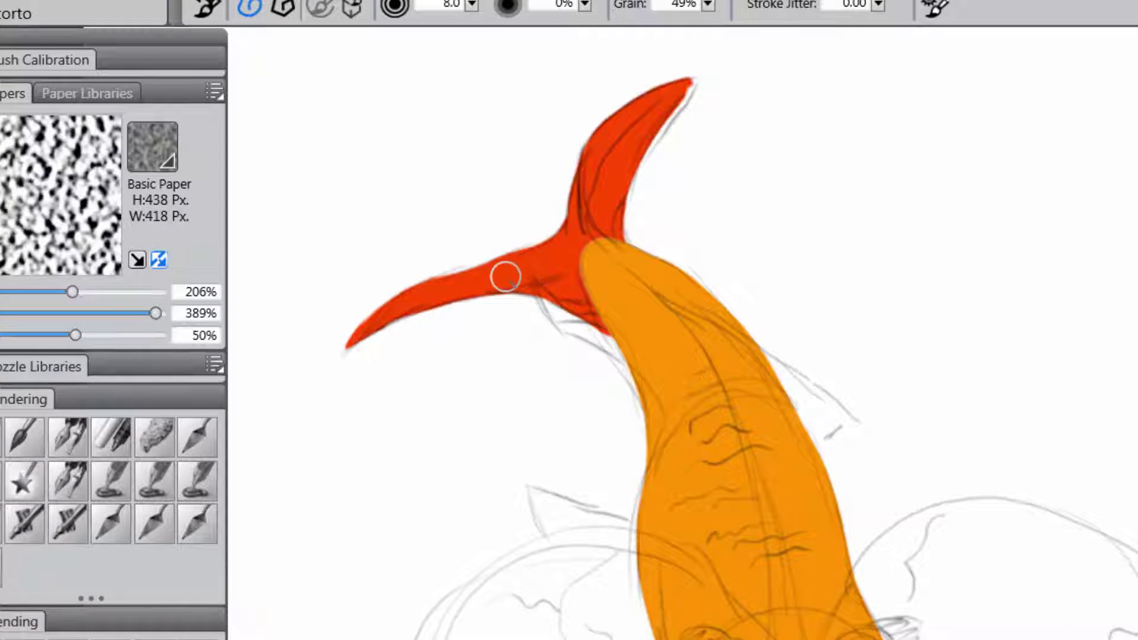
mouse_move(455, 283)
left_mouse_down()
mouse_move(439, 280)
mouse_move(456, 278)
left_mouse_up()
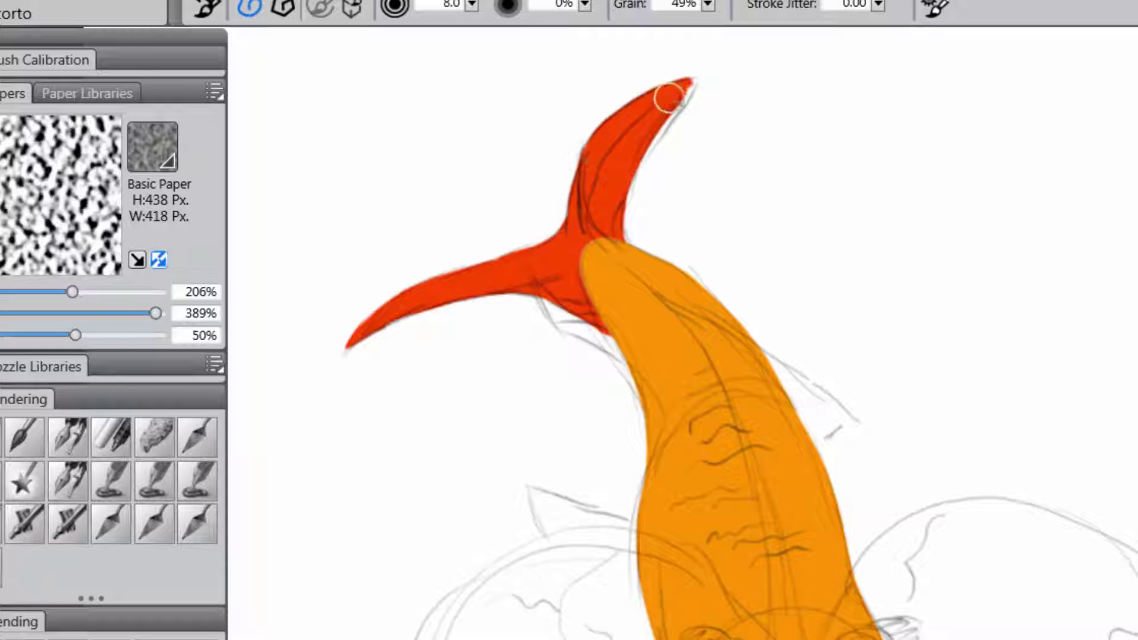
left_click_drag(669, 99, 719, 85)
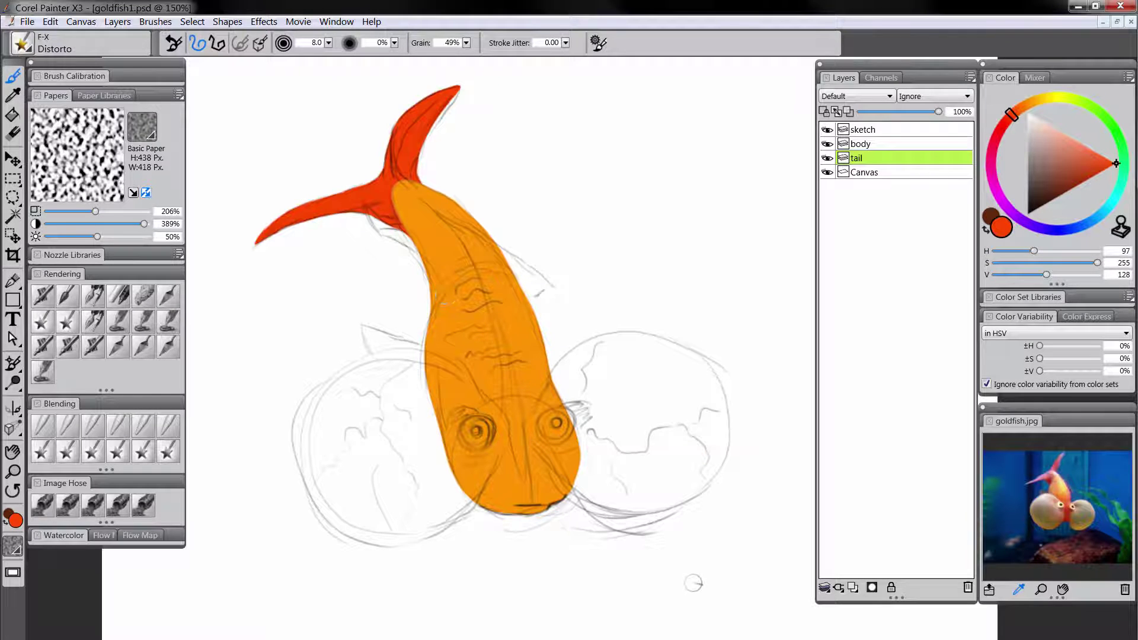
Lower the sketch layer's opacity to 84% and add a layer named eyes directly beneath it
left_click(893, 130)
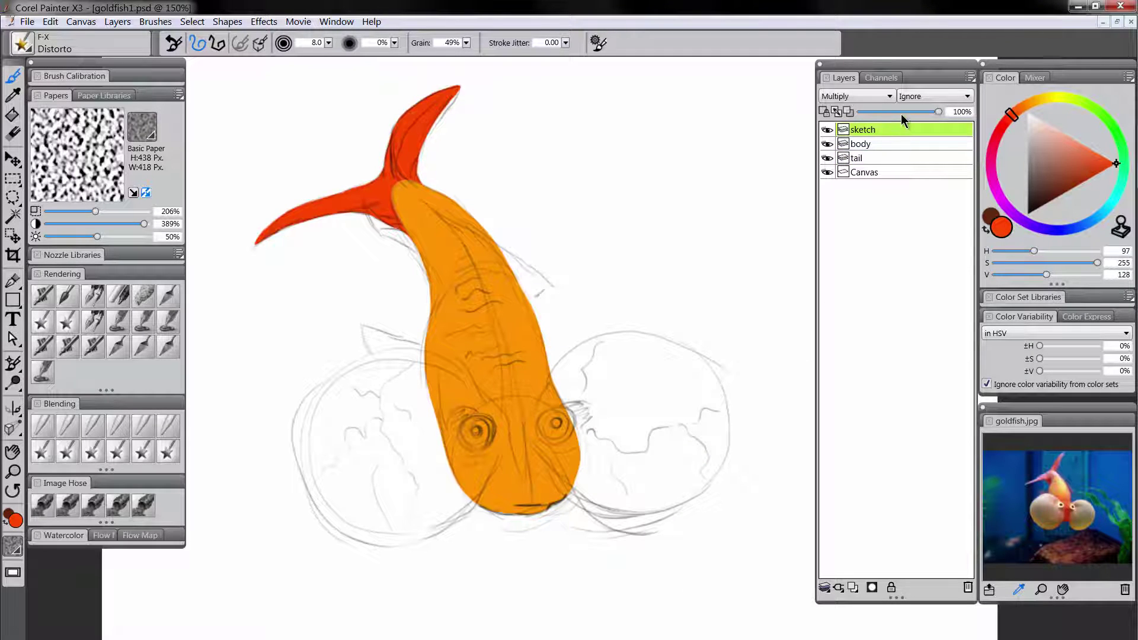
mouse_move(902, 114)
left_mouse_down()
mouse_move(887, 111)
mouse_move(920, 116)
left_mouse_up()
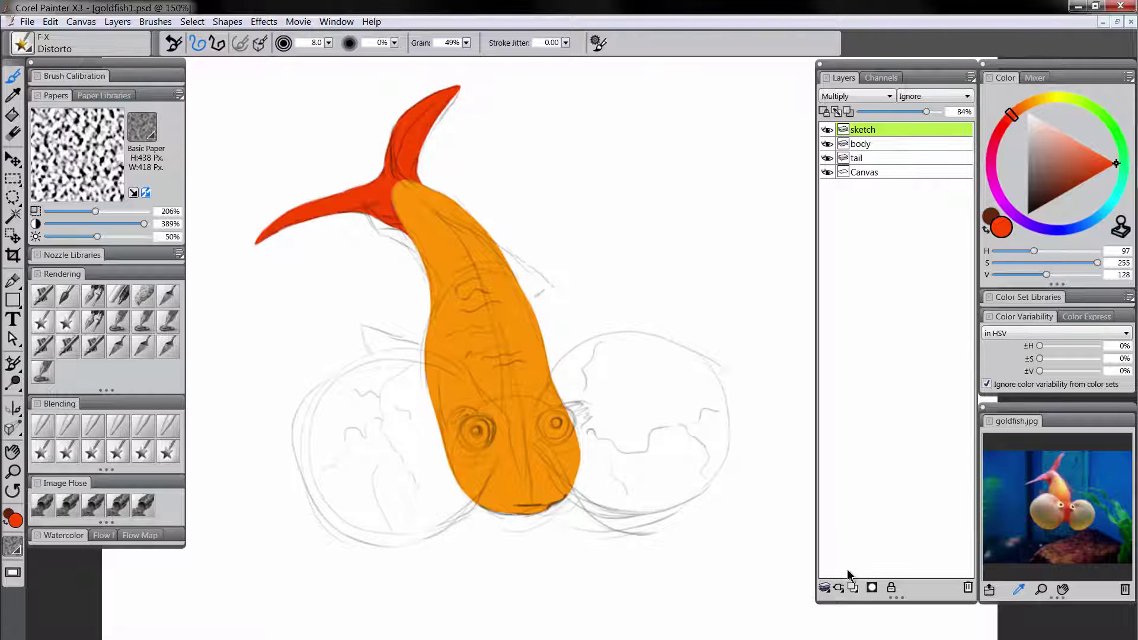
left_click(853, 587)
left_click_drag(883, 131, 884, 145)
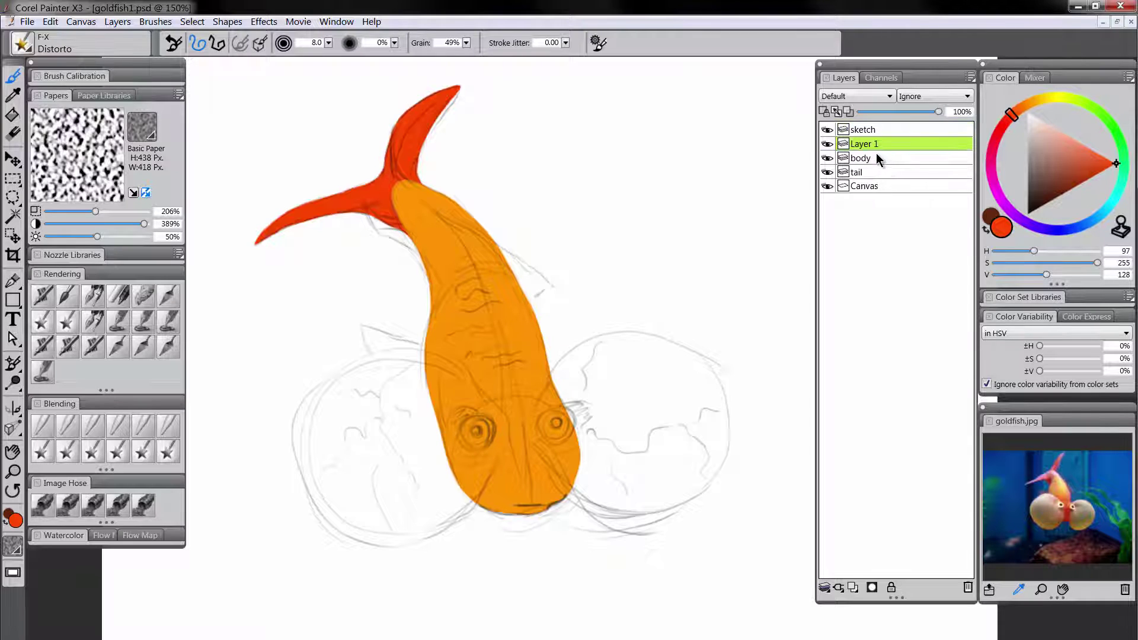
double_click(873, 146)
type("eyes")
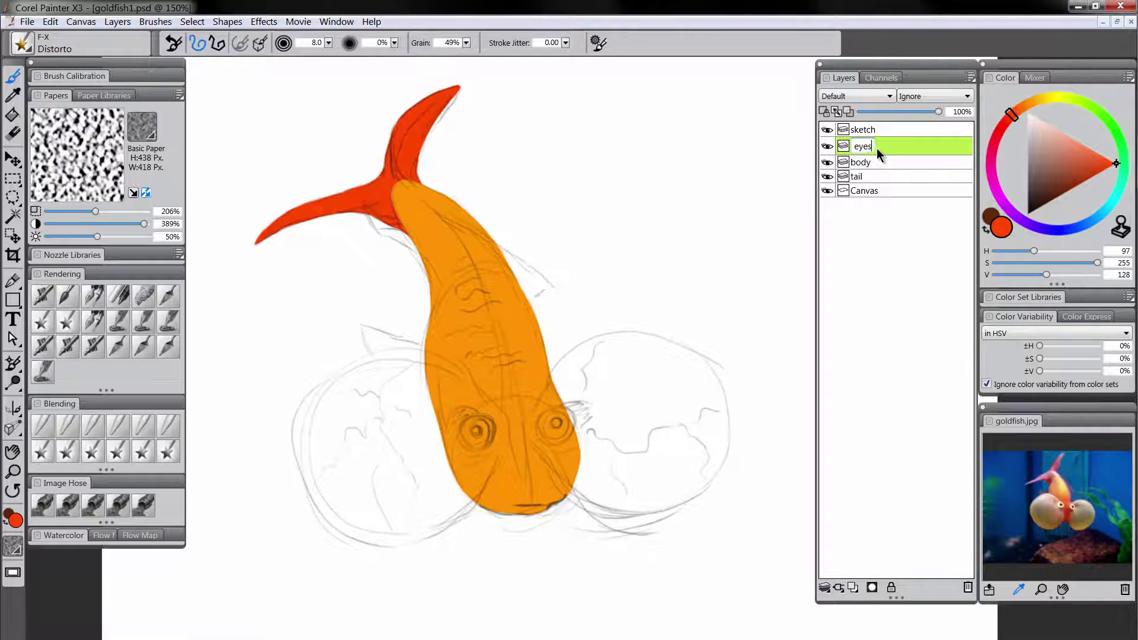
key("Return")
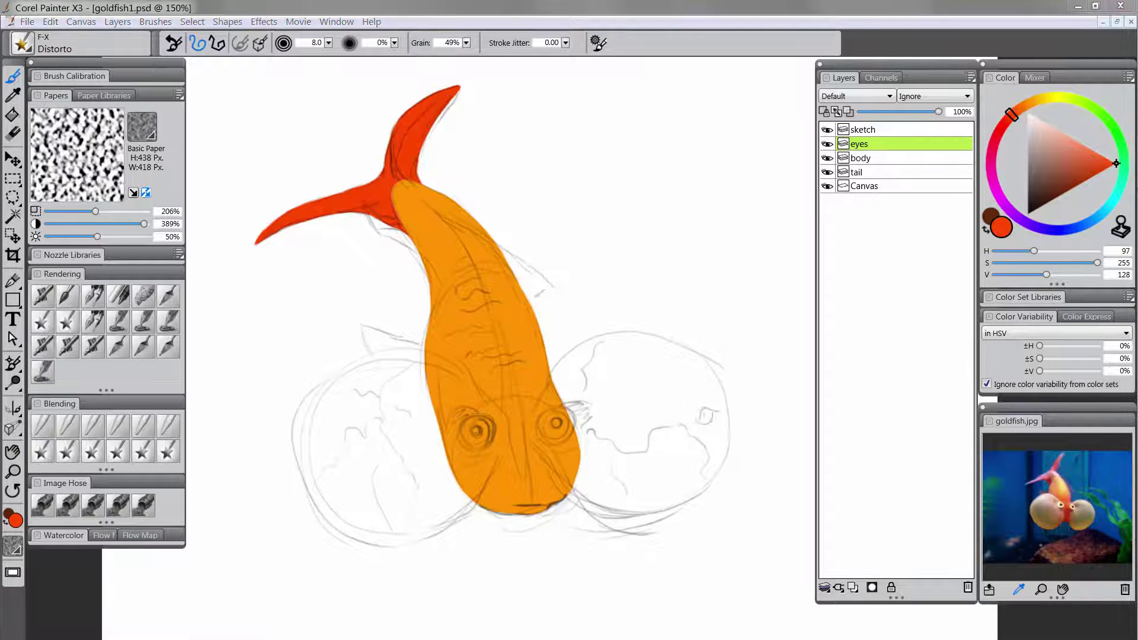
Choose a bright blue and enlarge the Scratchboard Tool brush to 18.8 for painting the eyes
left_click(1093, 221)
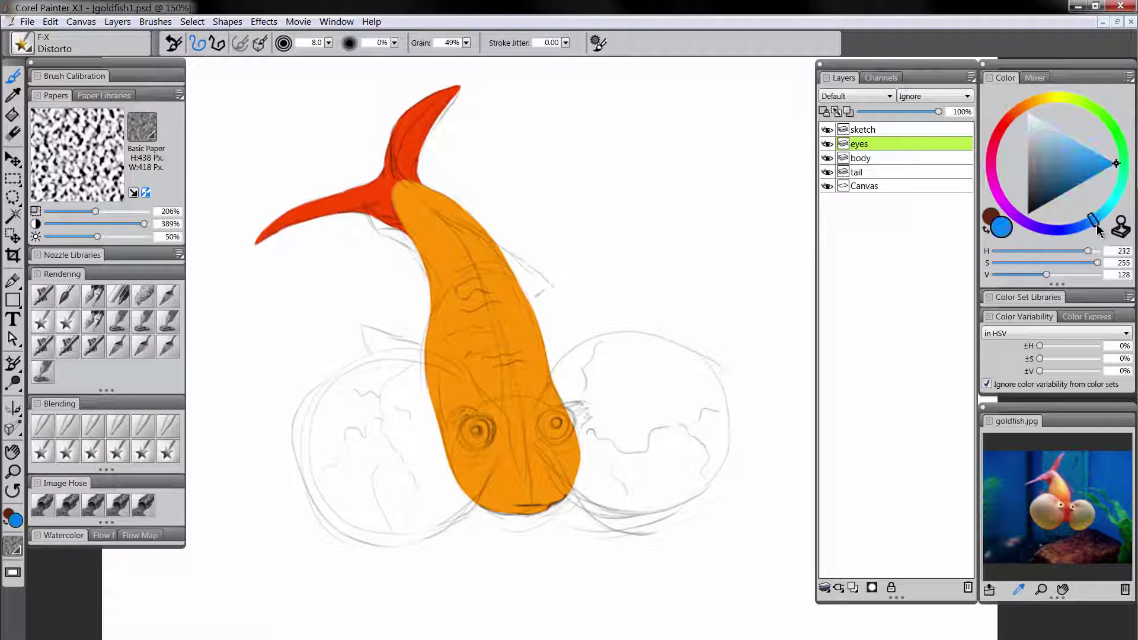
left_click(103, 308)
key("bracketright")
key("bracketright")
key("bracketright")
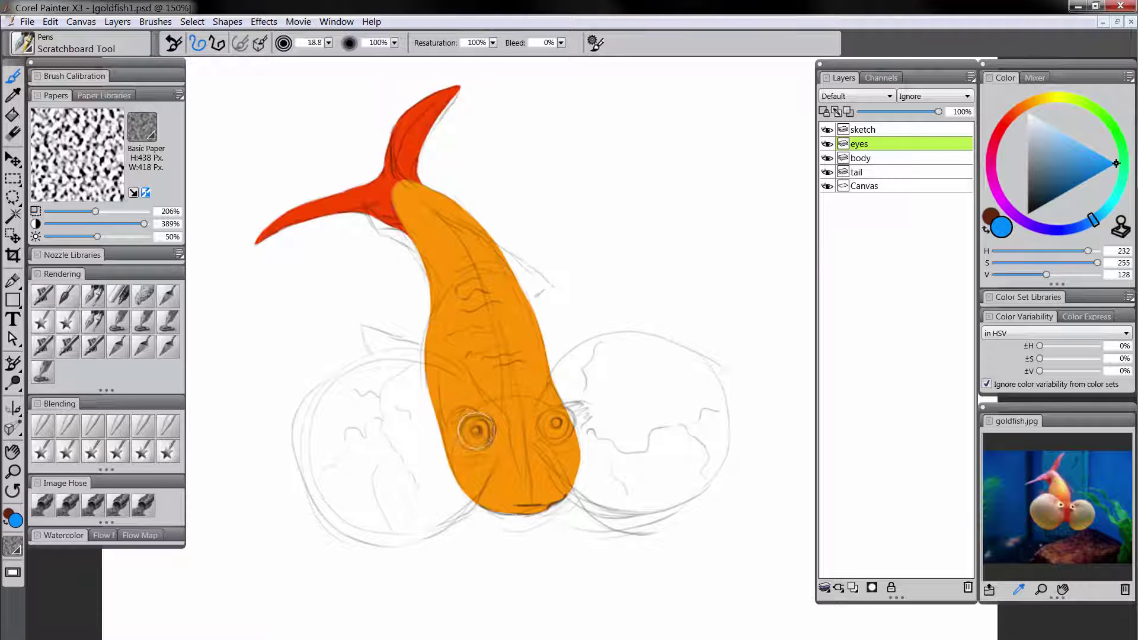
left_click_drag(475, 428, 476, 431)
left_click_drag(550, 426, 557, 427)
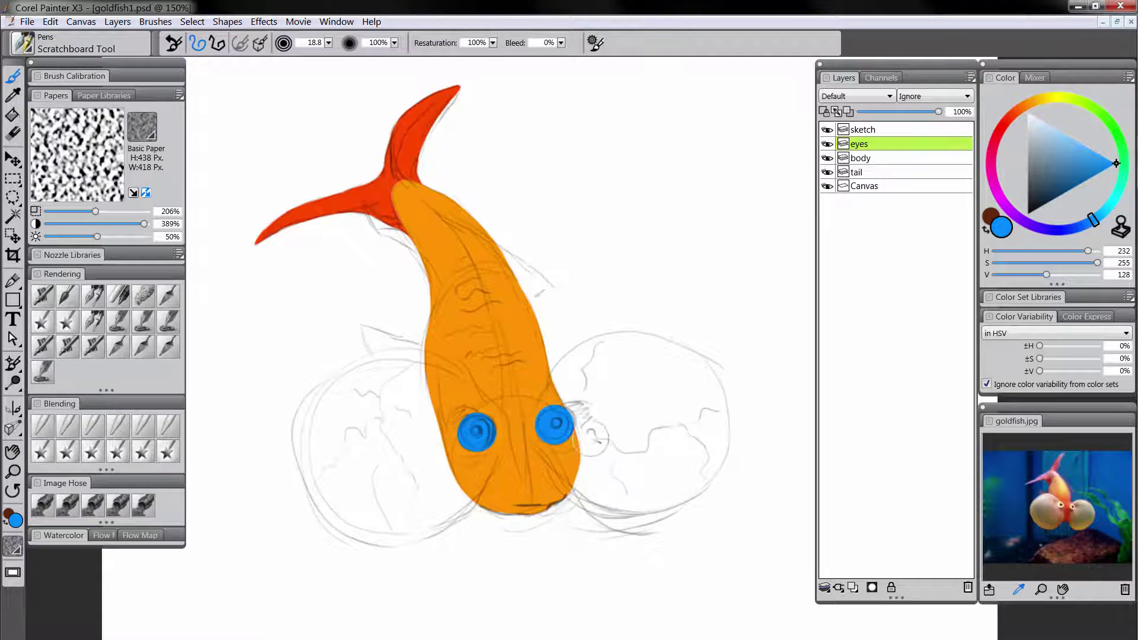
key("ctrl+z")
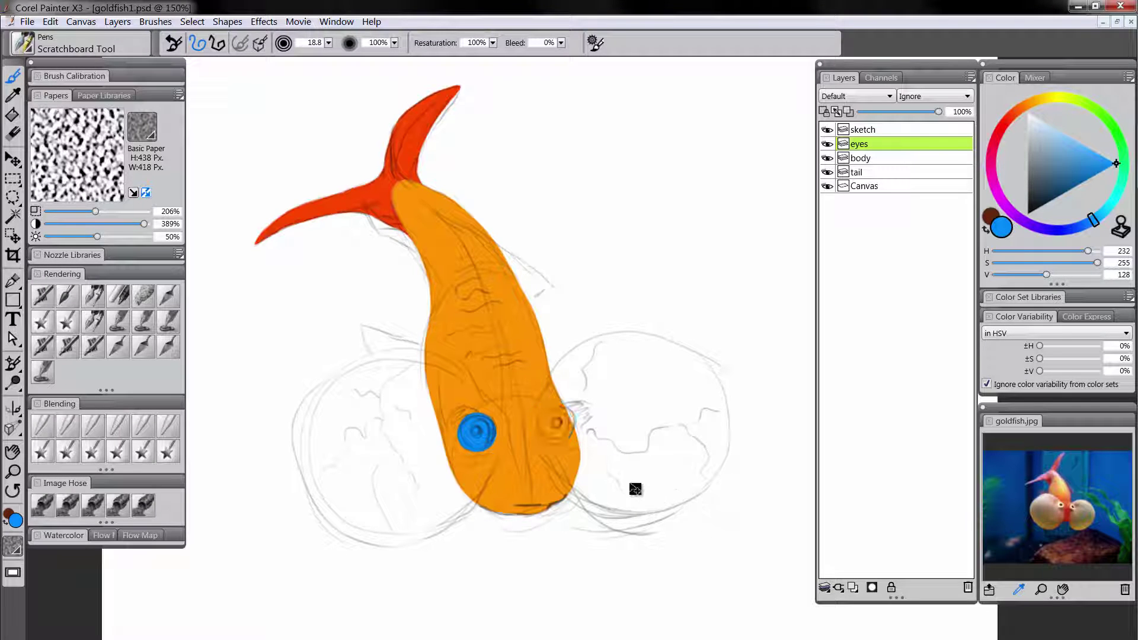
key("ctrl+z")
Reduce the brush to 11.2 and fill both eye circles with solid blue inside the sketch lines
key("bracketleft")
key("bracketleft")
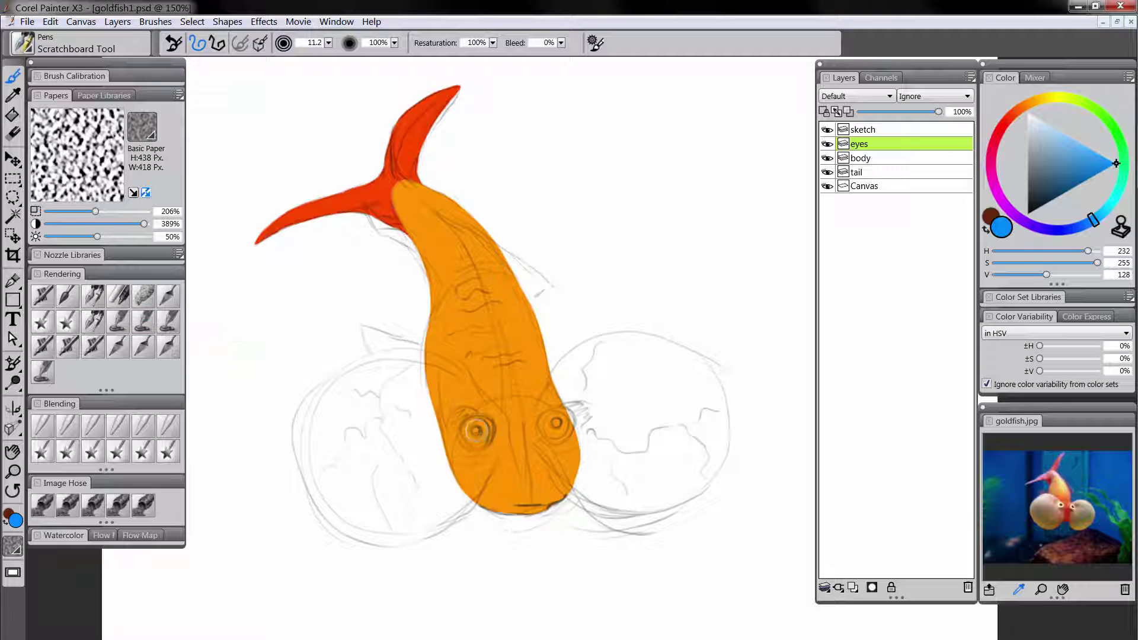
left_click_drag(476, 430, 487, 429)
left_click_drag(556, 423, 557, 423)
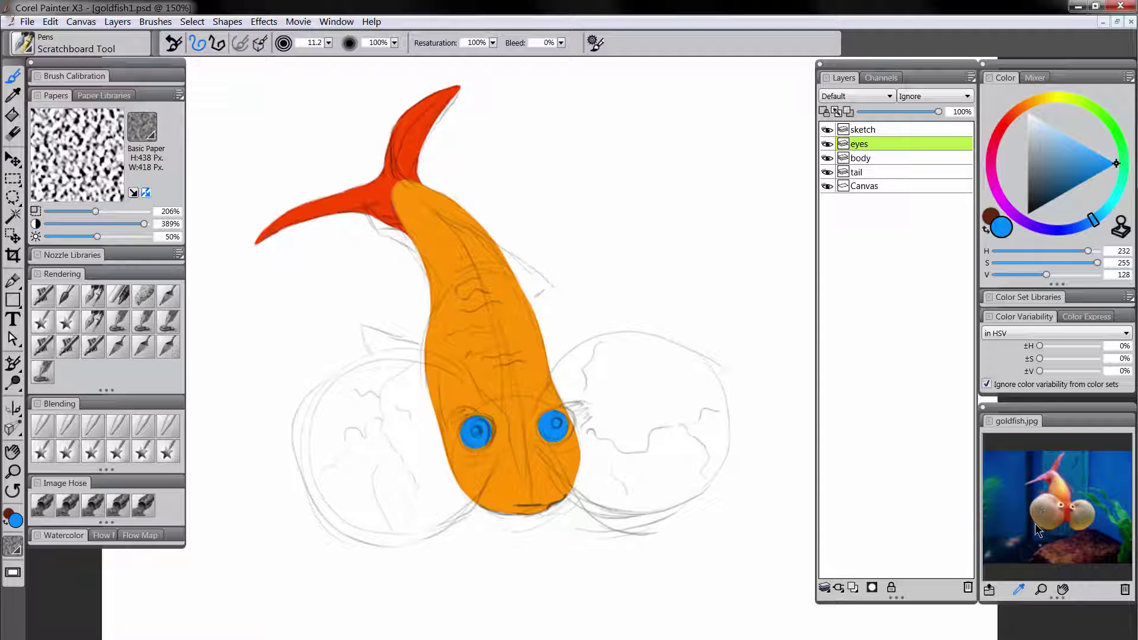
left_click_drag(476, 434, 480, 440)
left_click_drag(694, 173, 629, 285)
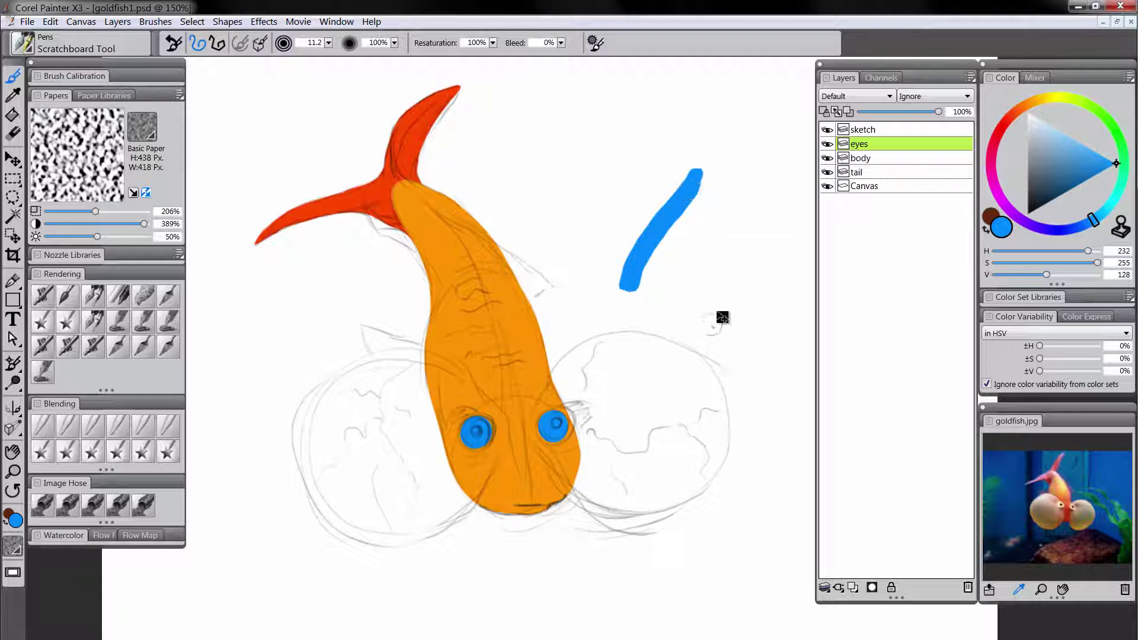
key("ctrl+z")
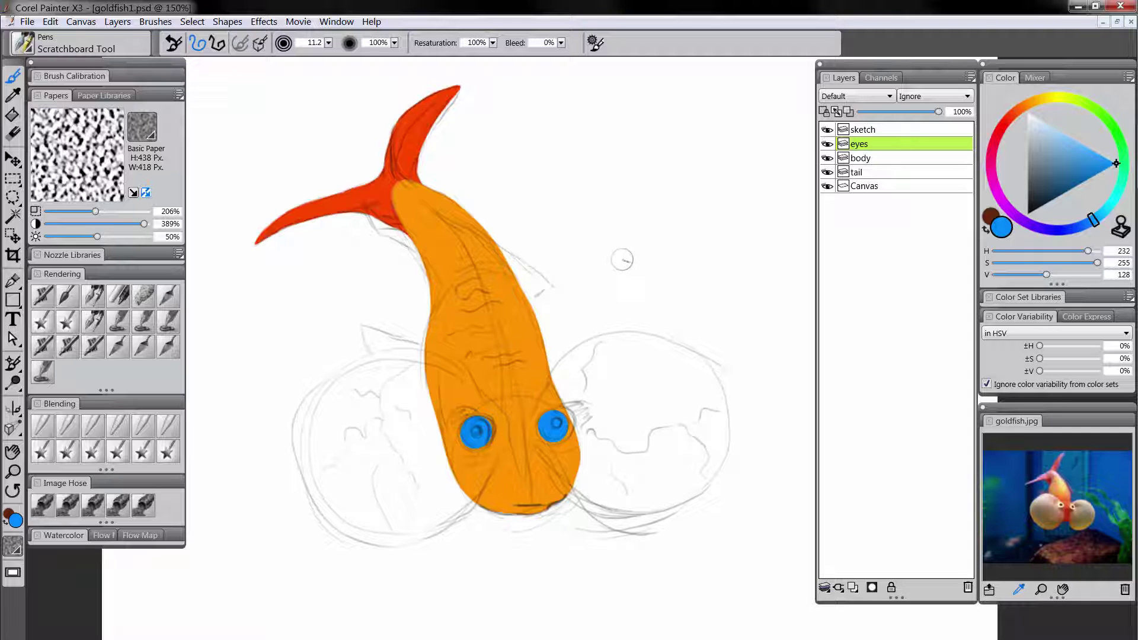
left_click(621, 259)
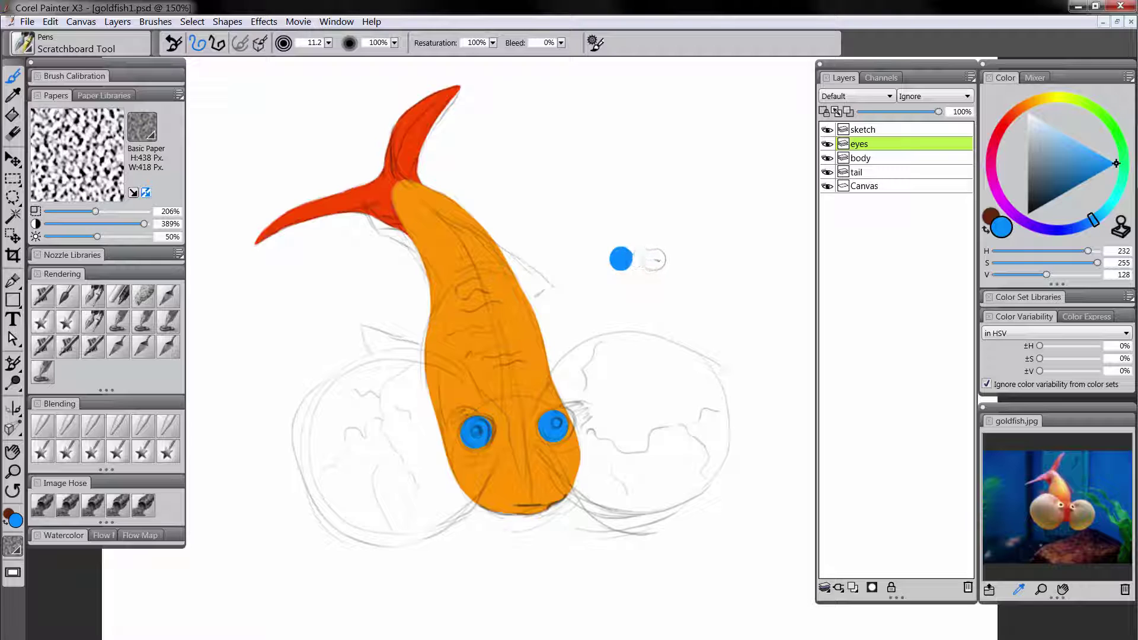
key("ctrl+z")
left_click(649, 263)
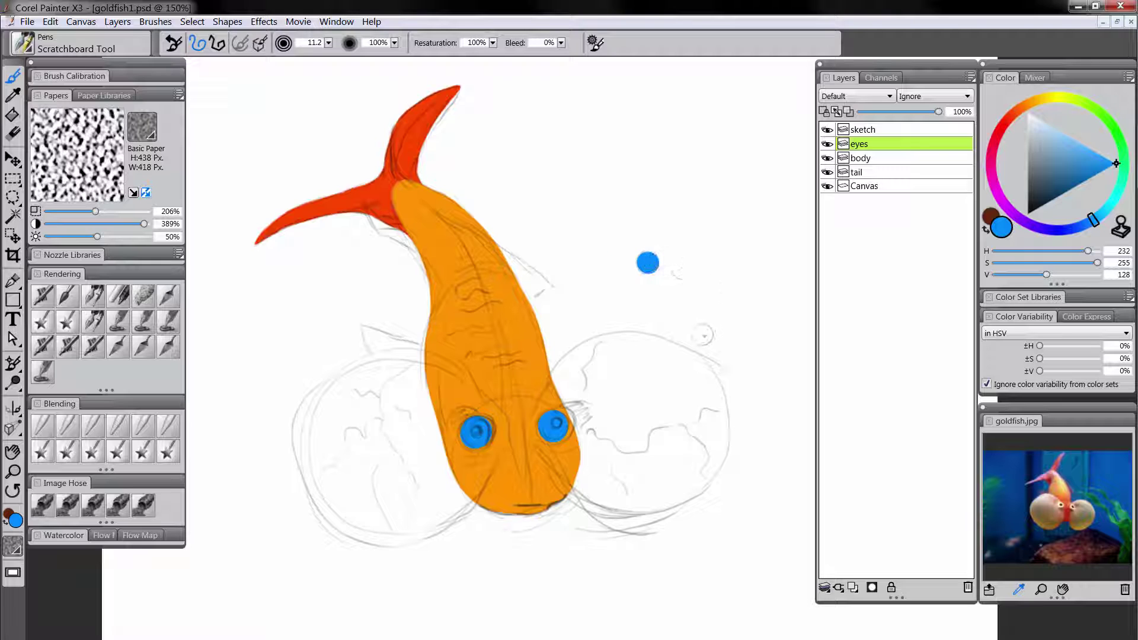
key("ctrl+z")
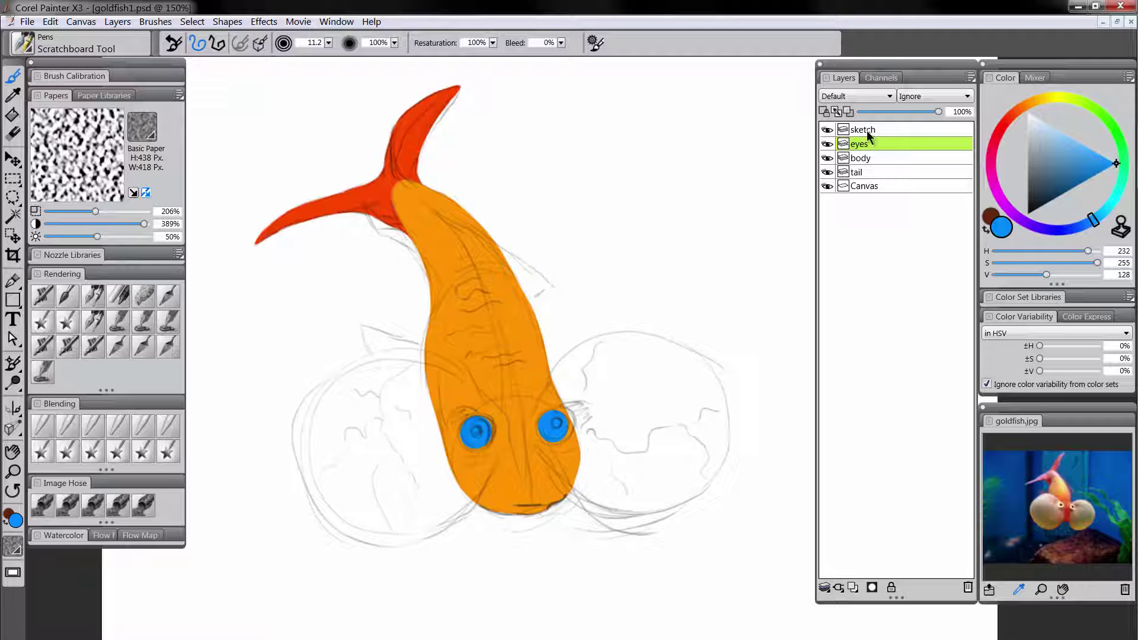
Add a layer named pupils between the sketch and eyes layers
left_click(854, 588)
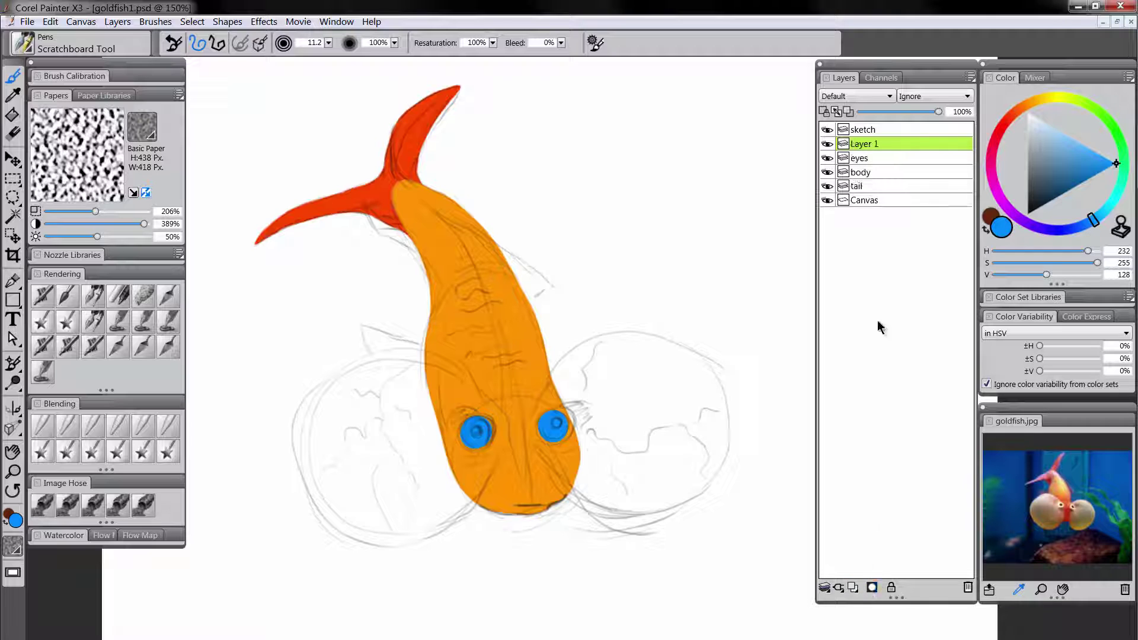
double_click(869, 144)
type("pup")
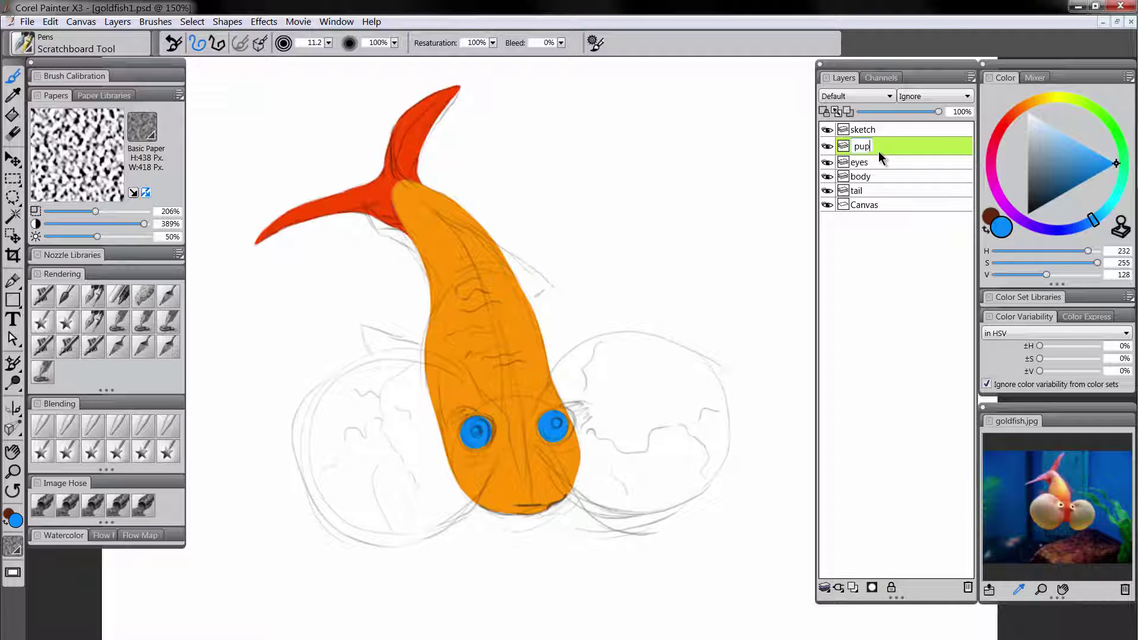
type("ils")
key("Return")
Paint a small black pupil in each eye at brush size 3.9 and nudge the pupils layer slightly
left_click_drag(1047, 170, 1000, 272)
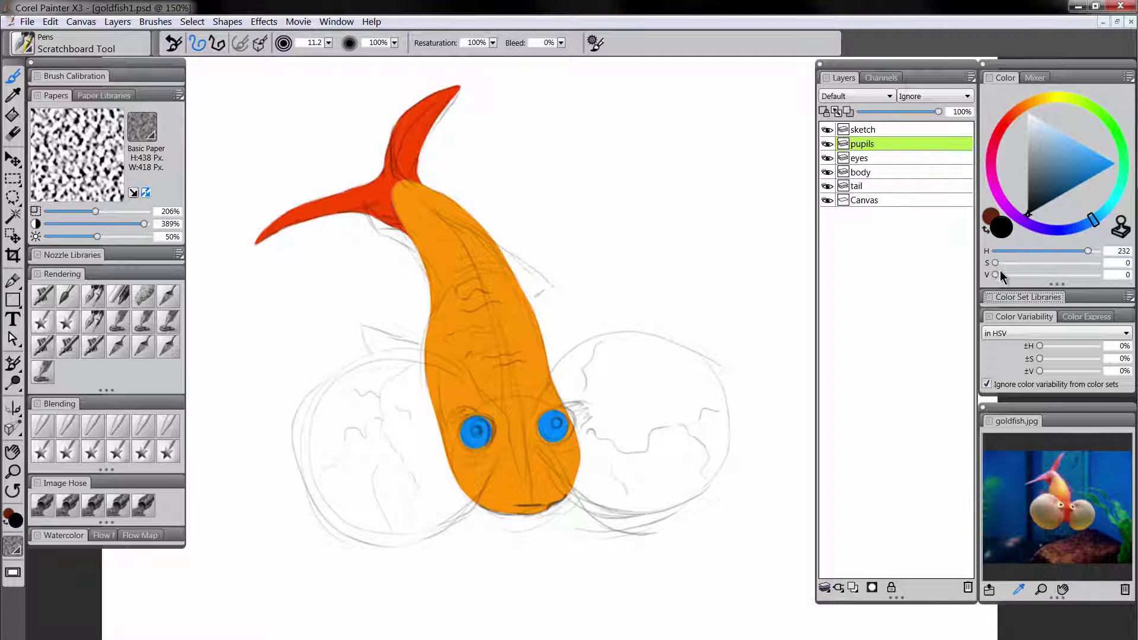
left_click_drag(482, 416, 484, 419)
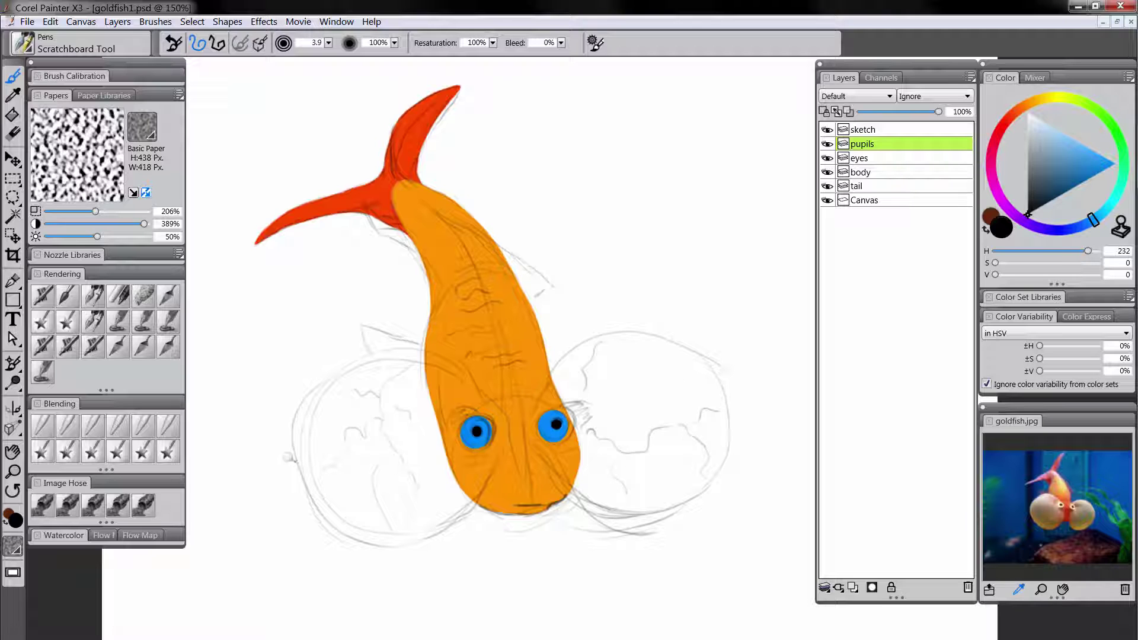
key("f")
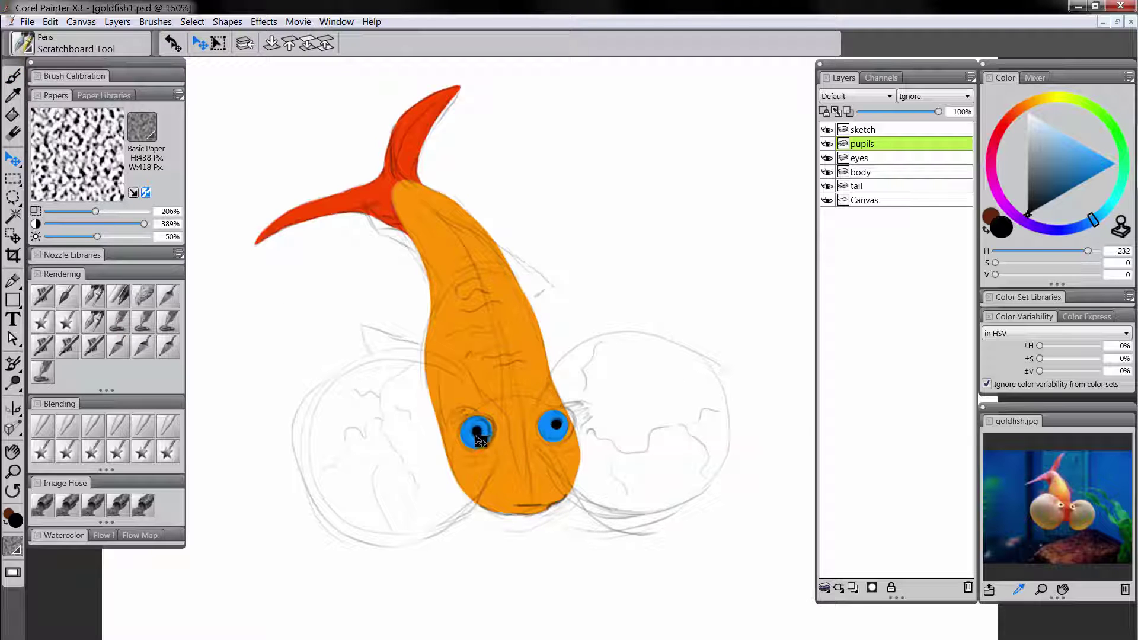
left_click_drag(481, 441, 485, 439)
Add a layer between eyes and body and fill both bubble shapes in yellow-green with the Scratchboard Tool at size 15.0
left_click(856, 587)
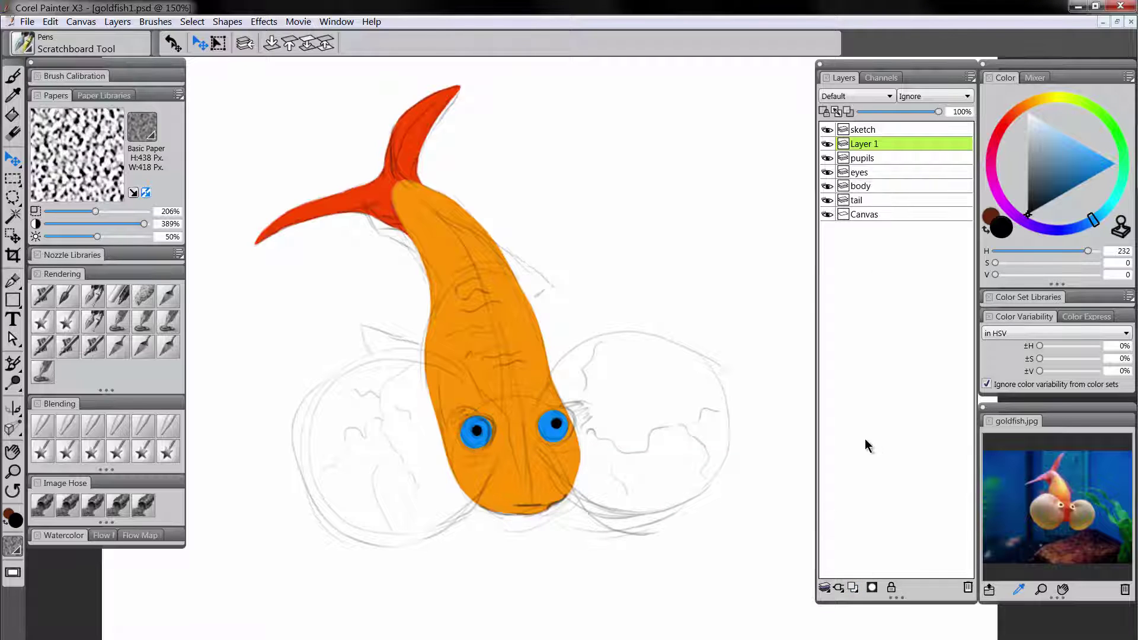
left_click_drag(880, 143, 884, 179)
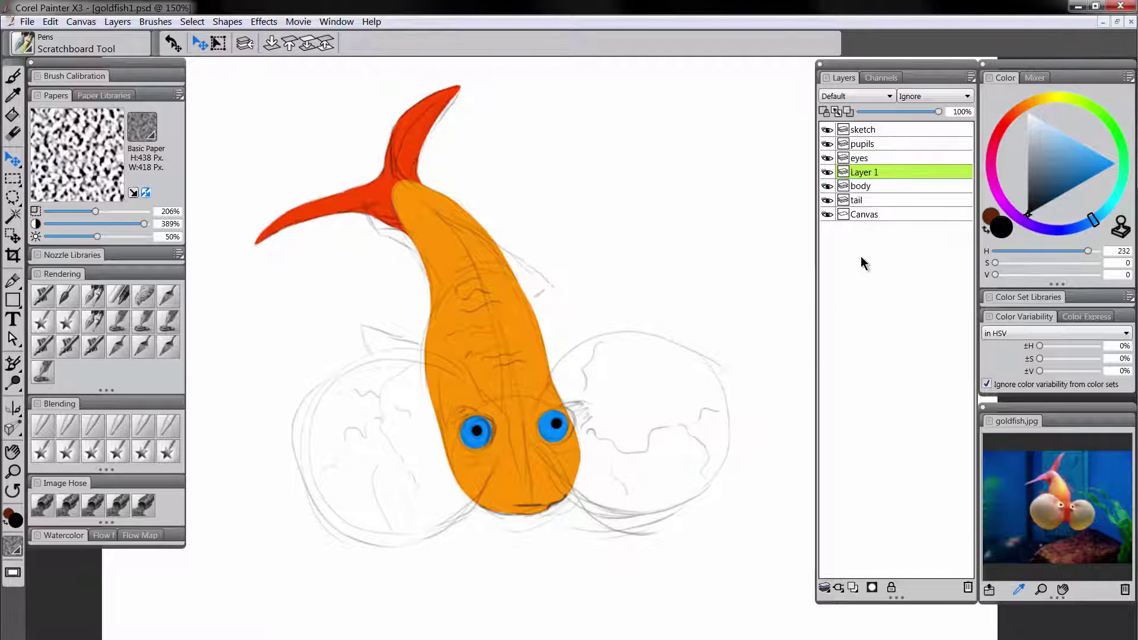
left_click(1082, 102)
left_click(1116, 164)
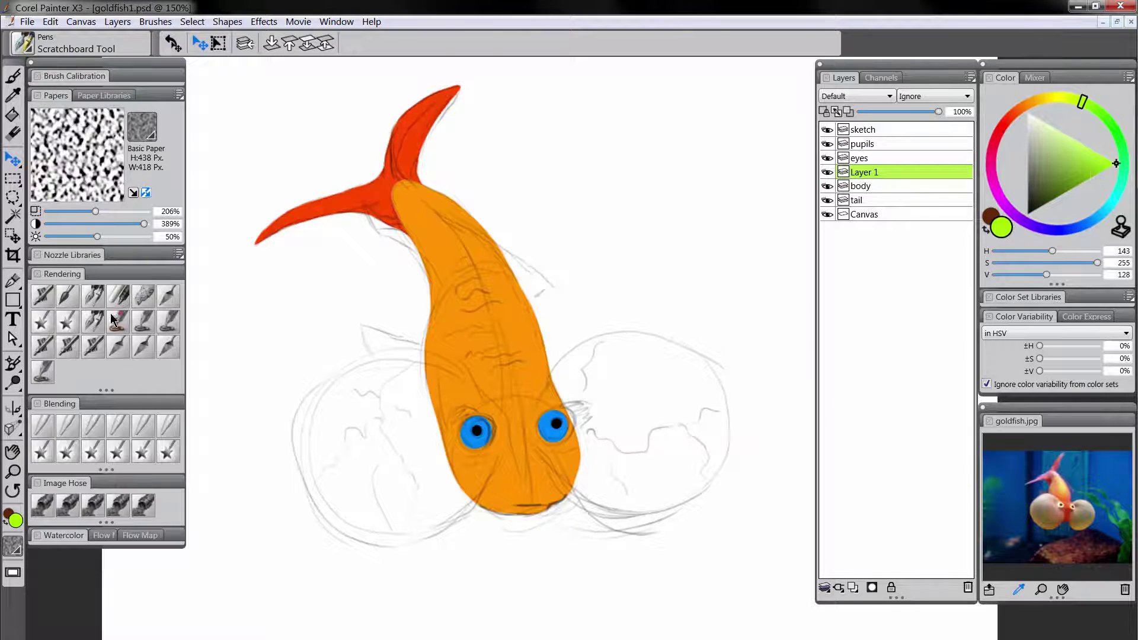
left_click(118, 294)
mouse_move(504, 426)
left_mouse_down()
mouse_move(439, 357)
mouse_move(355, 363)
mouse_move(309, 442)
mouse_move(312, 488)
mouse_move(334, 518)
mouse_move(370, 532)
mouse_move(433, 524)
mouse_move(459, 509)
mouse_move(488, 461)
mouse_move(496, 418)
mouse_move(537, 427)
mouse_move(583, 350)
mouse_move(616, 338)
mouse_move(671, 344)
mouse_move(714, 374)
mouse_move(719, 428)
mouse_move(682, 497)
mouse_move(643, 507)
mouse_move(574, 485)
mouse_move(551, 427)
mouse_move(578, 393)
mouse_move(608, 385)
mouse_move(578, 409)
mouse_move(598, 376)
mouse_move(588, 435)
mouse_move(606, 471)
mouse_move(642, 465)
mouse_move(636, 495)
mouse_move(679, 476)
mouse_move(698, 399)
mouse_move(641, 361)
mouse_move(668, 368)
mouse_move(637, 390)
mouse_move(667, 399)
mouse_move(622, 438)
mouse_move(665, 461)
left_mouse_up()
mouse_move(483, 448)
left_mouse_down()
mouse_move(442, 375)
mouse_move(381, 372)
mouse_move(341, 406)
mouse_move(325, 468)
mouse_move(354, 516)
mouse_move(375, 520)
mouse_move(446, 496)
mouse_move(482, 442)
mouse_move(450, 438)
mouse_move(455, 405)
mouse_move(385, 399)
mouse_move(361, 447)
mouse_move(423, 437)
mouse_move(421, 498)
left_mouse_up()
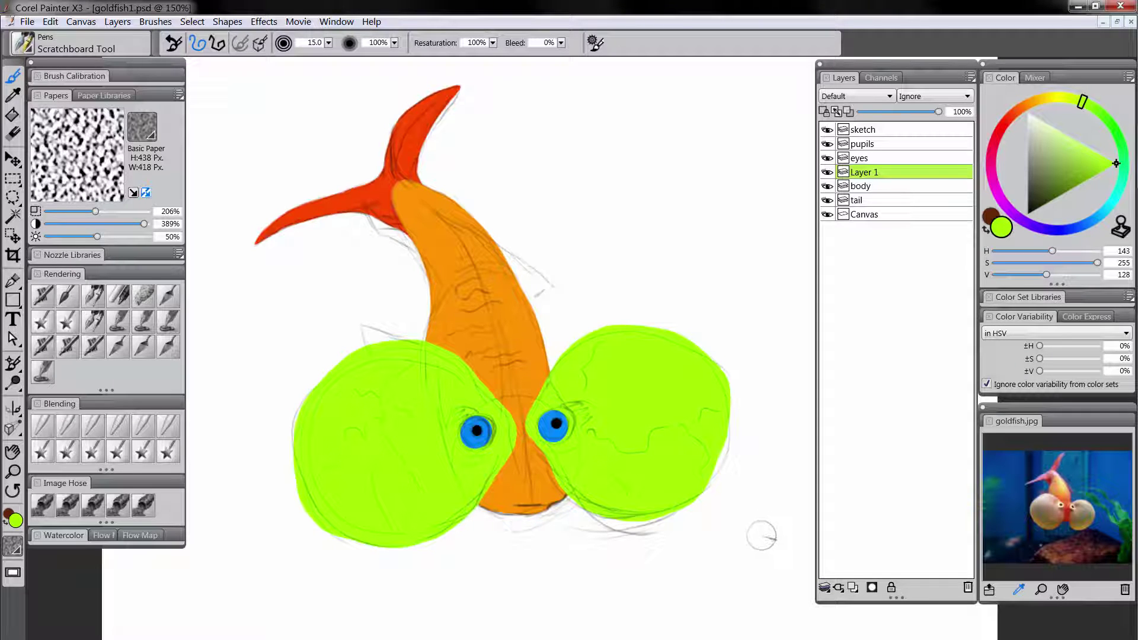
Name the bubble layer cheeks and reshape both bubbles into smoother, rounder forms with the Pinch brush
double_click(866, 173)
type("cheeks")
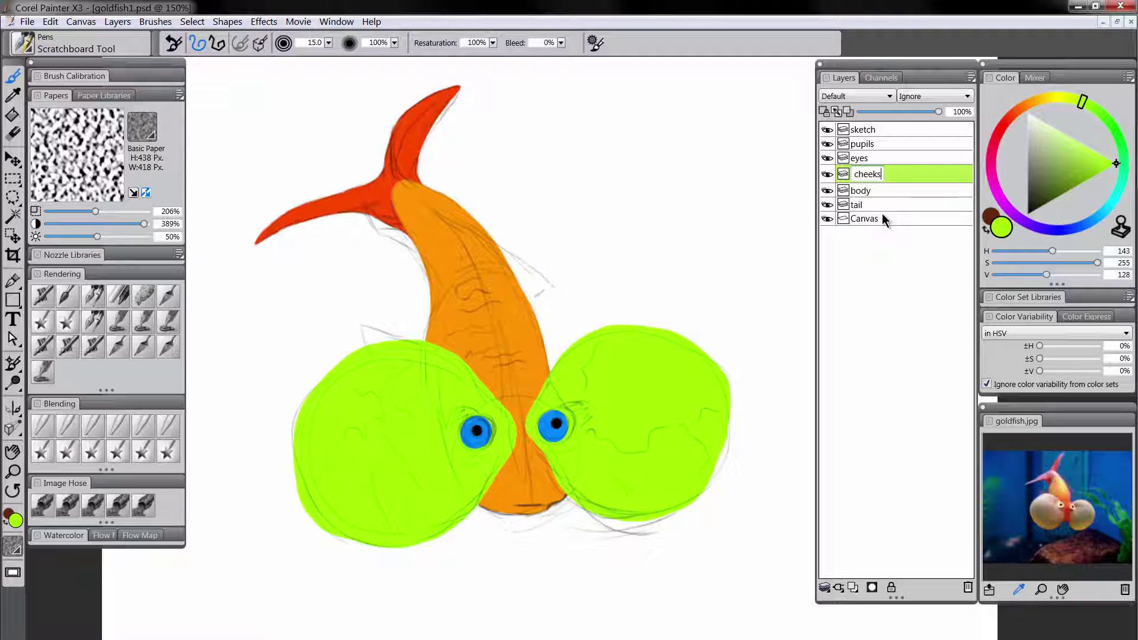
key("Return")
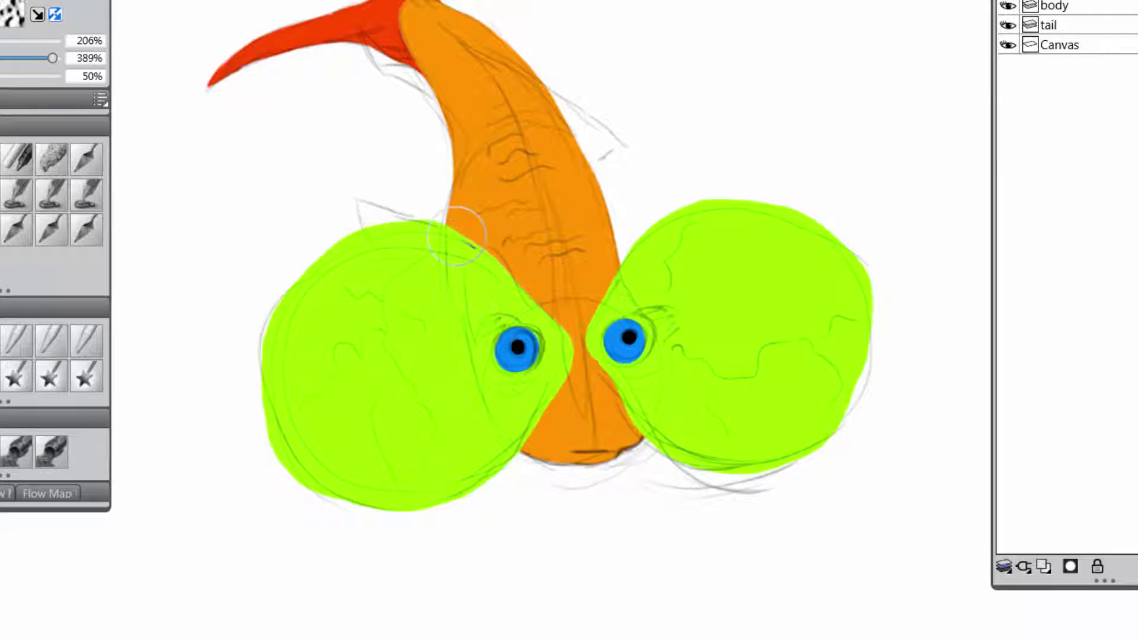
mouse_move(416, 236)
left_mouse_down()
mouse_move(438, 243)
mouse_move(394, 232)
mouse_move(305, 276)
mouse_move(279, 315)
mouse_move(269, 372)
mouse_move(287, 455)
mouse_move(274, 435)
mouse_move(286, 451)
mouse_move(267, 396)
mouse_move(295, 460)
mouse_move(339, 497)
mouse_move(389, 511)
mouse_move(341, 502)
mouse_move(296, 465)
mouse_move(323, 487)
mouse_move(288, 452)
mouse_move(272, 413)
mouse_move(277, 363)
mouse_move(340, 465)
mouse_move(324, 472)
mouse_move(438, 504)
mouse_move(505, 475)
mouse_move(476, 500)
mouse_move(533, 427)
left_mouse_up()
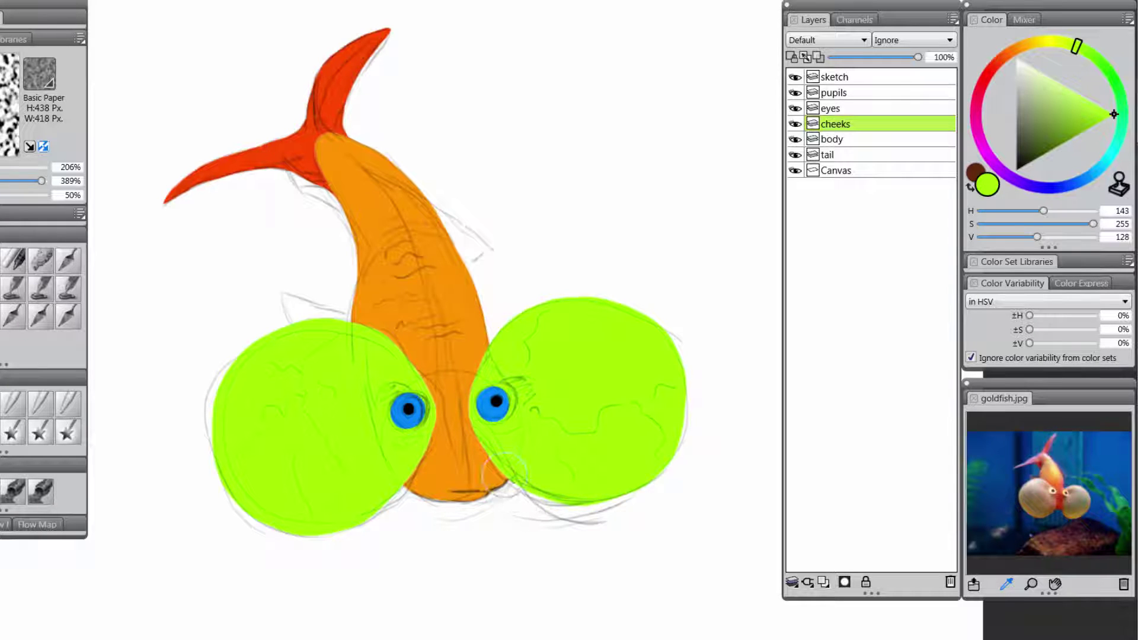
Add a layer named fins-bg directly above the body layer
left_click(845, 141)
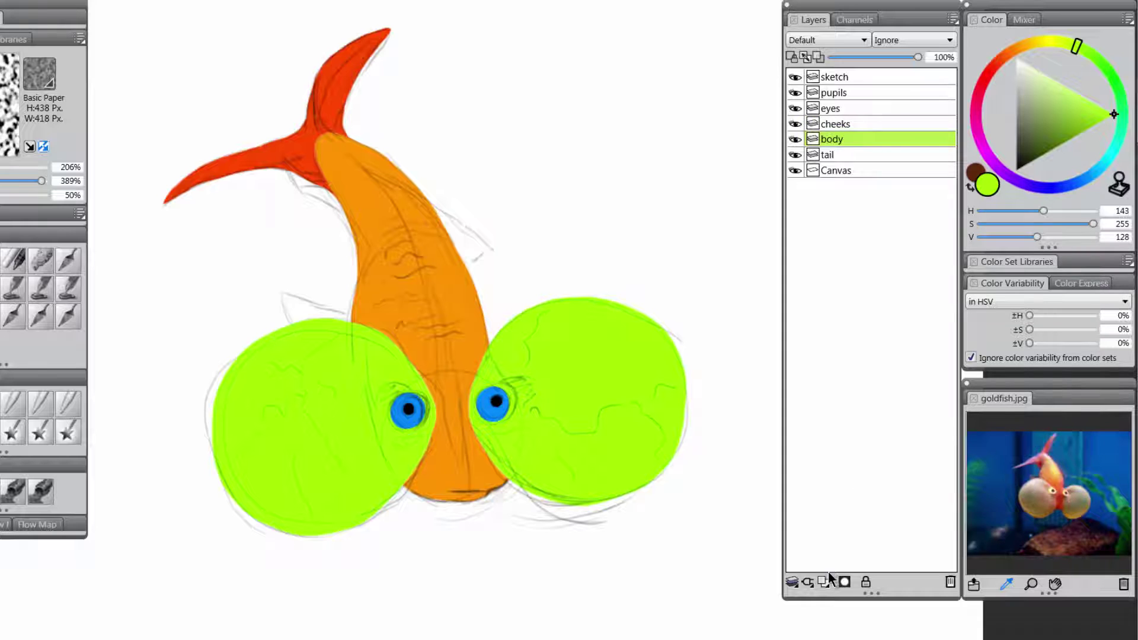
left_click(824, 580)
double_click(833, 141)
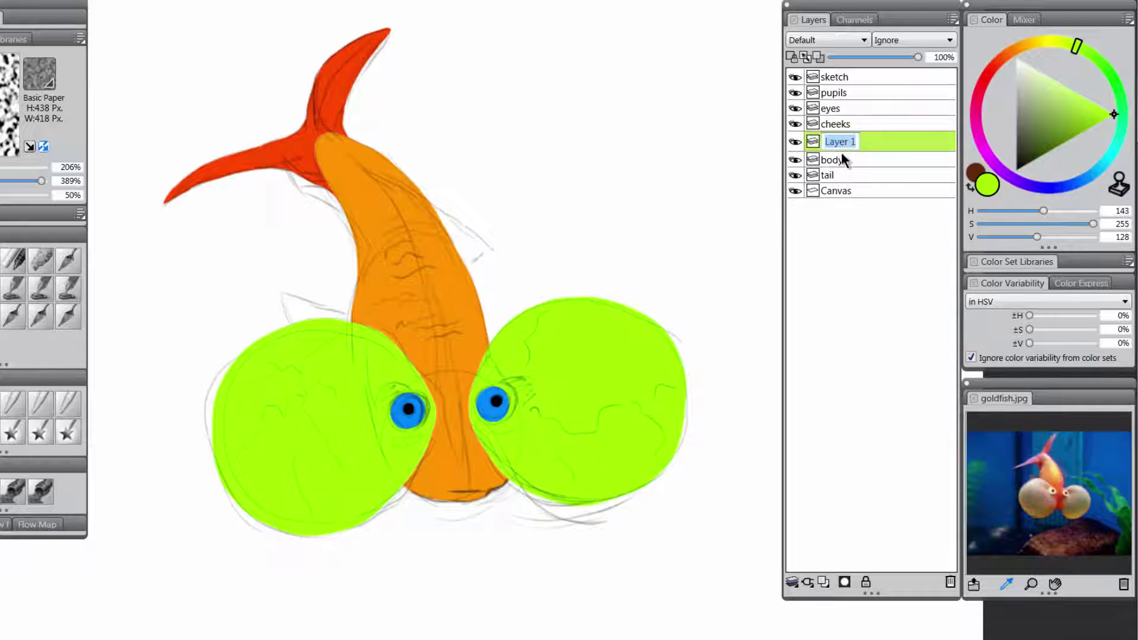
type("fins-bg")
key("Return")
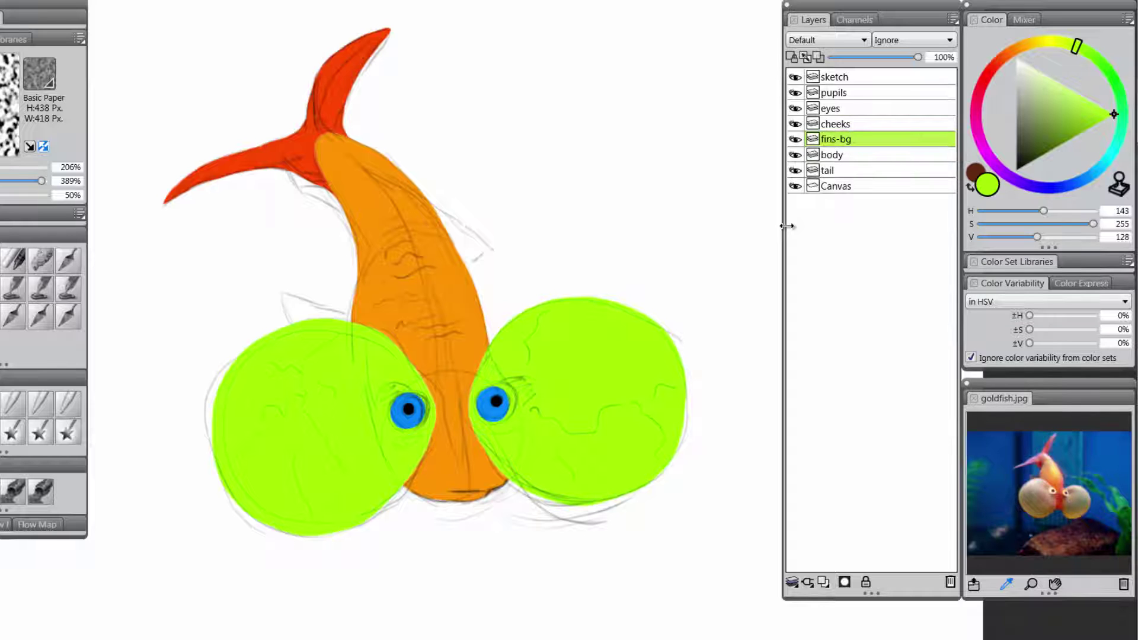
Paint the small fin above the left cheek bubble in magenta with the Scratchboard Tool, enlarging the brush to 9.8
left_click(1003, 58)
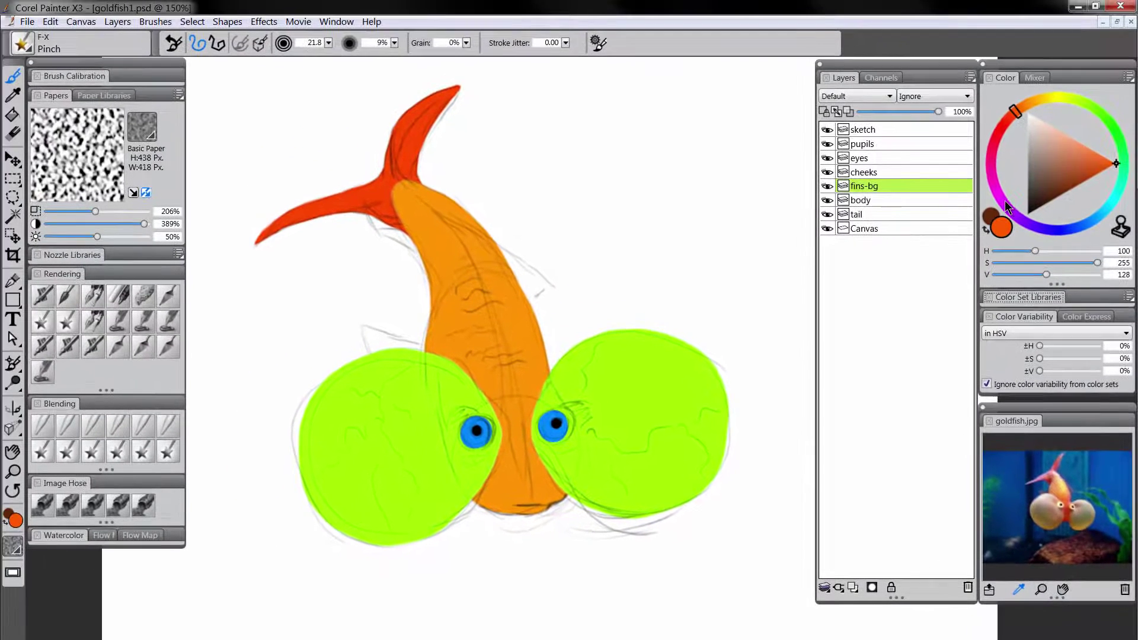
left_click(1004, 201)
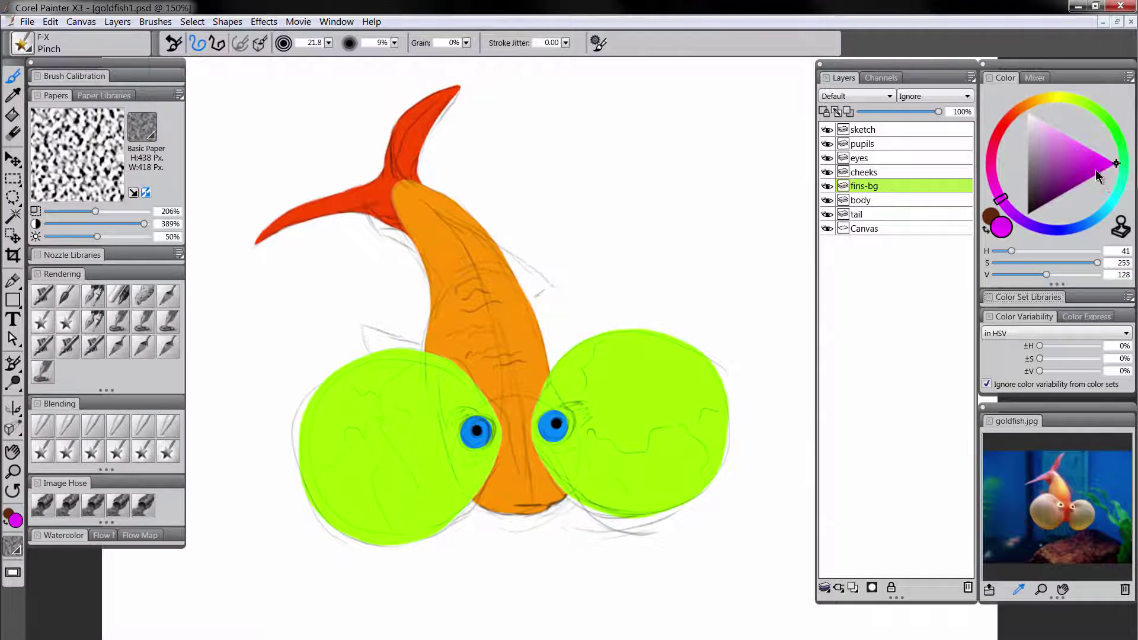
left_click(92, 296)
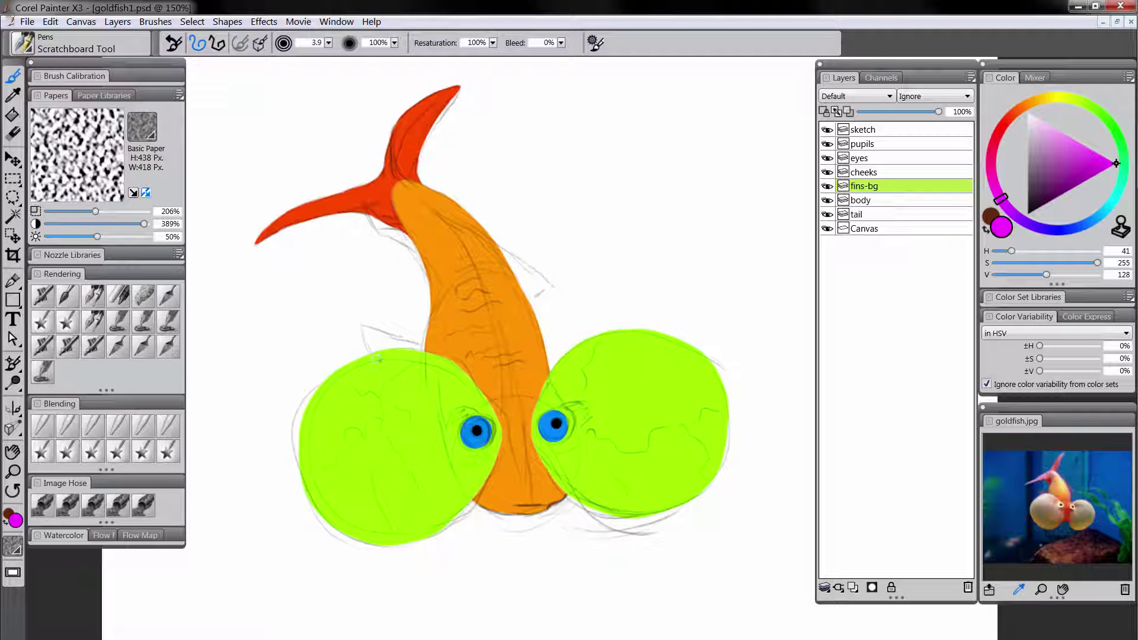
mouse_move(361, 326)
left_mouse_down()
mouse_move(435, 346)
mouse_move(371, 334)
mouse_move(425, 346)
left_mouse_up()
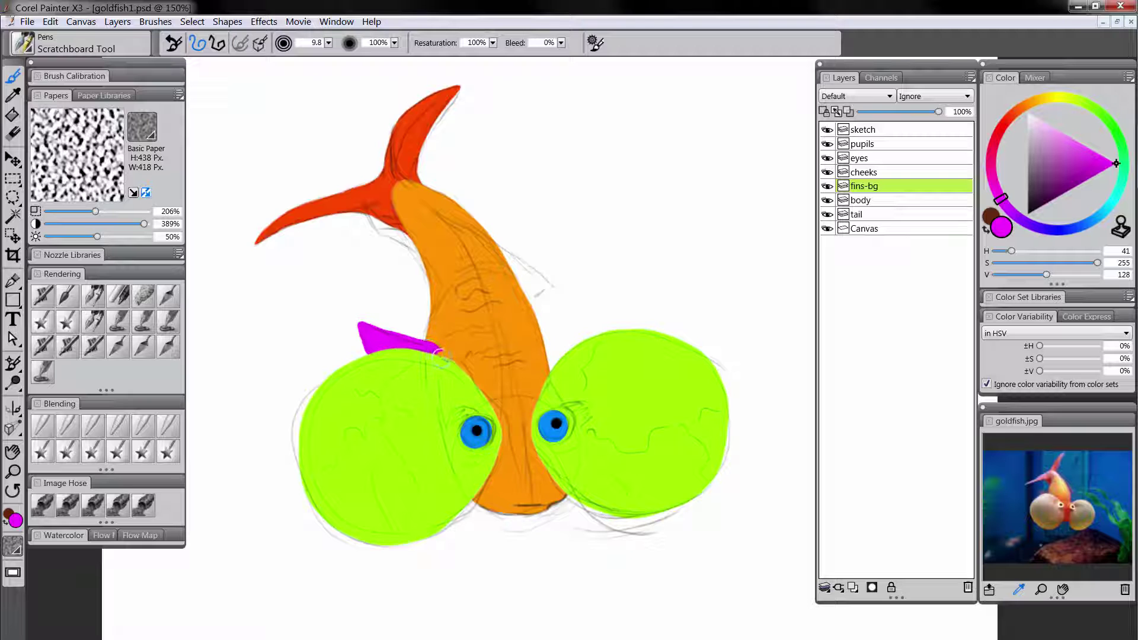
Move the fins-bg layer below the body layer and reshape the magenta fin with the Pinch and Distorto brushes
left_click_drag(880, 197, 866, 213)
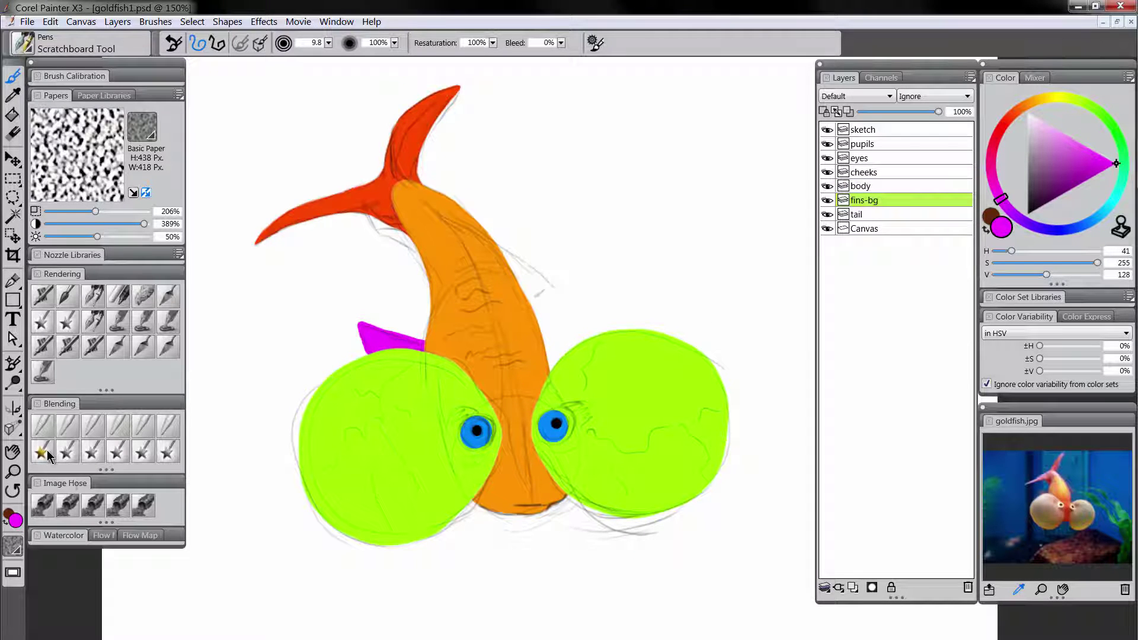
left_click(90, 453)
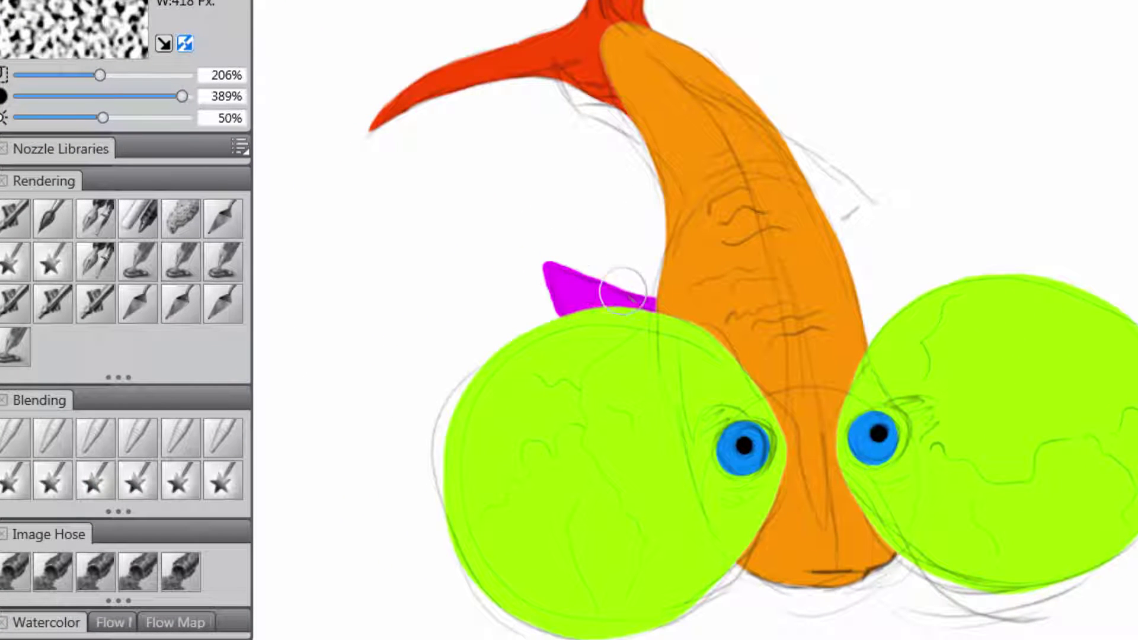
mouse_move(622, 291)
left_mouse_down()
mouse_move(550, 268)
mouse_move(557, 310)
mouse_move(549, 278)
mouse_move(560, 312)
mouse_move(574, 272)
left_mouse_up()
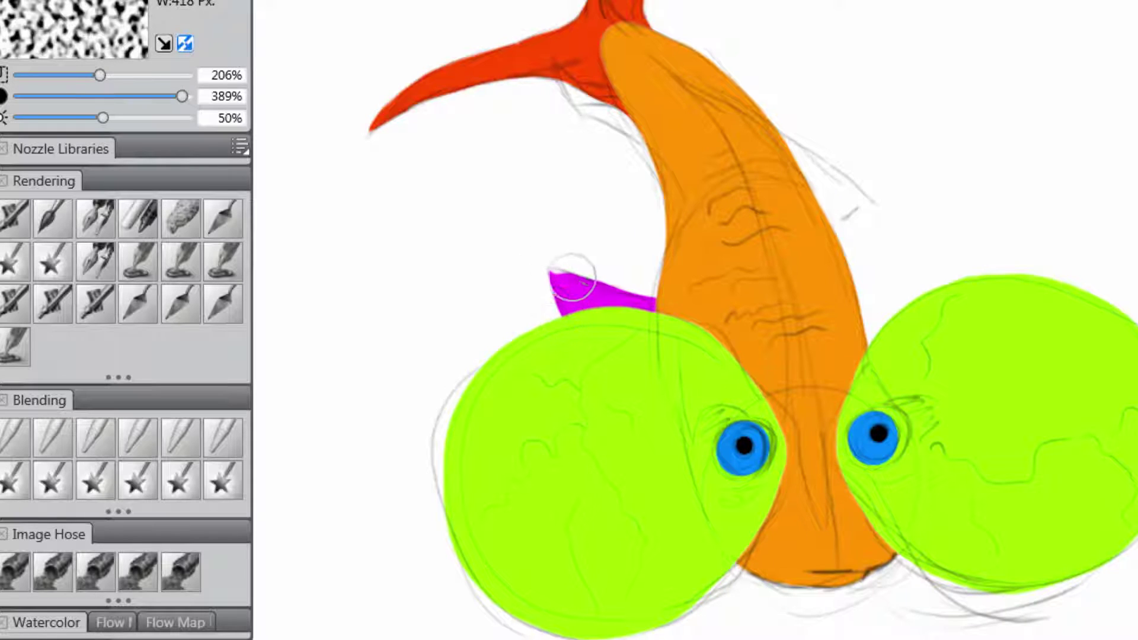
left_click(11, 492)
mouse_move(568, 281)
left_mouse_down()
mouse_move(563, 264)
mouse_move(540, 277)
mouse_move(544, 250)
left_mouse_up()
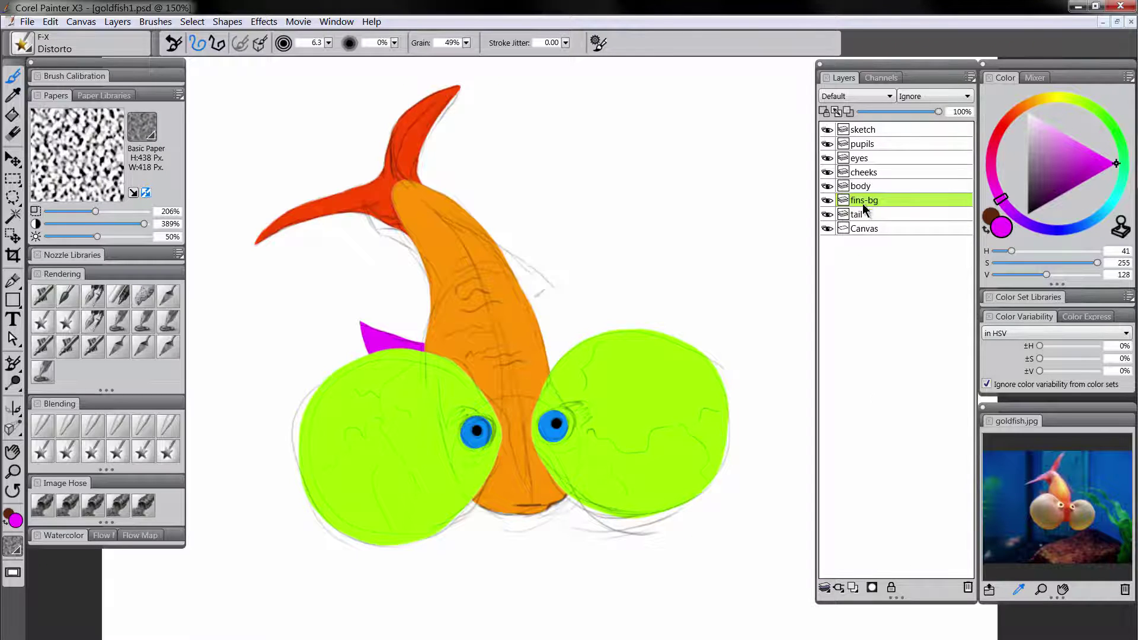
Add a layer named fins-fg and place it directly above the body layer
left_click(854, 588)
double_click(868, 202)
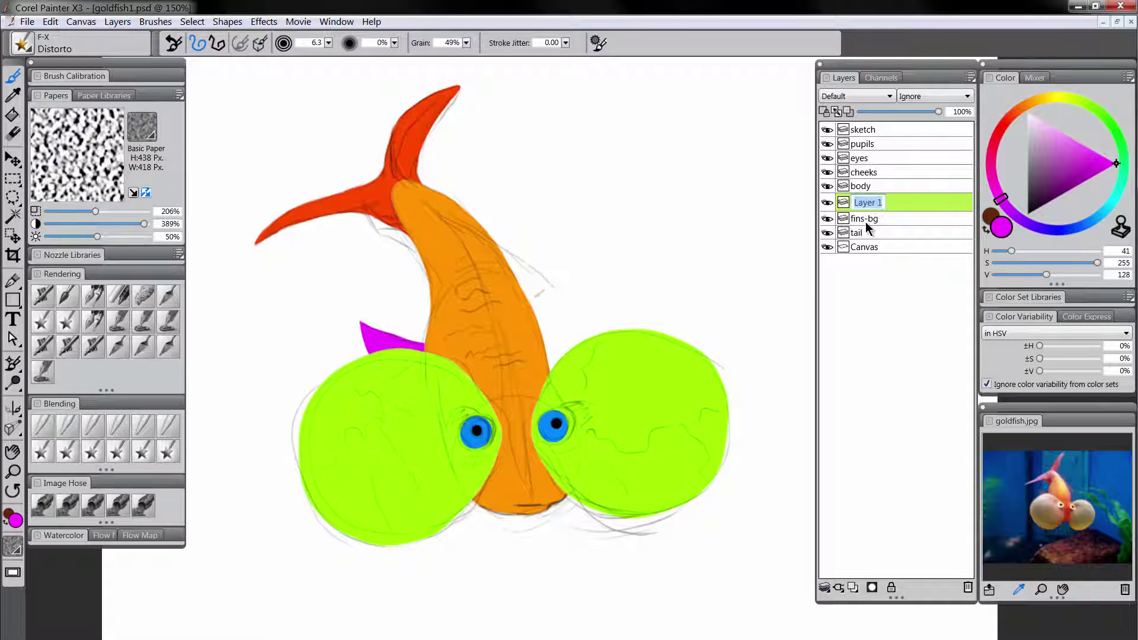
type("fins-fg")
key("Return")
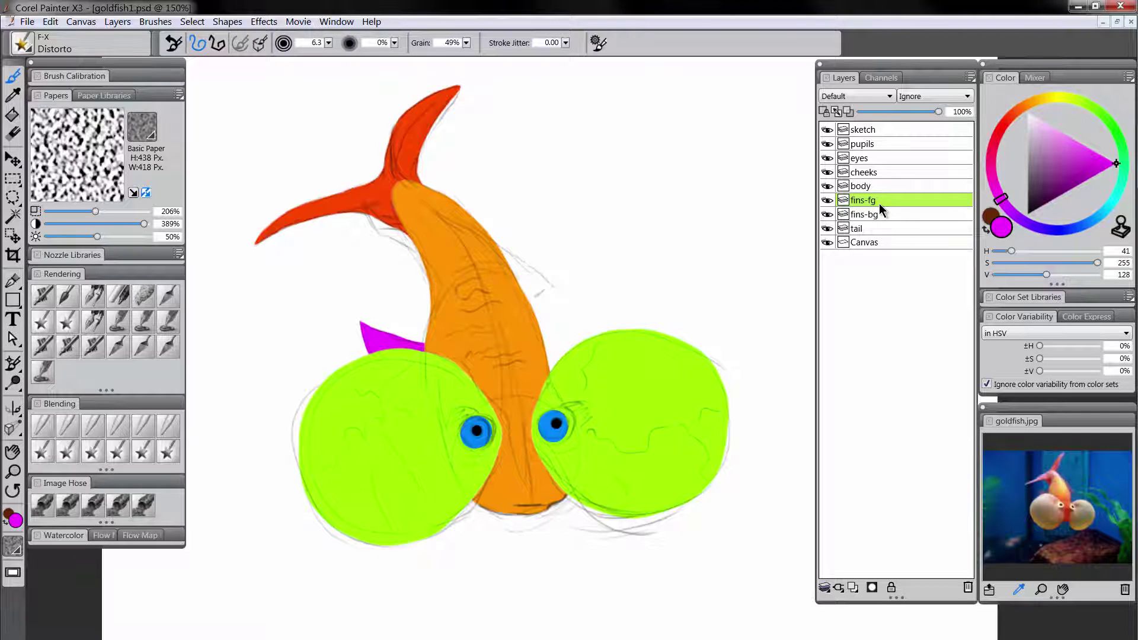
left_click_drag(881, 200, 883, 178)
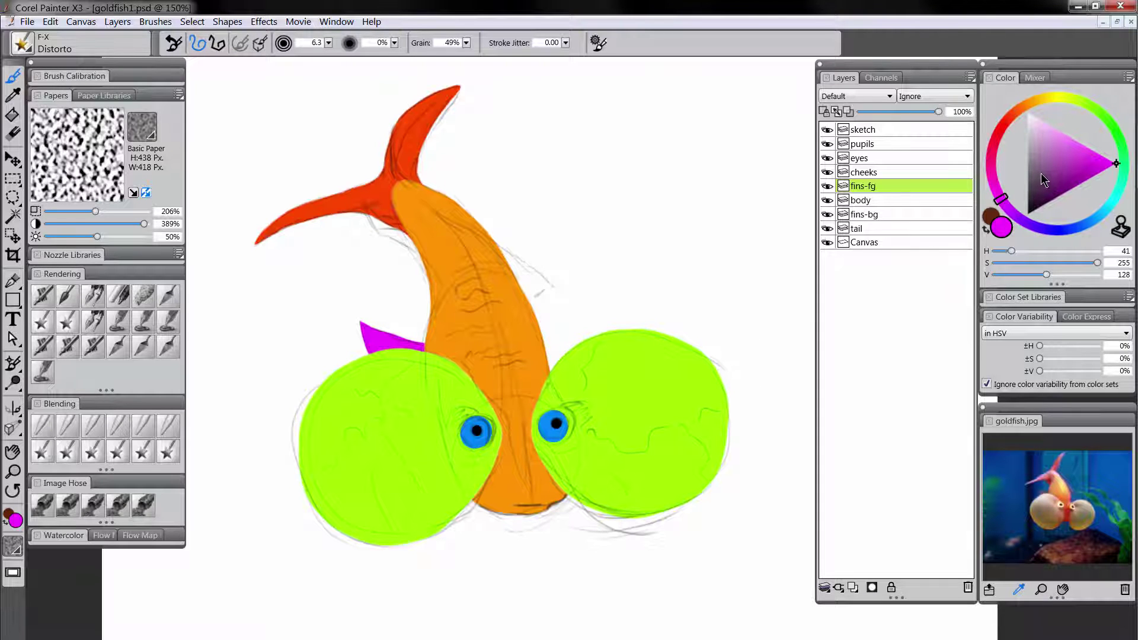
Paint the fin along the upper back of the body in cyan on fins-fg with the Scratchboard Tool at size 5.1
left_click(1106, 207)
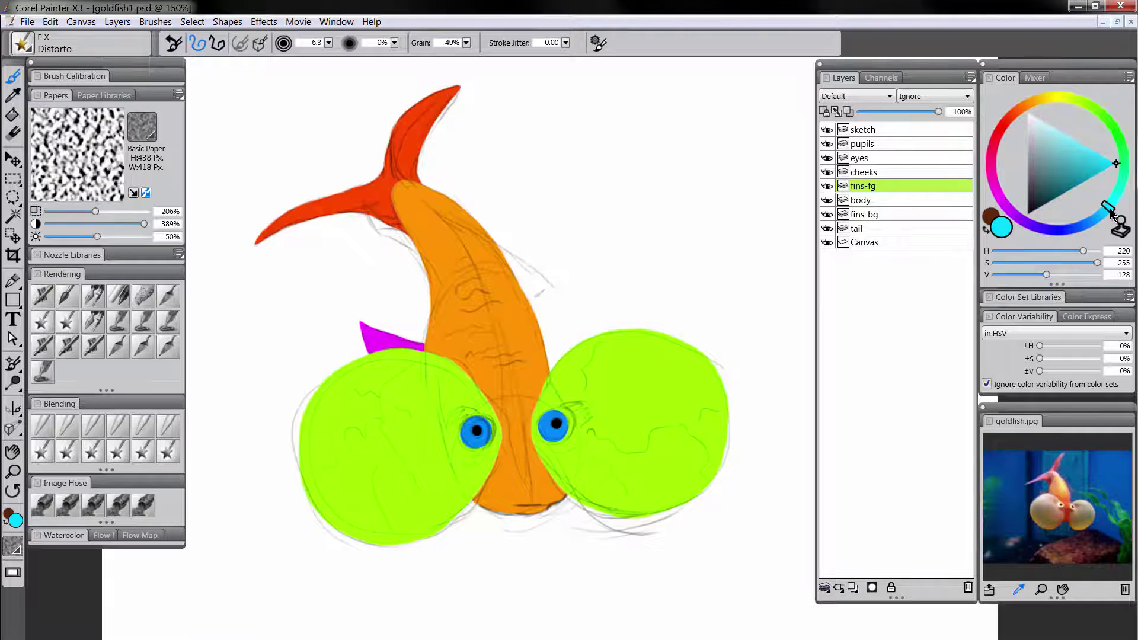
left_click(118, 296)
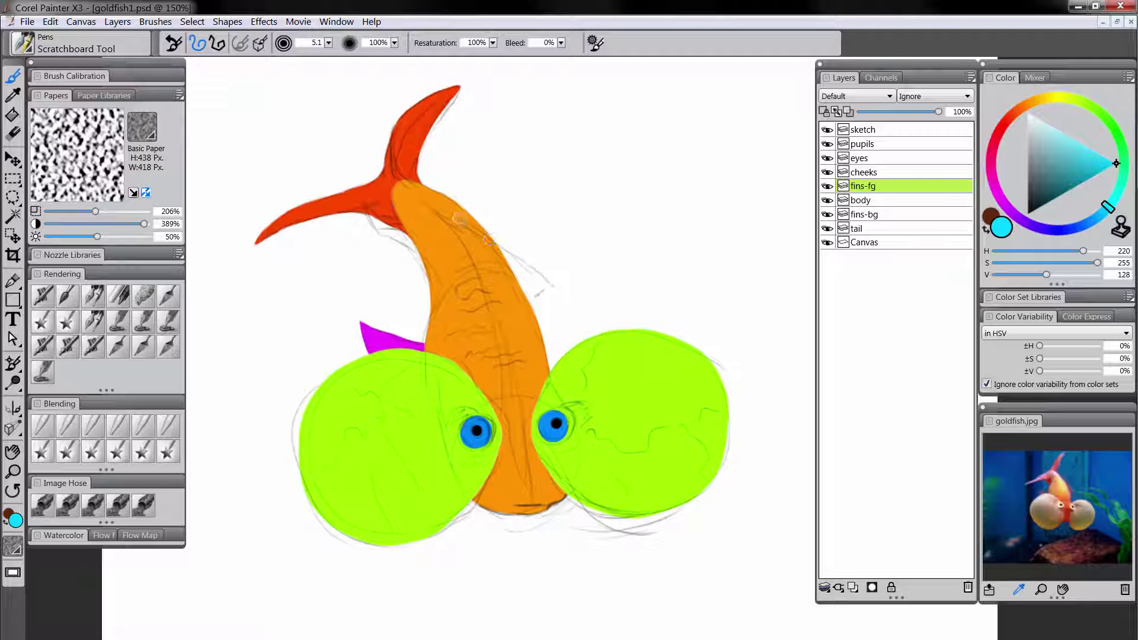
mouse_move(459, 219)
left_mouse_down()
mouse_move(525, 297)
mouse_move(551, 288)
mouse_move(477, 230)
left_mouse_up()
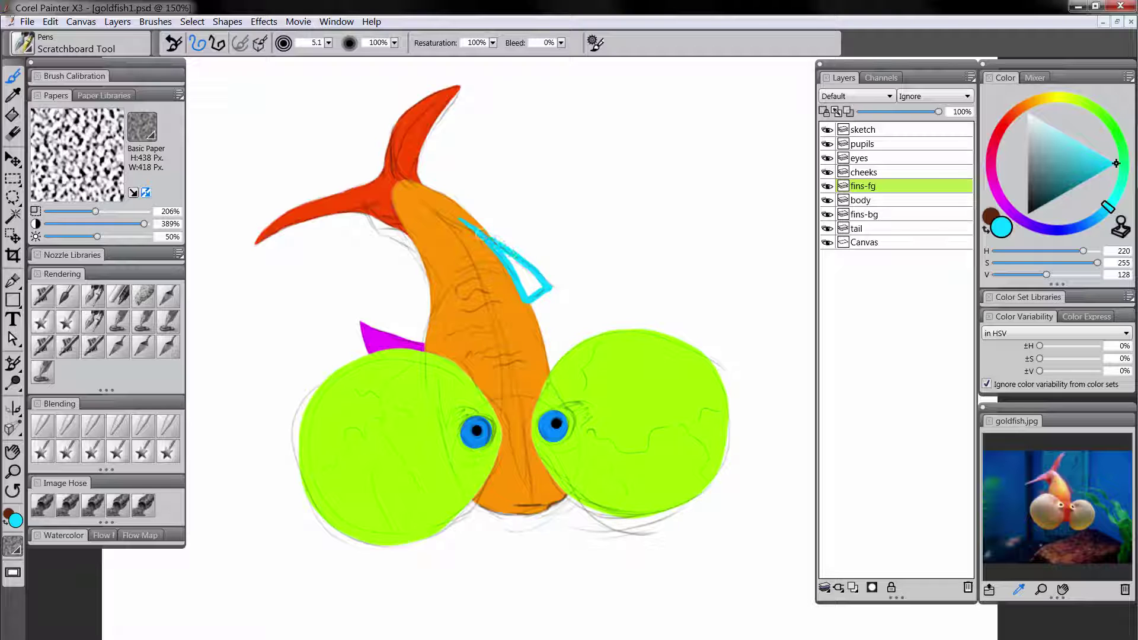
mouse_move(519, 267)
left_mouse_down()
mouse_move(507, 258)
mouse_move(533, 280)
left_mouse_up()
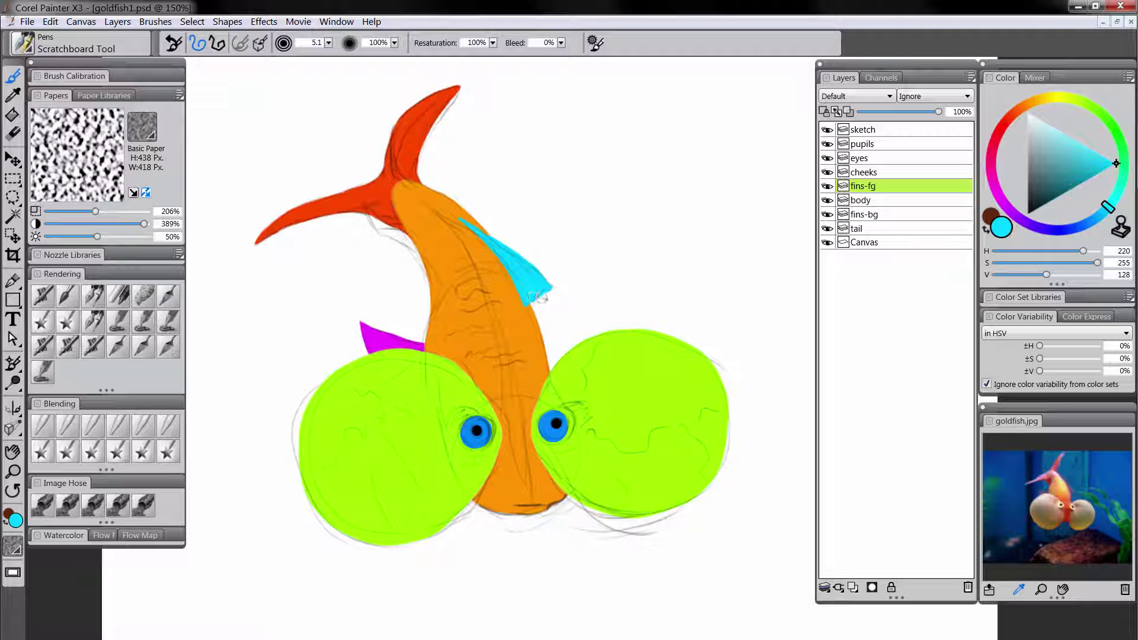
left_click_drag(516, 463, 546, 483)
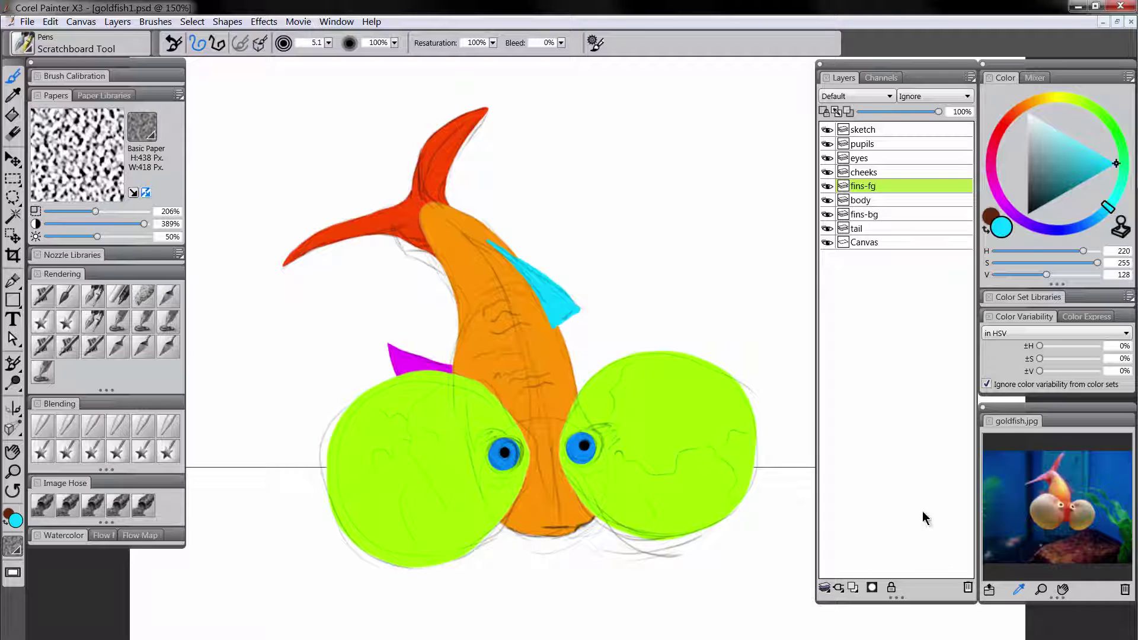
Add a layer above fins-fg and name it fin-middle
left_click(853, 588)
double_click(867, 187)
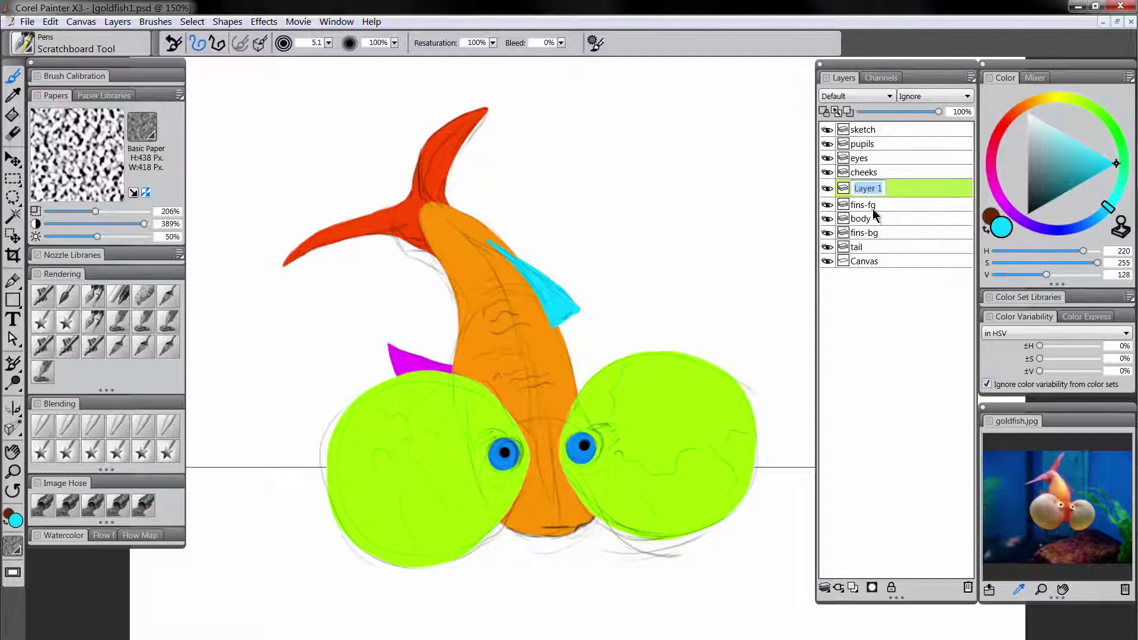
type("fin")
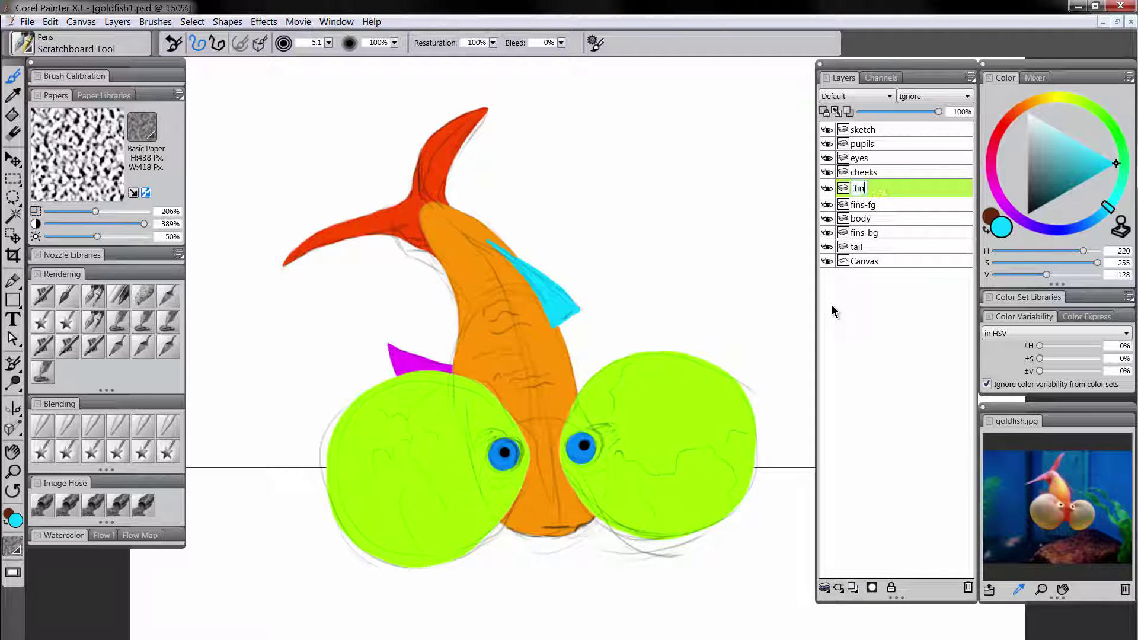
type("-")
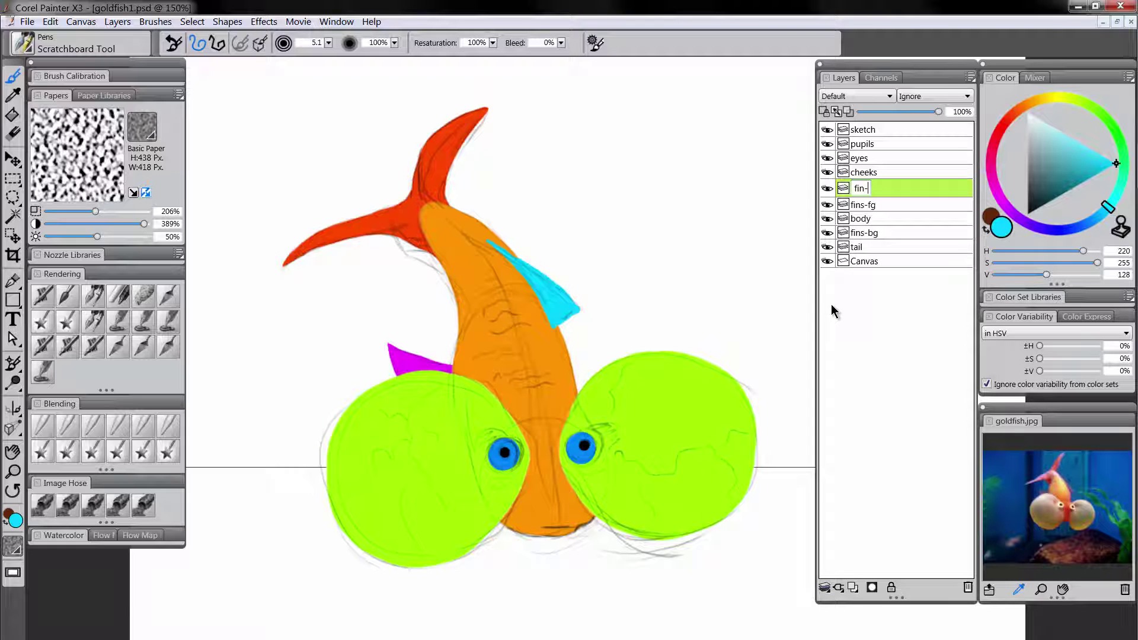
type("middle")
key("Return")
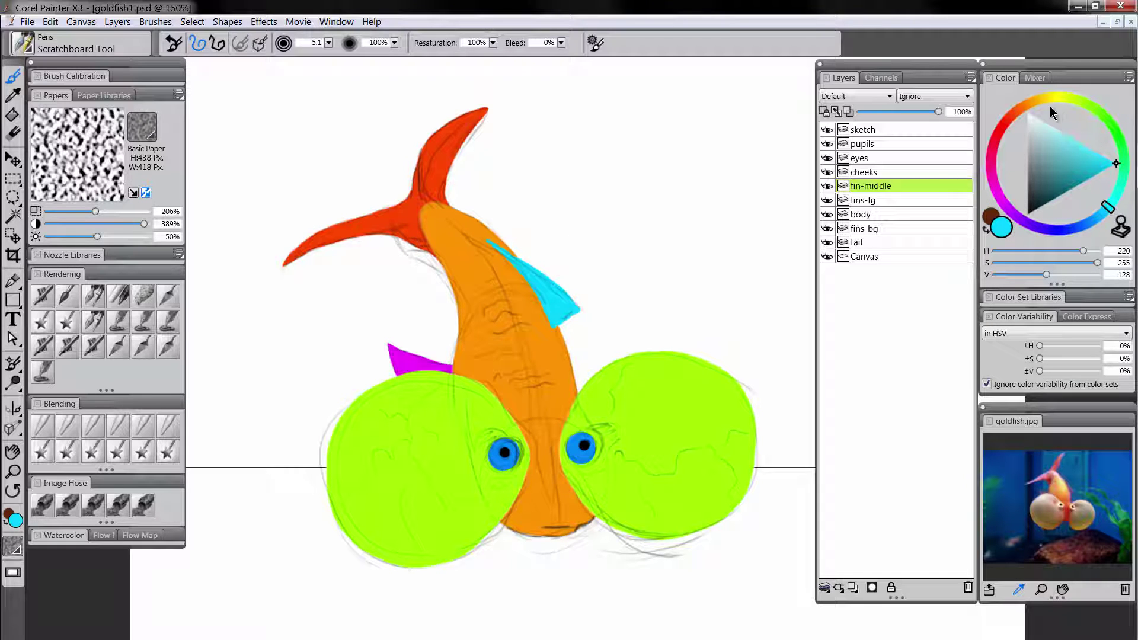
Move fin-middle directly below the body layer and paint the small fin beneath the tail base in dark blue-violet with the Scratchboard Tool
left_click(1040, 225)
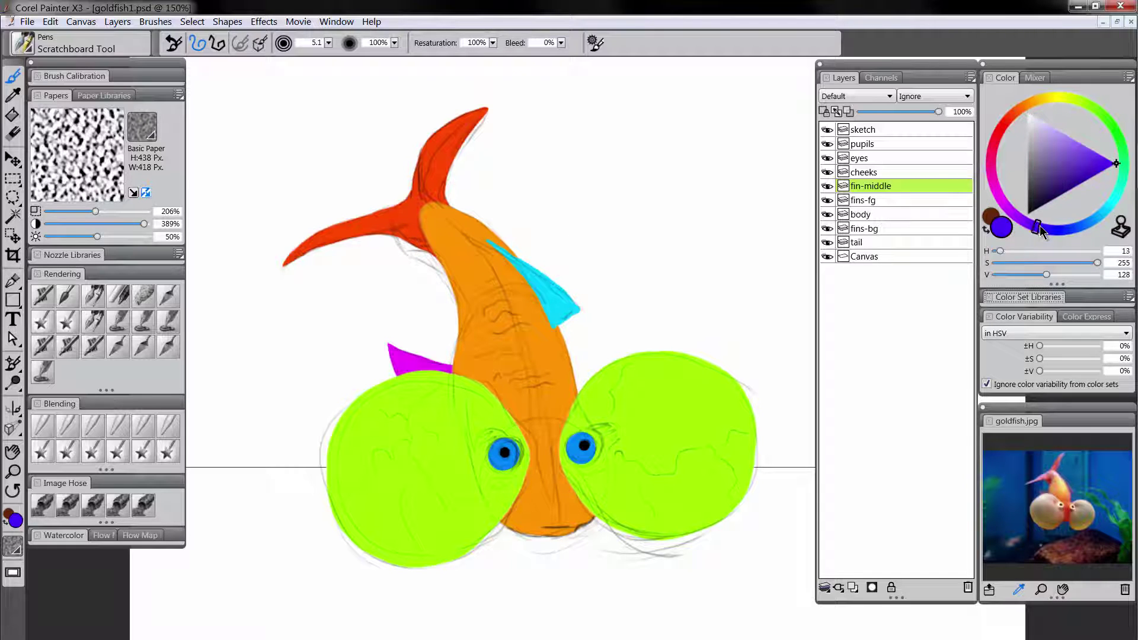
left_click_drag(1052, 193, 1101, 184)
left_click_drag(871, 214, 874, 223)
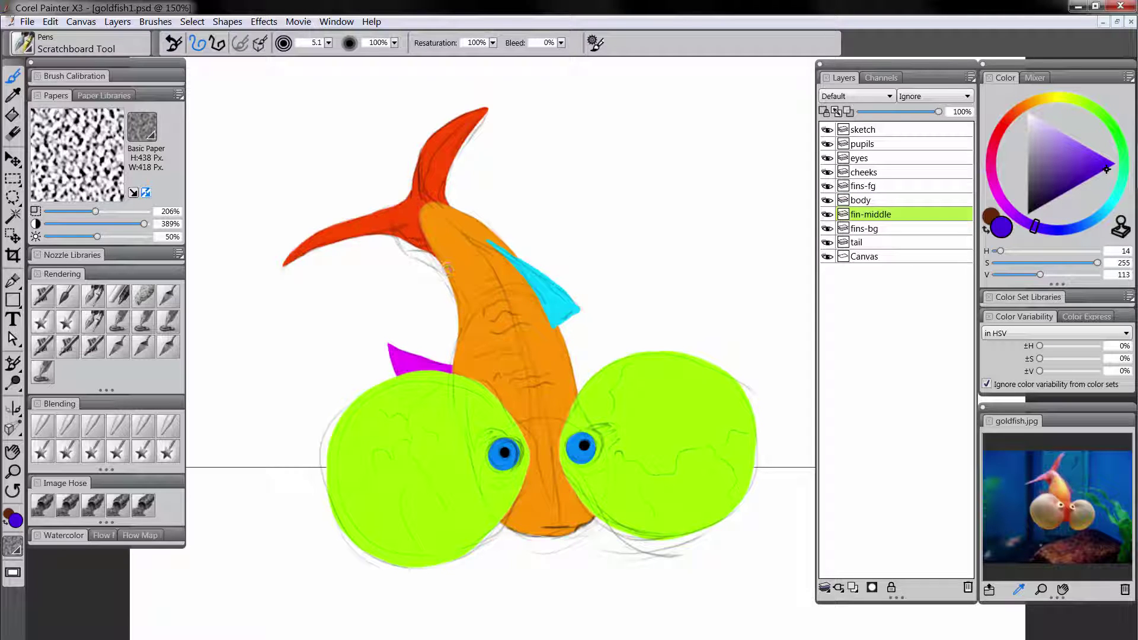
left_click_drag(448, 270, 397, 227)
mouse_move(449, 268)
left_mouse_down()
mouse_move(418, 260)
mouse_move(398, 229)
left_mouse_up()
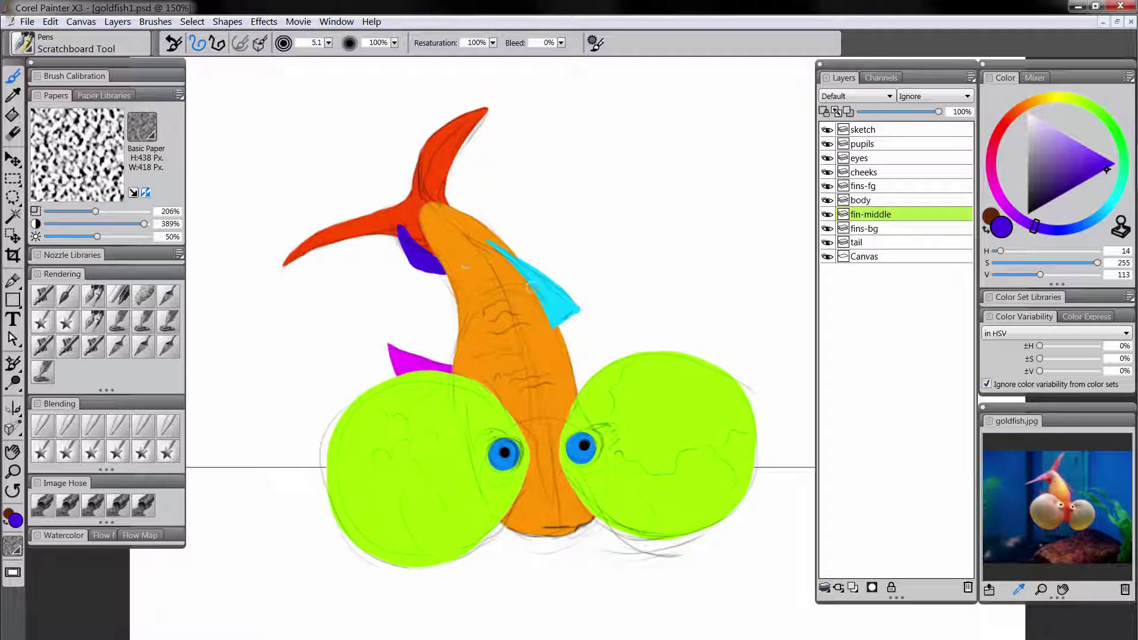
Refine the blue-violet fin's outline with the Distorto brush and the Pinch brush reduced to size 6.3
left_click(41, 452)
mouse_move(394, 229)
left_mouse_down()
mouse_move(397, 242)
mouse_move(409, 219)
mouse_move(437, 245)
left_mouse_up()
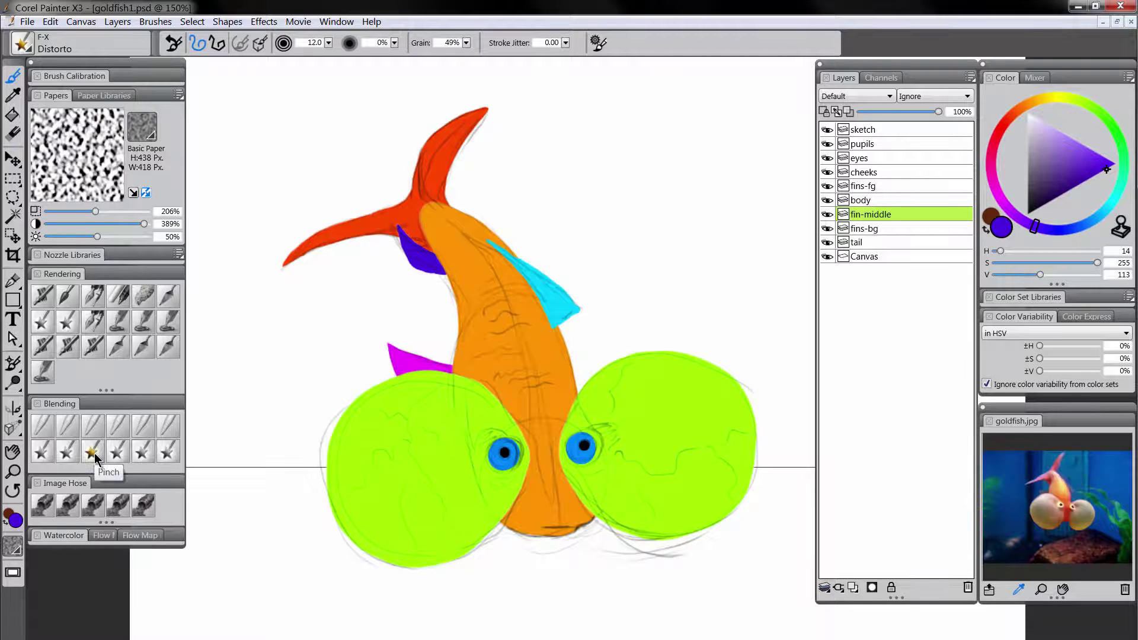
key("bracketleft")
key("bracketleft")
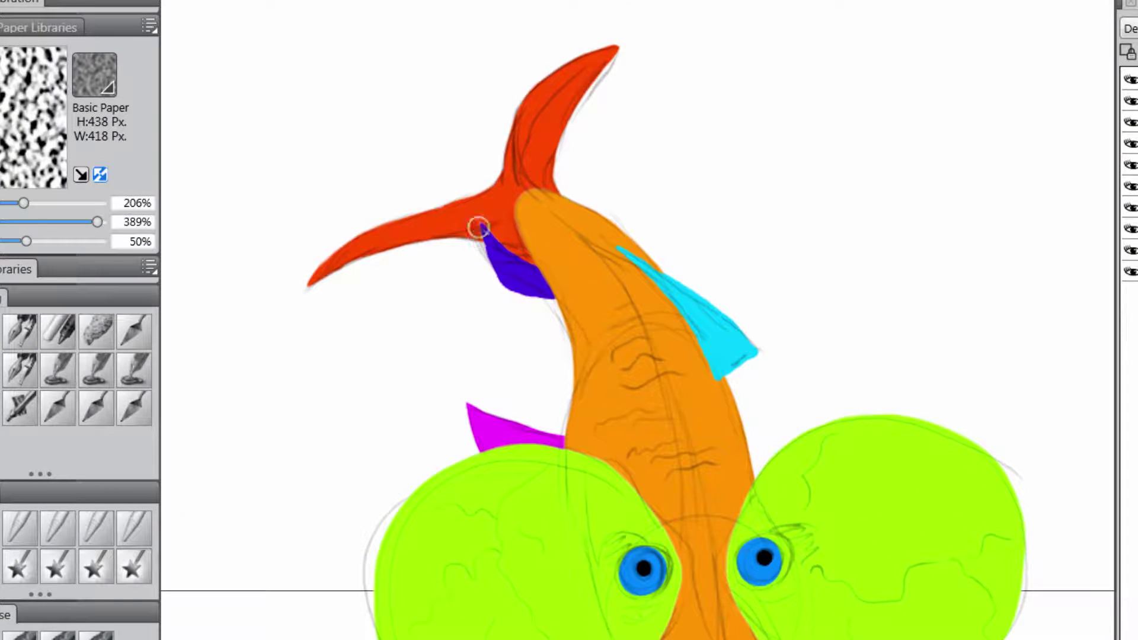
left_click_drag(492, 263, 561, 303)
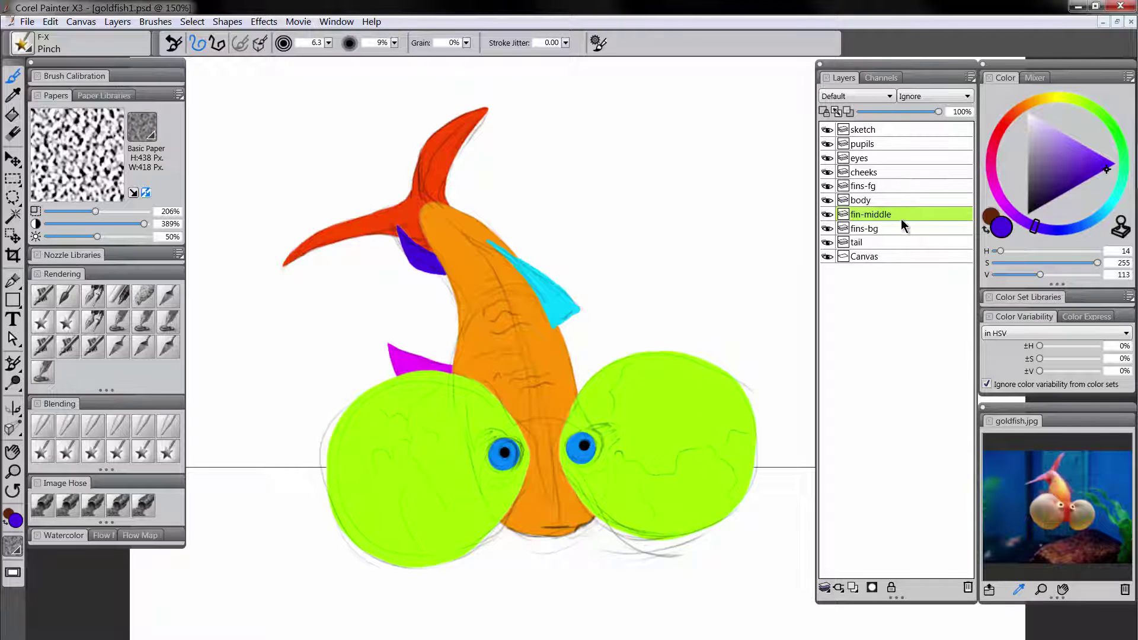
Hide the sketch layer to leave only the flat color shapes
left_click(827, 129)
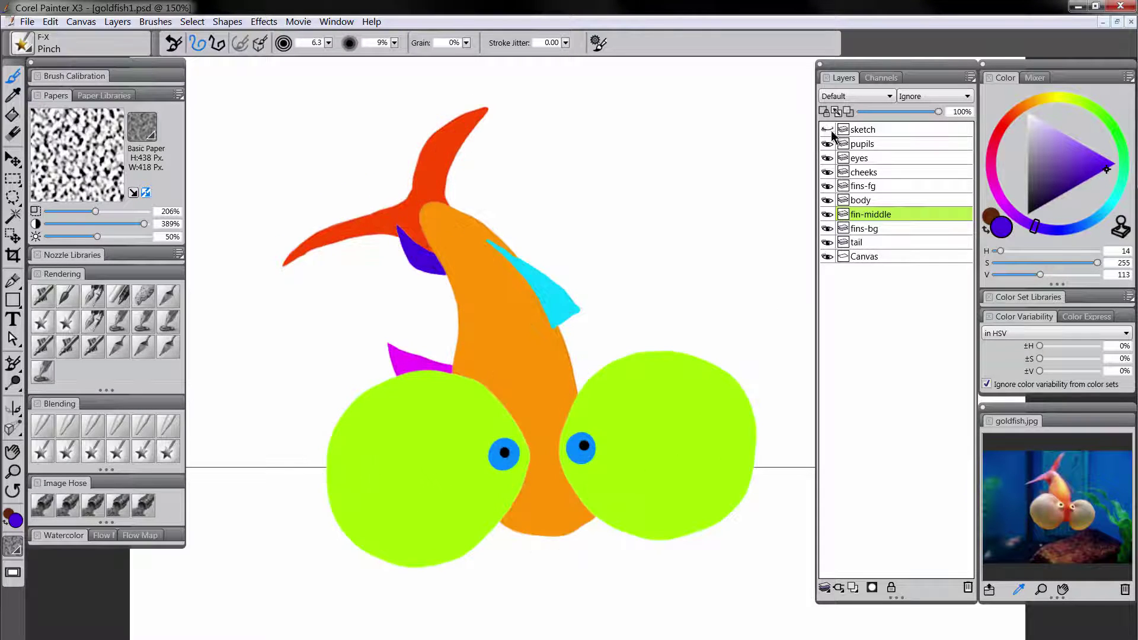
left_click_drag(652, 514, 634, 498)
left_click(13, 472)
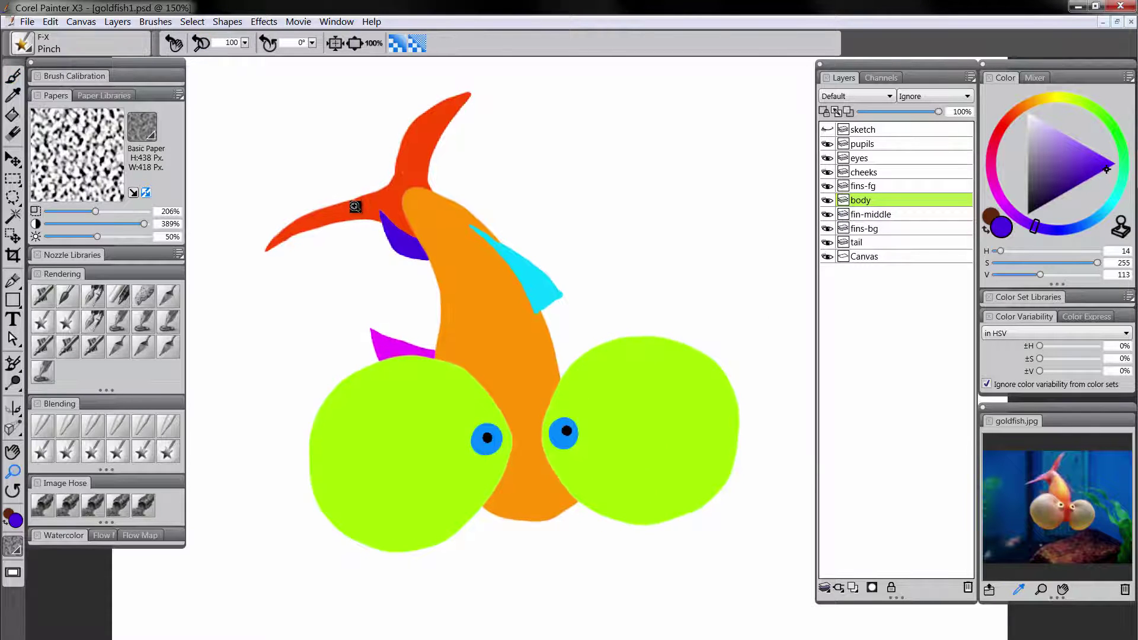
left_click(355, 229)
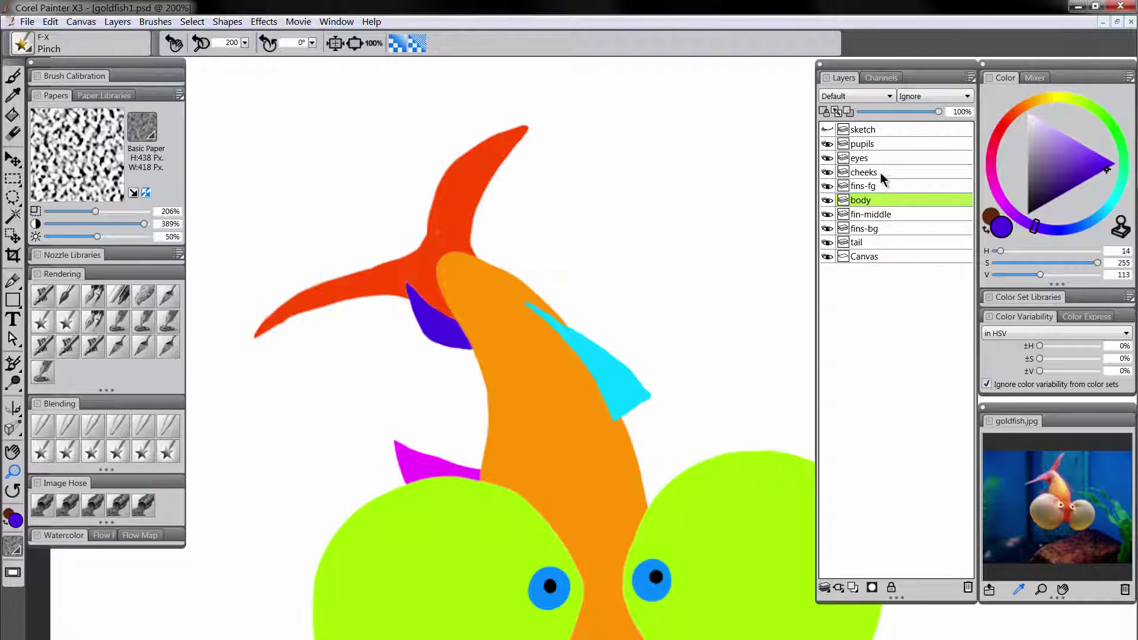
Clean up the tail on the tail layer using its sampled red-orange with the Scratchboard Tool, and shape its tips with Distorto
left_click(869, 243)
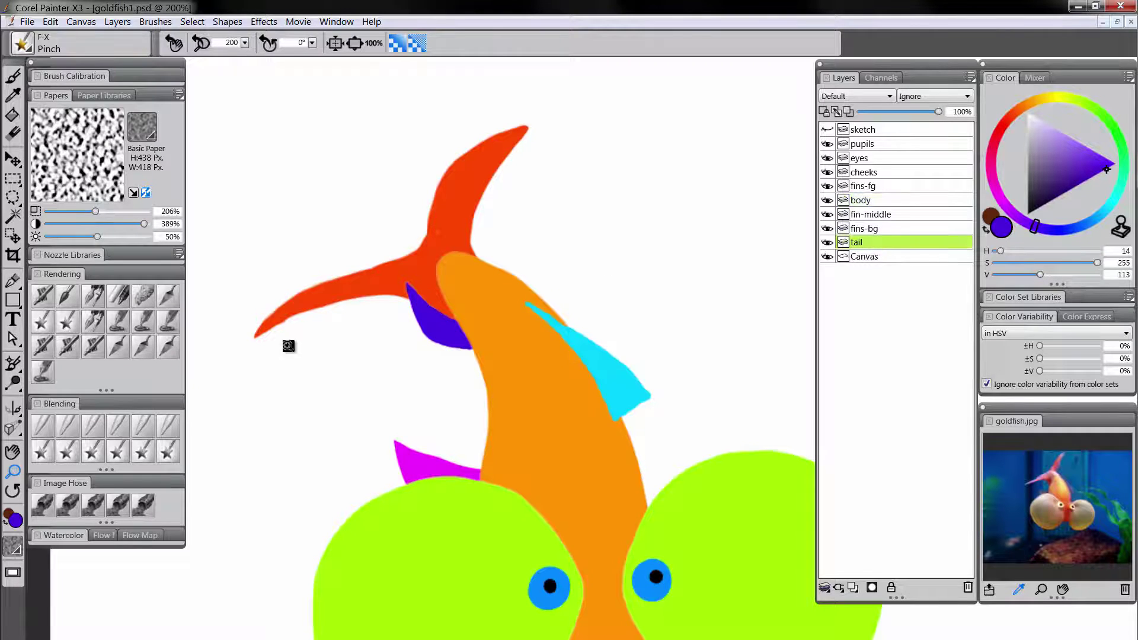
left_click(95, 297)
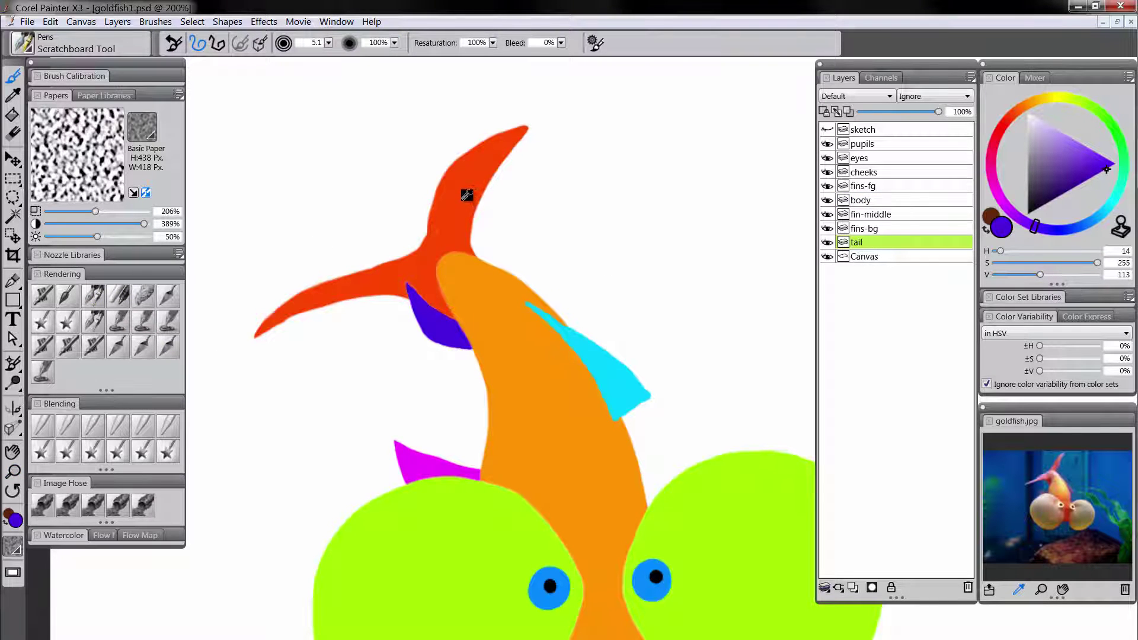
left_click(468, 198, "alt")
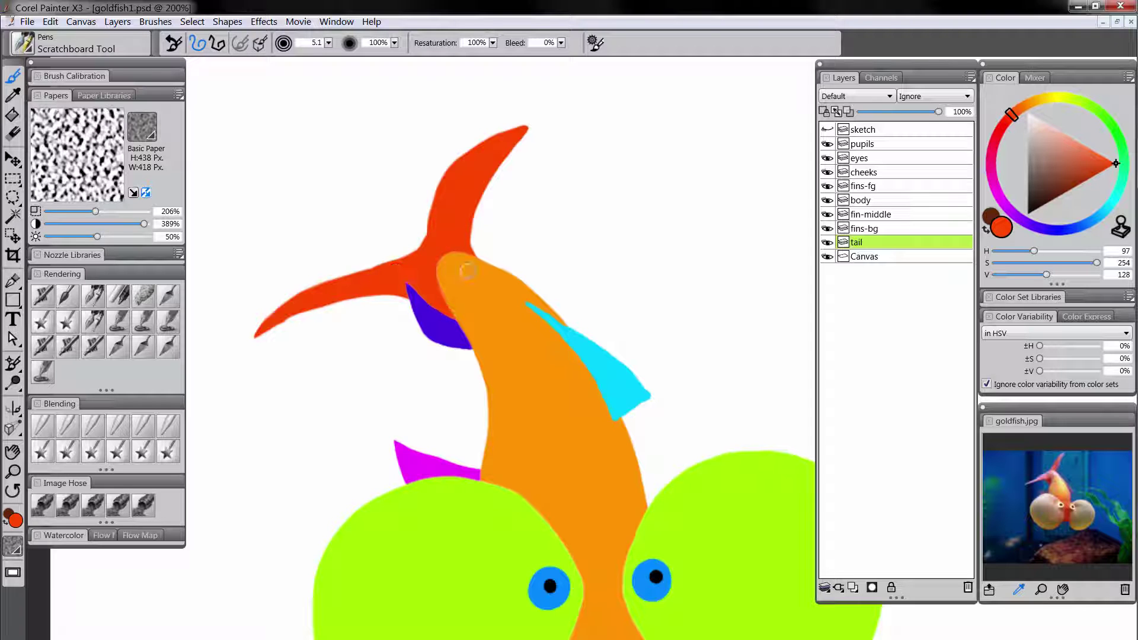
left_click(93, 454)
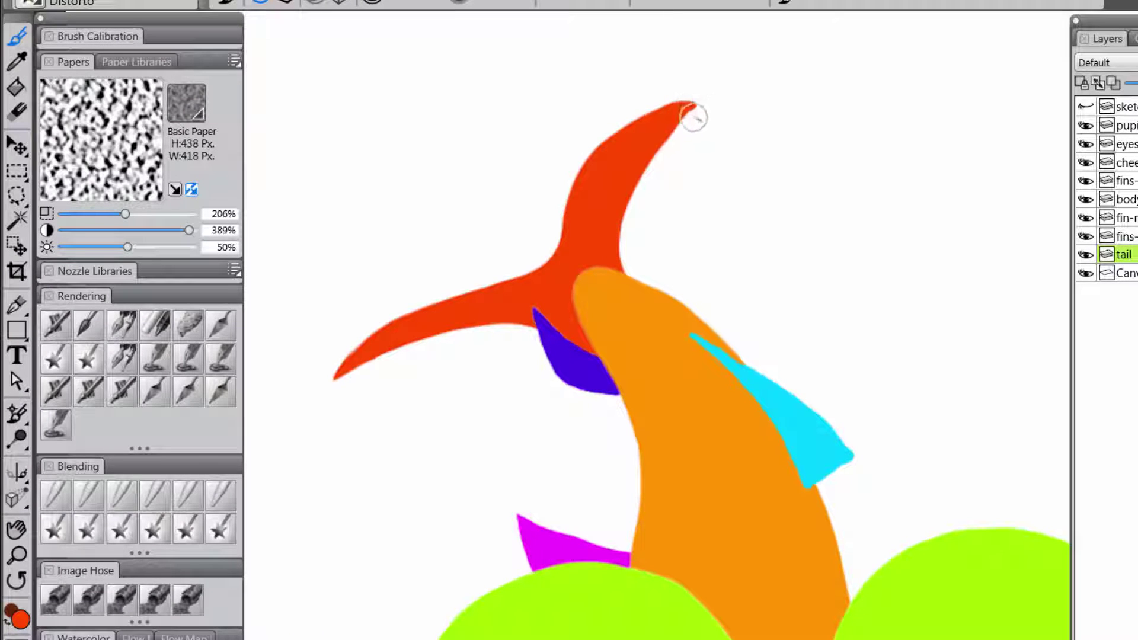
left_click_drag(699, 112, 706, 101)
Smooth the cyan fin's edges and corner on the fins-fg layer with the Pinch brush enlarged to size 8.5
mouse_move(721, 472)
left_mouse_down()
mouse_move(666, 428)
mouse_move(645, 384)
left_mouse_up()
left_click_drag(784, 541, 778, 522)
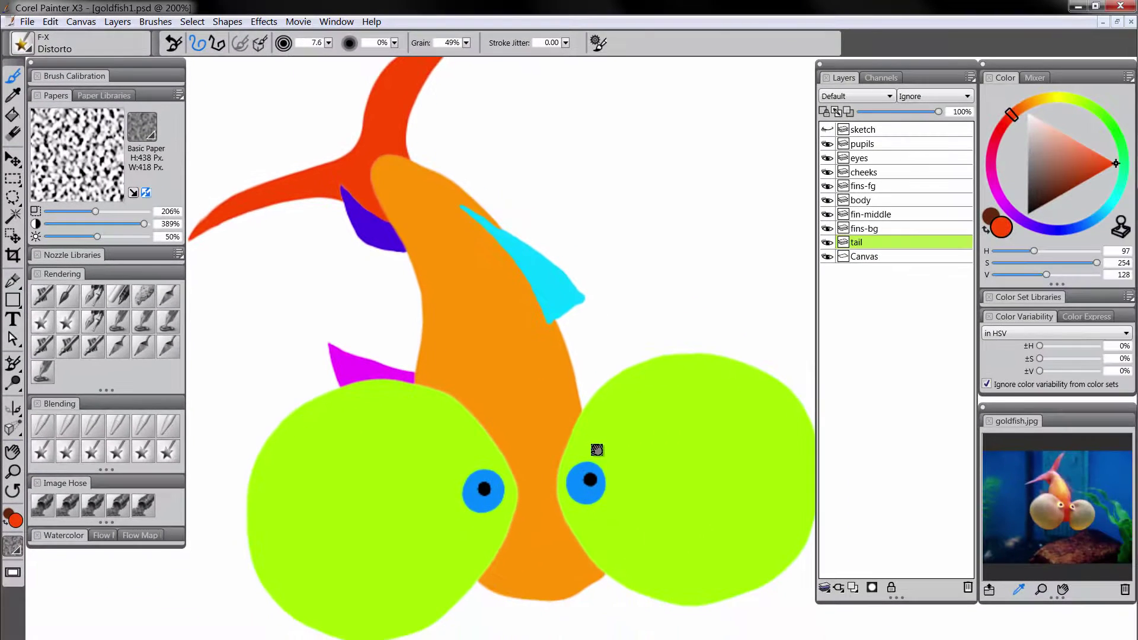
left_click(874, 185)
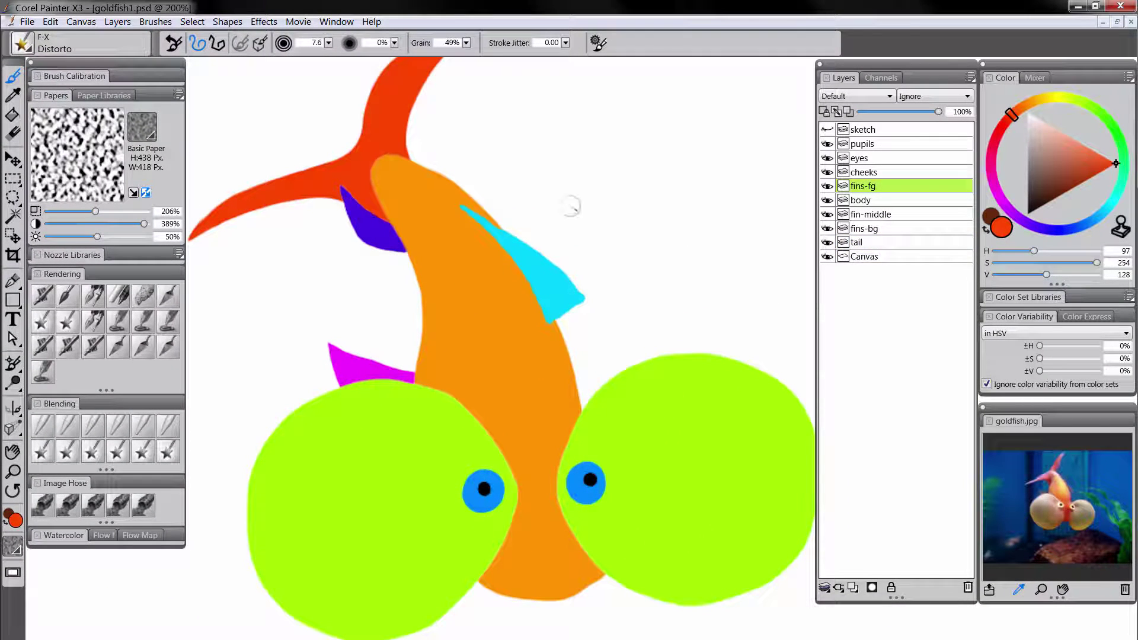
left_click(92, 452)
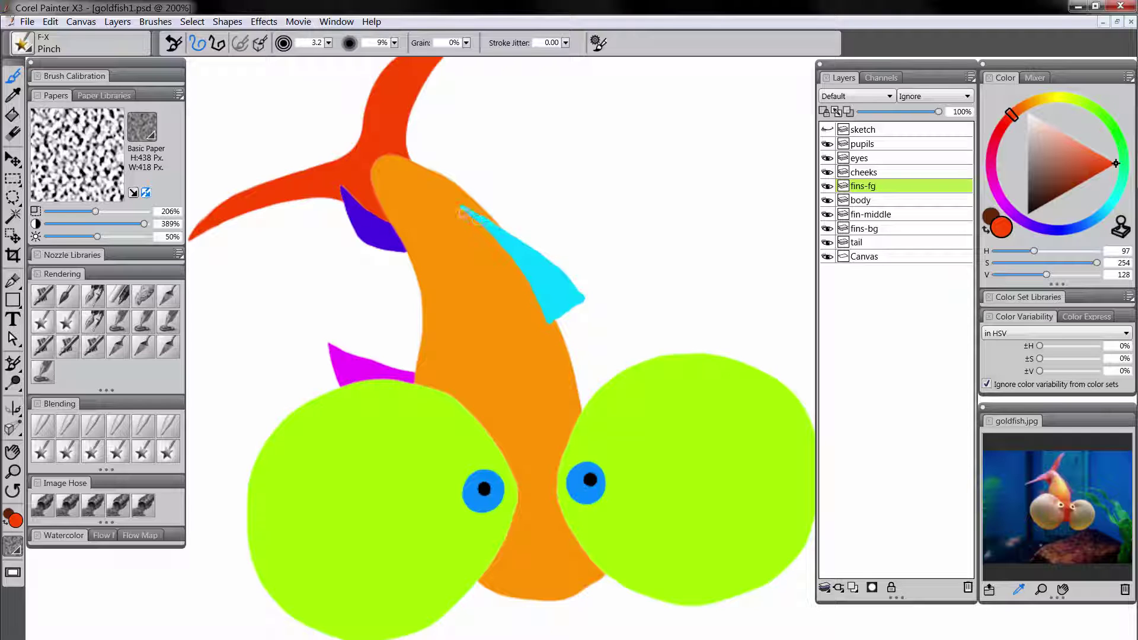
key("bracketright")
mouse_move(560, 318)
left_mouse_down()
mouse_move(580, 289)
mouse_move(587, 300)
mouse_move(504, 228)
left_mouse_up()
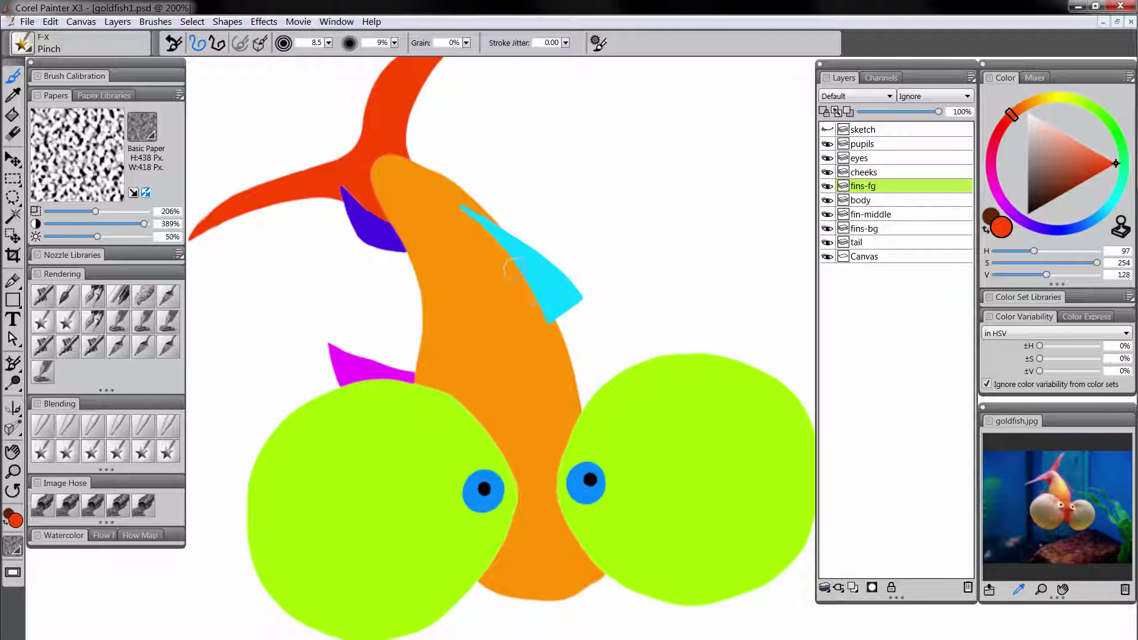
left_click_drag(645, 516, 648, 501)
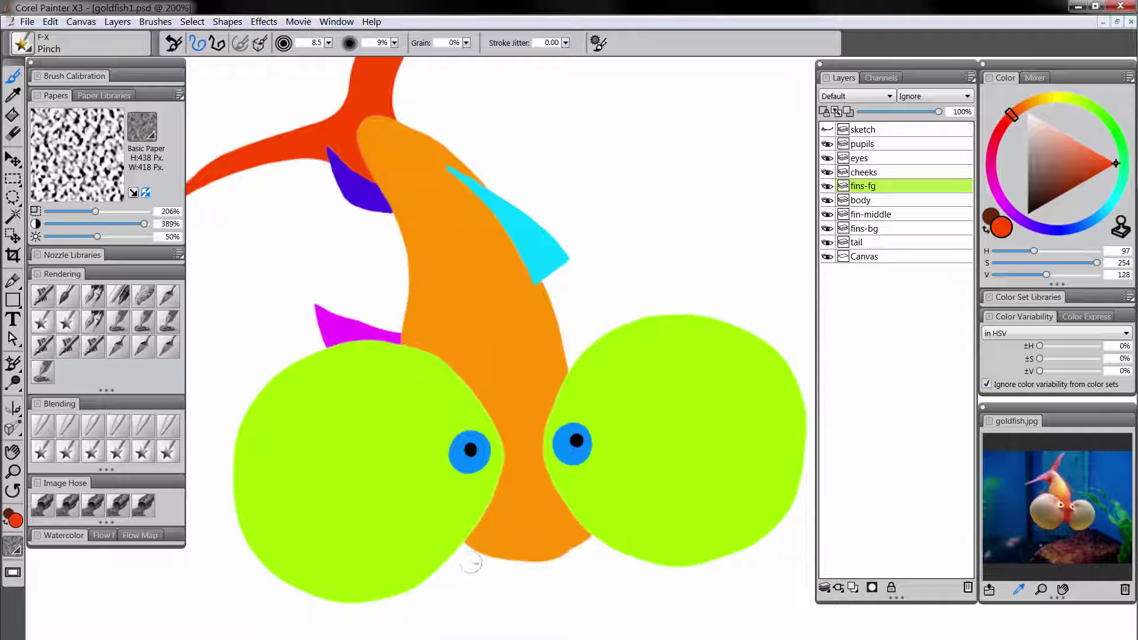
left_click_drag(616, 431, 647, 496)
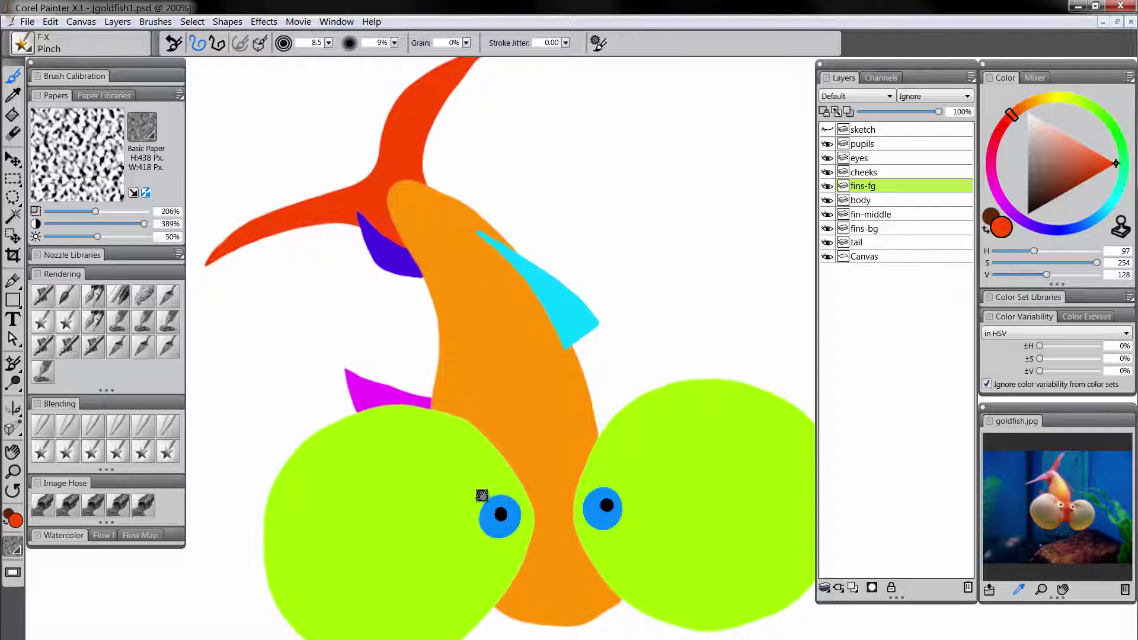
On the body layer, sample the body's orange for the Scratchboard Tool
left_click(13, 471)
left_click(488, 441, "alt")
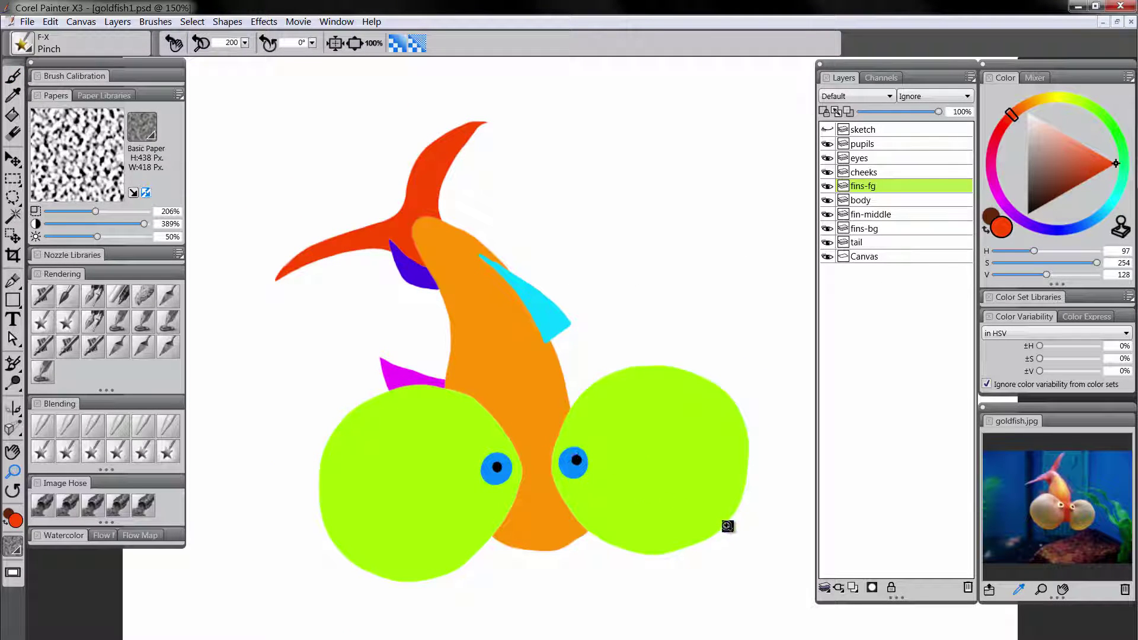
left_click(879, 203)
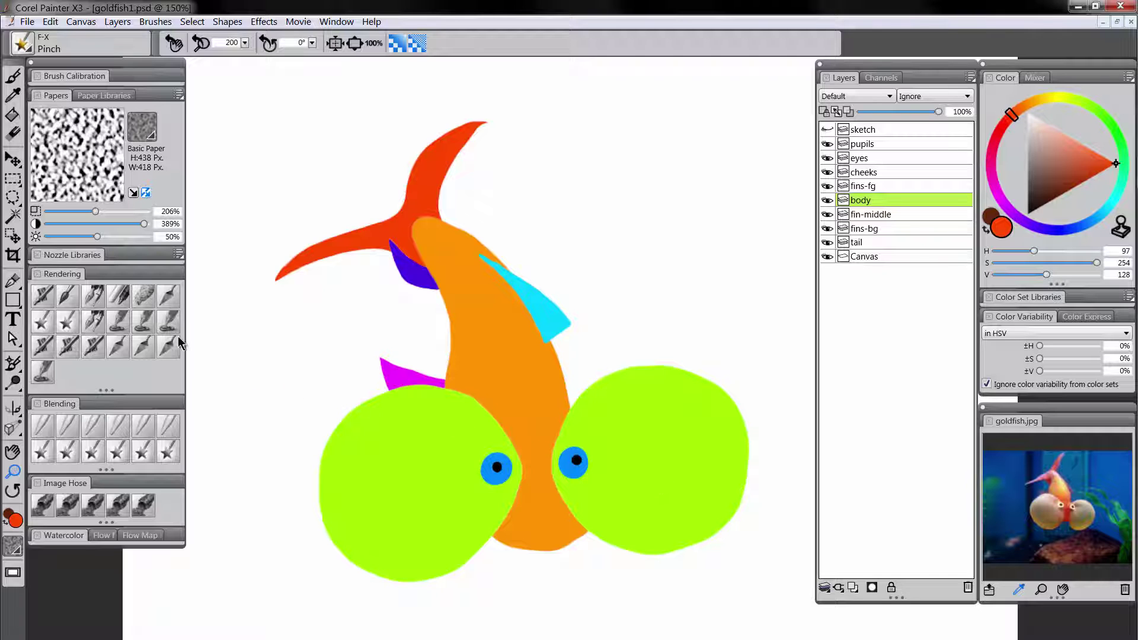
left_click(95, 298)
left_click(509, 322, "alt")
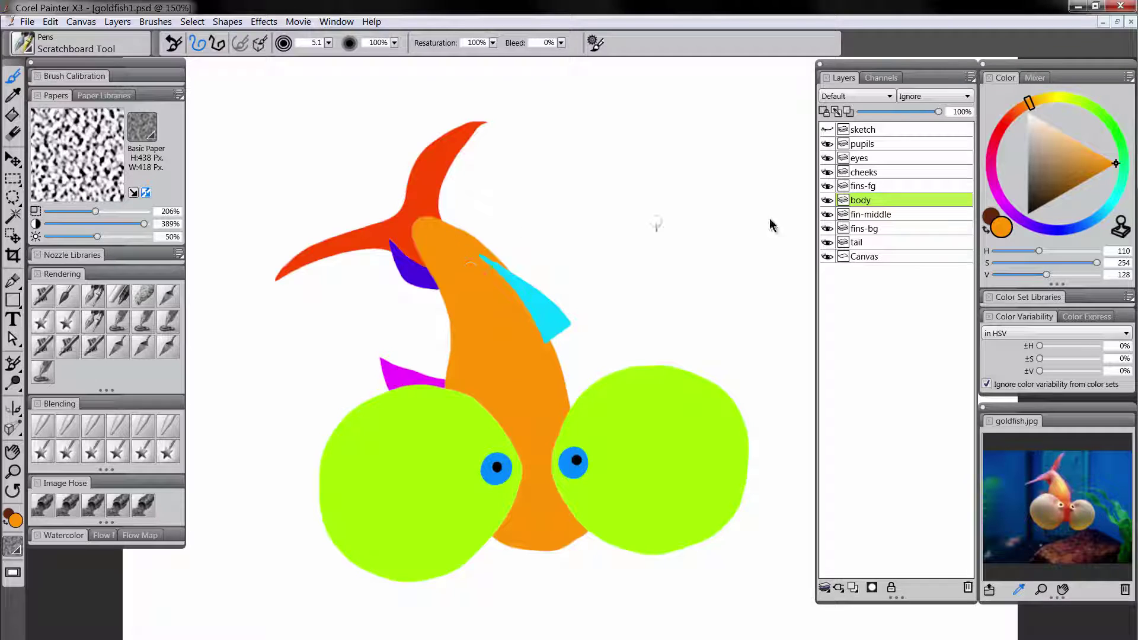
Recolor the tail on its layer with transparency preserved, using the Scratchboard Tool at size 49.7 and deep red-orange (H 98, S 255, V 114)
left_click_drag(1026, 111, 1016, 113)
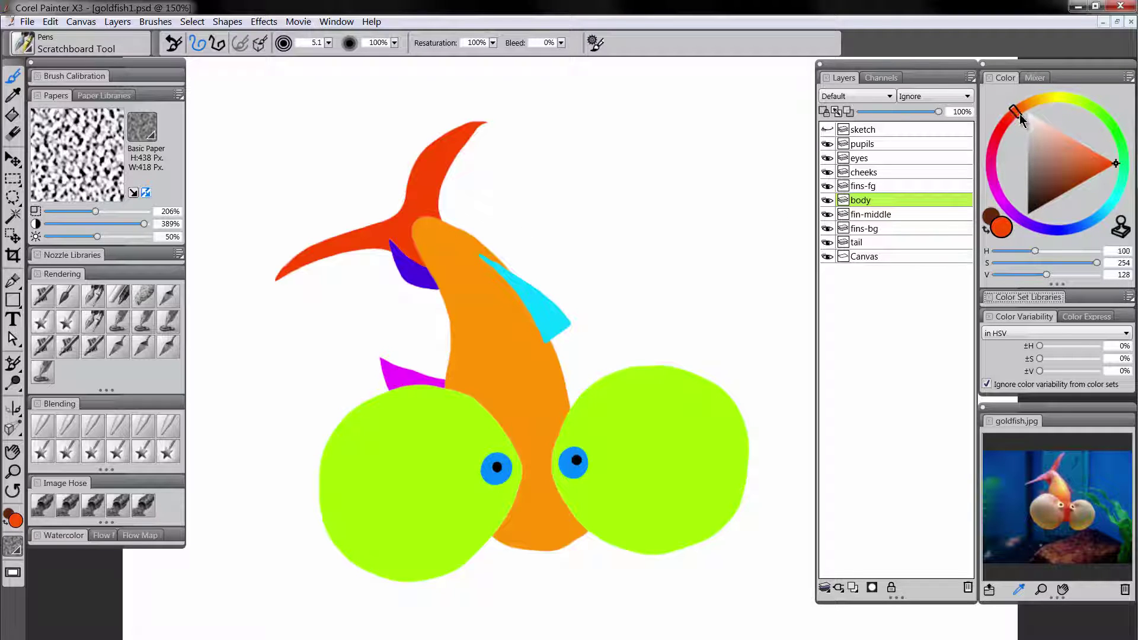
left_click(1099, 171)
left_click(1103, 172)
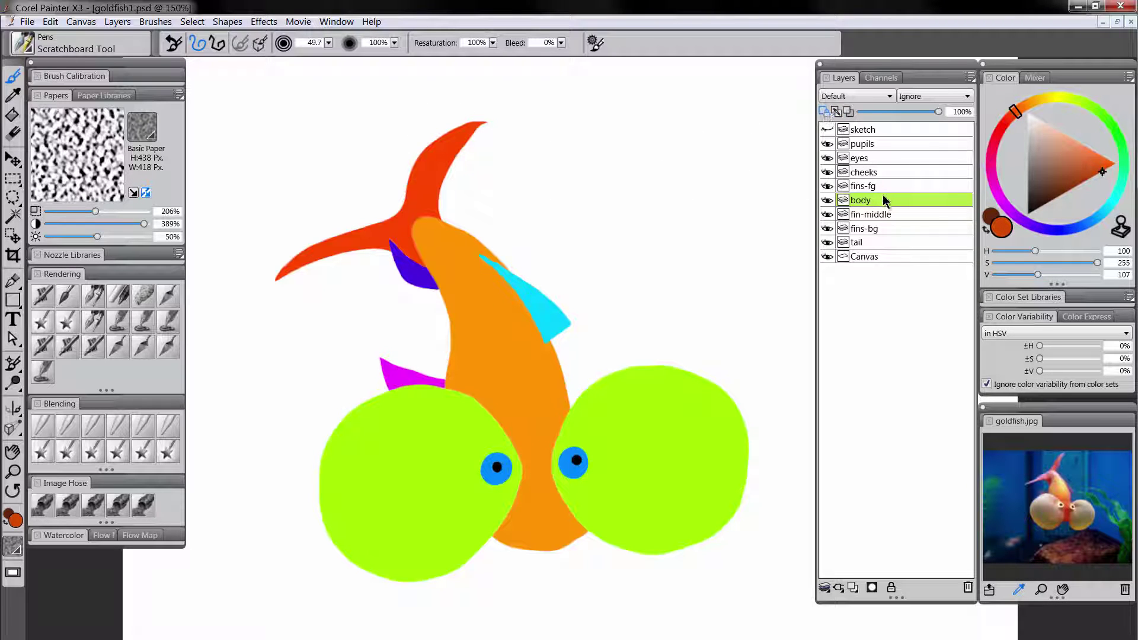
left_click(867, 241)
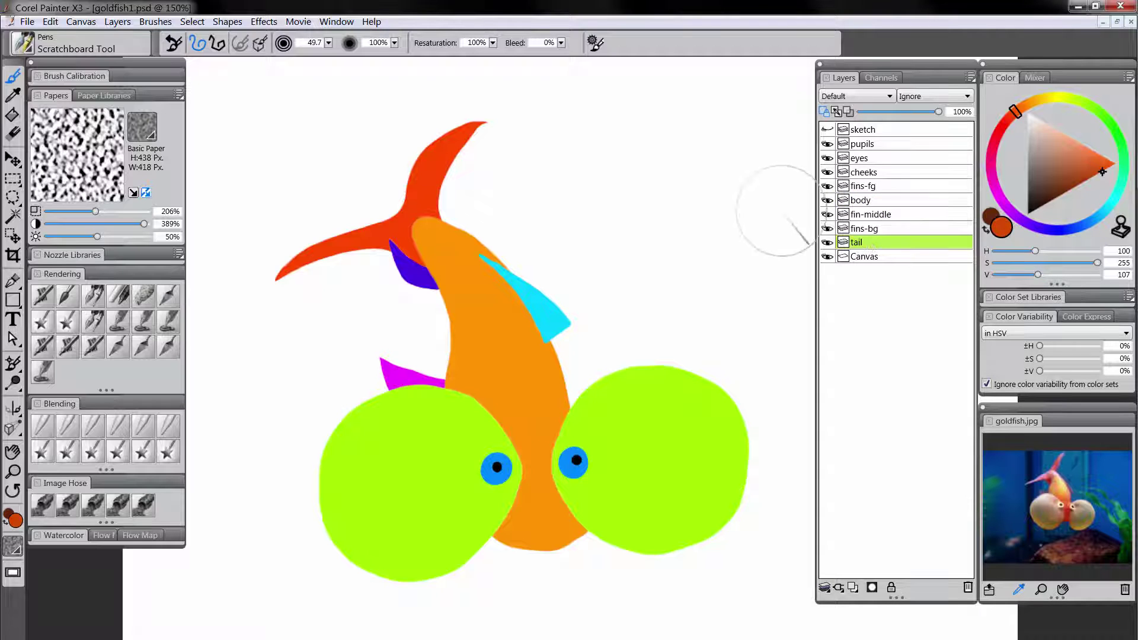
left_click(823, 113)
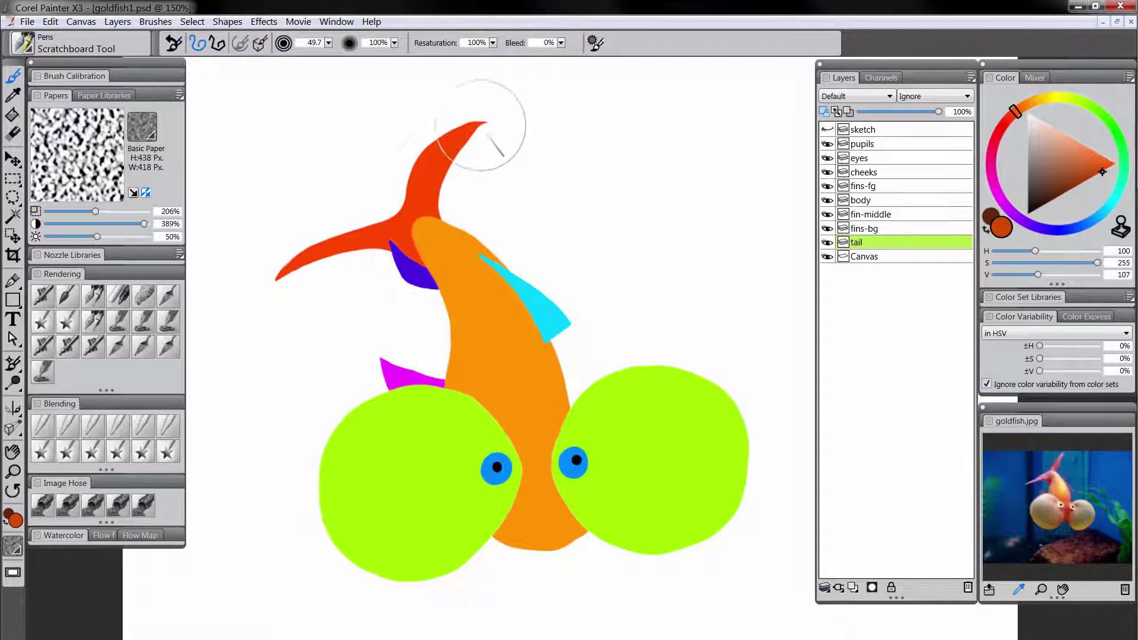
mouse_move(342, 226)
left_mouse_down()
mouse_move(448, 143)
mouse_move(468, 148)
mouse_move(347, 250)
mouse_move(346, 282)
mouse_move(275, 254)
left_mouse_up()
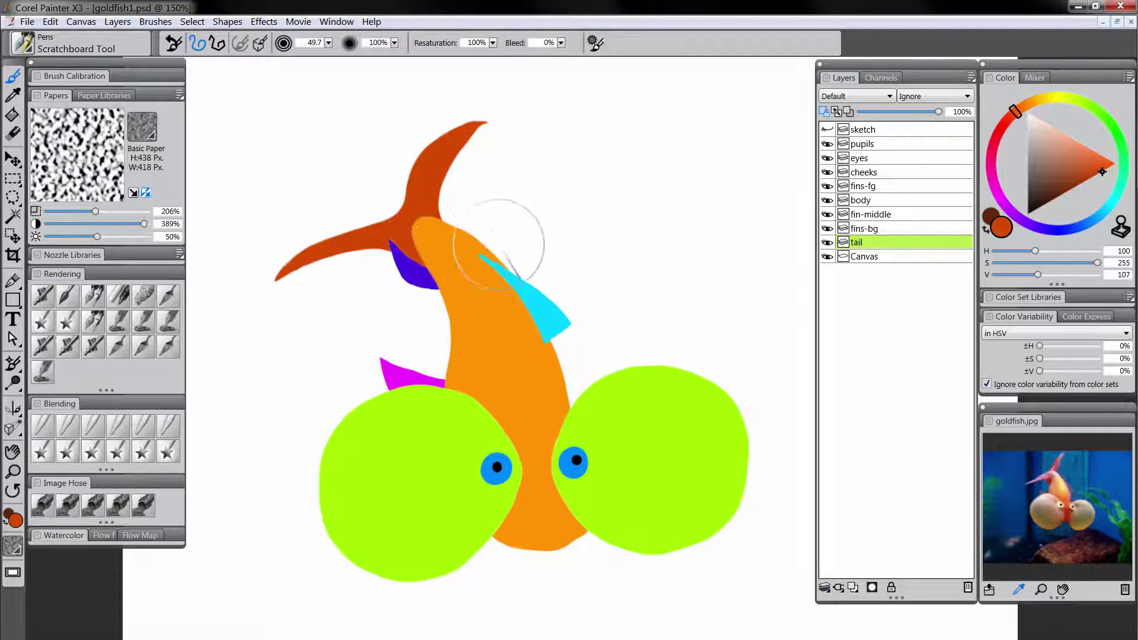
left_click_drag(1106, 168, 1110, 172)
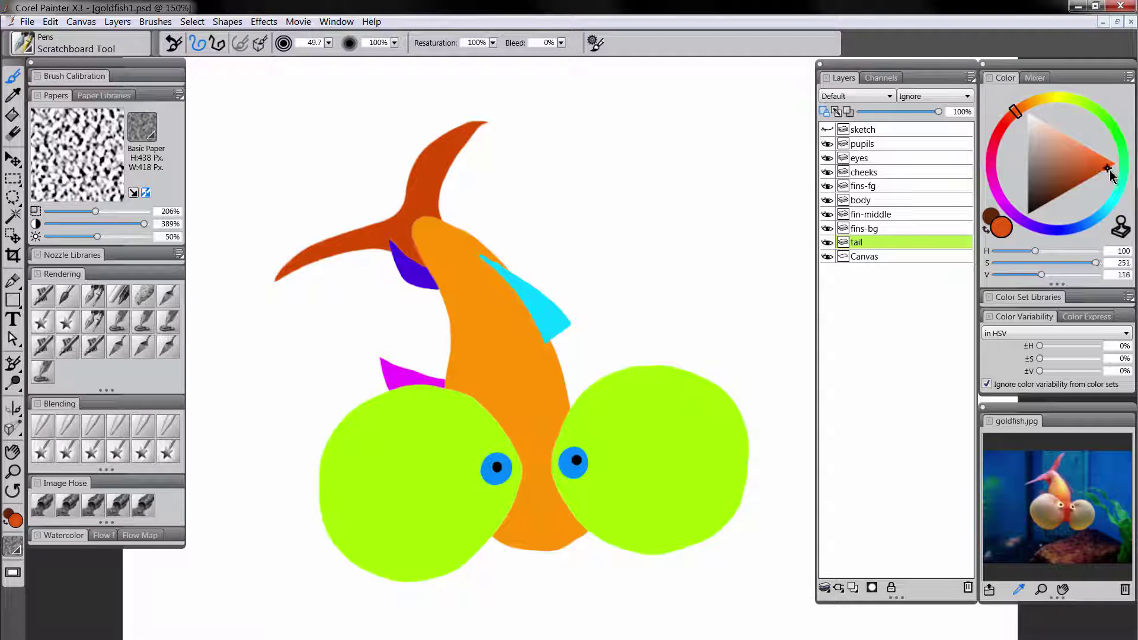
left_click(1014, 115)
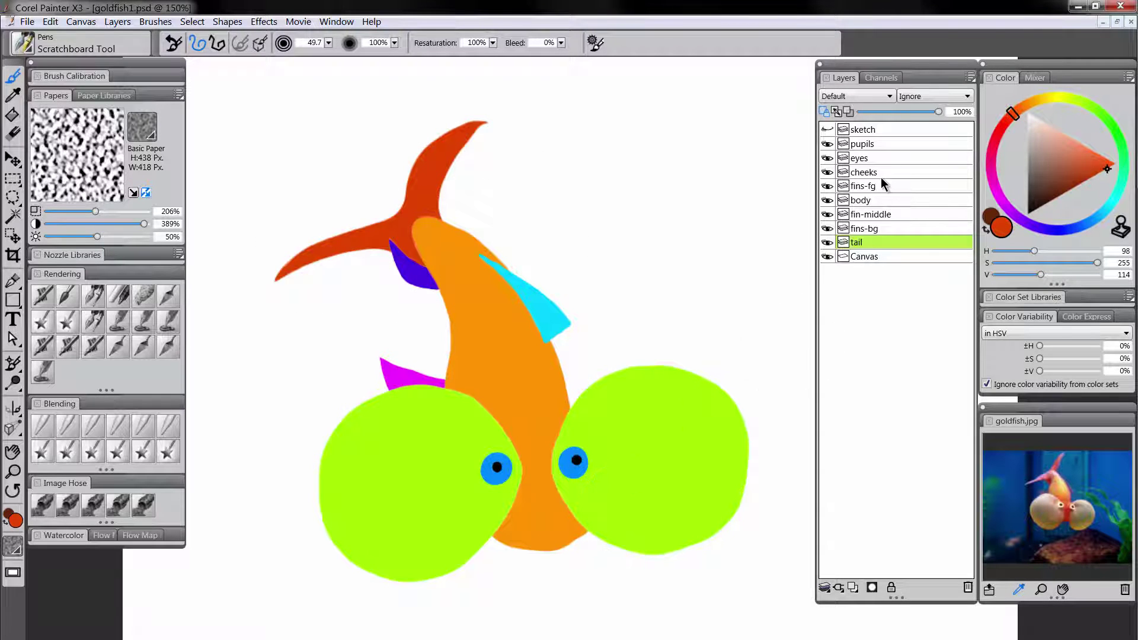
Recolor the blue-violet fin on the fin-middle layer red-orange (H 100, S 255, V 114), and shade it with a darker V 102
left_click(879, 214)
left_click(829, 215)
left_click(829, 215)
left_click(828, 215)
left_click(829, 215)
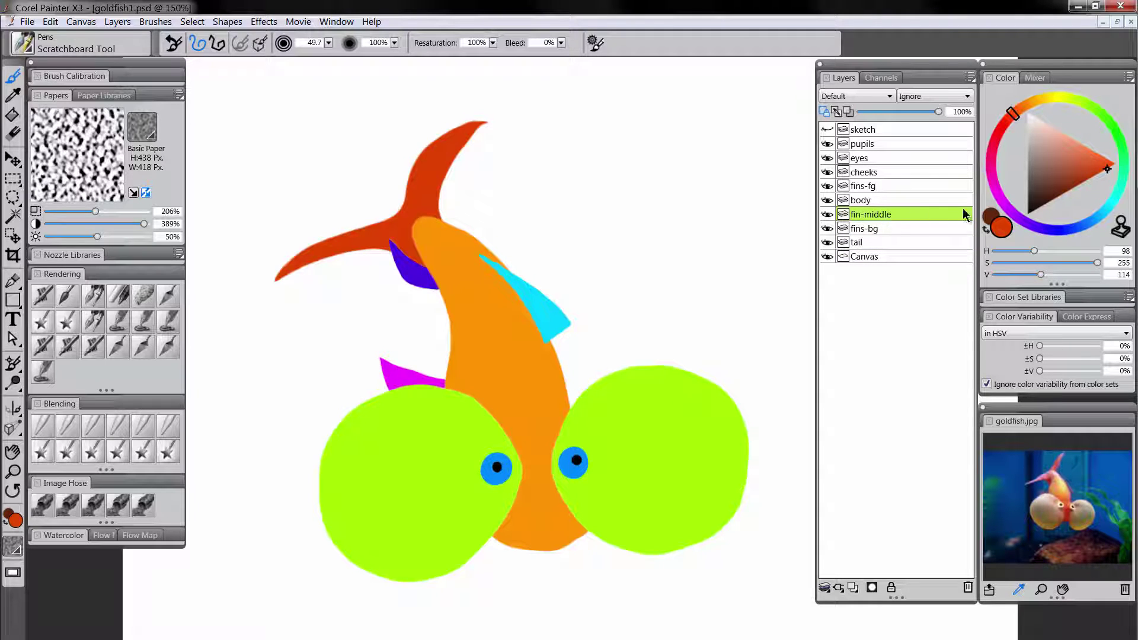
left_click(1023, 114)
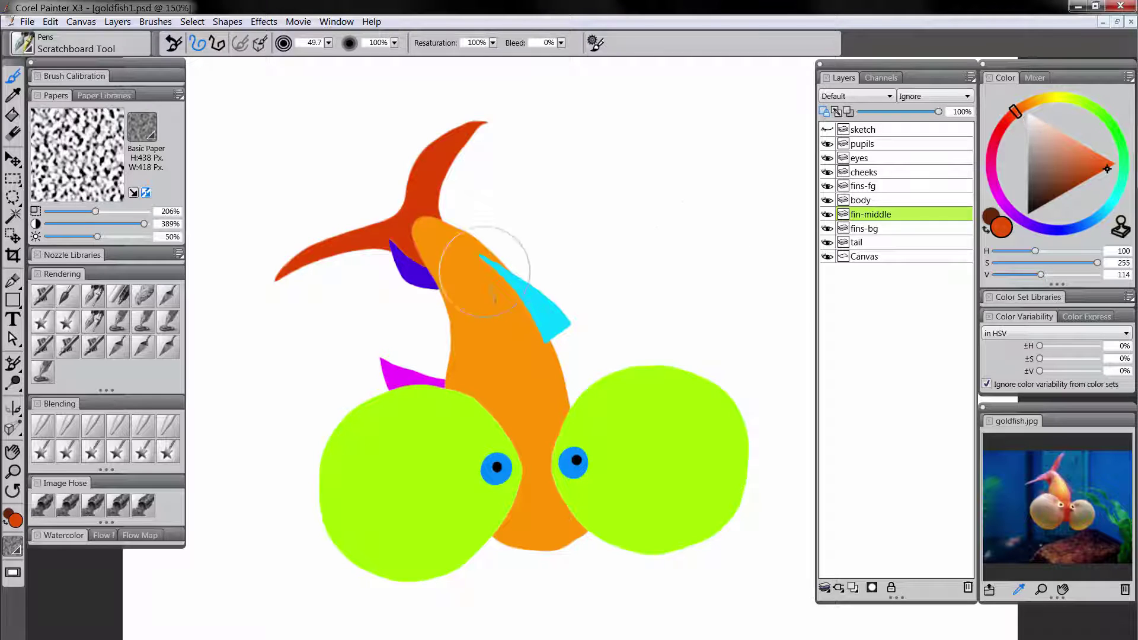
left_click_drag(434, 274, 403, 262)
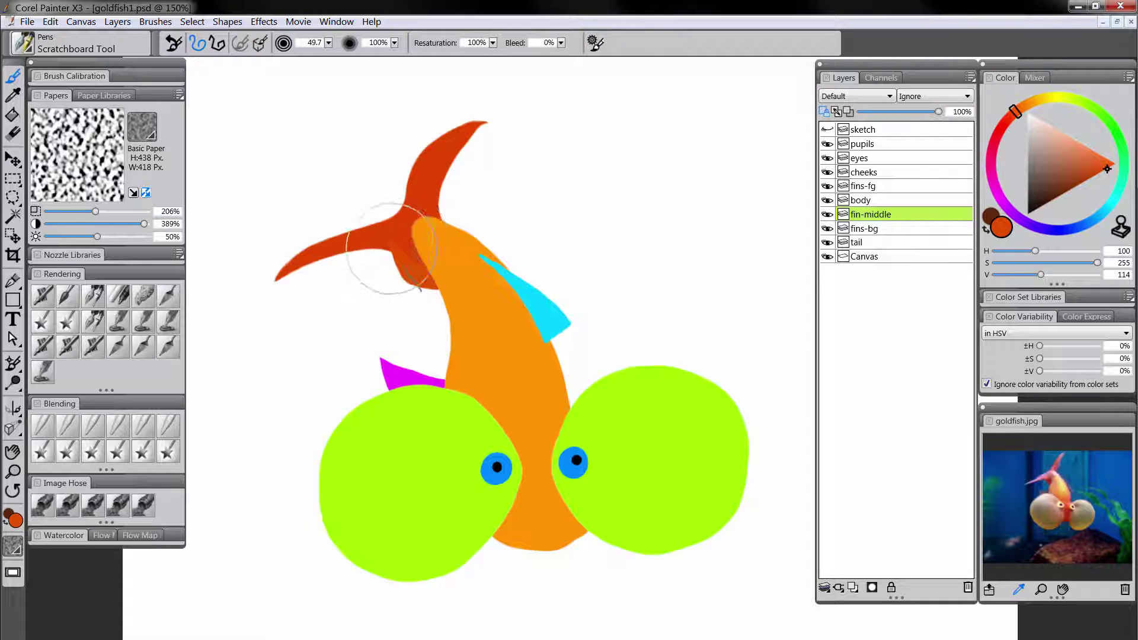
left_click(1099, 173)
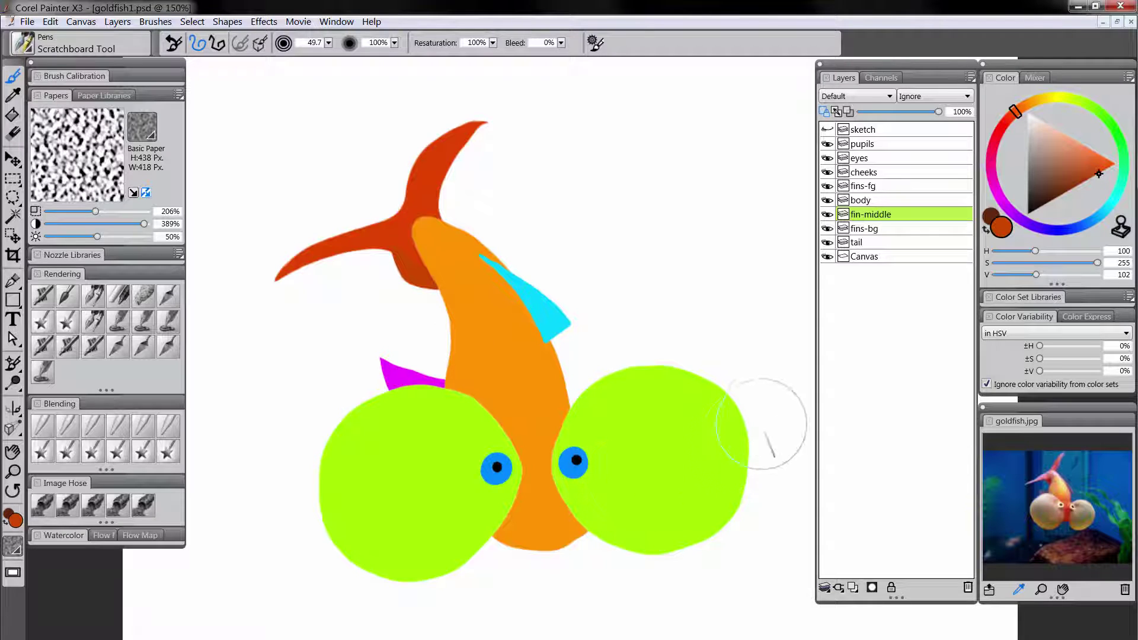
Recolor the magenta fin on fins-bg and the cyan fin on fins-fg with a muted orange (H 100, S 186, V 144)
left_click(880, 228)
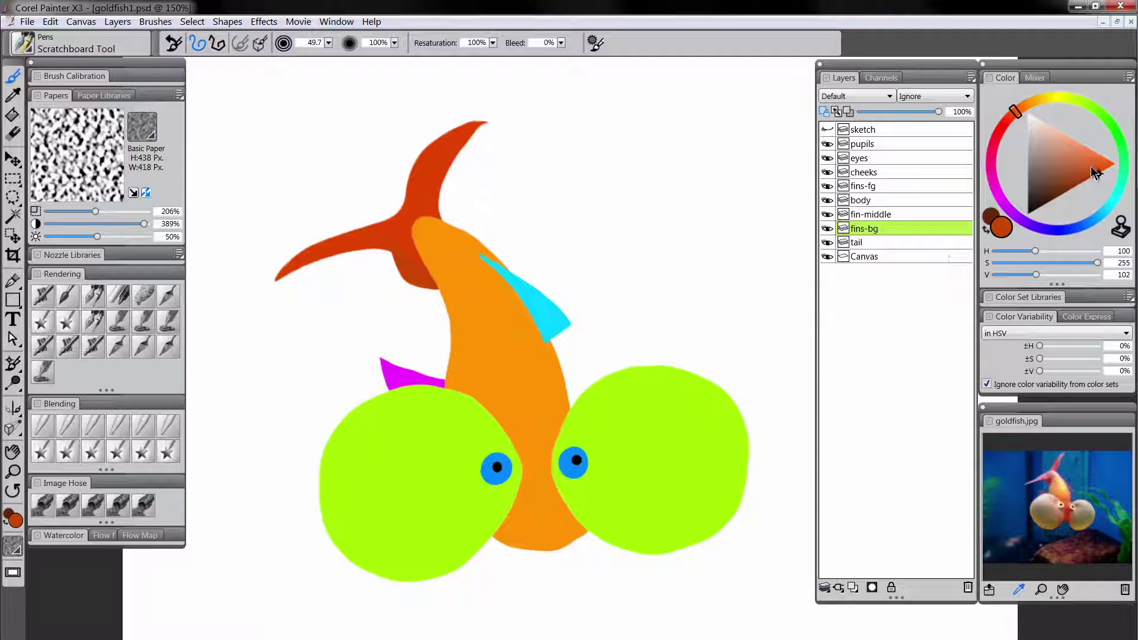
left_click(1086, 157)
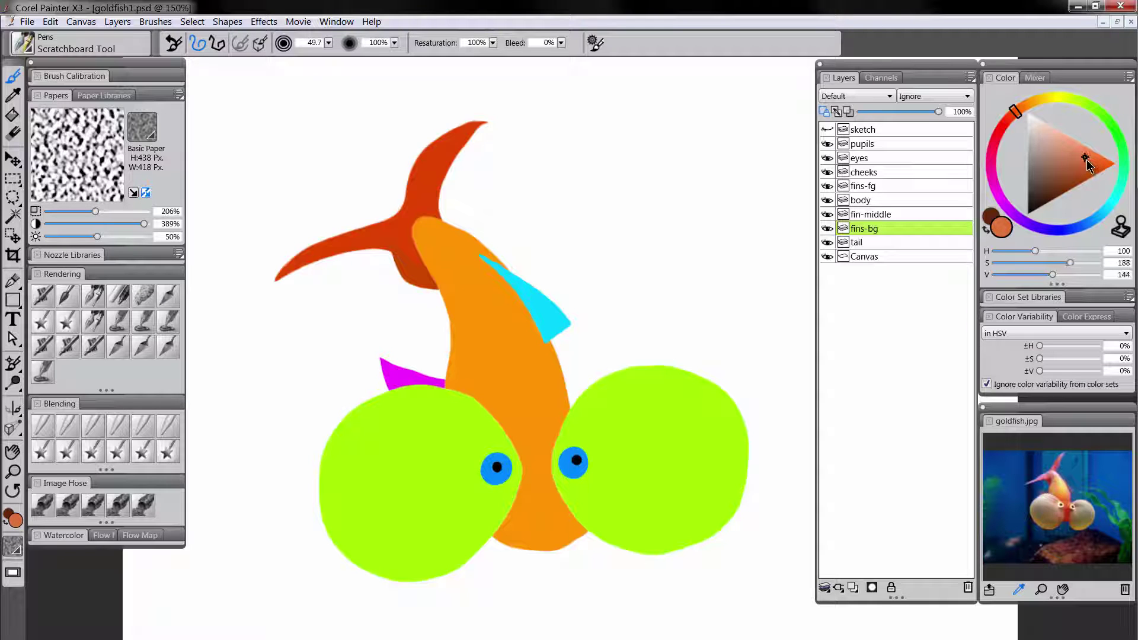
left_click(413, 370)
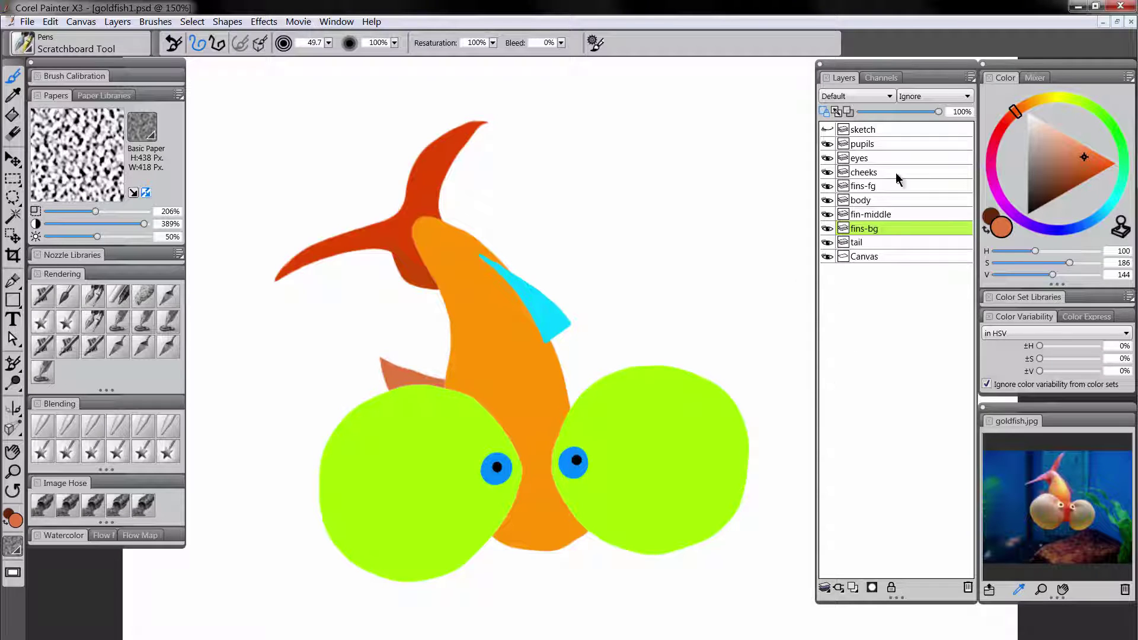
left_click(883, 186)
mouse_move(534, 278)
left_mouse_down()
mouse_move(500, 255)
mouse_move(521, 254)
left_mouse_up()
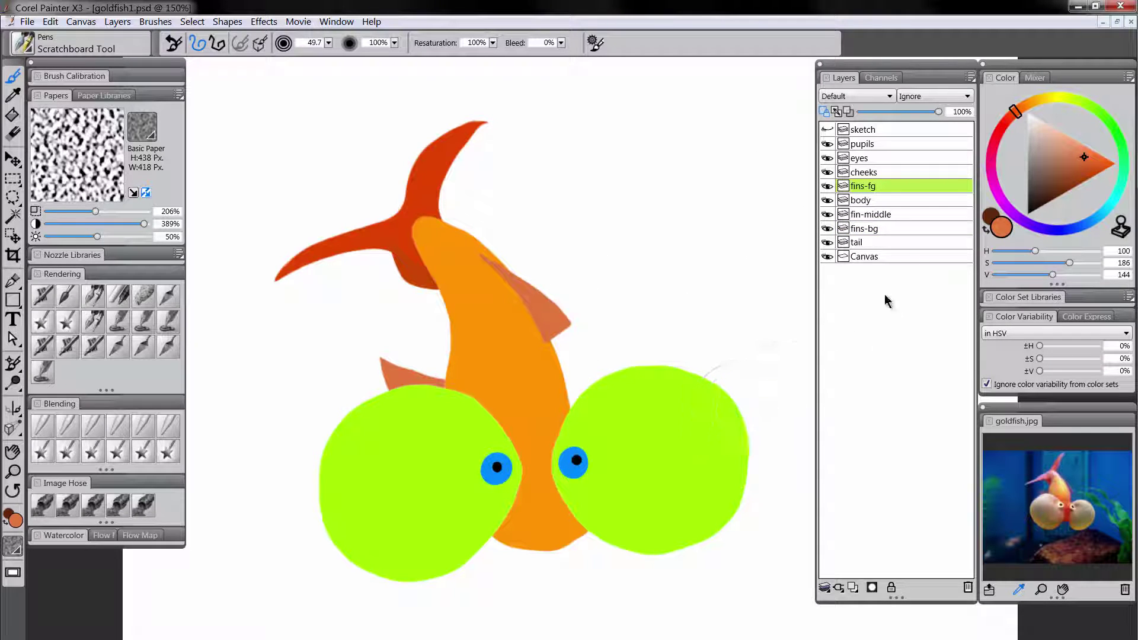
Recolor both green cheeks on the cheeks layer golden yellow (H 118, S 255, V 115)
left_click(881, 173)
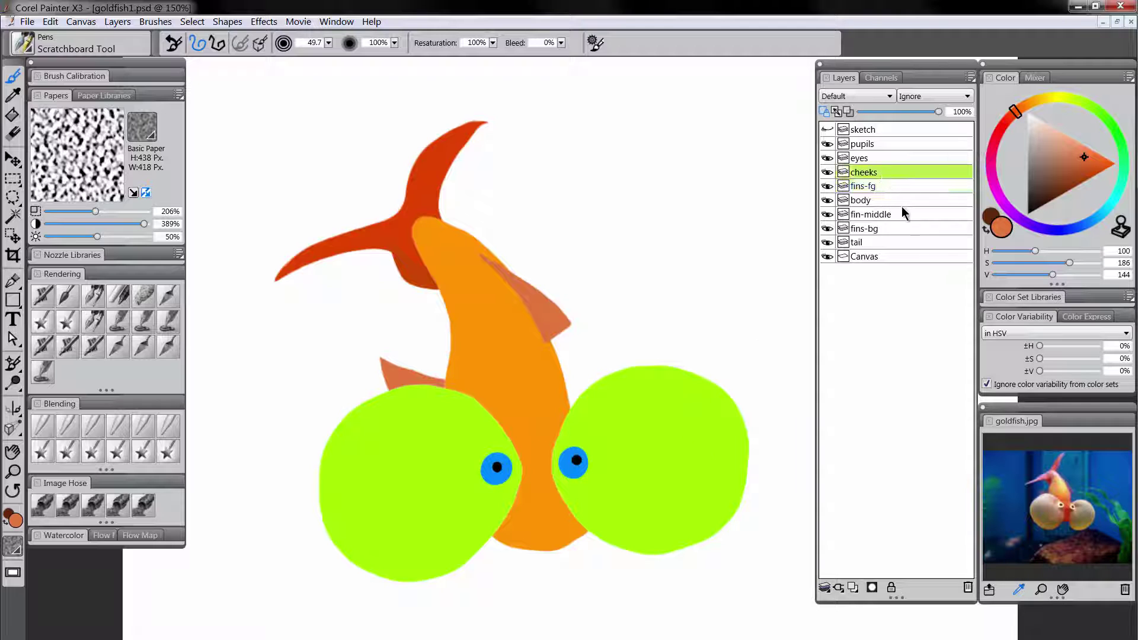
left_click(1040, 104)
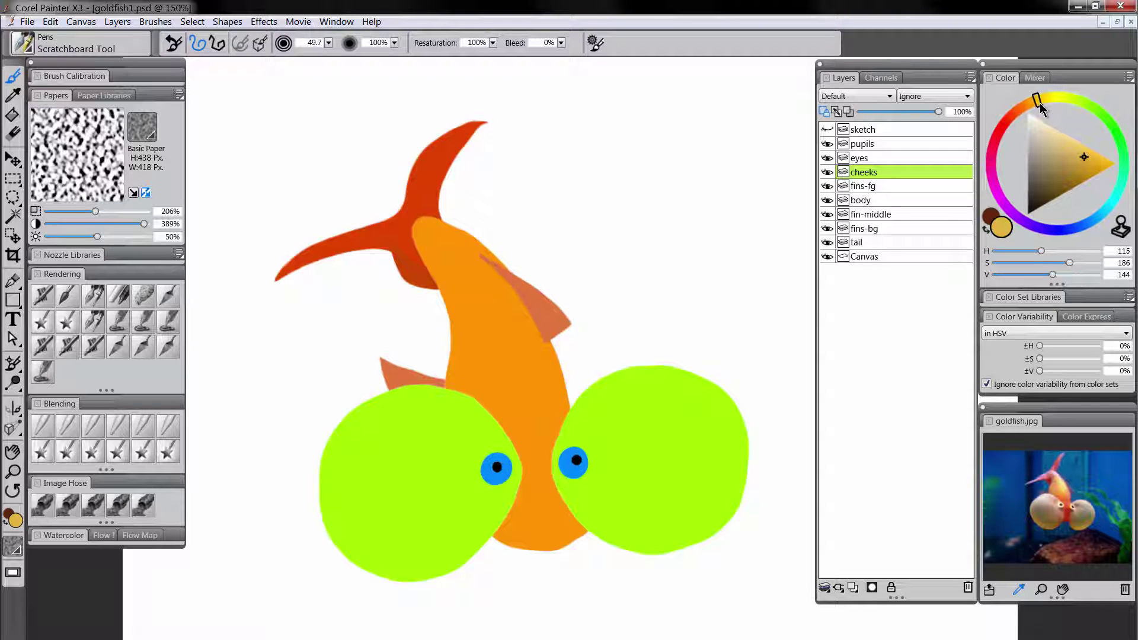
left_click_drag(1094, 157, 1110, 185)
mouse_move(522, 406)
left_mouse_down()
mouse_move(455, 409)
mouse_move(317, 530)
mouse_move(441, 464)
mouse_move(496, 476)
mouse_move(508, 530)
left_mouse_up()
left_click(1044, 101)
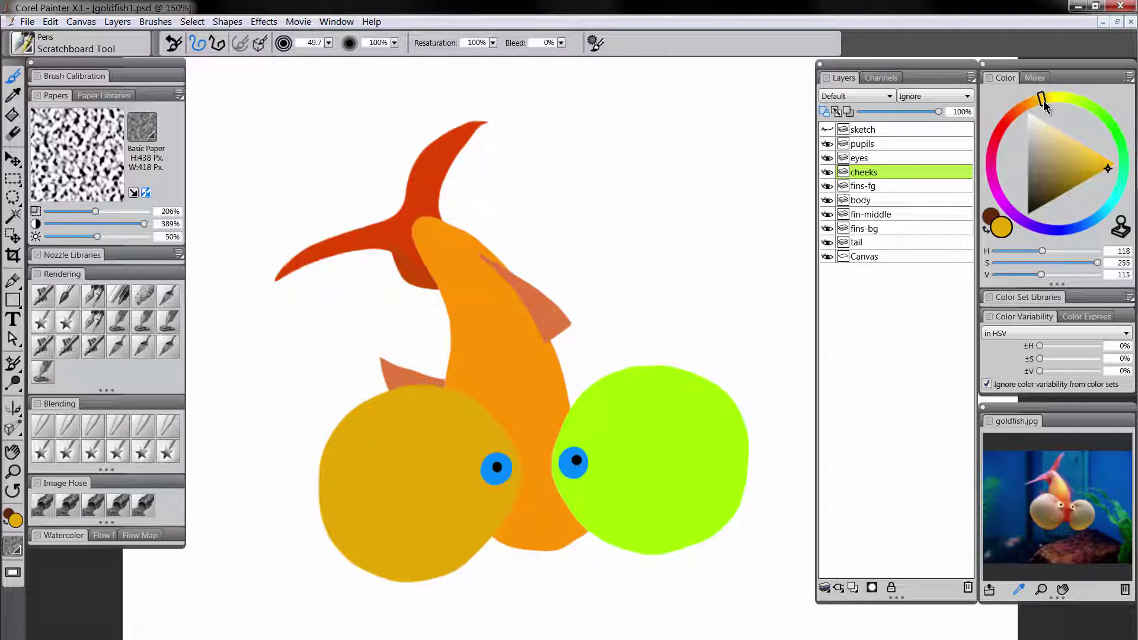
mouse_move(593, 504)
left_mouse_down()
mouse_move(593, 415)
mouse_move(720, 437)
left_mouse_up()
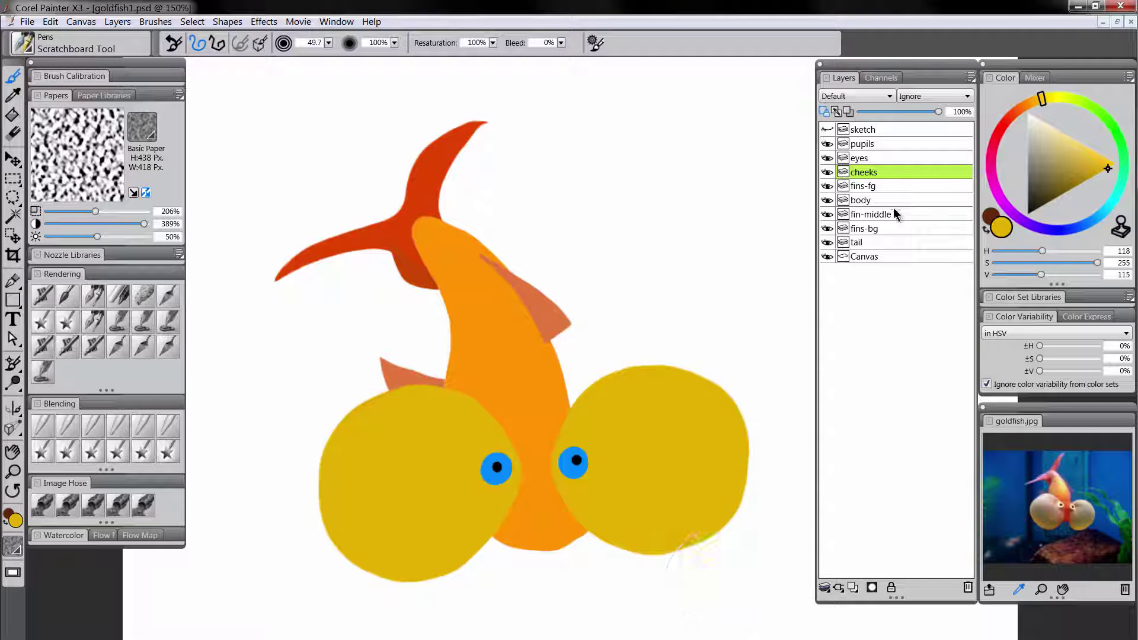
Recolor both blue eyes on the eyes layer bright yellow (H 122, S 255, V 128)
left_click(869, 159)
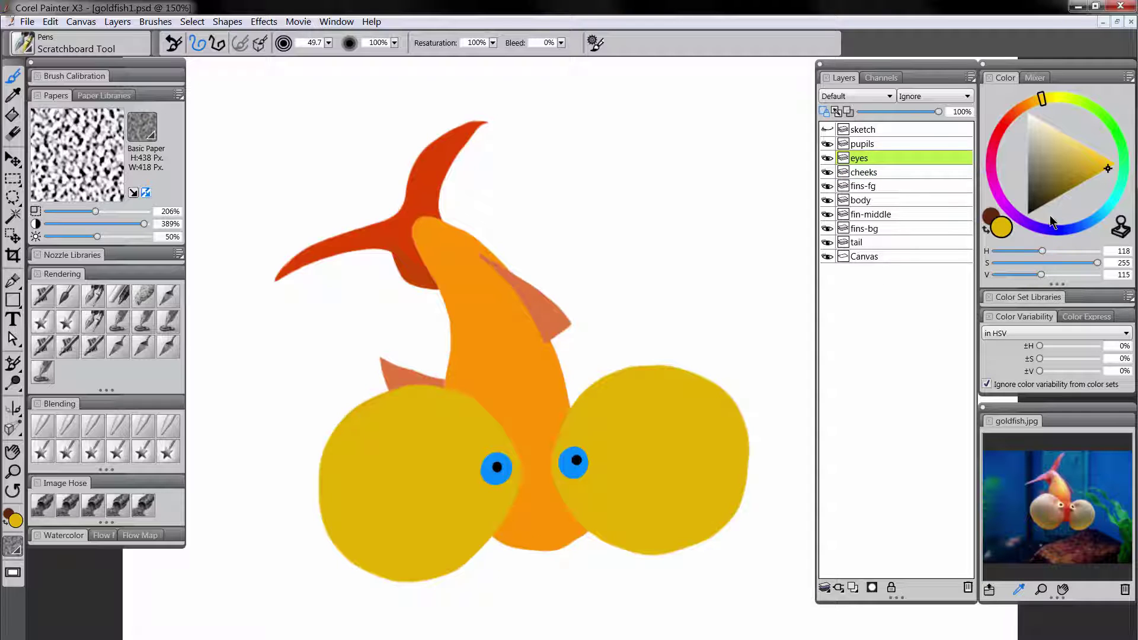
left_click(1050, 100)
left_click_drag(1096, 173, 1132, 177)
left_click(497, 467)
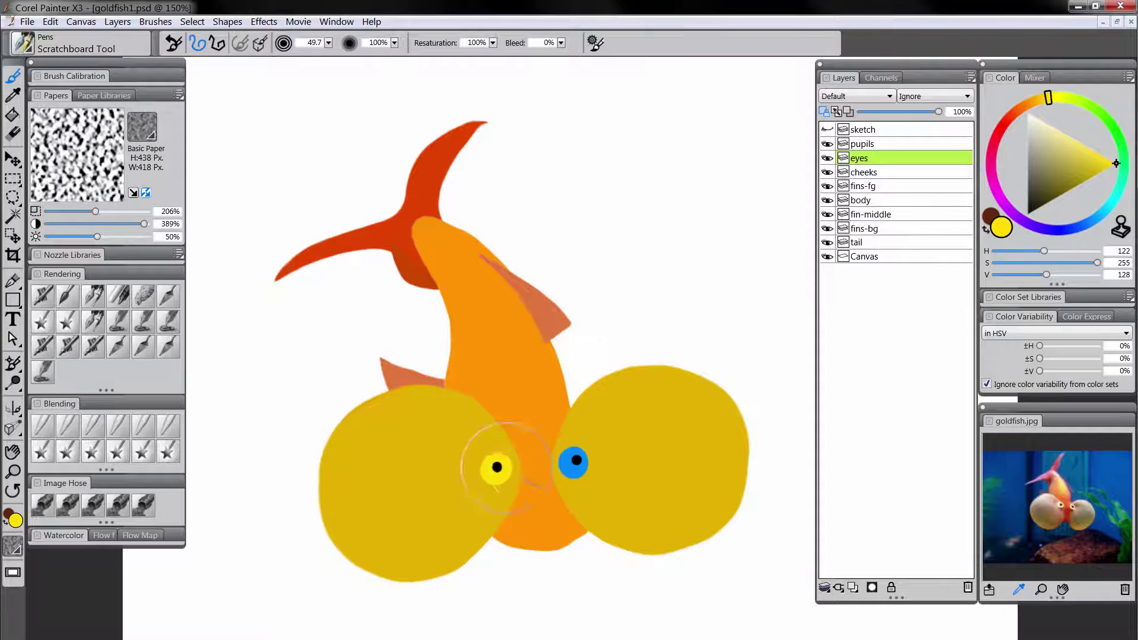
left_click(574, 462)
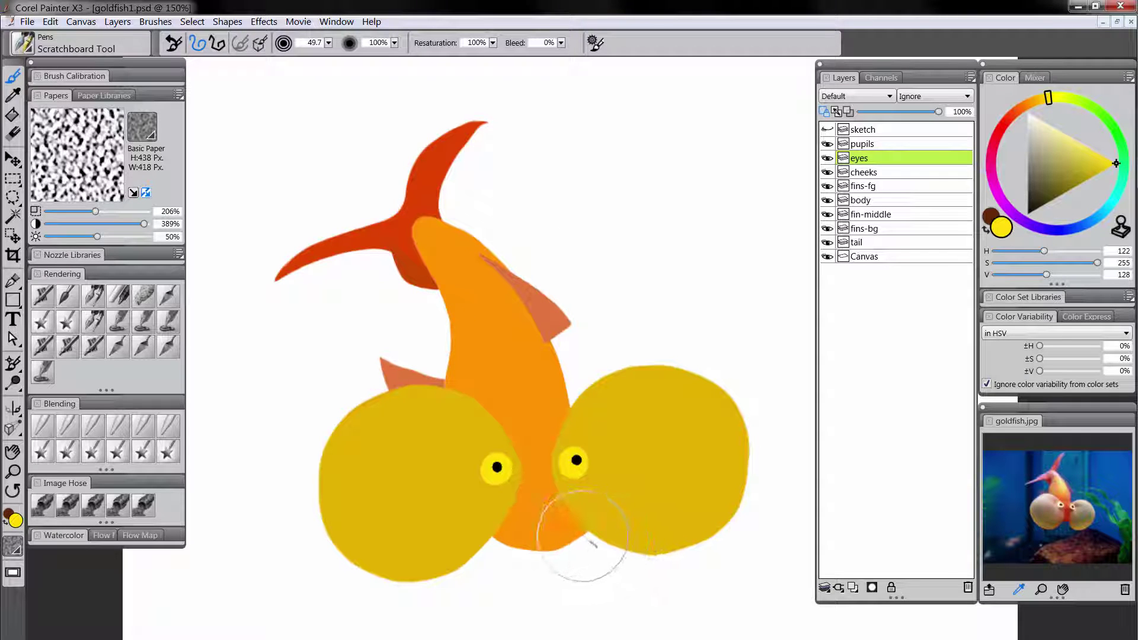
mouse_move(582, 536)
left_mouse_down()
mouse_move(579, 521)
mouse_move(605, 539)
left_mouse_up()
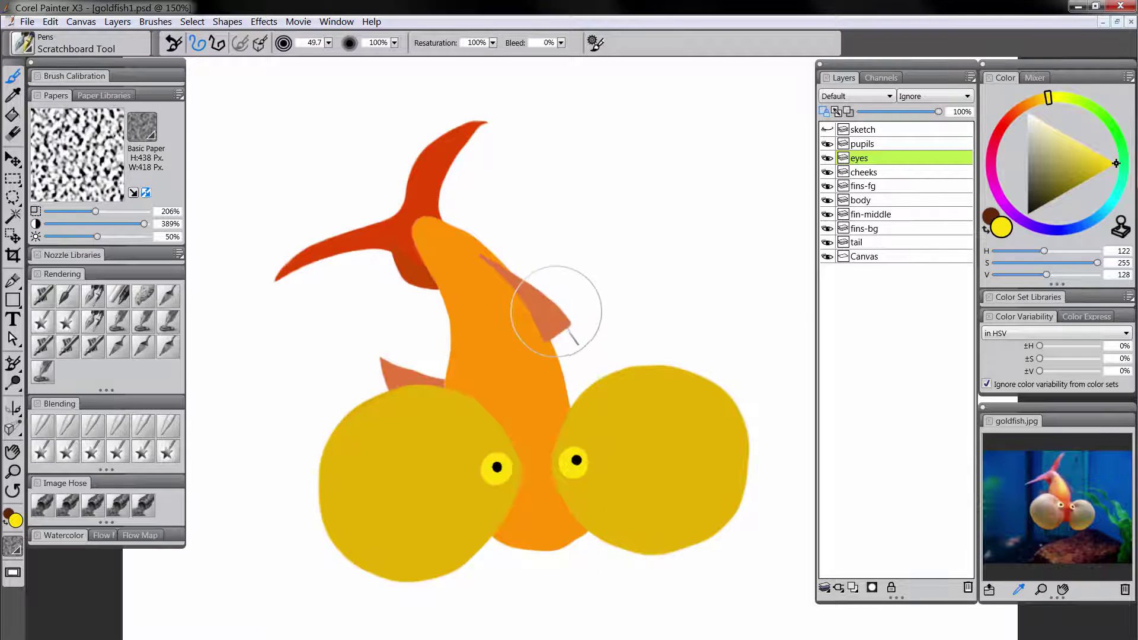
On the fins-fg layer, turn off Preserve Transparency and sample the fin's muted orange with the Scratchboard Tool at size 5.1
left_click(842, 186)
left_click(825, 112)
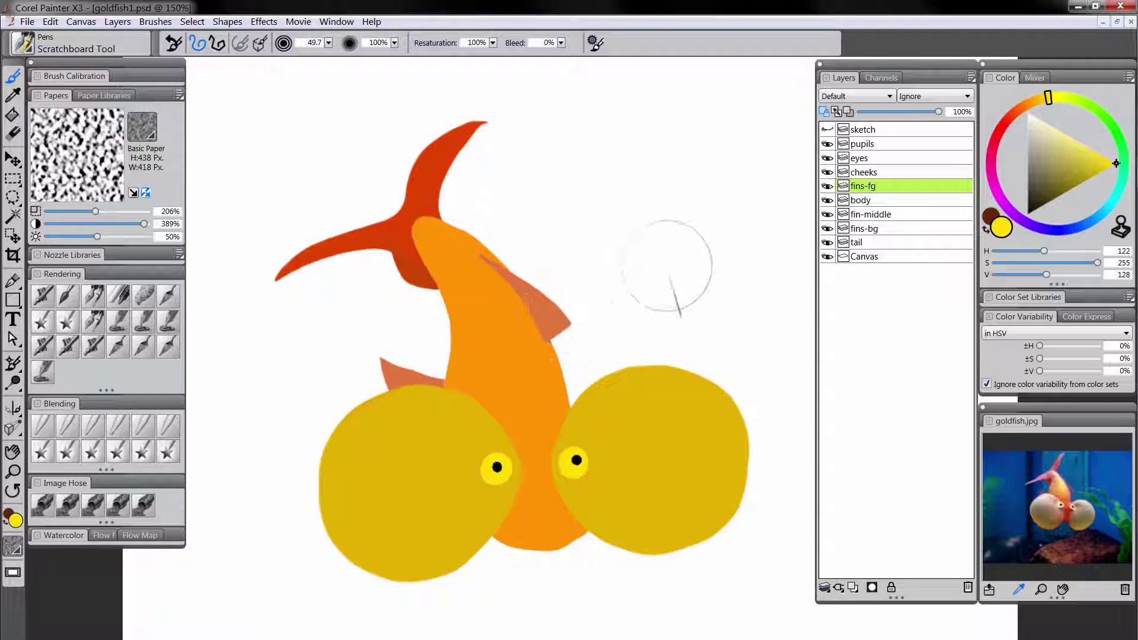
left_click(94, 297)
left_click(558, 314, "alt")
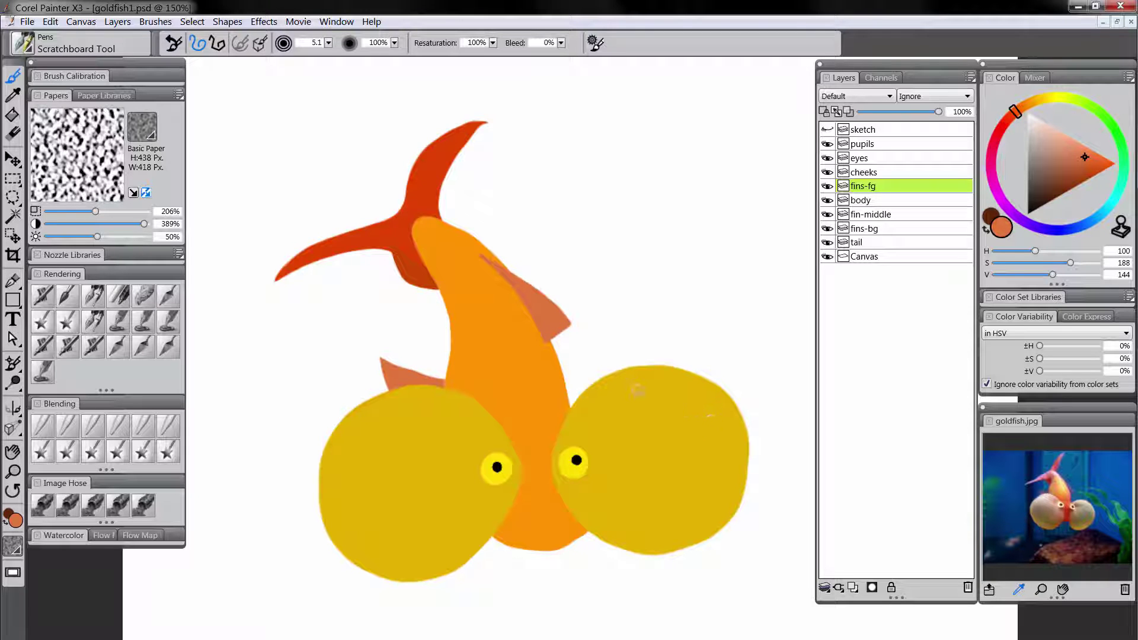
scroll(615, 478, "down", 1)
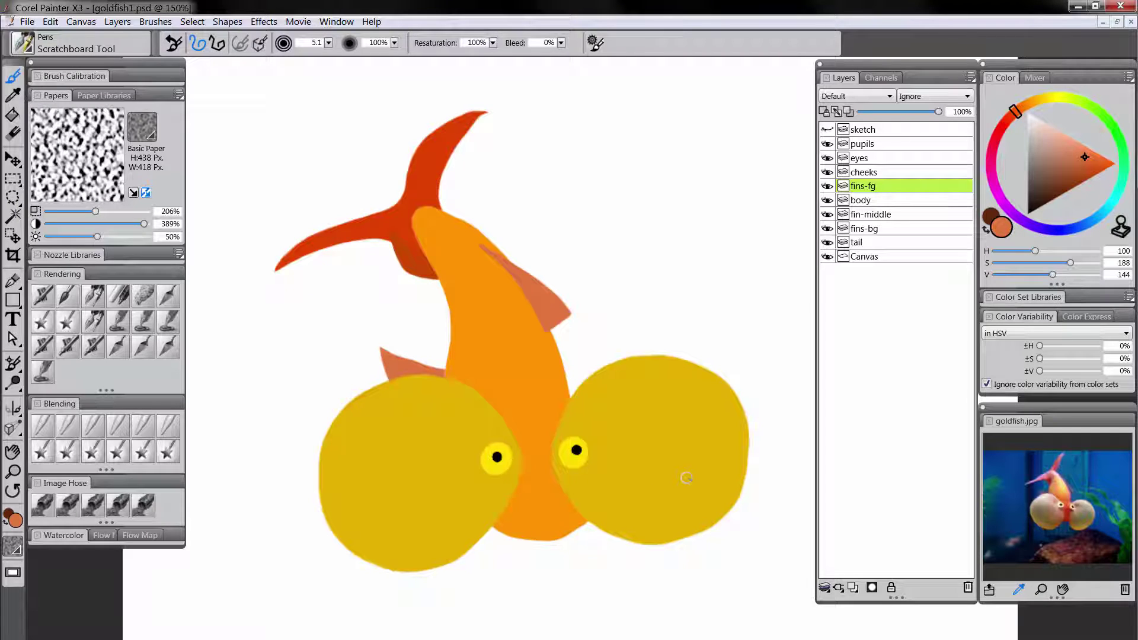
Blend the body into the tail with the Digital Airbrush at size 47.4, using the tail's sampled red-orange and preserving the body layer's transparency
left_click(867, 202)
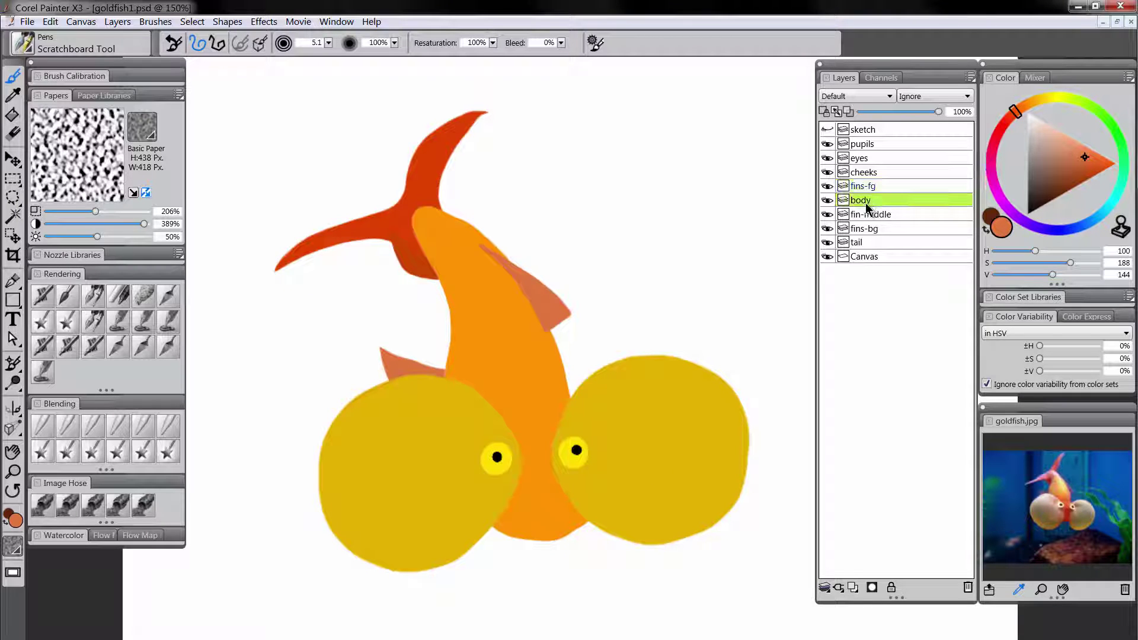
left_click(825, 112)
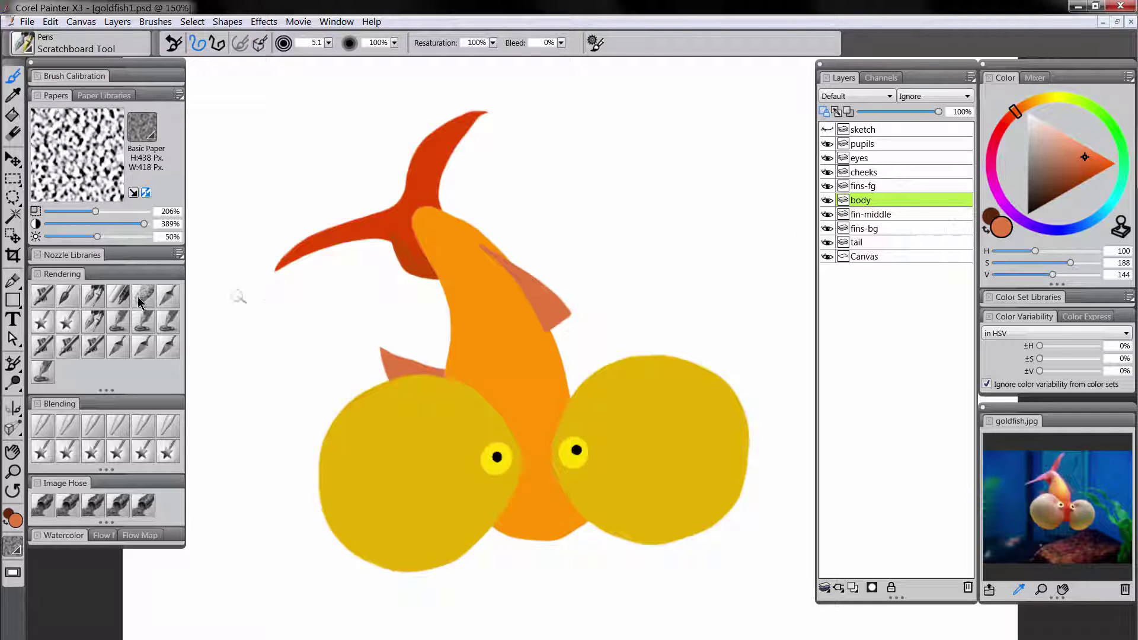
left_click(42, 297)
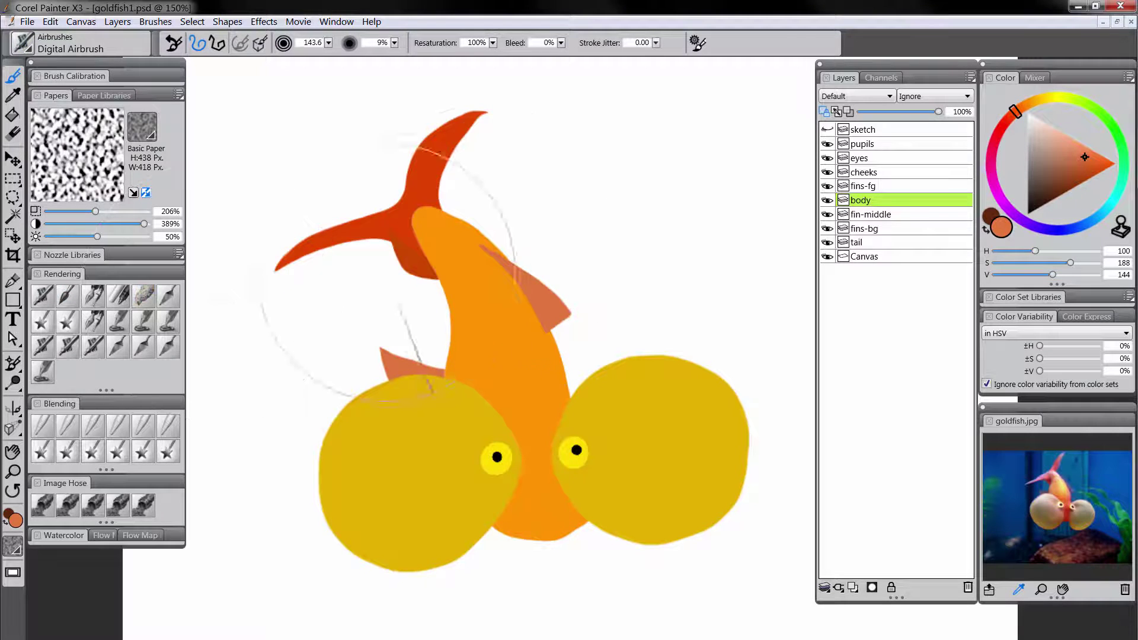
left_click(431, 176, "alt")
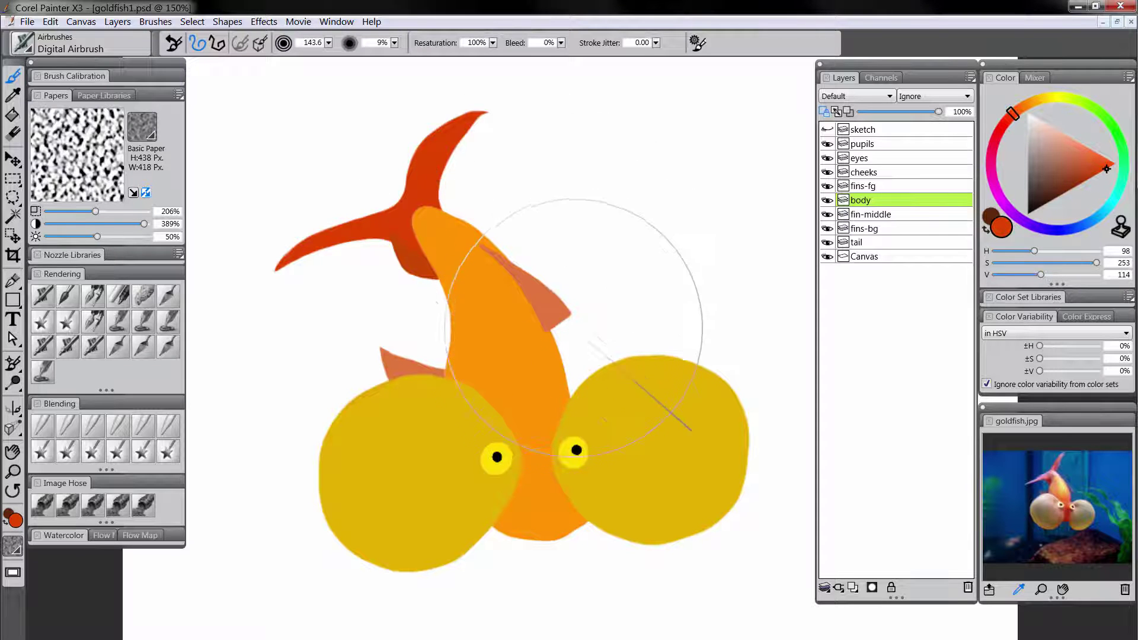
key("bracketleft")
key("bracketleft")
key("bracketleft")
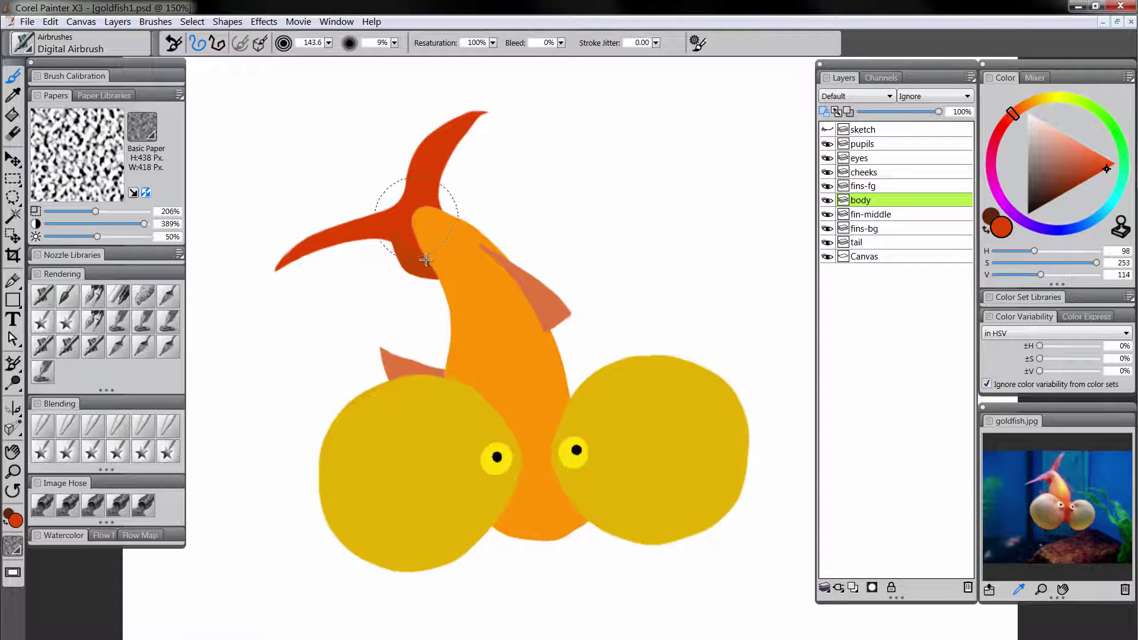
mouse_move(424, 255)
left_mouse_down()
mouse_move(401, 233)
mouse_move(411, 237)
mouse_move(425, 189)
mouse_move(391, 219)
mouse_move(409, 260)
mouse_move(482, 193)
mouse_move(390, 234)
mouse_move(391, 203)
mouse_move(465, 166)
mouse_move(412, 261)
left_mouse_up()
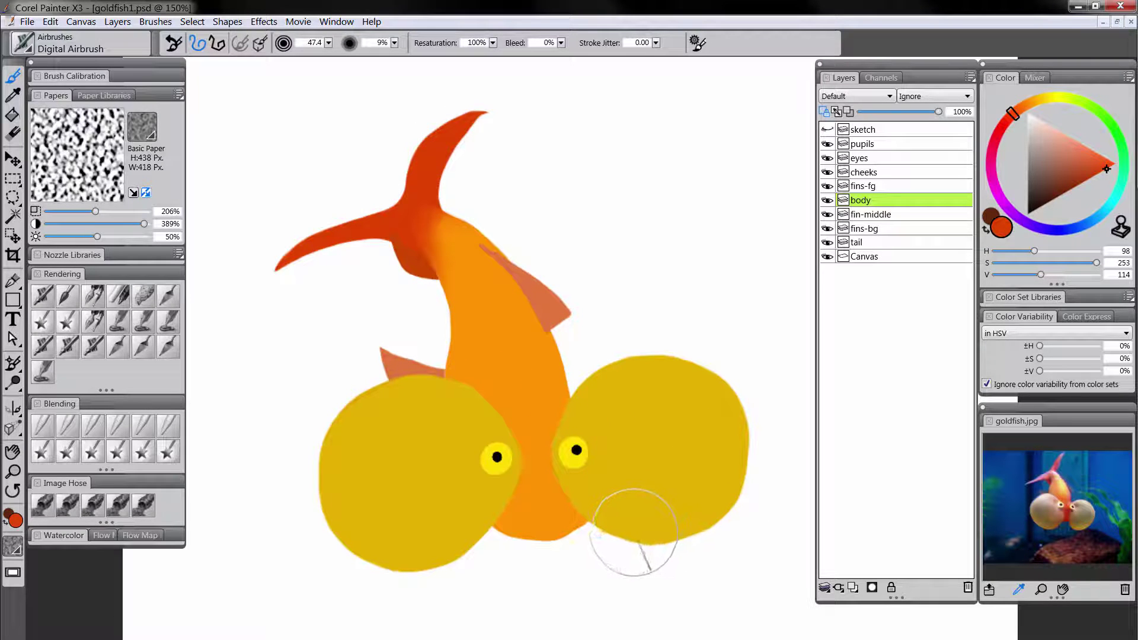
Airbrush red-orange shading over the head end of the body, deepening its lower edge with darker red (H 95, S 255, V 82) at size 17.4
mouse_move(565, 573)
left_mouse_down()
mouse_move(590, 543)
mouse_move(528, 563)
mouse_move(614, 536)
mouse_move(487, 555)
mouse_move(557, 454)
mouse_move(555, 481)
mouse_move(517, 522)
mouse_move(470, 413)
mouse_move(532, 514)
mouse_move(529, 329)
mouse_move(552, 505)
mouse_move(584, 445)
mouse_move(575, 357)
mouse_move(656, 501)
mouse_move(609, 488)
mouse_move(601, 502)
mouse_move(573, 502)
mouse_move(500, 322)
mouse_move(520, 410)
mouse_move(529, 421)
mouse_move(523, 357)
mouse_move(476, 278)
mouse_move(544, 404)
mouse_move(538, 474)
mouse_move(533, 408)
mouse_move(496, 338)
mouse_move(497, 274)
mouse_move(587, 394)
mouse_move(576, 472)
mouse_move(533, 447)
mouse_move(536, 367)
mouse_move(505, 274)
mouse_move(536, 312)
mouse_move(565, 464)
mouse_move(550, 476)
mouse_move(559, 521)
left_mouse_up()
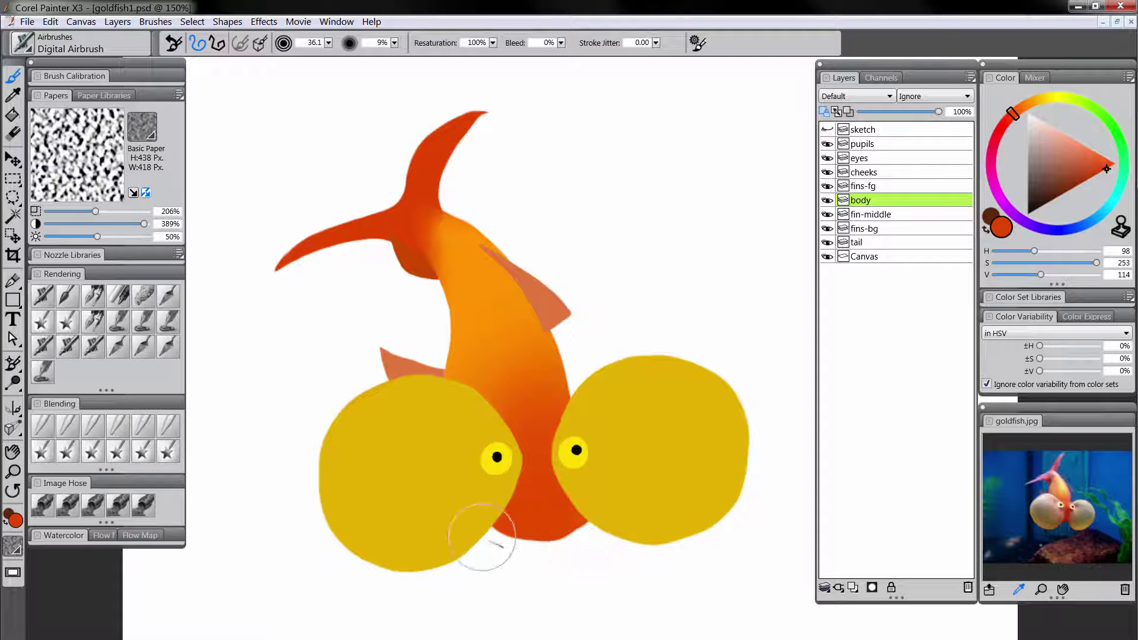
mouse_move(482, 537)
left_mouse_down()
mouse_move(570, 532)
mouse_move(479, 526)
mouse_move(541, 522)
mouse_move(479, 507)
mouse_move(542, 505)
mouse_move(536, 471)
left_mouse_up()
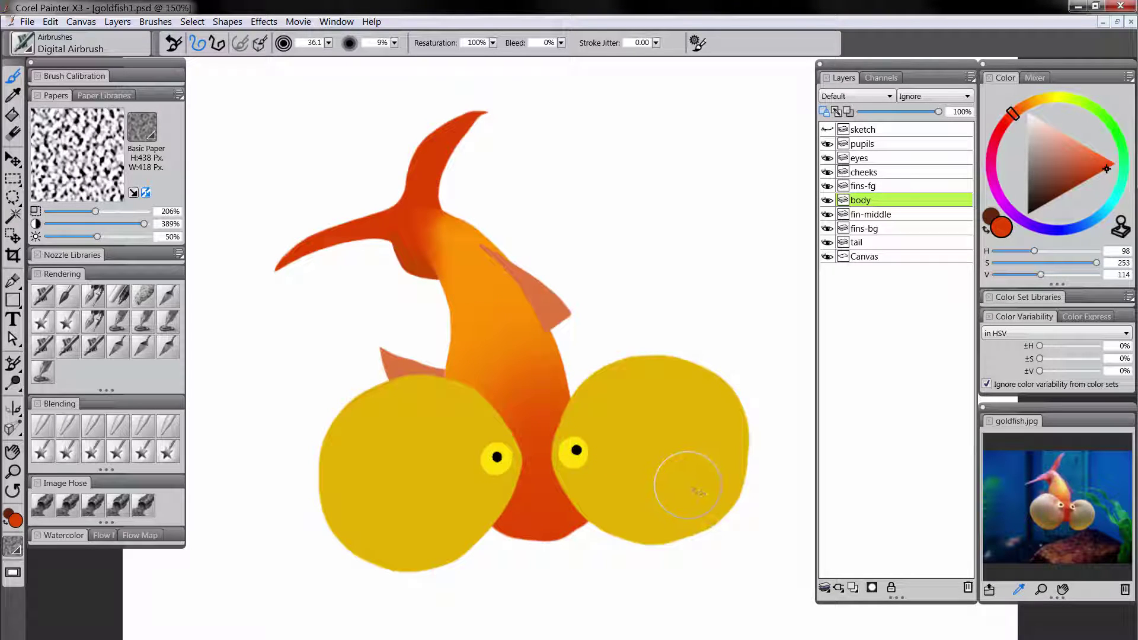
left_click_drag(1088, 177, 1087, 191)
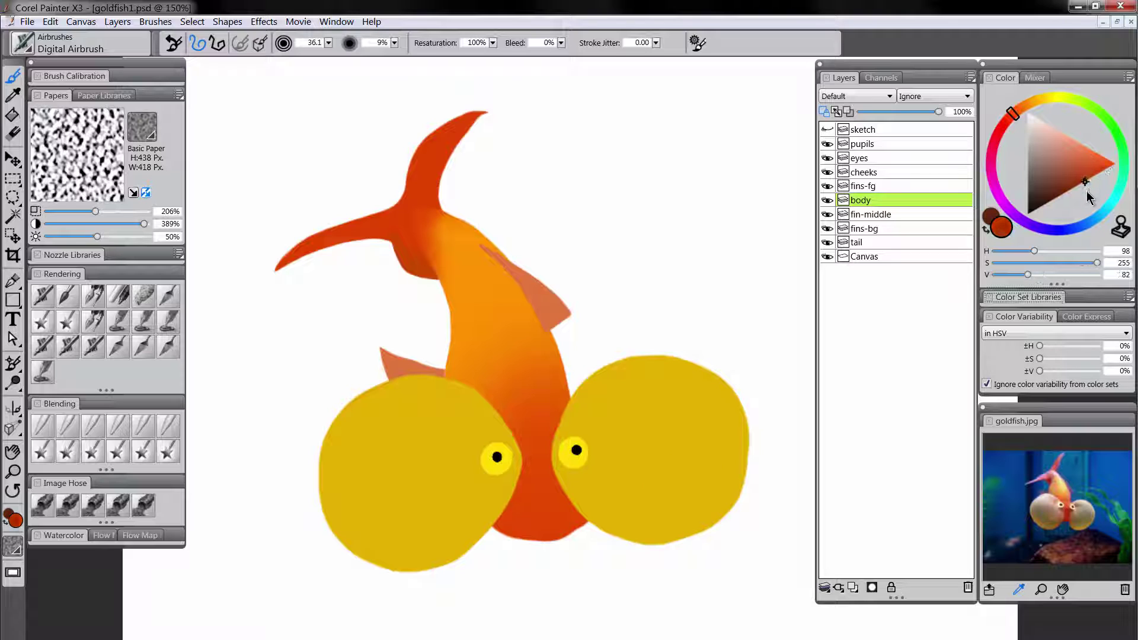
left_click(1012, 119)
mouse_move(526, 544)
left_mouse_down("ctrl+alt")
mouse_move(488, 539)
mouse_move(641, 523)
mouse_move(590, 554)
mouse_move(487, 557)
mouse_move(626, 541)
mouse_move(454, 538)
mouse_move(597, 510)
mouse_move(541, 506)
mouse_move(506, 558)
mouse_move(599, 559)
mouse_move(559, 575)
mouse_move(622, 571)
left_mouse_up("ctrl+alt")
left_click_drag(670, 605, 636, 580, "ctrl+alt")
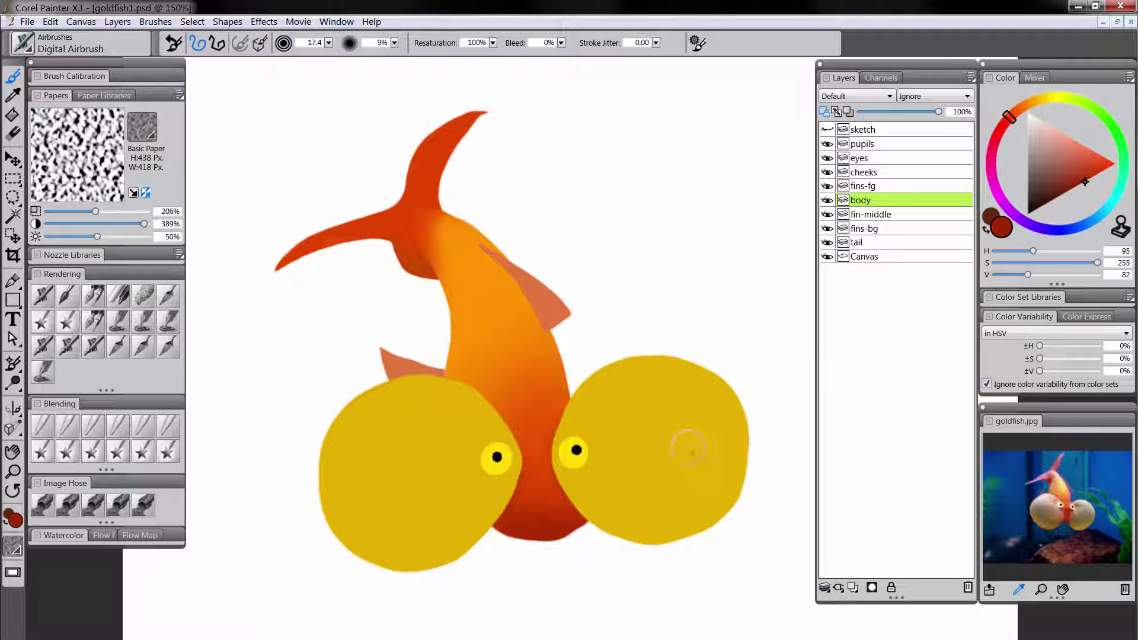
Lower the cheeks layer's opacity to 57% to make both bubble cheeks translucent
left_click(872, 173)
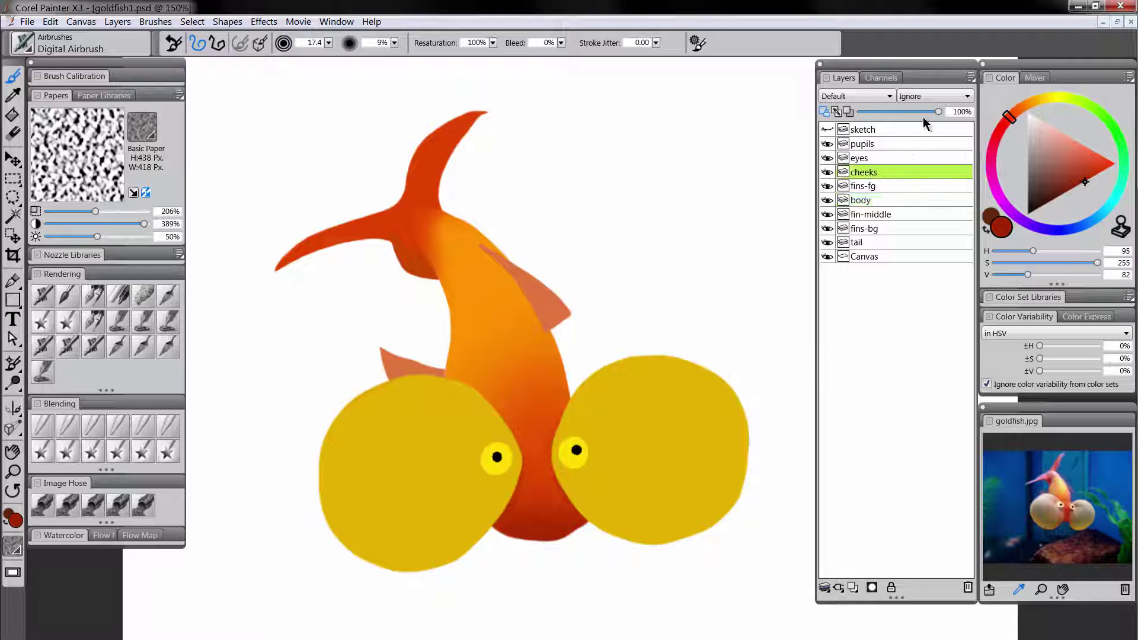
left_click(912, 112)
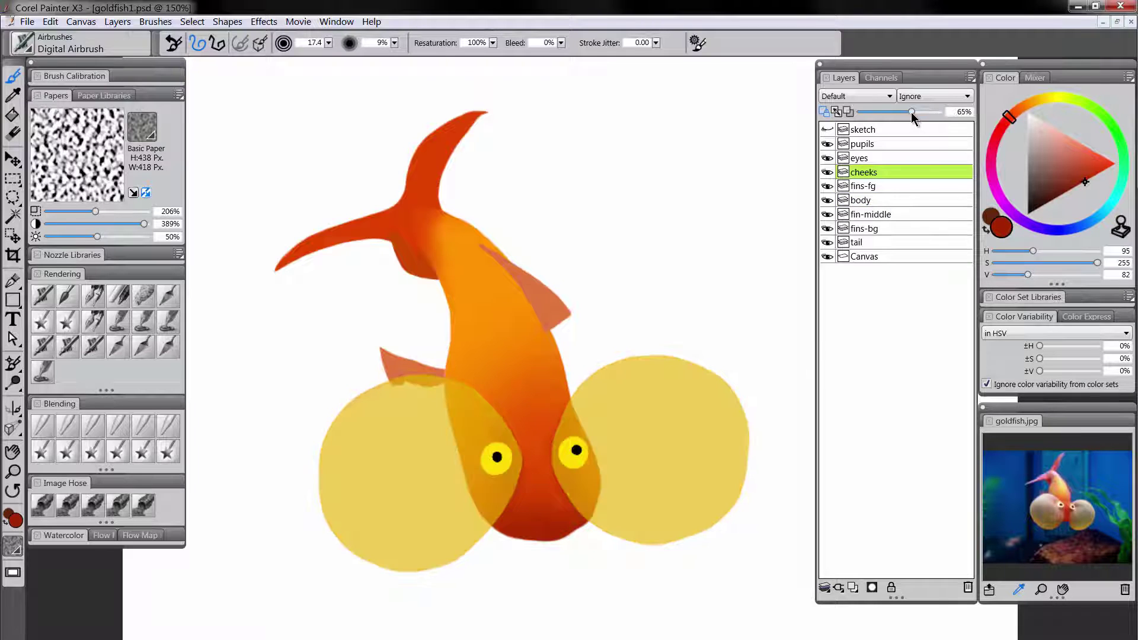
left_click_drag(900, 113, 906, 118)
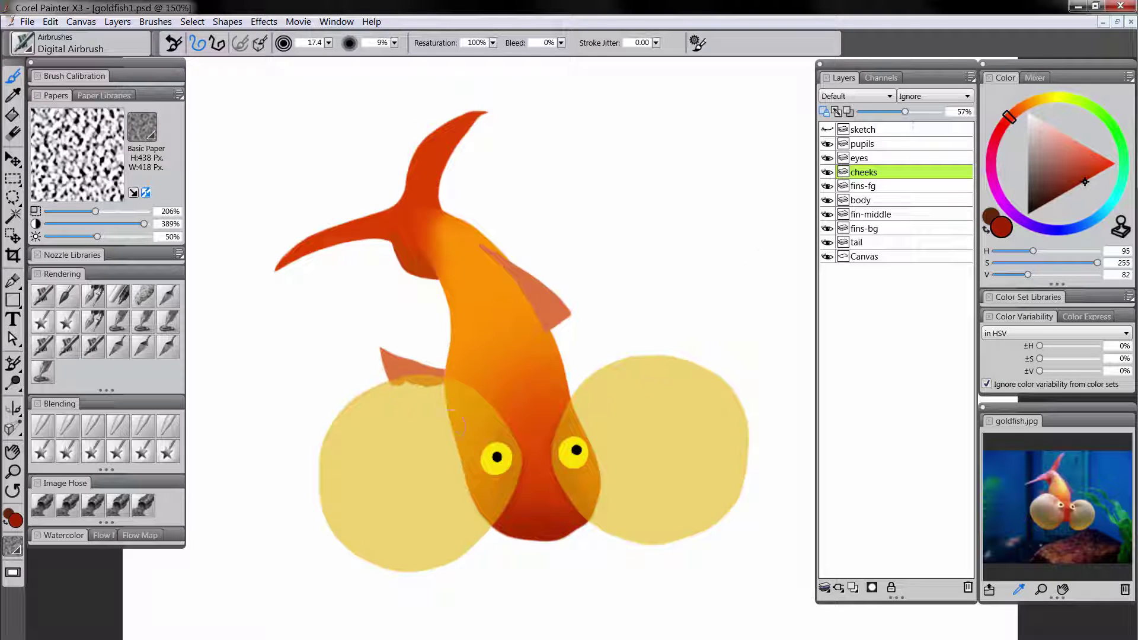
On the fins-bg layer, turn off Preserve Transparency and smooth the fin's ragged edge beneath the cheek with Distorto at size 16.9
left_click(12, 471)
left_click(439, 429)
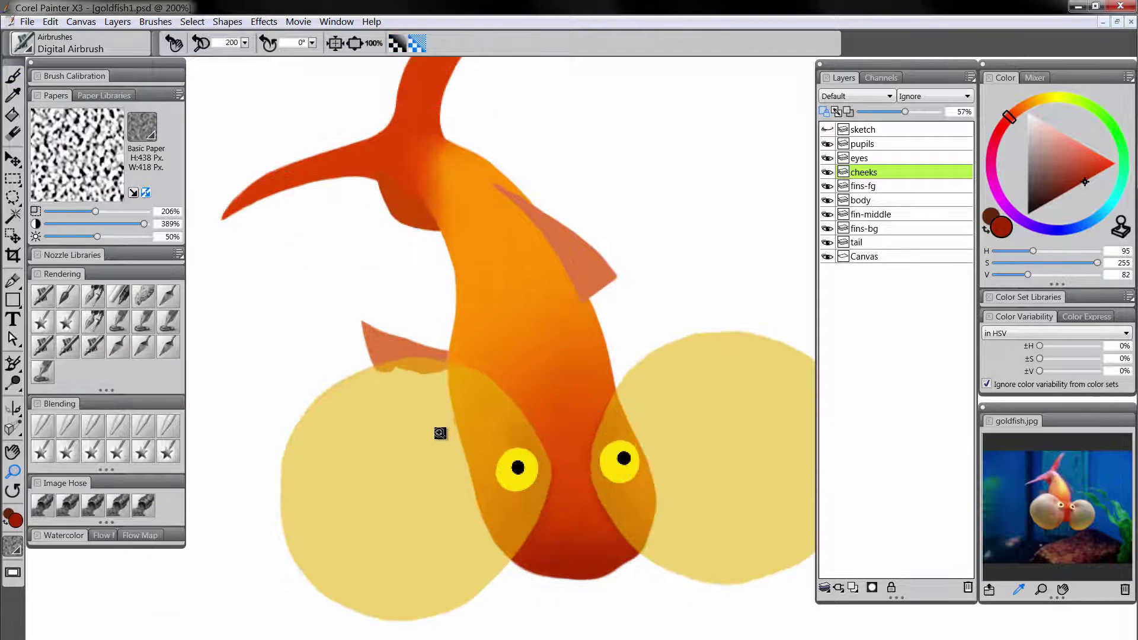
left_click_drag(536, 496, 450, 473)
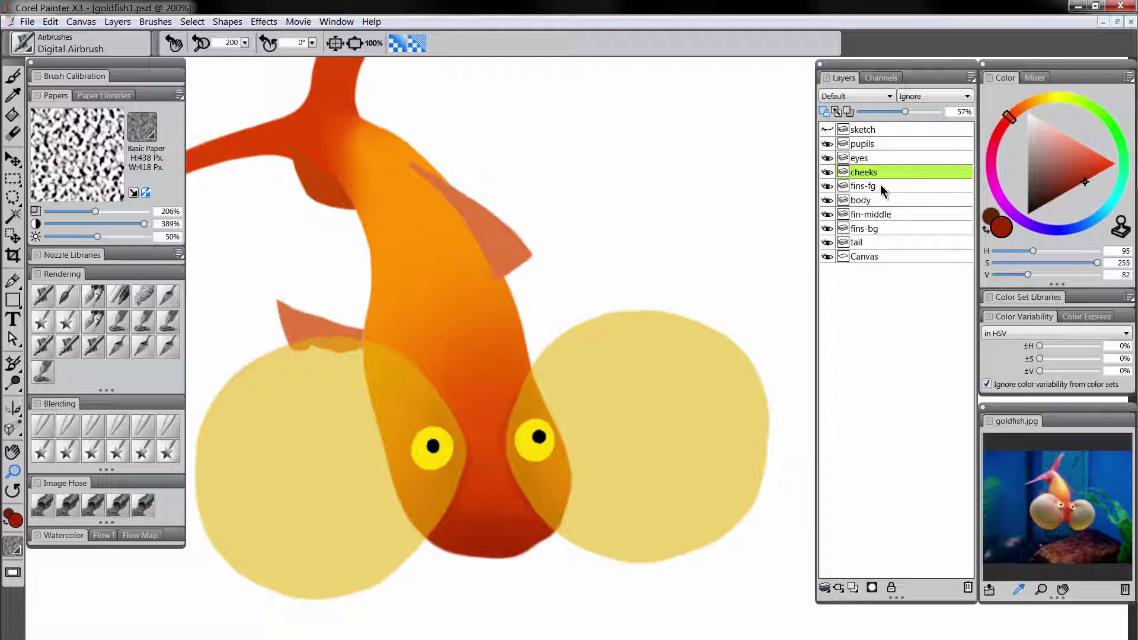
left_click(882, 229)
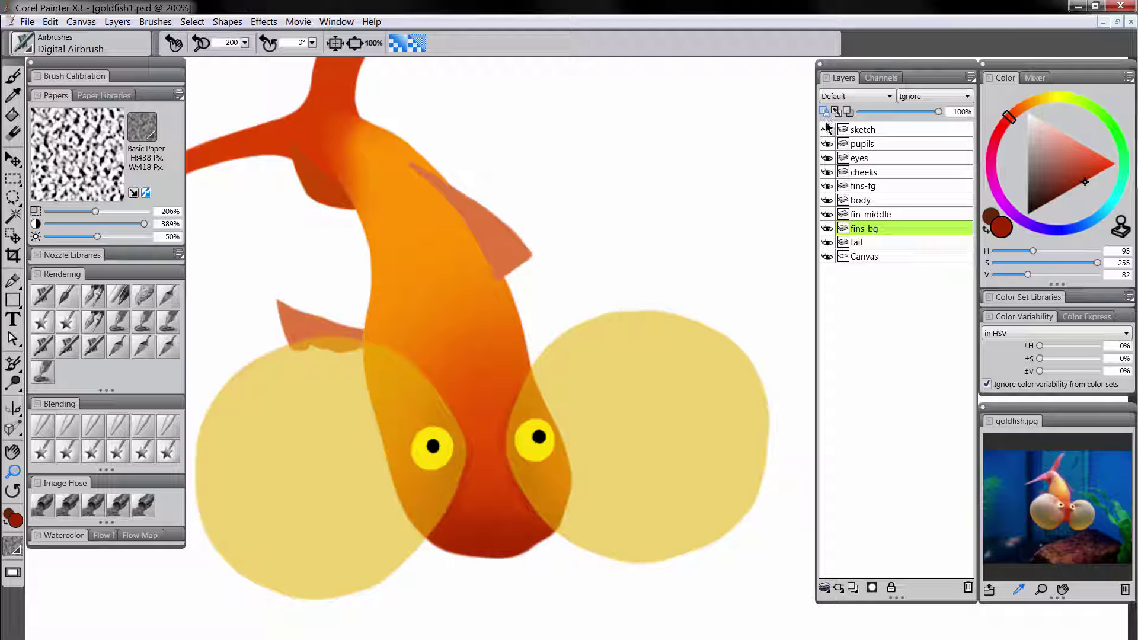
left_click(41, 453)
mouse_move(311, 356)
left_mouse_down()
mouse_move(351, 379)
mouse_move(321, 348)
mouse_move(394, 361)
mouse_move(368, 363)
left_mouse_up()
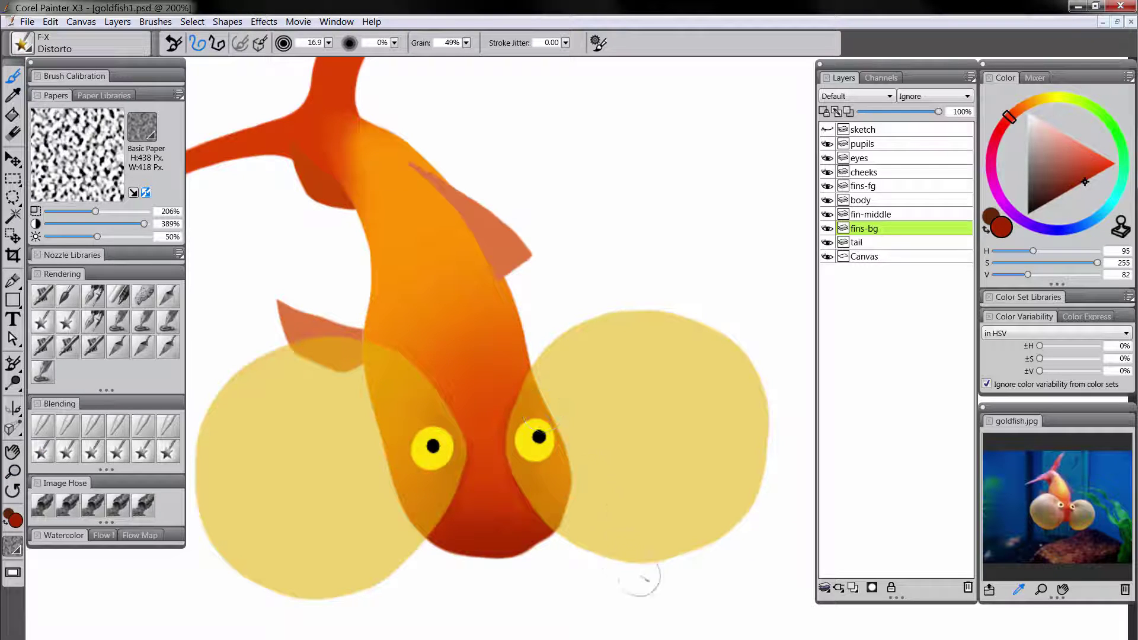
On the body layer, reshape the head's outline around the eyes with the Pinch brush at sizes 18.2 to 20.7
left_click(881, 200)
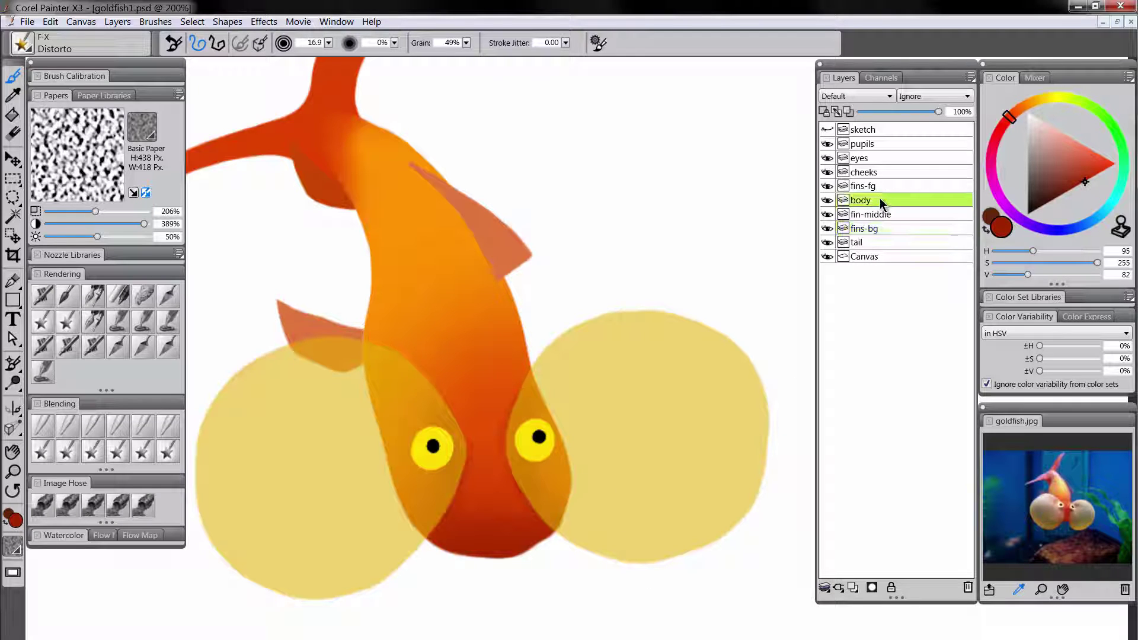
left_click(91, 461)
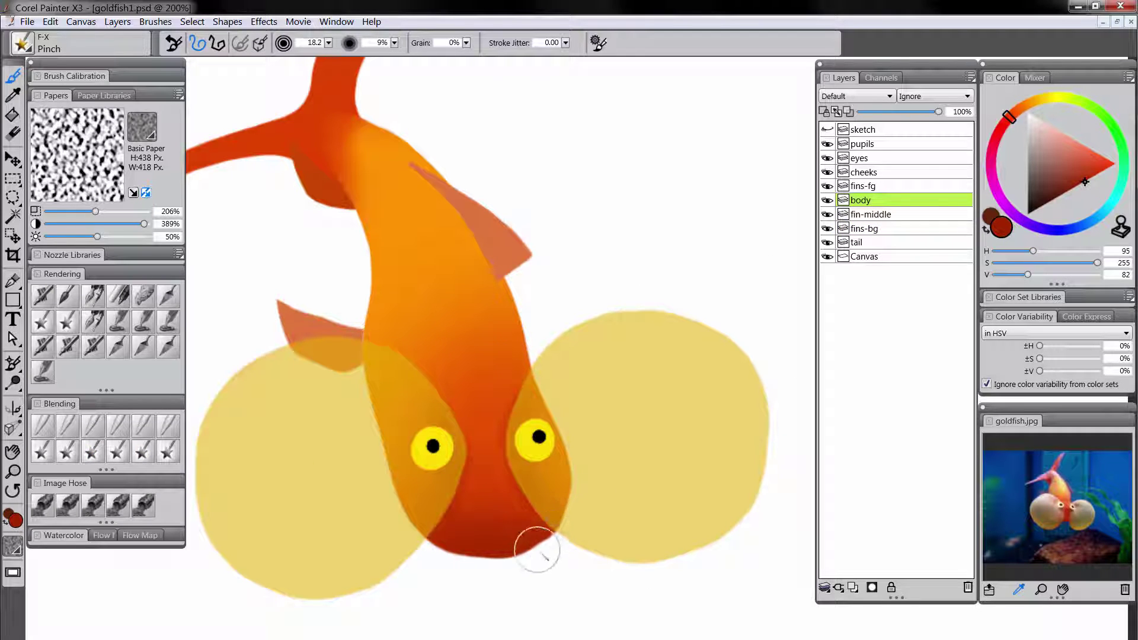
mouse_move(537, 550)
left_mouse_down()
mouse_move(567, 507)
mouse_move(563, 464)
left_mouse_up()
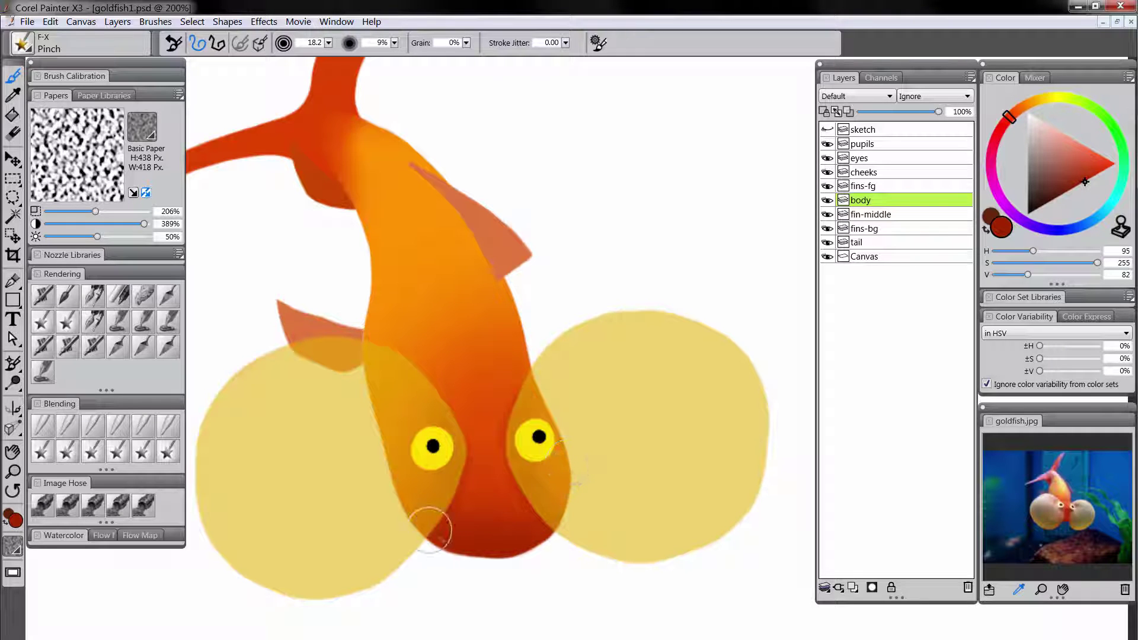
mouse_move(430, 530)
left_mouse_down()
mouse_move(466, 551)
mouse_move(579, 559)
left_mouse_up()
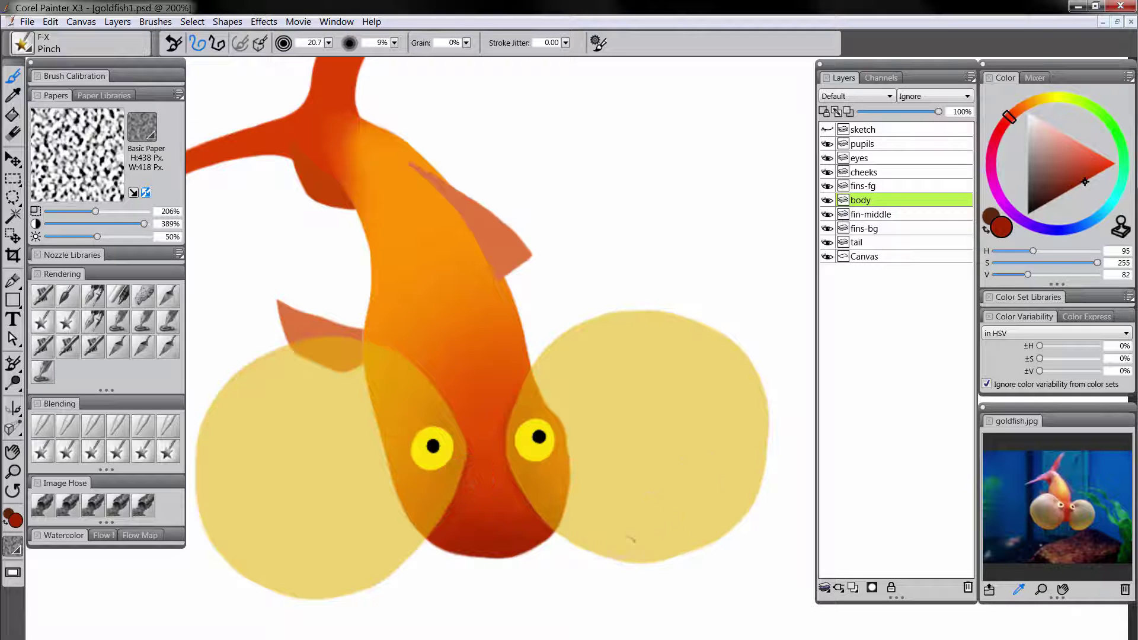
Make the fins translucent by setting layer opacity to 72% for fin-middle, 57% for fins-fg and 56% for fins-bg
left_click(14, 472)
left_click(523, 462, "alt")
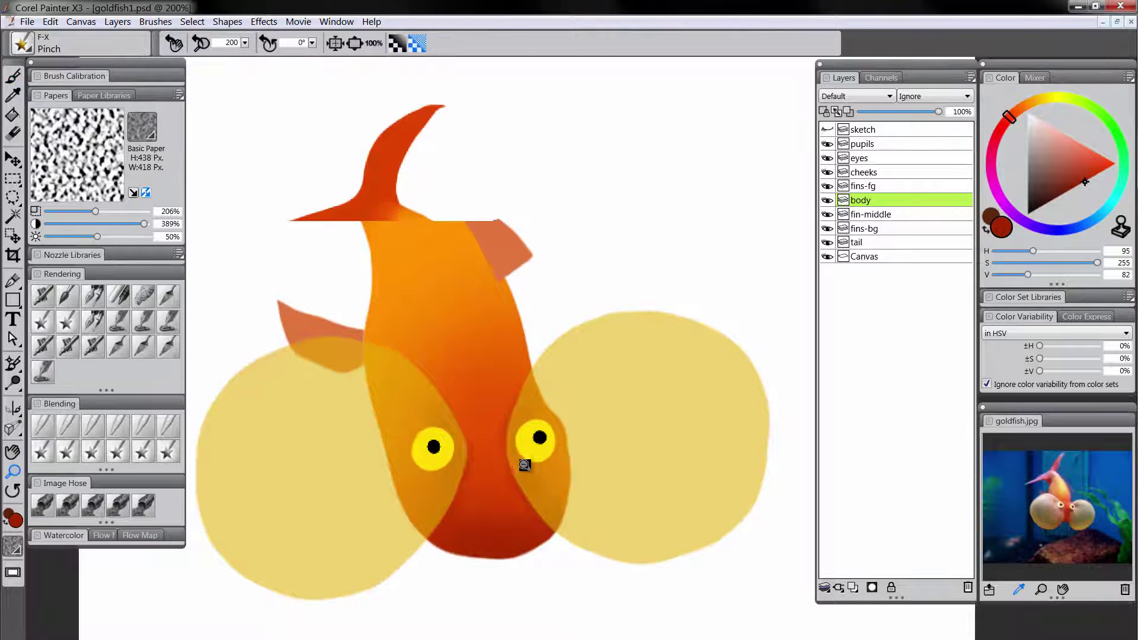
left_click(537, 485, "alt")
left_click_drag(546, 501, 508, 521)
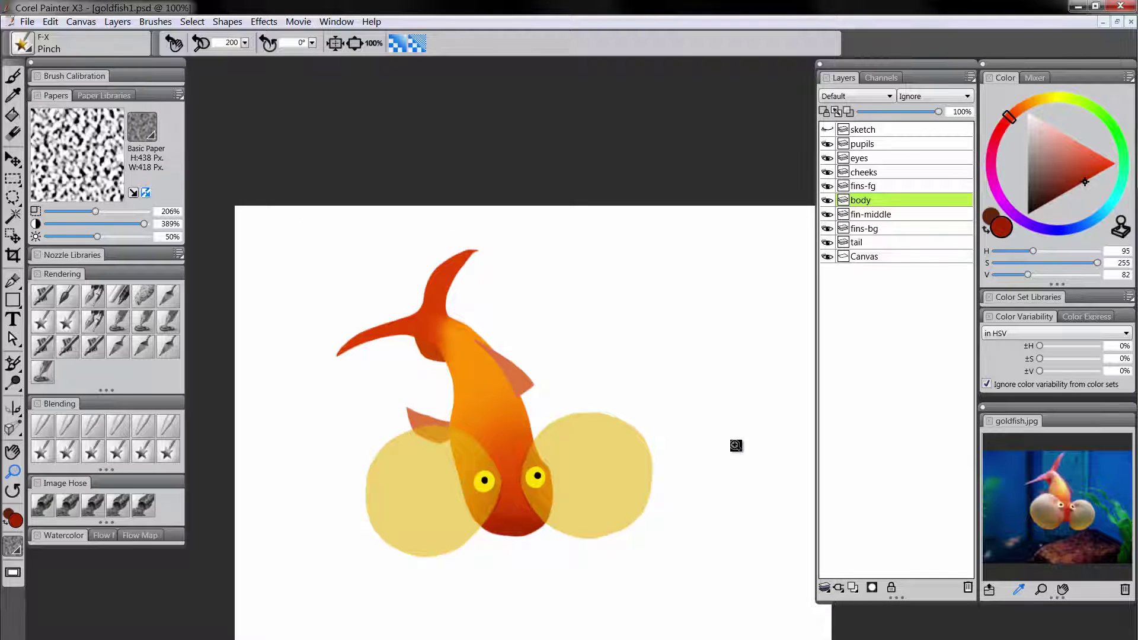
left_click(577, 468)
left_click_drag(571, 488, 601, 478)
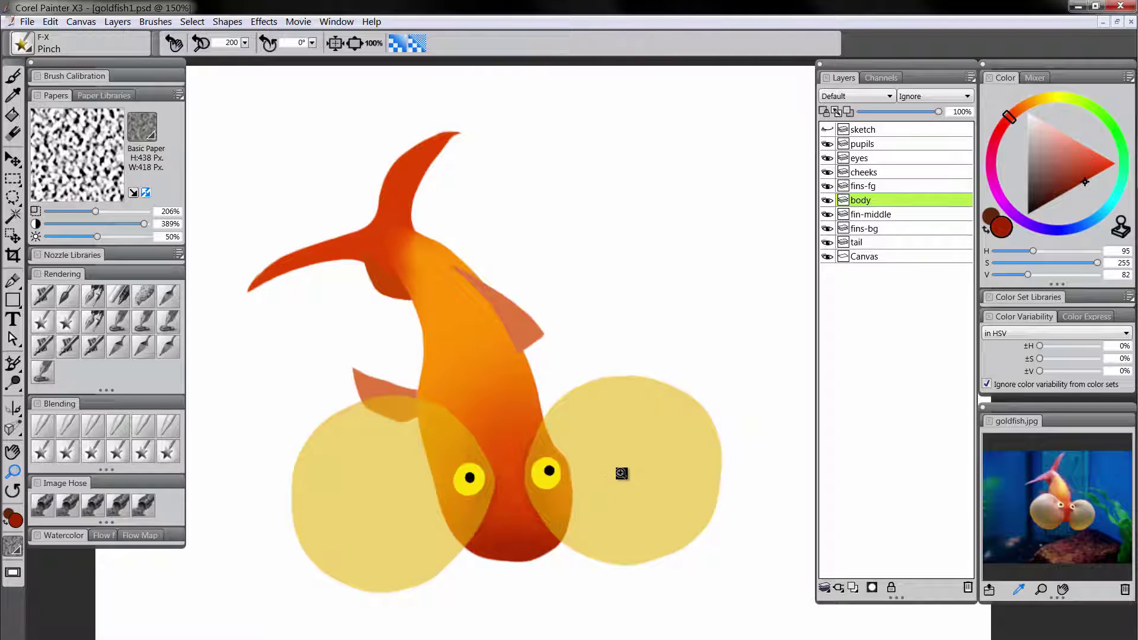
left_click(894, 214)
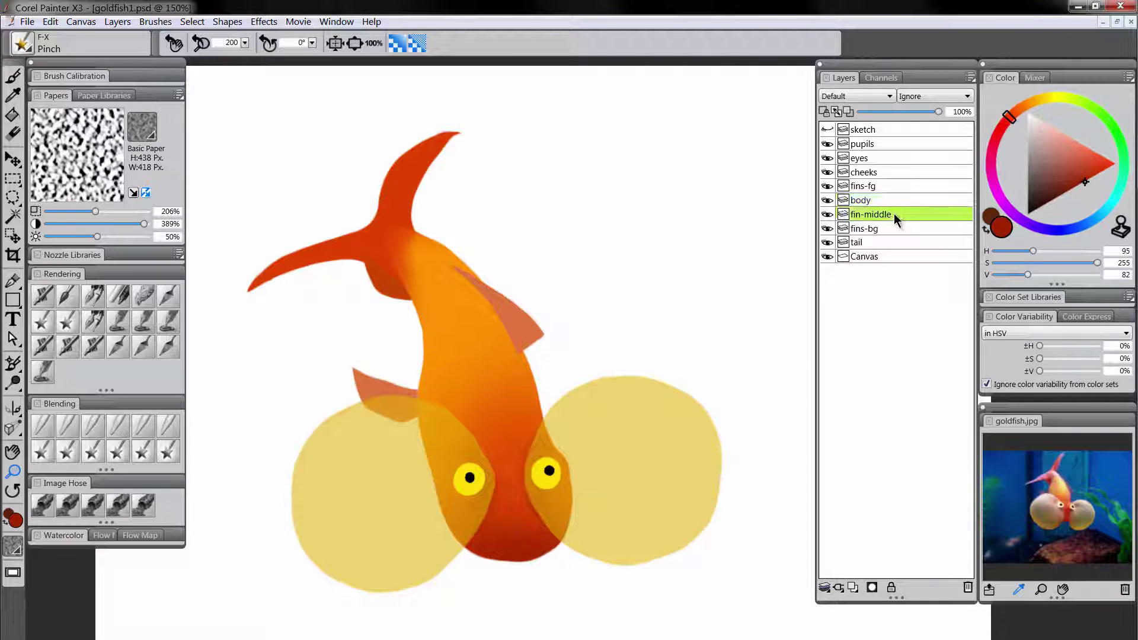
left_click_drag(939, 112, 917, 112)
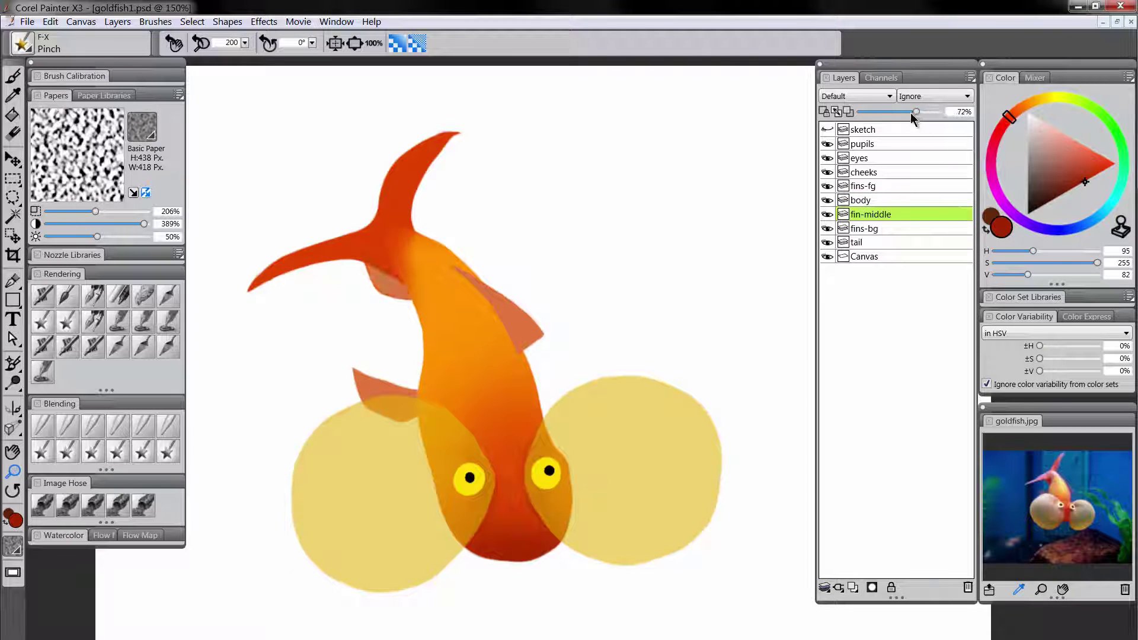
left_click(889, 185)
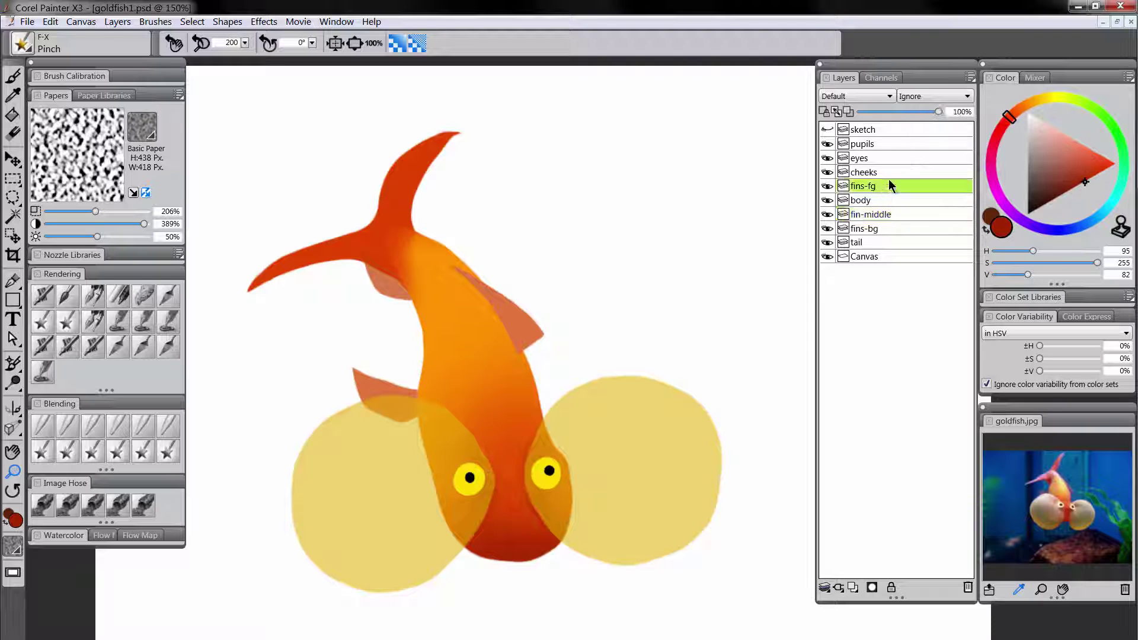
left_click(905, 112)
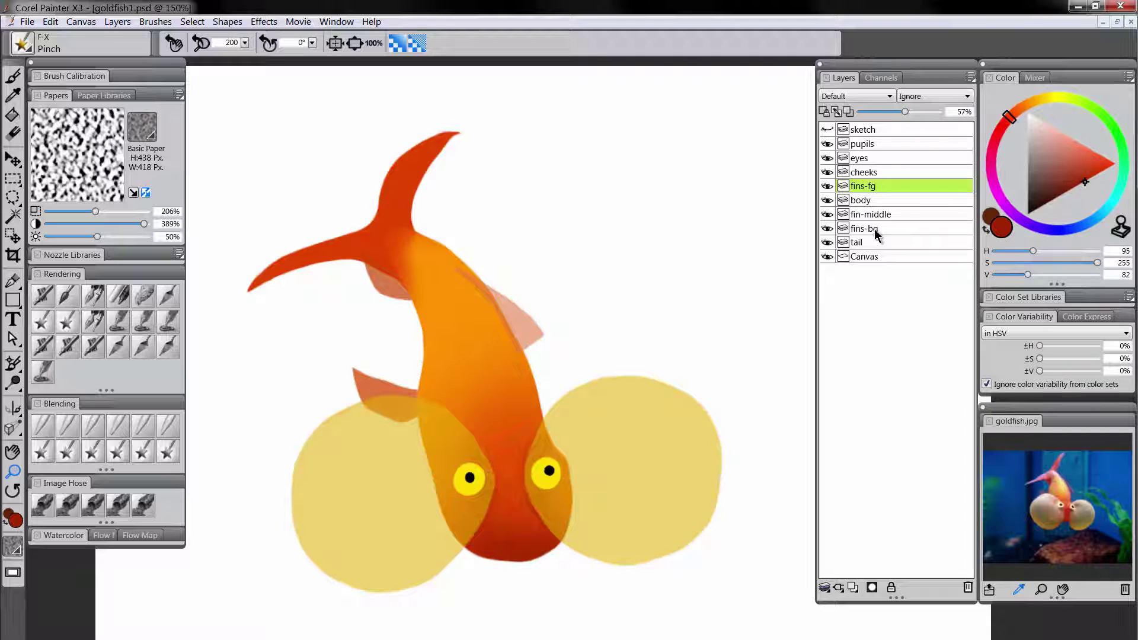
left_click(876, 229)
left_click(905, 112)
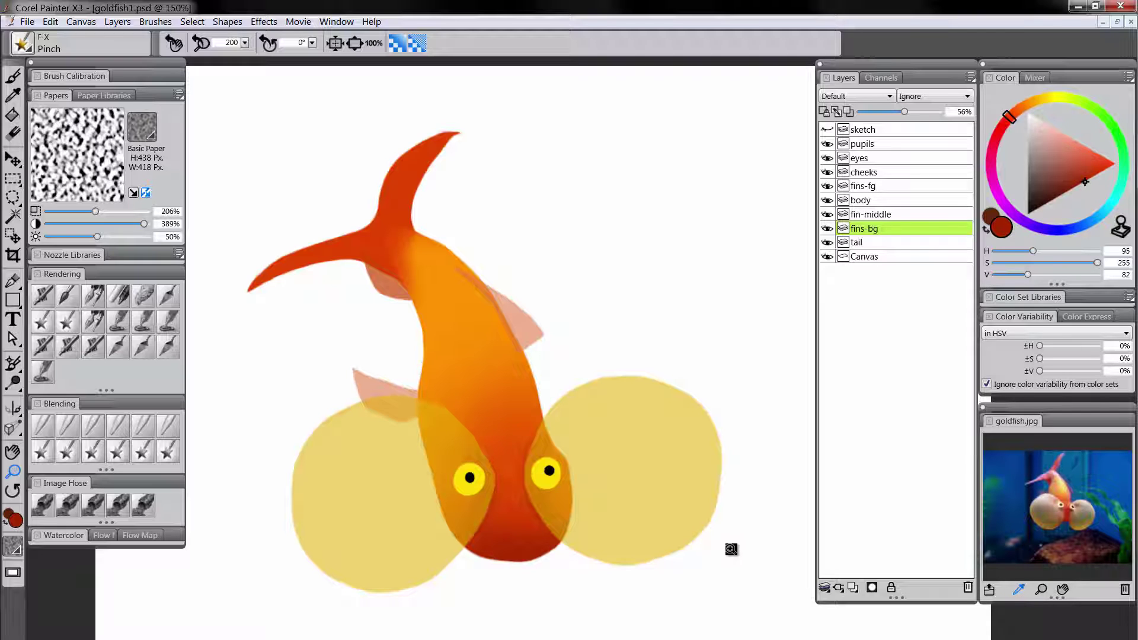
On the eyes layer, brighten the centers of both eyes with the Digital Airbrush in pale cream (H 120, S 255, V 244)
left_click(876, 157)
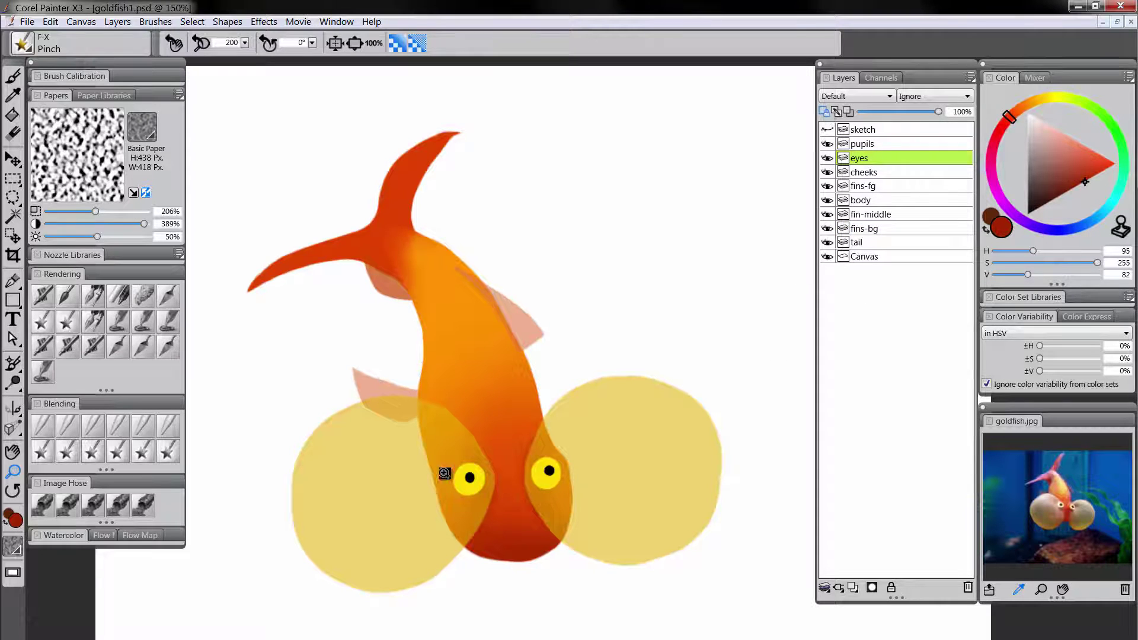
left_click(41, 298)
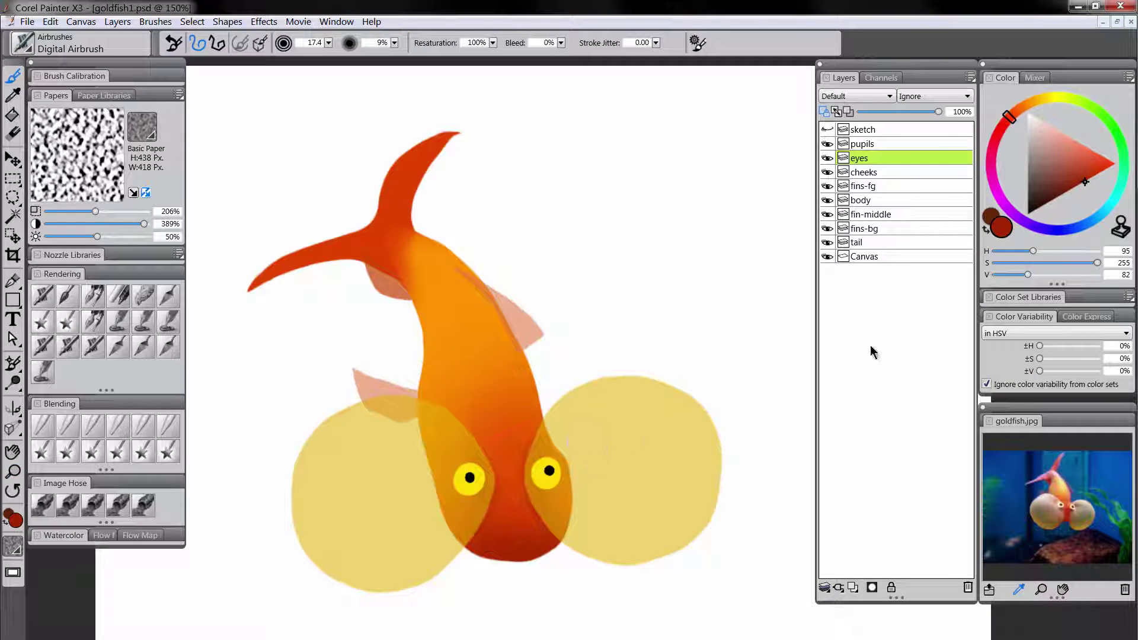
left_click_drag(1038, 140, 1031, 83)
left_click(1045, 98)
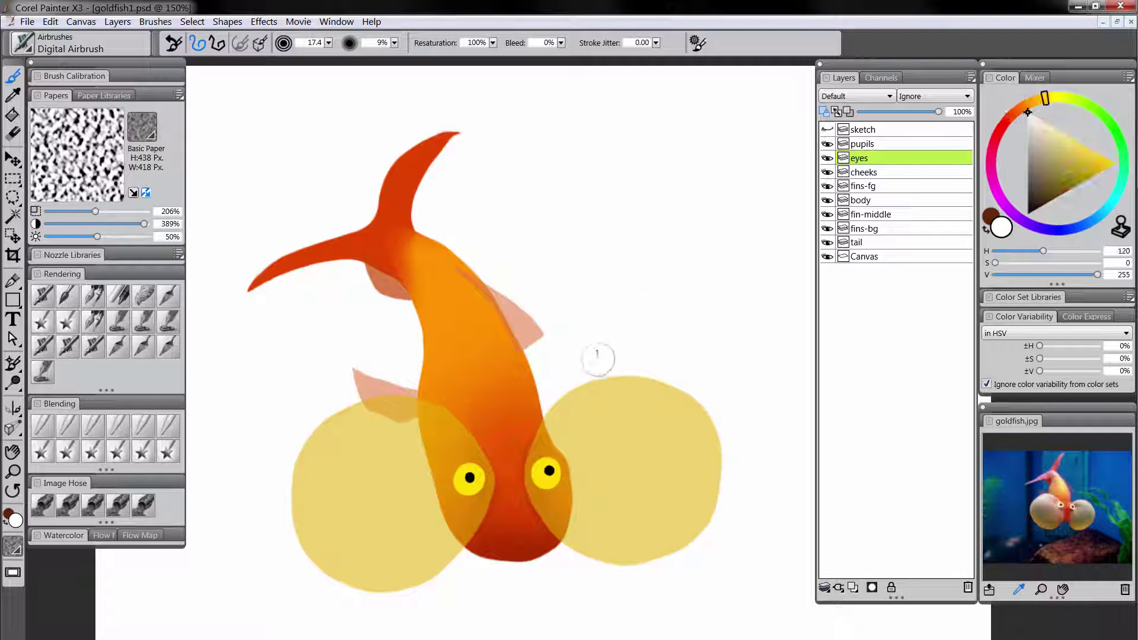
left_click(1064, 133)
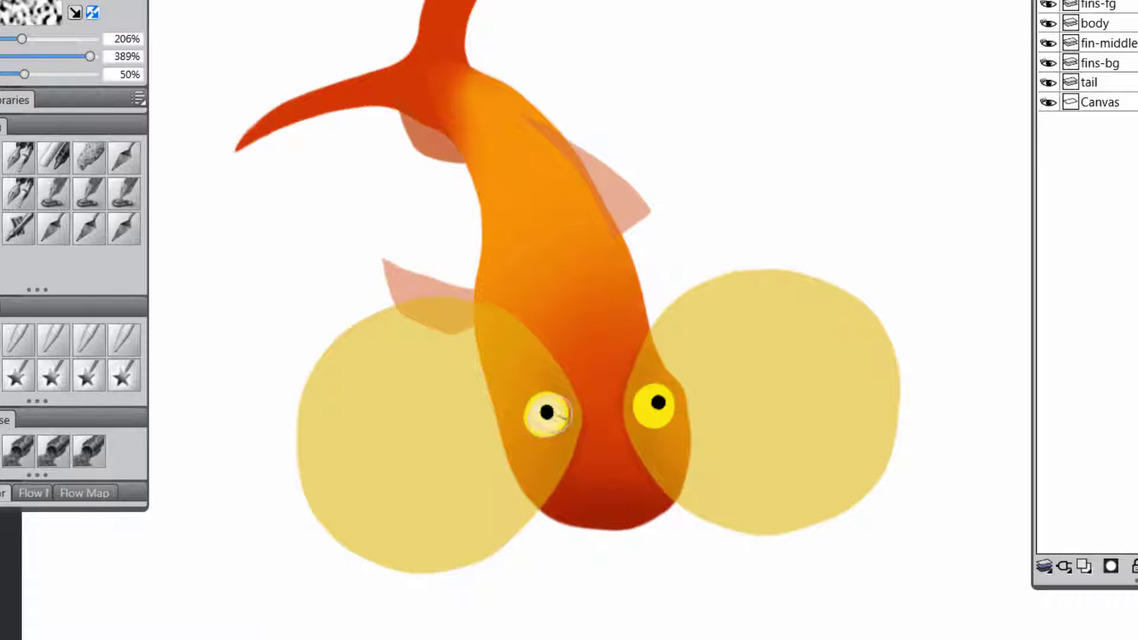
left_click(651, 405)
left_click_drag(651, 405, 661, 403)
left_click(547, 413)
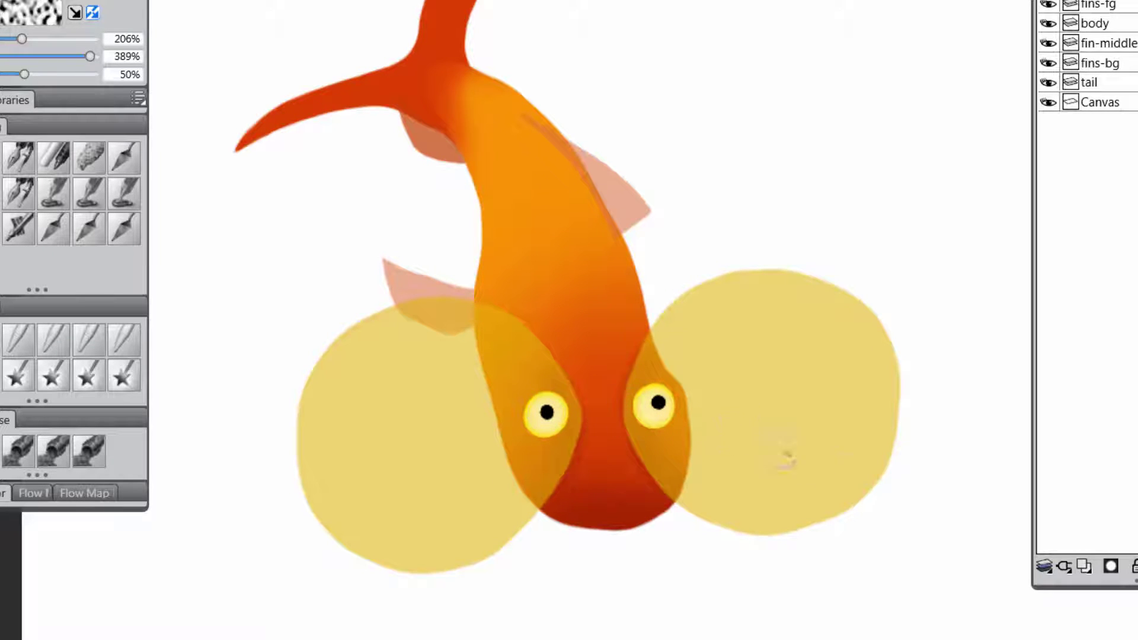
left_click(546, 417)
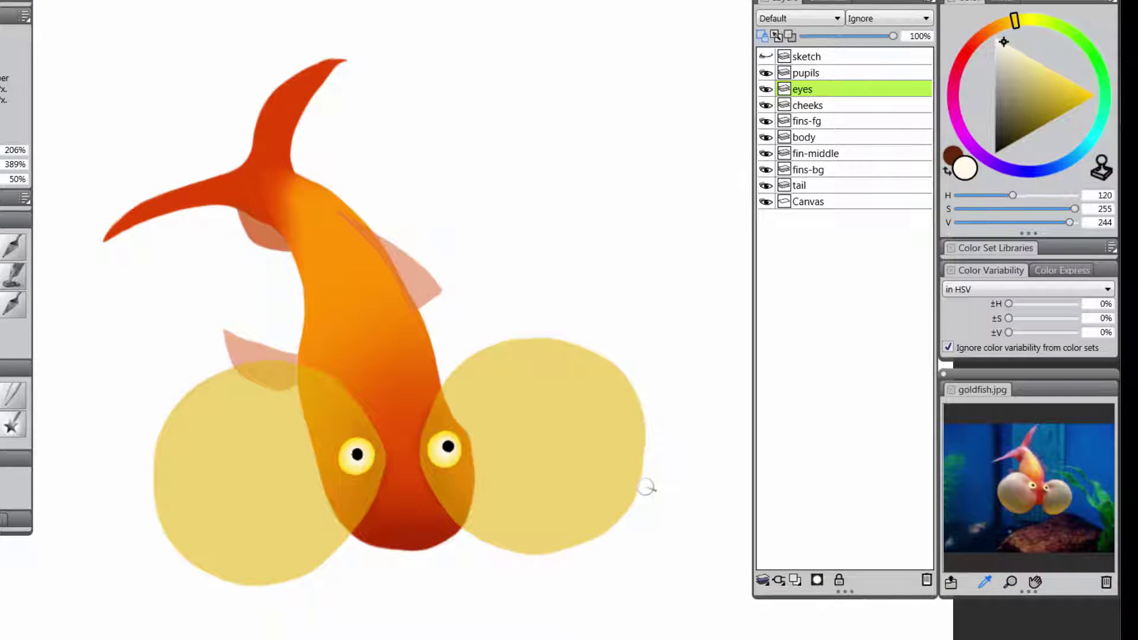
Tint the pupils dark brown (H 102, S 255, V 33) on the pupils layer with the Digital Airbrush
left_click(828, 76)
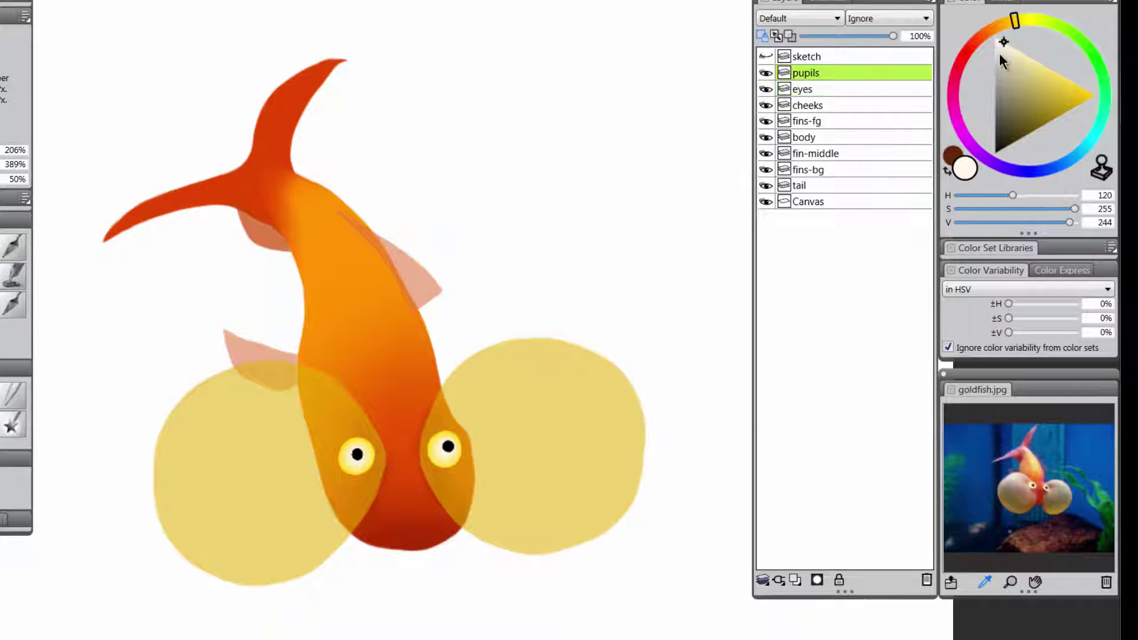
left_click(985, 34)
left_click(1022, 139)
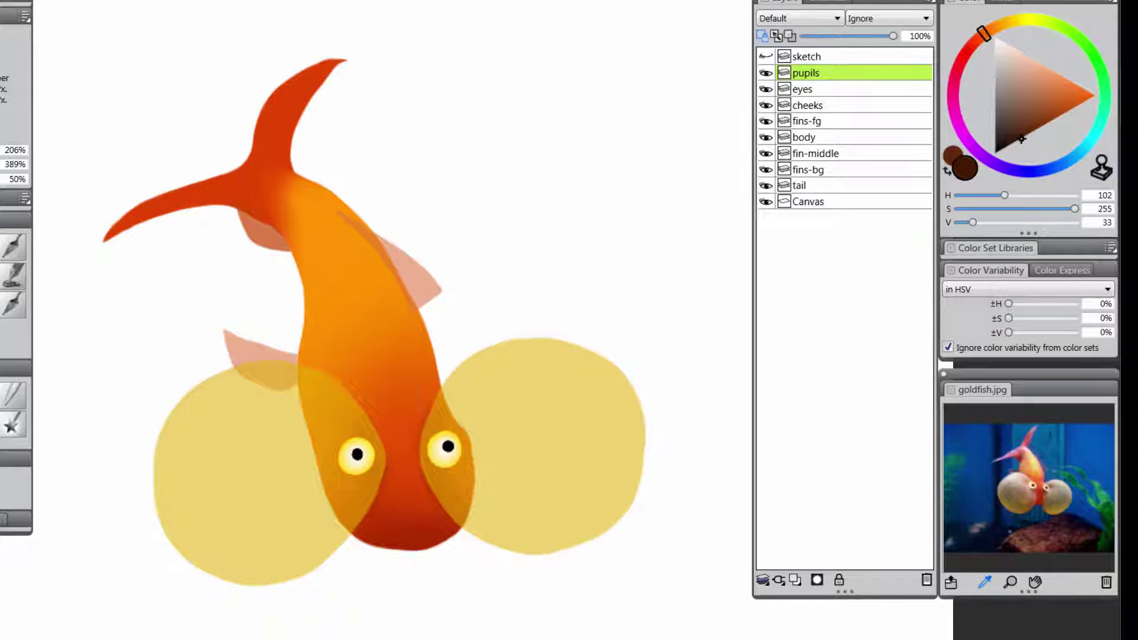
left_click_drag(525, 481, 486, 475)
key("ctrl+z")
Add a new layer named eyes-sh directly beneath the eyes layer
left_click(797, 578)
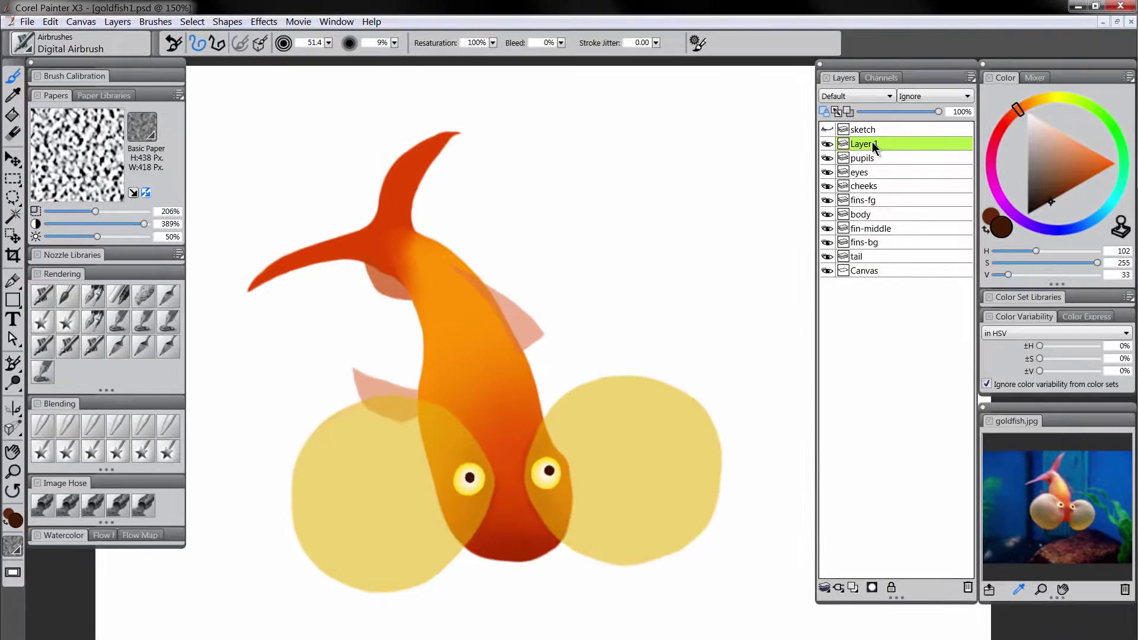
left_click_drag(876, 177, 874, 180)
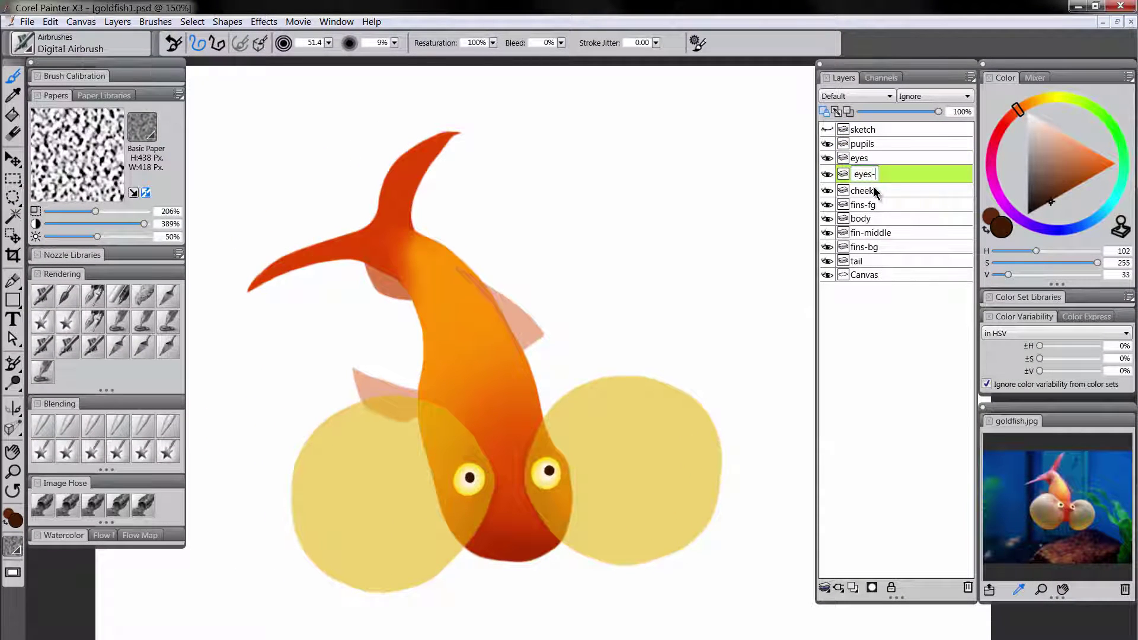
key("Return")
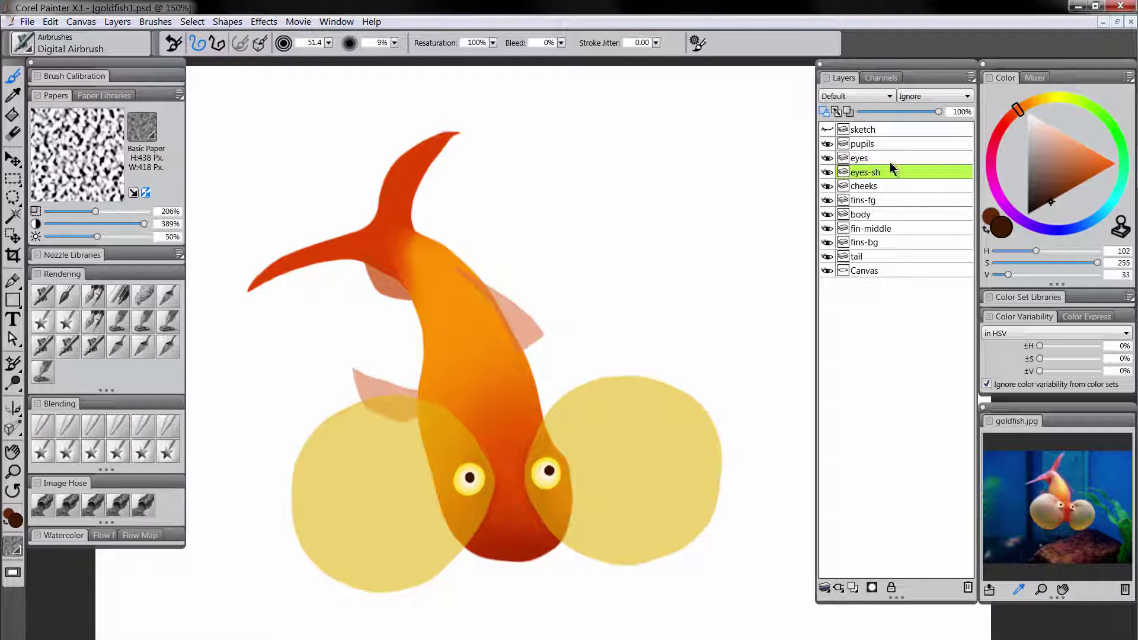
left_click(828, 129)
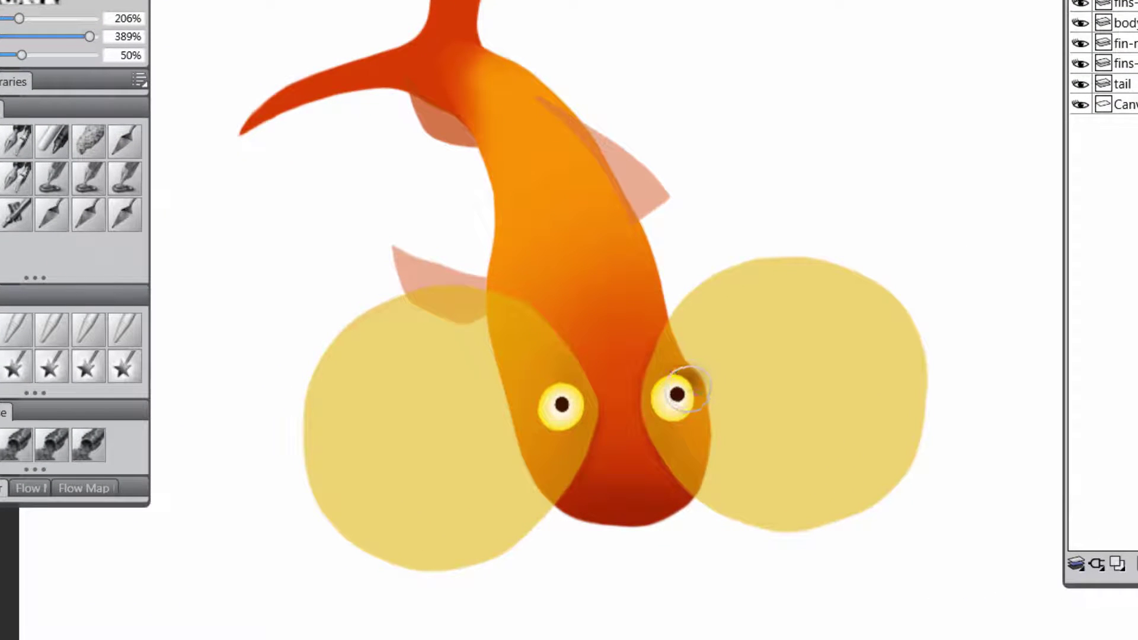
Airbrush soft dark brown (H 102, S 255, V 33) shadows around both eyes on the eyes-sh layer at size 16.1
mouse_move(691, 398)
left_mouse_down()
mouse_move(724, 390)
mouse_move(711, 410)
mouse_move(662, 411)
mouse_move(684, 404)
left_mouse_up()
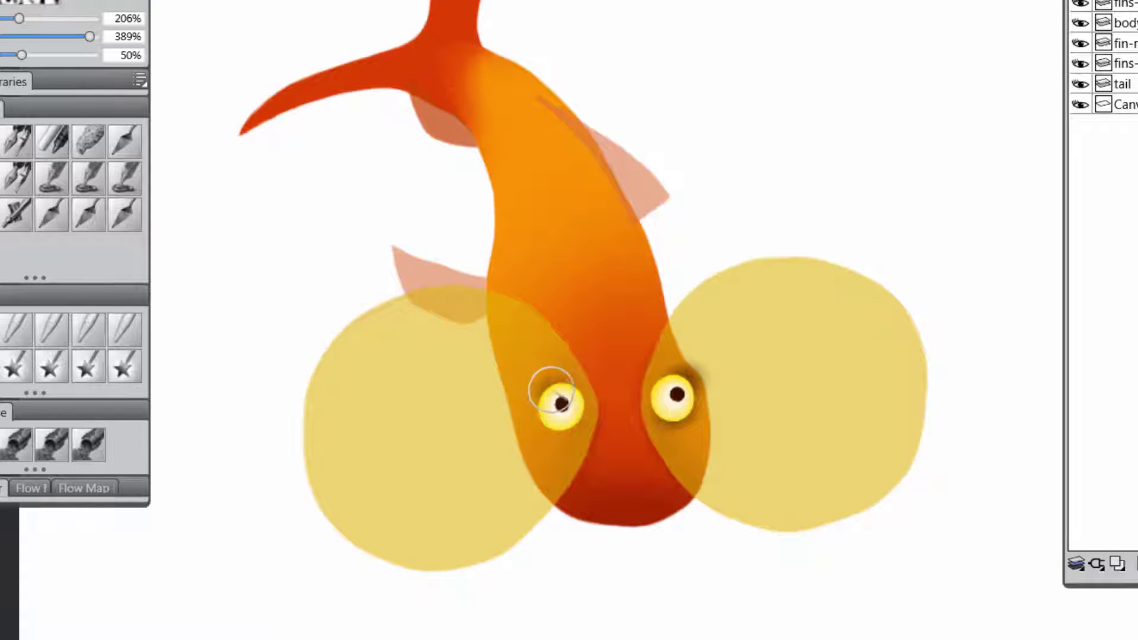
mouse_move(549, 401)
left_mouse_down()
mouse_move(578, 410)
mouse_move(548, 434)
mouse_move(569, 431)
left_mouse_up()
mouse_move(643, 425)
left_mouse_down()
mouse_move(661, 432)
mouse_move(703, 406)
left_mouse_up()
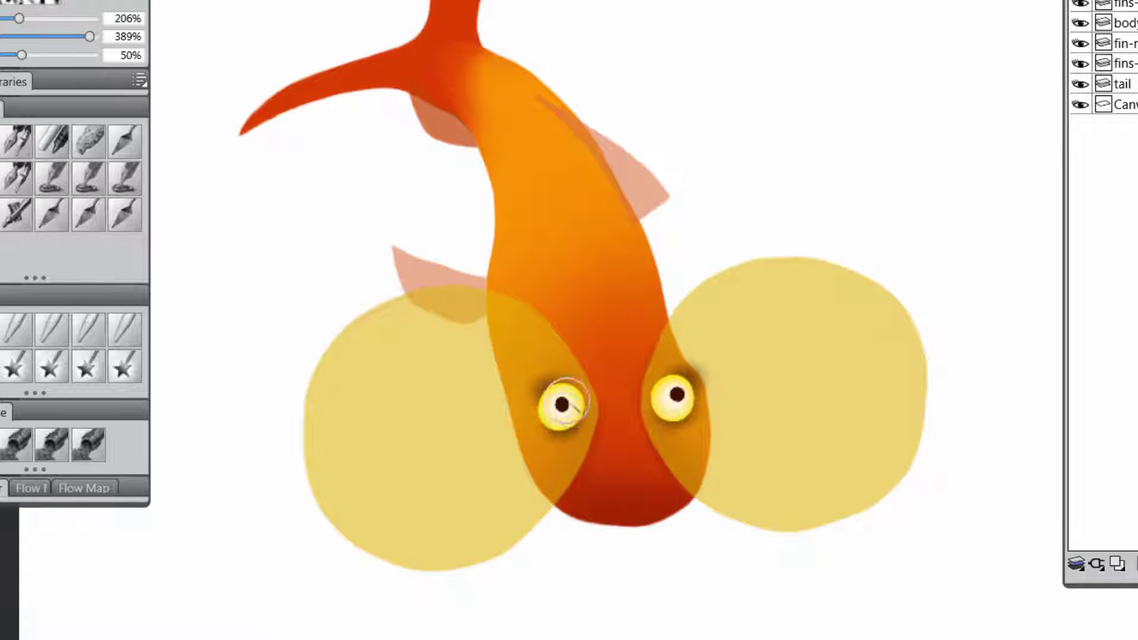
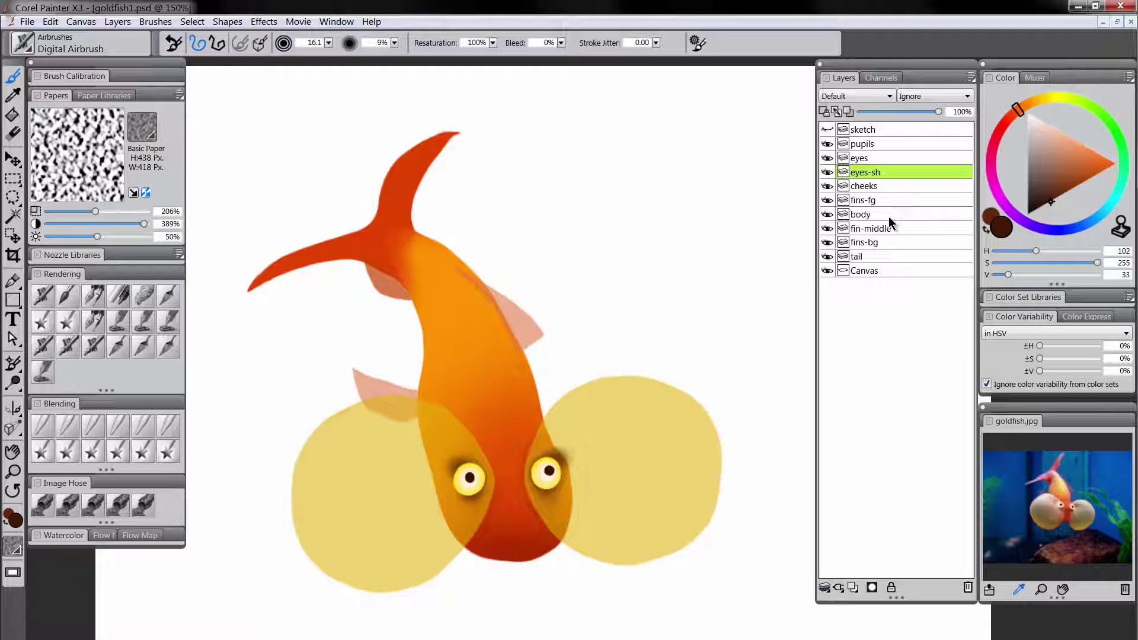
Set the cheeks layer's opacity to 100% and add a layer mask to it
left_click(875, 188)
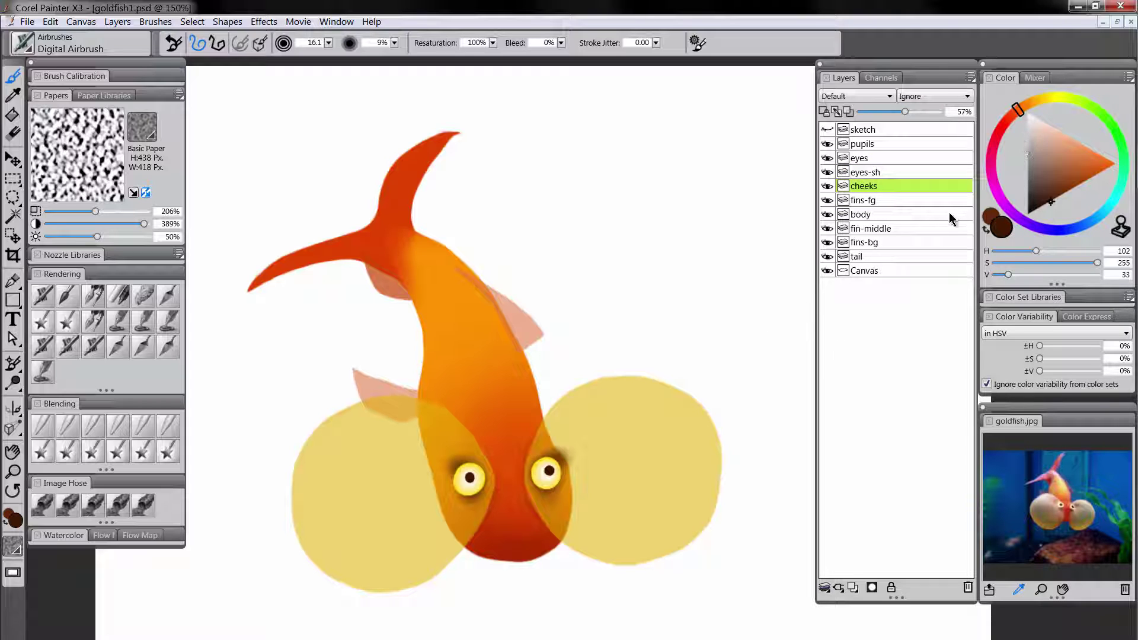
left_click(925, 113)
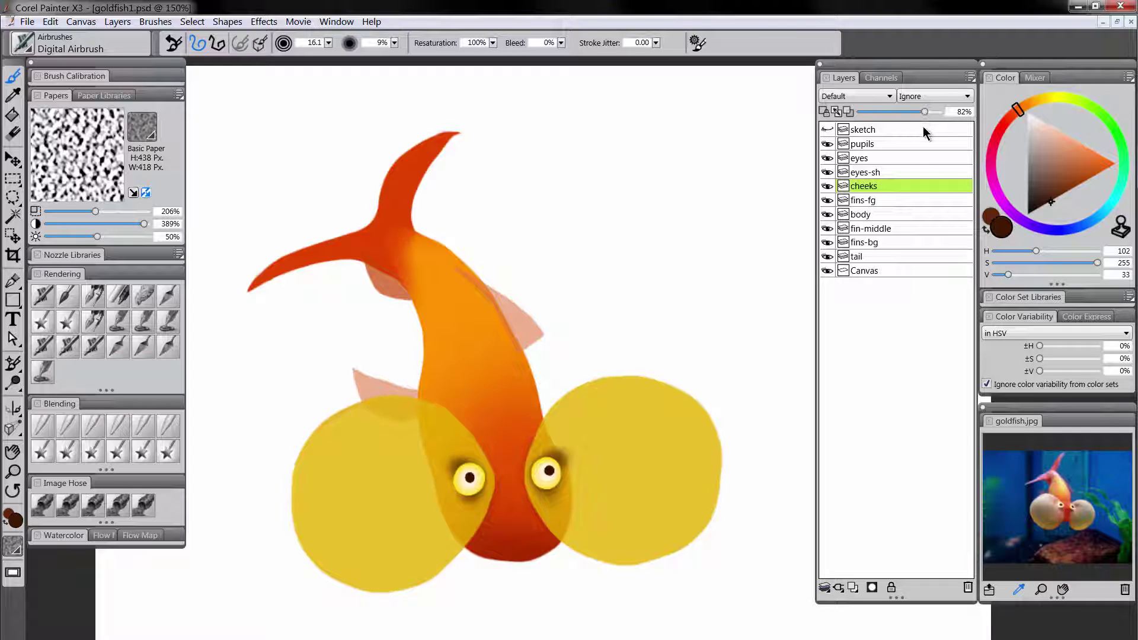
left_click_drag(926, 112, 952, 118)
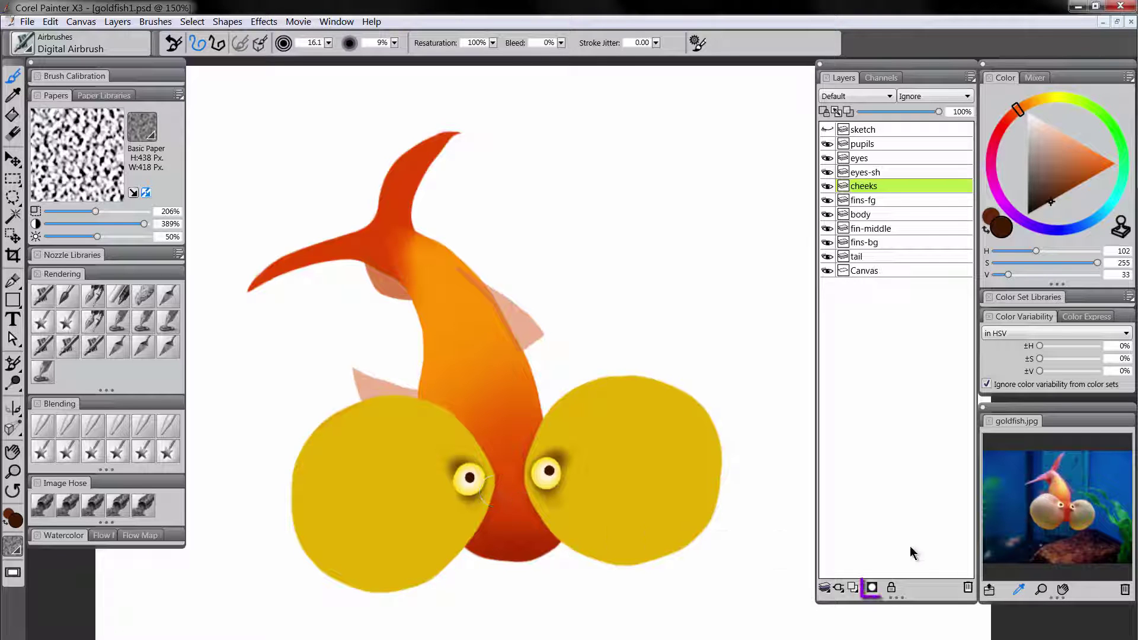
left_click(873, 588)
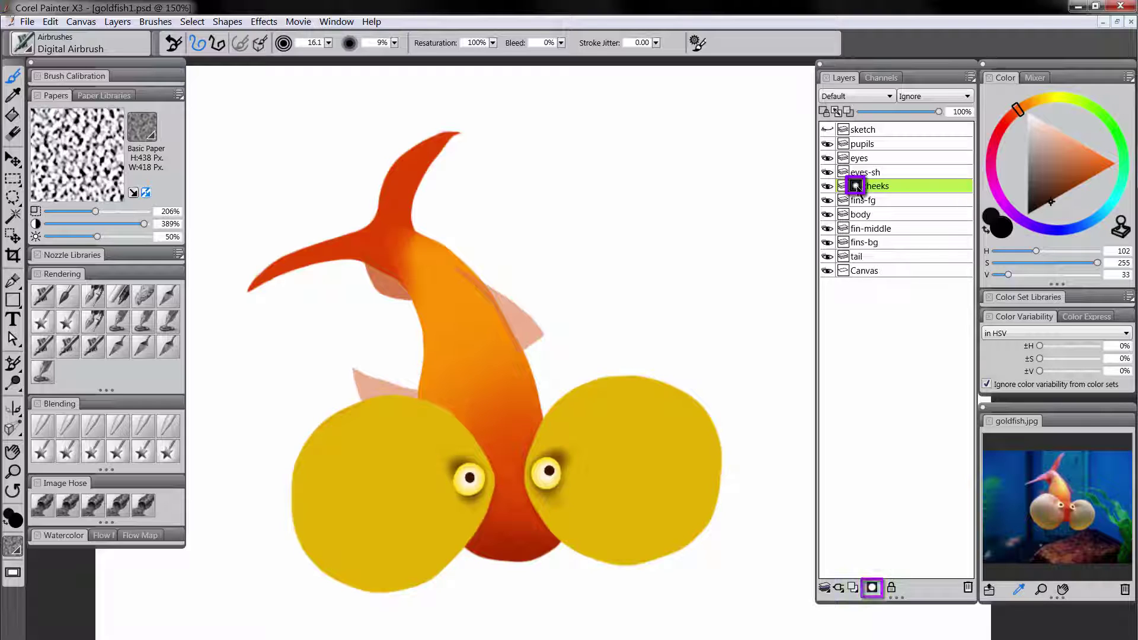
Paint the cheeks mask in black with the Digital Airbrush at size 61.8 to make the left cheek's lower area translucent
left_click_drag(1050, 182, 1013, 253)
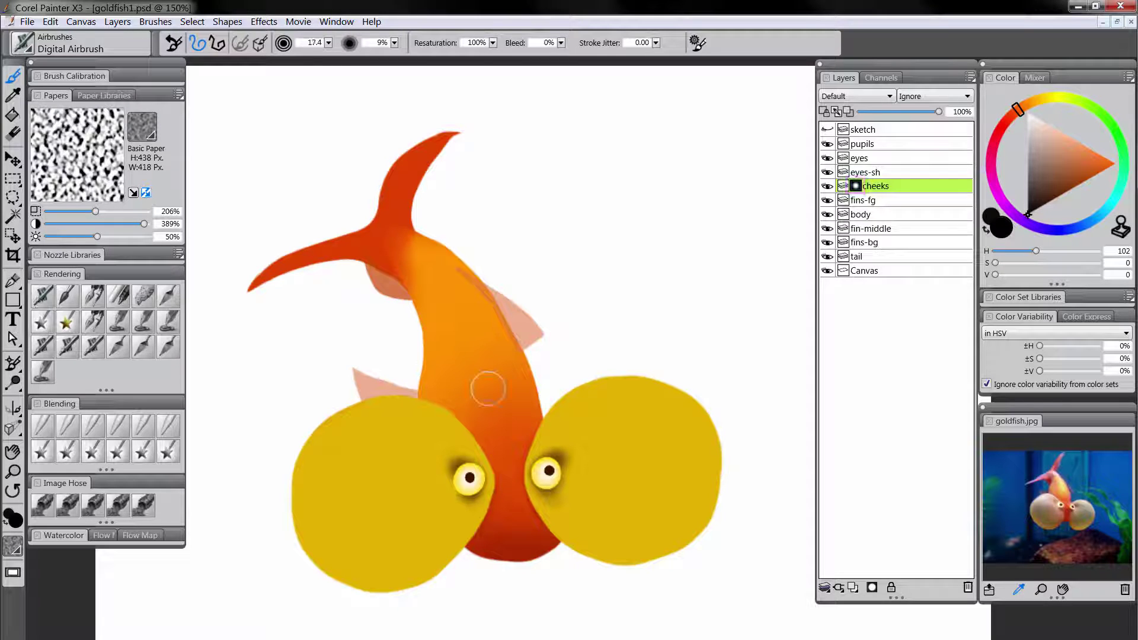
left_click_drag(400, 491, 405, 485)
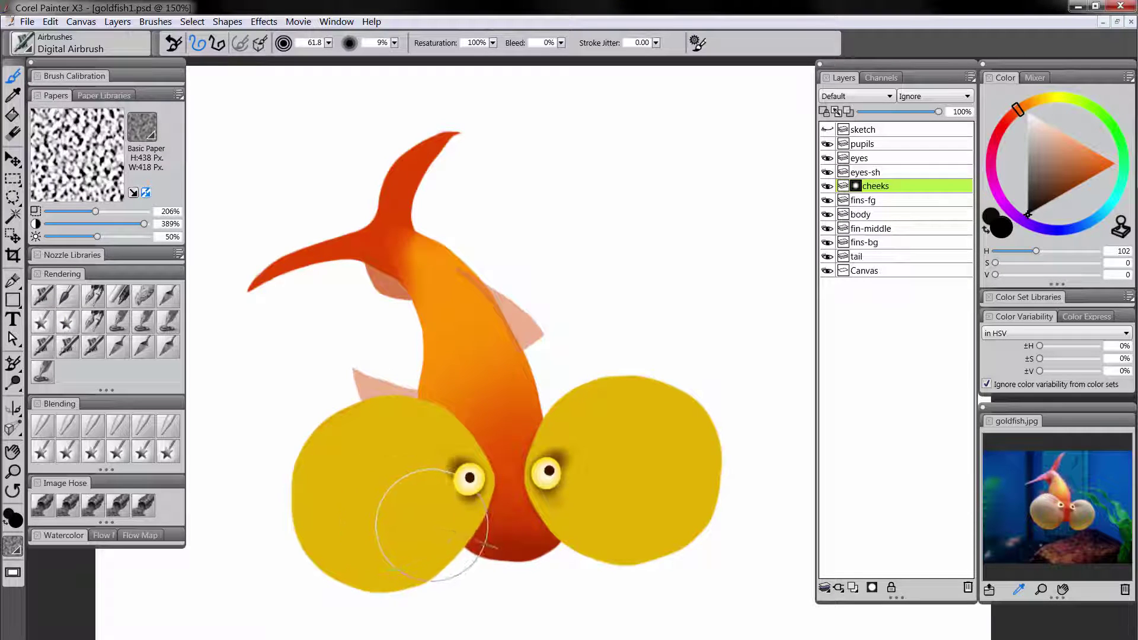
left_click_drag(339, 488, 363, 541)
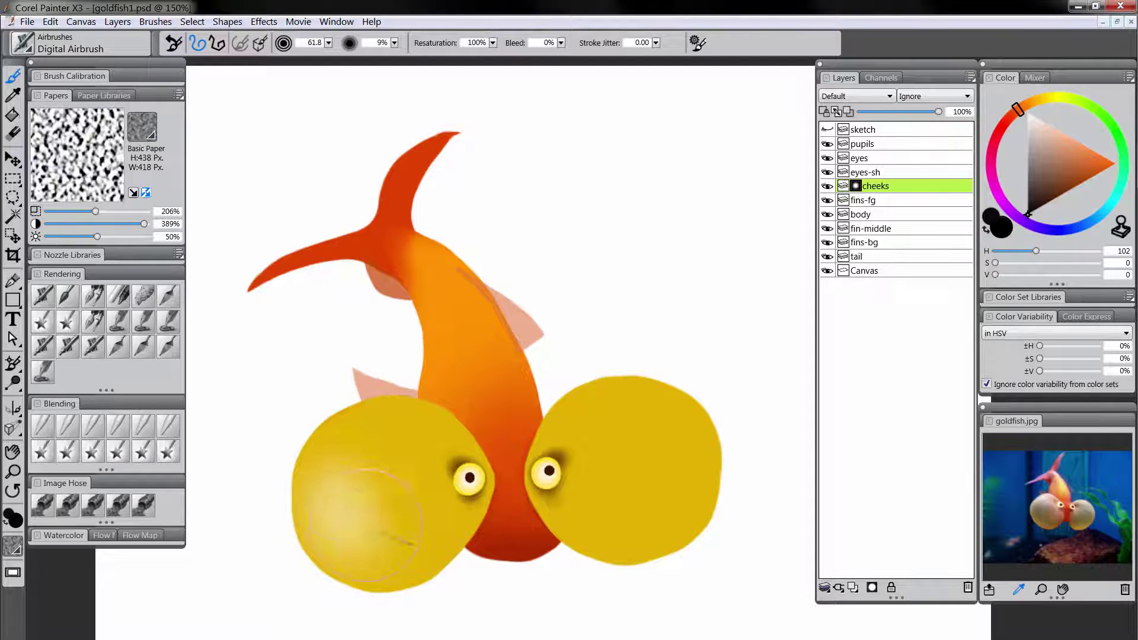
left_click_drag(362, 487, 453, 523)
left_click_drag(355, 549, 449, 534)
mouse_move(332, 489)
left_mouse_down()
mouse_move(460, 551)
mouse_move(521, 557)
left_mouse_up()
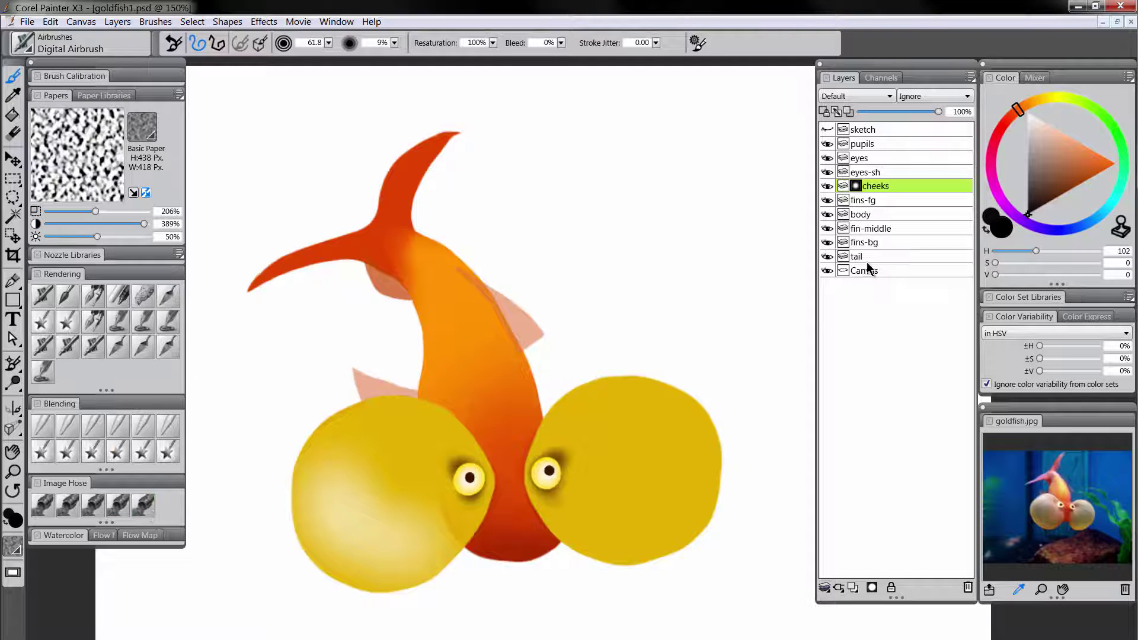
Add a new layer named bg between the tail layer and the Canvas
left_click(854, 588)
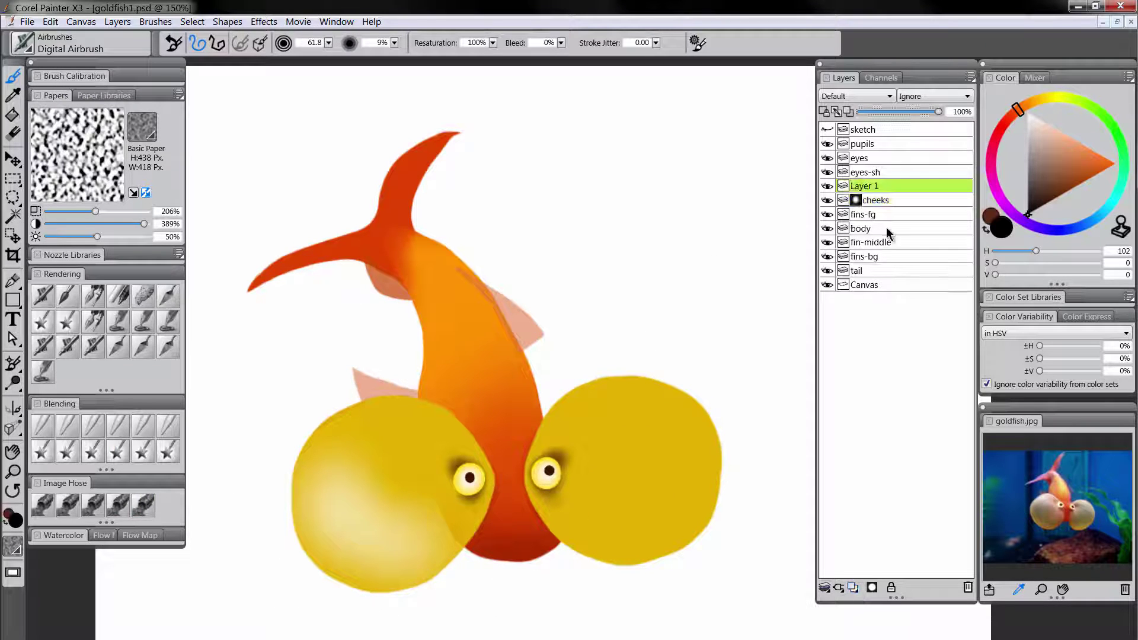
left_click_drag(885, 197, 877, 274)
double_click(878, 274)
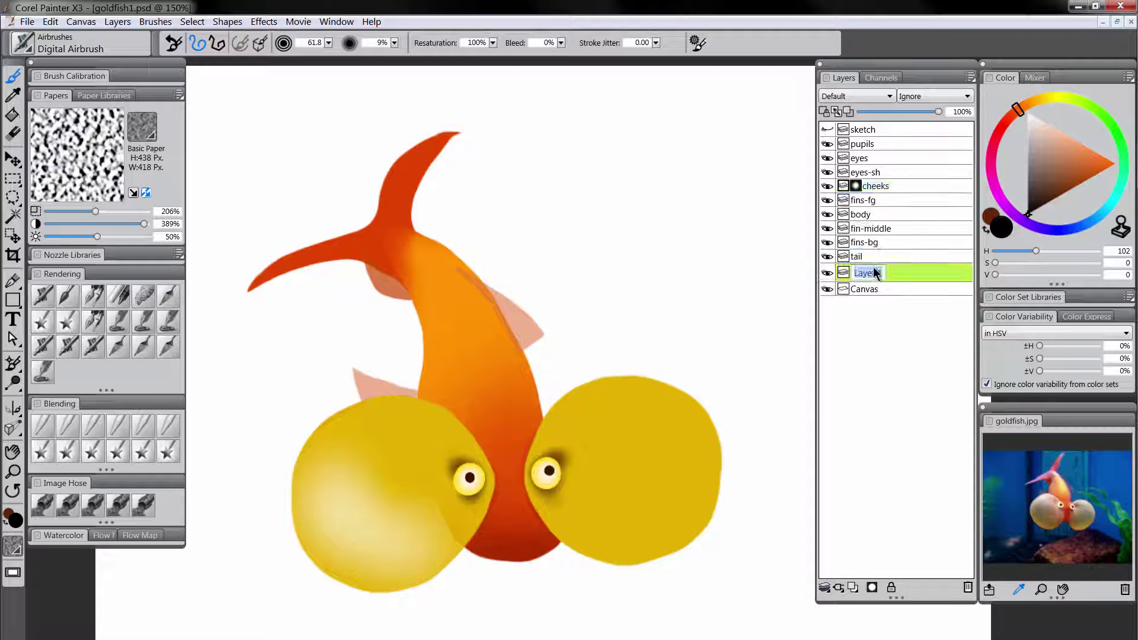
type("bg")
key("Return")
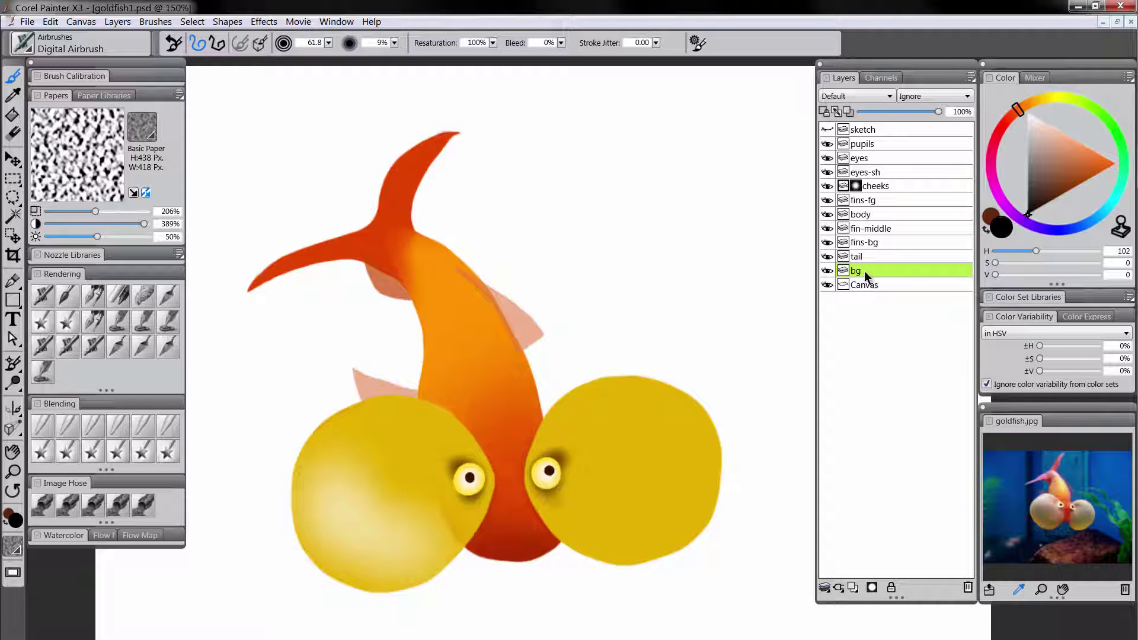
Fill the bg layer with dark blue (H 240, S 143, V 74) using the Paint Bucket
left_click(1080, 226)
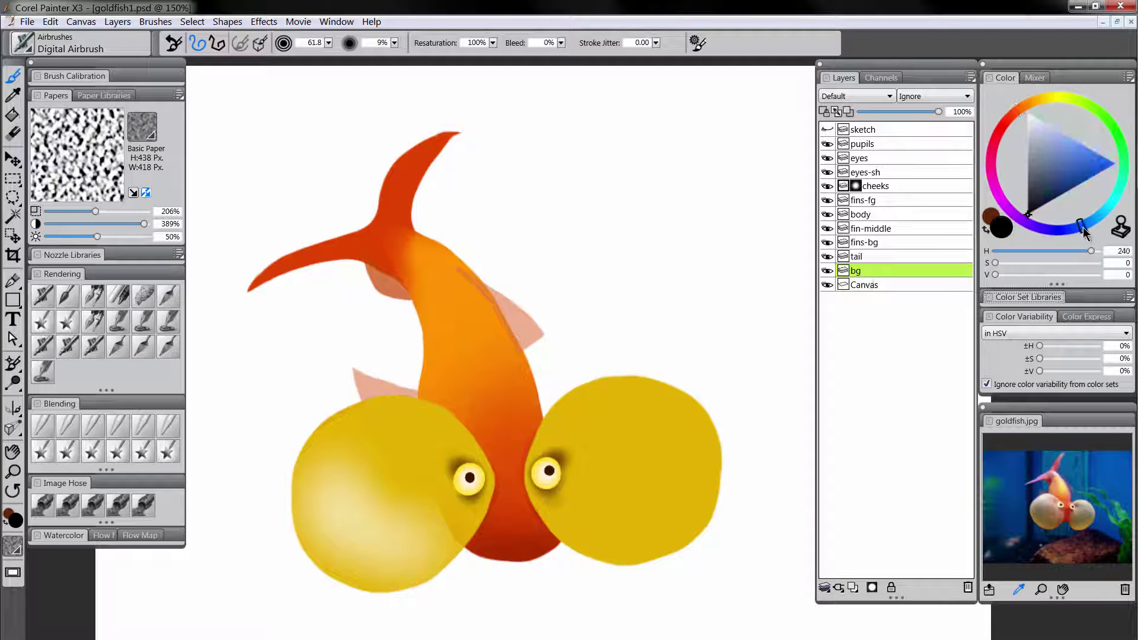
left_click_drag(1048, 194, 1056, 186)
left_click(13, 115)
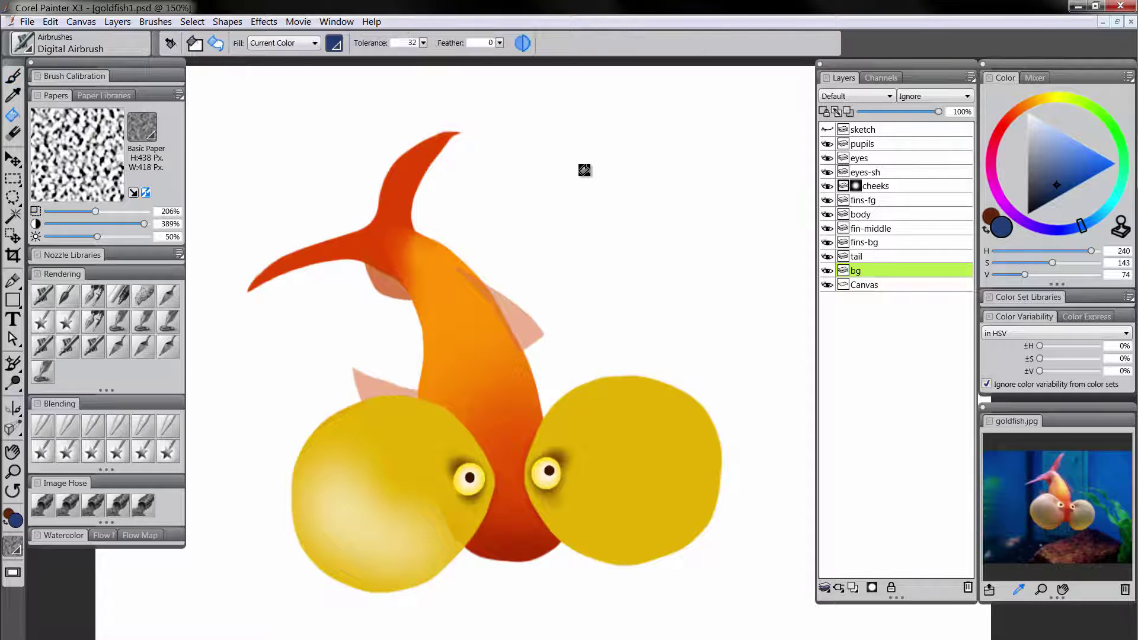
left_click(622, 224)
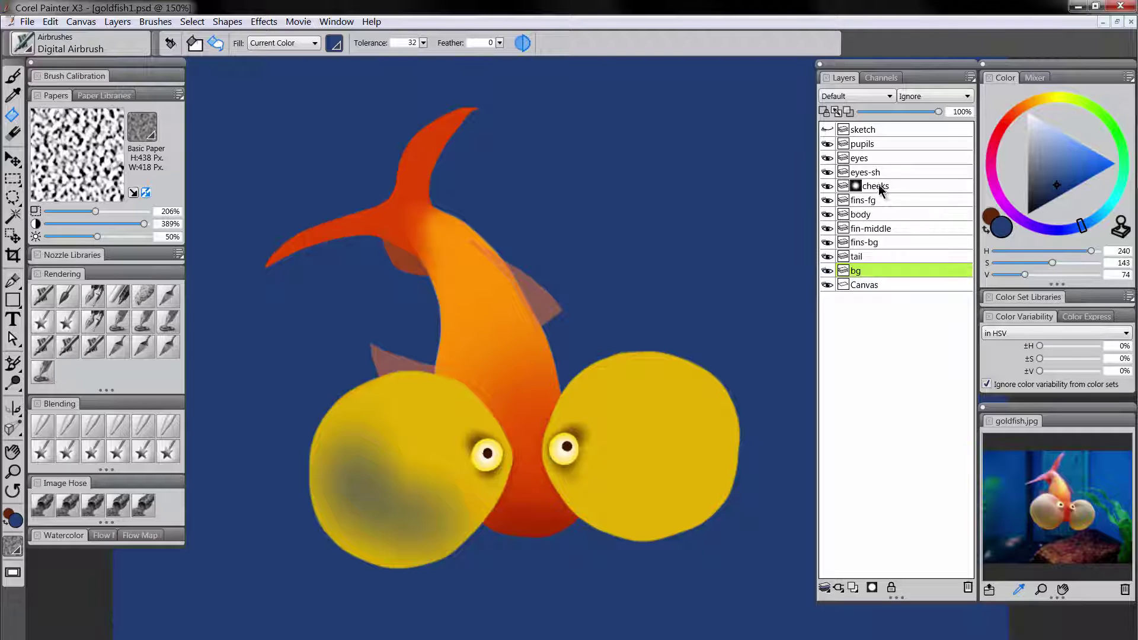
Airbrush black on the cheeks mask at size 70.8 to extend the left cheek's transparency and make the right cheek's lower area translucent
left_click(865, 187)
left_click(857, 186)
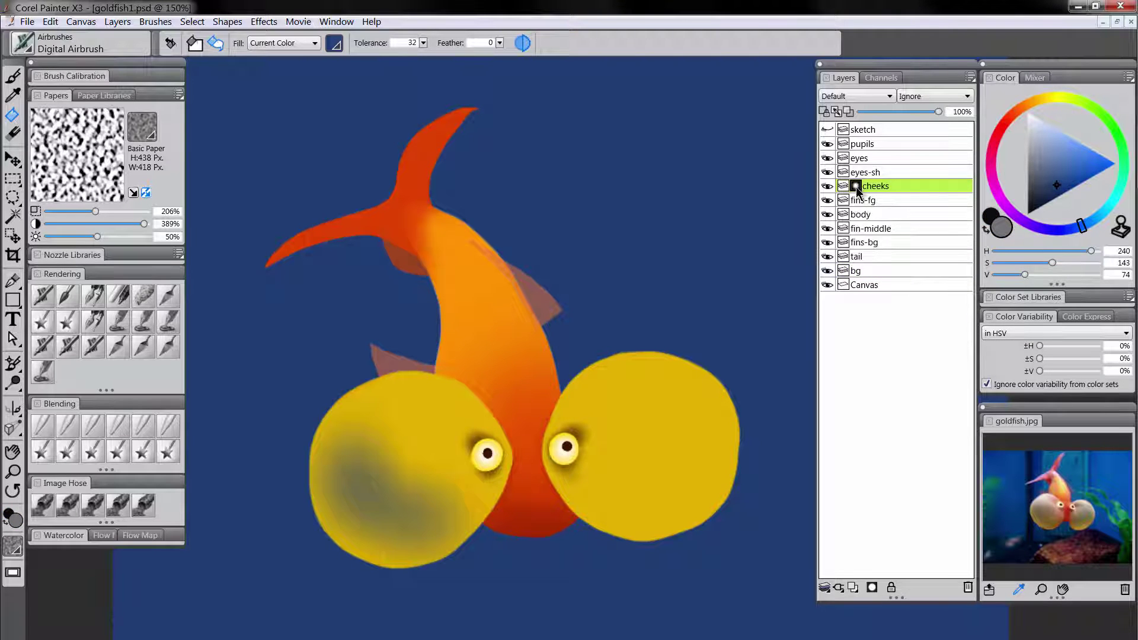
left_click_drag(1065, 188, 1010, 274)
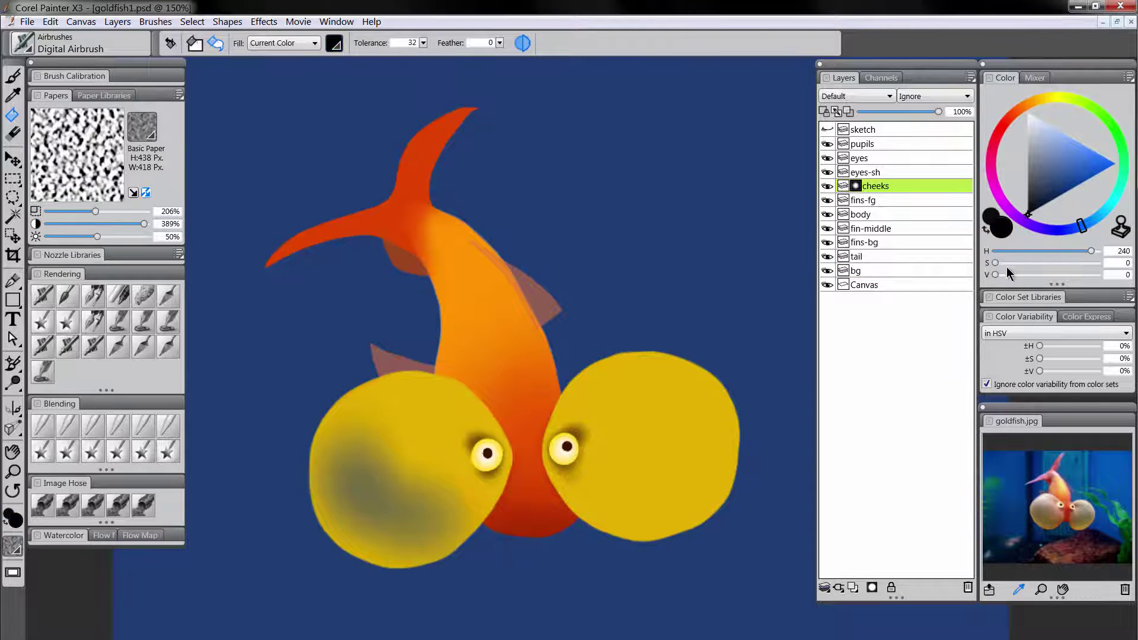
left_click(41, 299)
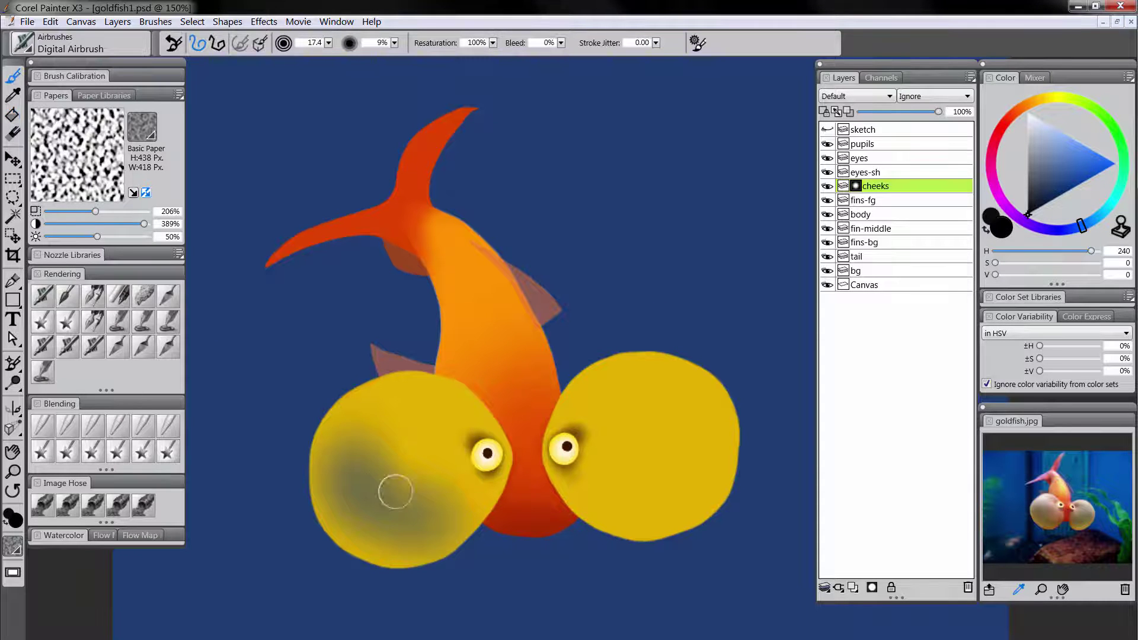
left_click_drag(409, 473, 422, 523)
mouse_move(354, 436)
left_mouse_down()
mouse_move(352, 515)
mouse_move(367, 508)
mouse_move(409, 549)
mouse_move(466, 513)
mouse_move(458, 466)
mouse_move(421, 408)
mouse_move(471, 456)
mouse_move(427, 403)
mouse_move(518, 445)
left_mouse_up()
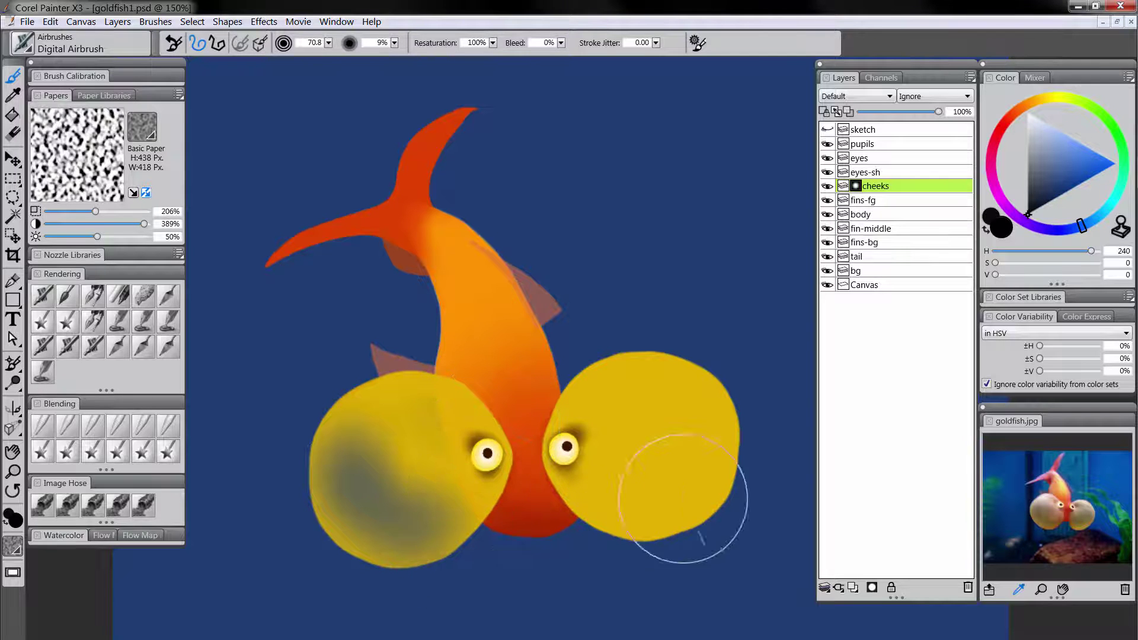
mouse_move(634, 489)
left_mouse_down()
mouse_move(699, 472)
mouse_move(645, 494)
mouse_move(697, 425)
mouse_move(690, 417)
mouse_move(691, 484)
mouse_move(582, 475)
mouse_move(655, 494)
mouse_move(695, 438)
mouse_move(653, 407)
mouse_move(688, 423)
mouse_move(653, 509)
left_mouse_up()
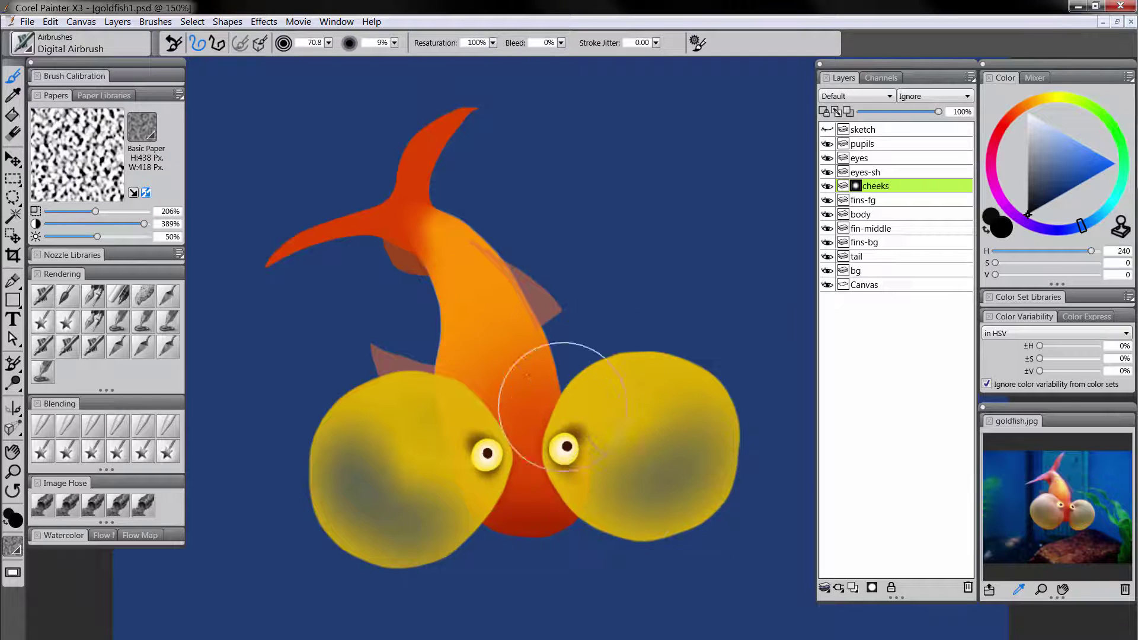
Target the cheeks layer's image, try a pale cream (H 120, S 255, V 242) airbrush highlight atop the right cheek, and undo the stroke
left_click(843, 187)
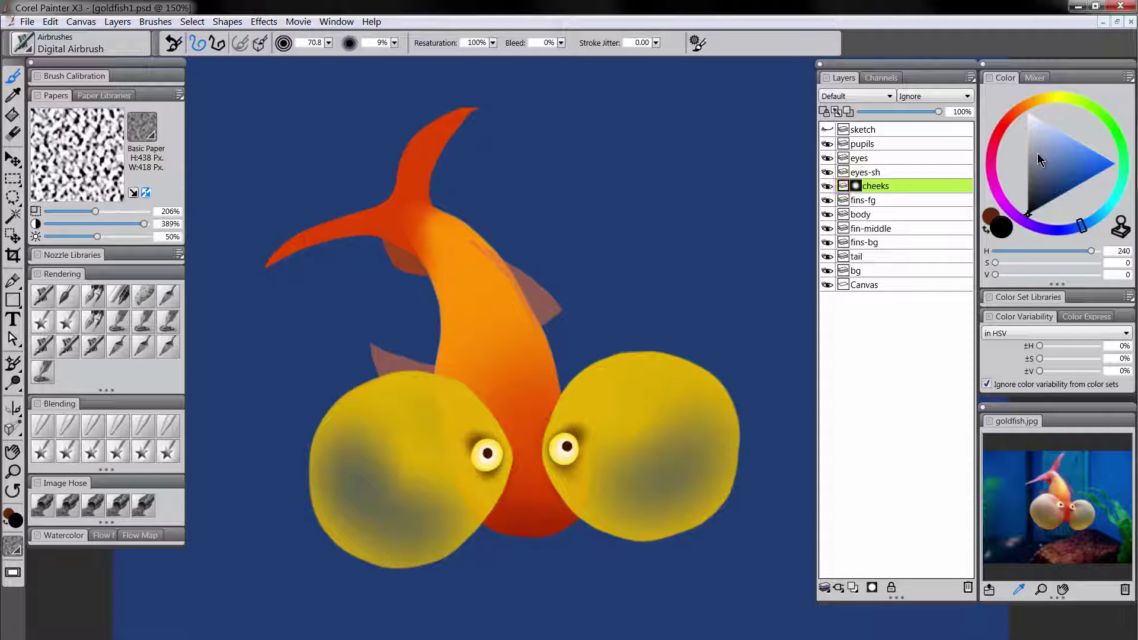
left_click(1048, 99)
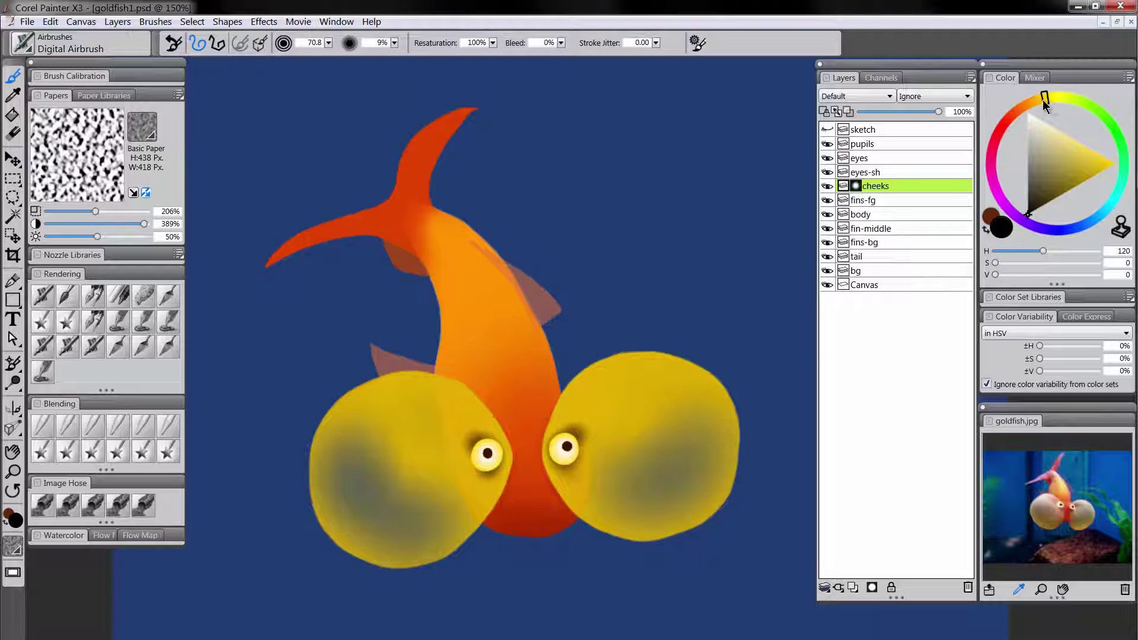
left_click(1038, 118)
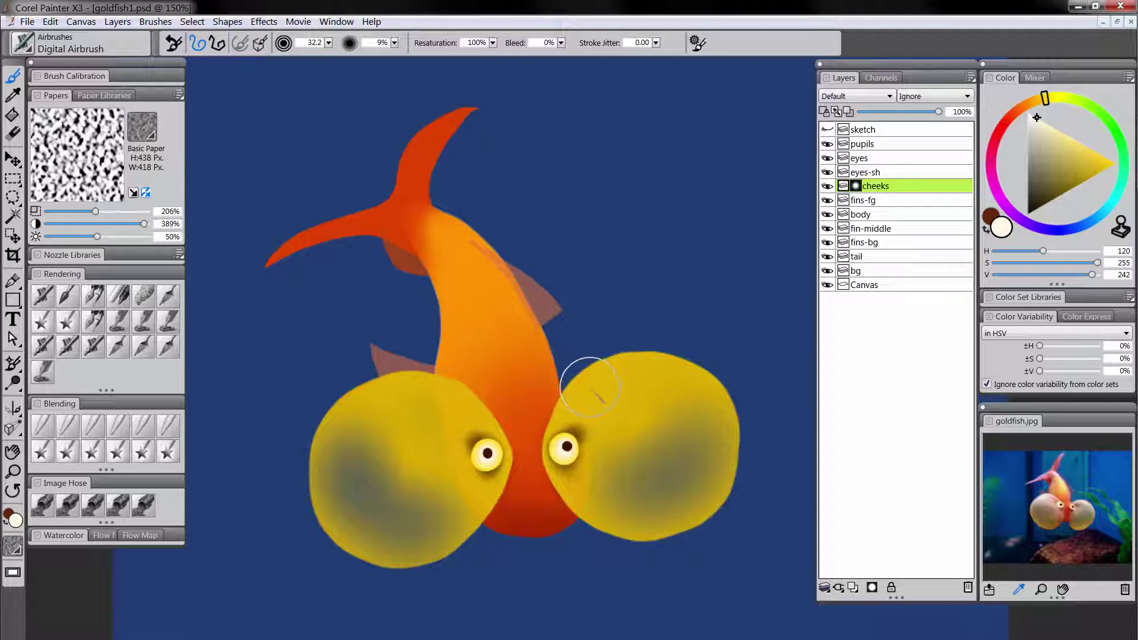
mouse_move(590, 387)
left_mouse_down()
mouse_move(590, 373)
mouse_move(572, 381)
mouse_move(705, 354)
left_mouse_up()
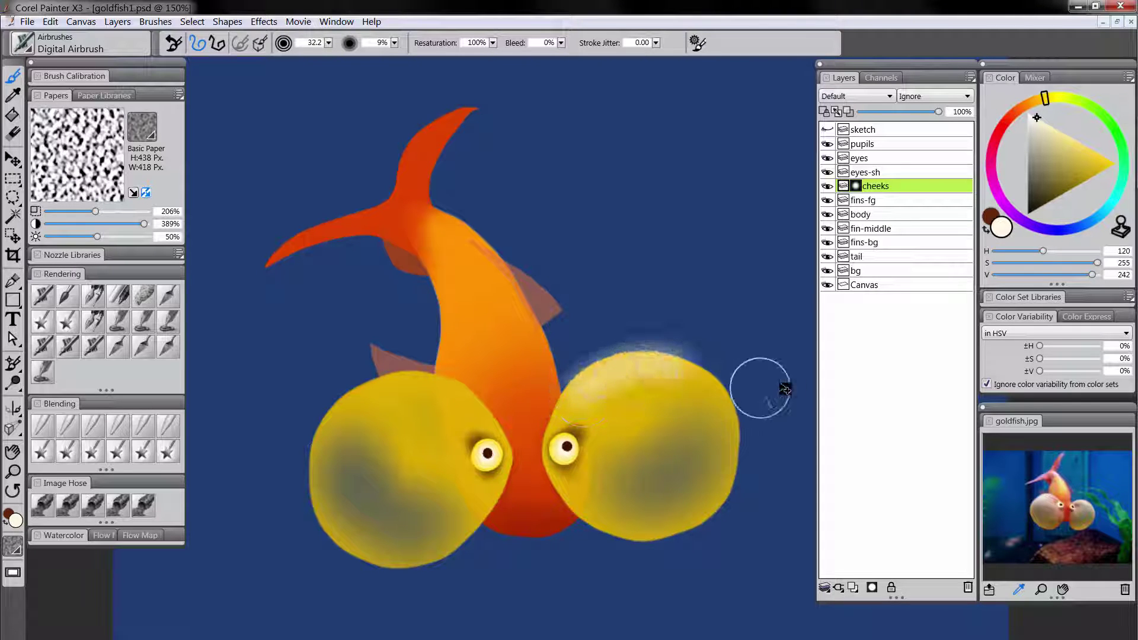
key("ctrl+z")
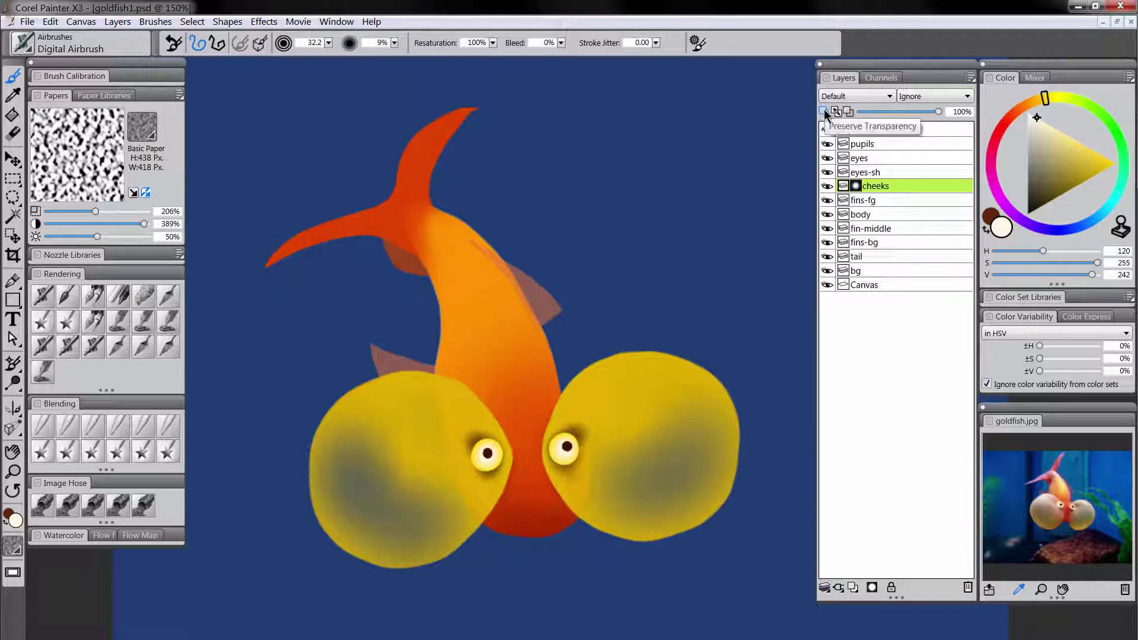
Preserve transparency on the cheeks layer and airbrush pale cream highlights across the right cheek's upper part at sizes 32.2 and 37.5
left_click(824, 112)
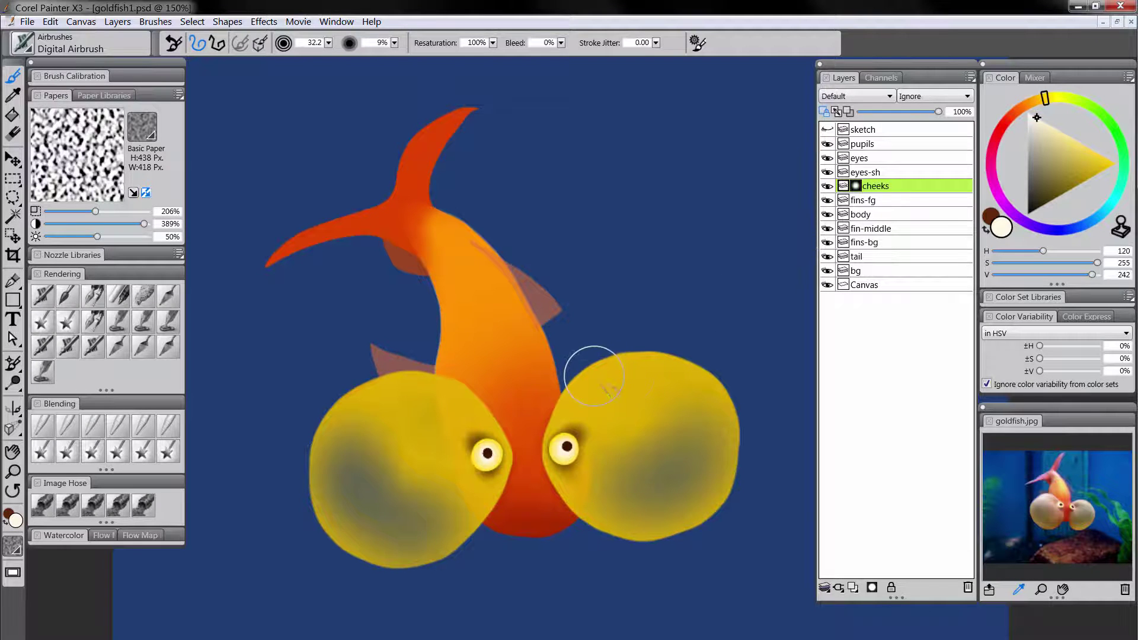
mouse_move(594, 376)
left_mouse_down()
mouse_move(718, 366)
mouse_move(634, 382)
mouse_move(695, 369)
mouse_move(718, 402)
mouse_move(719, 375)
mouse_move(746, 397)
left_mouse_up()
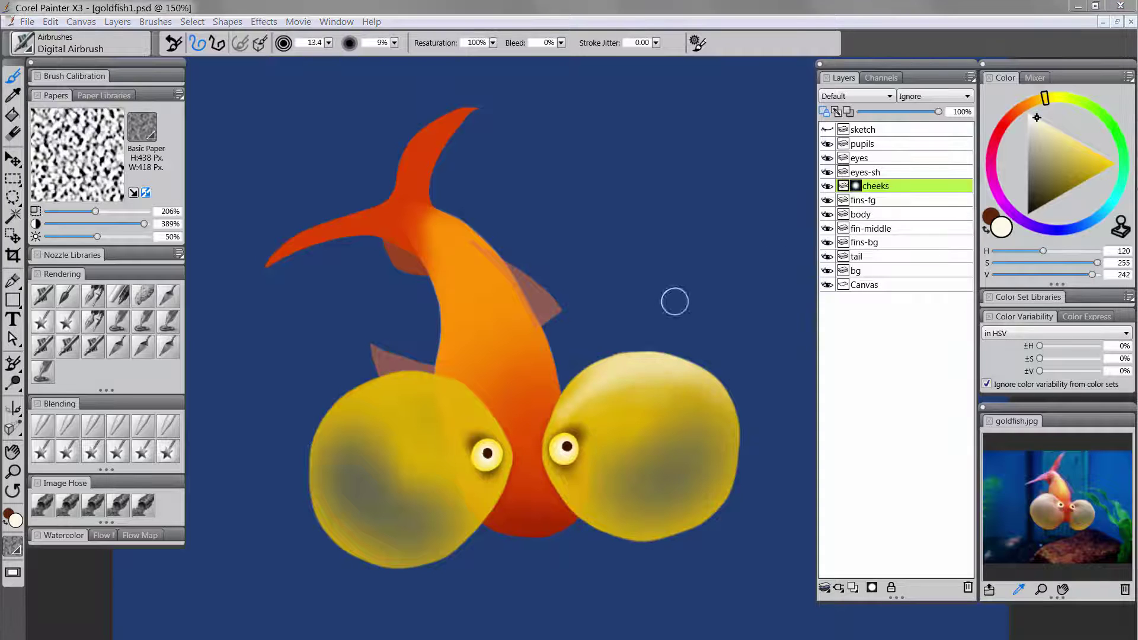
left_click_drag(689, 297, 701, 331)
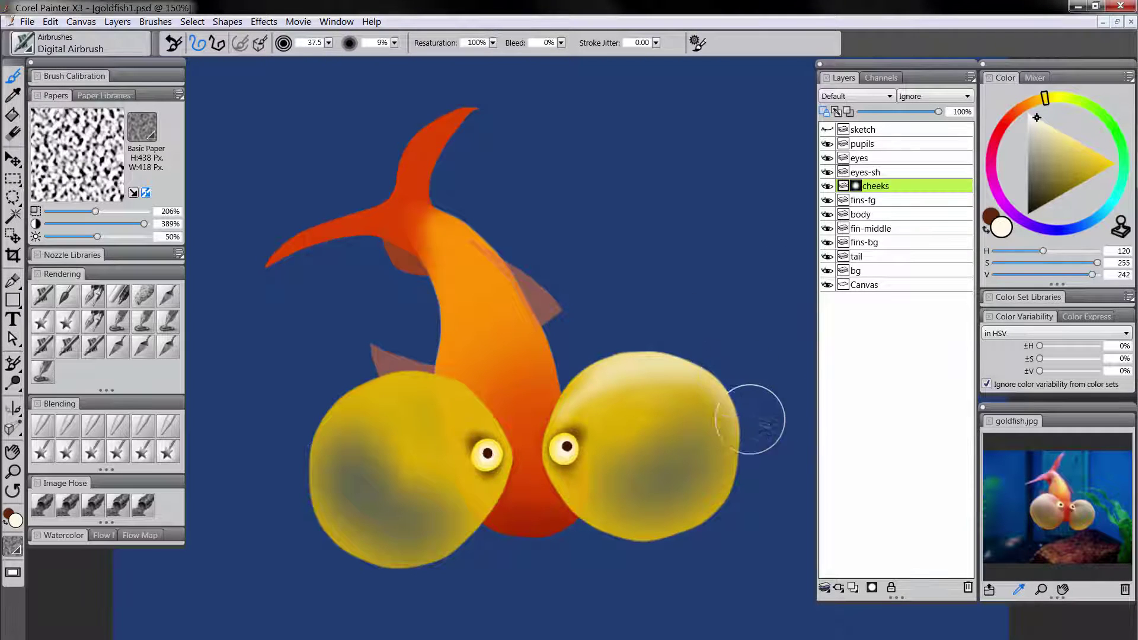
mouse_move(750, 420)
left_mouse_down()
mouse_move(751, 488)
mouse_move(782, 495)
mouse_move(751, 506)
mouse_move(598, 414)
mouse_move(699, 403)
mouse_move(603, 427)
left_mouse_up()
mouse_move(564, 389)
left_mouse_down()
mouse_move(643, 355)
mouse_move(750, 434)
left_mouse_up()
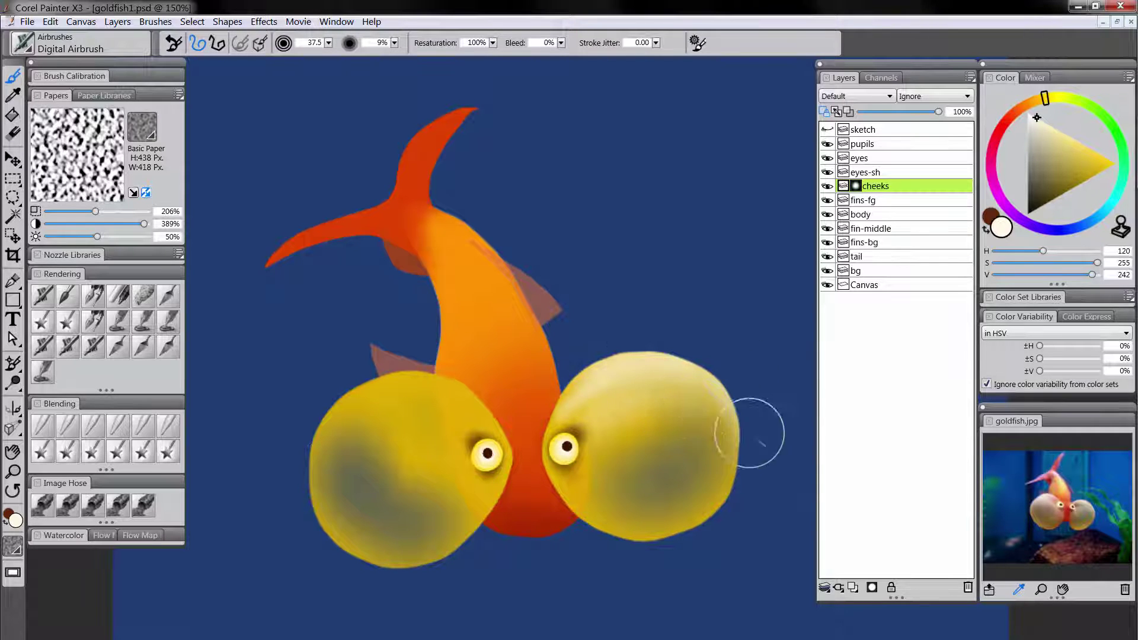
Airbrush pale cream highlights across the left cheek's upper part at sizes 24.3 and 40.7, and refine those on the right cheek
left_click_drag(421, 455, 445, 437)
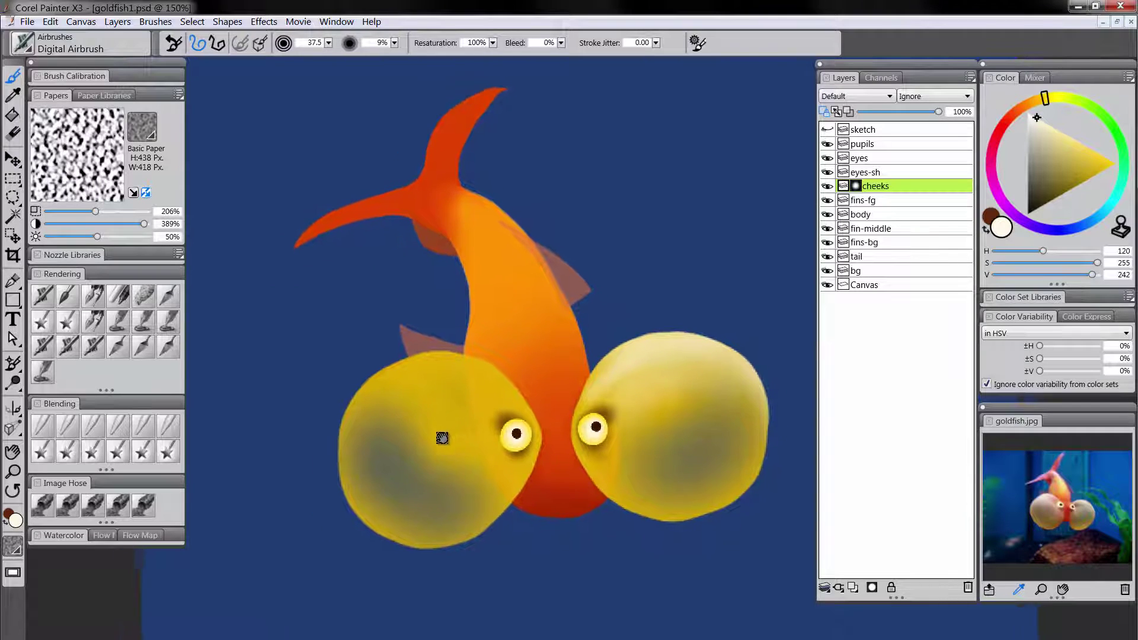
mouse_move(619, 454)
left_mouse_down()
mouse_move(643, 487)
mouse_move(613, 479)
mouse_move(637, 477)
mouse_move(639, 488)
mouse_move(688, 439)
mouse_move(690, 359)
mouse_move(632, 365)
left_mouse_up()
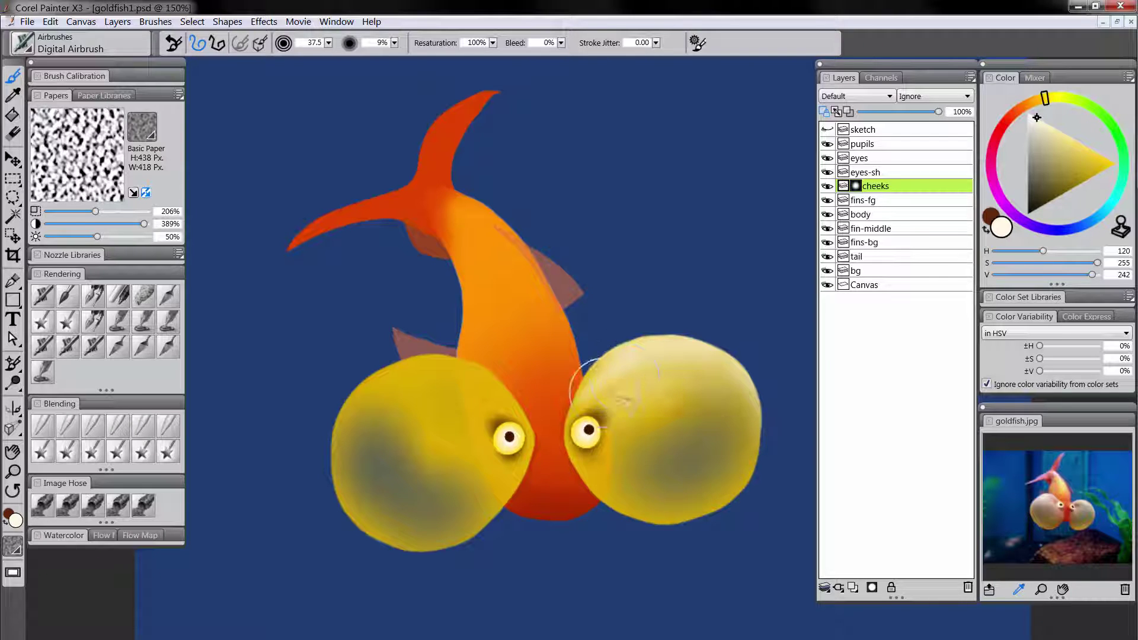
mouse_move(618, 419)
left_mouse_down()
mouse_move(658, 376)
mouse_move(772, 386)
left_mouse_up()
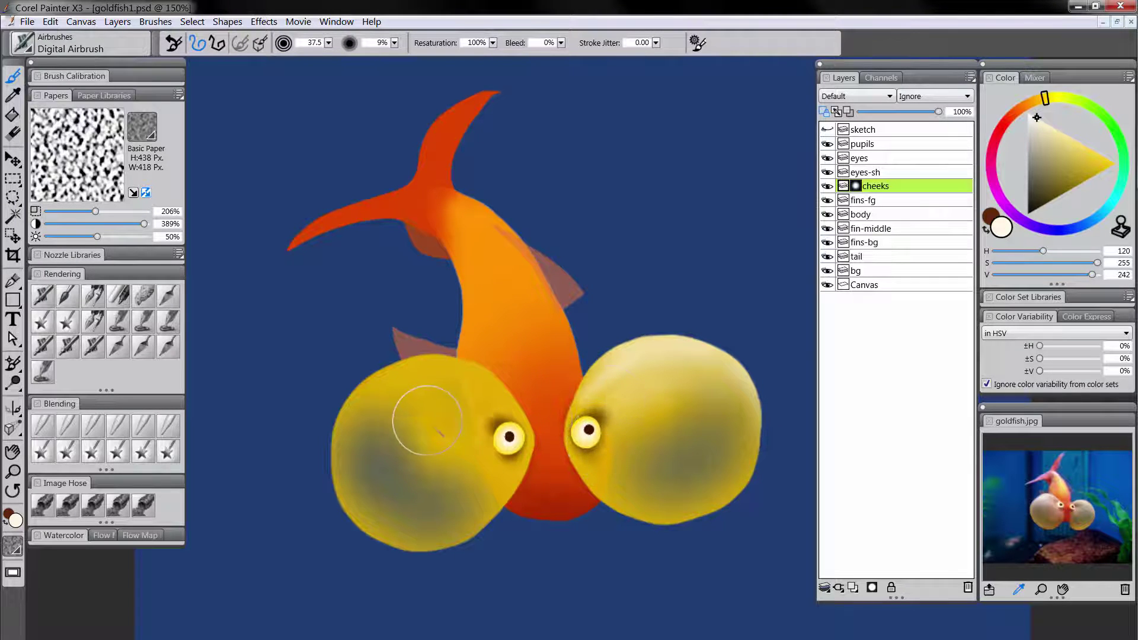
mouse_move(428, 370)
left_mouse_down()
mouse_move(332, 409)
mouse_move(448, 395)
mouse_move(373, 387)
mouse_move(473, 392)
mouse_move(427, 365)
mouse_move(490, 372)
mouse_move(513, 391)
mouse_move(495, 445)
mouse_move(450, 416)
mouse_move(470, 428)
mouse_move(416, 417)
mouse_move(497, 425)
mouse_move(497, 378)
mouse_move(371, 407)
left_mouse_up()
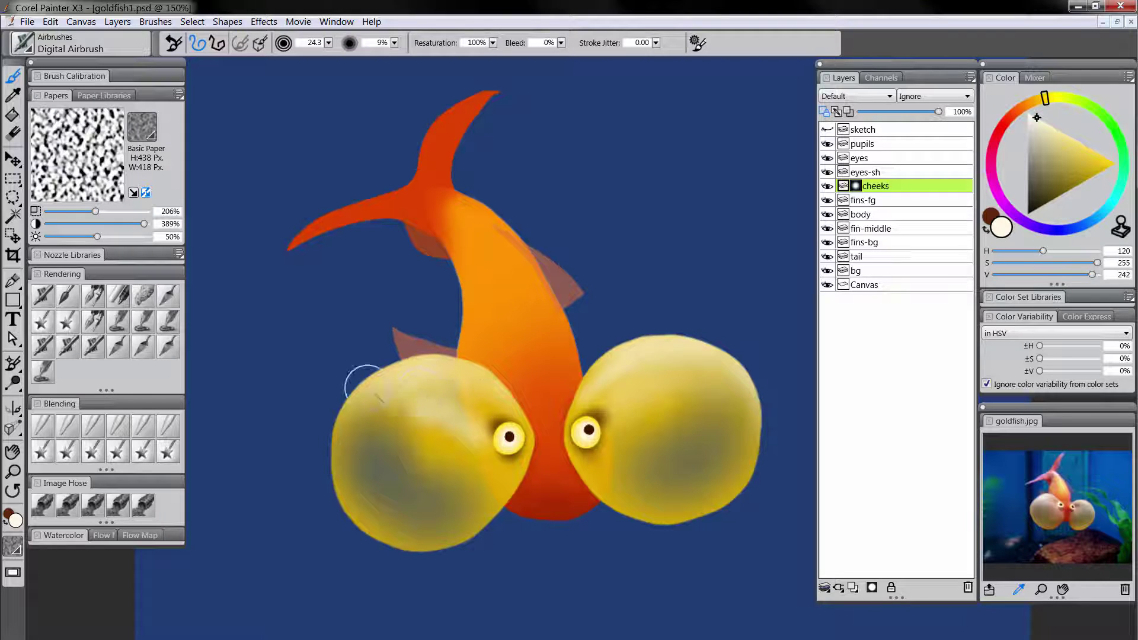
left_click_drag(536, 432, 508, 525)
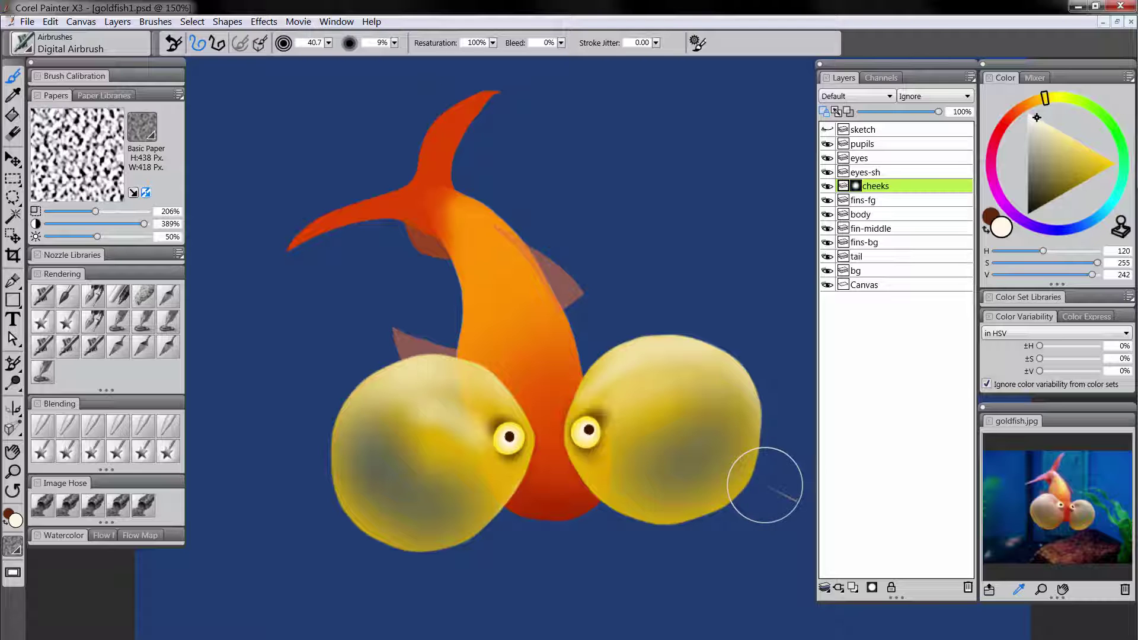
Shade the cheeks' lower edges with airbrushed orange (H 109, S 255, V 97) and a dark red sampled from the lower body
left_click(1032, 111)
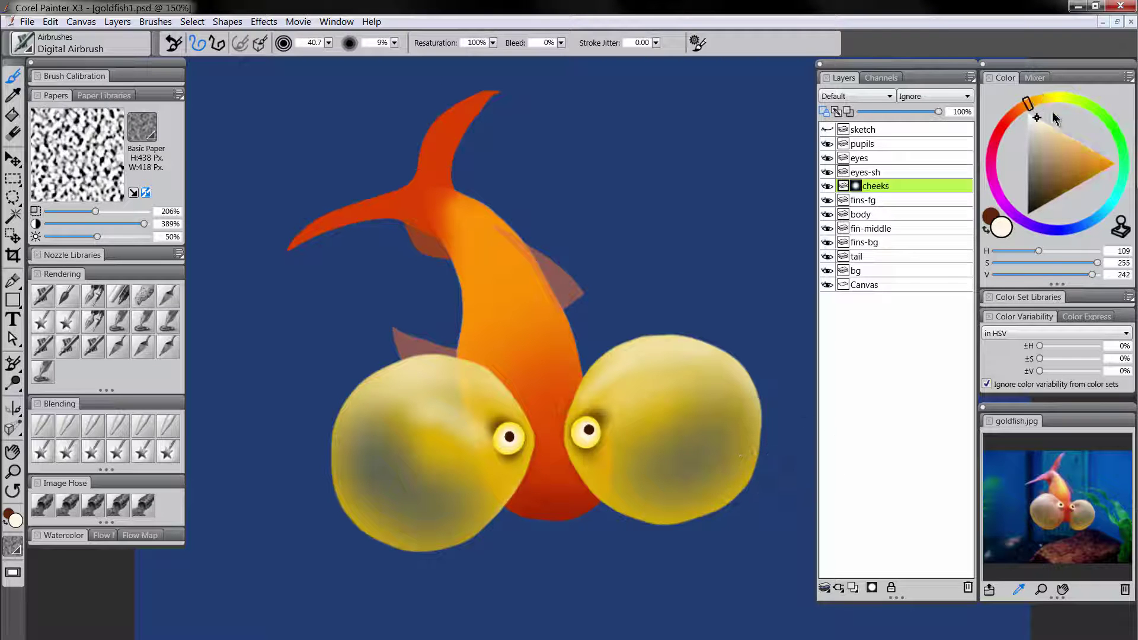
left_click(1091, 179)
left_click(1096, 176)
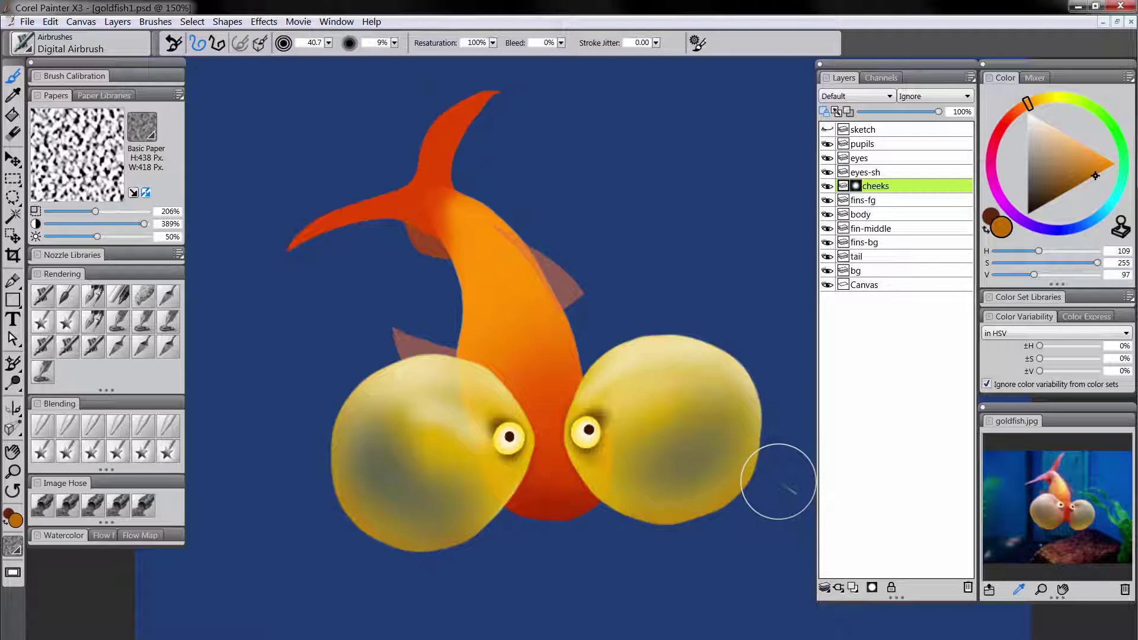
left_click(558, 497, "alt")
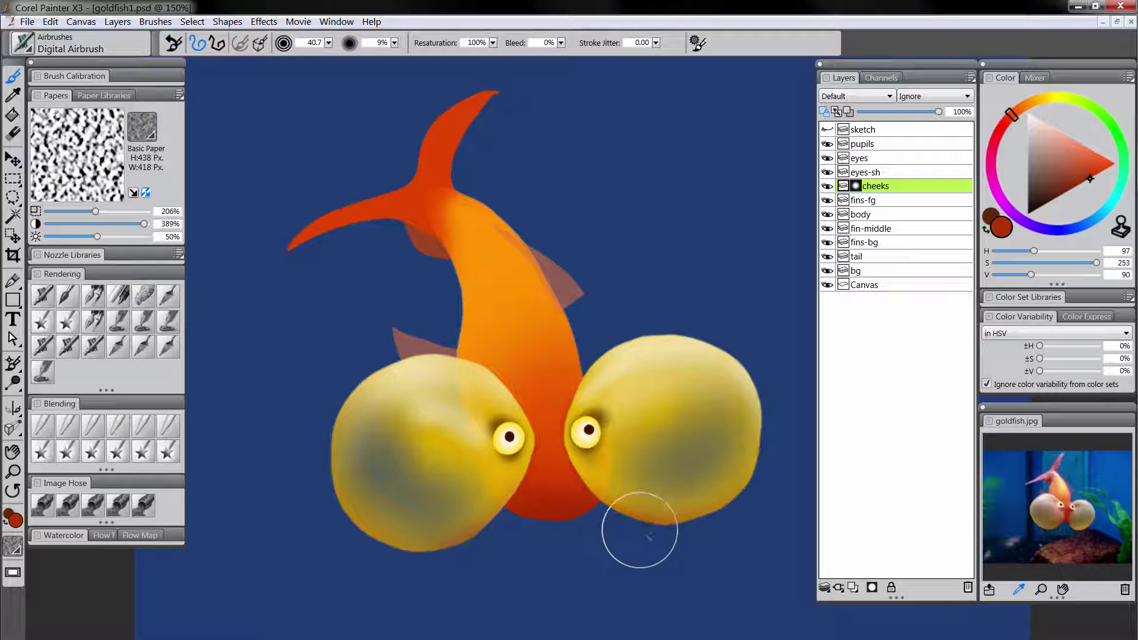
On the body layer, airbrush amber (H 114, S 255, V 142) highlights along the back at sizes 8.9 and 19.5
left_click_drag(617, 419, 692, 365)
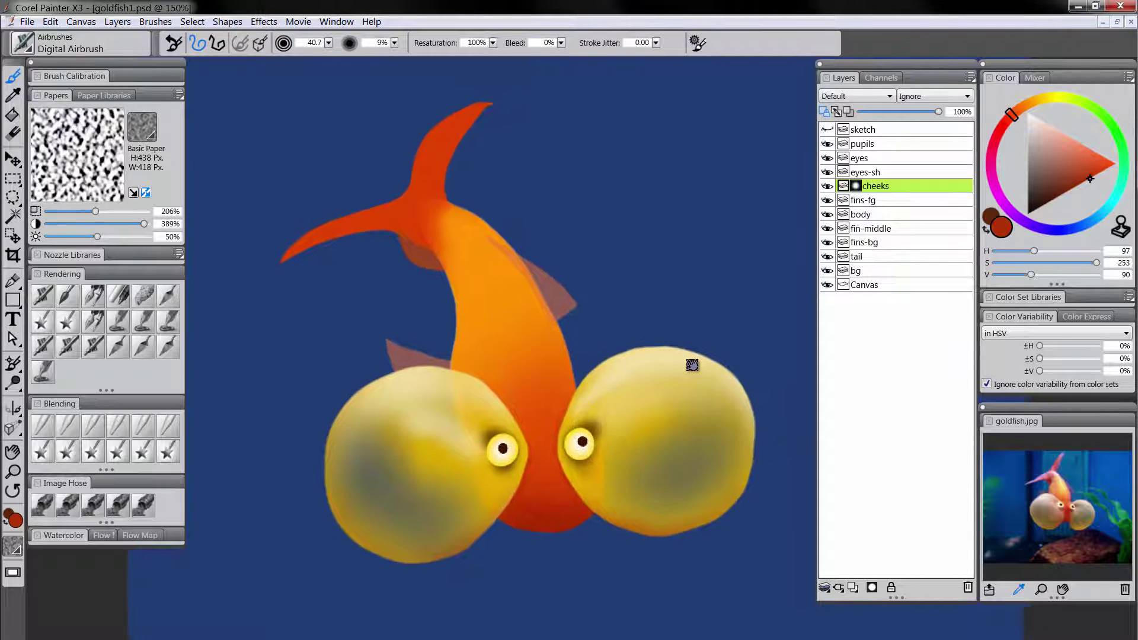
left_click(873, 214)
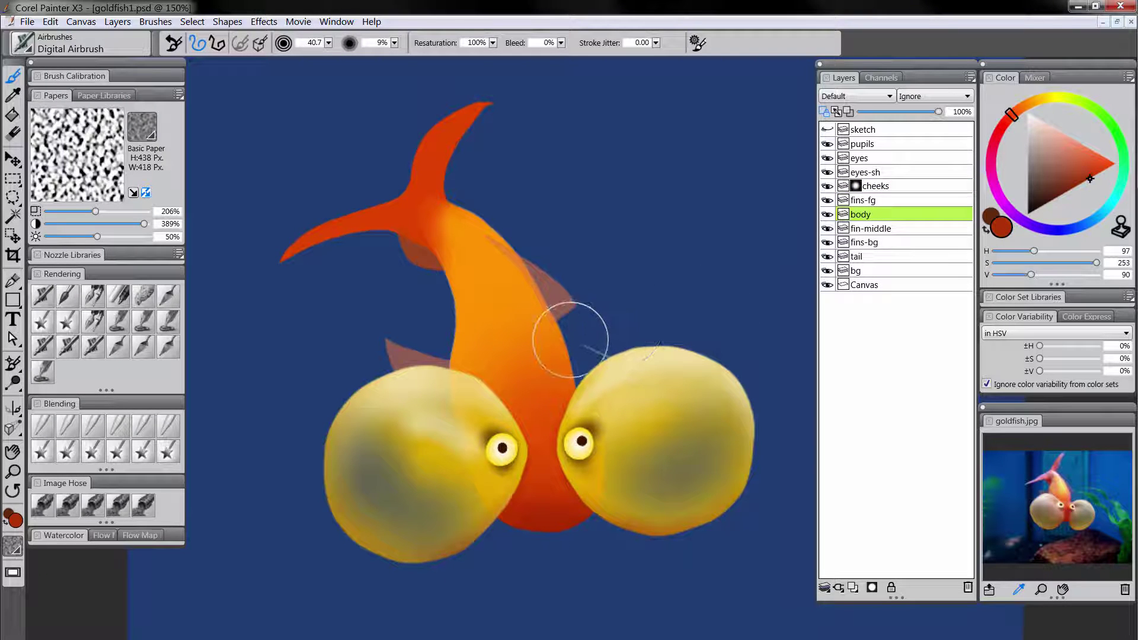
left_click(1035, 103)
left_click_drag(1080, 172, 1106, 160)
key("bracketleft")
key("bracketleft")
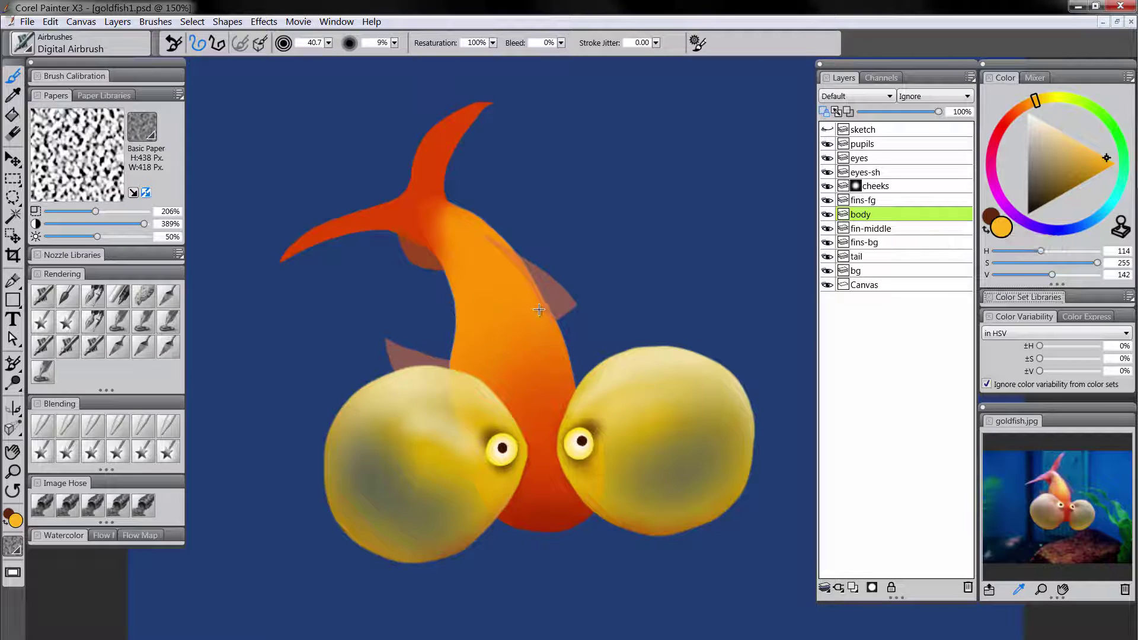
mouse_move(468, 248)
left_mouse_down()
mouse_move(531, 369)
mouse_move(500, 288)
mouse_move(520, 333)
mouse_move(572, 362)
mouse_move(637, 373)
mouse_move(540, 363)
mouse_move(481, 269)
mouse_move(524, 396)
mouse_move(529, 336)
left_mouse_up()
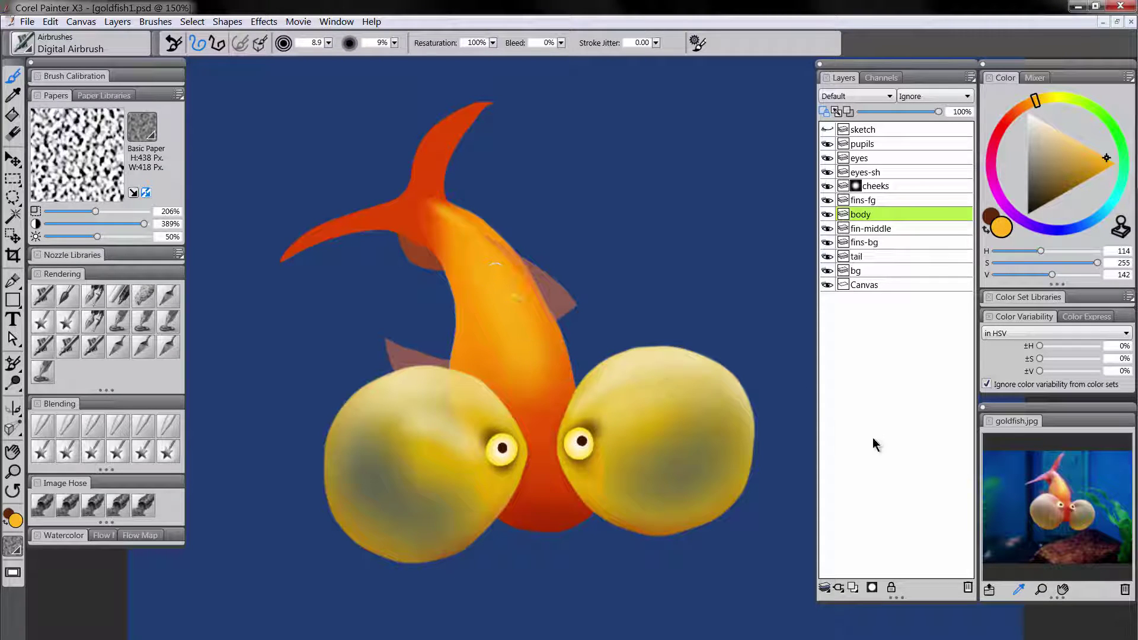
left_click_drag(488, 300, 500, 321)
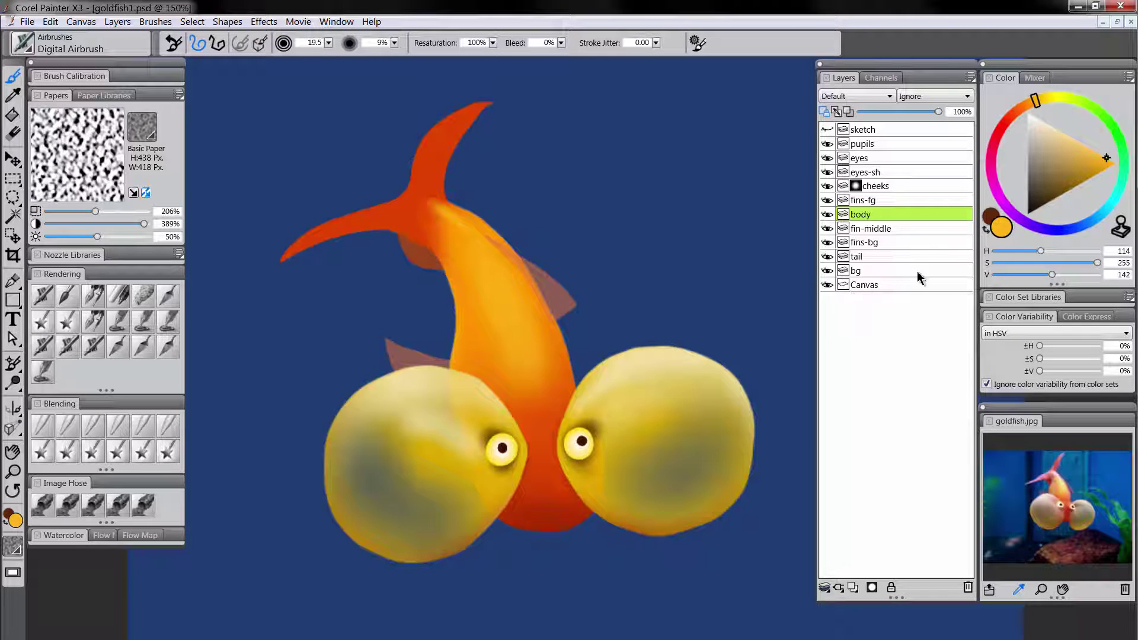
Airbrush a small pale cream (H 118, S 255, V 240) highlight on the body near the tail at size 6.9
left_click(1042, 114)
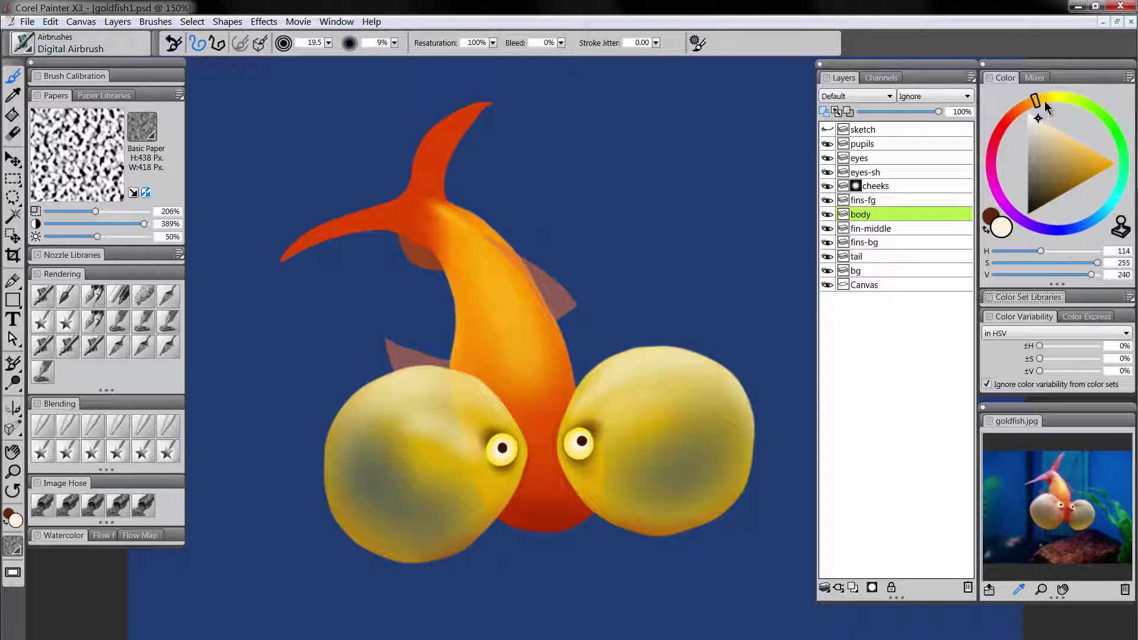
left_click(1046, 107)
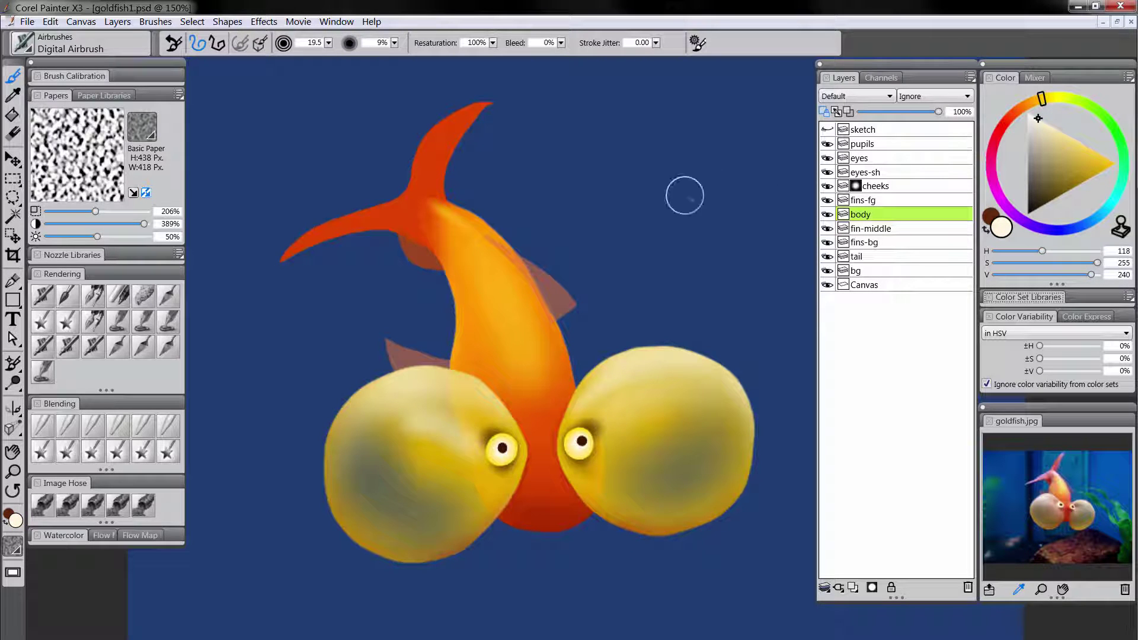
key("bracketleft")
key("bracketleft")
key("bracketleft")
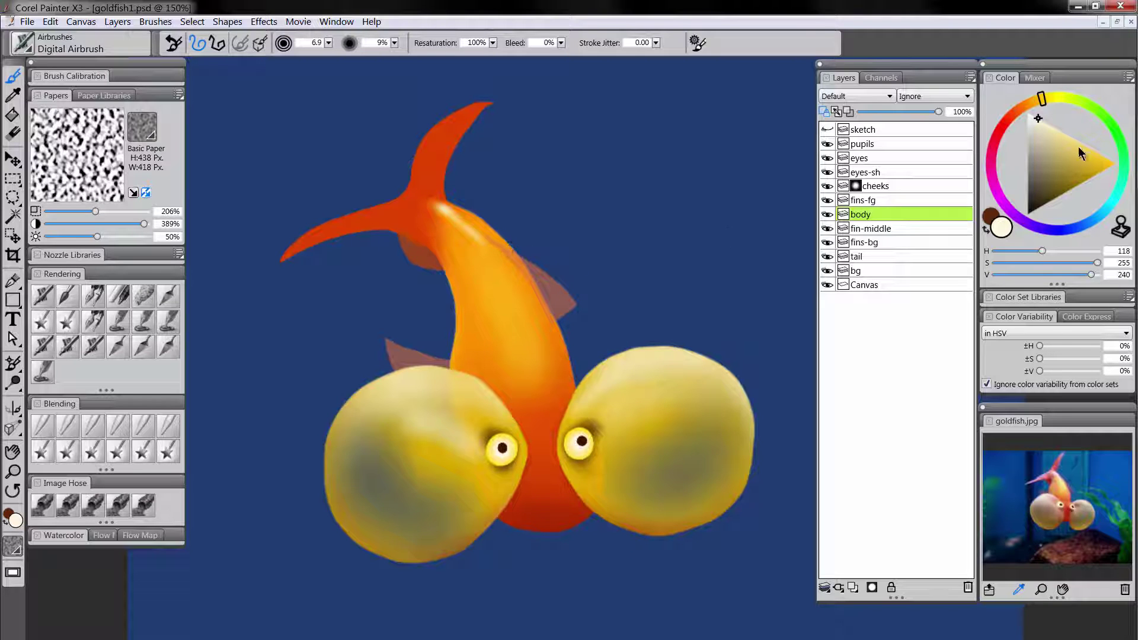
Brighten the middle of the body with airbrushed saturated yellow (H 118 to 121, S 255, V 128) at sizes 20.2 and 19.6
left_click_drag(1080, 153, 1116, 164)
key("bracketright")
key("bracketright")
key("bracketright")
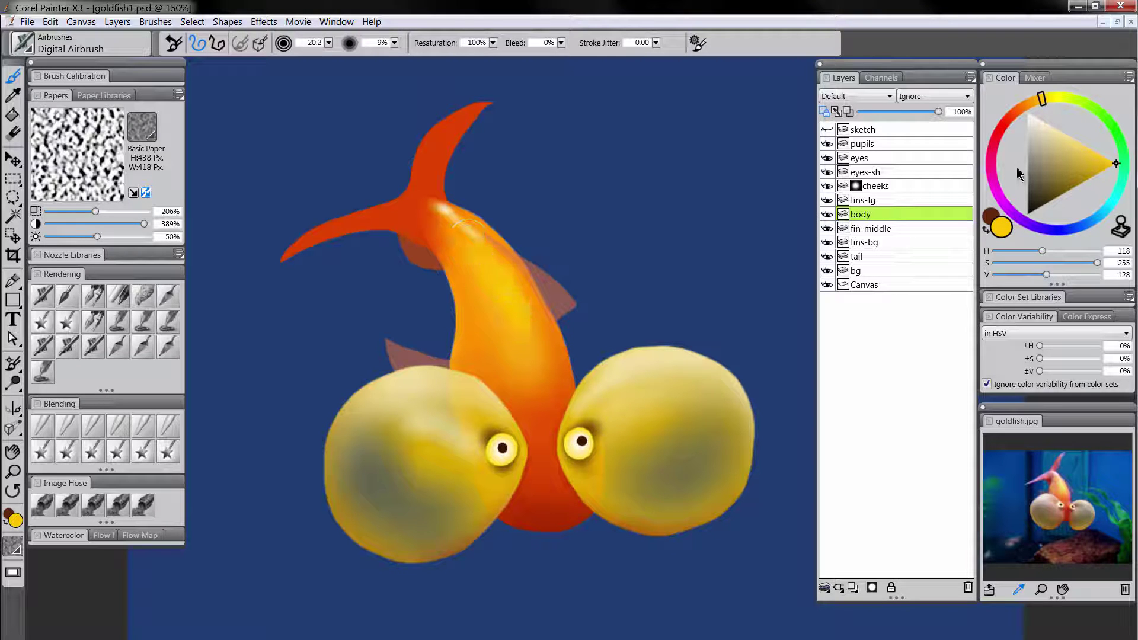
left_click(1048, 101)
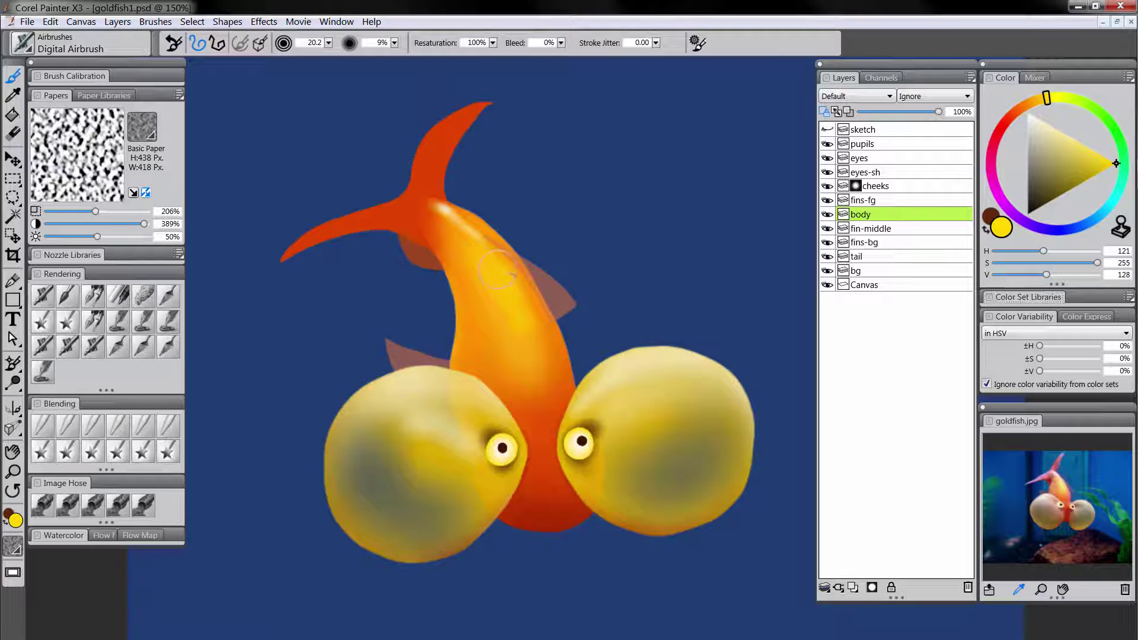
key("bracketleft")
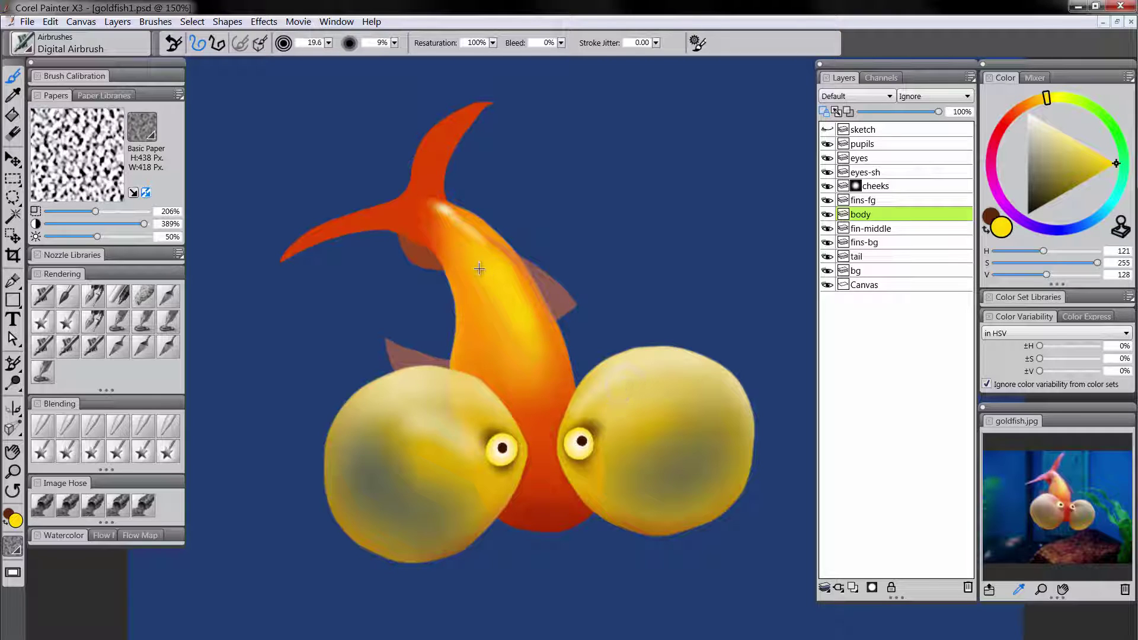
mouse_move(481, 268)
left_mouse_down()
mouse_move(500, 338)
mouse_move(531, 336)
mouse_move(500, 266)
left_mouse_up()
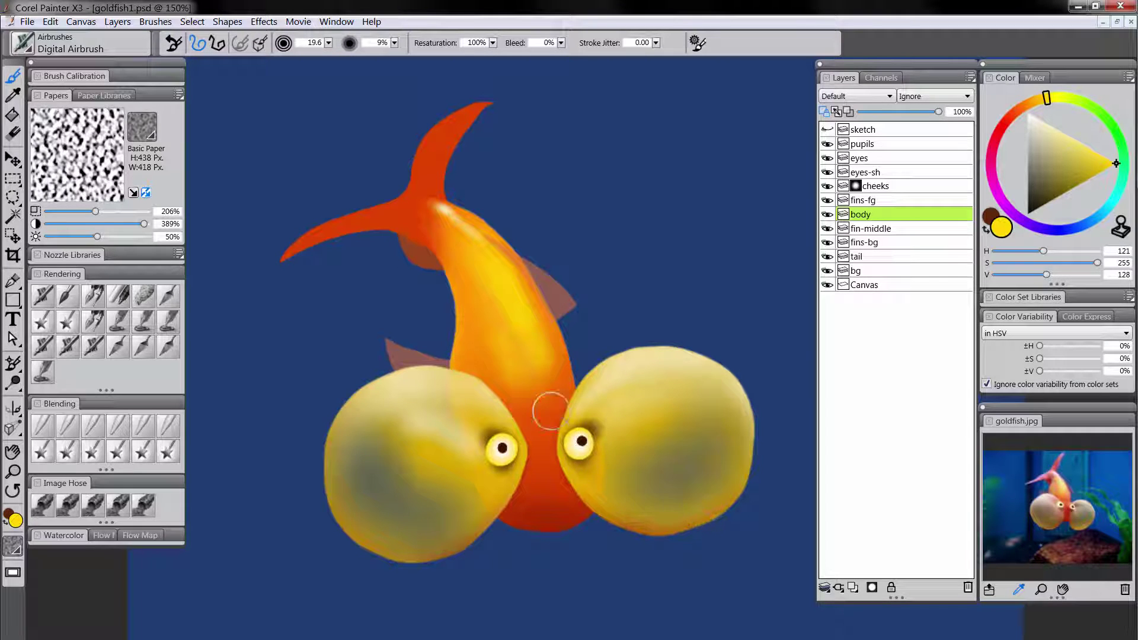
Smooth the body's highlights with the Diffuse Blur blender at sizes 11.5 and 24.5
left_click(43, 426)
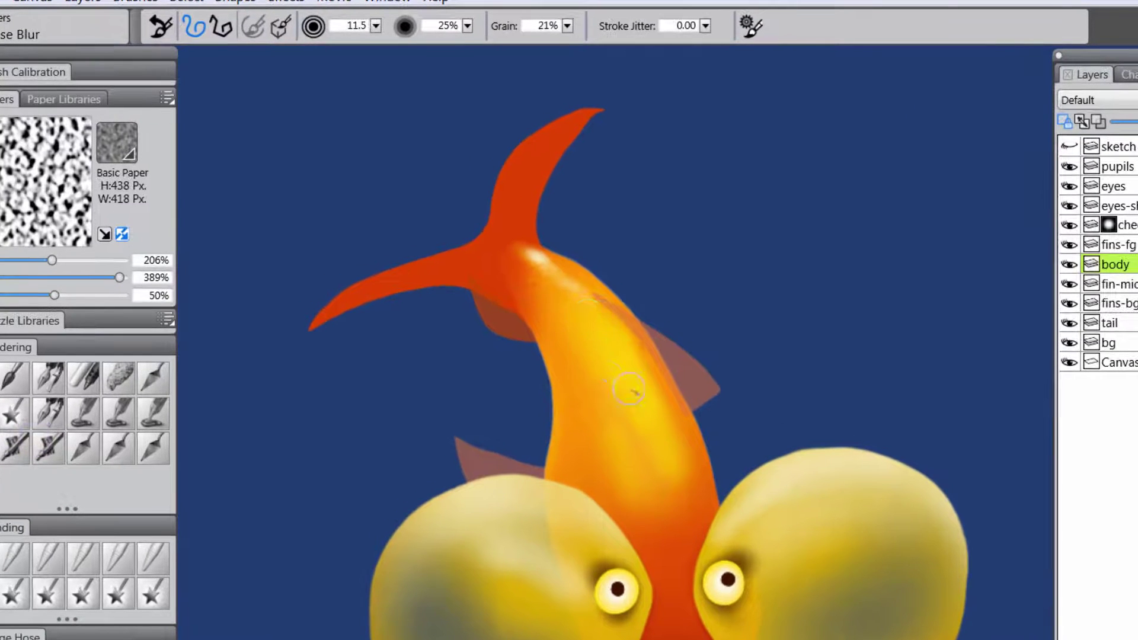
left_click_drag(515, 247, 543, 265)
key("bracketright")
key("bracketright")
key("bracketright")
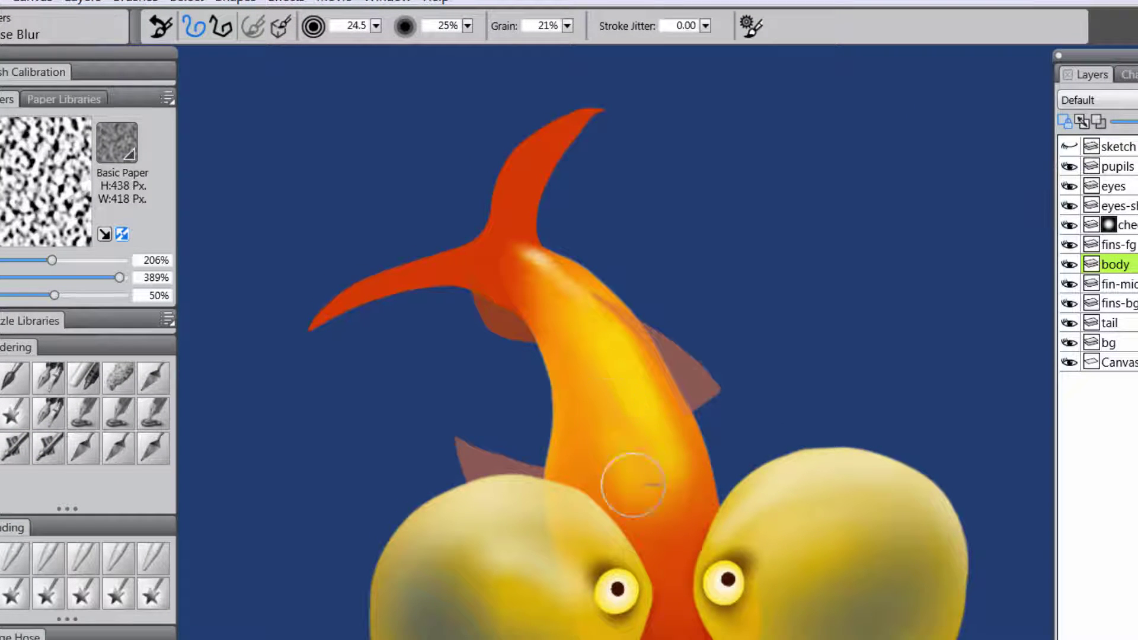
mouse_move(628, 374)
left_mouse_down()
mouse_move(662, 439)
mouse_move(617, 356)
mouse_move(653, 457)
mouse_move(678, 473)
mouse_move(599, 342)
mouse_move(628, 451)
mouse_move(604, 440)
mouse_move(574, 328)
mouse_move(731, 388)
mouse_move(722, 507)
mouse_move(615, 395)
mouse_move(539, 369)
mouse_move(550, 373)
mouse_move(549, 425)
mouse_move(530, 363)
mouse_move(538, 412)
mouse_move(554, 385)
left_mouse_up()
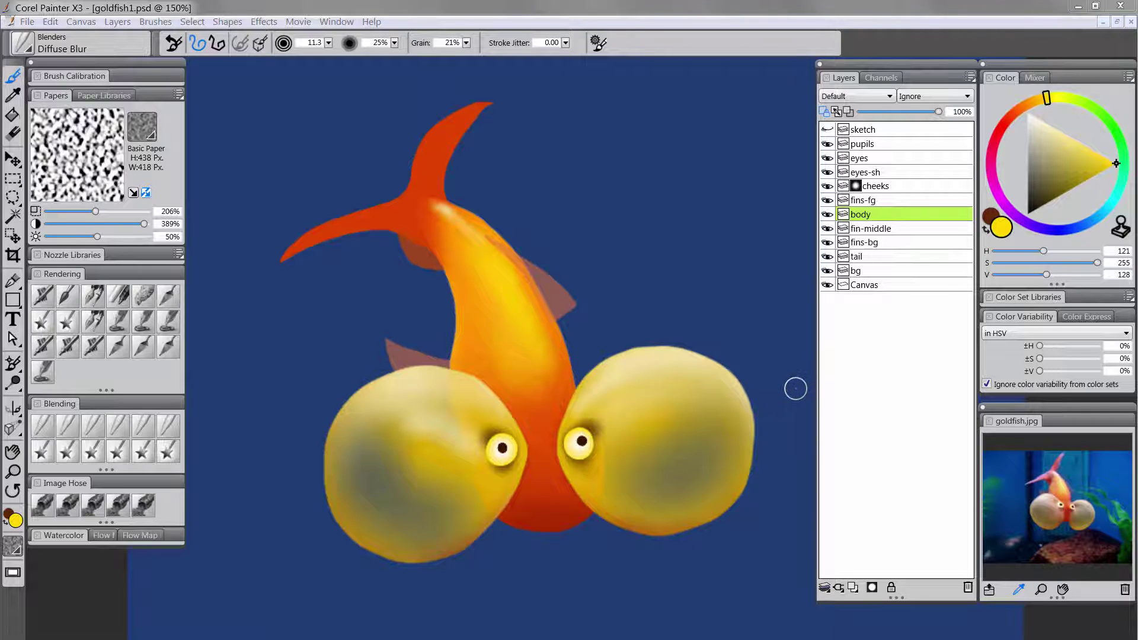
Set the painting color to red (H 93, S 255, V 128)
left_click(1009, 124)
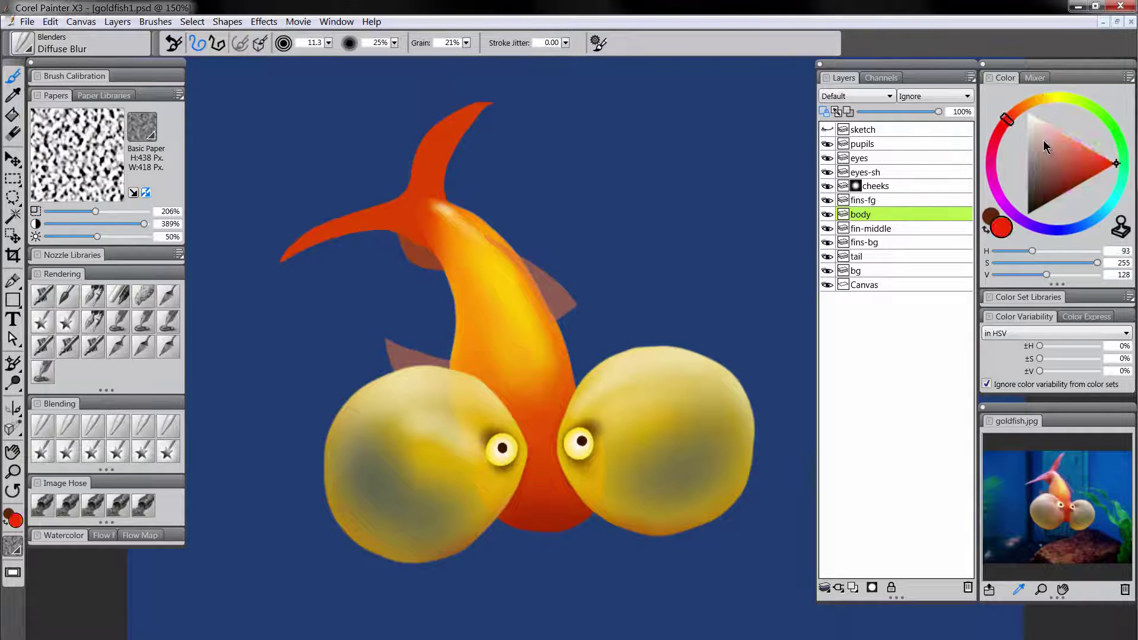
Choose a dark red and reshape the lower edge of the fish's head into a lip with the F-X Distorto brush
left_click(1055, 202)
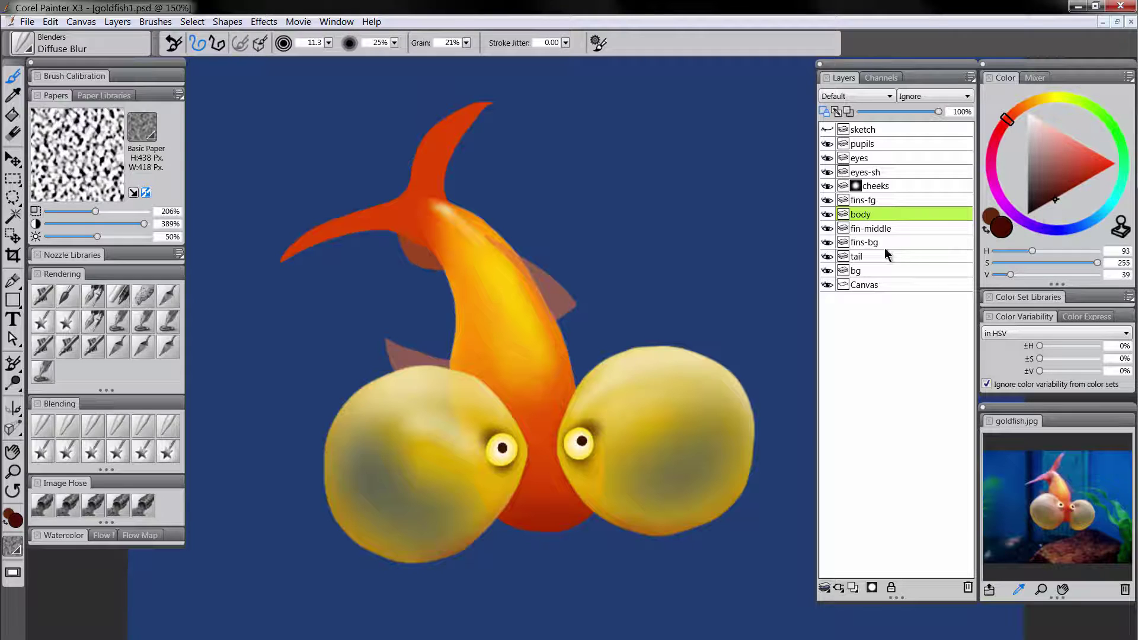
left_click(66, 300)
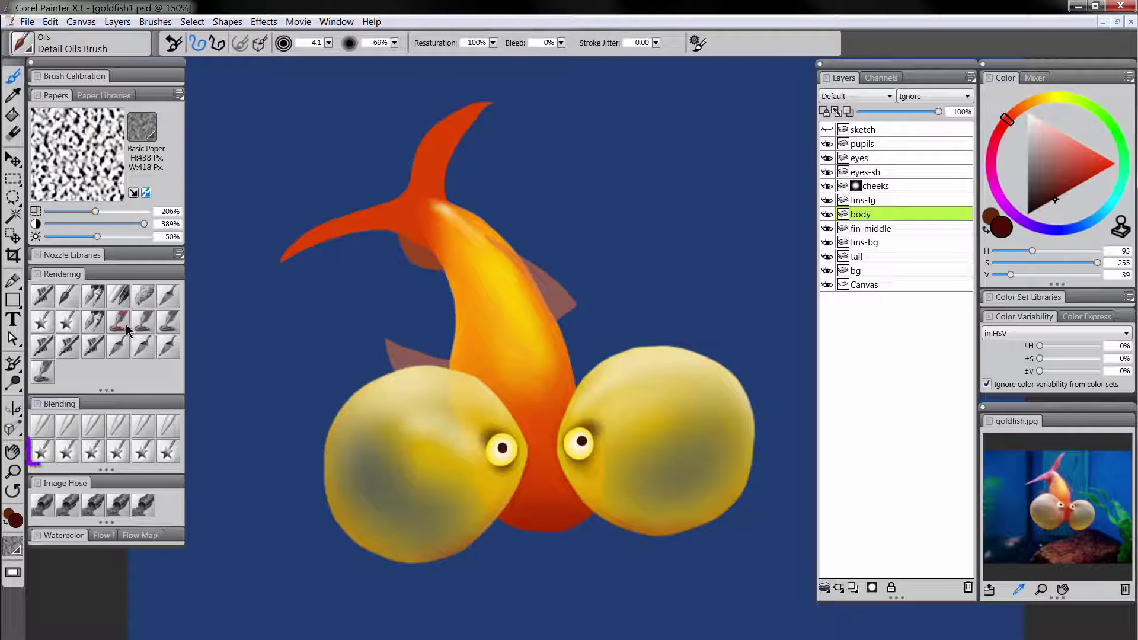
left_click(42, 454)
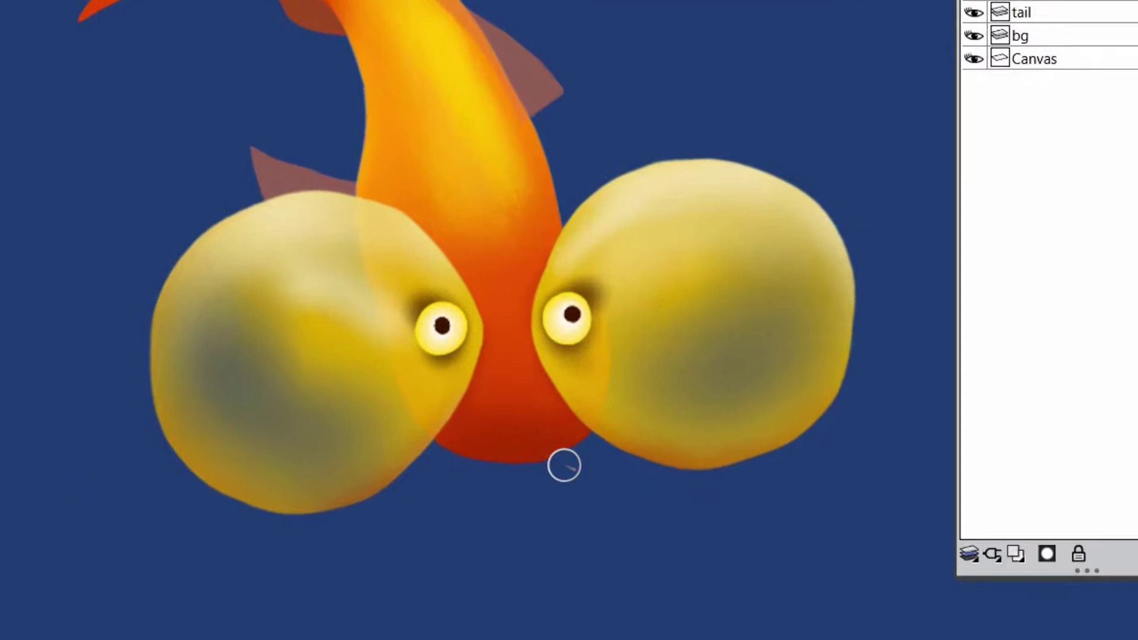
left_click_drag(572, 511, 581, 504)
left_click_drag(575, 455, 590, 452)
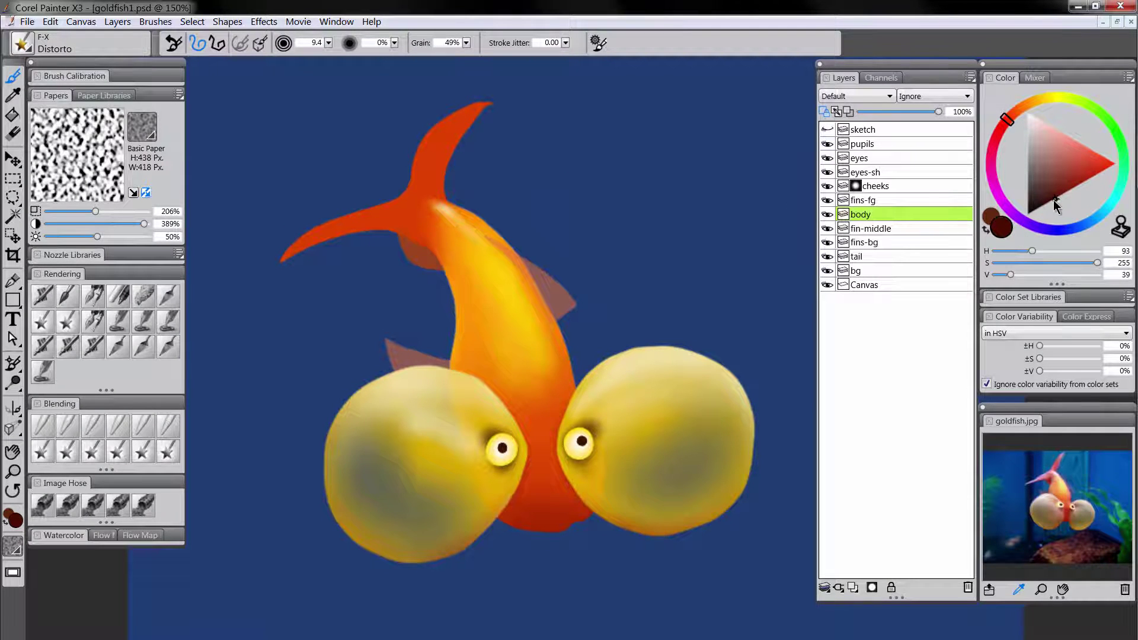
Paint a dark red mouth line above the lip on the body layer with the Detail Oils Brush
left_click(67, 295)
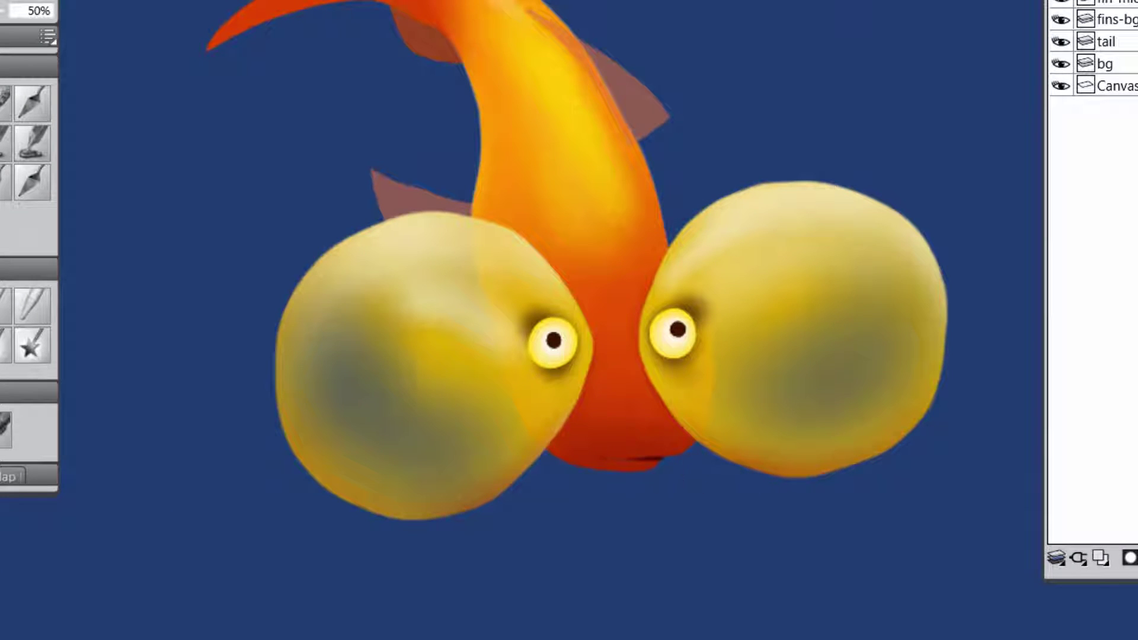
left_click_drag(628, 456, 619, 459)
left_click_drag(636, 461, 615, 457)
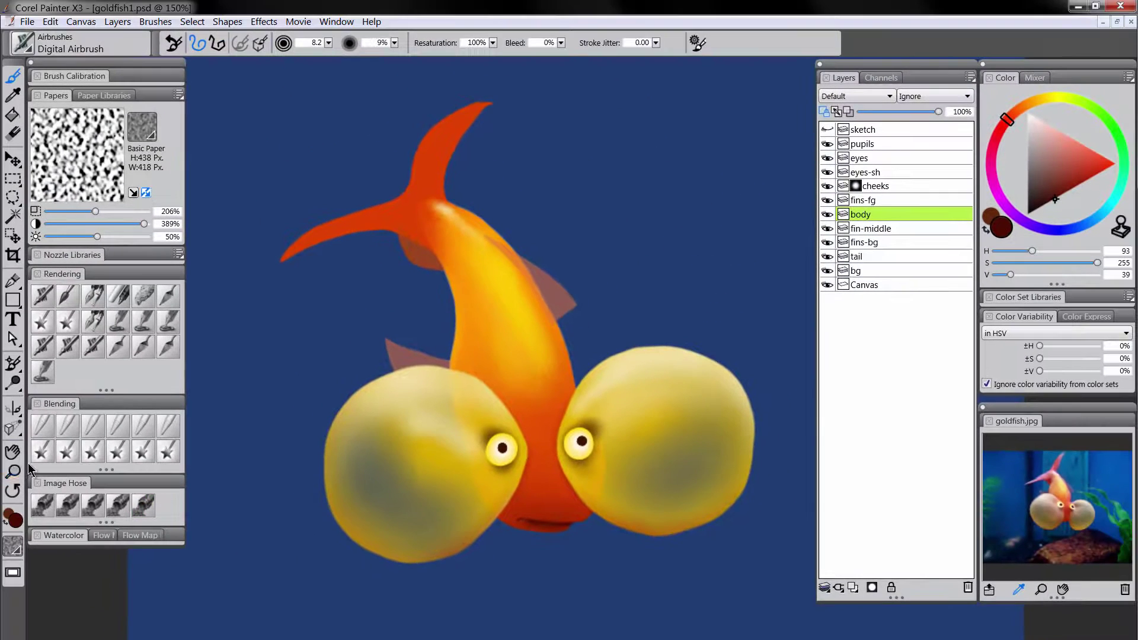
Examine the whole goldfish at 66.7% zoom and return to a centred 150% view
left_click(13, 471)
left_click(596, 481, "alt")
left_click(598, 491, "alt")
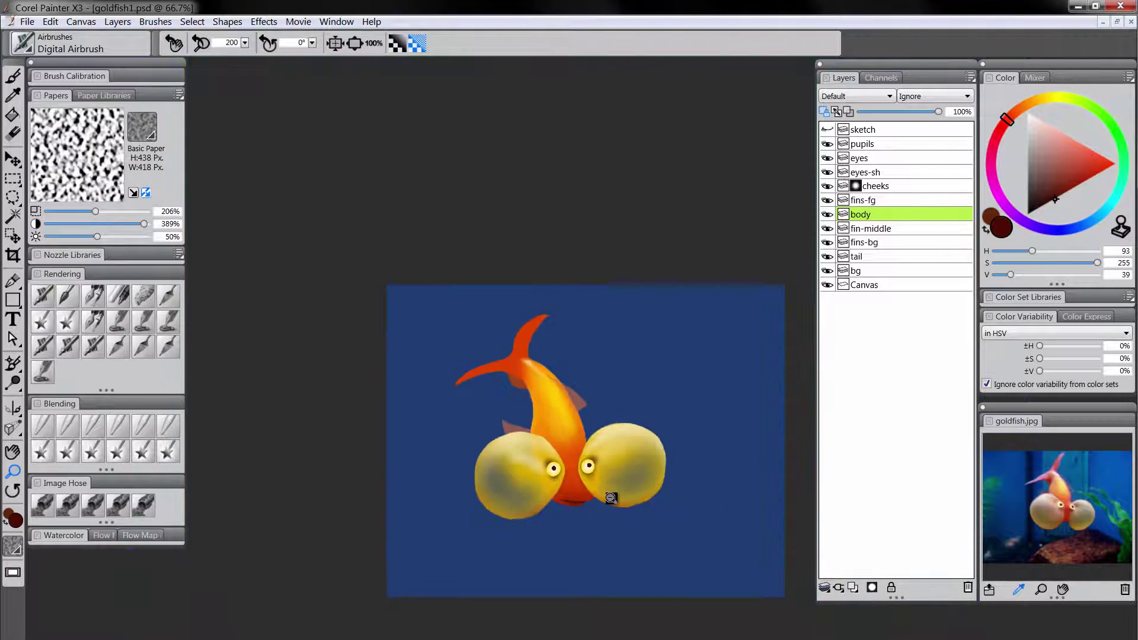
left_click_drag(659, 533, 605, 475)
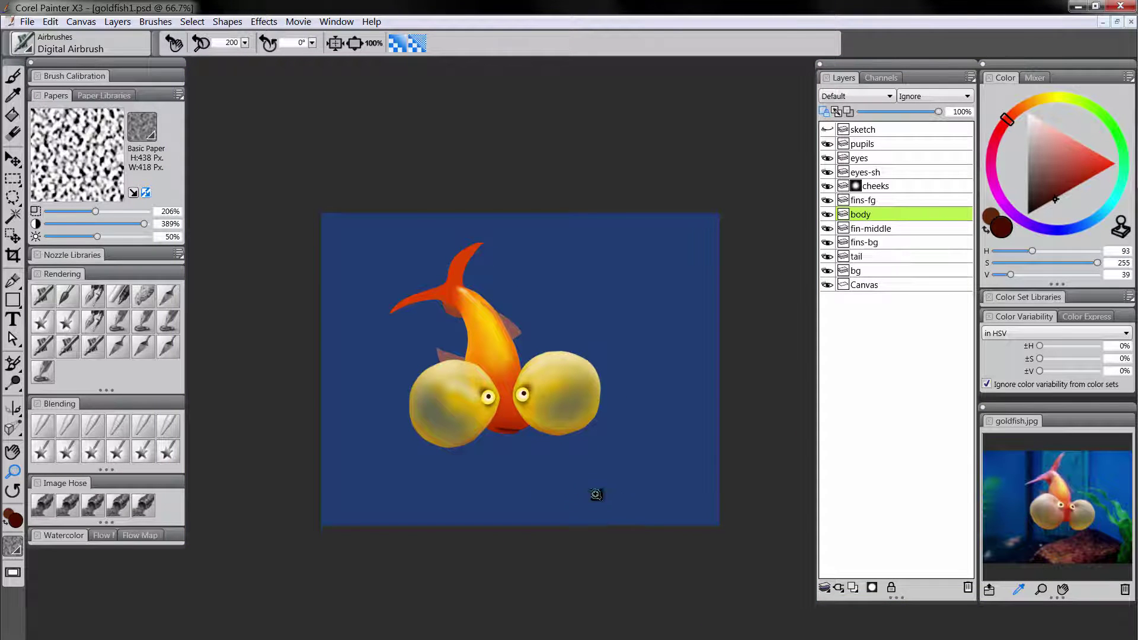
left_click(521, 409)
left_click(522, 410)
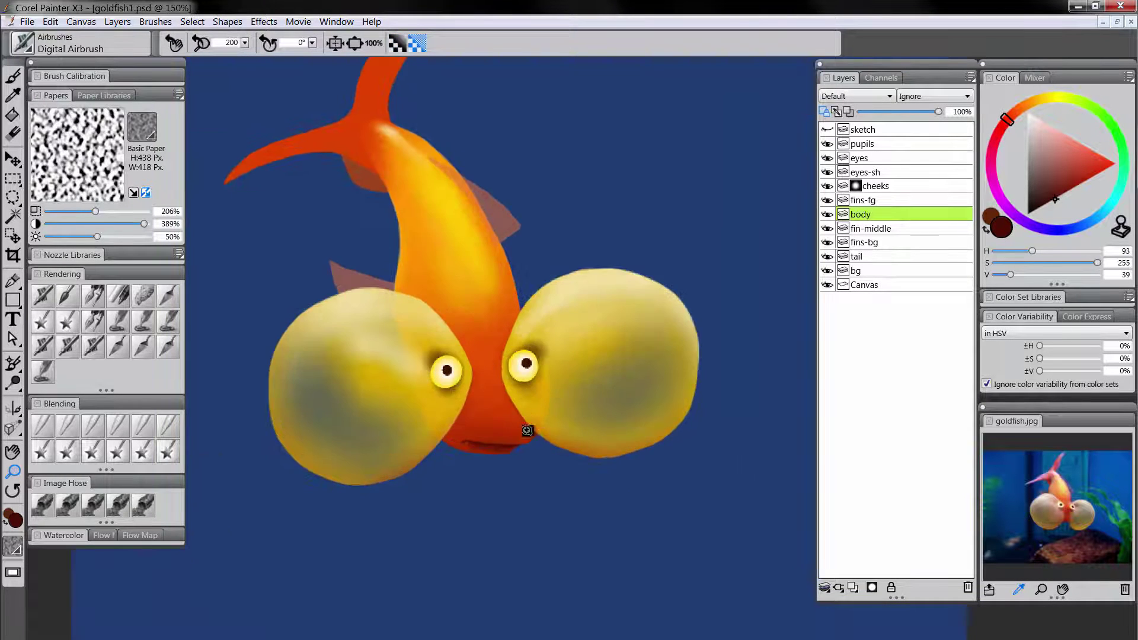
left_click_drag(537, 417, 562, 506)
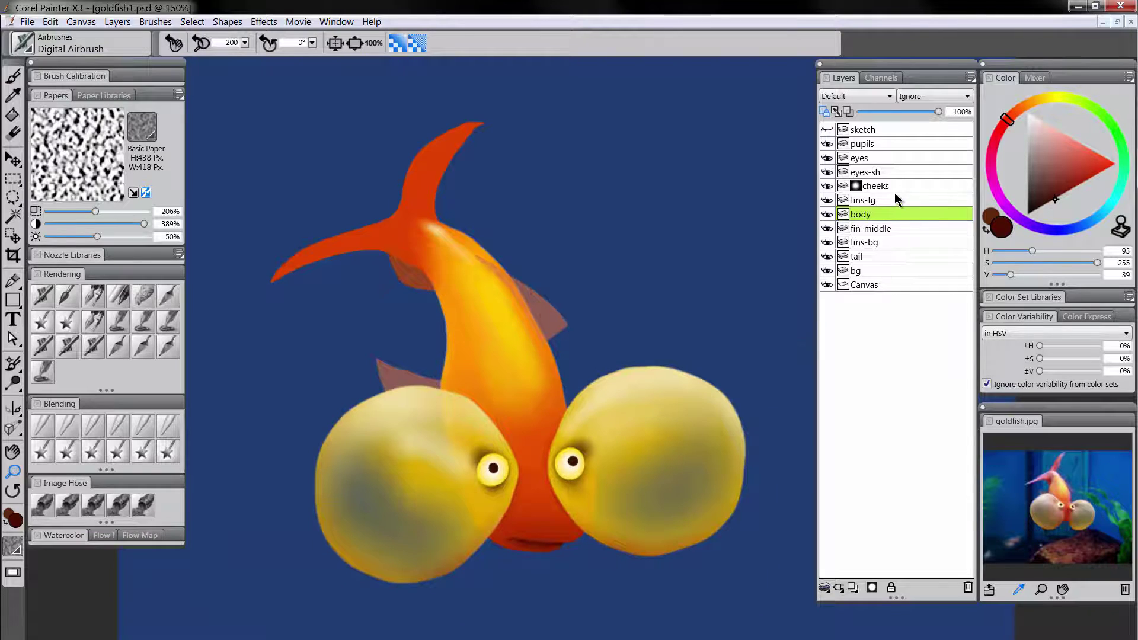
Lighten the foreground fin on the fins-fg layer with the Digital Airbrush in a very pale pinkish white
left_click(877, 202)
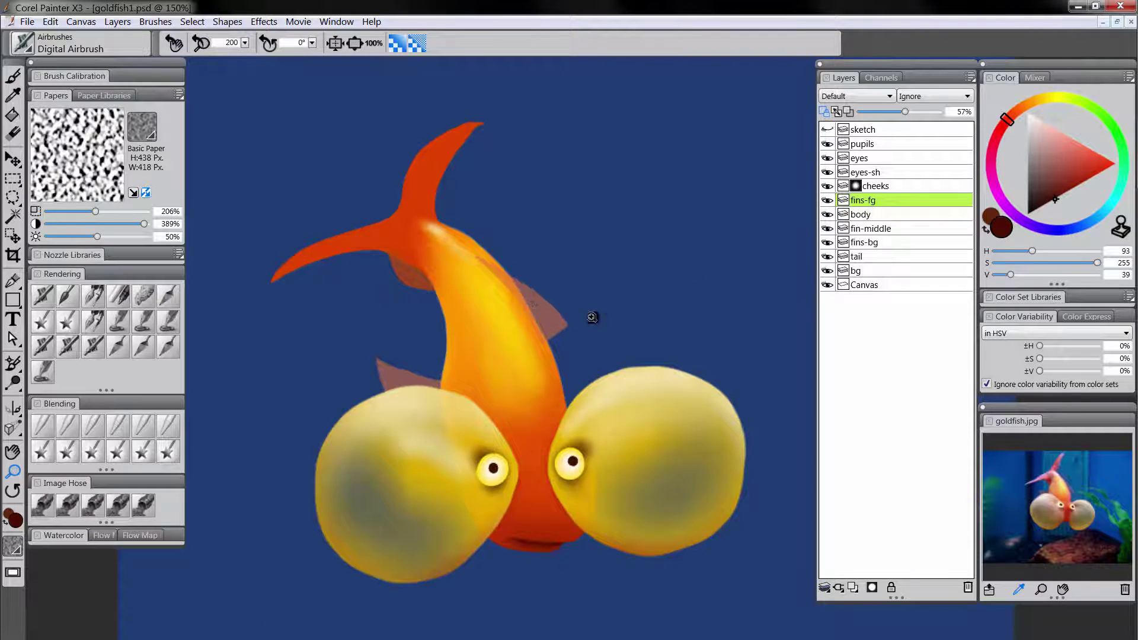
key("b")
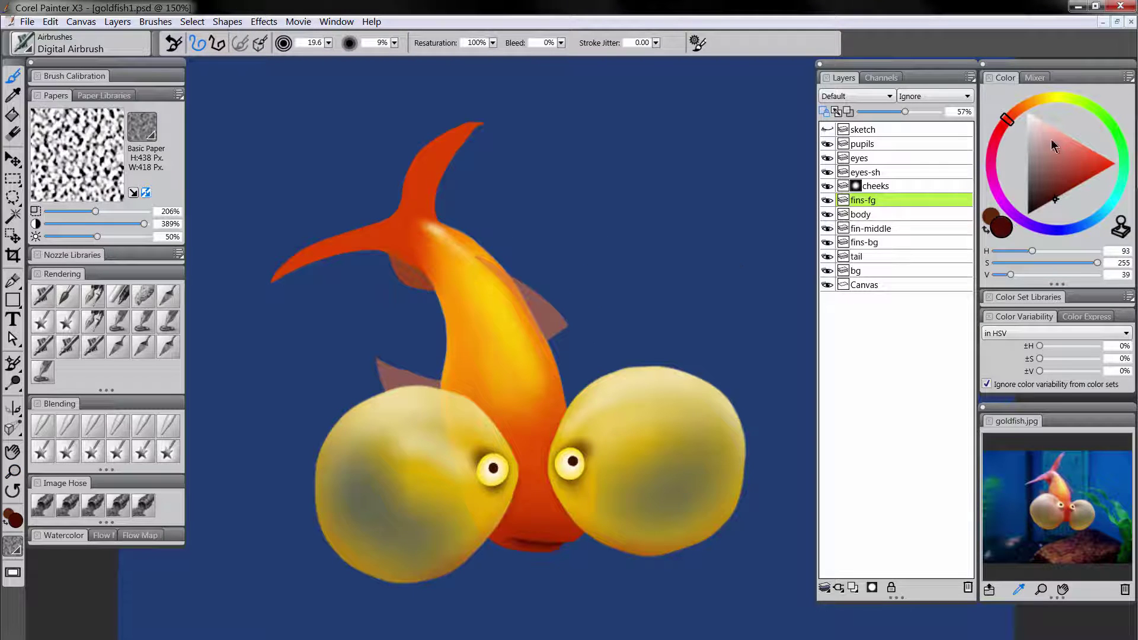
mouse_move(1053, 147)
left_mouse_down()
mouse_move(1043, 117)
mouse_move(1027, 131)
left_mouse_up()
mouse_move(516, 263)
left_mouse_down()
mouse_move(585, 310)
mouse_move(581, 325)
left_mouse_up()
mouse_move(549, 286)
left_mouse_down()
mouse_move(581, 303)
mouse_move(579, 322)
mouse_move(510, 257)
mouse_move(566, 325)
left_mouse_up()
left_click_drag(718, 379, 731, 409)
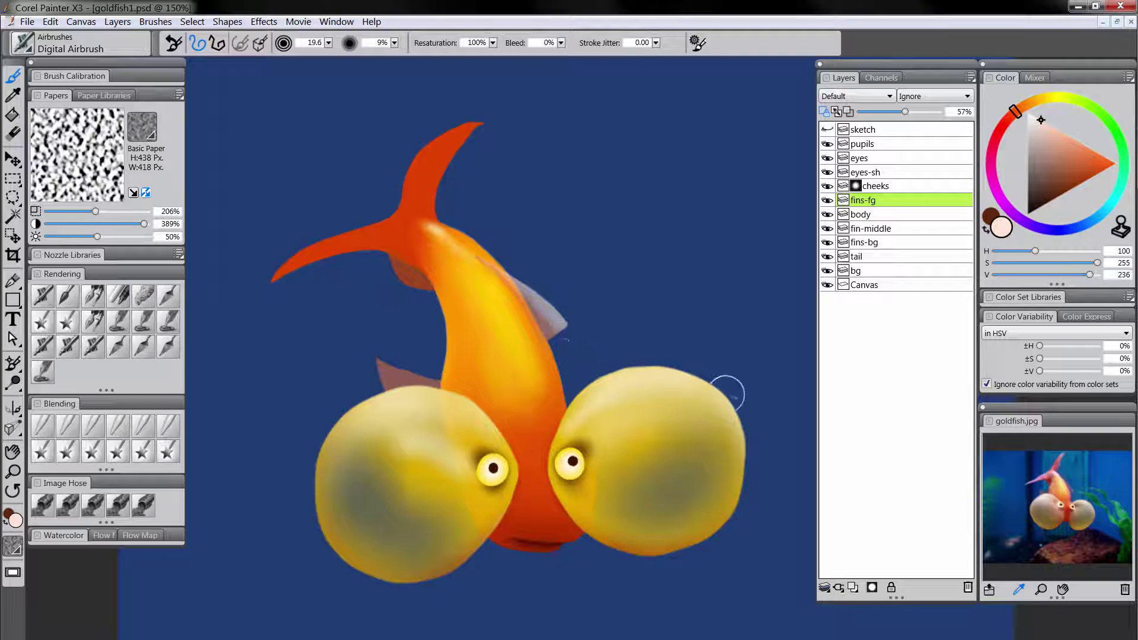
Identify the layer holding the fin behind the cheek bubble and airbrush that fin's edge pale on the fins-bg layer
left_click(876, 228)
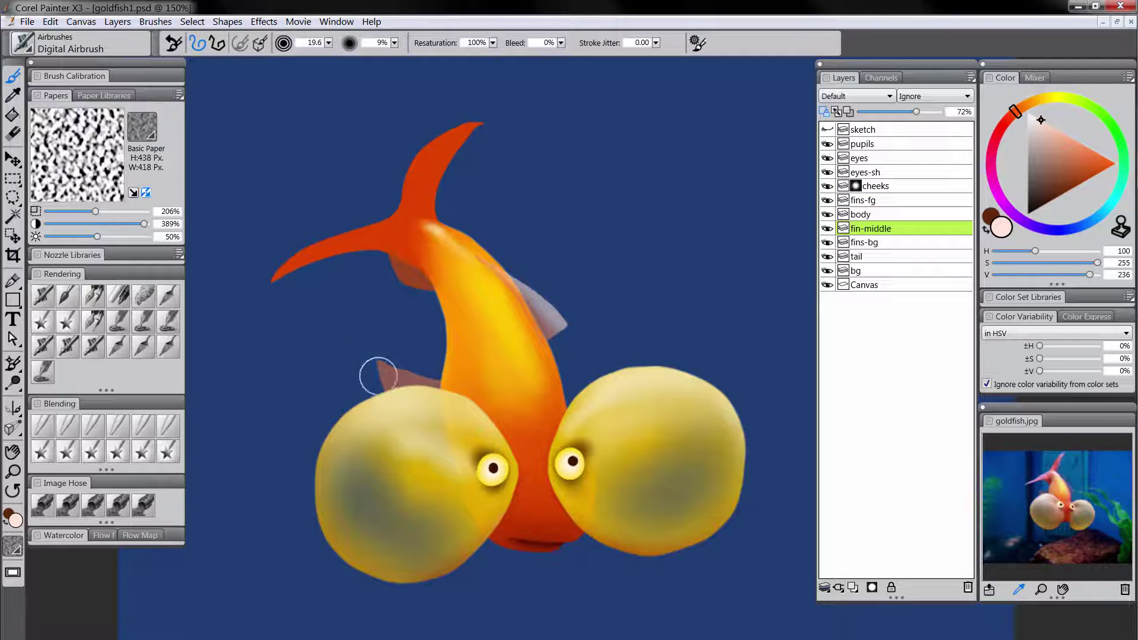
left_click(828, 229)
left_click(828, 229)
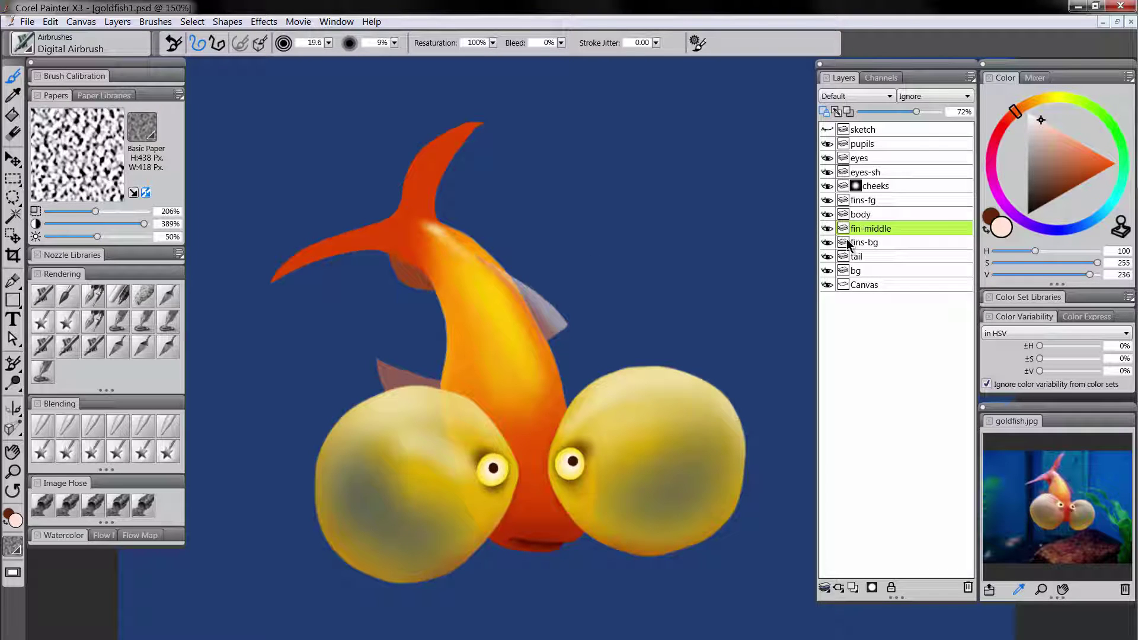
left_click(876, 242)
left_click(828, 242)
left_click(827, 242)
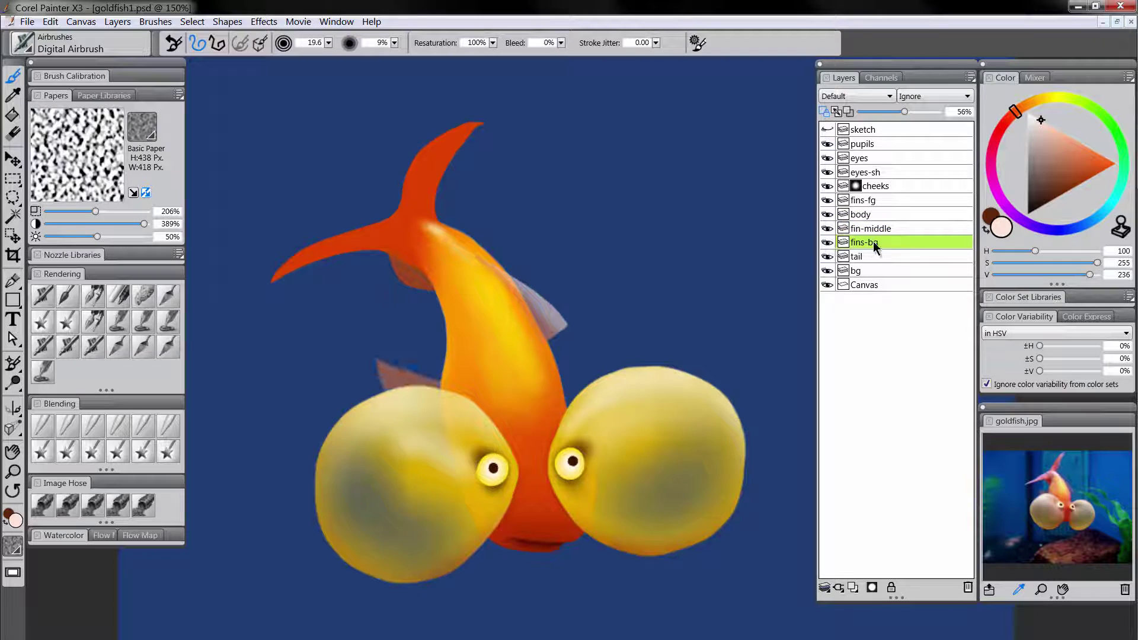
mouse_move(412, 348)
left_mouse_down()
mouse_move(373, 342)
mouse_move(398, 344)
mouse_move(400, 369)
mouse_move(382, 362)
mouse_move(408, 388)
mouse_move(404, 358)
left_mouse_up()
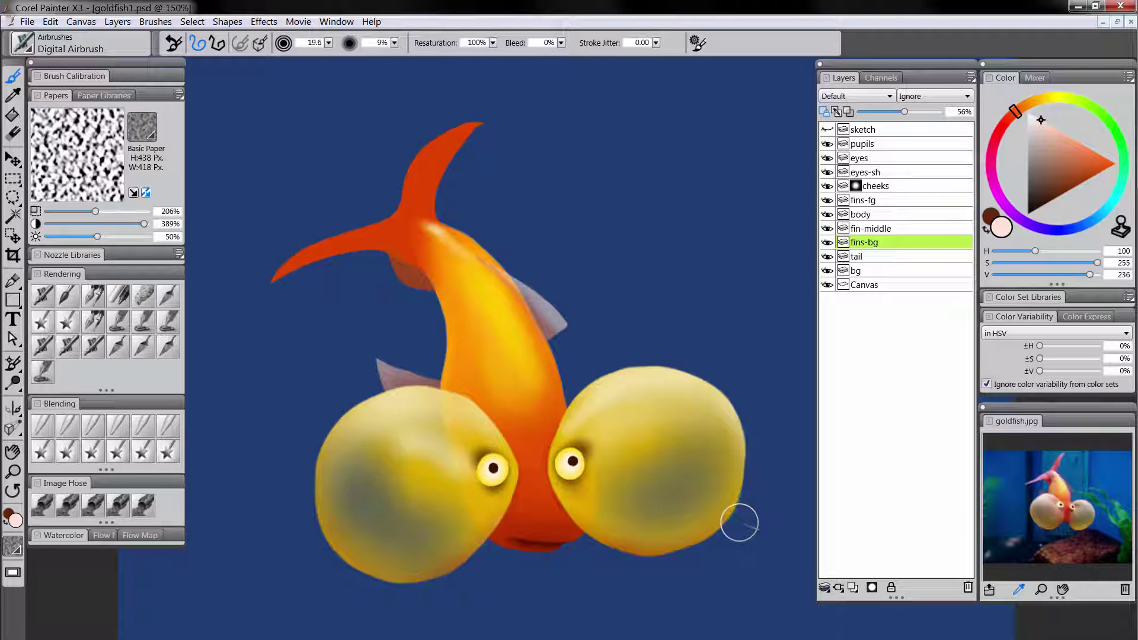
Shade the bases of the fins on the fins-bg and fins-fg layers with a dark brown
left_click(1047, 204)
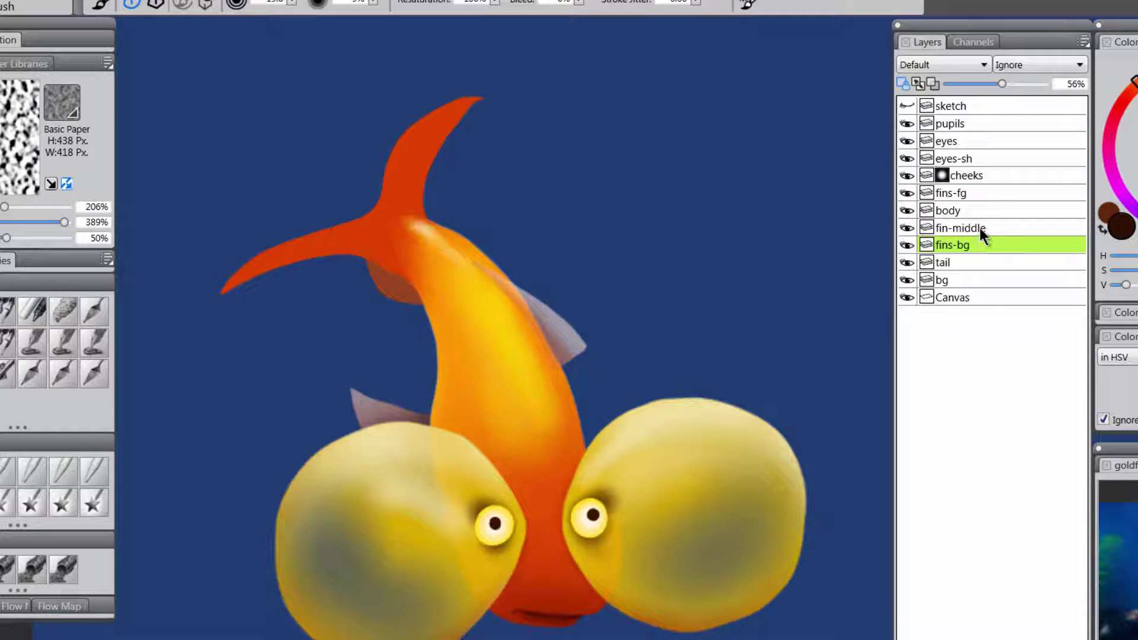
left_click(979, 192)
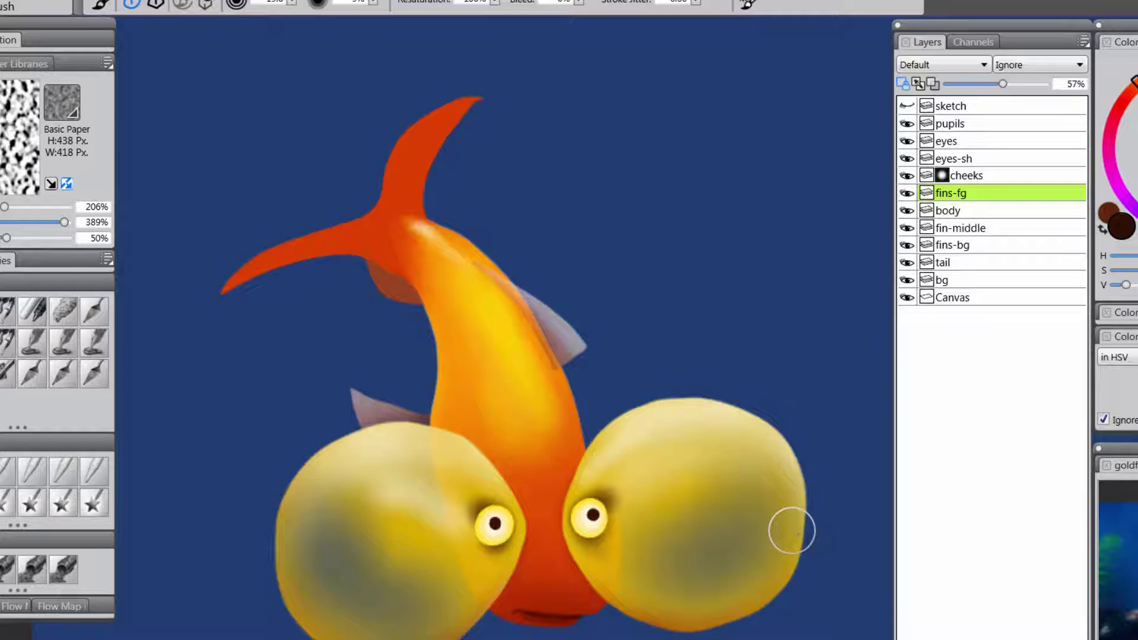
Airbrush the small fin near the tail on the fin-middle layer with a yellow-orange sampled from the body
left_click(973, 229)
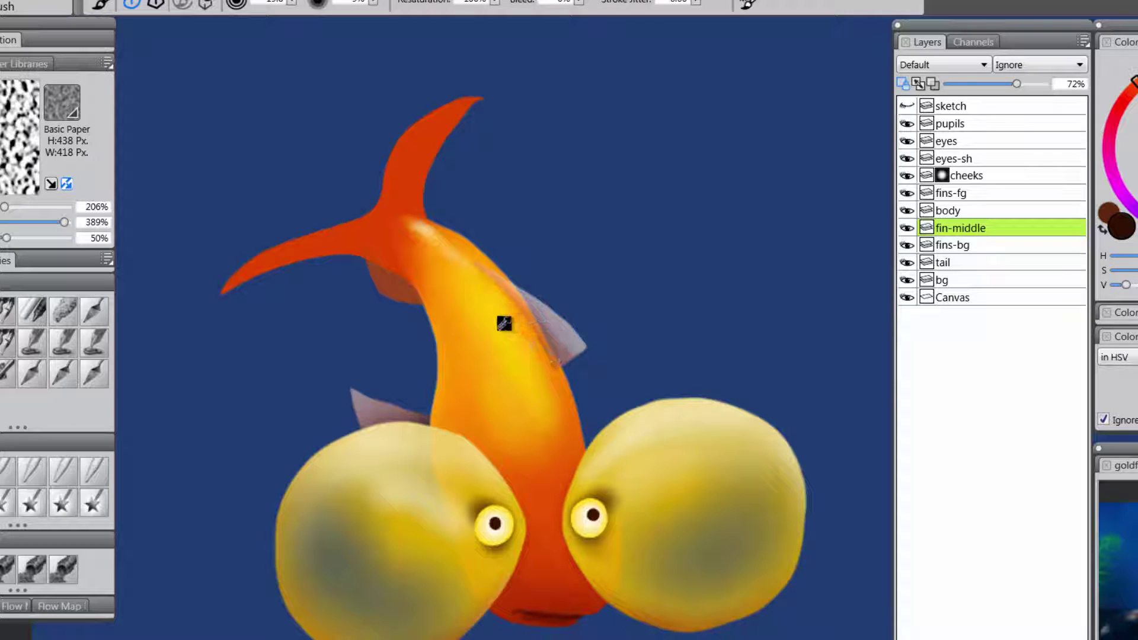
left_click(490, 343, "alt")
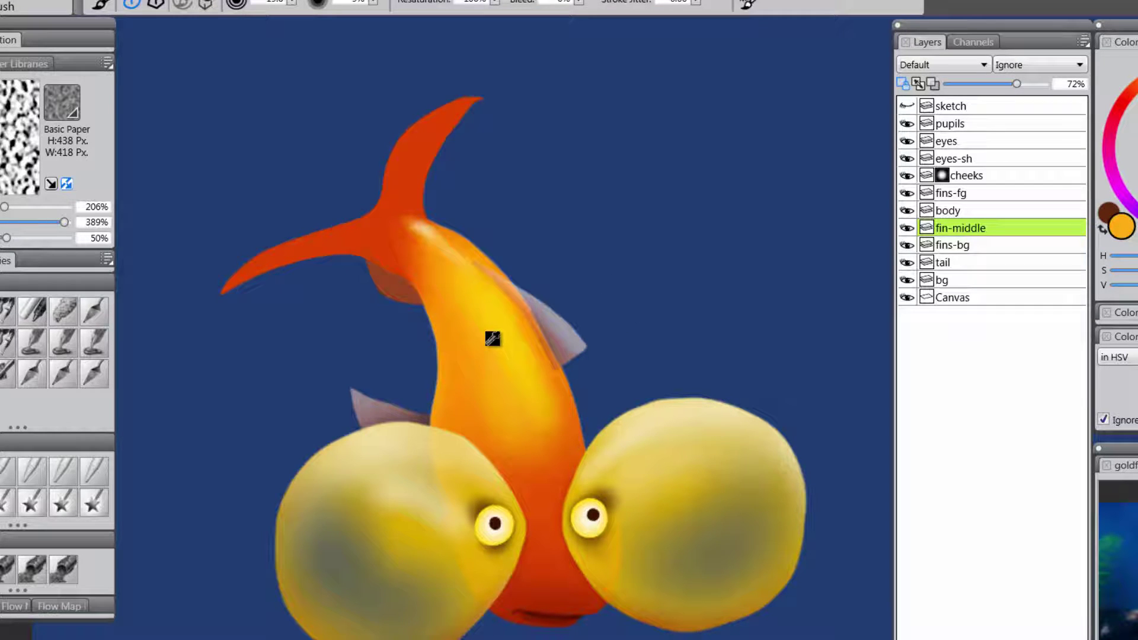
mouse_move(377, 255)
left_mouse_down()
mouse_move(363, 237)
mouse_move(404, 287)
left_mouse_up()
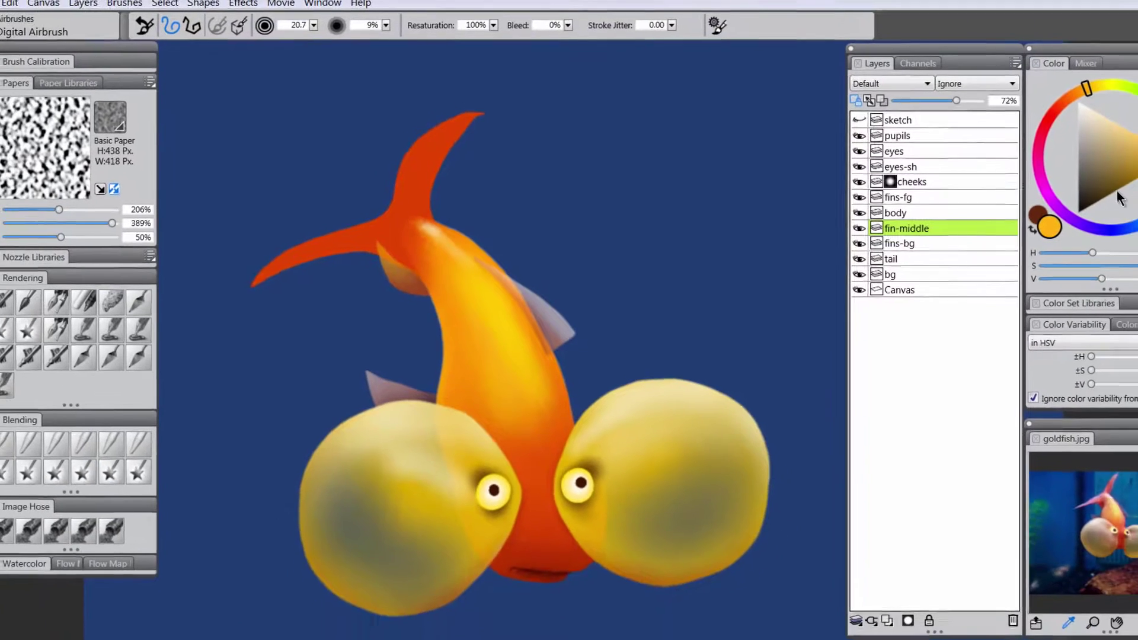
Add dark brown detail strokes to the fin on the fin-middle layer with the Detail Oils Brush, undoing unwanted strokes
left_click(1061, 202)
left_click(1025, 115)
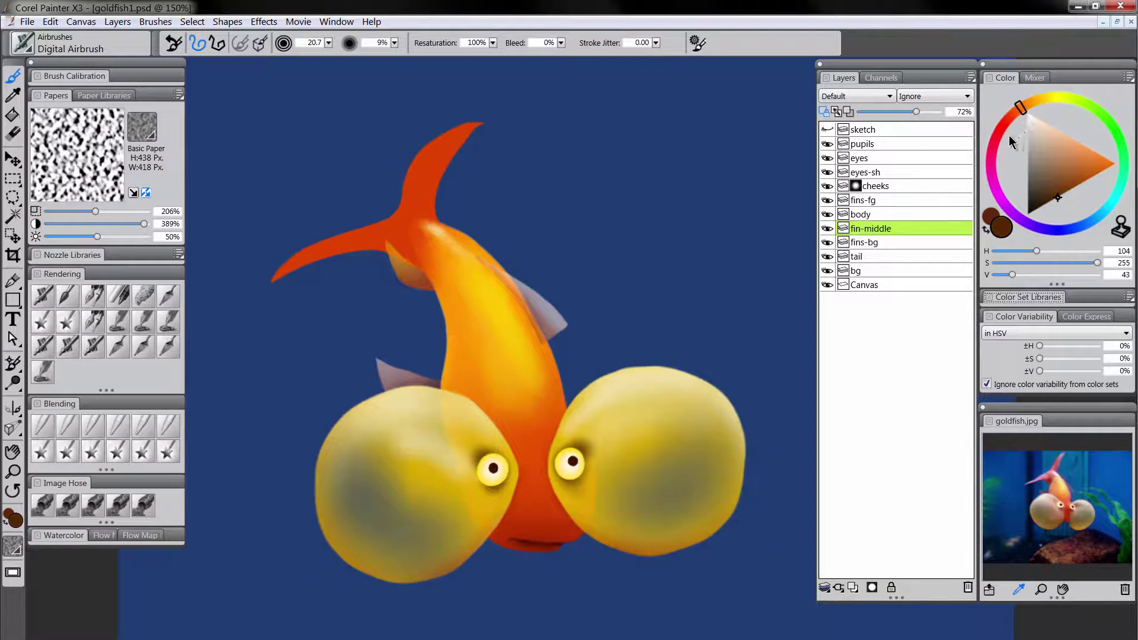
left_click(67, 298)
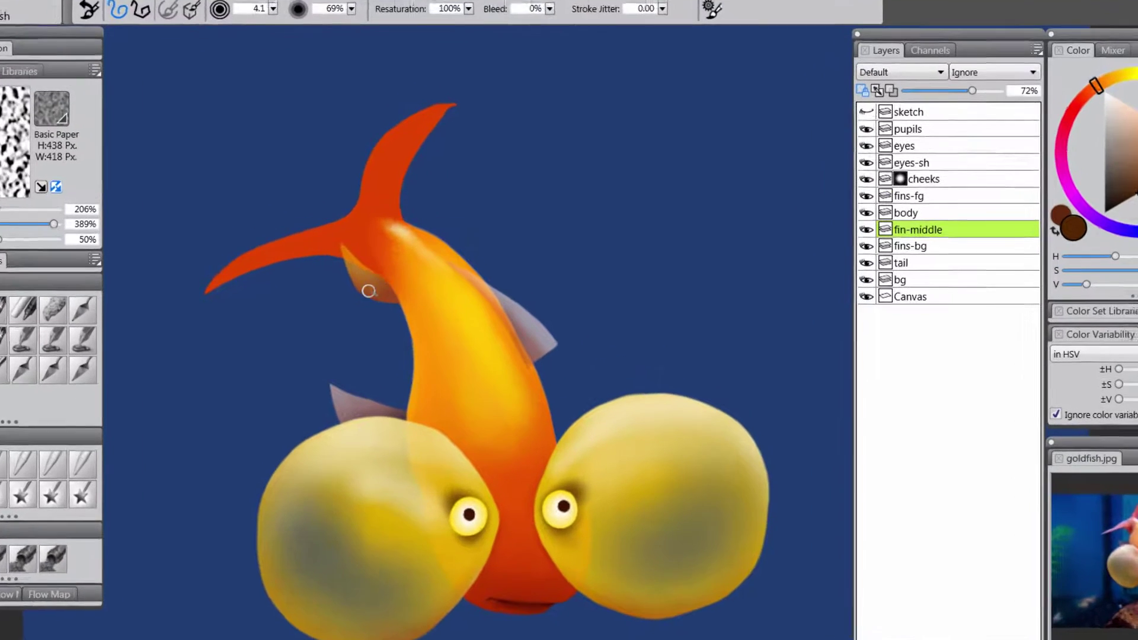
left_click_drag(403, 273, 425, 282)
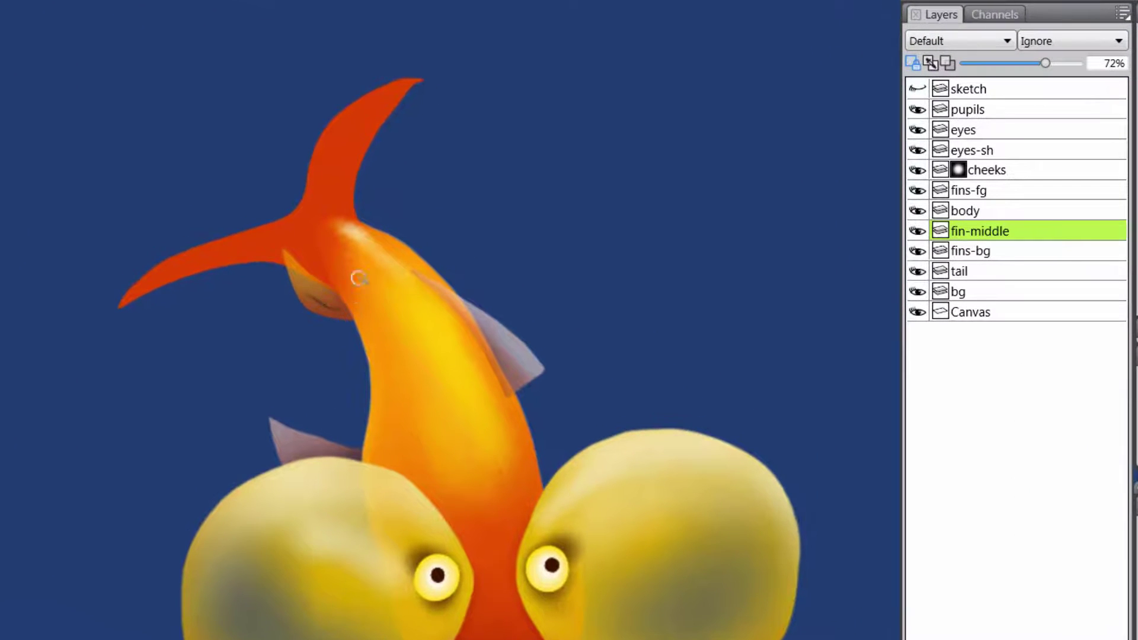
key("ctrl+z")
key("ctrl+z")
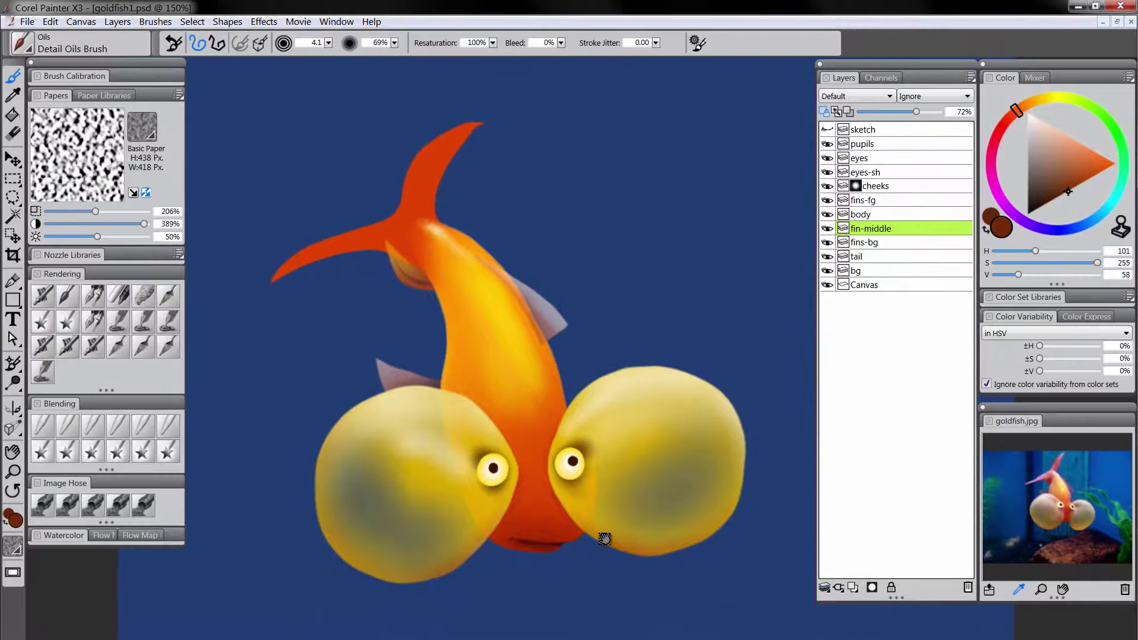
Tint the outer edges of both tail lobes light blue on the tail layer with the Digital Airbrush, undoing an unwanted stroke
left_click_drag(478, 638, 446, 617)
left_click_drag(579, 522, 590, 515)
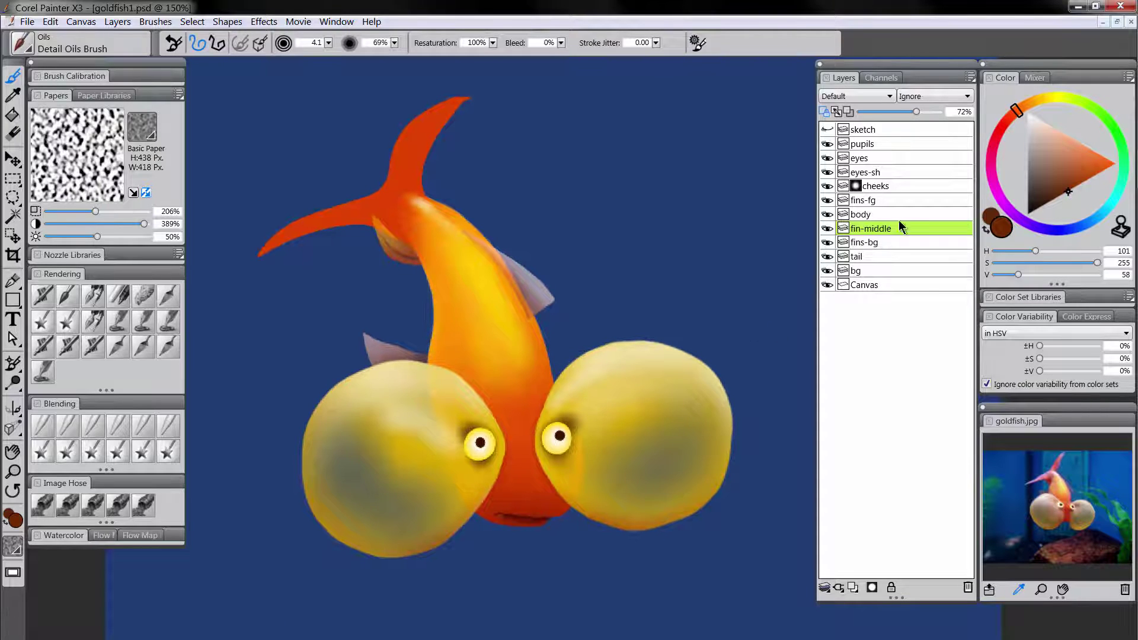
left_click(872, 256)
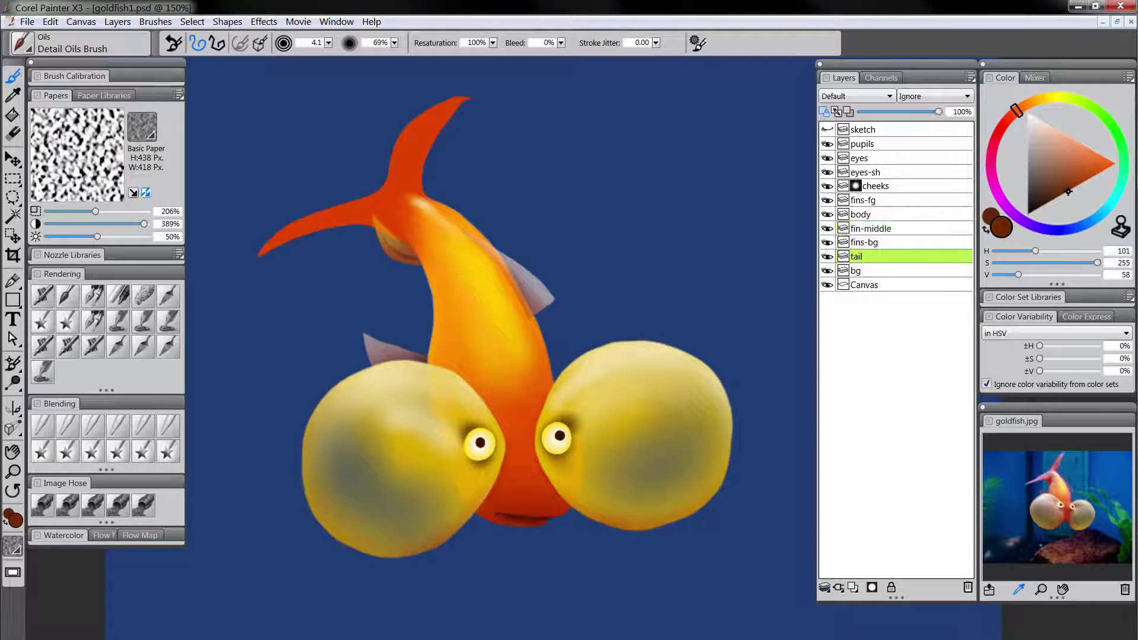
left_click(43, 299)
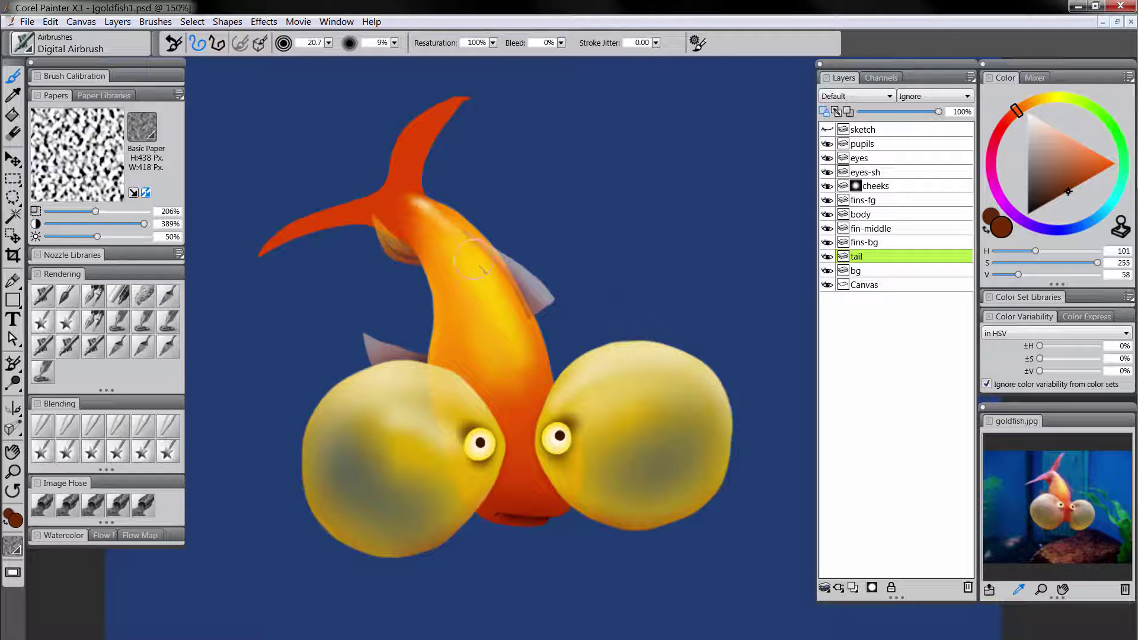
left_click(1094, 221)
left_click_drag(1073, 189, 1060, 118)
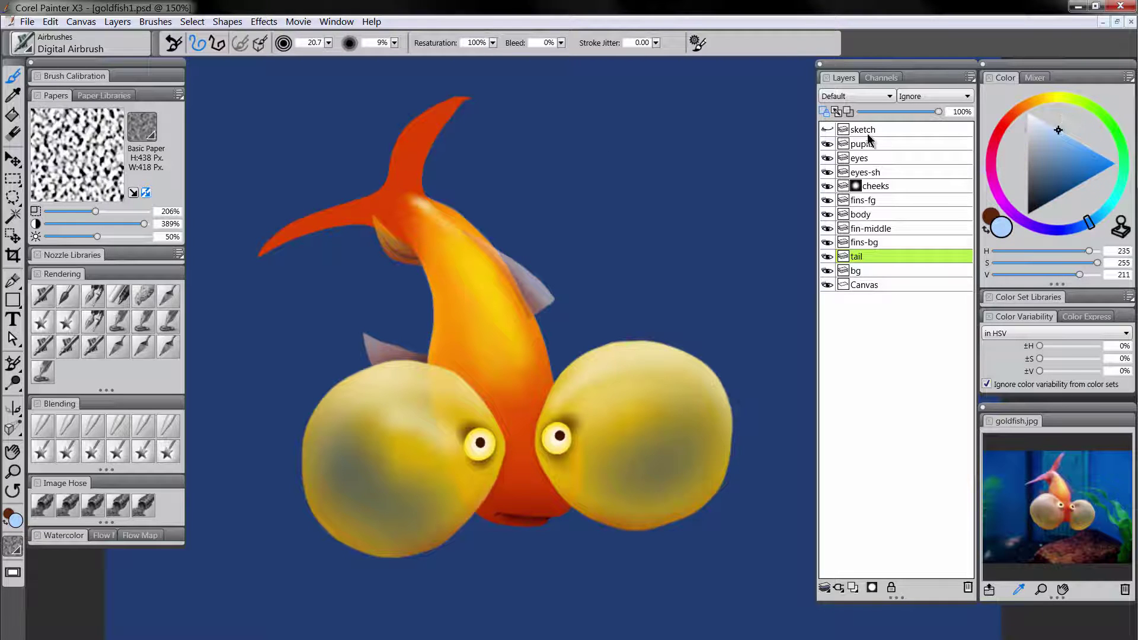
left_click(1082, 143)
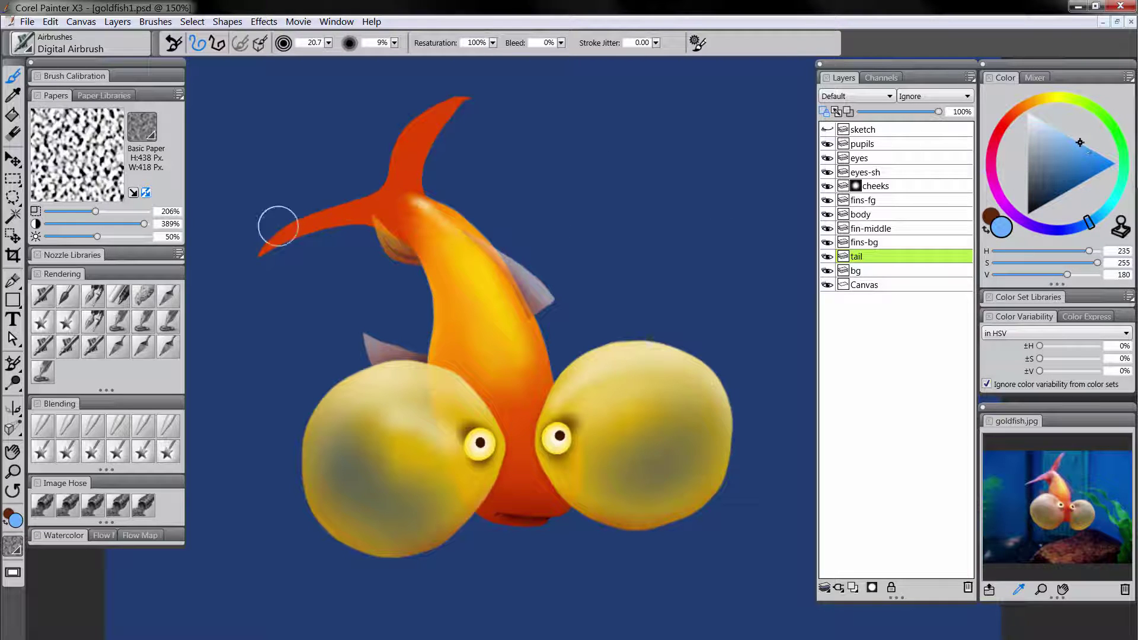
mouse_move(283, 222)
left_mouse_down()
mouse_move(414, 228)
mouse_move(411, 253)
mouse_move(258, 235)
mouse_move(309, 208)
mouse_move(371, 210)
left_mouse_up()
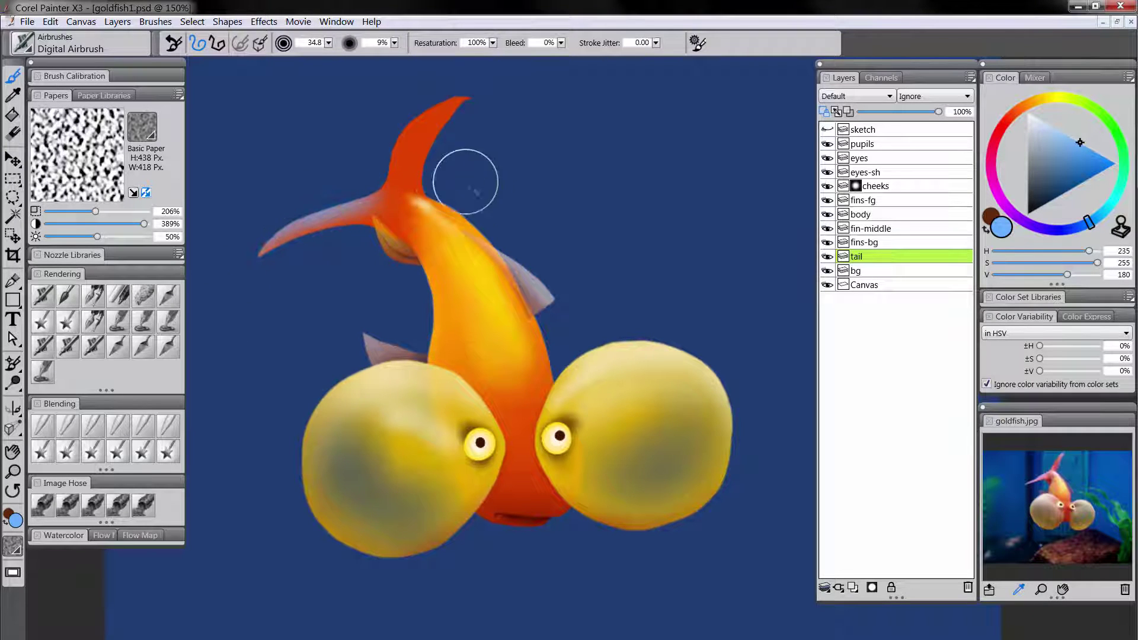
mouse_move(396, 126)
left_mouse_down()
mouse_move(458, 105)
mouse_move(423, 98)
mouse_move(456, 105)
mouse_move(373, 169)
mouse_move(479, 127)
mouse_move(479, 116)
mouse_move(441, 185)
mouse_move(484, 125)
mouse_move(439, 173)
mouse_move(516, 153)
mouse_move(478, 125)
mouse_move(441, 182)
mouse_move(484, 127)
mouse_move(470, 122)
mouse_move(489, 92)
mouse_move(437, 126)
mouse_move(482, 106)
mouse_move(476, 99)
mouse_move(473, 114)
mouse_move(410, 133)
mouse_move(479, 106)
mouse_move(446, 136)
mouse_move(465, 169)
mouse_move(500, 157)
left_mouse_up()
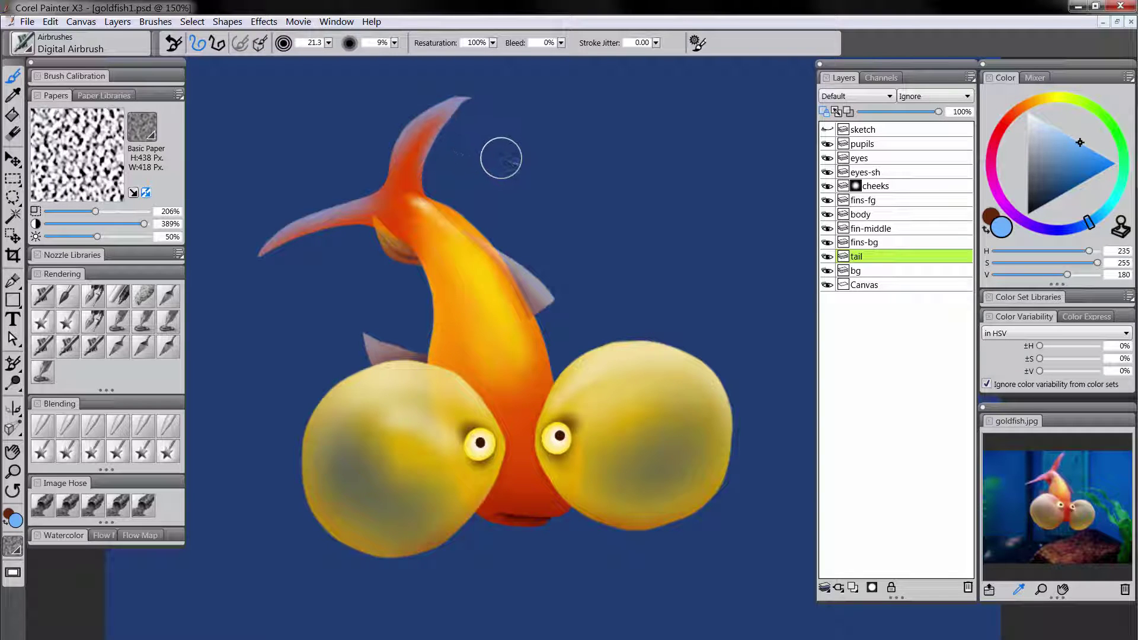
key("ctrl+z")
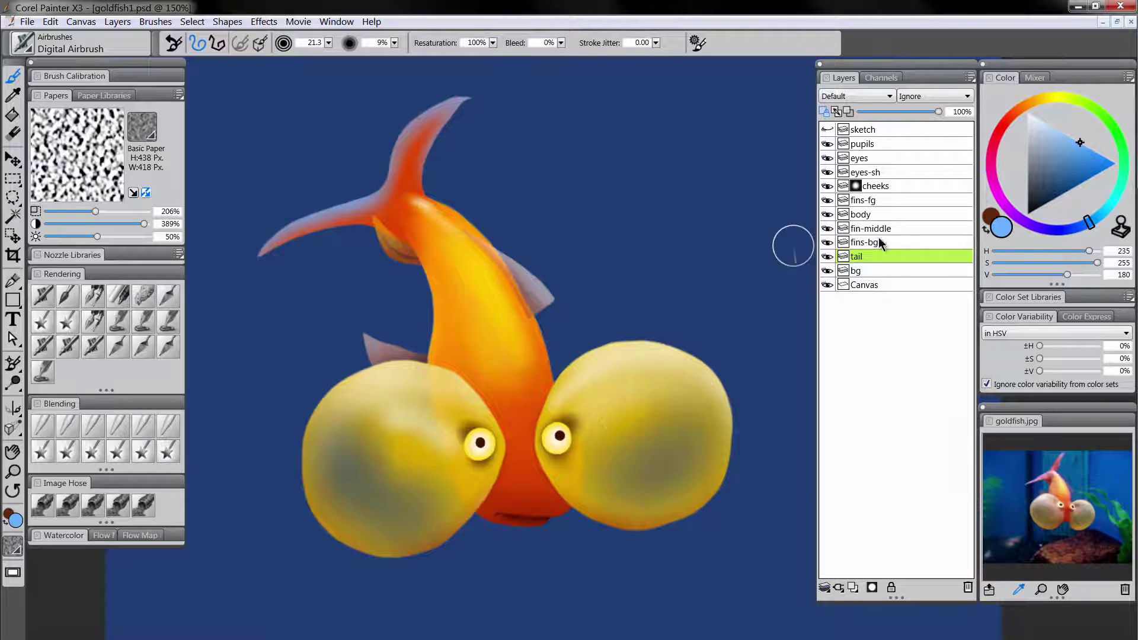
Shade the base of the tail on the tail layer with a dark reddish-brown, using the Digital Airbrush
left_click(1010, 123)
left_click(1050, 202)
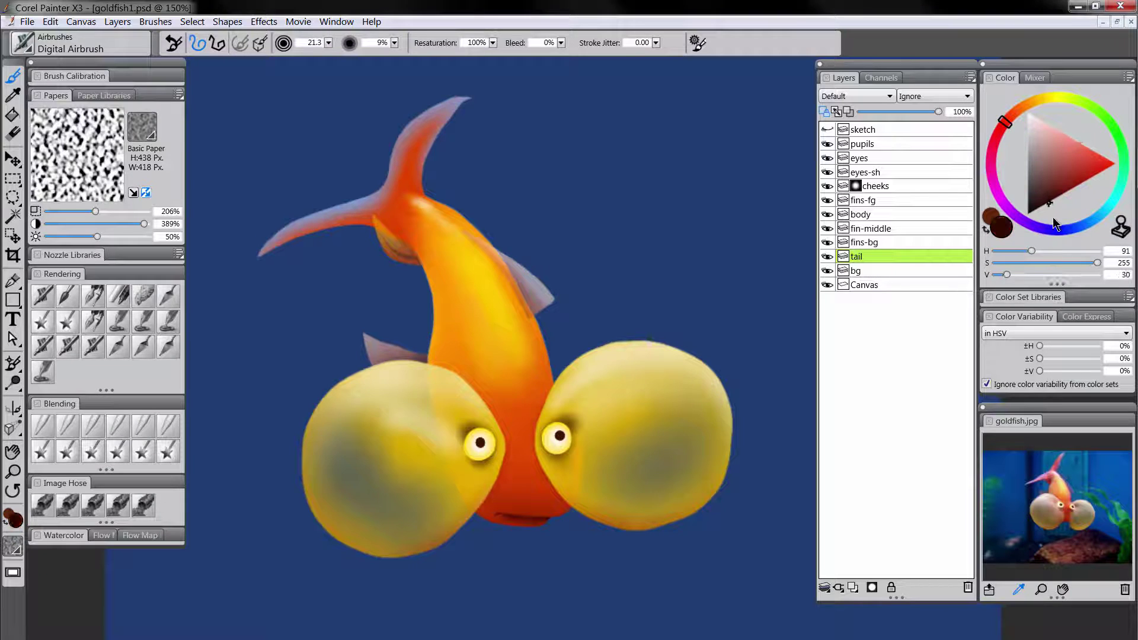
mouse_move(368, 235)
left_mouse_down()
mouse_move(400, 247)
mouse_move(407, 272)
mouse_move(389, 254)
mouse_move(386, 264)
mouse_move(389, 244)
left_mouse_up()
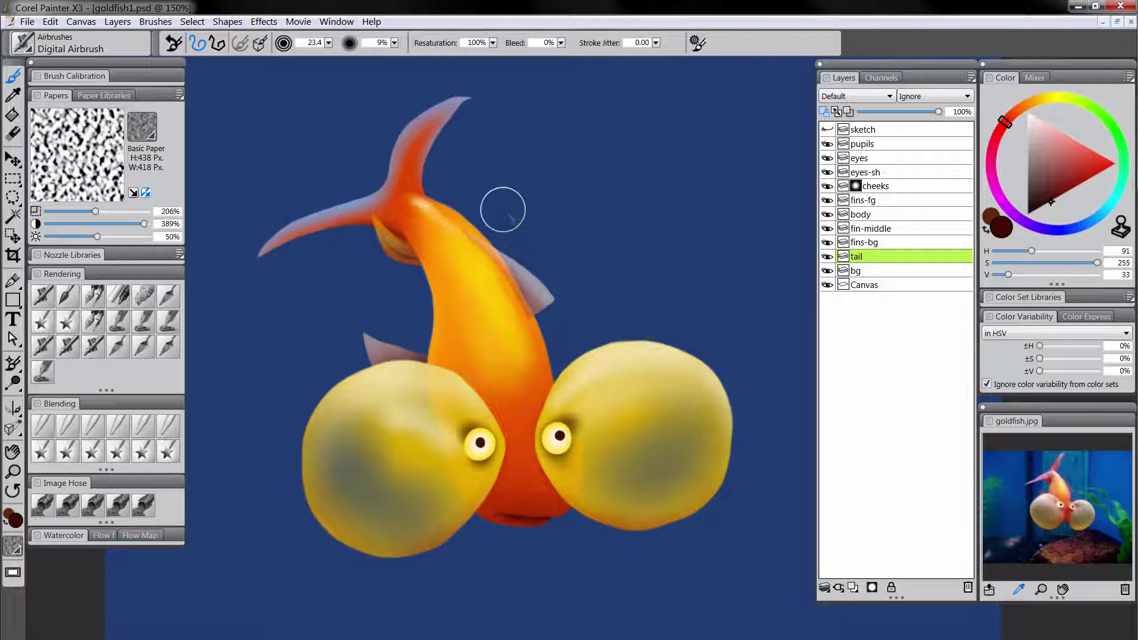
left_click_drag(440, 183, 436, 178)
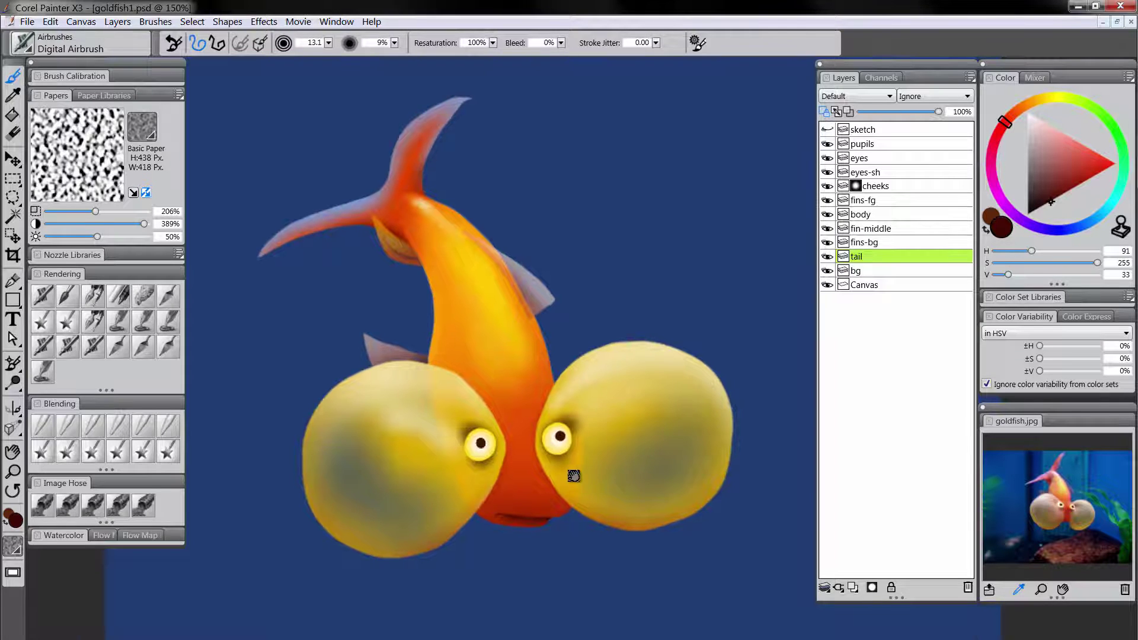
Paint a pale pink highlight at the base of the upper tail lobe on the tail layer with the Detail Oils Brush
left_click_drag(574, 475, 541, 469)
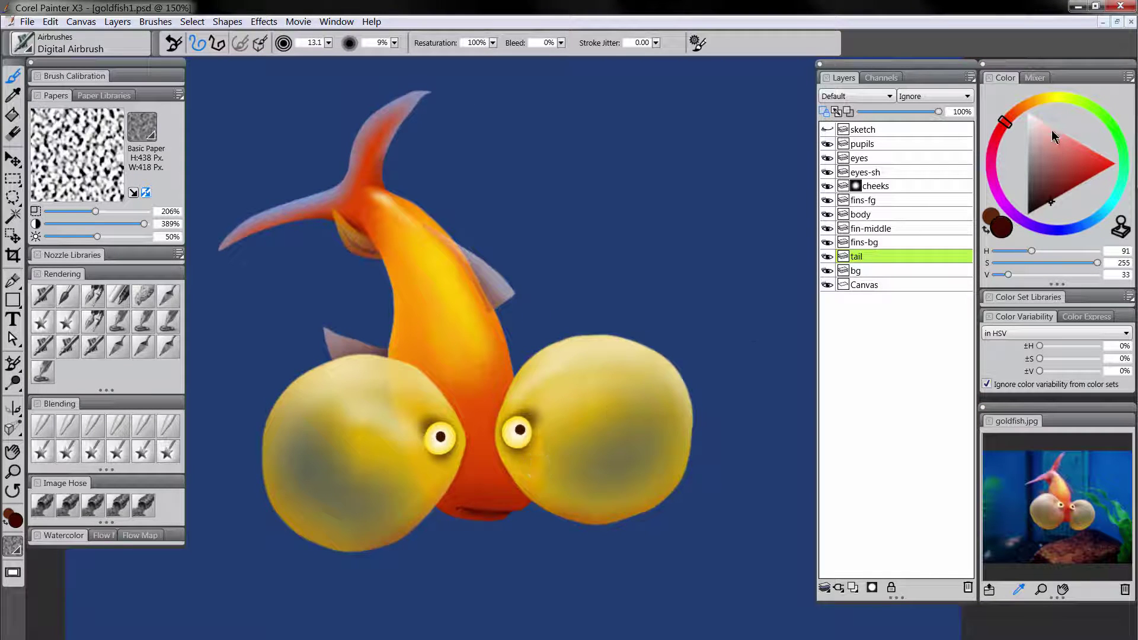
left_click(367, 164, "alt")
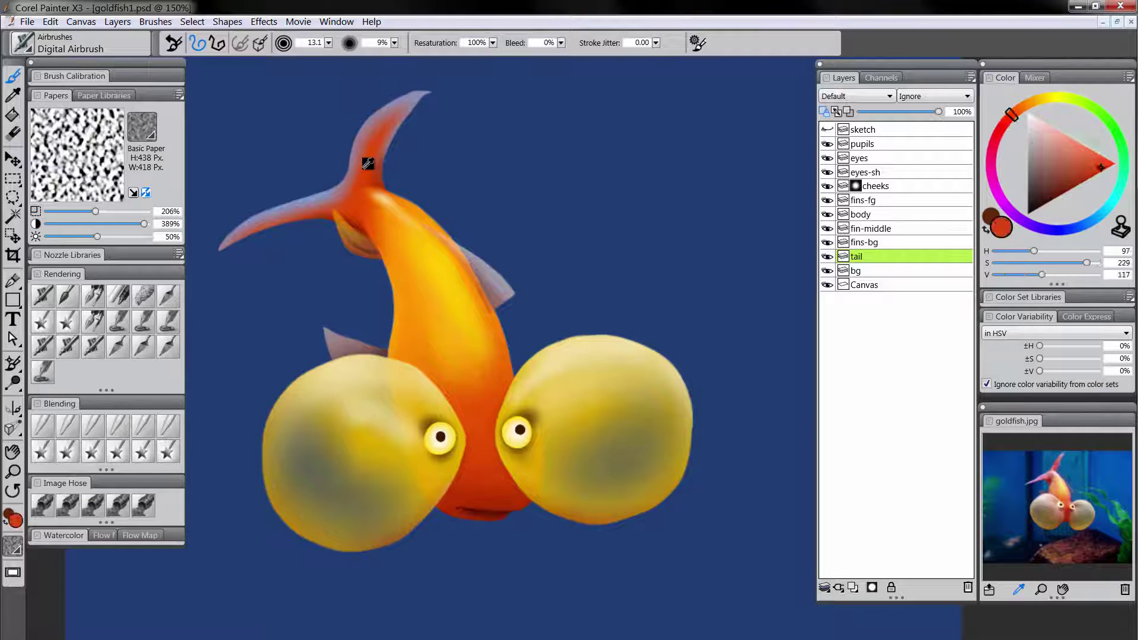
left_click(1044, 121)
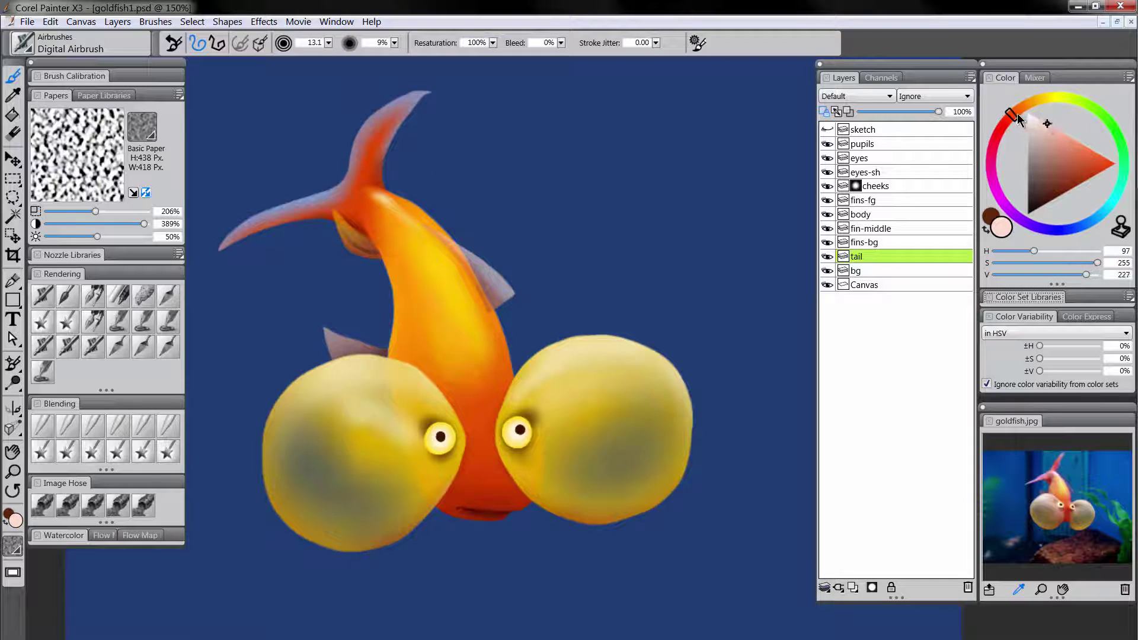
left_click(1019, 119)
left_click(68, 296)
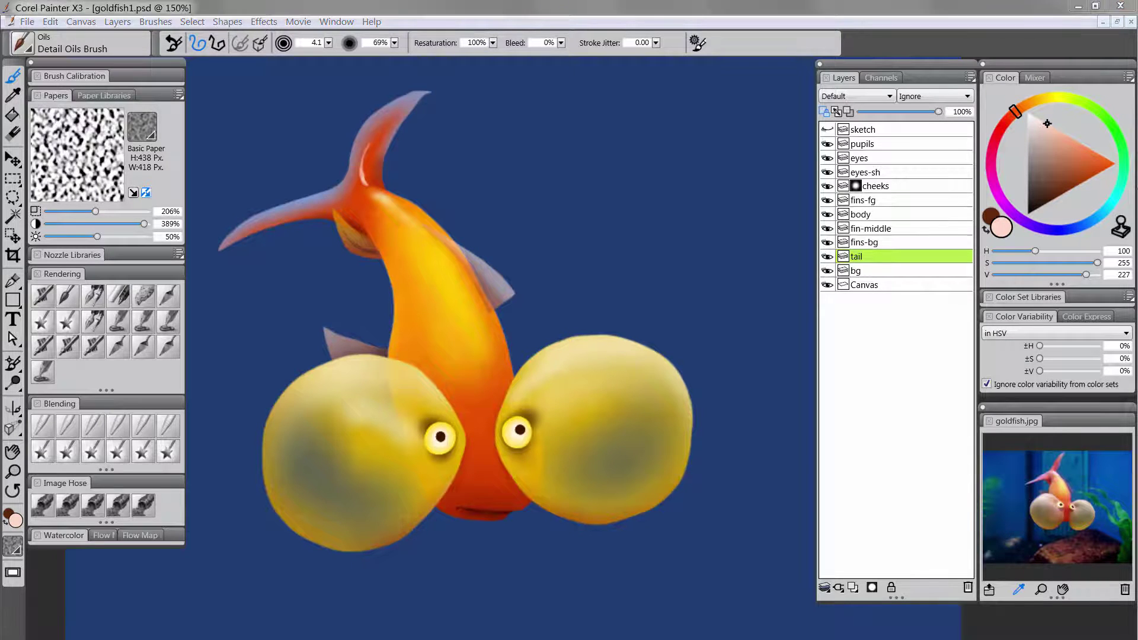
Dab small cream highlights along the goldfish's upper back near the tail on the body layer
left_click(875, 213)
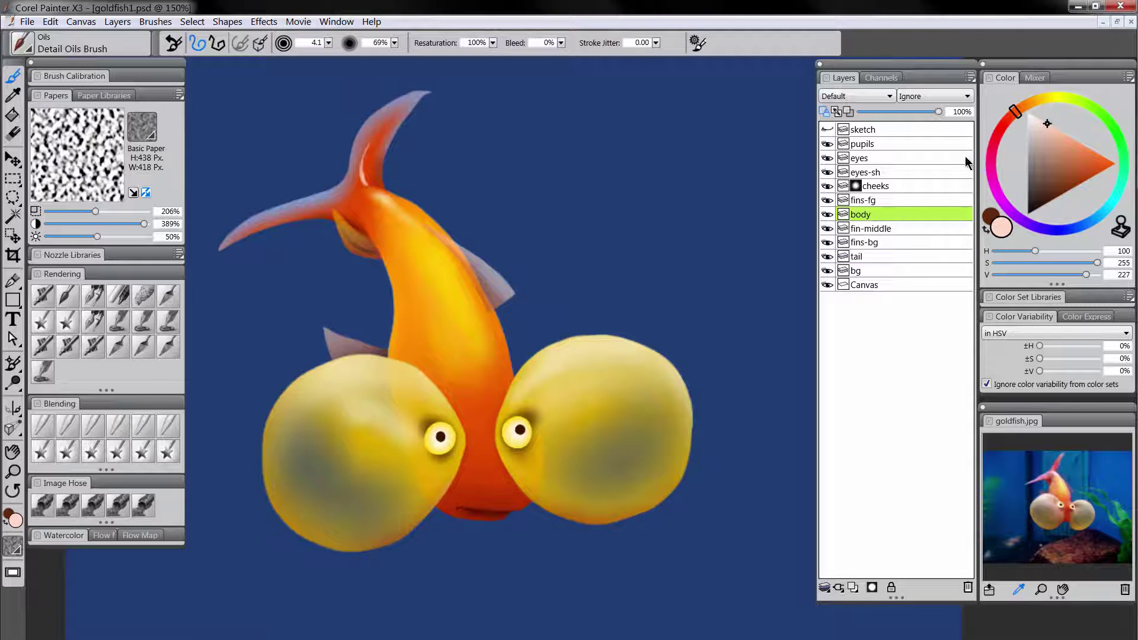
left_click_drag(1040, 120, 1037, 117)
left_click(1029, 103)
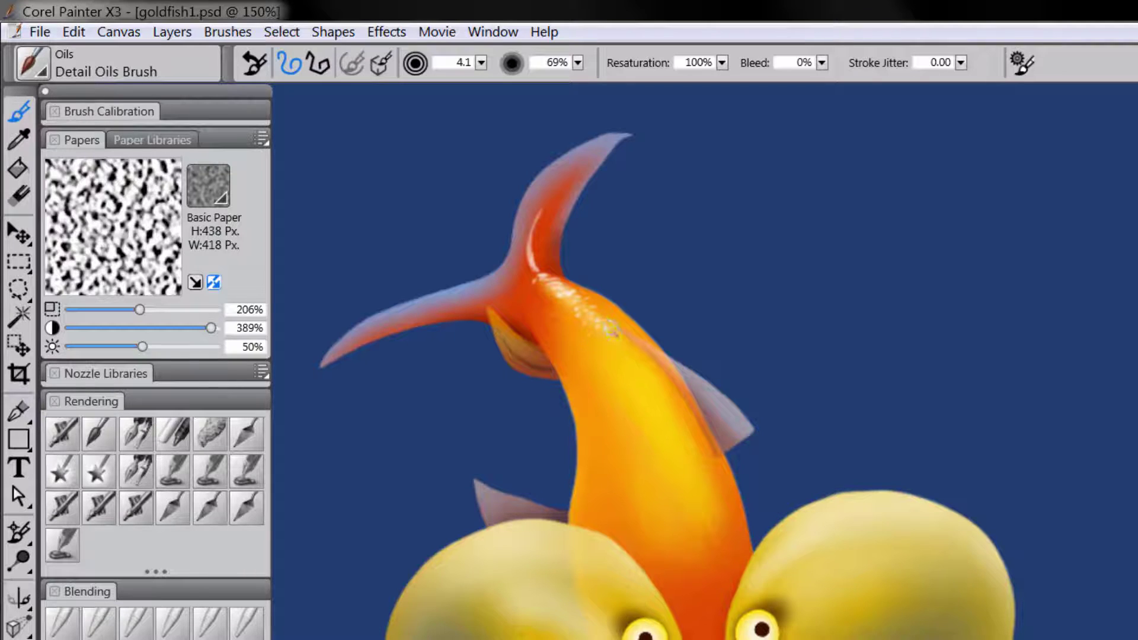
left_click(615, 338)
left_click(606, 335)
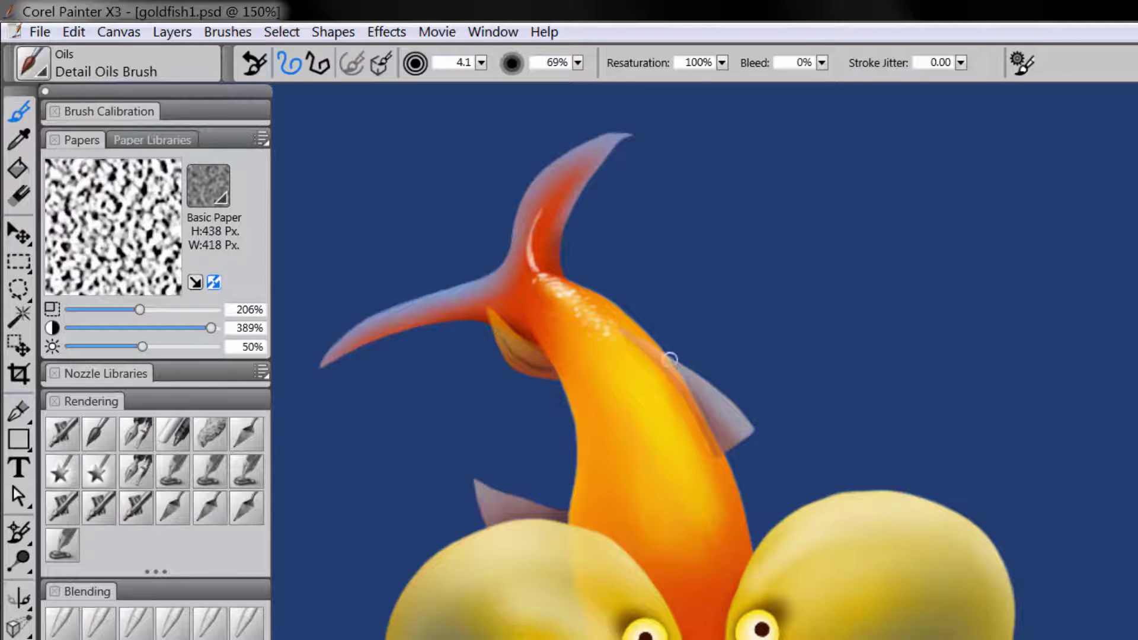
left_click(596, 320)
left_click(587, 314)
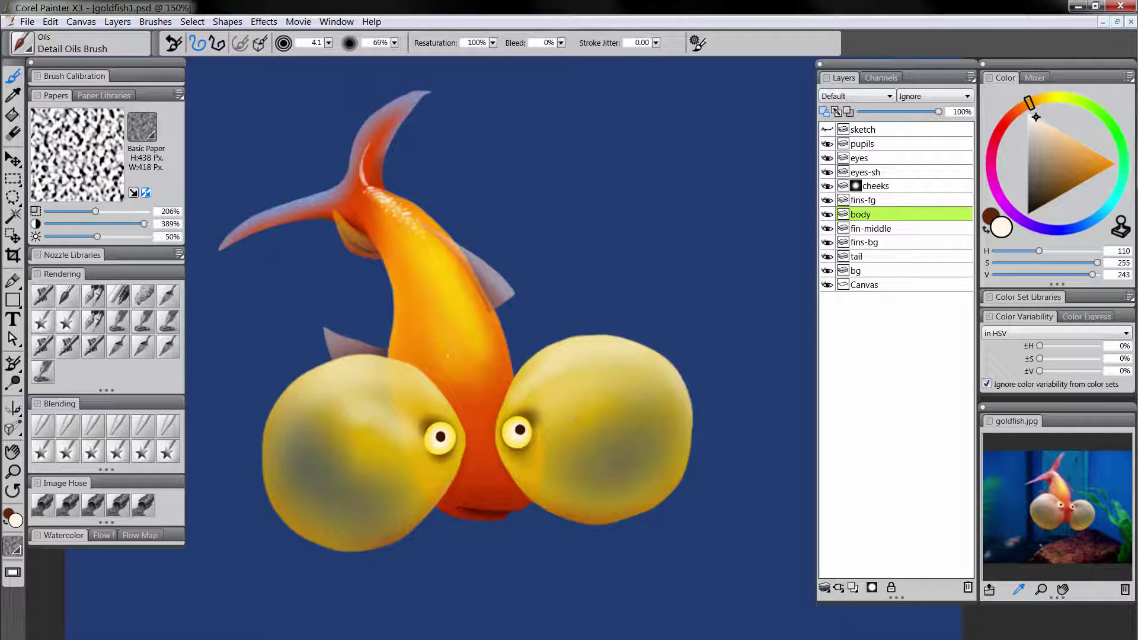
Airbrush a muted grey-violet along the body's edge below the small fin near the tail with the Digital Airbrush
left_click(1021, 219)
left_click(1037, 177)
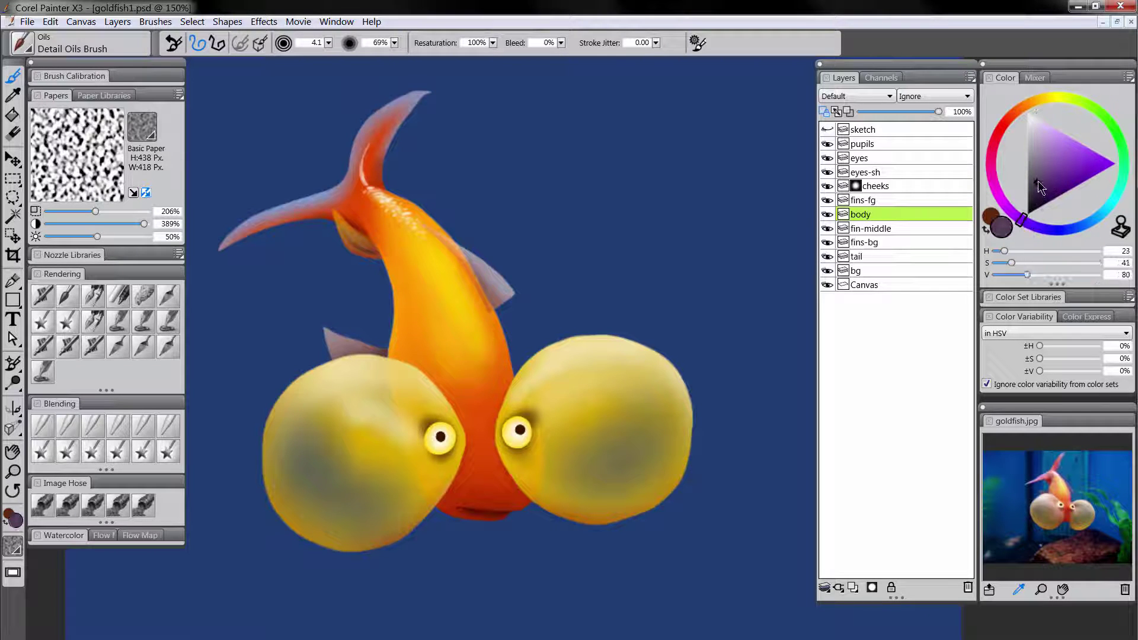
left_click(1047, 229)
left_click_drag(1037, 179, 1036, 169)
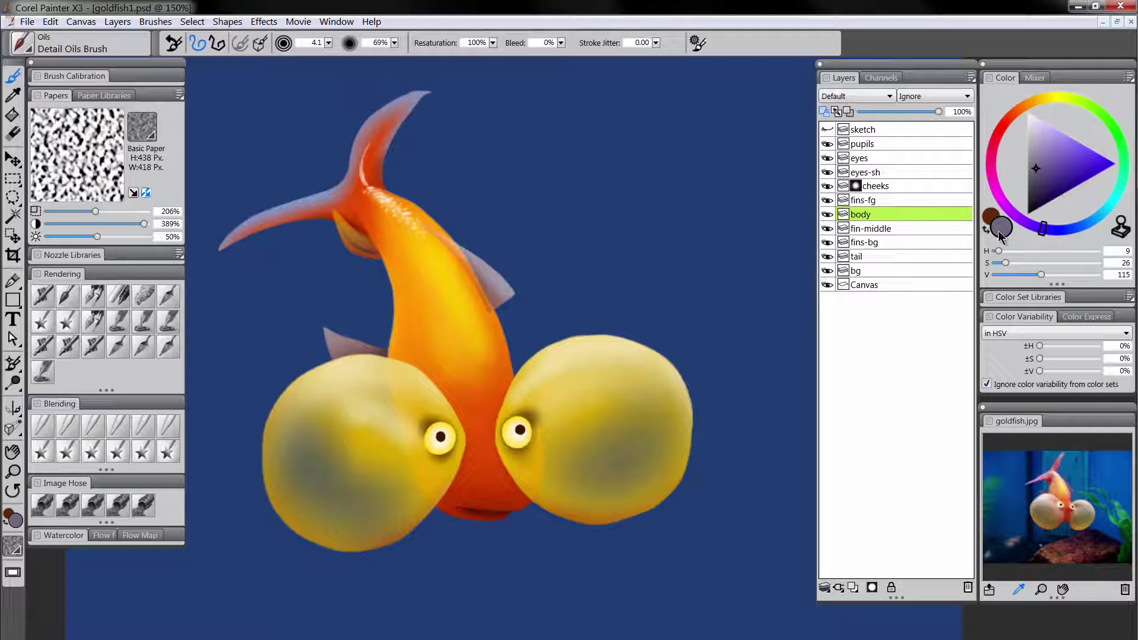
left_click(43, 300)
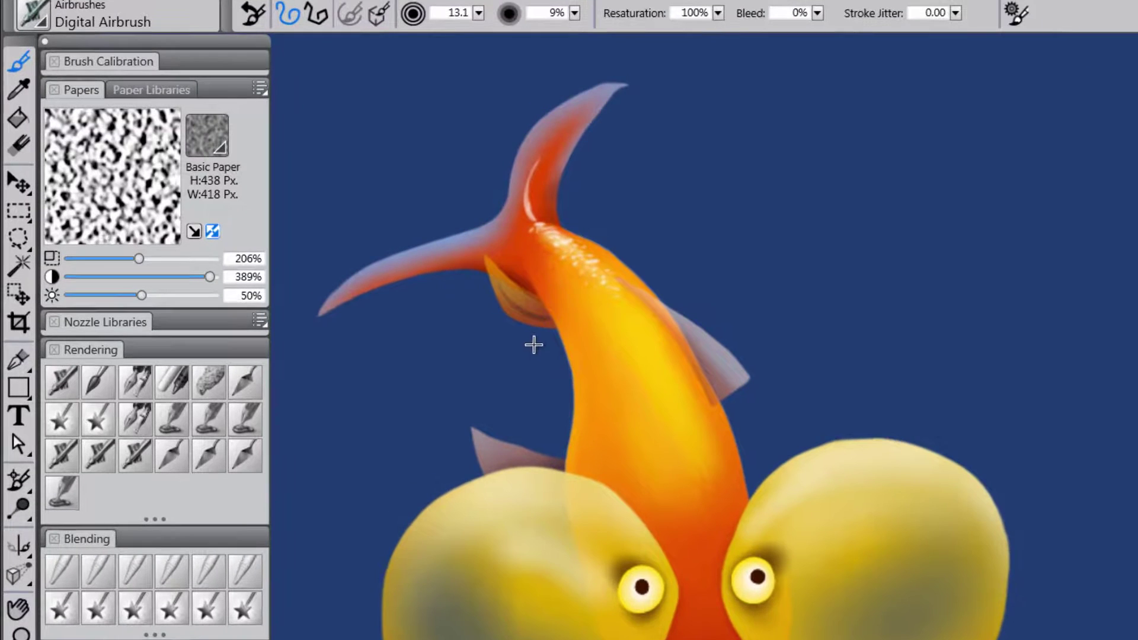
left_click_drag(534, 345, 557, 374)
mouse_move(526, 298)
left_mouse_down()
mouse_move(538, 342)
mouse_move(514, 275)
mouse_move(555, 397)
mouse_move(520, 282)
mouse_move(546, 380)
left_mouse_up()
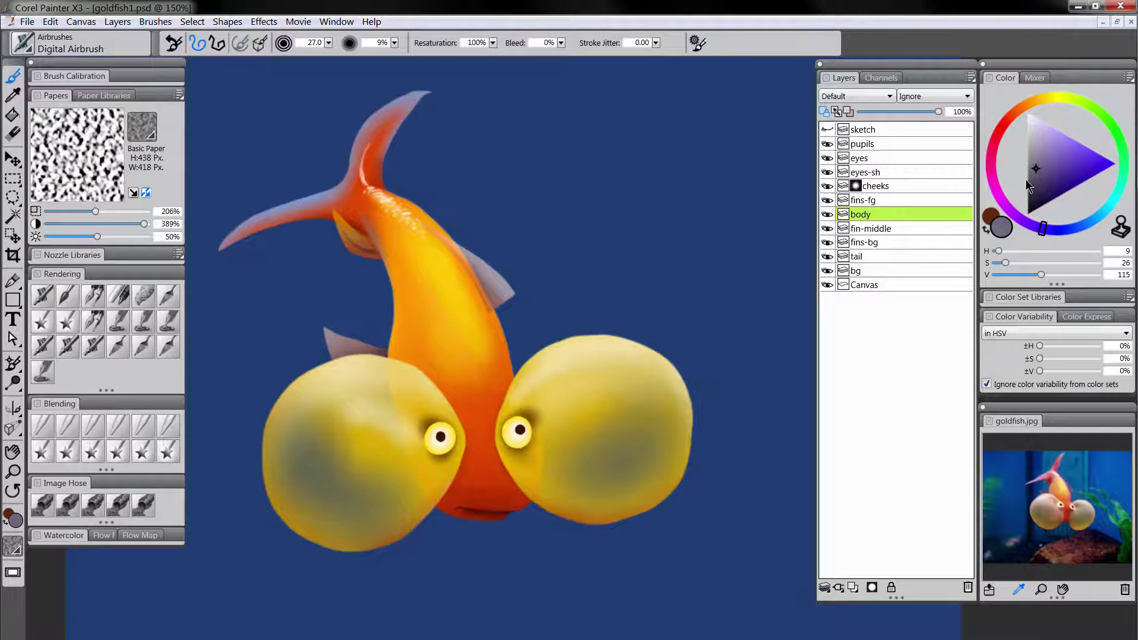
Airbrush light blue at the tail end of the body with a smaller brush on the body layer
left_click(1090, 231)
left_click(1059, 140)
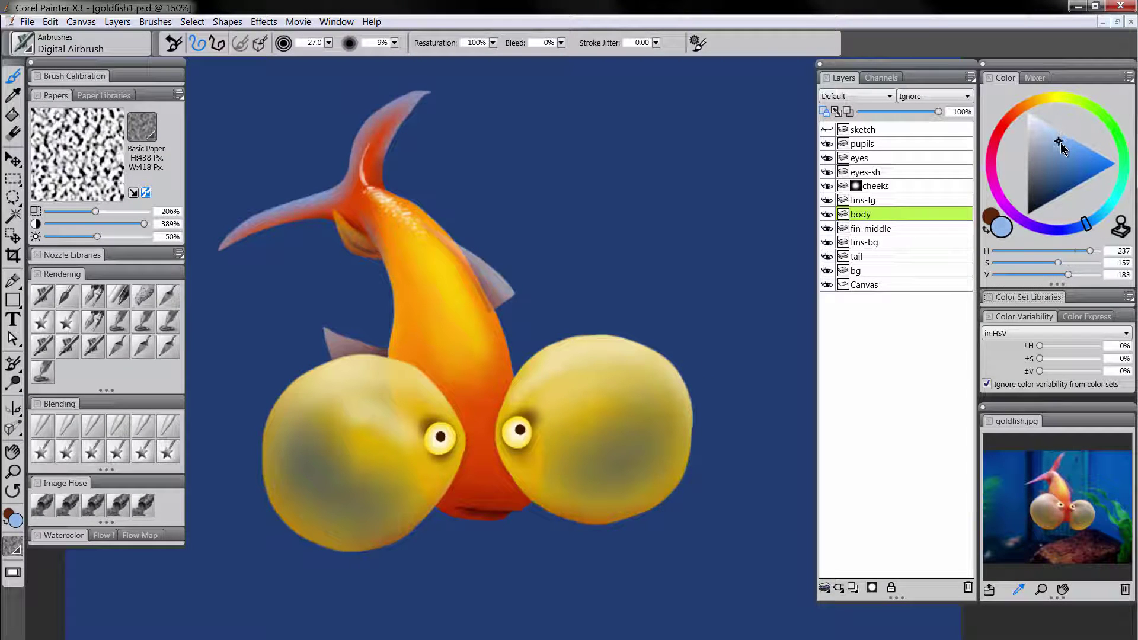
key("bracketleft")
left_click_drag(353, 200, 366, 171)
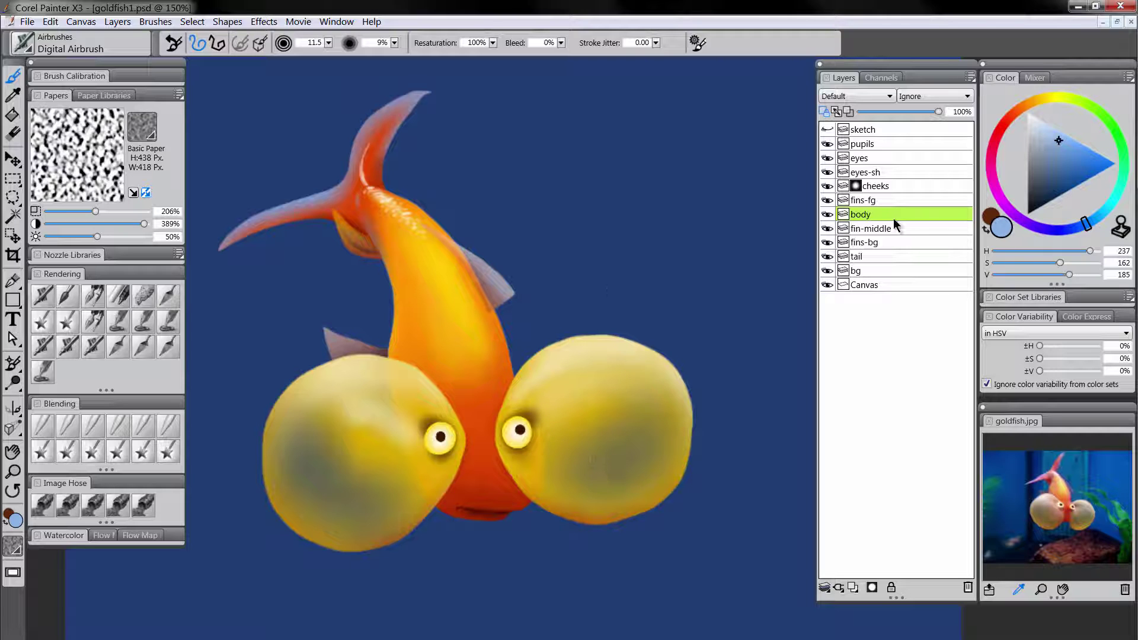
Airbrush a purple rim along the body's right edge below the back fin, and sample the body's orange
left_click(1006, 206)
left_click_drag(1057, 173, 1067, 157)
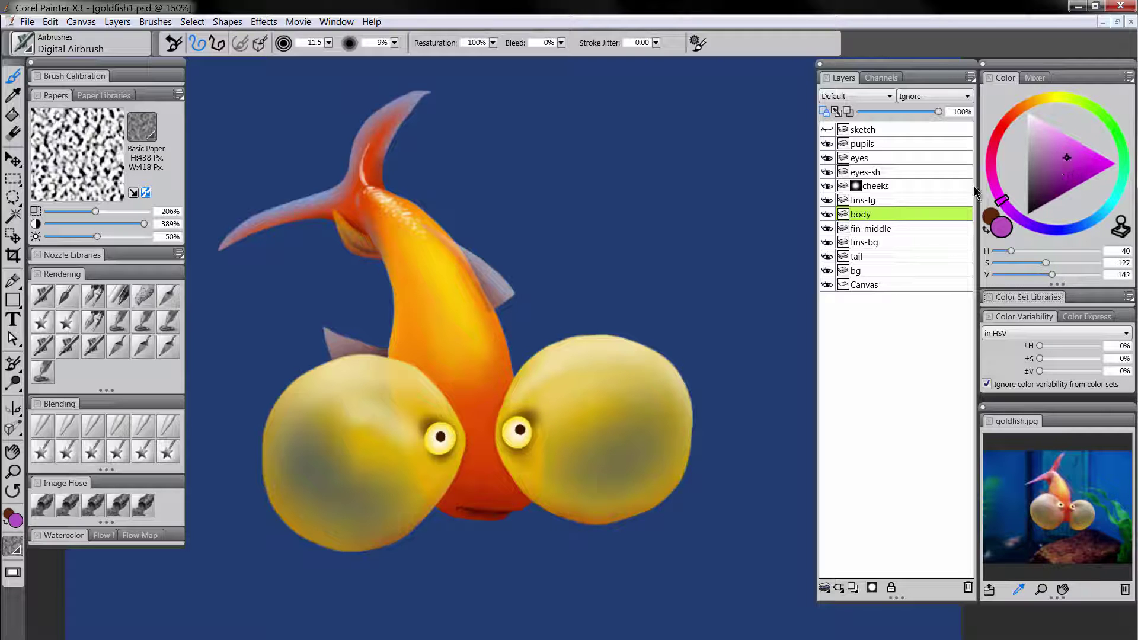
left_click_drag(554, 247, 532, 300)
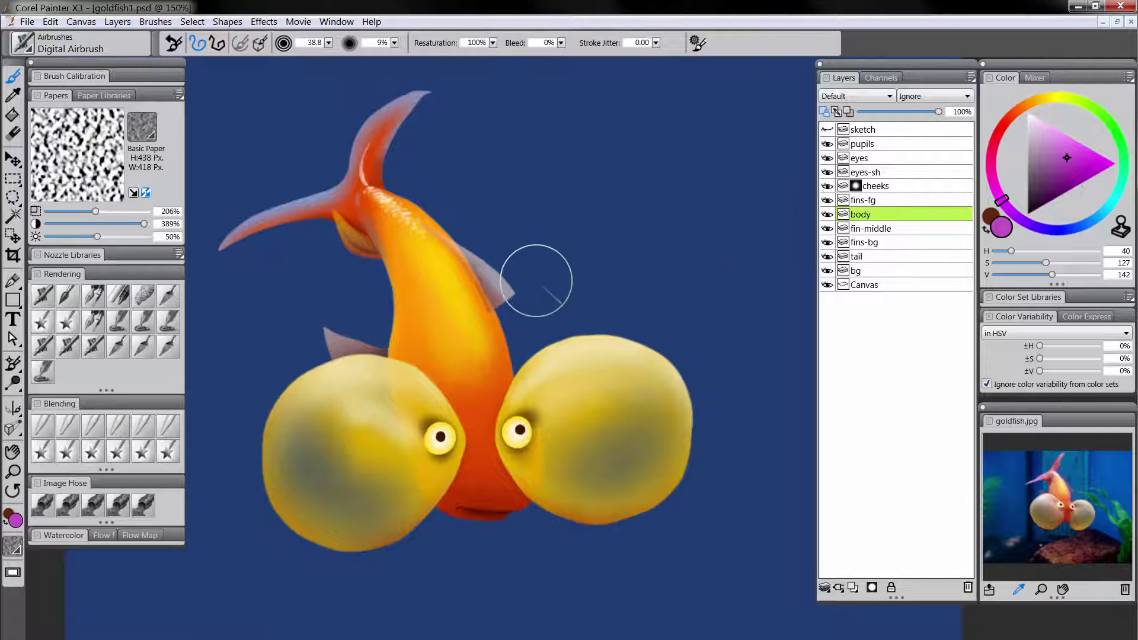
left_click_drag(505, 306, 526, 362)
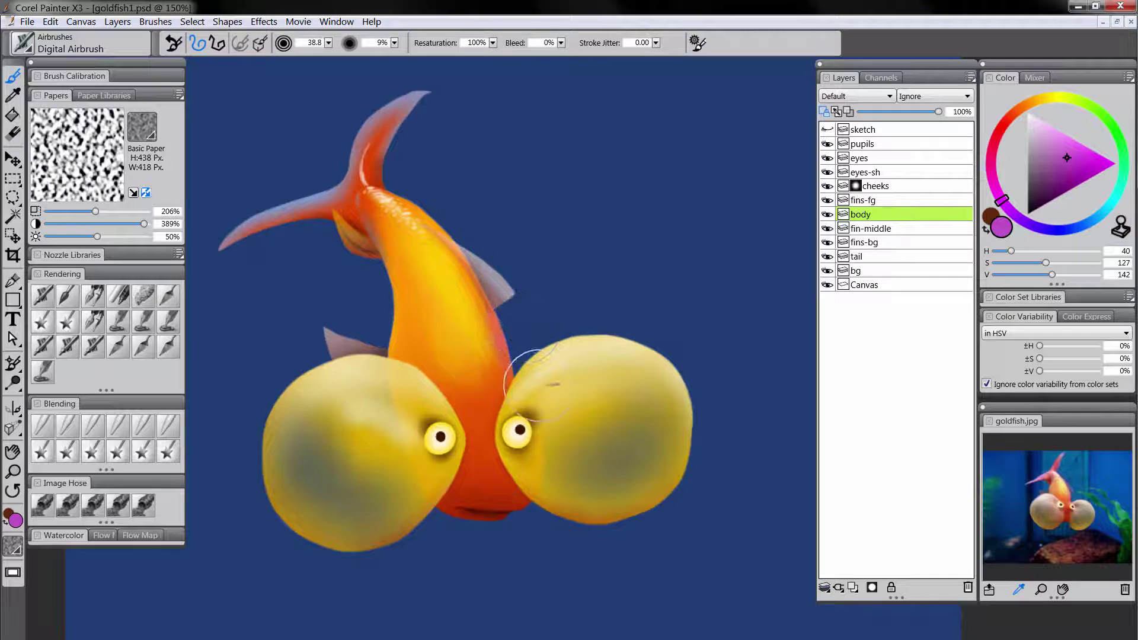
mouse_move(473, 238)
left_mouse_down()
mouse_move(516, 306)
mouse_move(523, 358)
left_mouse_up()
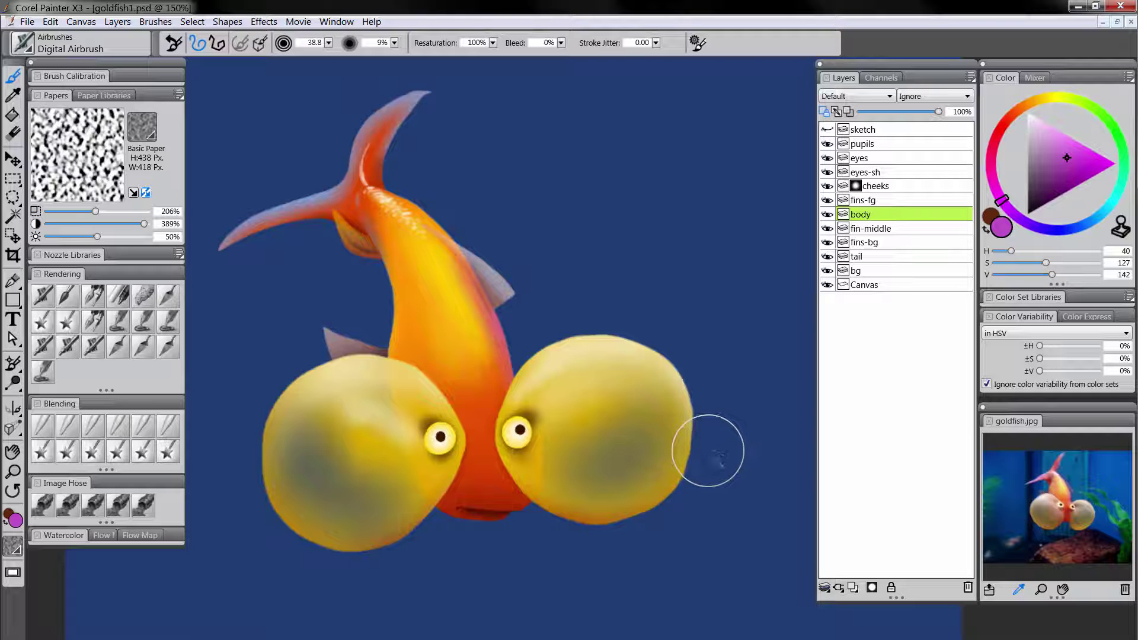
left_click(476, 362, "alt")
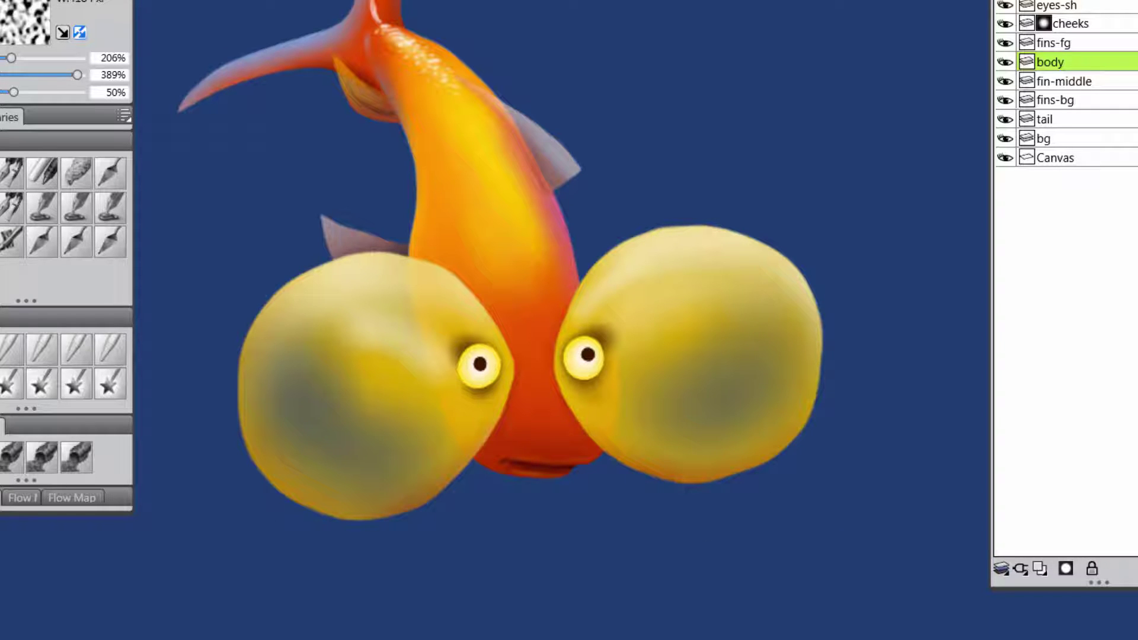
left_click(517, 446)
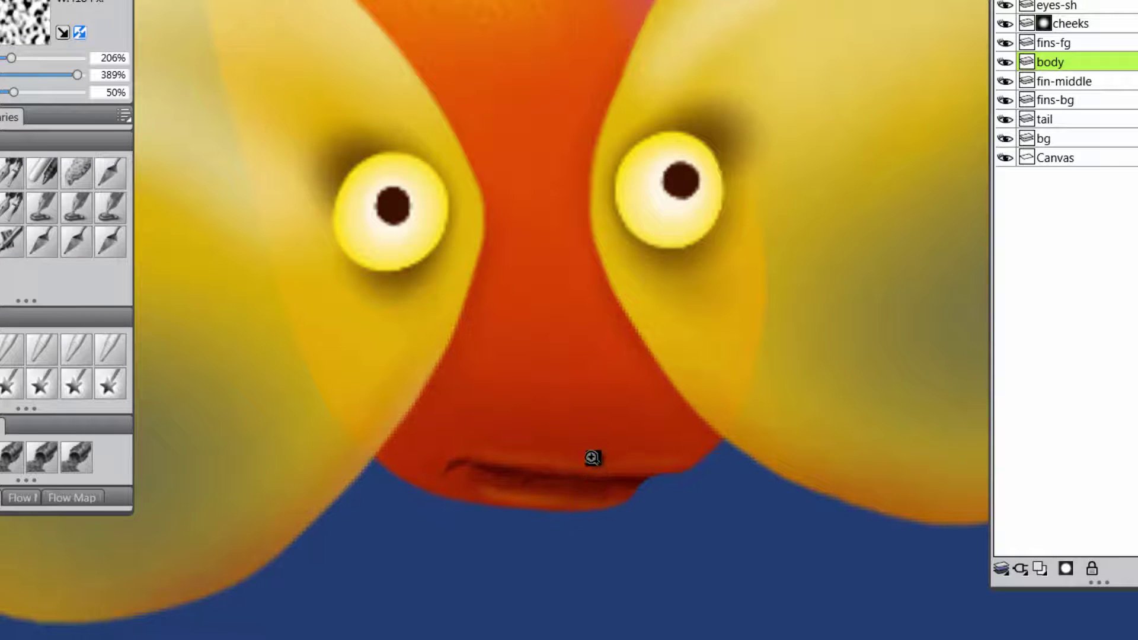
left_click(586, 480, "alt")
left_click(600, 491, "alt")
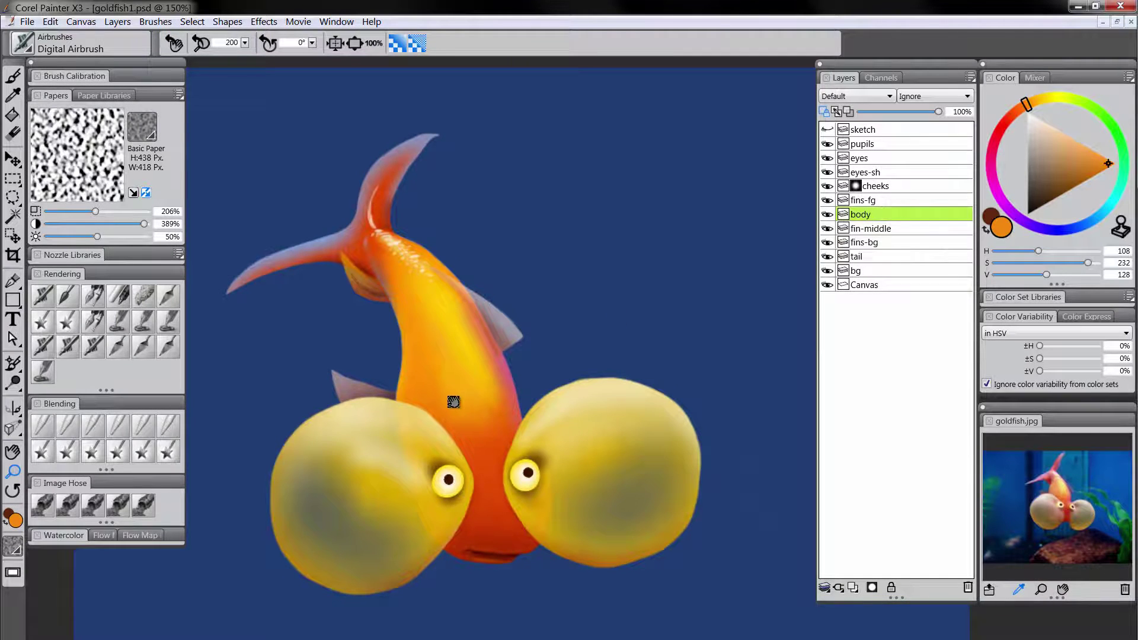
left_click_drag(453, 399, 495, 406)
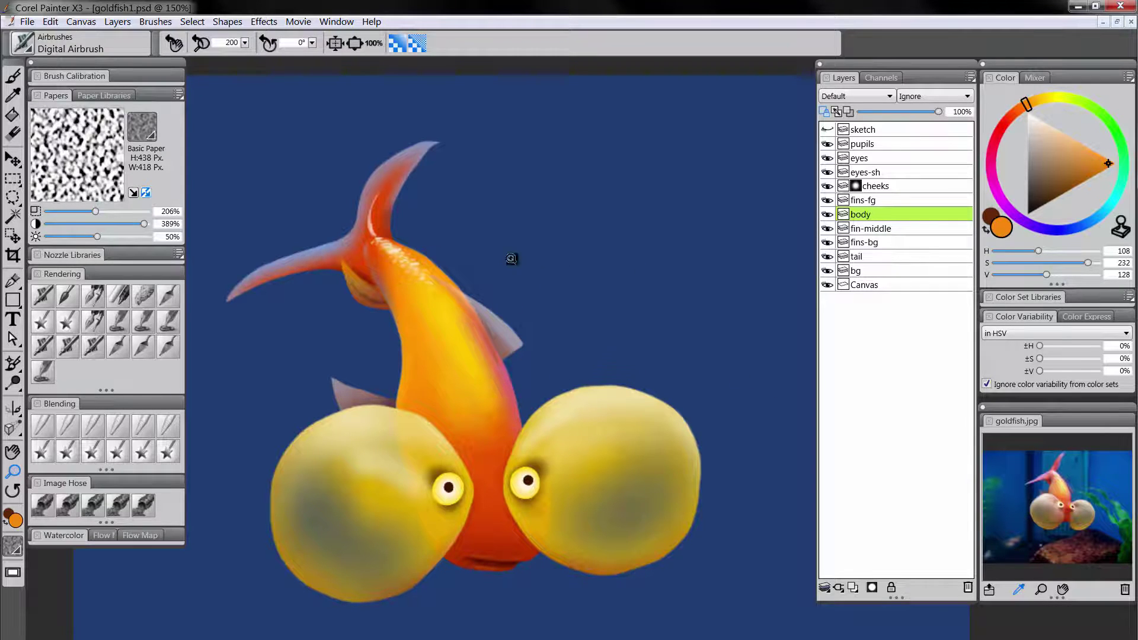
Select the body layer's content and add a new layer named scales above it
right_click(870, 214)
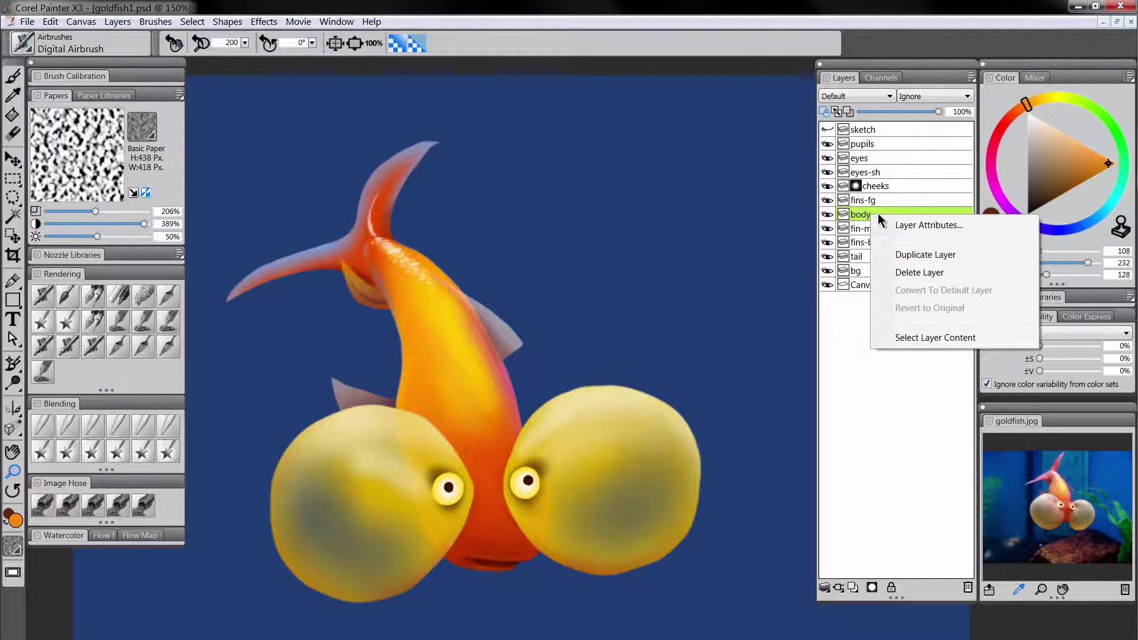
left_click(924, 337)
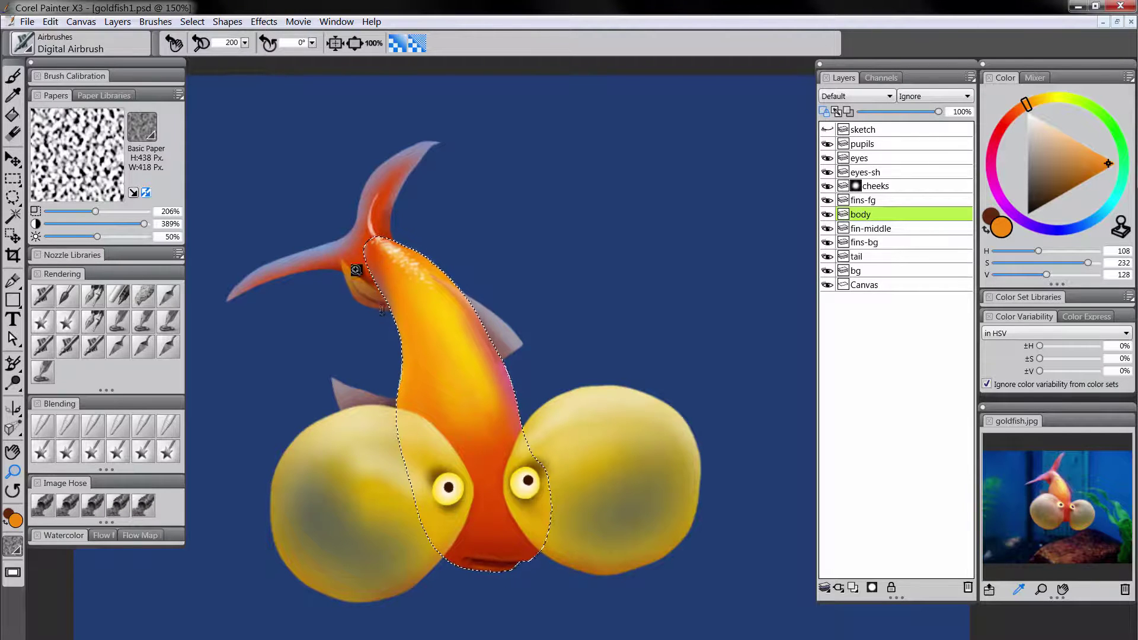
left_click(853, 588)
double_click(876, 216)
type("scales")
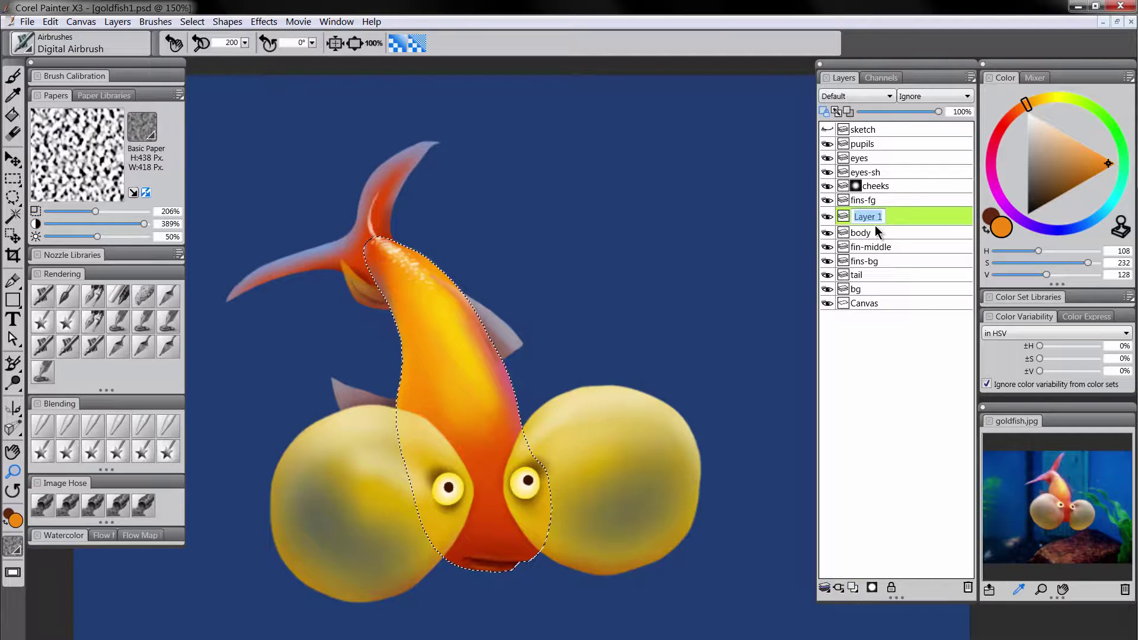
key("Return")
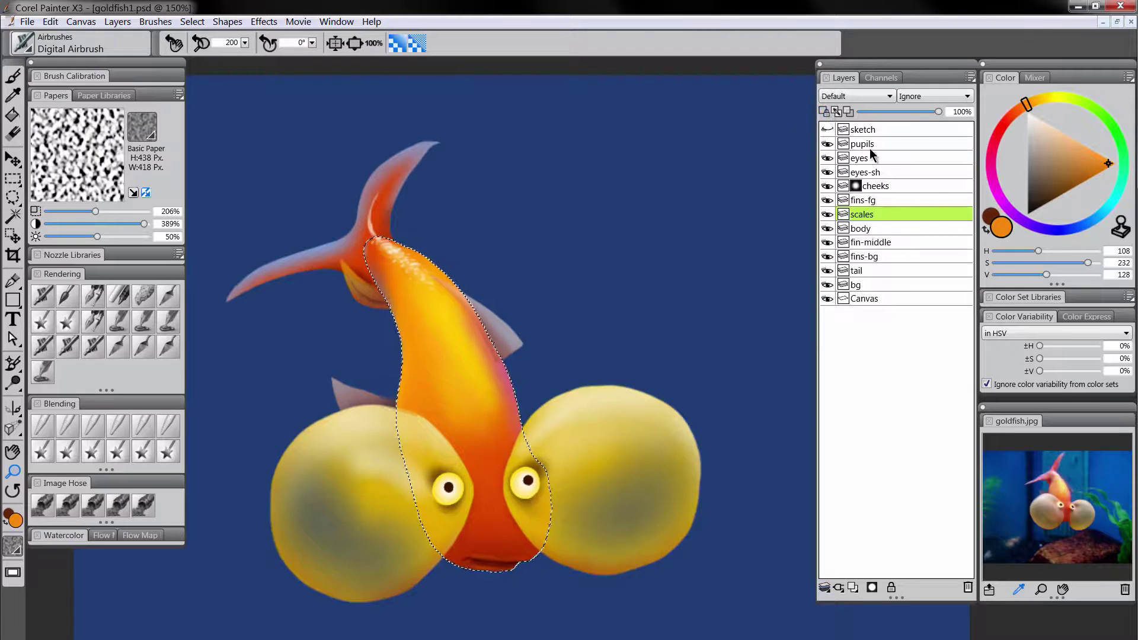
Draw small dark brown curved scale marks over the goldfish's back on the scales layer with the Detail Oils Brush at size 1.6
left_click_drag(1055, 191, 1048, 211)
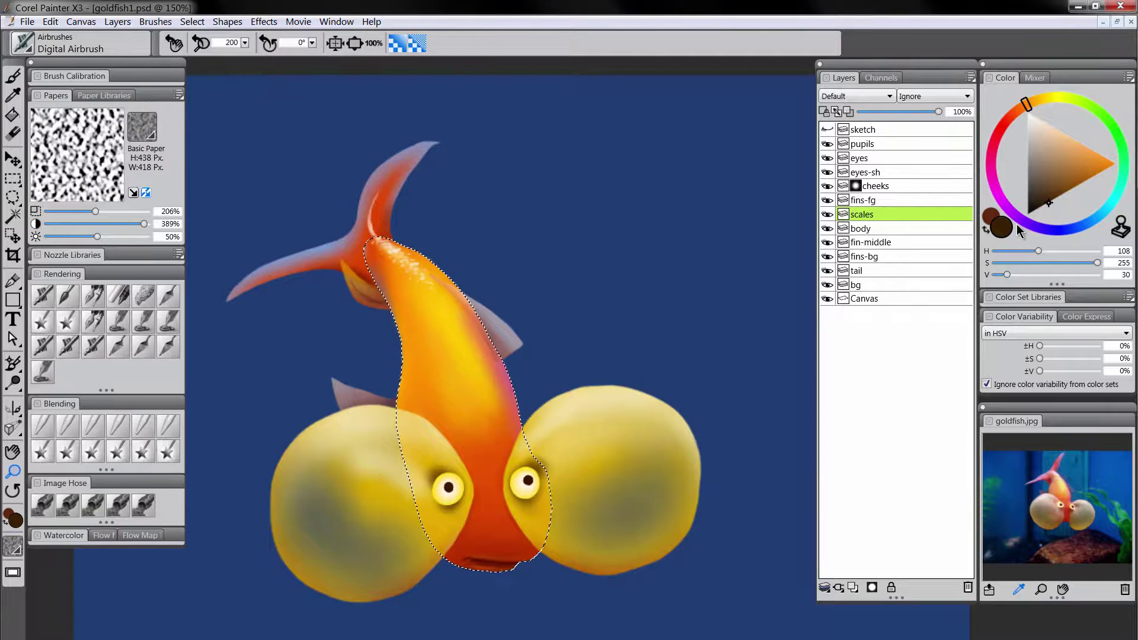
left_click(66, 296)
left_click(14, 475)
left_click(498, 450)
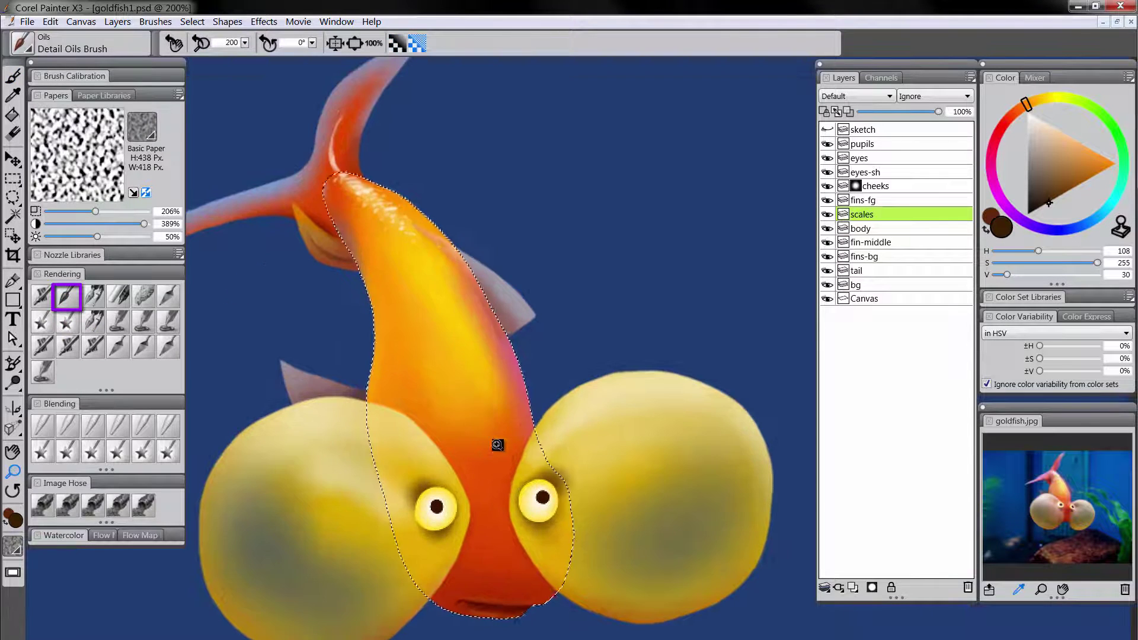
left_click_drag(498, 468, 509, 417)
left_click(508, 418)
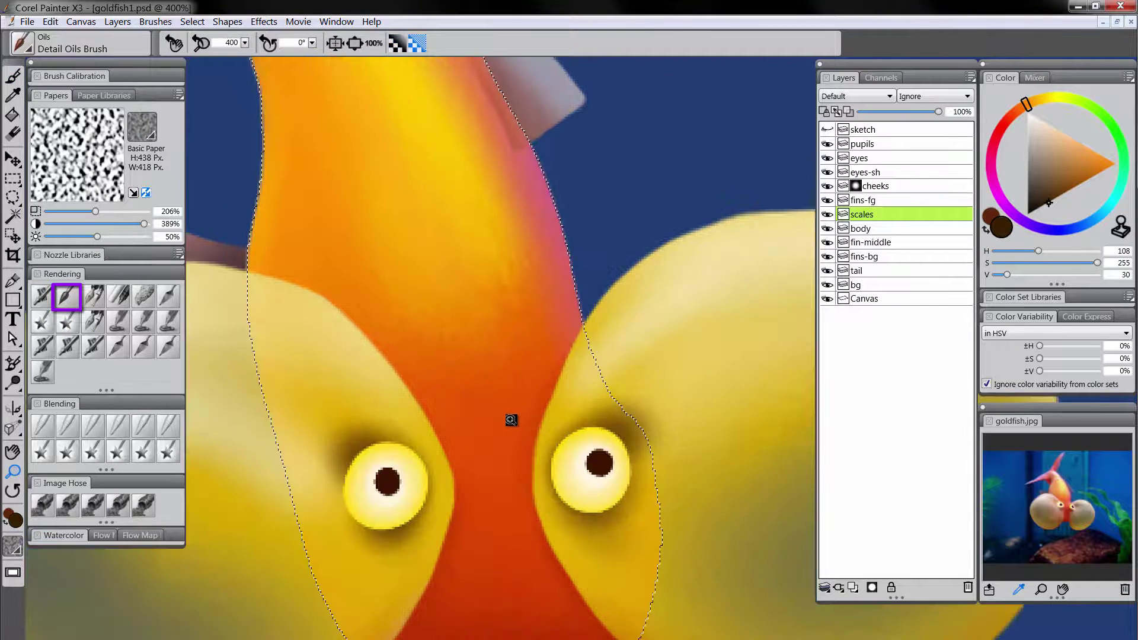
left_click(513, 424, "alt")
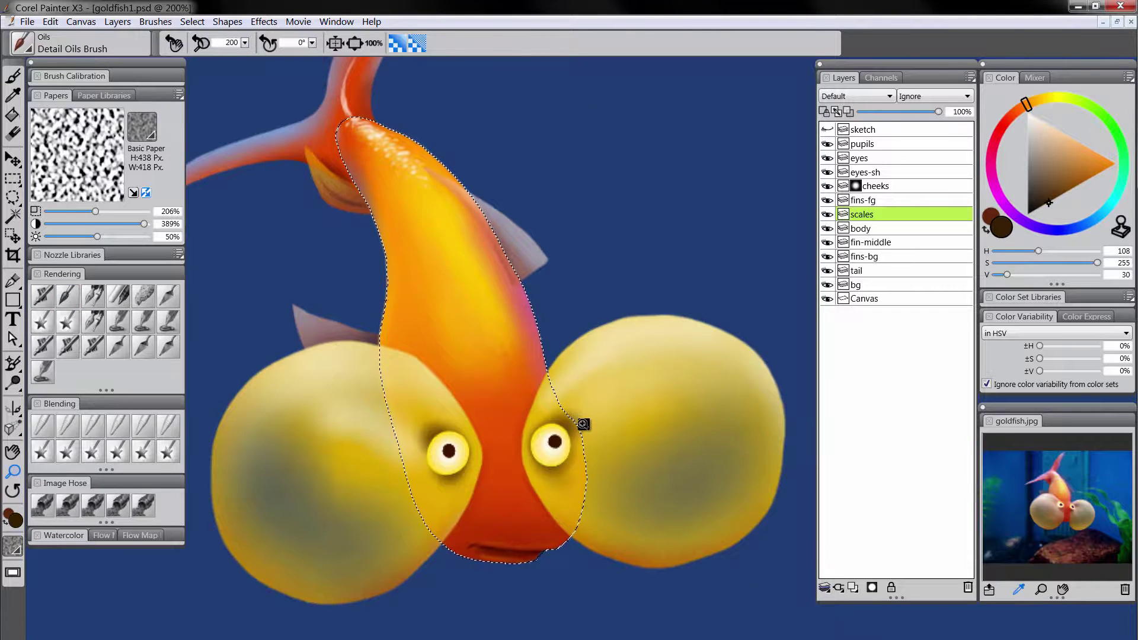
key("b")
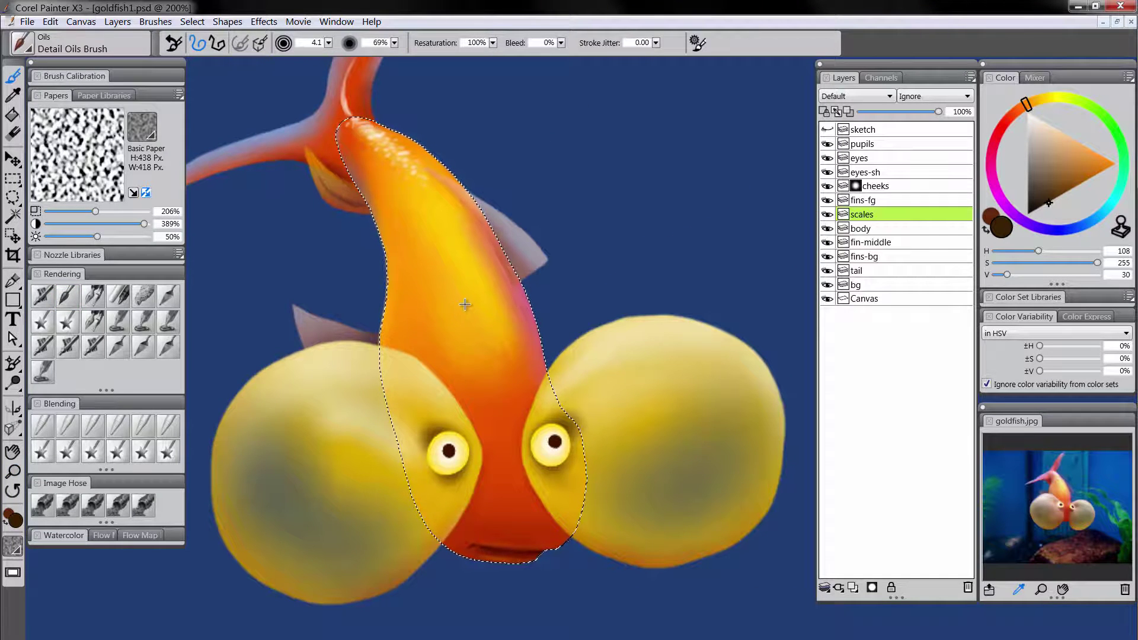
left_click_drag(466, 303, 467, 304)
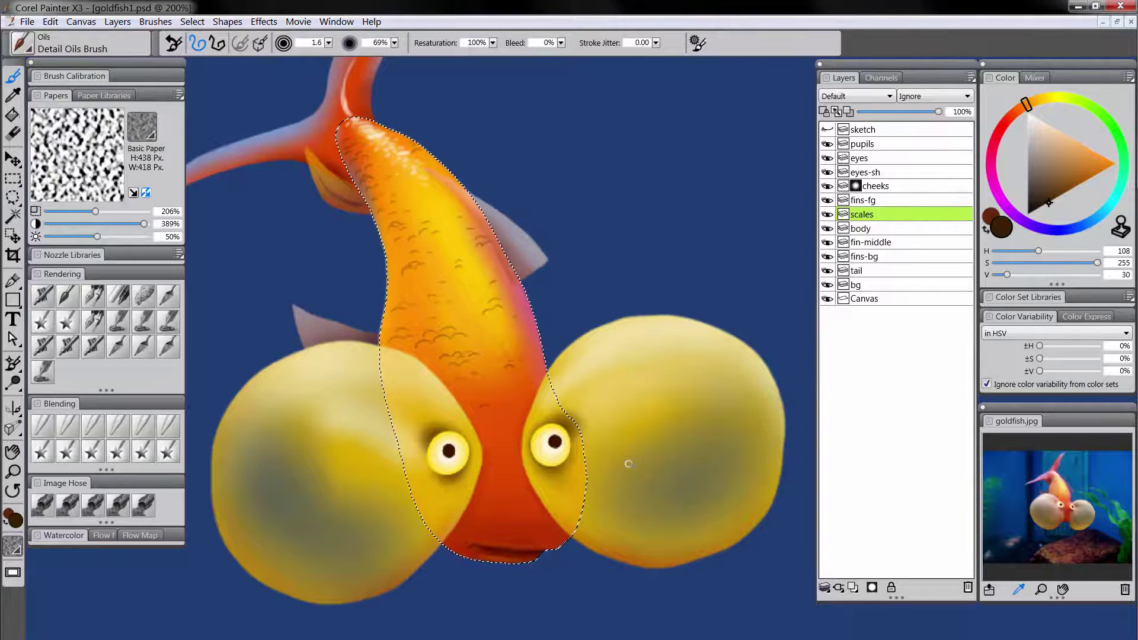
Pick a near-white color and paint small highlights along the scale marks on the goldfish's back
left_click(1034, 118)
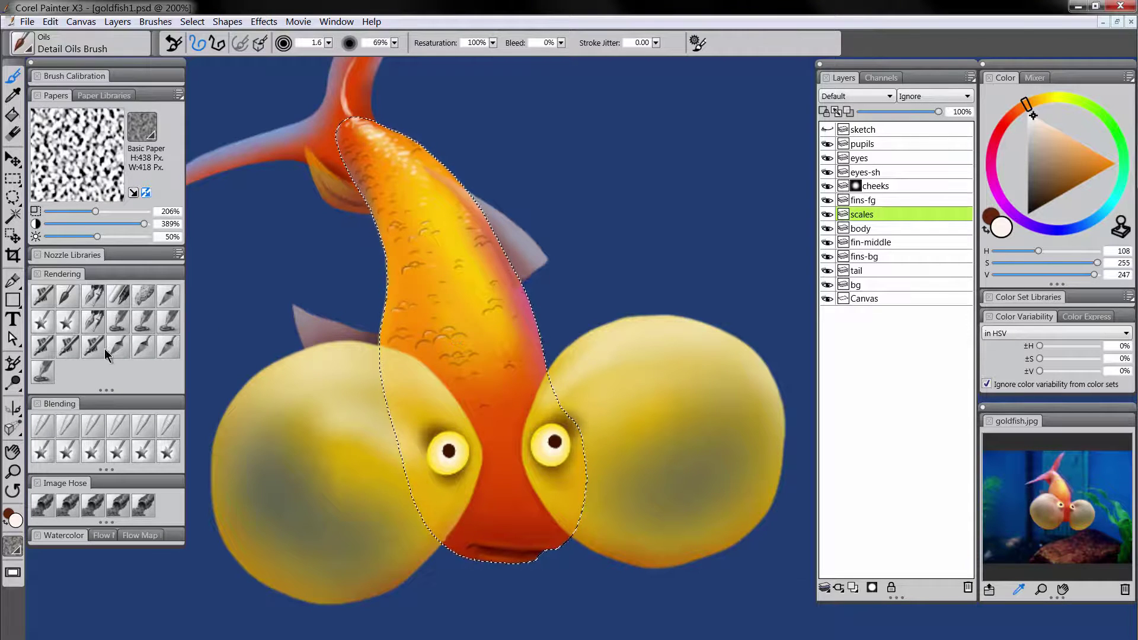
Lower the scales layer's opacity to 35% and drop the body selection
left_click(13, 472)
left_click(533, 408, "alt")
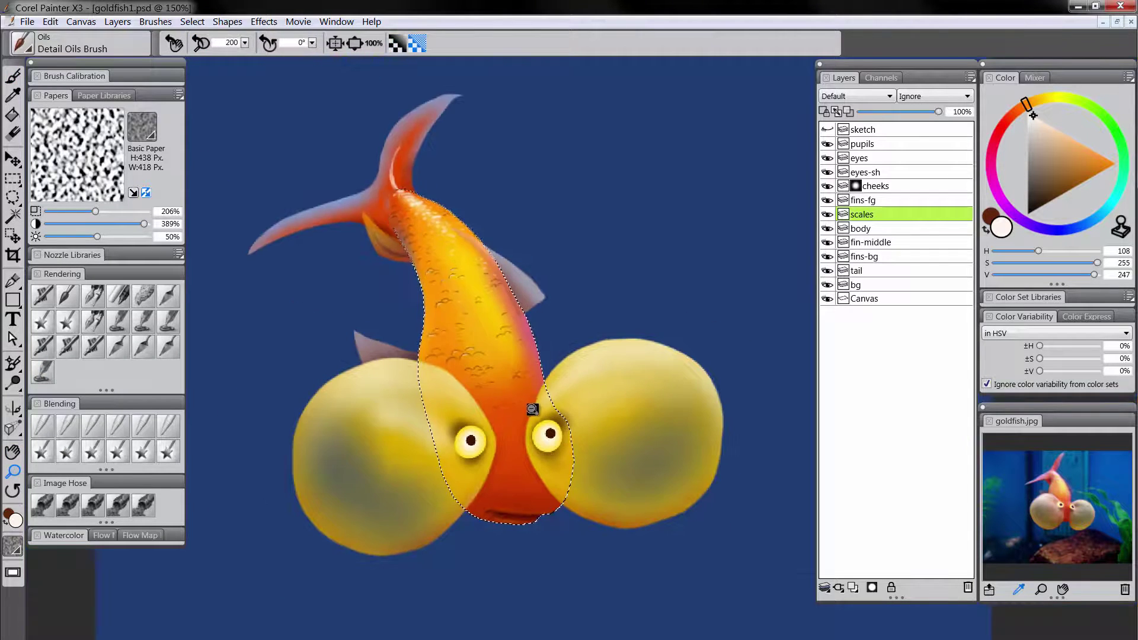
left_click(534, 415, "alt")
left_click(537, 426, "alt")
left_click(540, 436, "alt")
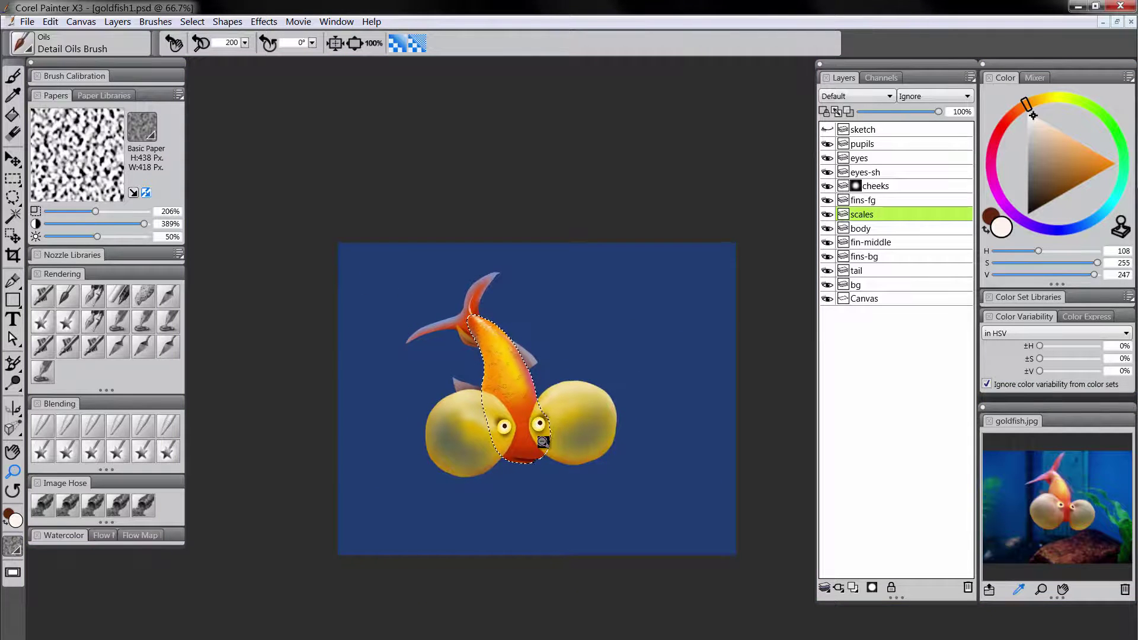
left_click(541, 446)
left_click(550, 447)
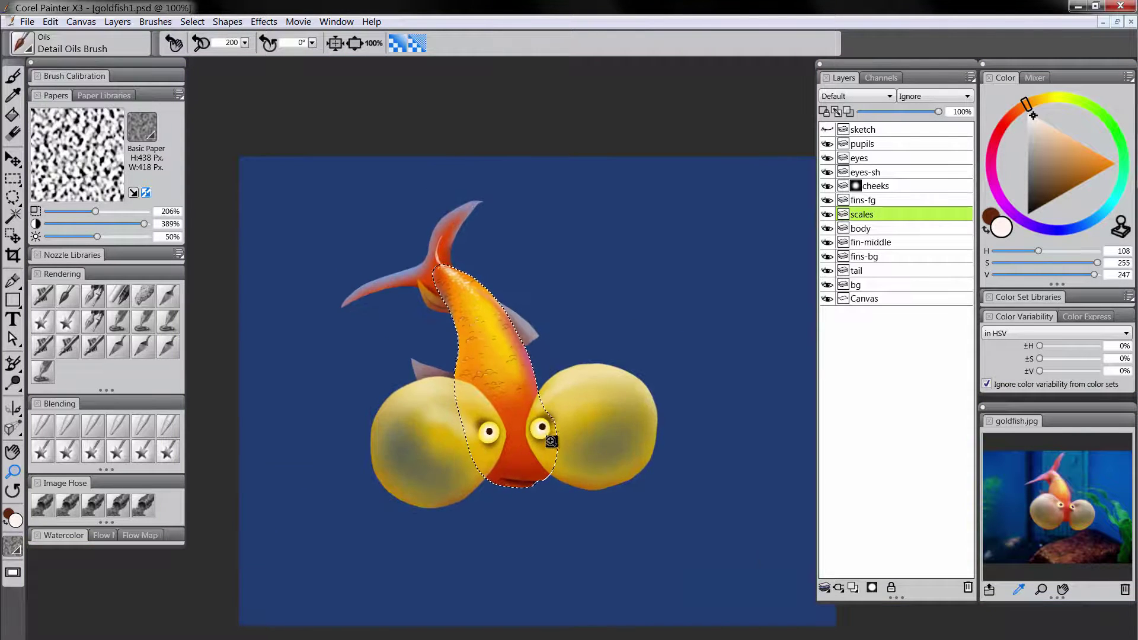
left_click(907, 111)
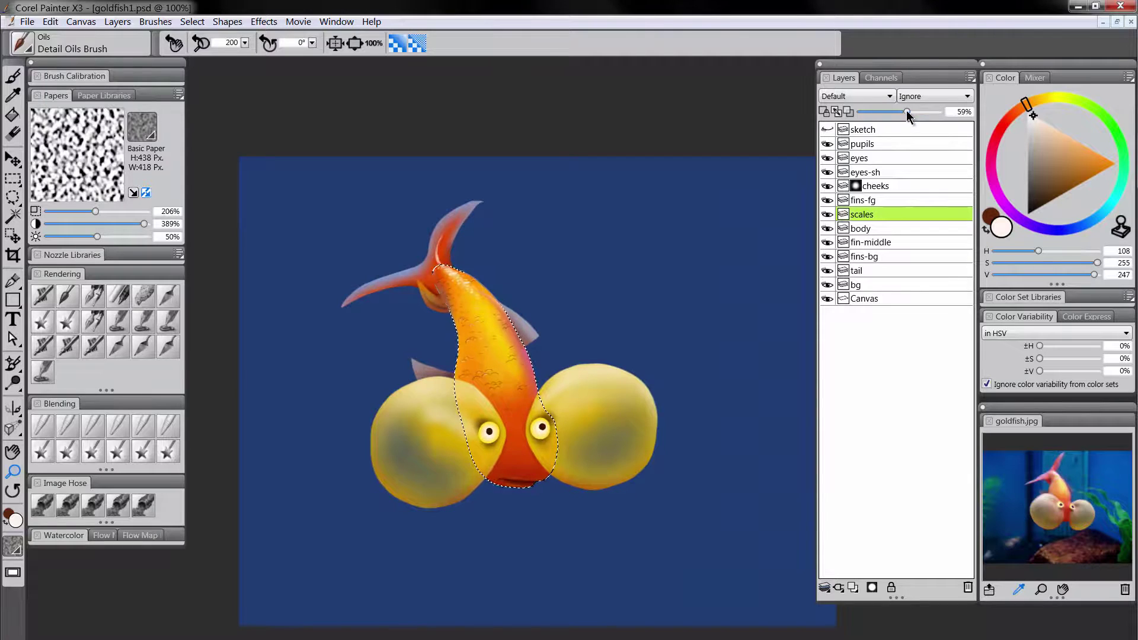
mouse_move(905, 115)
left_mouse_down()
mouse_move(875, 112)
mouse_move(890, 114)
left_mouse_up()
left_click(528, 387)
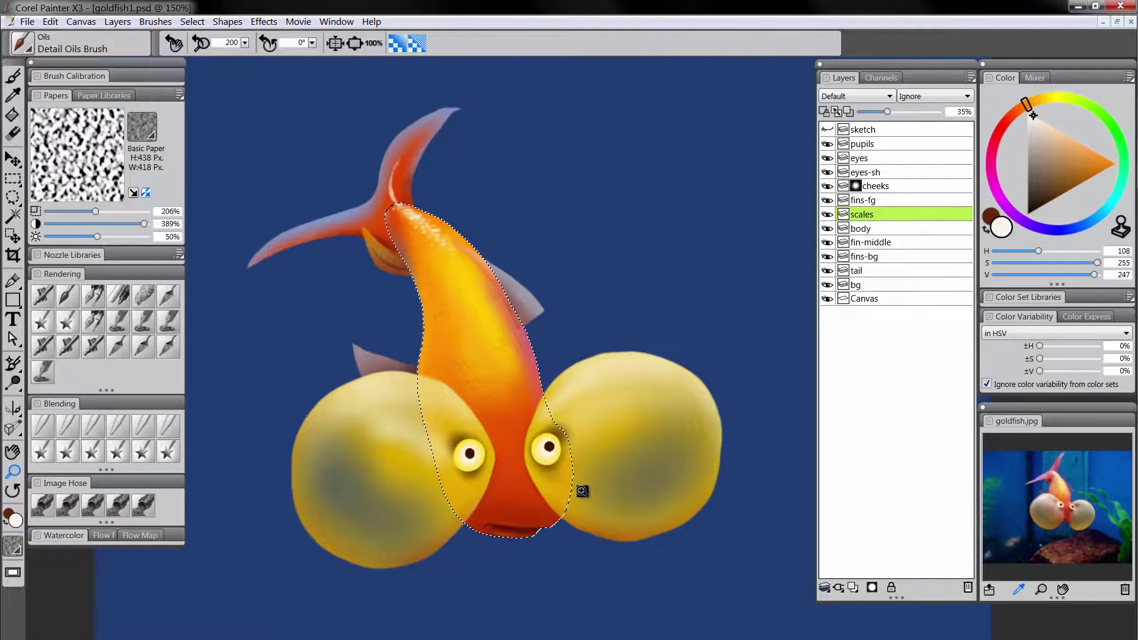
key("ctrl+d")
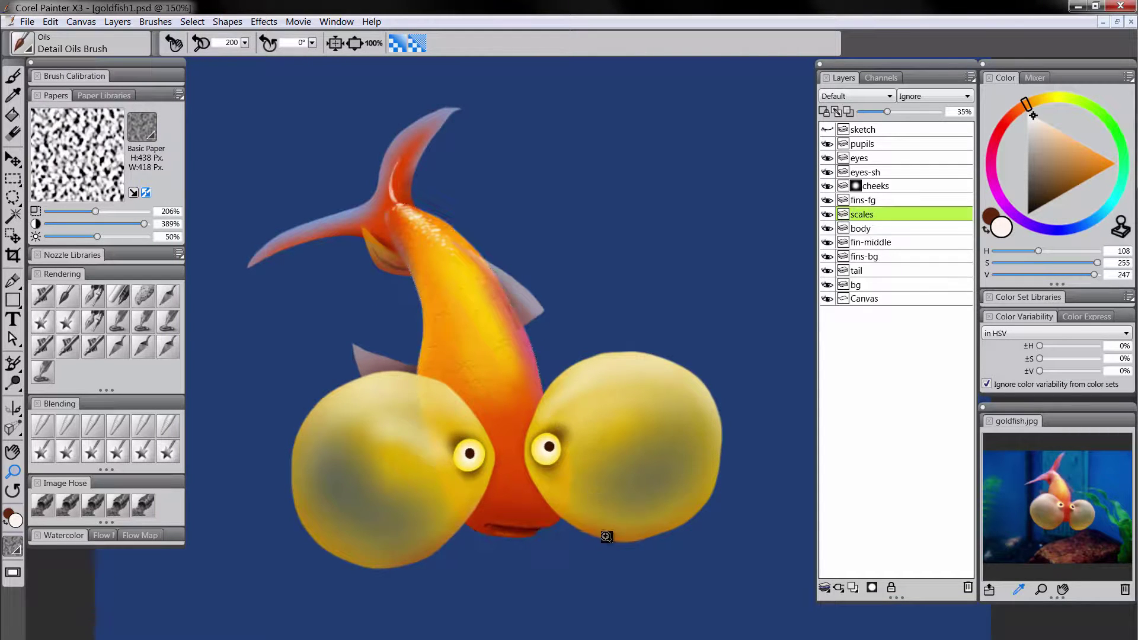
left_click_drag(540, 488, 567, 483)
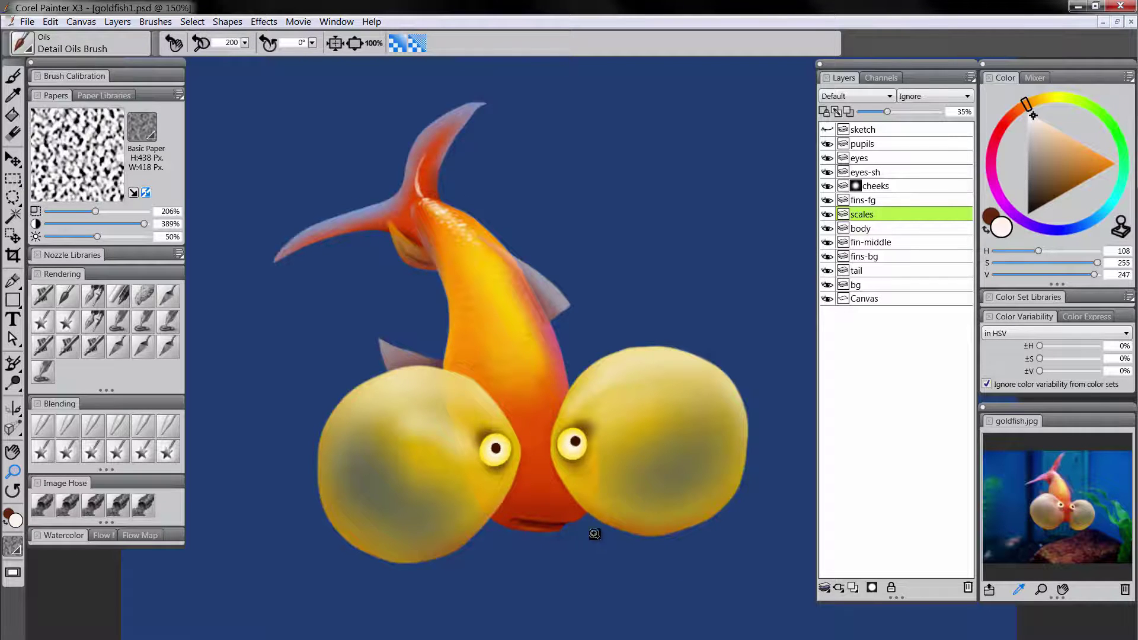
Add a new layer named texture above the scales layer
left_click(852, 587)
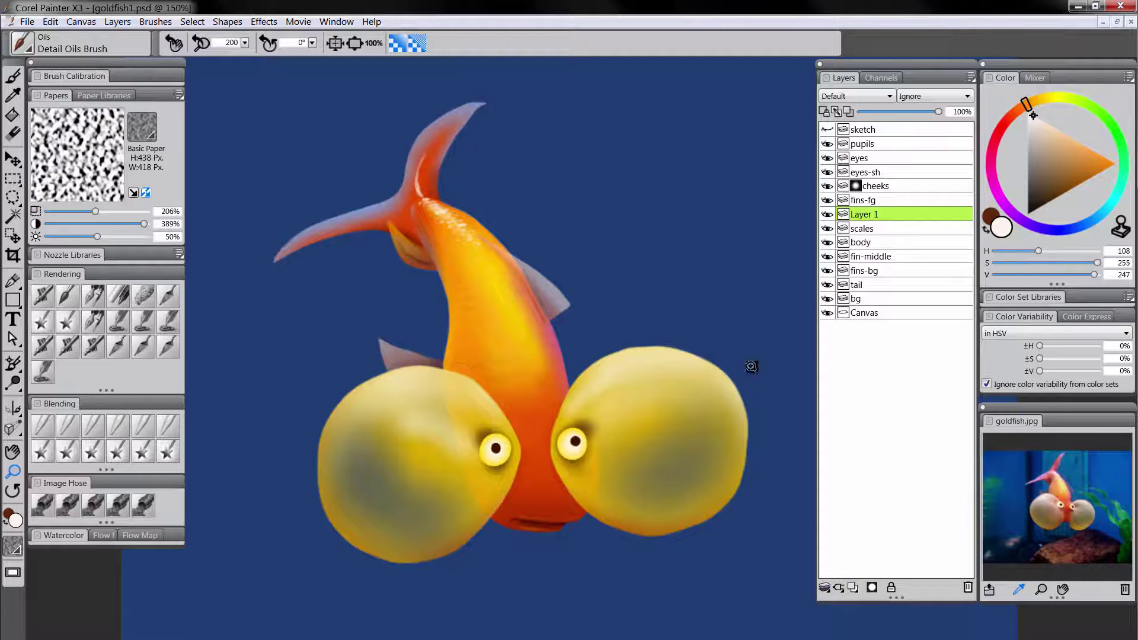
double_click(866, 217)
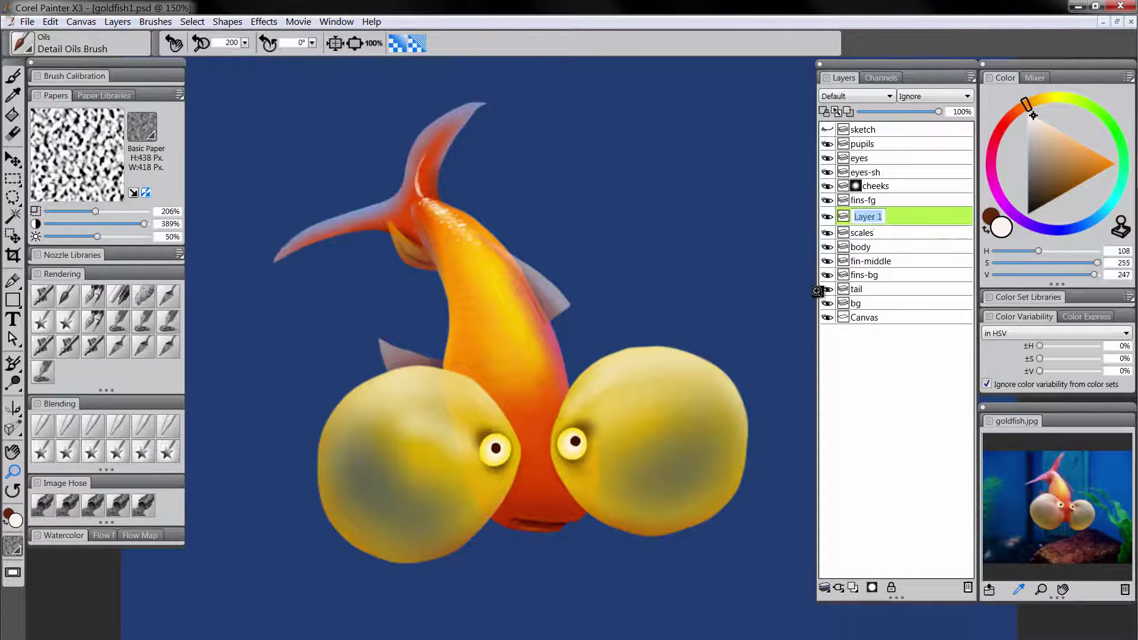
type("texture")
key("Return")
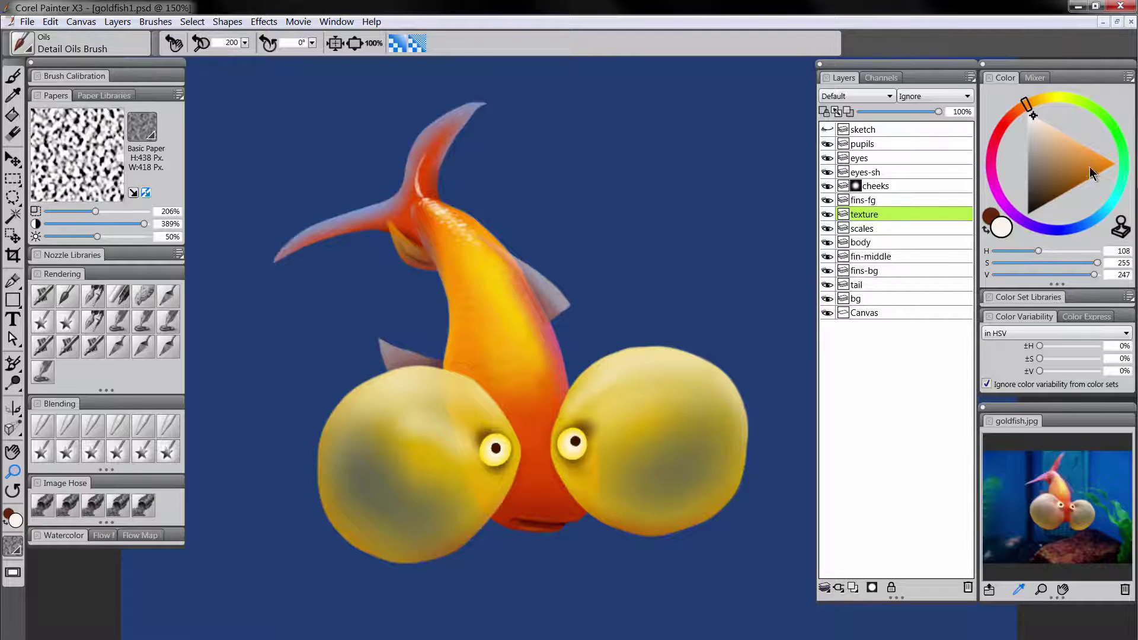
Pick a saturated yellow-orange and set up the Square Chalk brush with paper scale 237% and paper contrast 226%
left_click(1115, 164)
left_click(1036, 105)
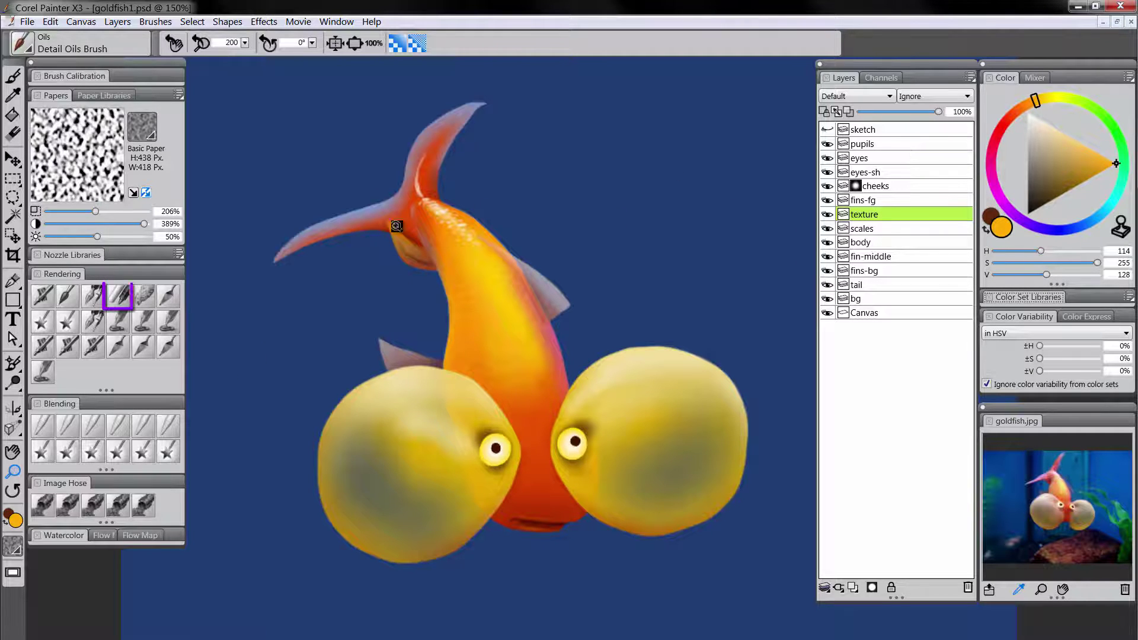
left_click(118, 296)
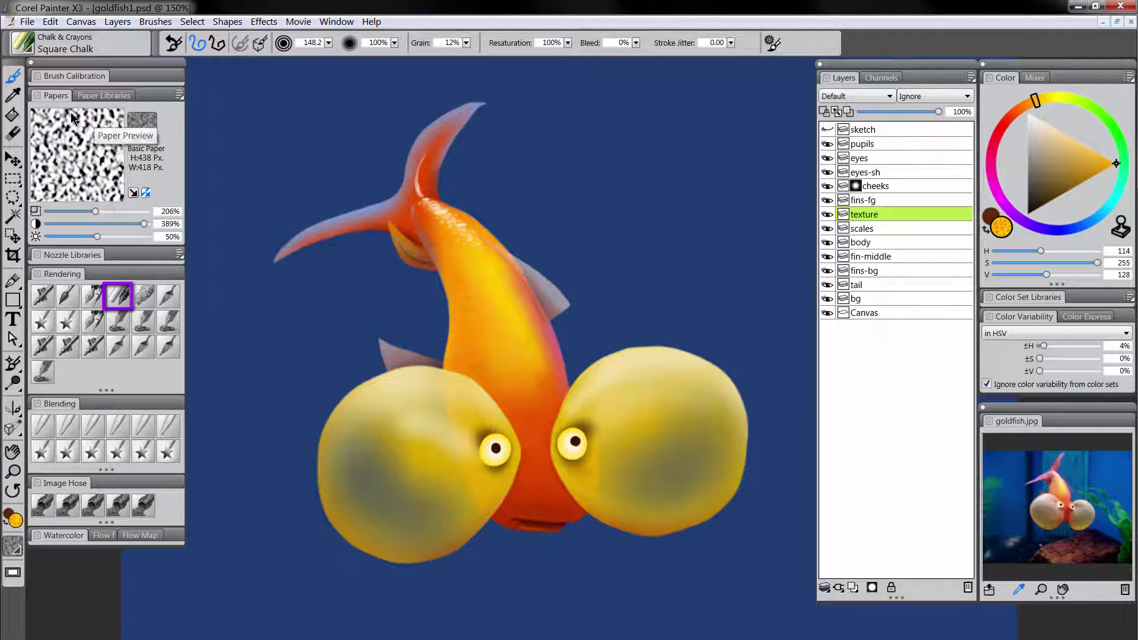
left_click(98, 224)
left_click(104, 212)
left_click(104, 224)
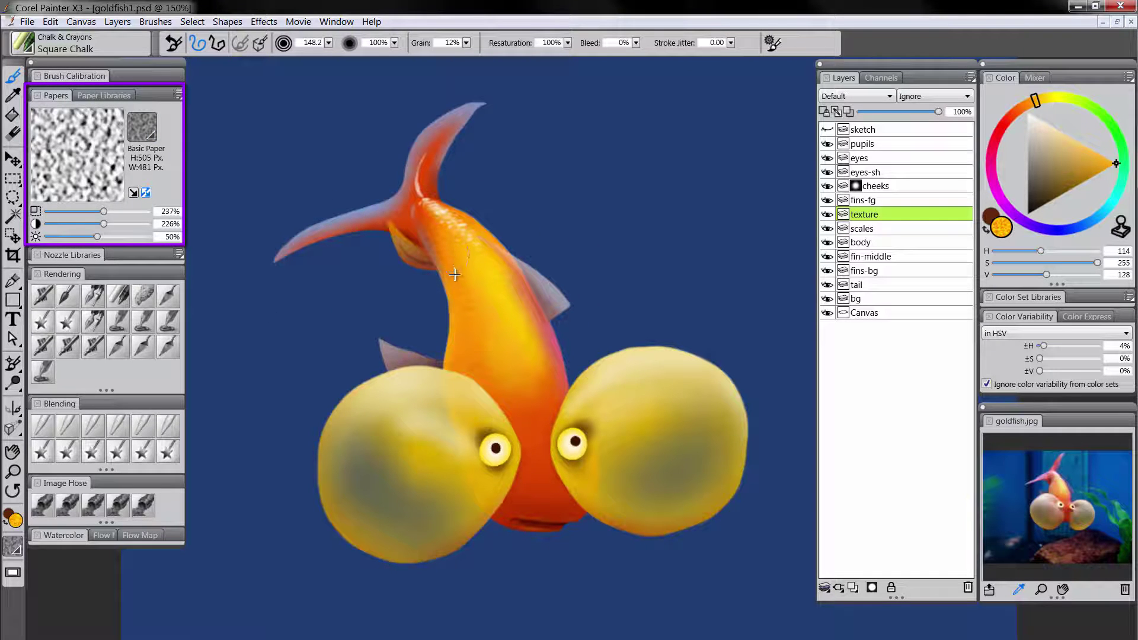
Dab yellow-orange Square Chalk speckles along the goldfish's back on the texture layer at brush size 13.1
mouse_move(455, 274)
left_mouse_down()
mouse_move(493, 269)
mouse_move(484, 371)
left_mouse_up()
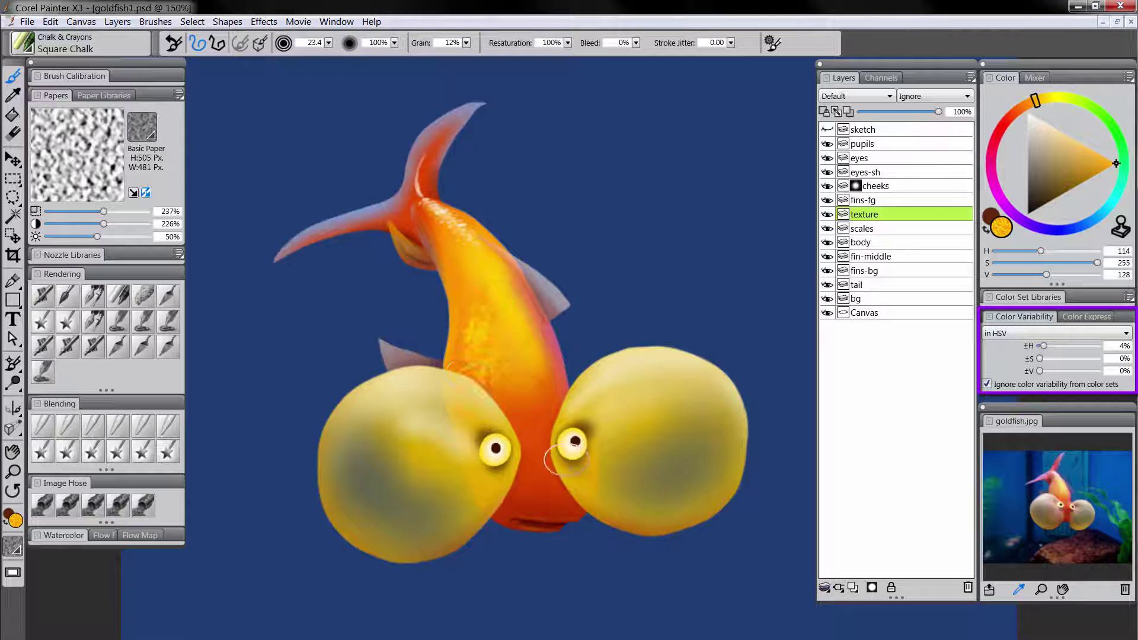
key("ctrl+z")
mouse_move(463, 254)
left_mouse_down()
mouse_move(435, 231)
mouse_move(480, 280)
mouse_move(459, 258)
left_mouse_up()
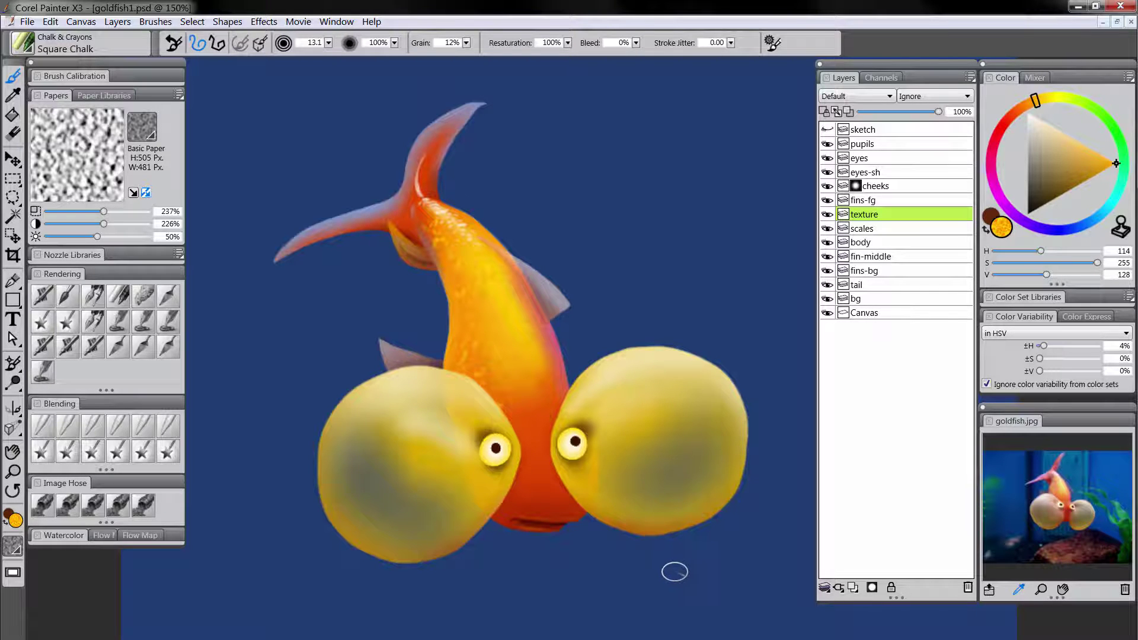
Sample the red-orange at the base of the tail and chalk speckles of it over the goldfish's upper back
left_click(428, 210, "alt")
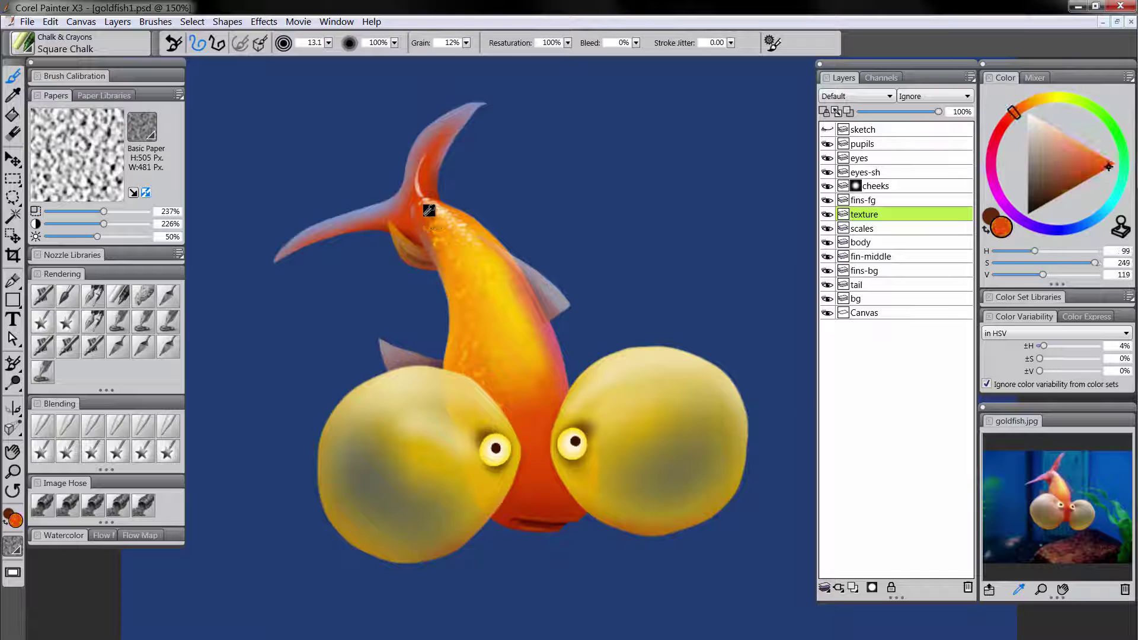
left_click(428, 210, "alt")
mouse_move(429, 224)
left_mouse_down()
mouse_move(455, 238)
mouse_move(439, 251)
mouse_move(444, 235)
mouse_move(427, 211)
mouse_move(452, 206)
mouse_move(433, 246)
mouse_move(451, 275)
mouse_move(496, 239)
left_mouse_up()
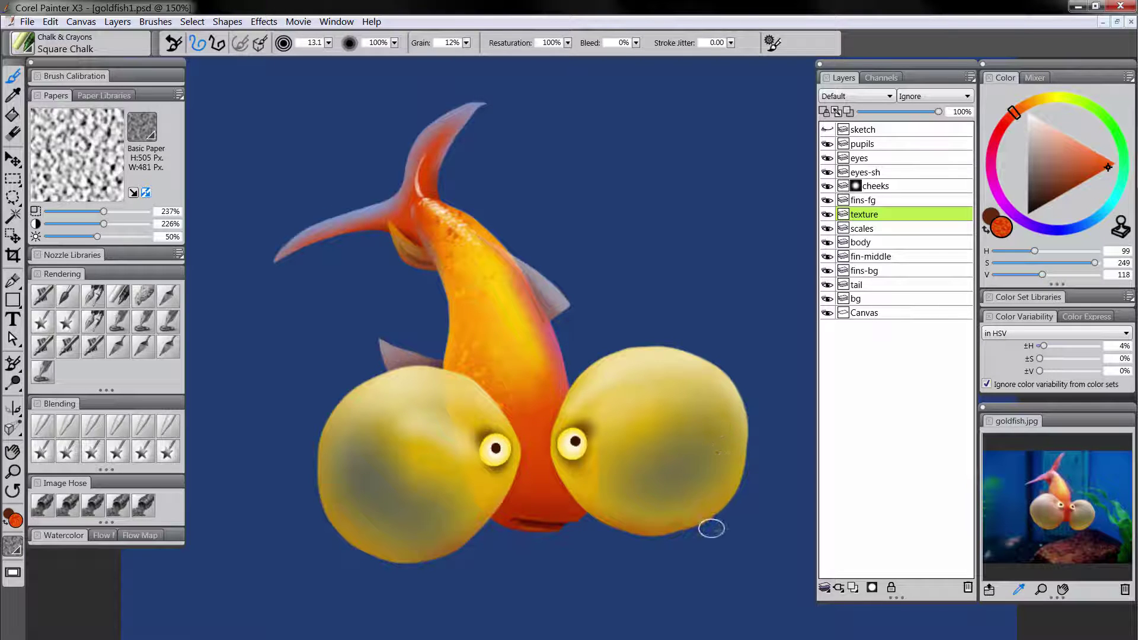
Make the tail layer active, clear the body selection and turn on transparency preservation
left_click_drag(709, 528, 703, 544)
mouse_move(521, 432)
left_mouse_down()
mouse_move(533, 463)
mouse_move(473, 373)
mouse_move(504, 486)
left_mouse_up()
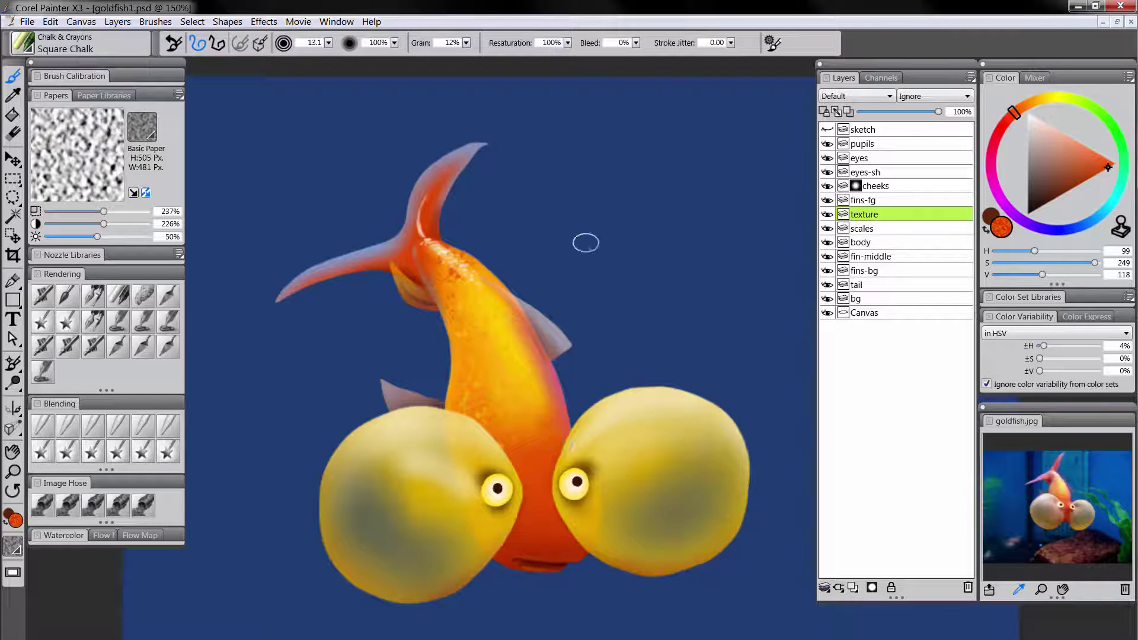
left_click(870, 283)
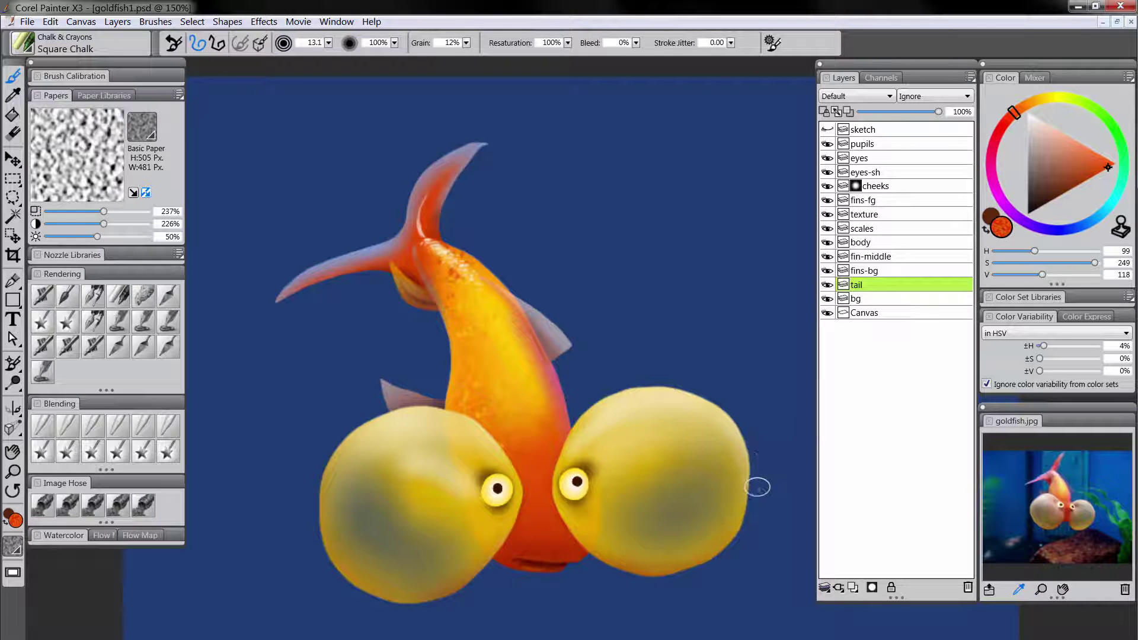
key("ctrl+shift+h")
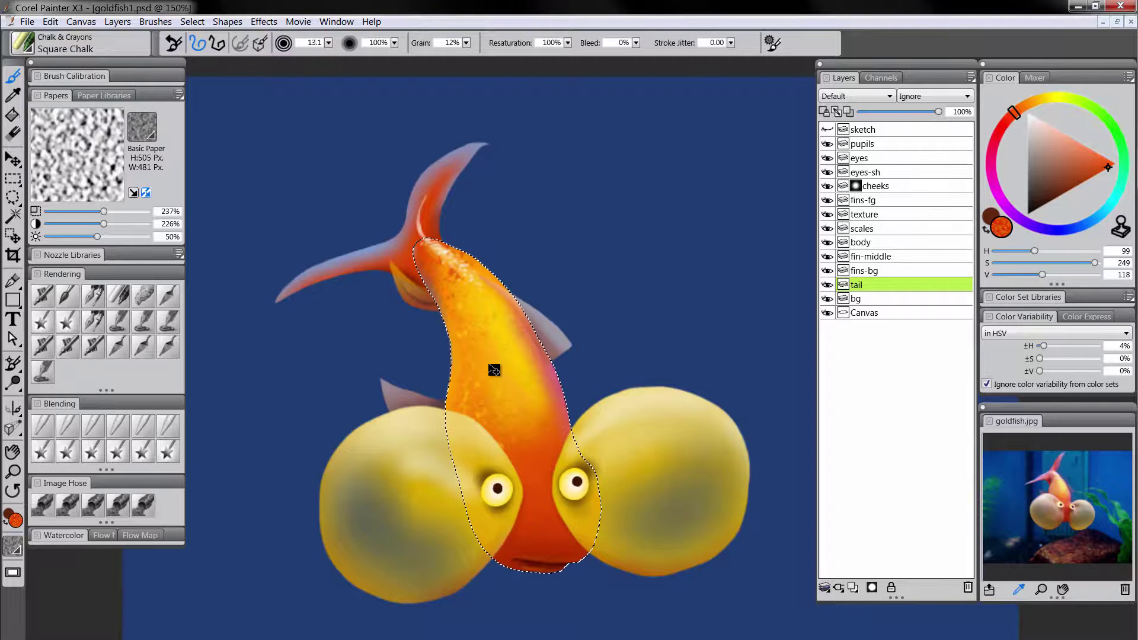
key("ctrl+d")
left_click(826, 112)
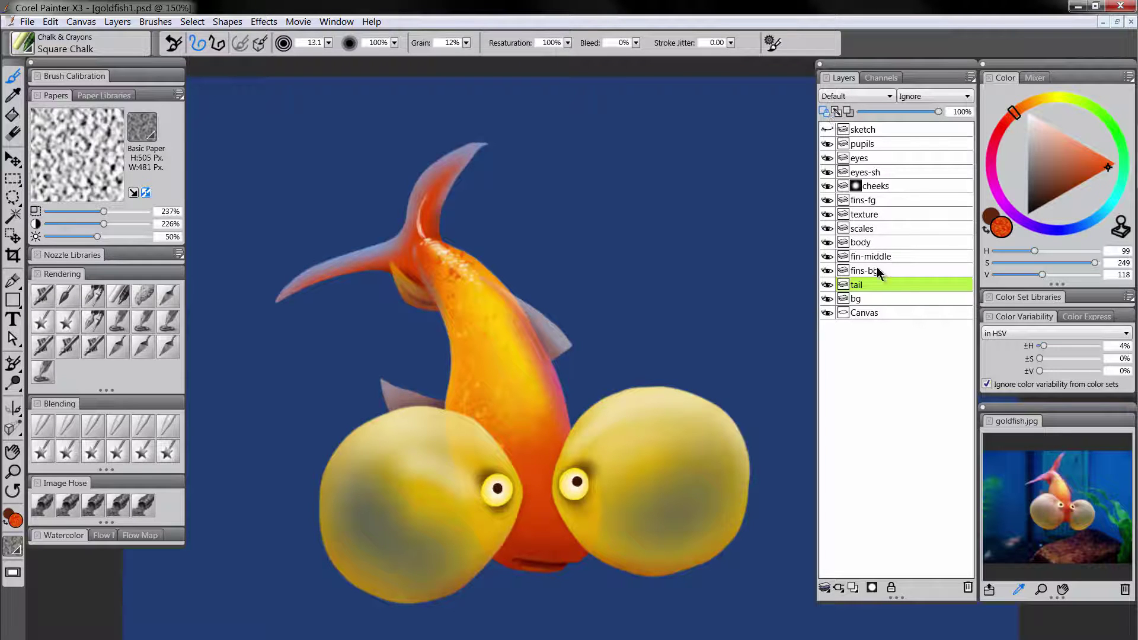
Chalk red-orange and dark brown texture onto the tail and its base within the preserved transparency
mouse_move(382, 258)
left_mouse_down()
mouse_move(390, 251)
mouse_move(347, 267)
left_mouse_up()
left_click(1059, 198)
left_click(1061, 202)
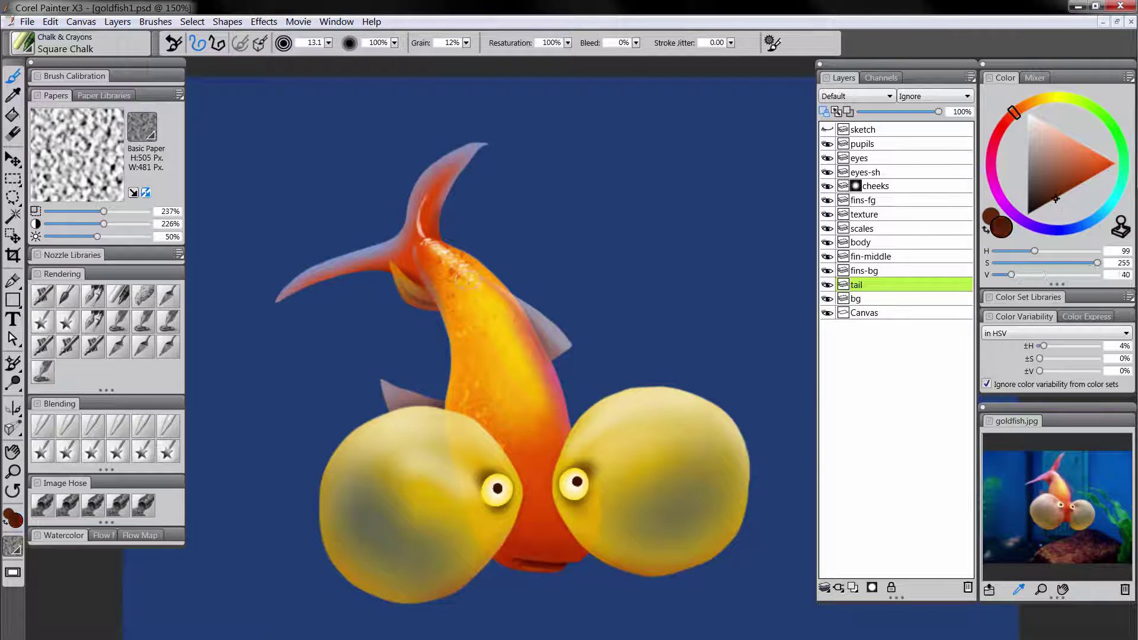
mouse_move(424, 281)
left_mouse_down()
mouse_move(401, 264)
mouse_move(396, 274)
mouse_move(338, 277)
mouse_move(408, 254)
mouse_move(349, 266)
left_mouse_up()
Sample the tail's grey-blue, lighten it to a pale blue and chalk light speckles along the tail fins
left_click(378, 243, "alt")
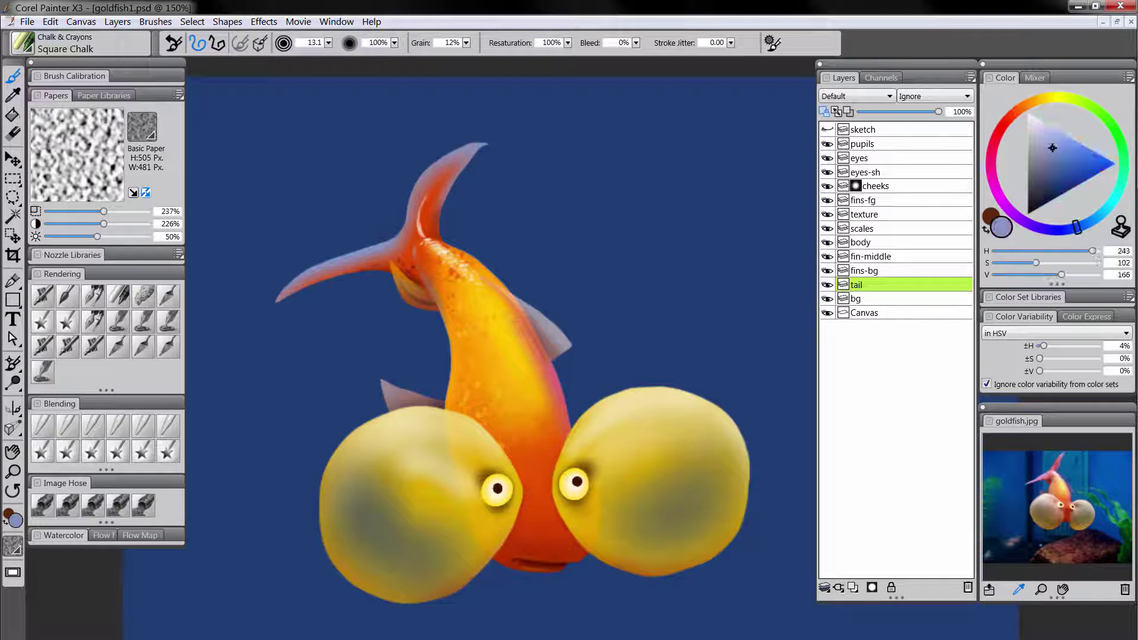
left_click_drag(1065, 154, 1056, 127)
left_click_drag(1091, 210, 1087, 223)
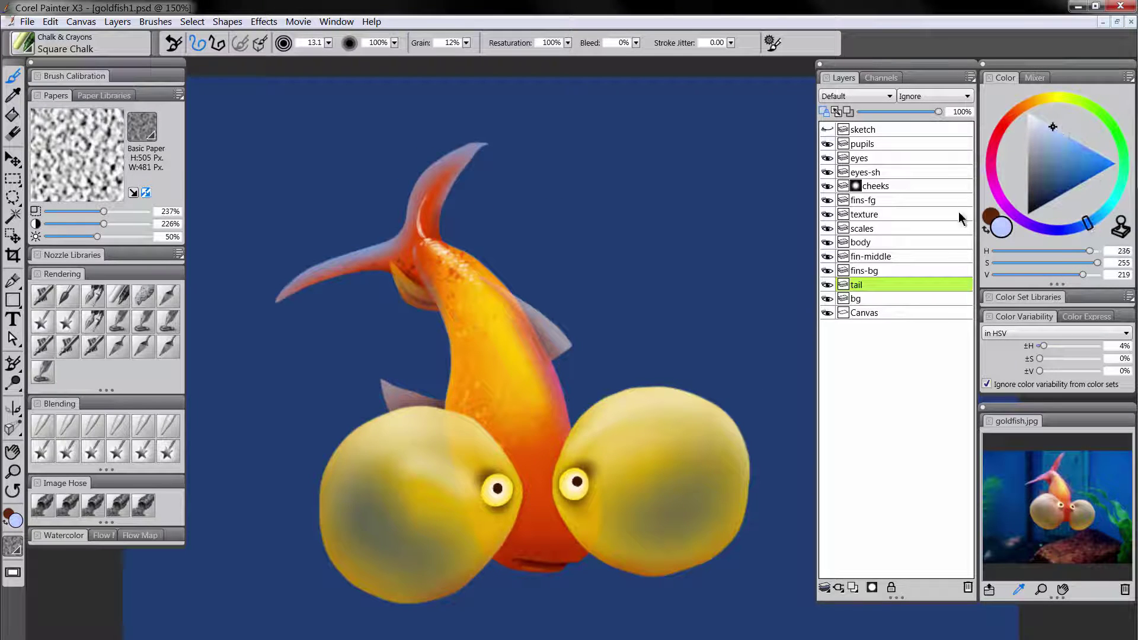
left_click_drag(325, 256, 379, 242)
left_click_drag(307, 267, 452, 241)
Draw fine near-white and pure white lines across the back fin on the fins-fg layer with the Detail Oils Brush at size 1.6
left_click_drag(667, 521, 650, 471)
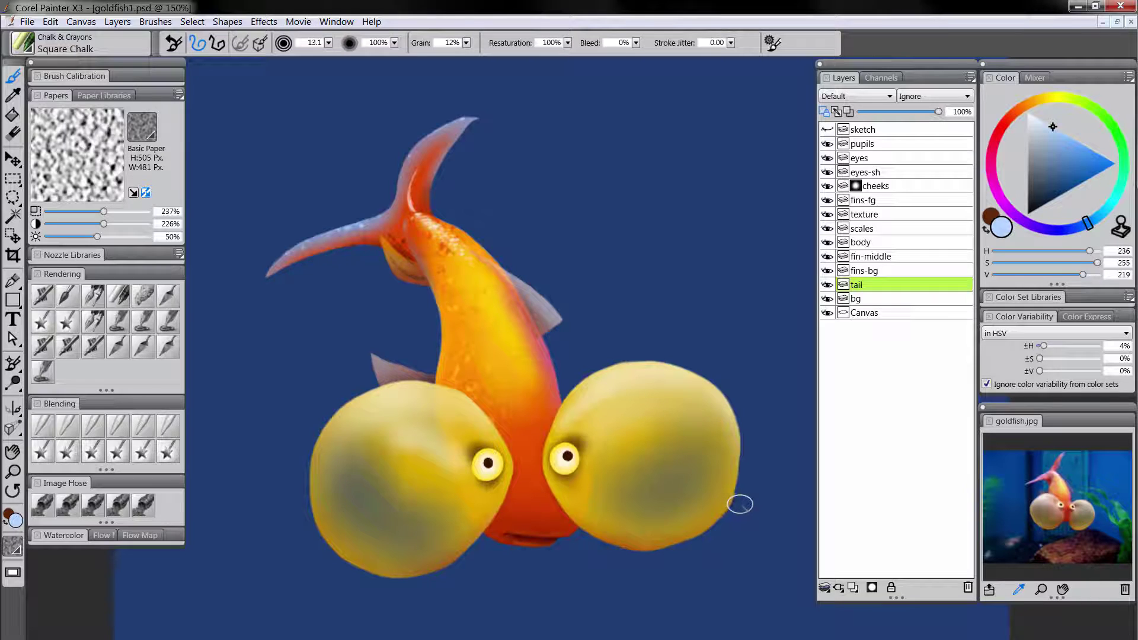
left_click(828, 200)
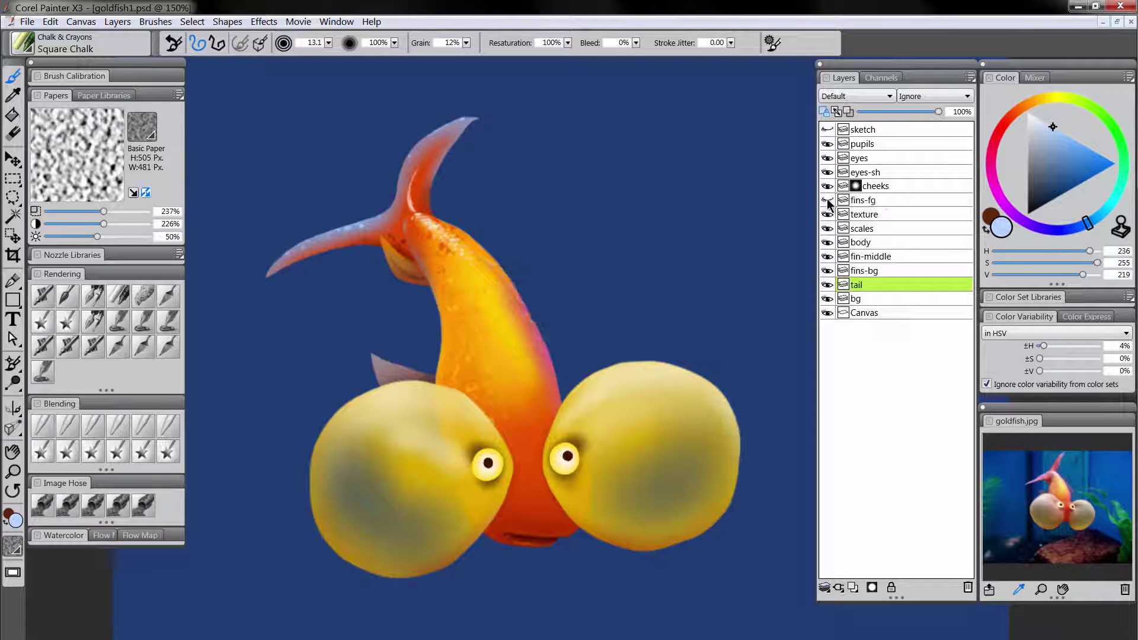
left_click(828, 200)
left_click(876, 201)
left_click(1037, 118)
left_click_drag(1037, 119, 1035, 112)
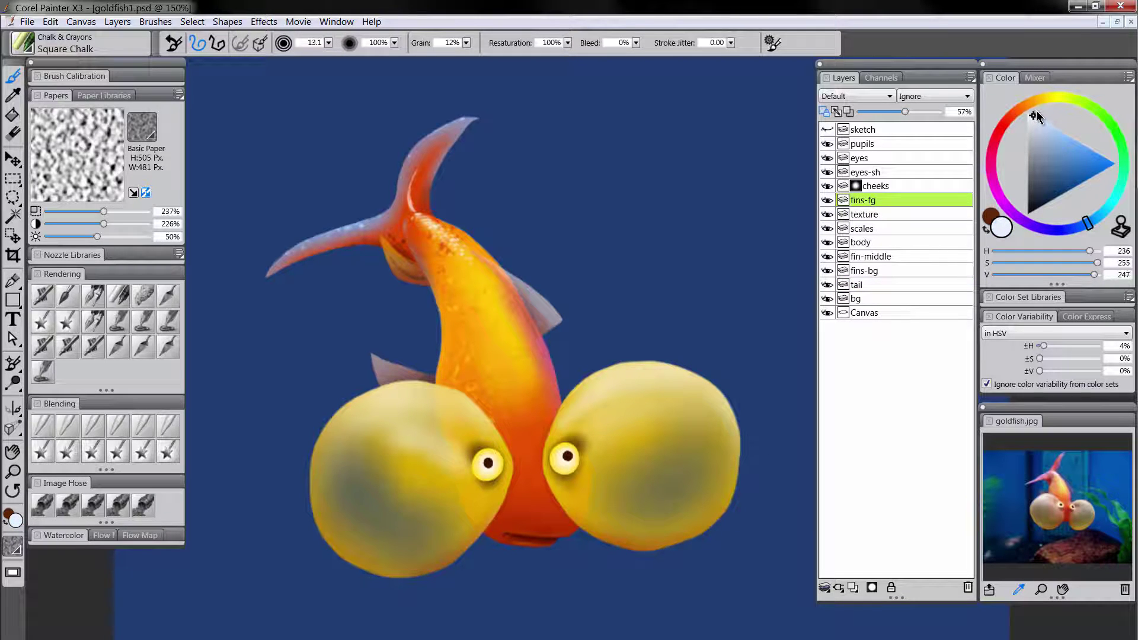
left_click(70, 297)
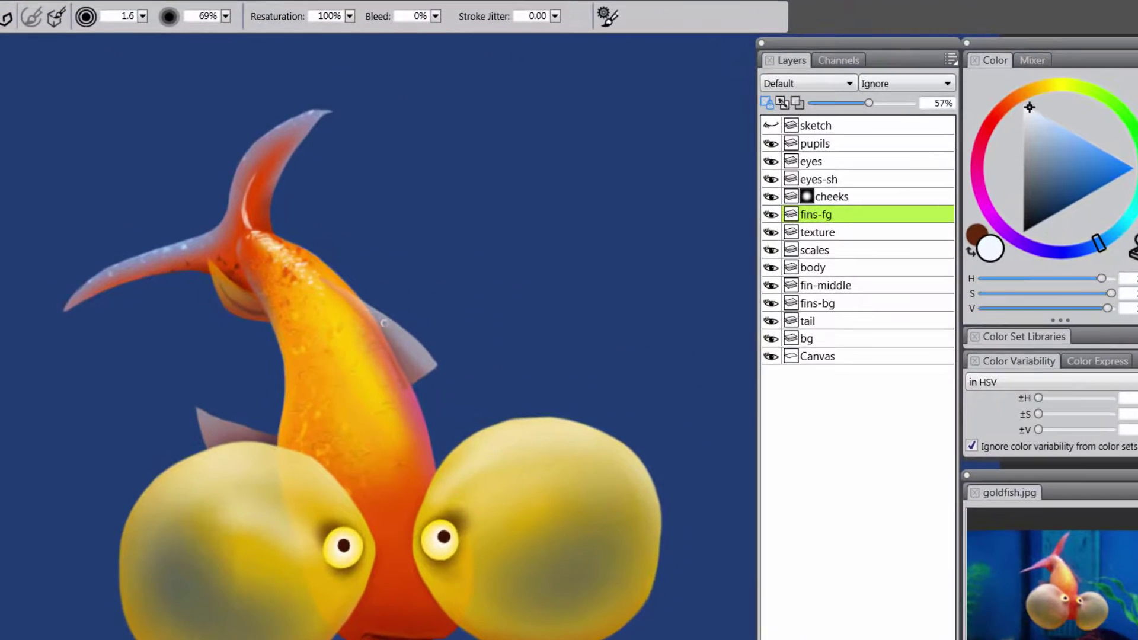
left_click_drag(1041, 148, 1023, 81)
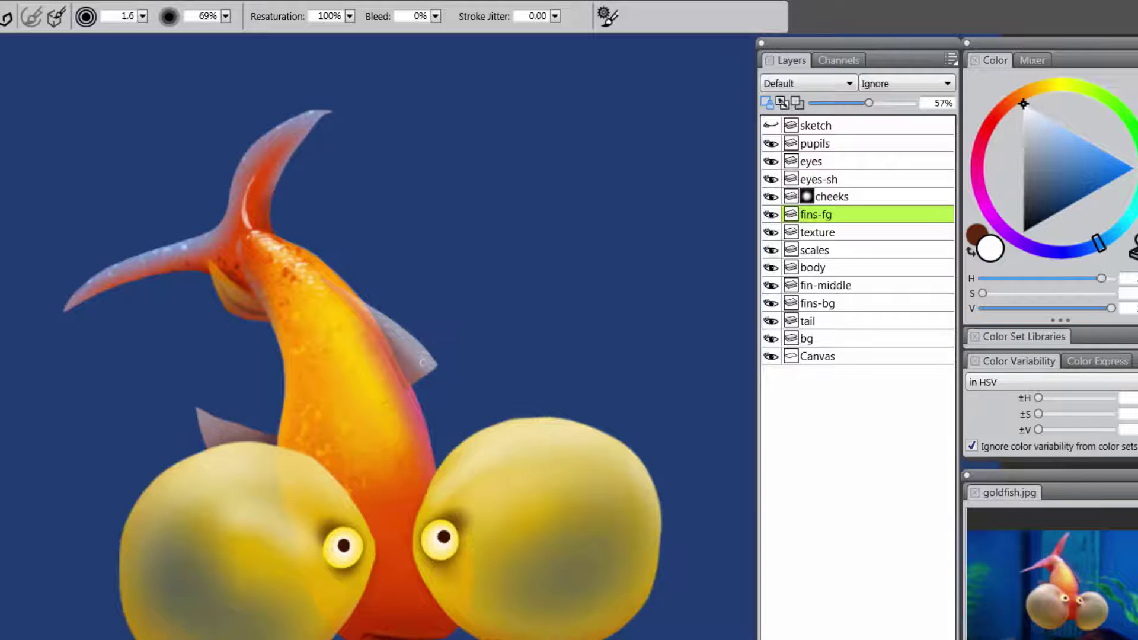
Check the back fin's fine lines up close, and switch to the Diffuse Blur blender at size 10
key("m")
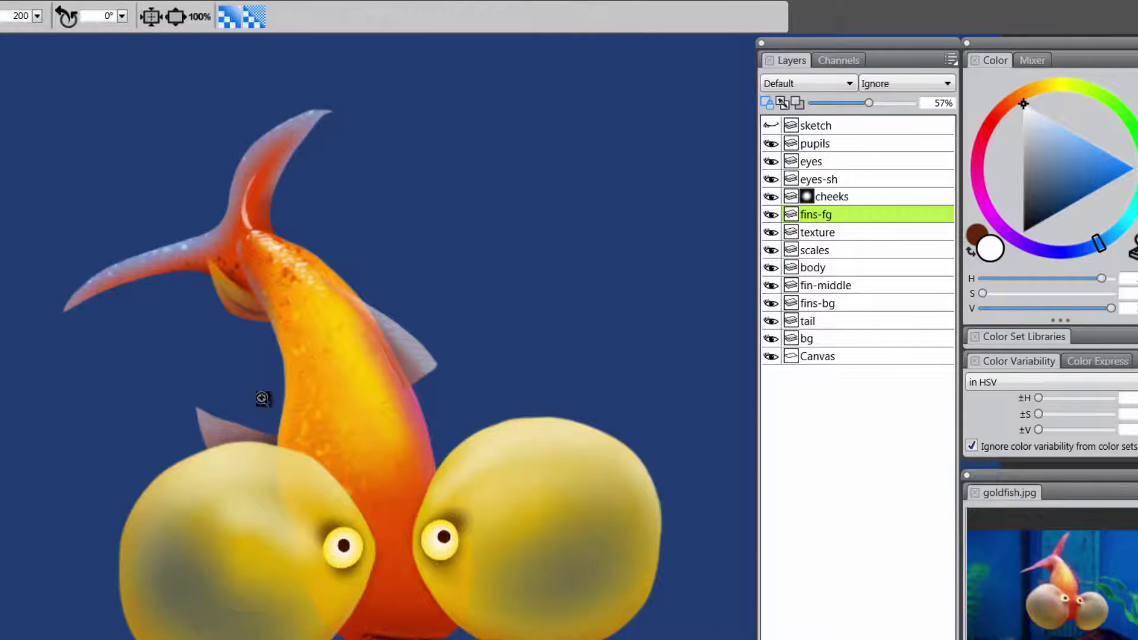
left_click(428, 359)
left_click(437, 379)
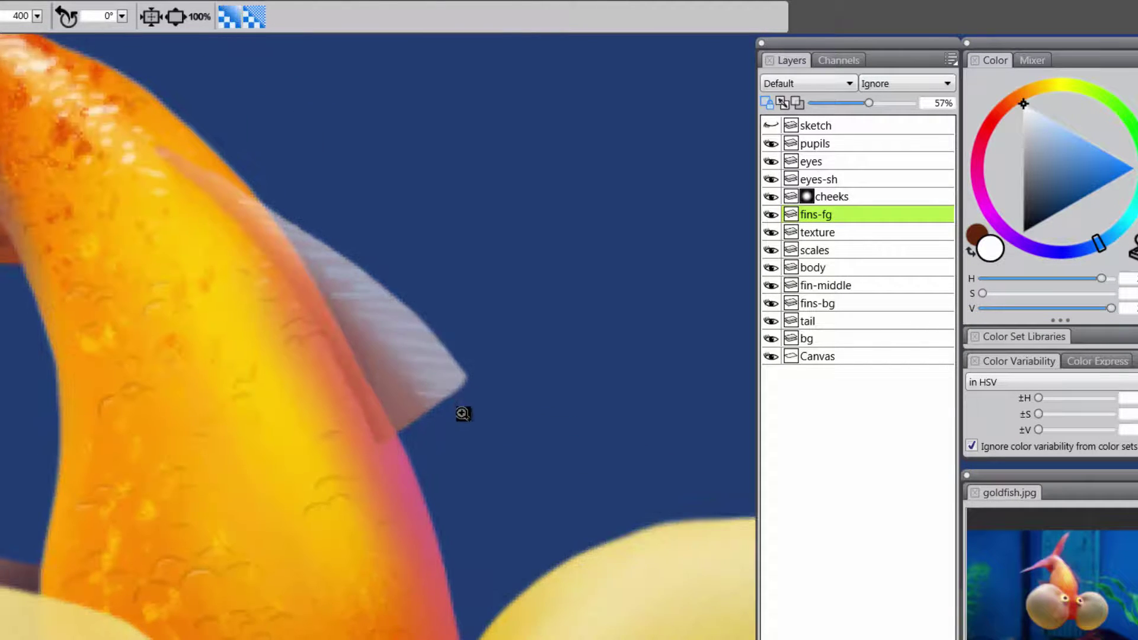
left_click(462, 416, "alt")
left_click(462, 415, "alt")
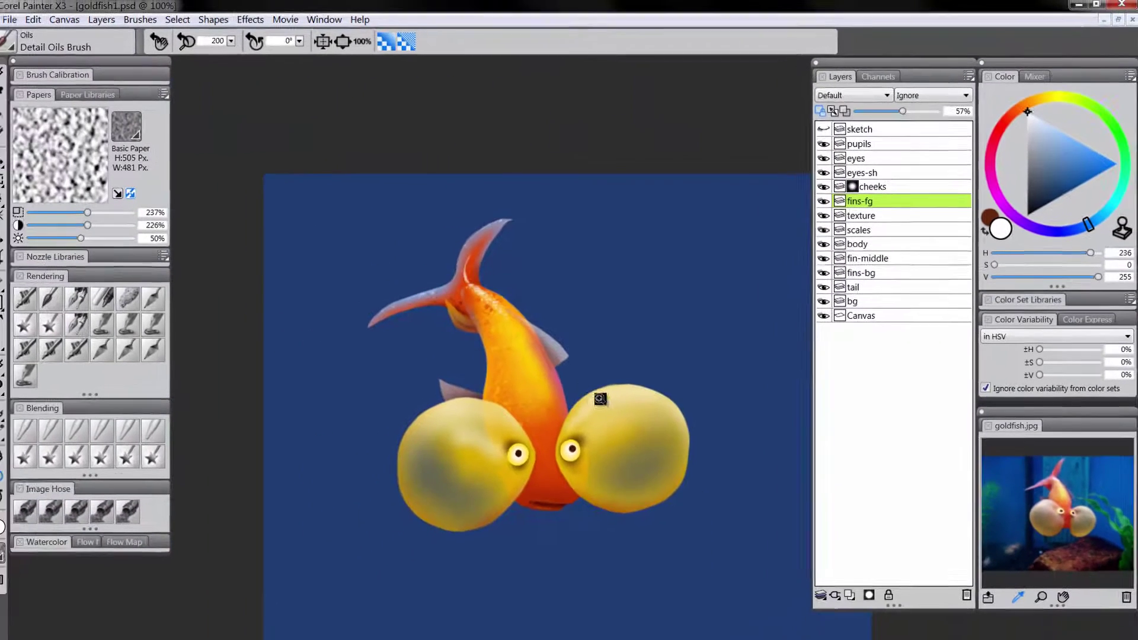
left_click(600, 399)
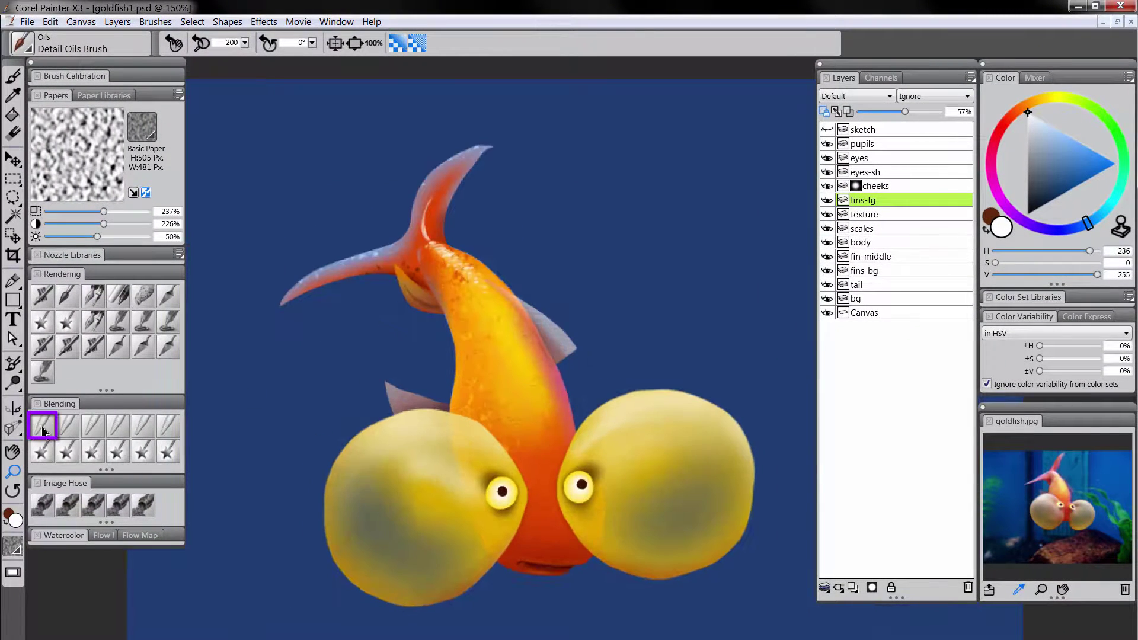
left_click(41, 426)
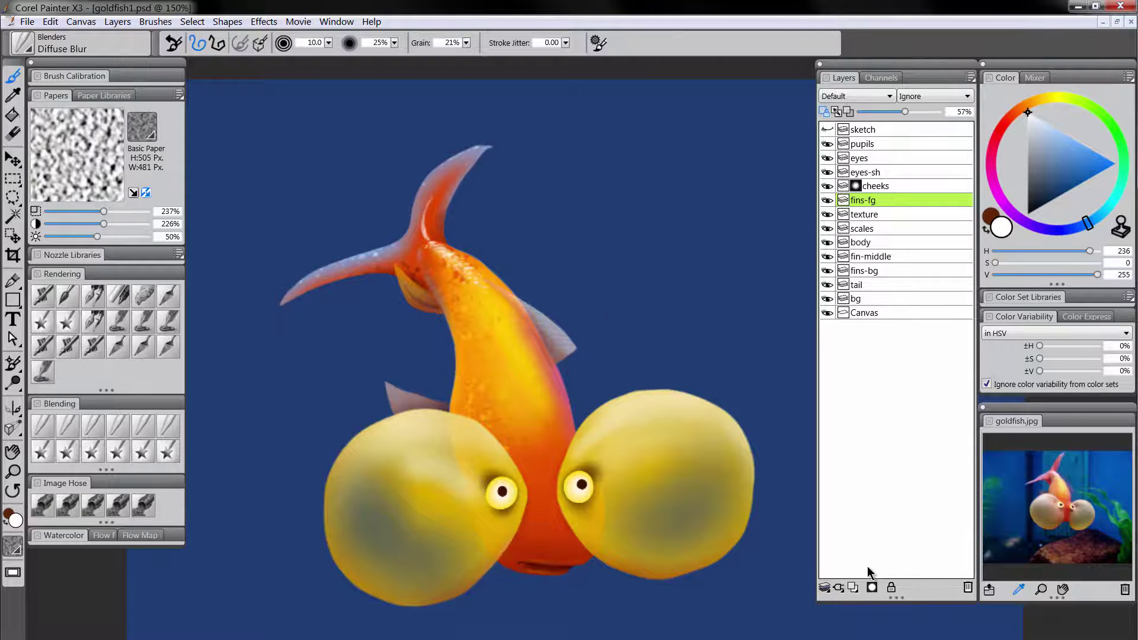
Add a layer mask to the fins-fg layer and fade the back fin's outer edge in it with black Digital Airbrush strokes
left_click(872, 587)
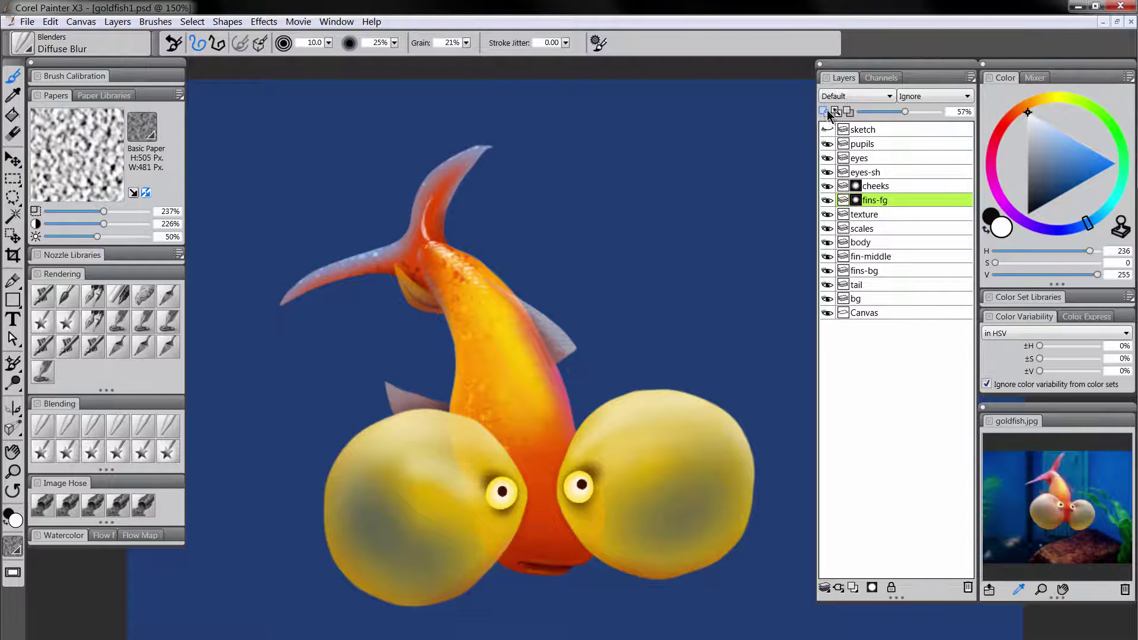
left_click(1029, 213)
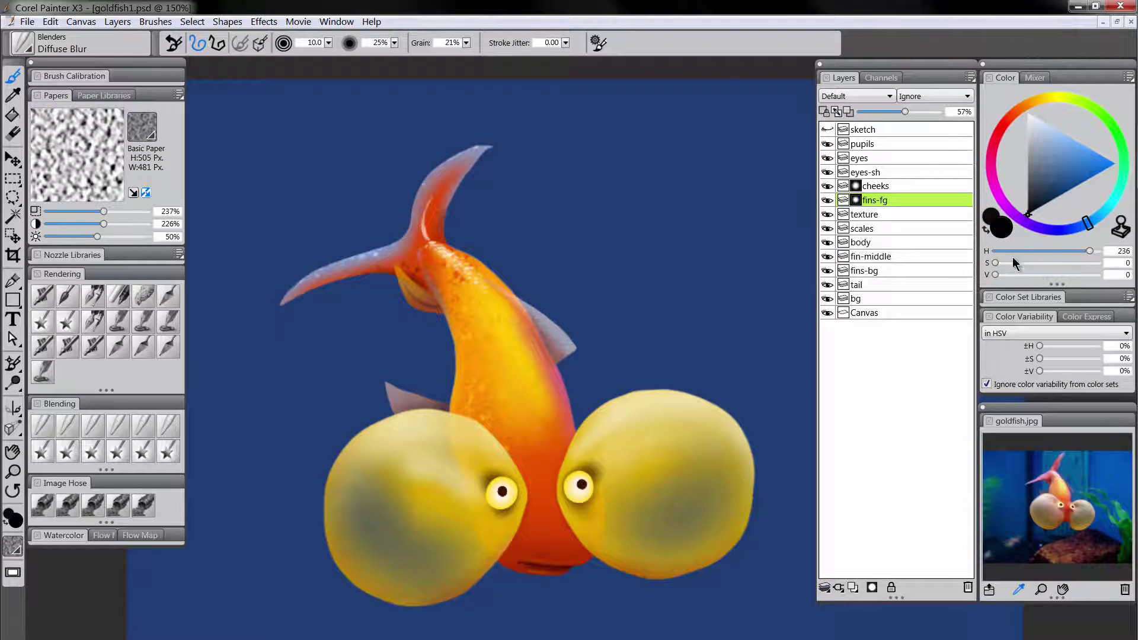
left_click(42, 296)
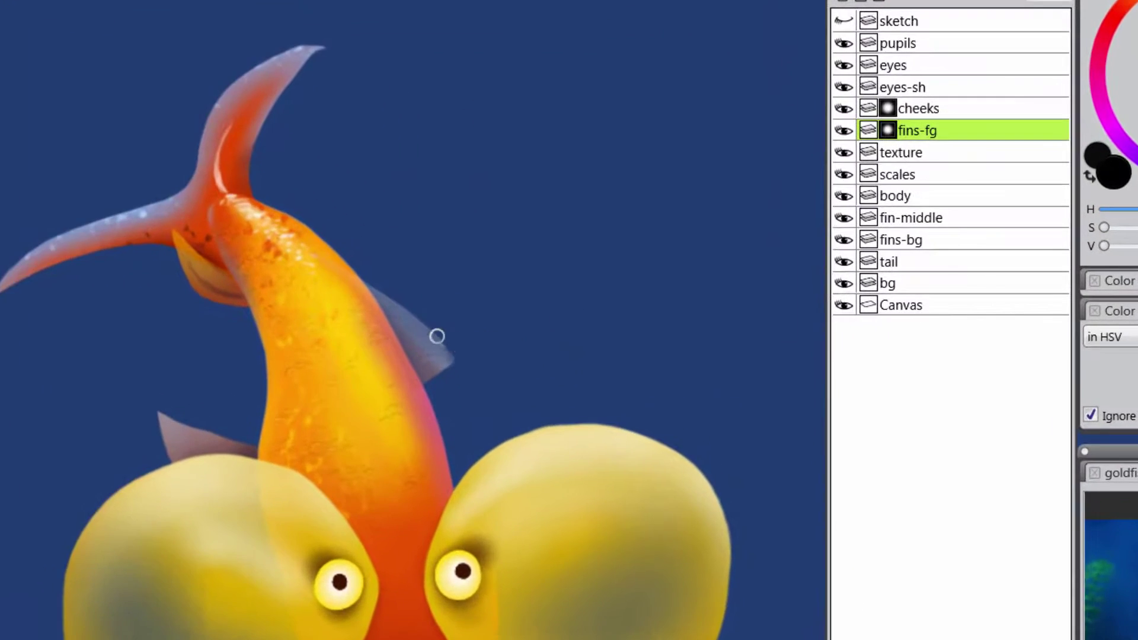
mouse_move(431, 325)
left_mouse_down()
mouse_move(442, 326)
mouse_move(363, 279)
left_mouse_up()
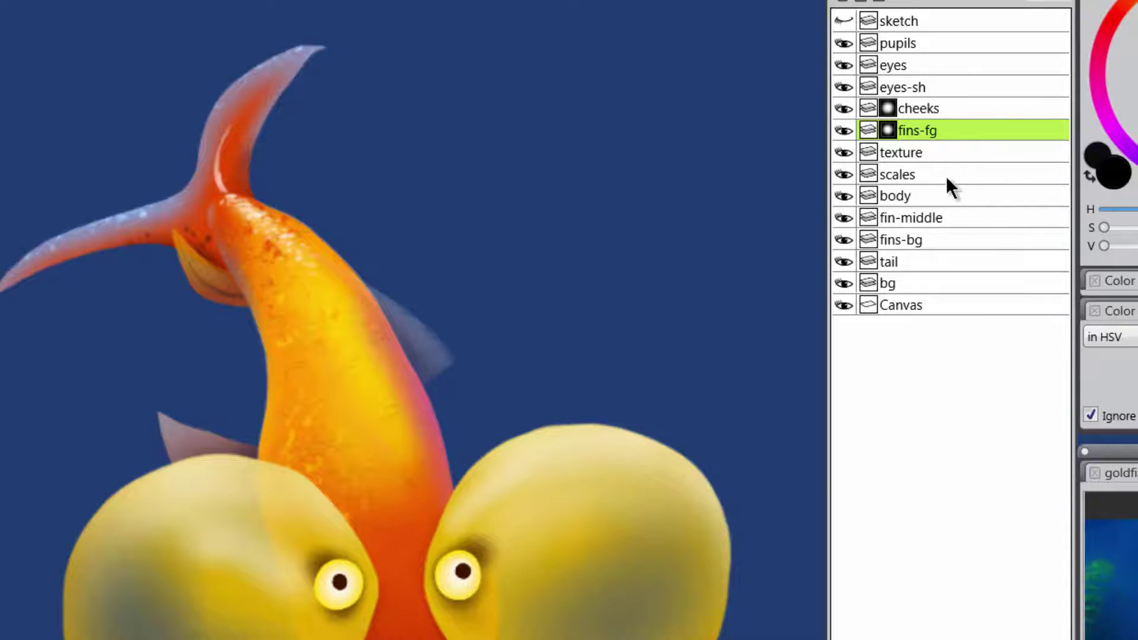
Add a layer mask to the fins-bg layer and fade the fin behind the cheek in it with the black Digital Airbrush
left_click(928, 221)
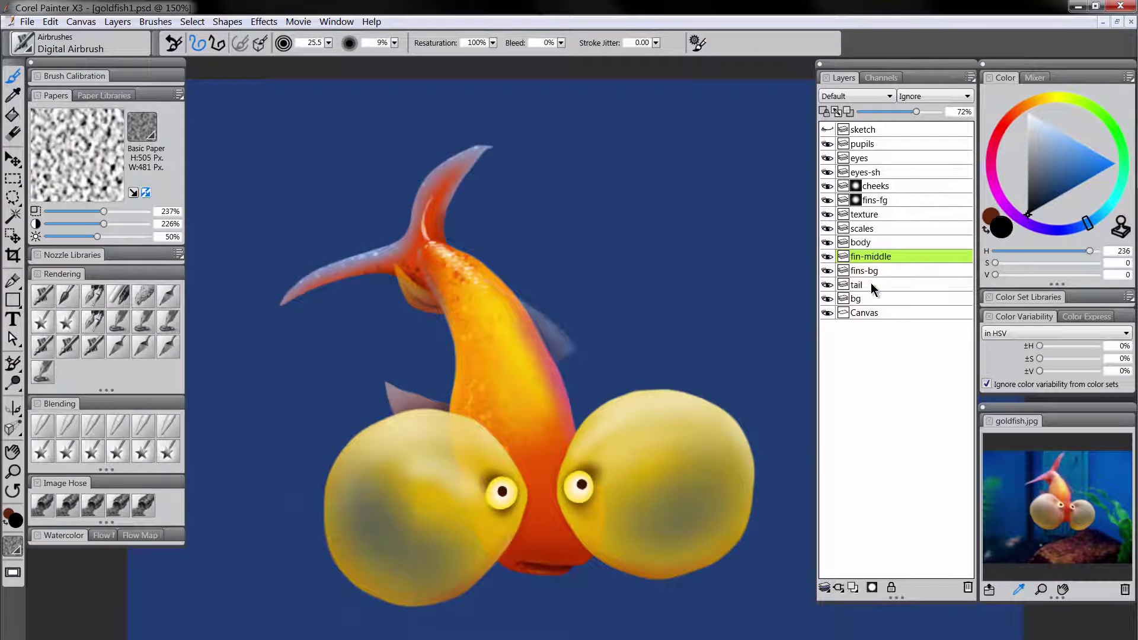
left_click(874, 272)
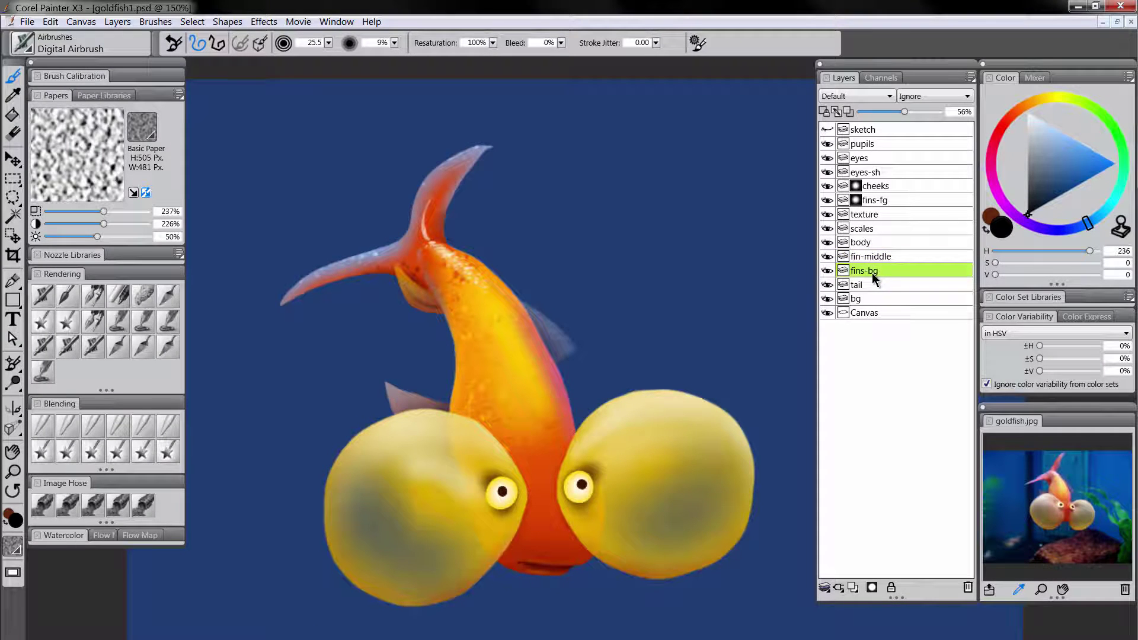
left_click(828, 271)
left_click(828, 271)
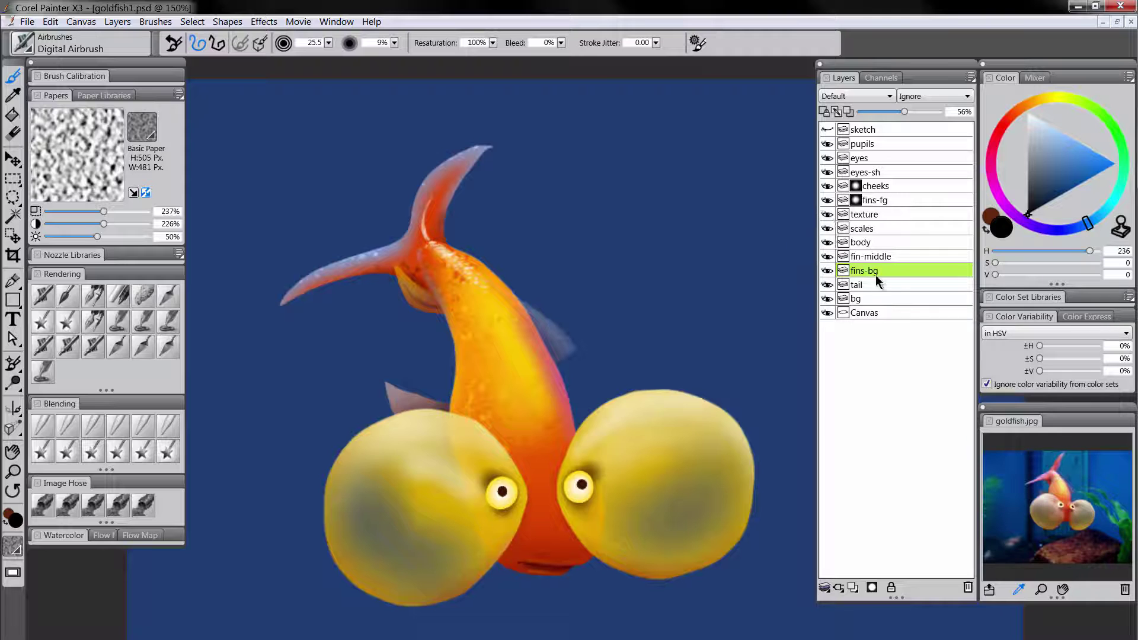
left_click(872, 588)
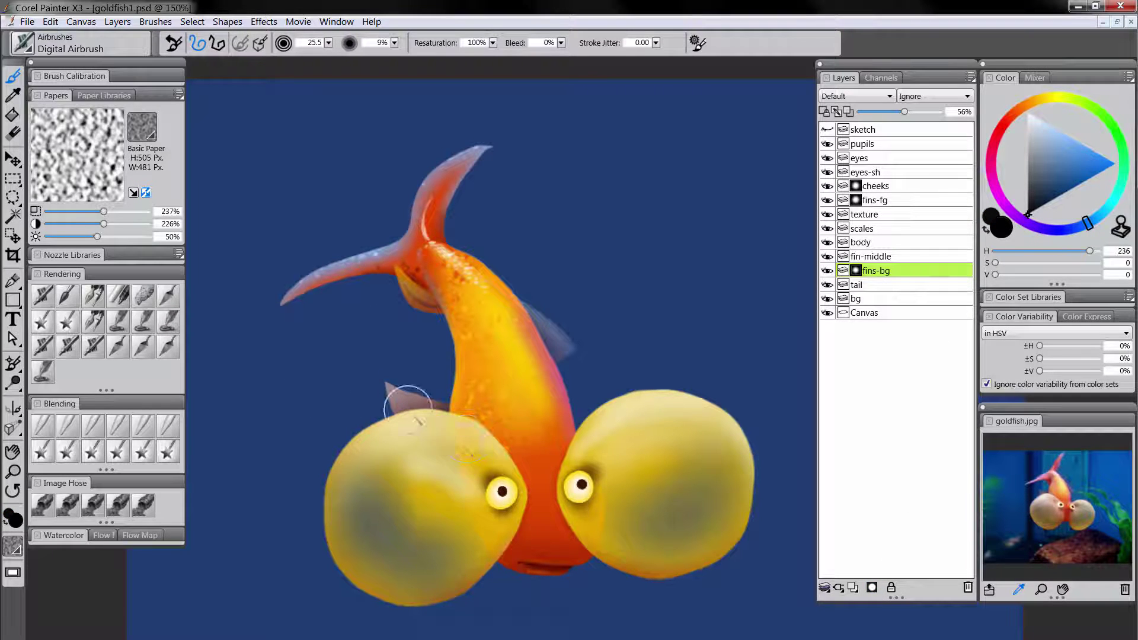
mouse_move(408, 396)
left_mouse_down()
mouse_move(407, 424)
mouse_move(392, 385)
mouse_move(479, 410)
mouse_move(436, 393)
left_mouse_up()
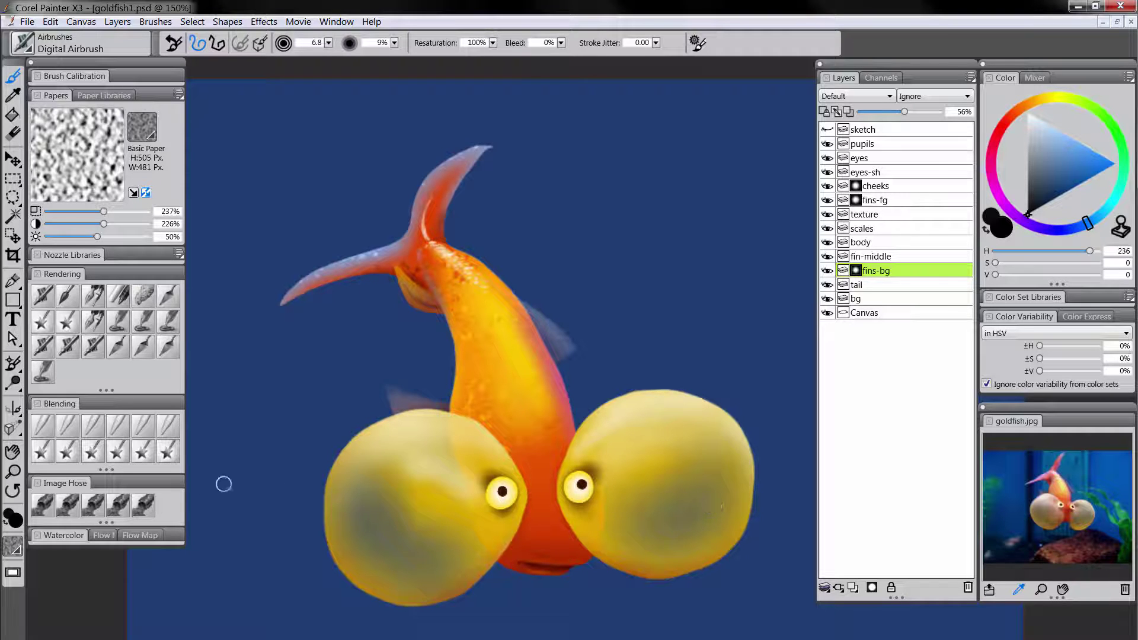
Try to paint pale blue Detail Oils lines and apply Diffuse Blur on the fin while the fins-bg mask is active
left_click(69, 295)
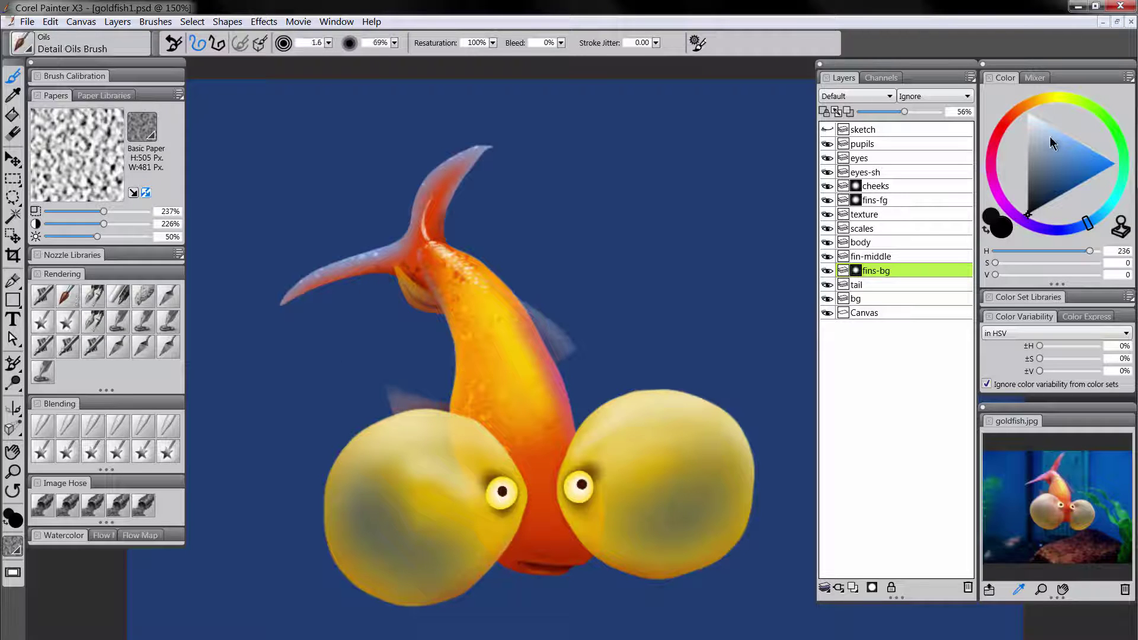
left_click(1041, 121)
left_click(397, 400)
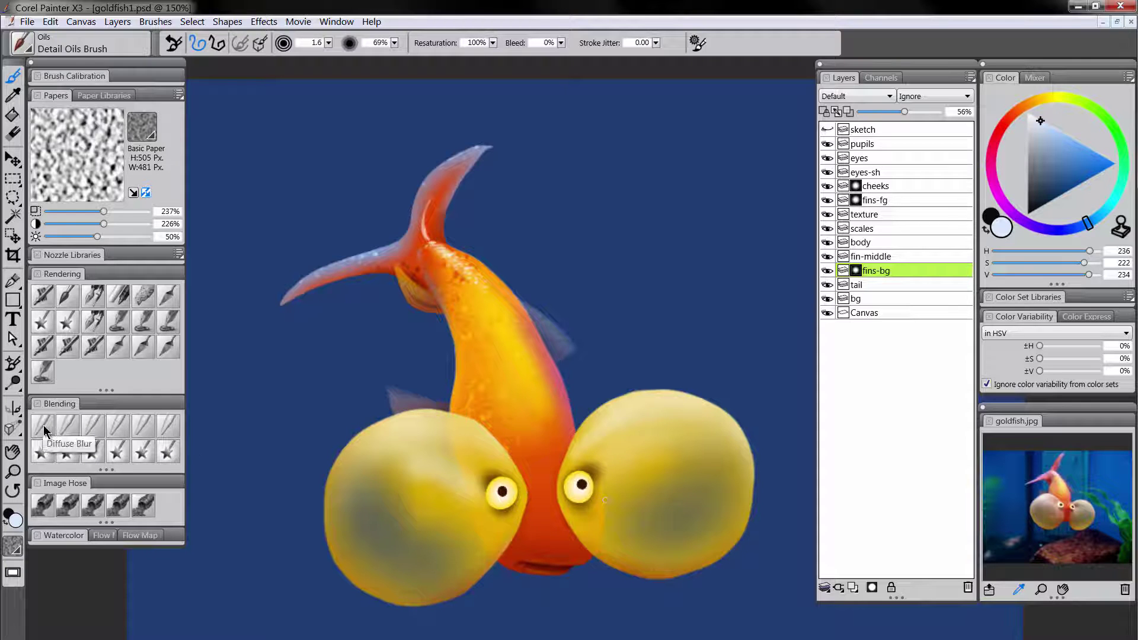
left_click(43, 426)
left_click(405, 401)
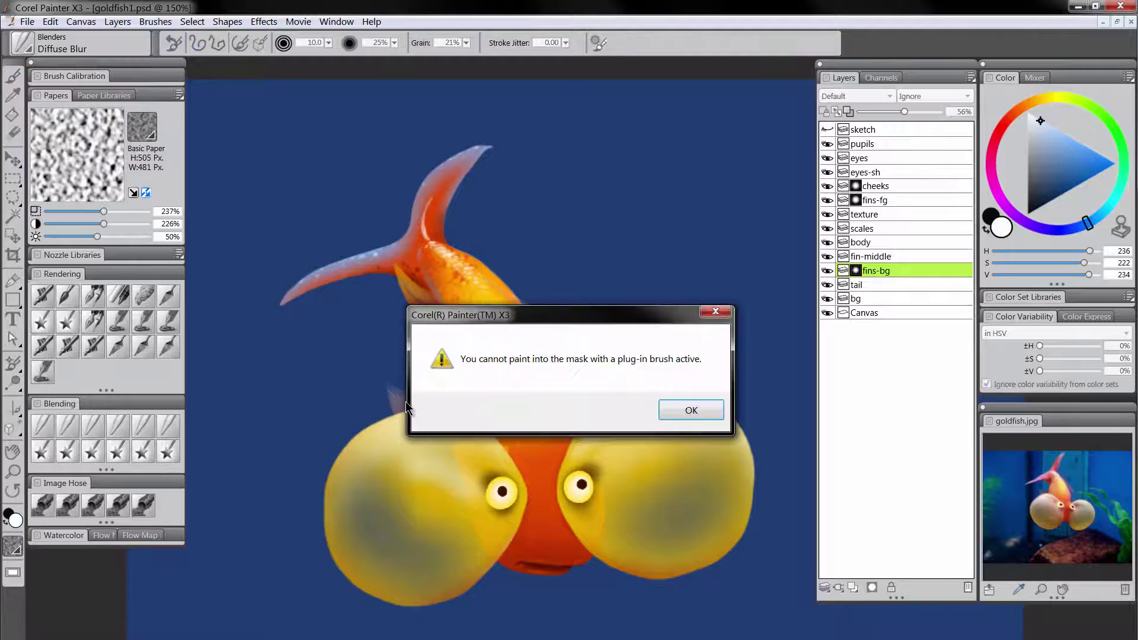
left_click(691, 410)
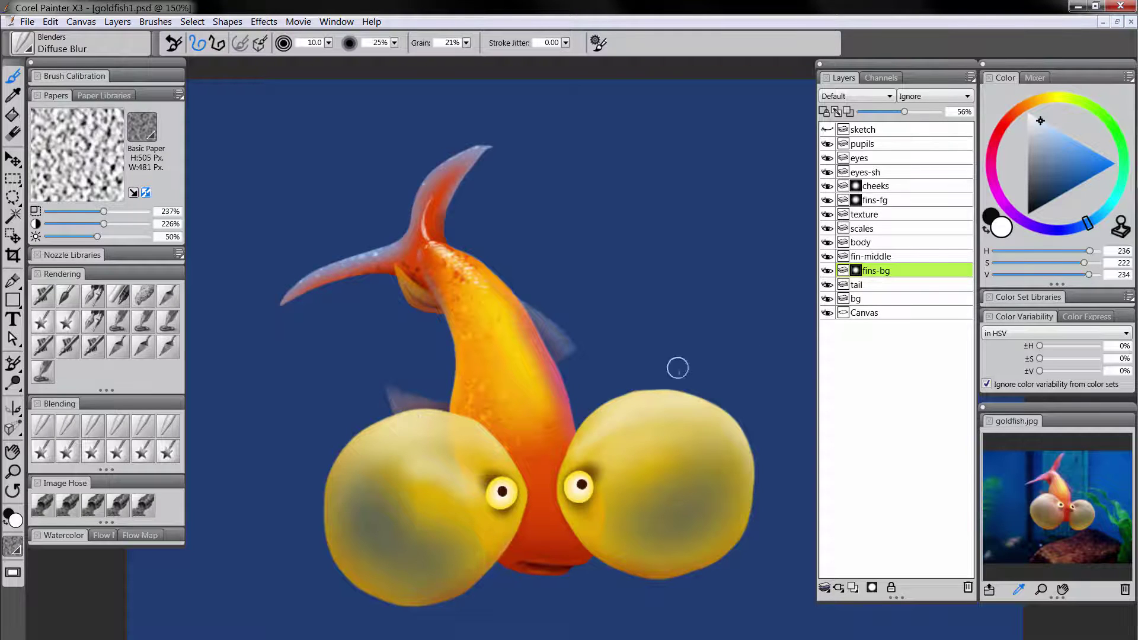
Draw fine pale blue lines on the fins-bg layer itself with the Detail Oils Brush at size 1.6 and soften them with Diffuse Blur
left_click(851, 274)
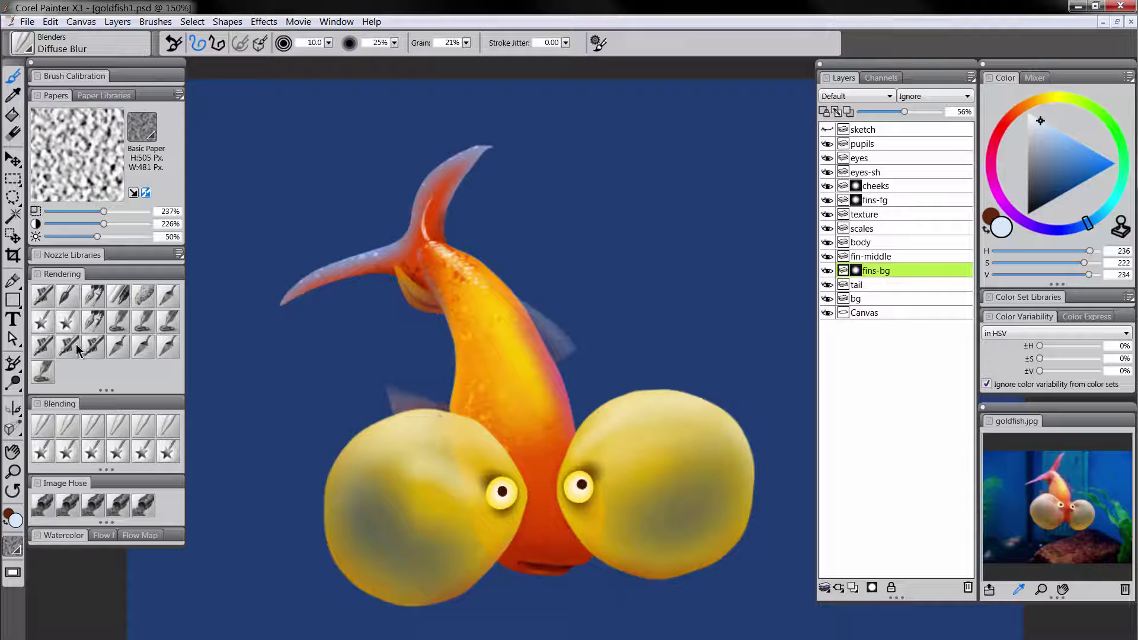
left_click(67, 297)
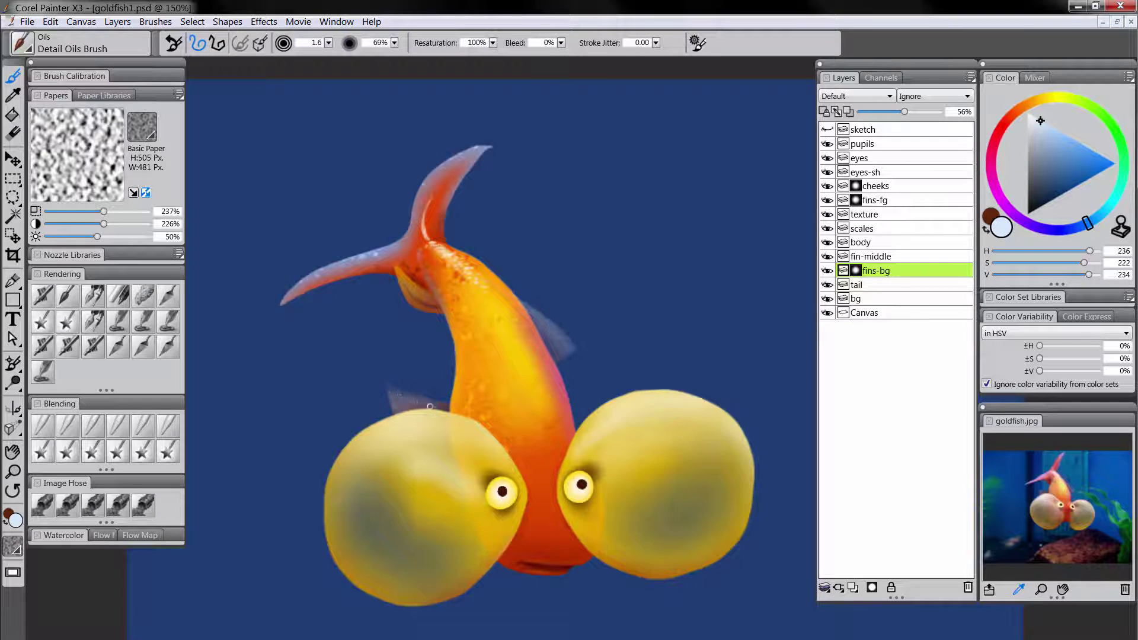
left_click(42, 429)
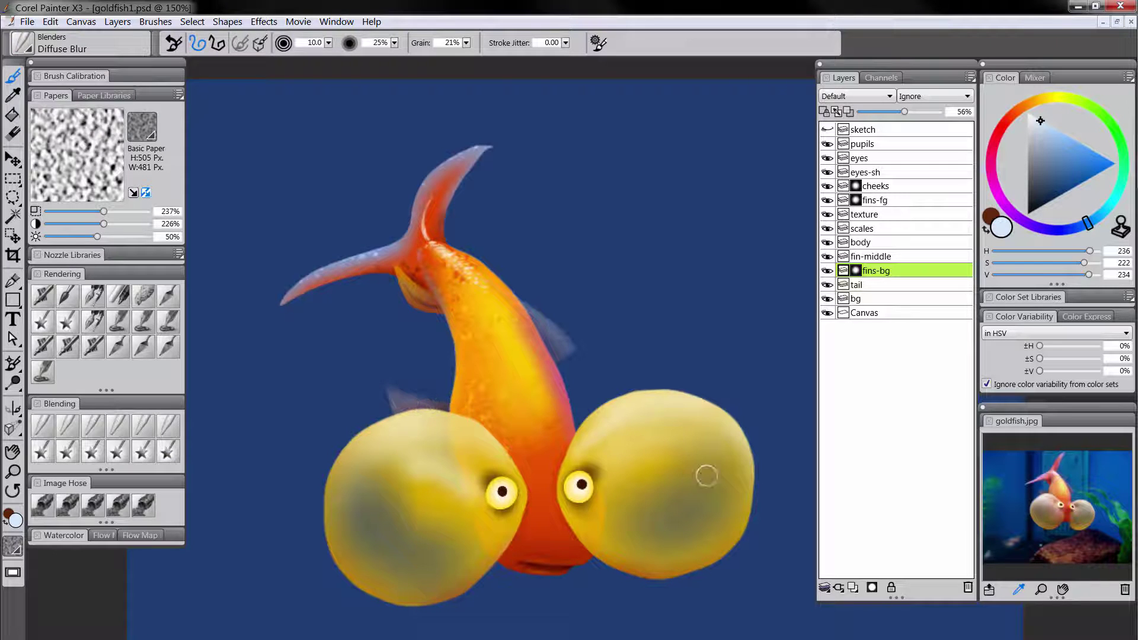
Refine the fins-bg mask with the Digital Airbrush, restoring the fin's tip with white and fading its edge with black at size 20.3
left_click(858, 272)
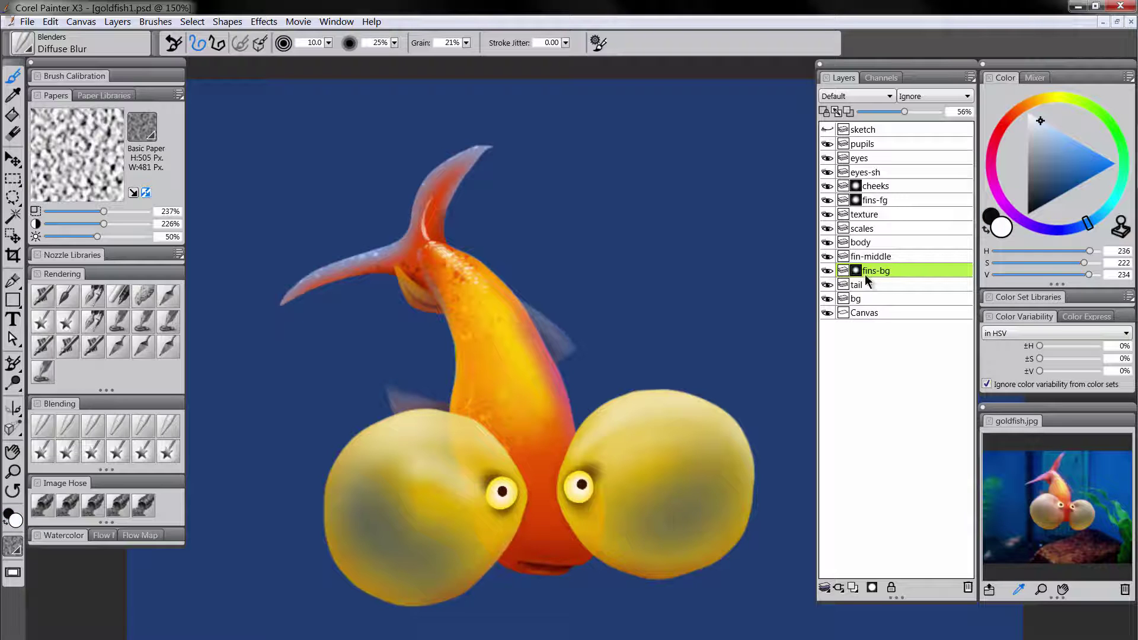
left_click(42, 299)
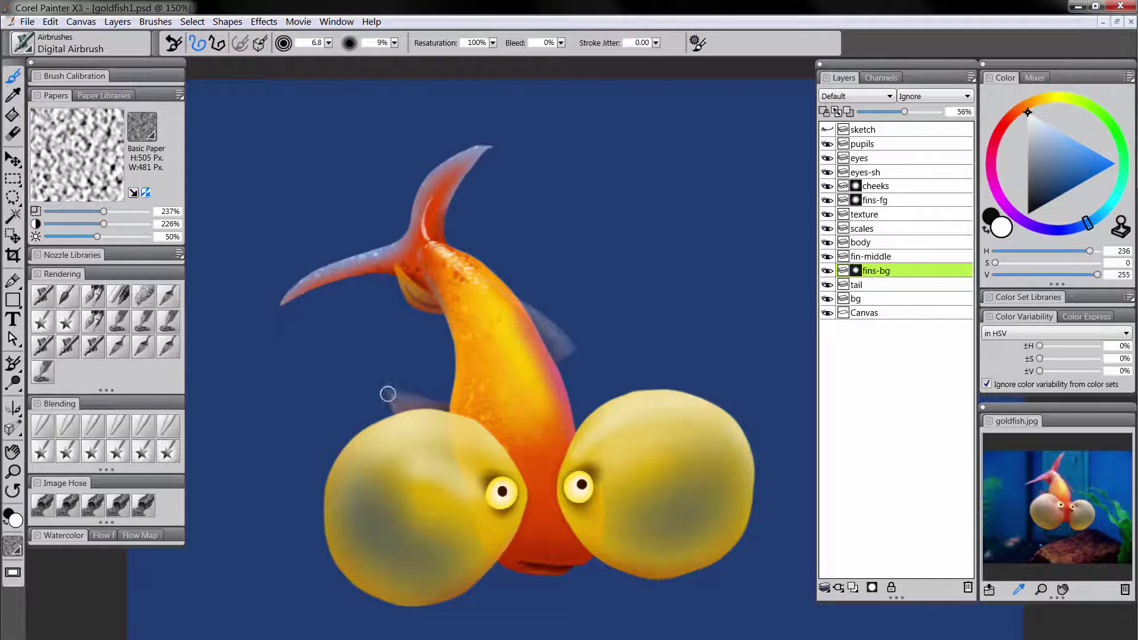
left_click_drag(388, 393, 395, 410)
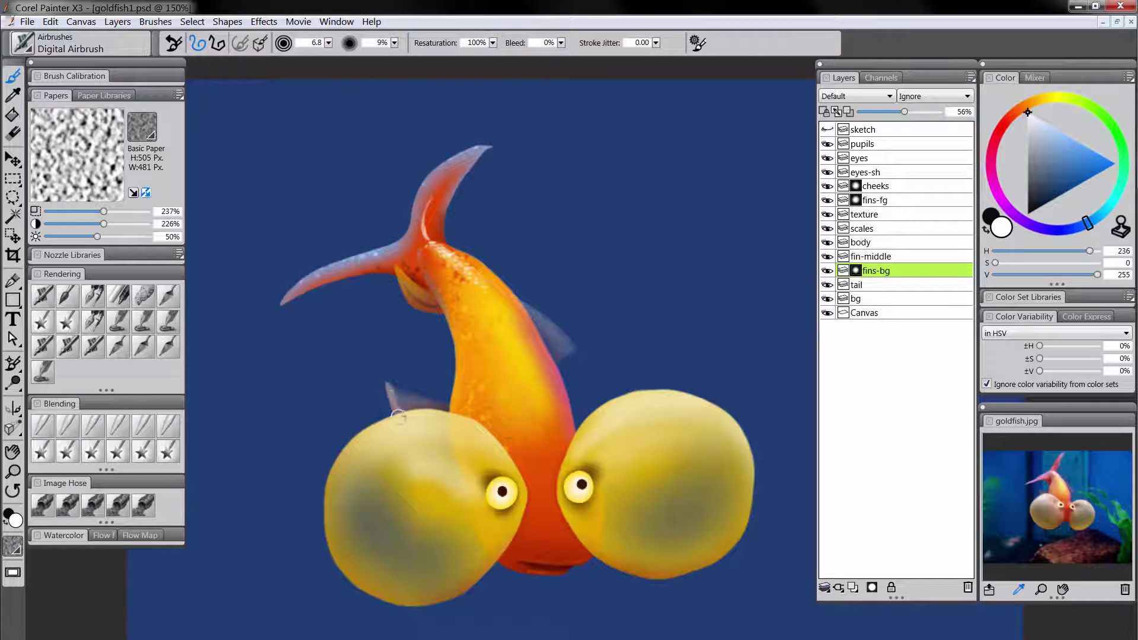
left_click(1028, 213)
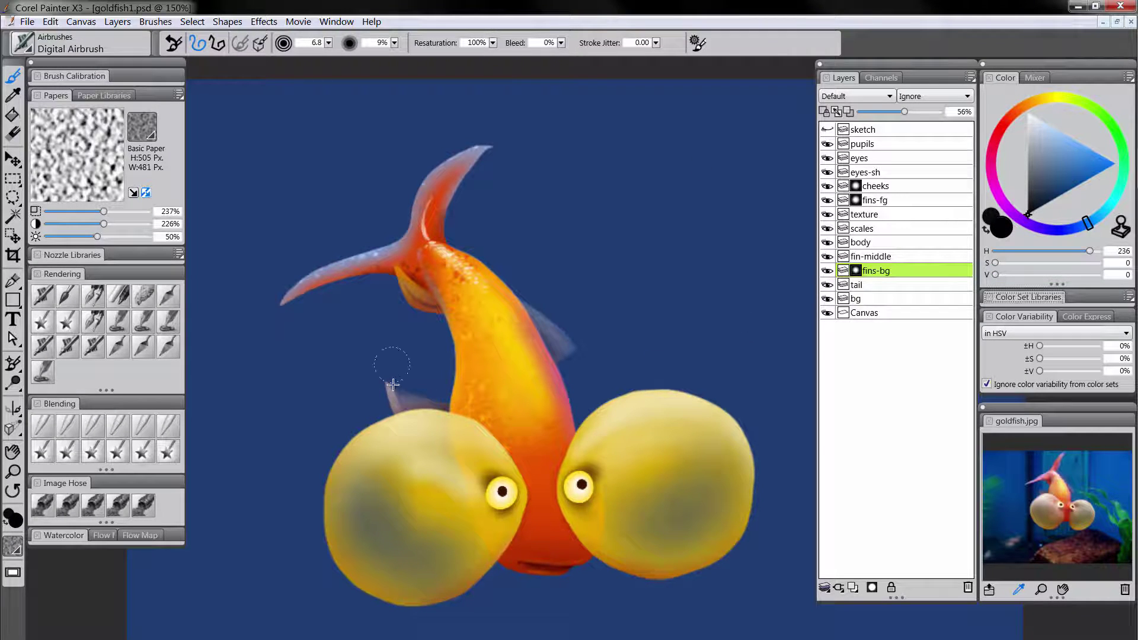
left_click_drag(392, 385, 392, 386)
left_click_drag(386, 384, 401, 400)
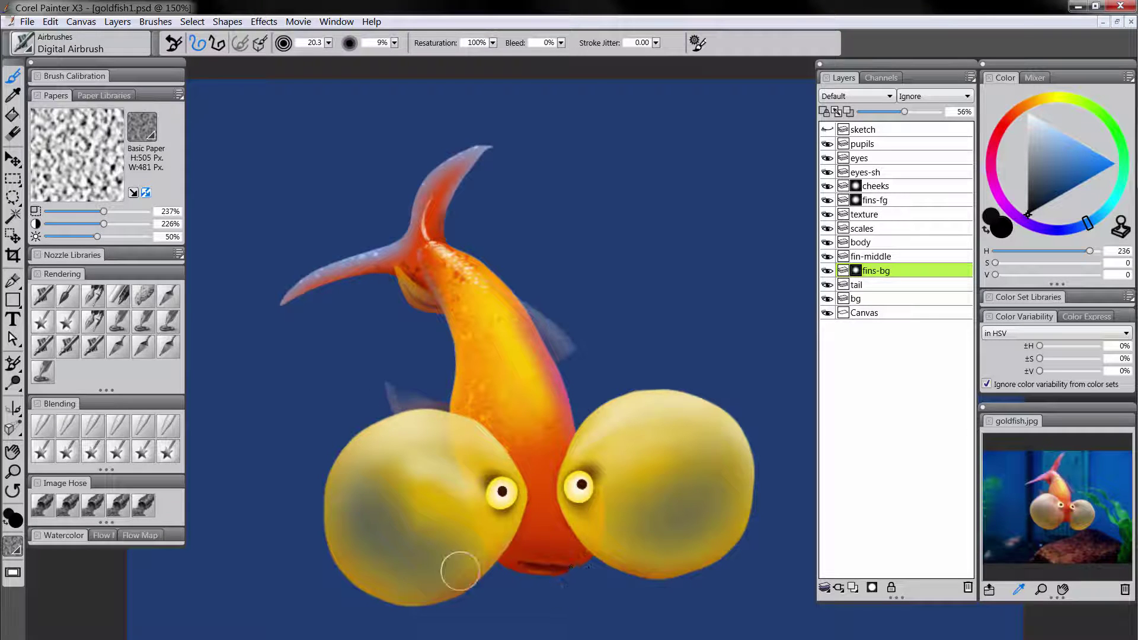
Stroke fine detail onto the small fin under the tail on the transparency-preserved fin-middle layer with the Detail Oils Brush at size 1.6
left_click(13, 472)
left_click(589, 412, "alt")
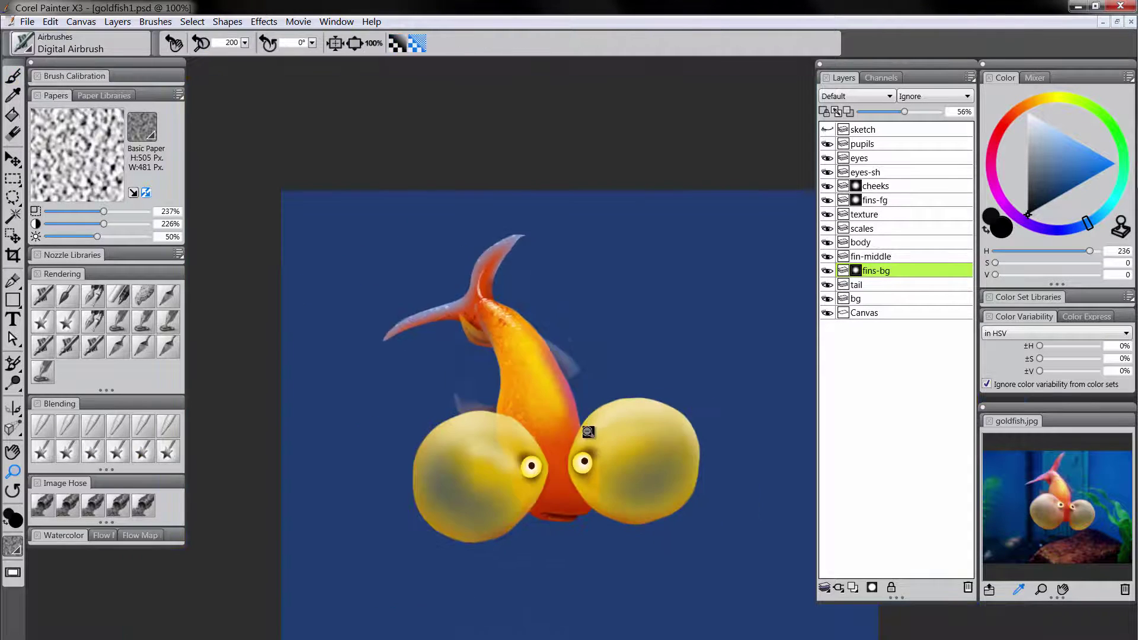
left_click(589, 430, "alt")
left_click(616, 463, "alt")
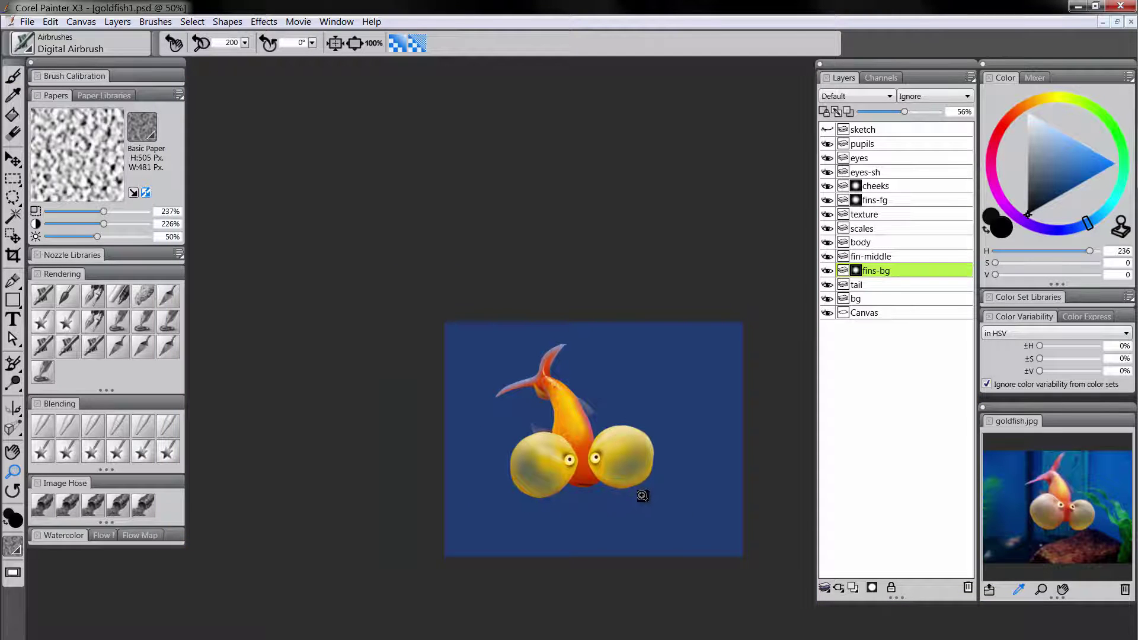
left_click(610, 457)
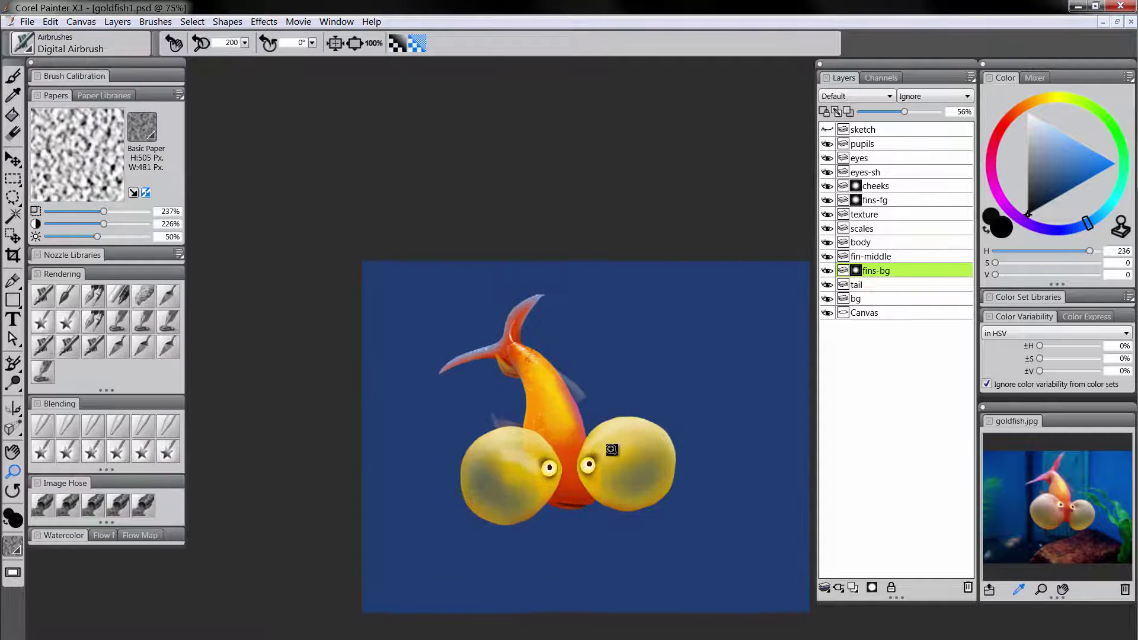
left_click(608, 452)
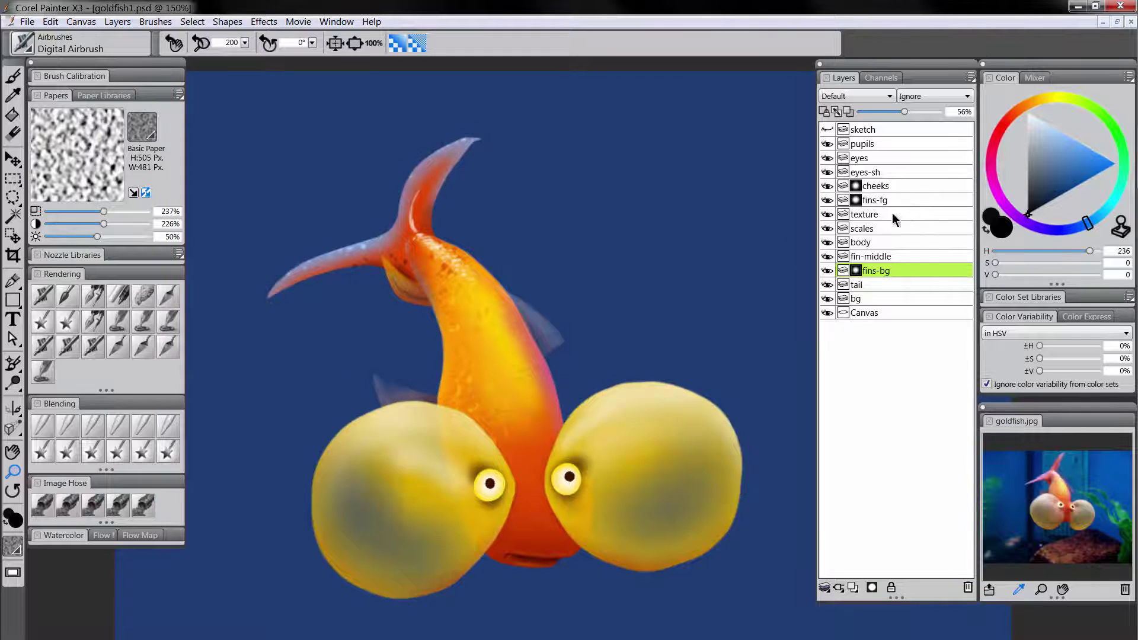
left_click(884, 256)
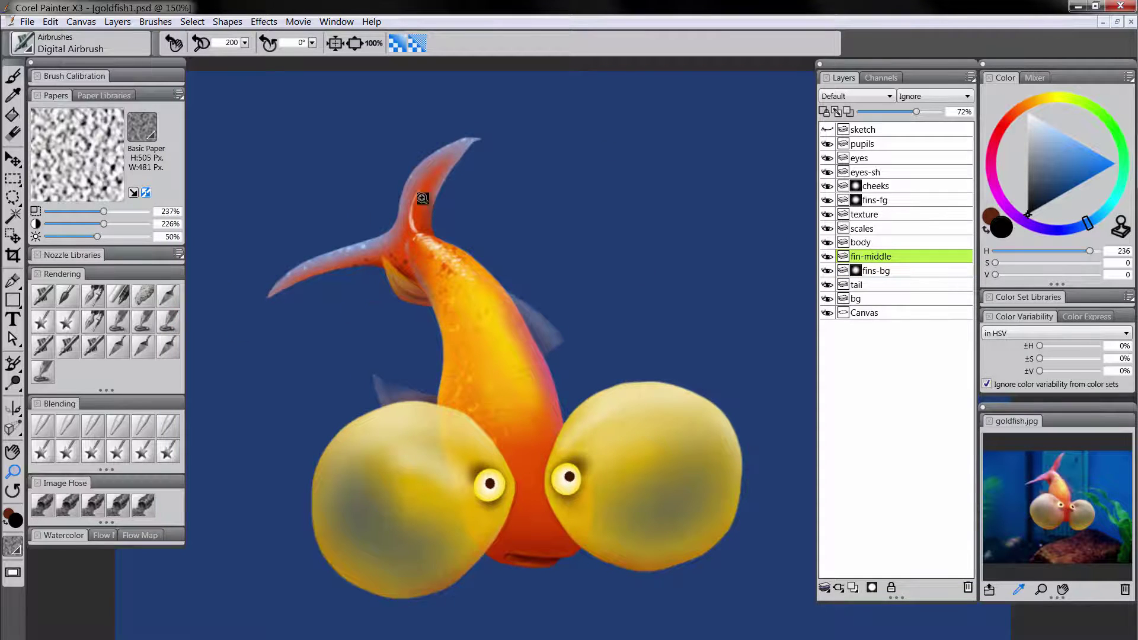
left_click(69, 297)
left_click_drag(398, 270, 420, 281)
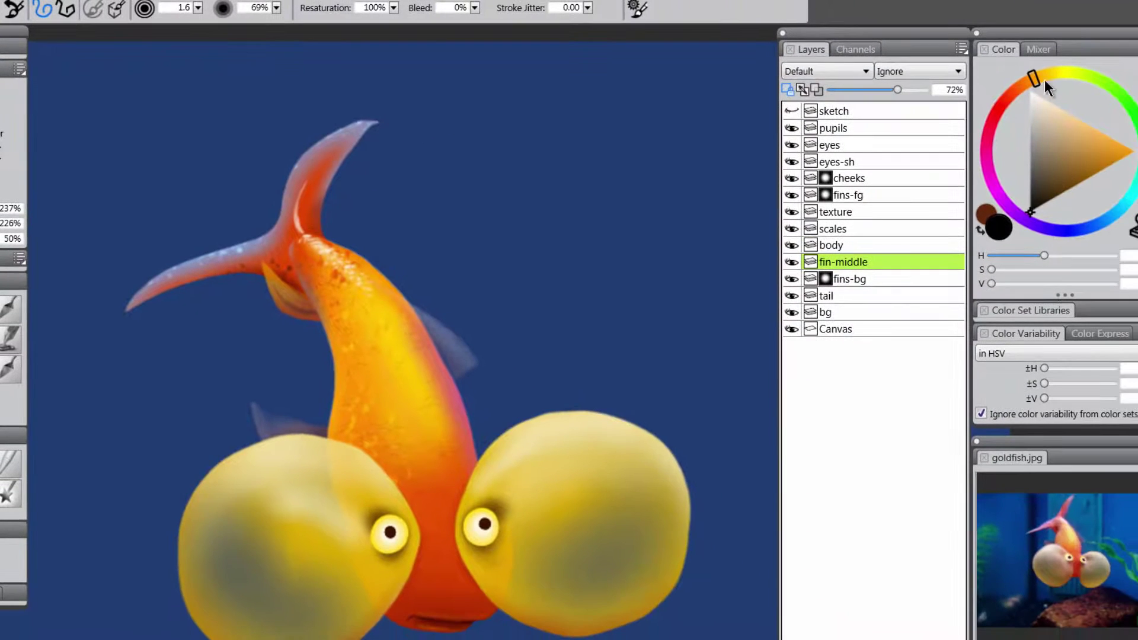
Paint bright orange strokes on the small fin under the tail with the Detail Oils Brush enlarged to size 3.3
left_click(1128, 147)
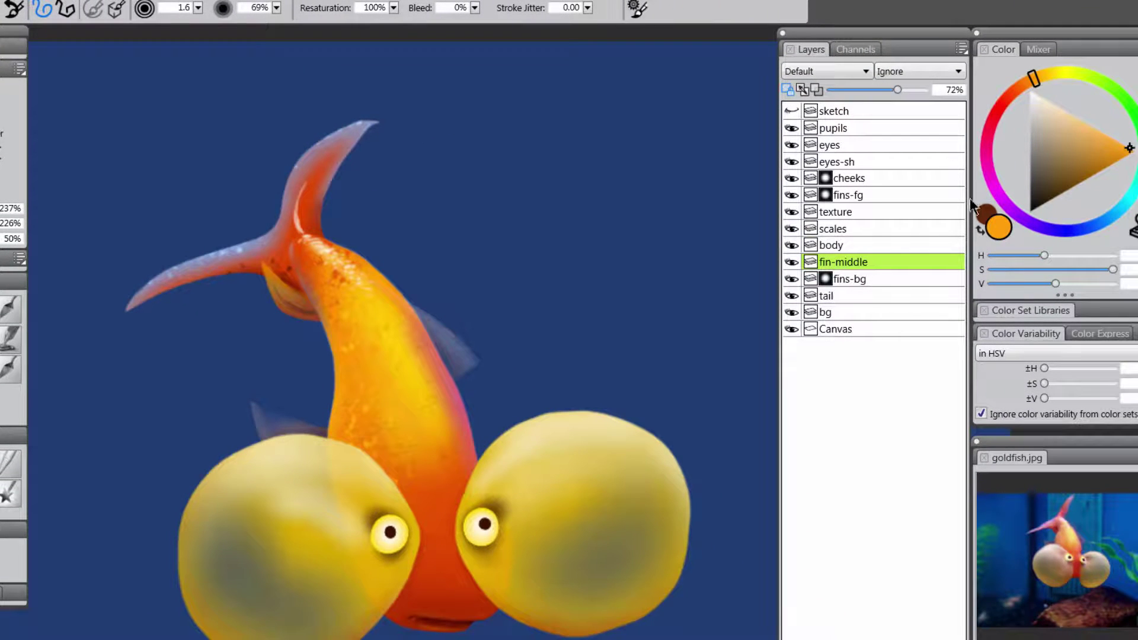
left_click(1038, 79)
key("bracketright")
key("bracketright")
key("bracketright")
left_click_drag(279, 301, 311, 319)
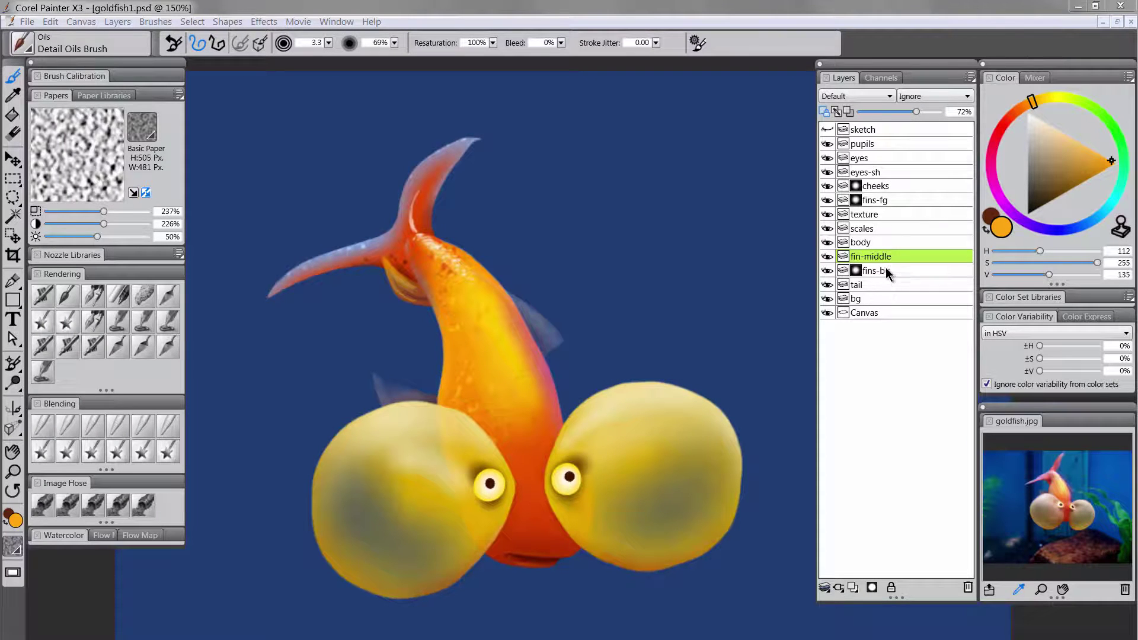
Load the cheeks layer's contents as a selection and create a new layer above it
left_click(887, 187)
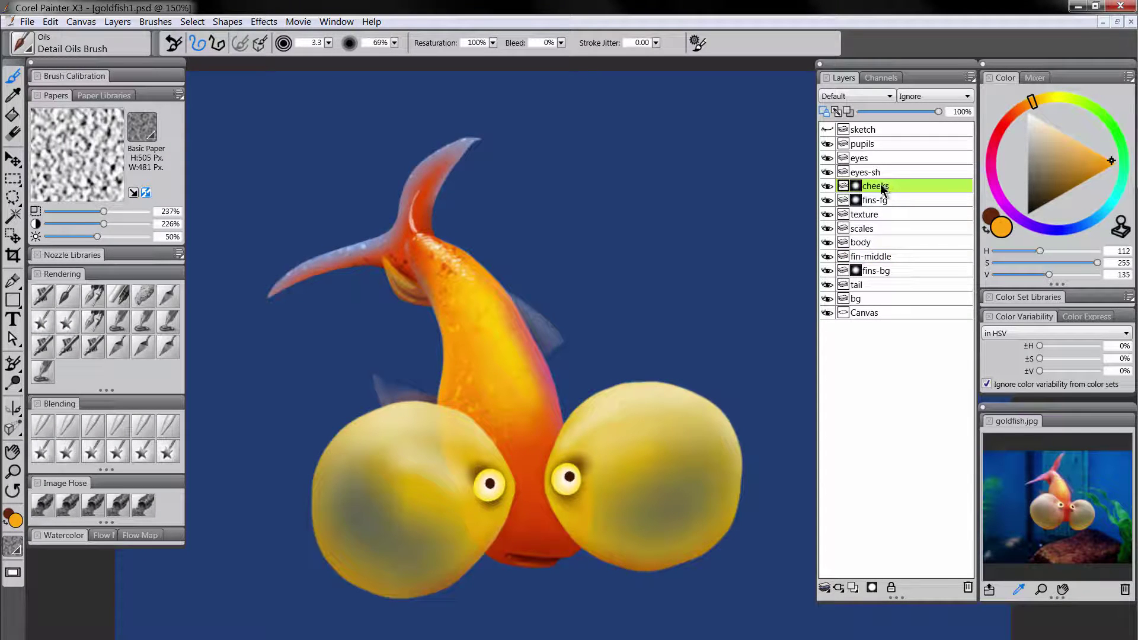
right_click(883, 189)
left_click(932, 308)
left_click(855, 586)
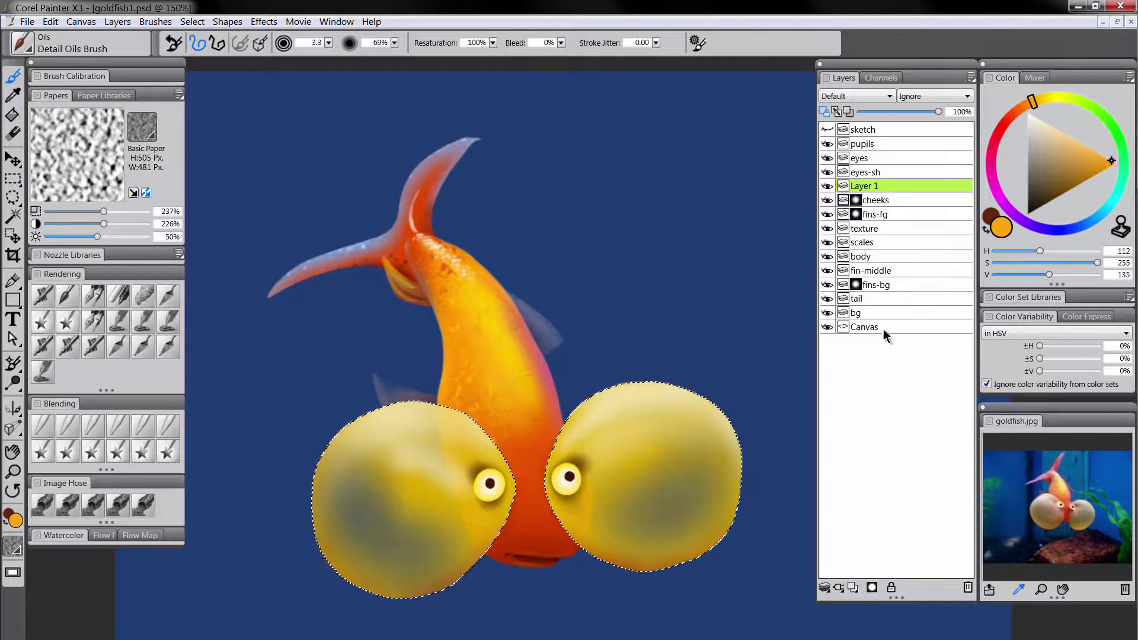
Rename the new layer above the cheeks as cheeks-hl and turn off its preserved transparency
double_click(865, 185)
type("che")
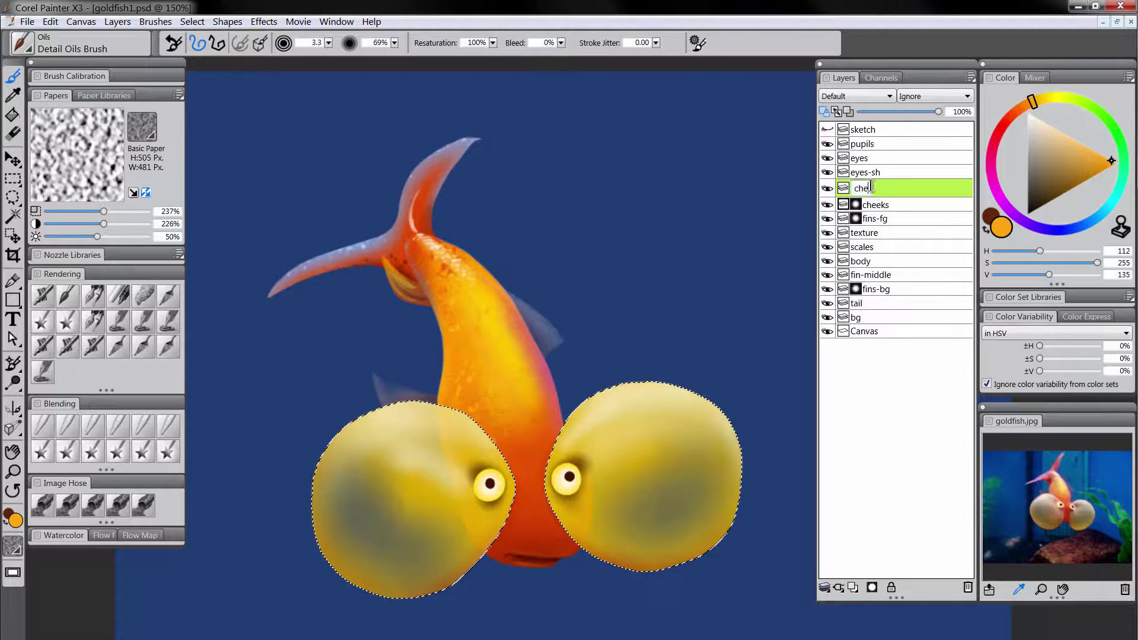
type("eks-hl")
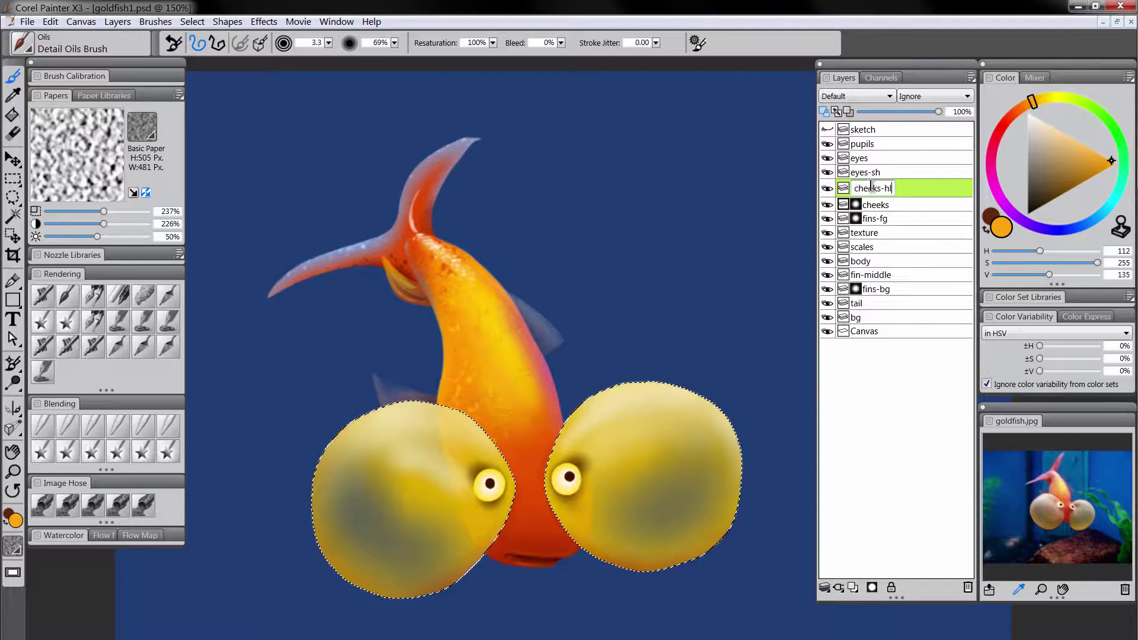
key("Return")
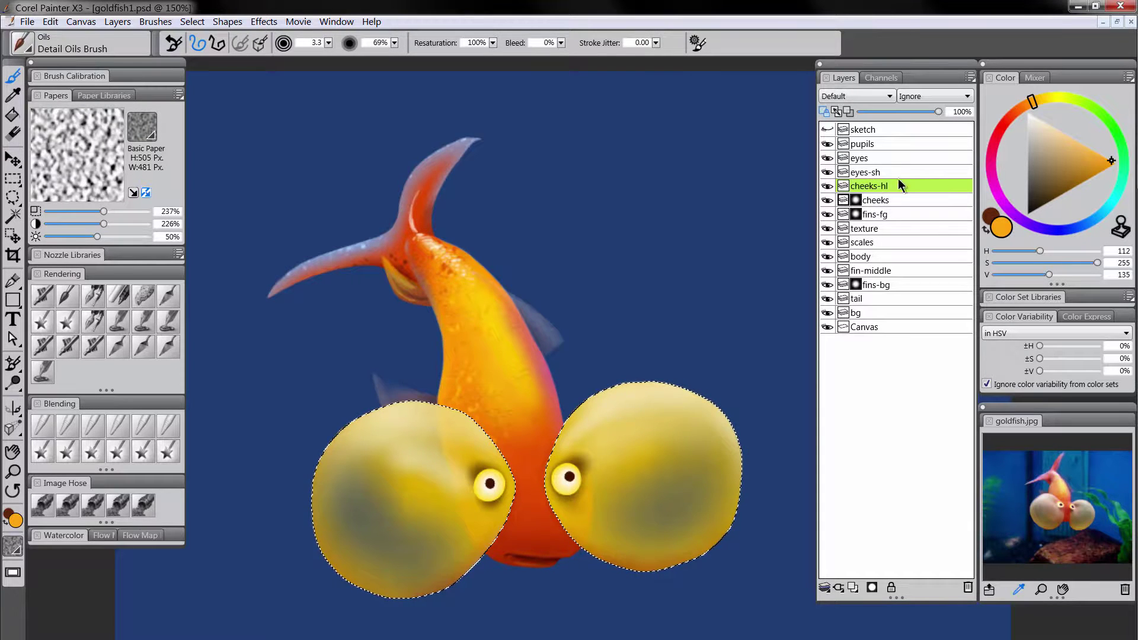
left_click(825, 112)
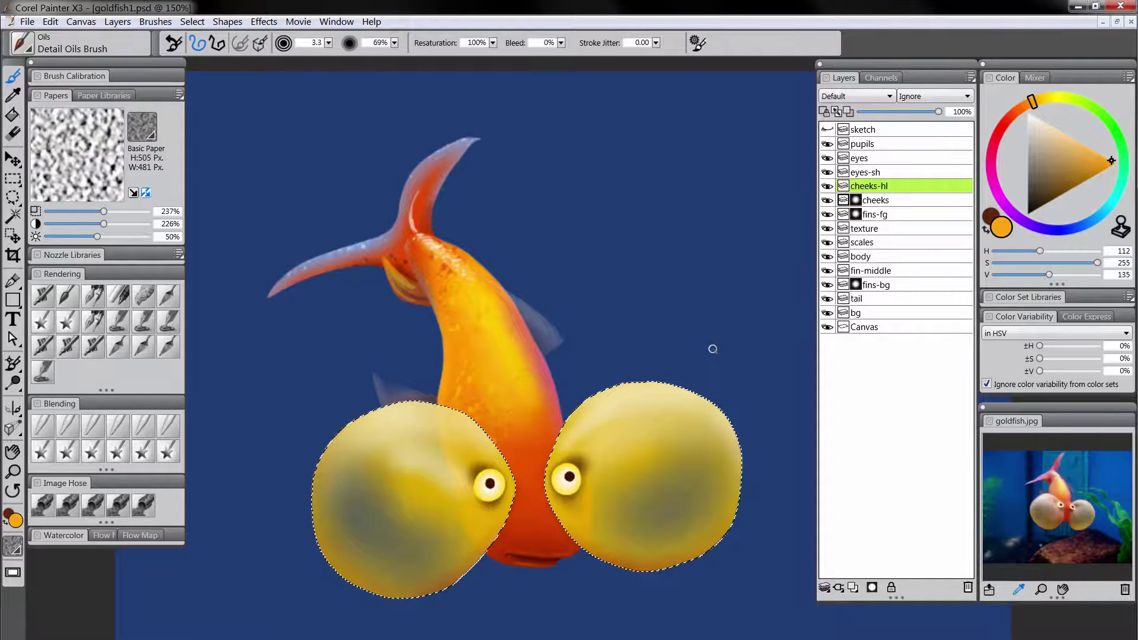
Hide the cheek selection's marquee and airbrush white highlights along the left cheek's upper rim and across its surface with the Digital Airbrush
key("ctrl+d")
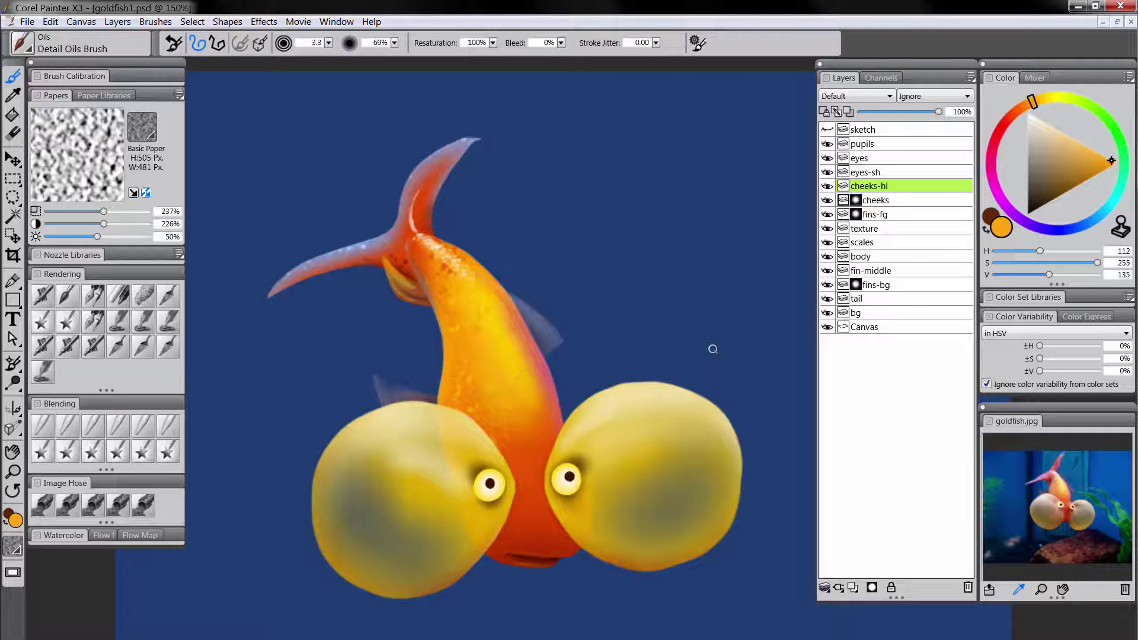
left_click_drag(1043, 136, 1029, 99)
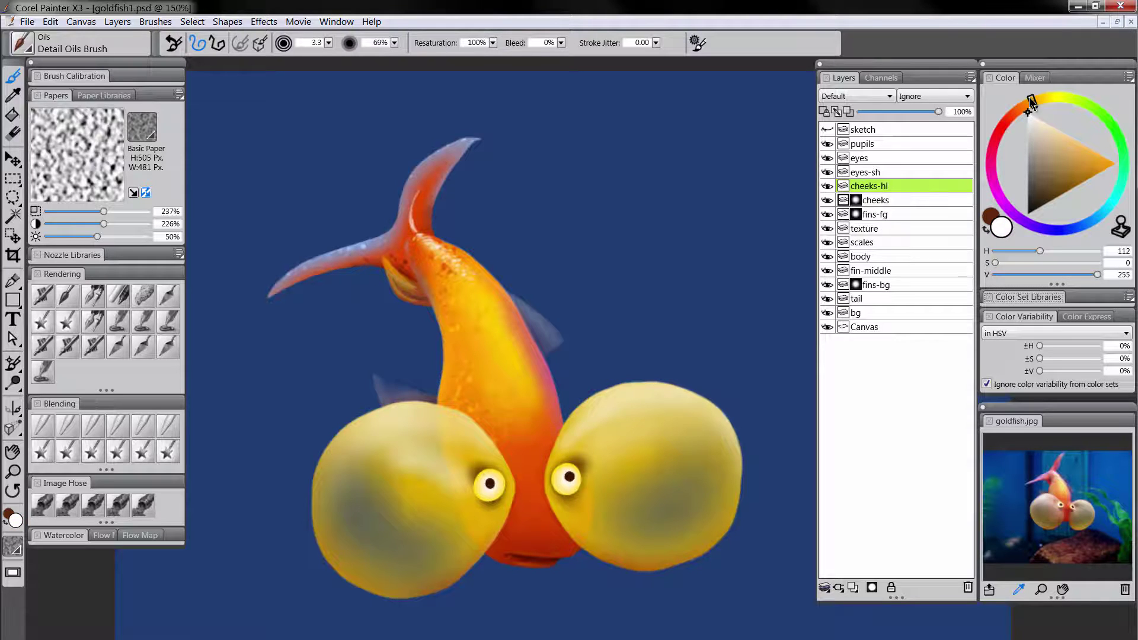
left_click(42, 299)
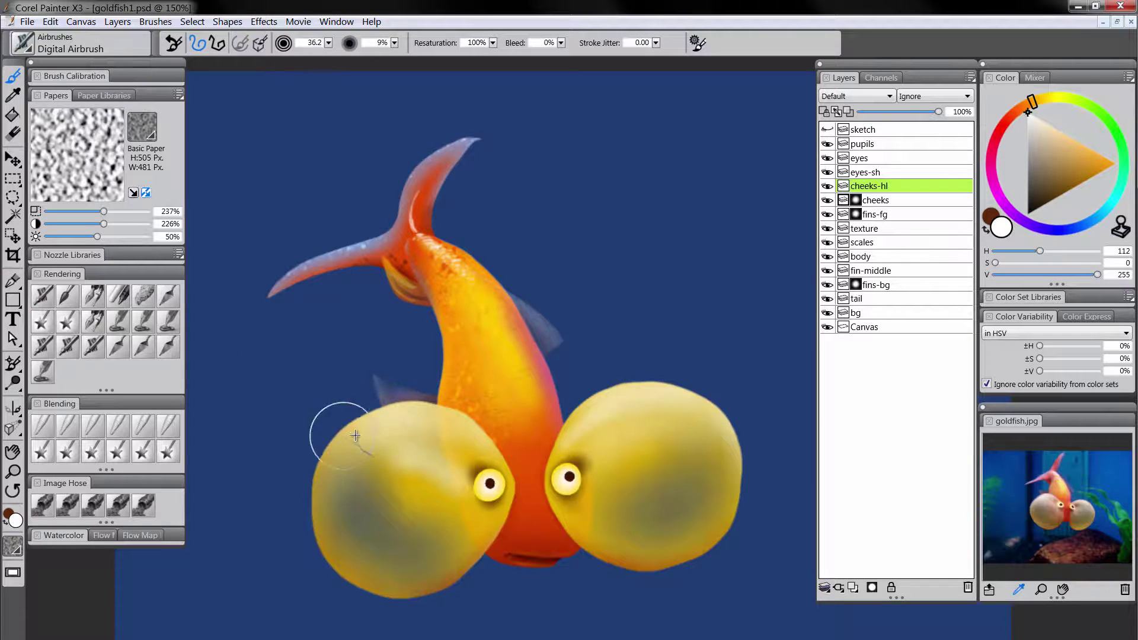
key("bracketleft")
mouse_move(331, 465)
left_mouse_down()
mouse_move(423, 400)
mouse_move(334, 432)
mouse_move(420, 396)
left_mouse_up()
key("bracketleft")
mouse_move(342, 427)
left_mouse_down()
mouse_move(442, 404)
mouse_move(515, 455)
left_mouse_up()
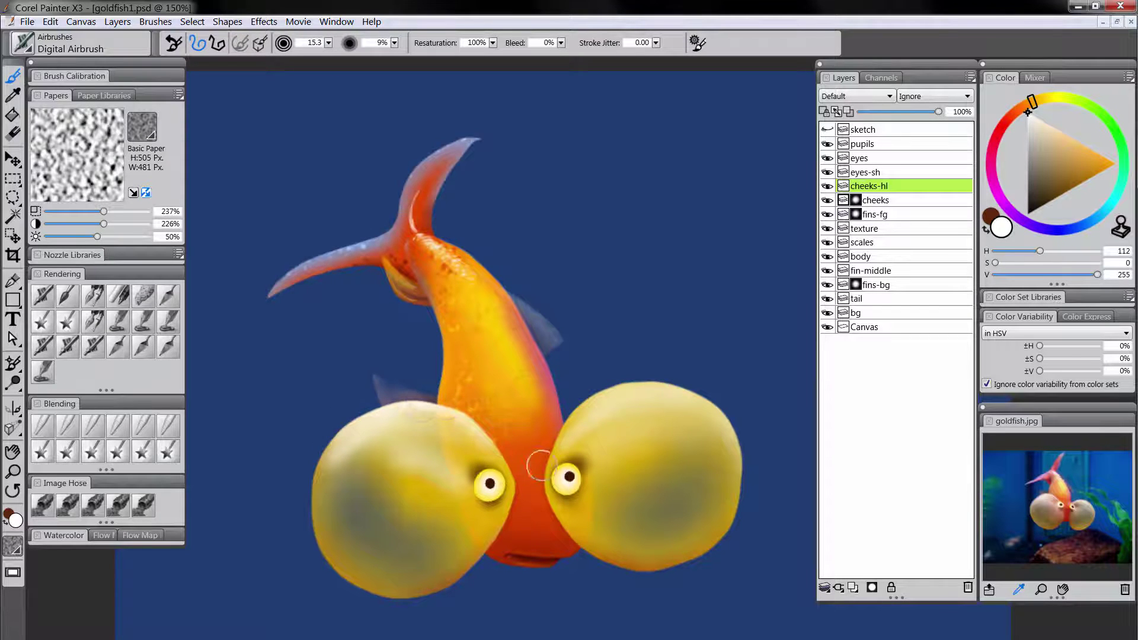
mouse_move(466, 413)
left_mouse_down()
mouse_move(526, 464)
mouse_move(483, 460)
mouse_move(435, 422)
mouse_move(409, 439)
left_mouse_up()
left_click_drag(391, 427, 461, 442)
mouse_move(395, 475)
left_mouse_down()
mouse_move(413, 455)
mouse_move(412, 475)
mouse_move(474, 521)
mouse_move(461, 494)
mouse_move(350, 479)
left_mouse_up()
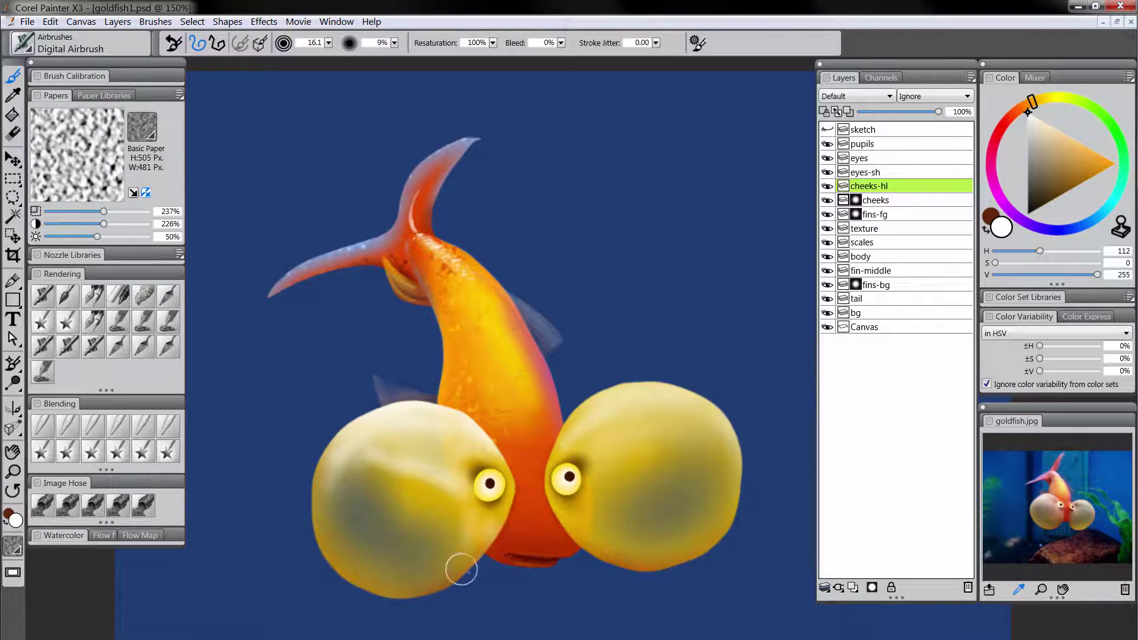
Airbrush white highlights along the right cheek's upper edge at size 28.9 and beside its eye at size 18.0
key("bracketright")
key("bracketright")
key("bracketright")
left_click_drag(573, 419, 647, 385)
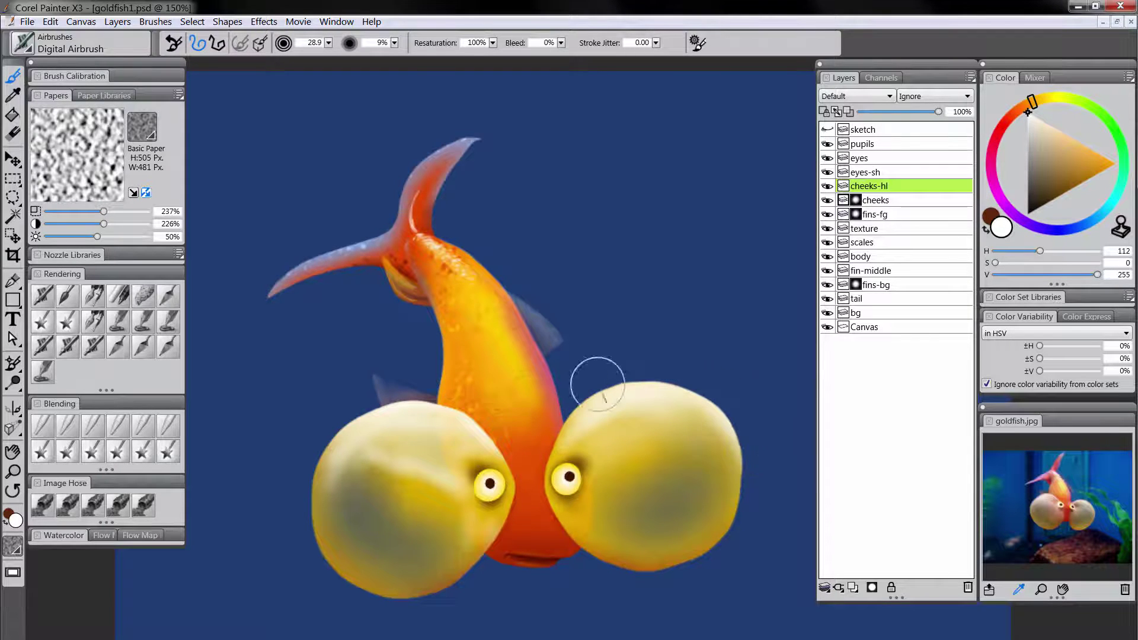
key("bracketleft")
key("bracketleft")
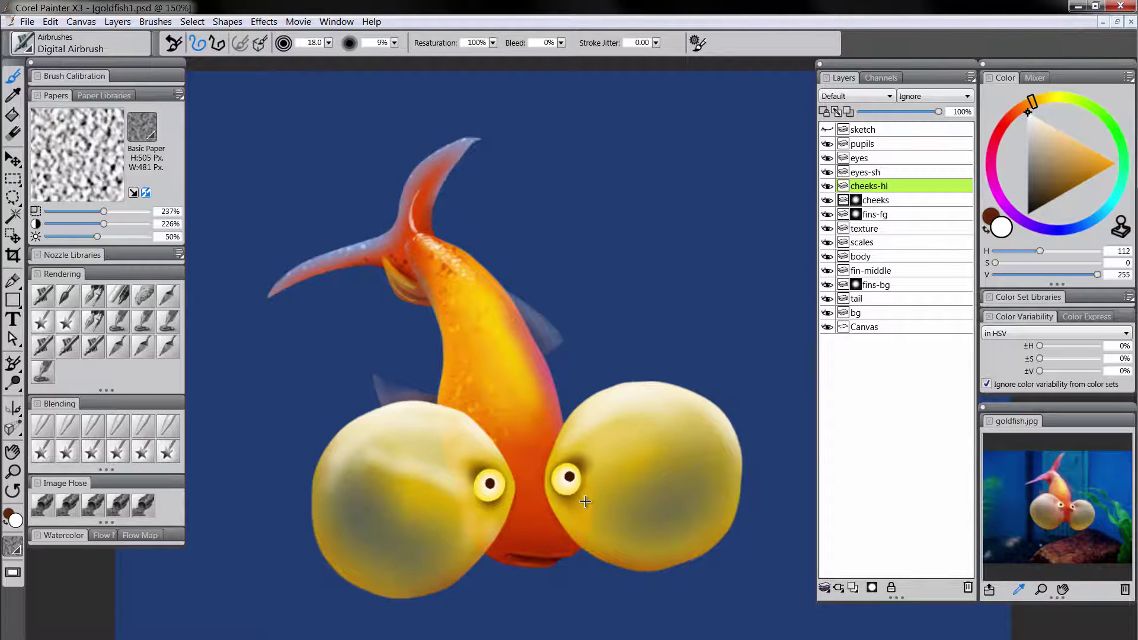
left_click_drag(600, 485, 590, 503)
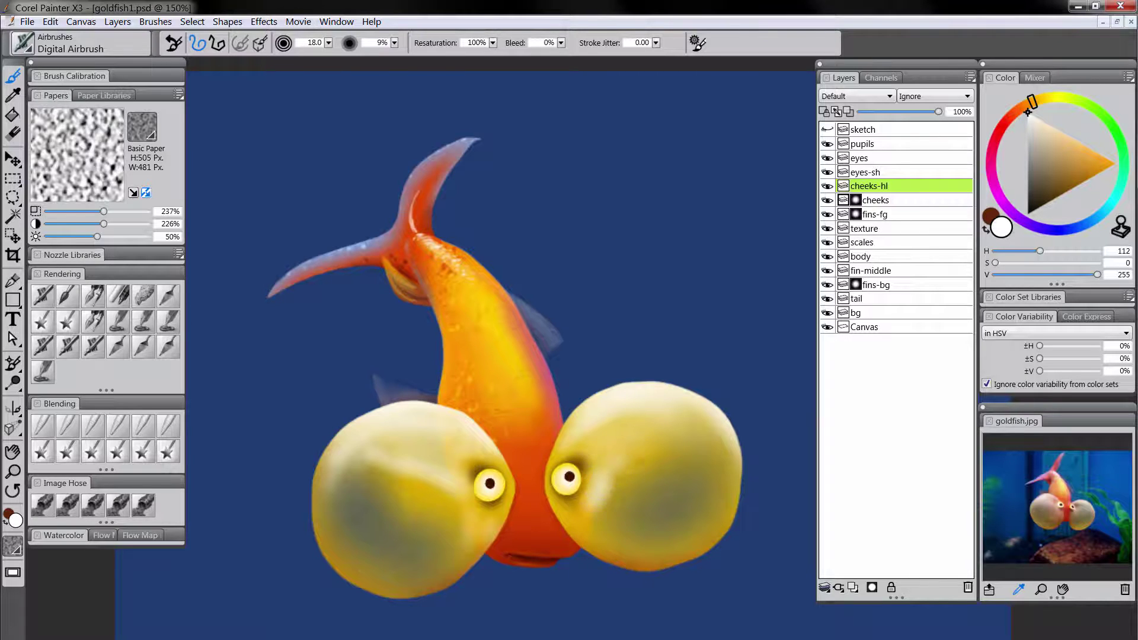
key("bracketright")
key("bracketright")
key("bracketright")
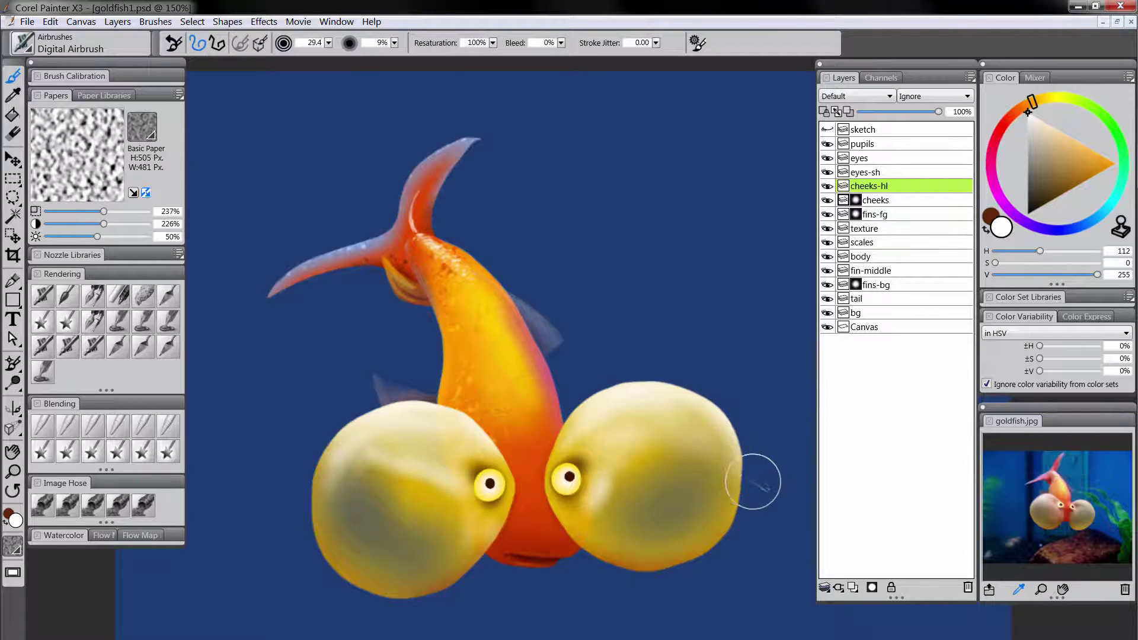
Airbrush bright yellow (H 123, S 255, V 128) over the lower parts of both cheeks at size 29.4
left_click(1051, 98)
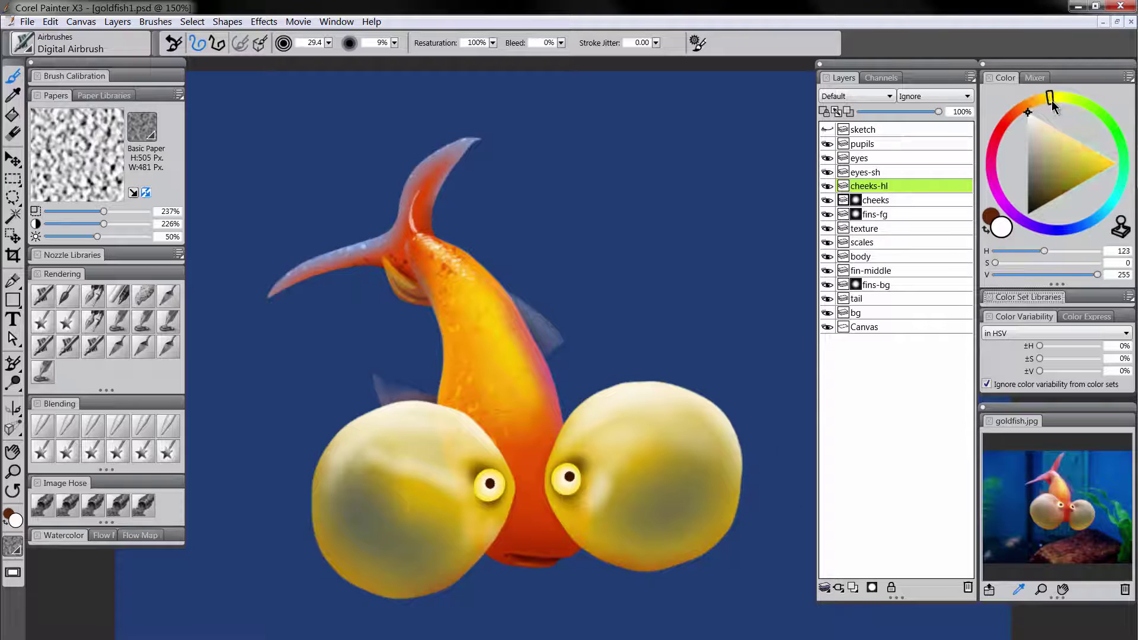
left_click(1116, 164)
mouse_move(459, 552)
left_mouse_down()
mouse_move(370, 598)
mouse_move(382, 610)
mouse_move(474, 587)
mouse_move(381, 615)
mouse_move(332, 591)
mouse_move(304, 556)
left_mouse_up()
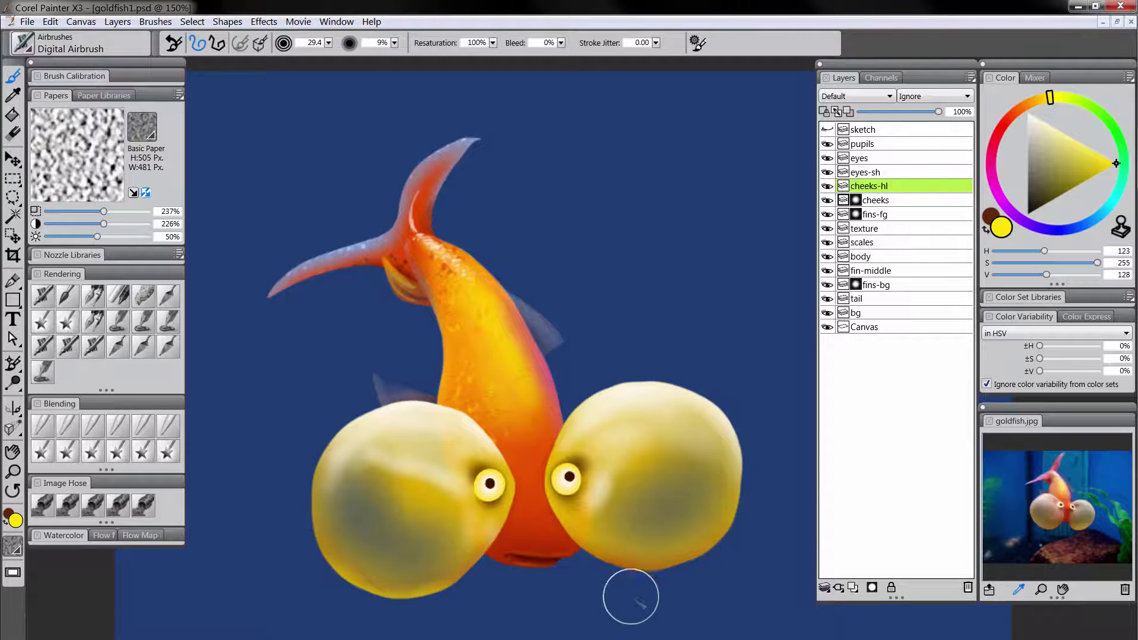
mouse_move(630, 599)
left_mouse_down()
mouse_move(729, 527)
mouse_move(687, 552)
mouse_move(719, 504)
mouse_move(609, 541)
mouse_move(668, 547)
mouse_move(674, 560)
mouse_move(620, 552)
left_mouse_up()
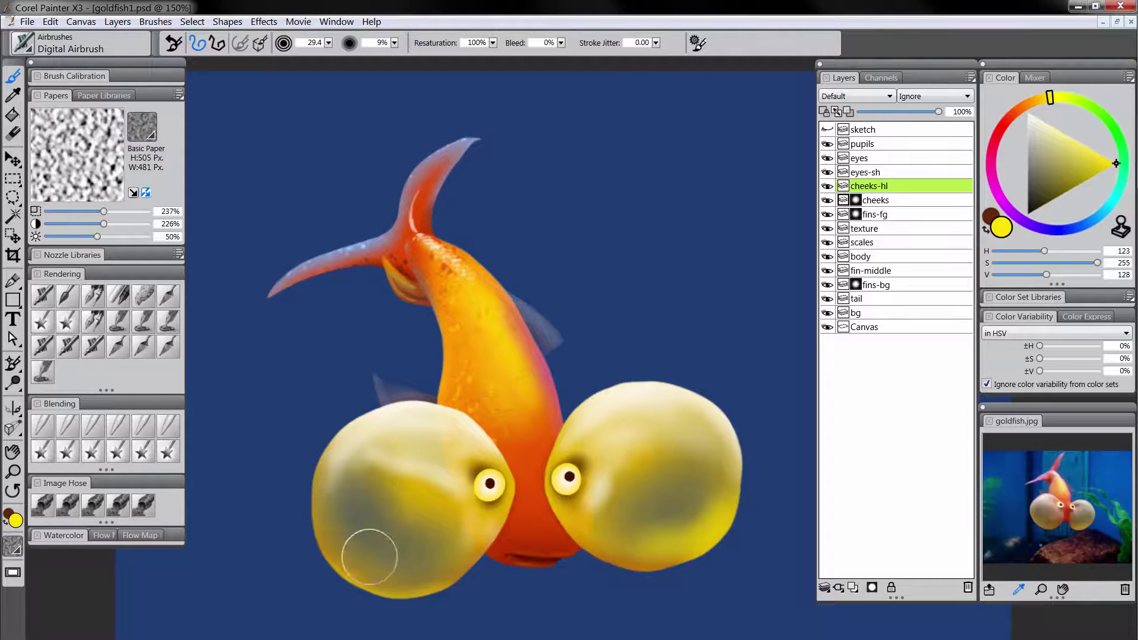
left_click_drag(368, 552, 436, 560)
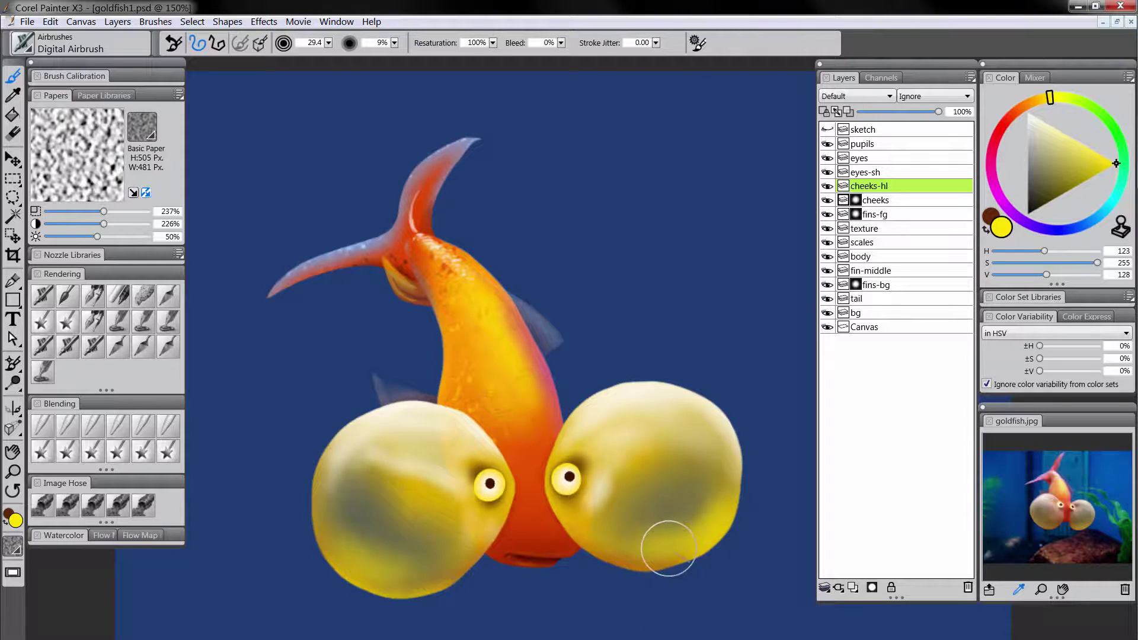
Airbrush light blue (H 225, S 255, V 211) over the dark areas of both cheeks at sizes 57.3 and 33.1
left_click(1099, 216)
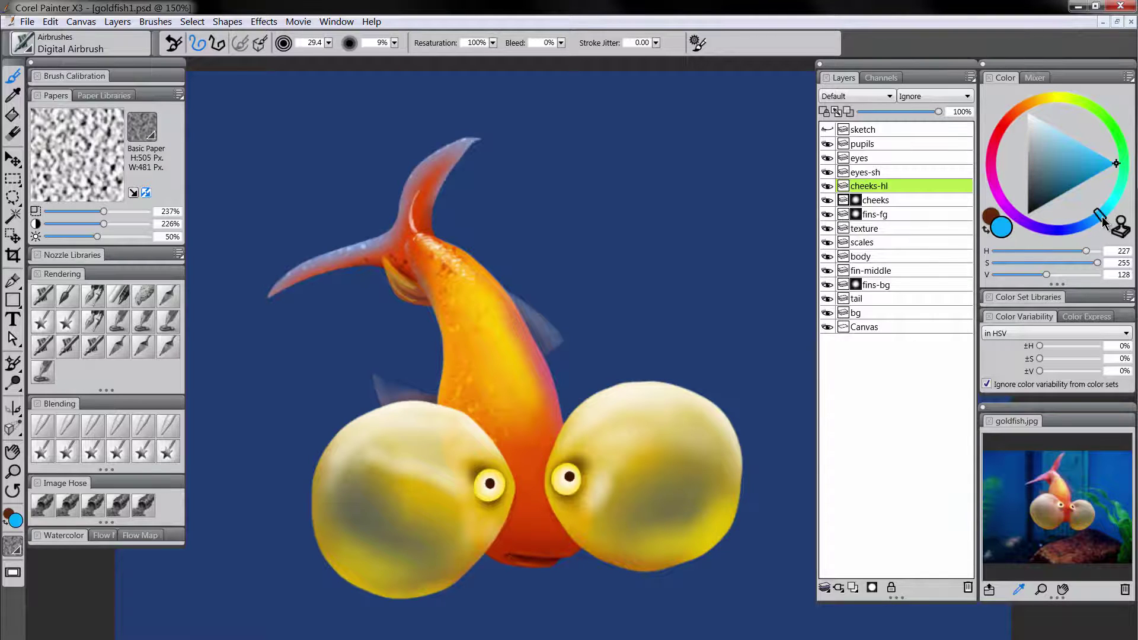
left_click_drag(1071, 160, 1058, 129)
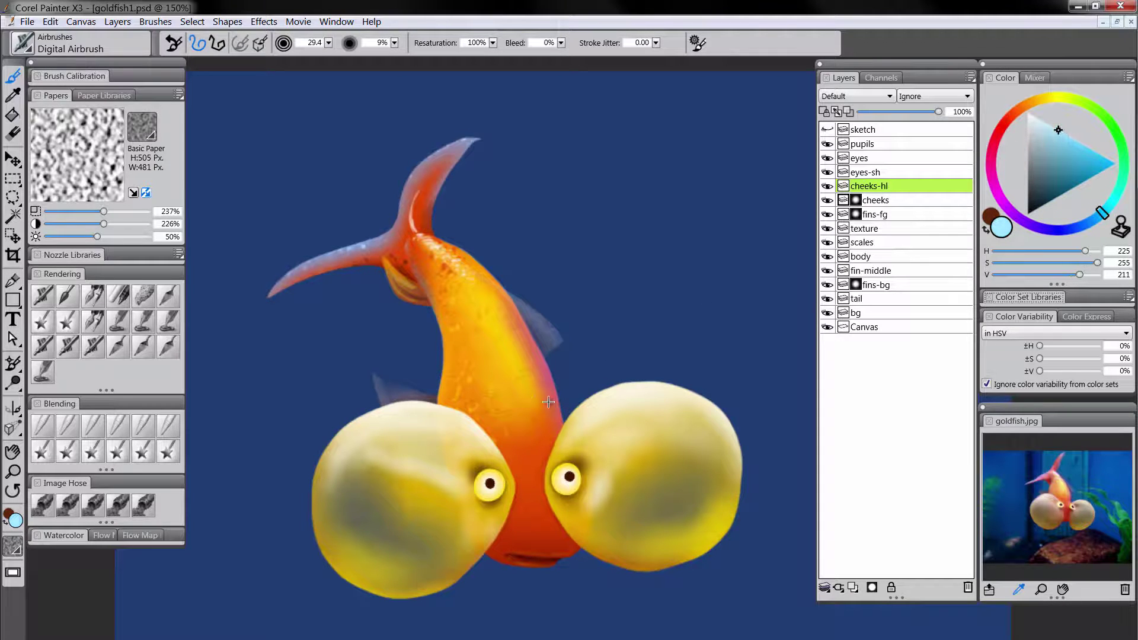
left_click_drag(549, 402, 532, 427)
mouse_move(429, 511)
left_mouse_down()
mouse_move(448, 553)
mouse_move(439, 546)
left_mouse_up()
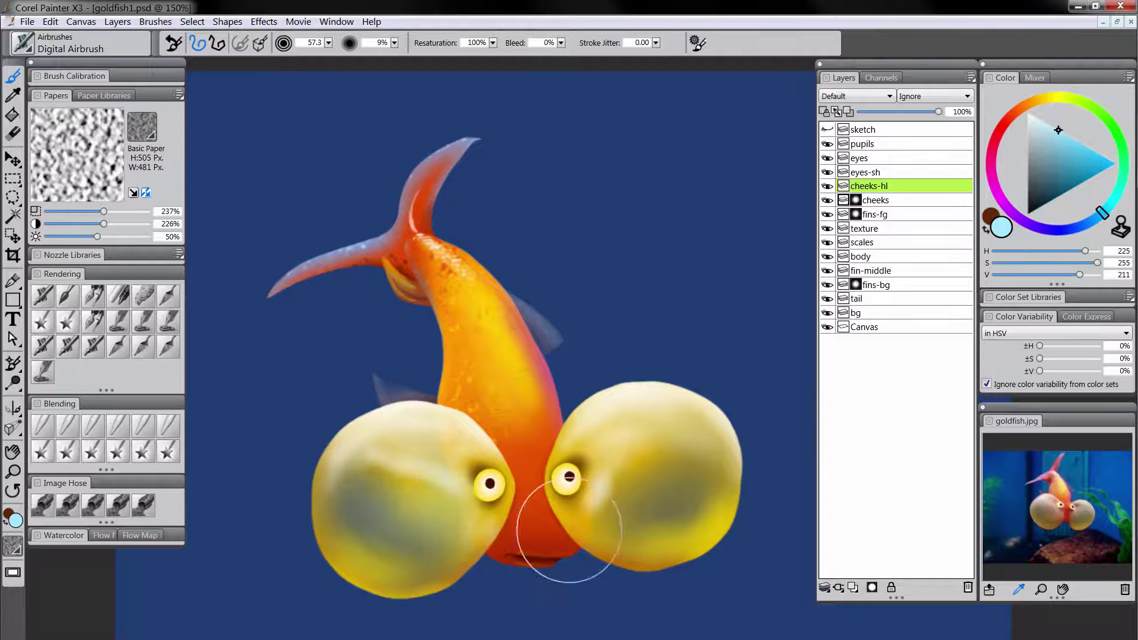
mouse_move(564, 516)
left_mouse_down()
mouse_move(655, 530)
mouse_move(704, 467)
mouse_move(701, 432)
mouse_move(637, 531)
mouse_move(683, 502)
mouse_move(709, 441)
mouse_move(720, 506)
mouse_move(587, 553)
mouse_move(454, 534)
mouse_move(458, 561)
mouse_move(476, 526)
mouse_move(387, 559)
mouse_move(334, 523)
left_mouse_up()
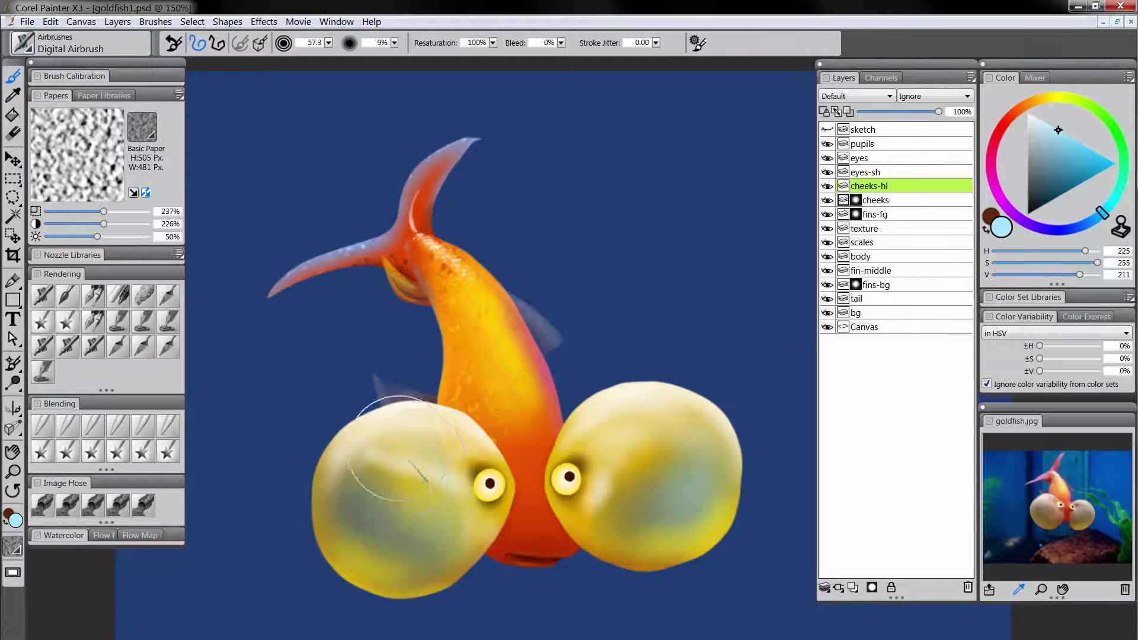
left_click_drag(460, 454, 466, 485)
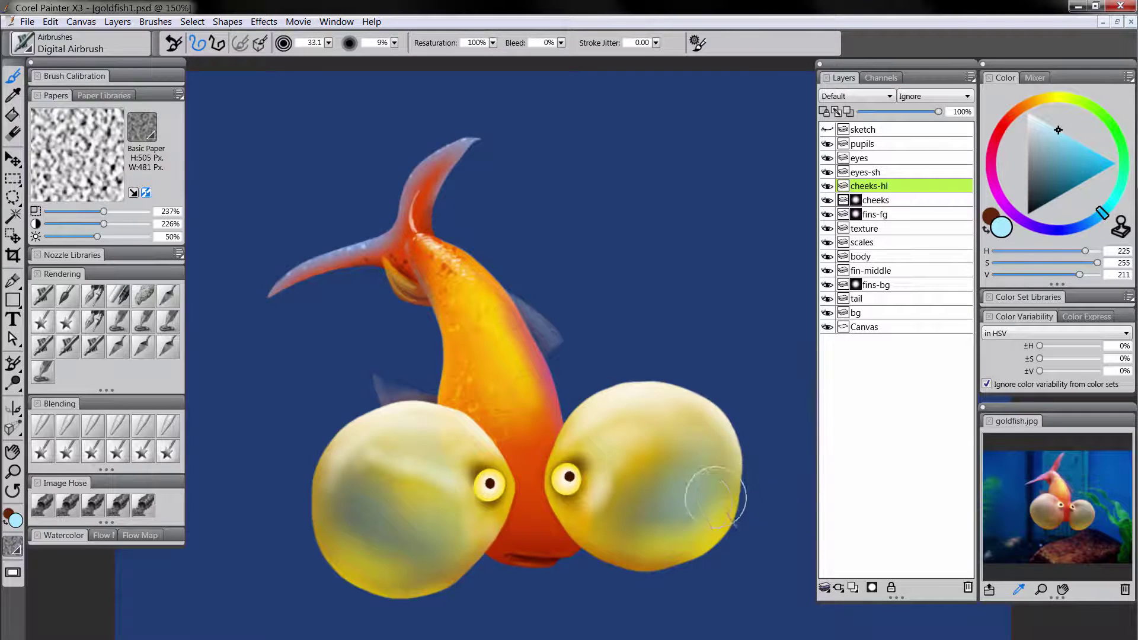
mouse_move(716, 498)
left_mouse_down()
mouse_move(681, 492)
mouse_move(649, 519)
left_mouse_up()
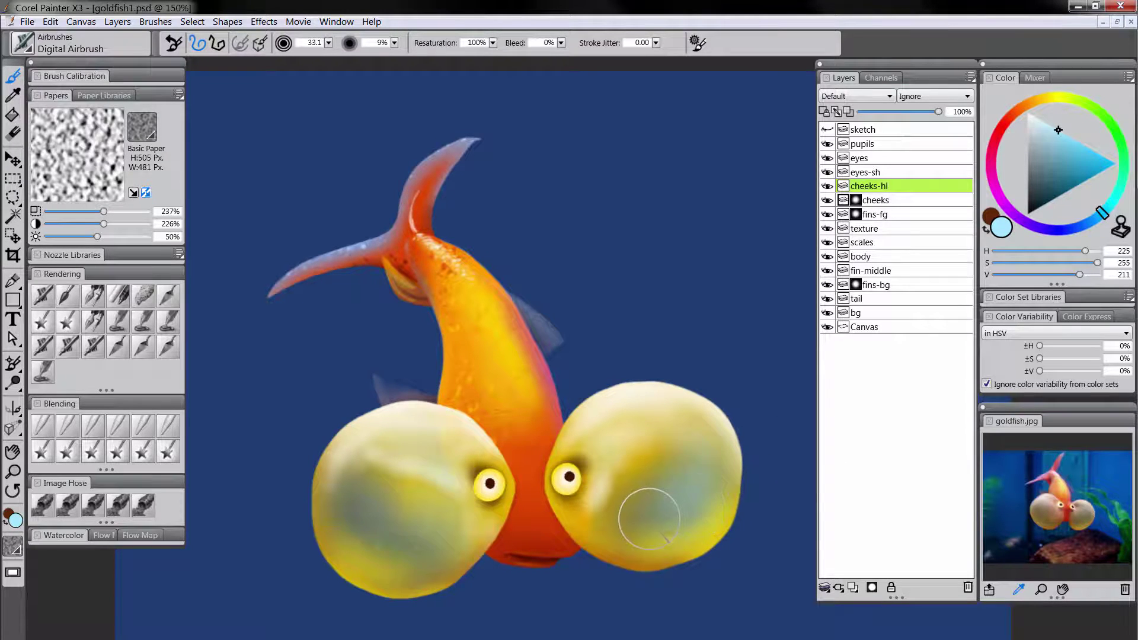
Add fine white accents to the cheek edges near the eyes and the right cheek's lower area with the Digital Airbrush at size 6.7
left_click(1028, 112)
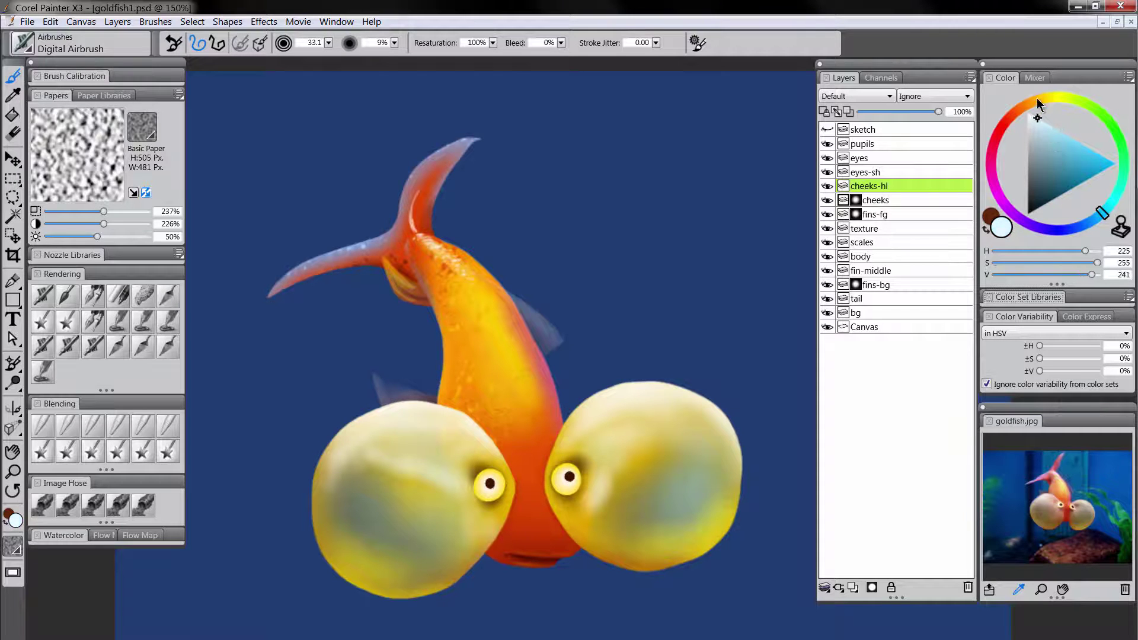
left_click_drag(630, 316, 635, 316)
mouse_move(551, 471)
left_mouse_down()
mouse_move(567, 440)
mouse_move(554, 460)
left_mouse_up()
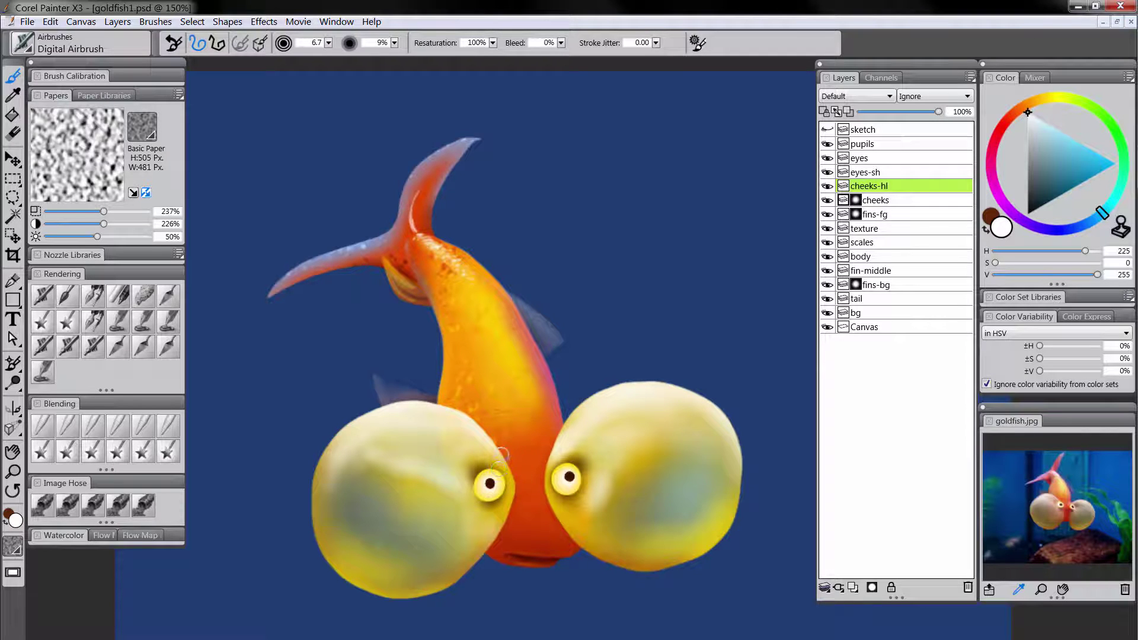
left_click_drag(501, 455, 504, 469)
left_click_drag(696, 541, 697, 532)
Create a new layer named eyes-hl directly above the pupils layer
left_click(877, 157)
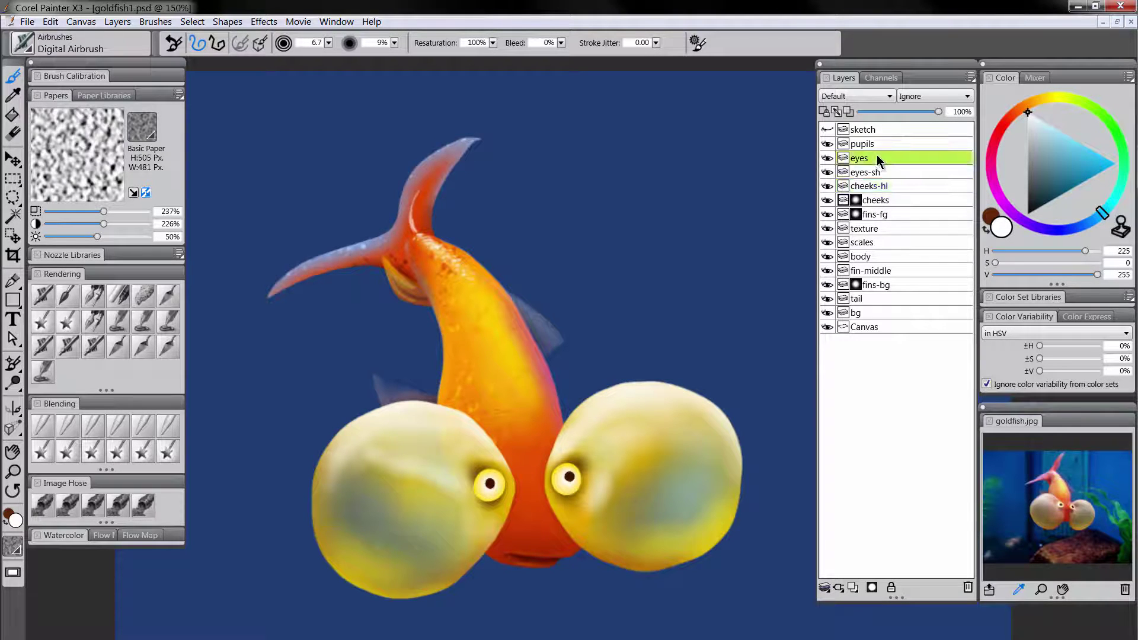
left_click(854, 589)
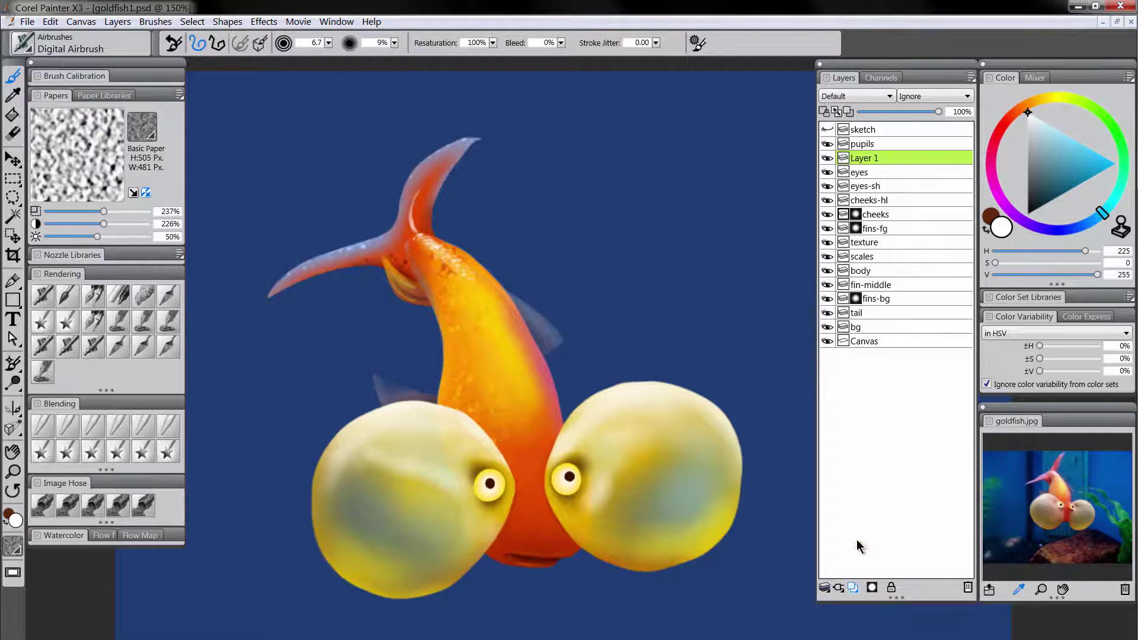
left_click_drag(873, 153, 874, 142)
double_click(873, 143)
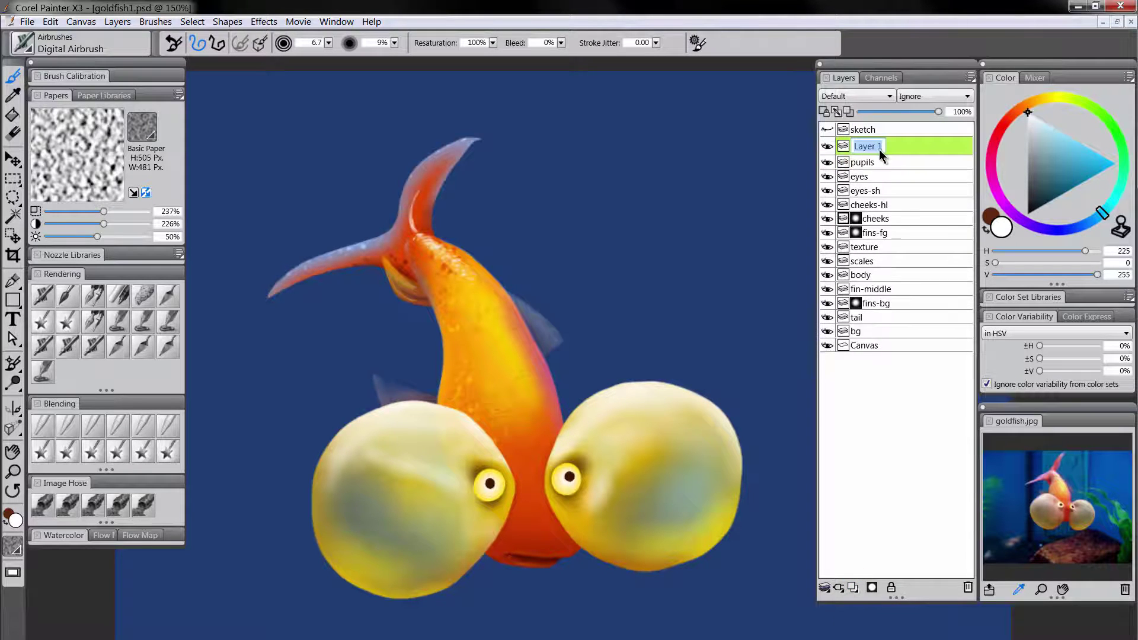
type("eyes-hl")
key("Return")
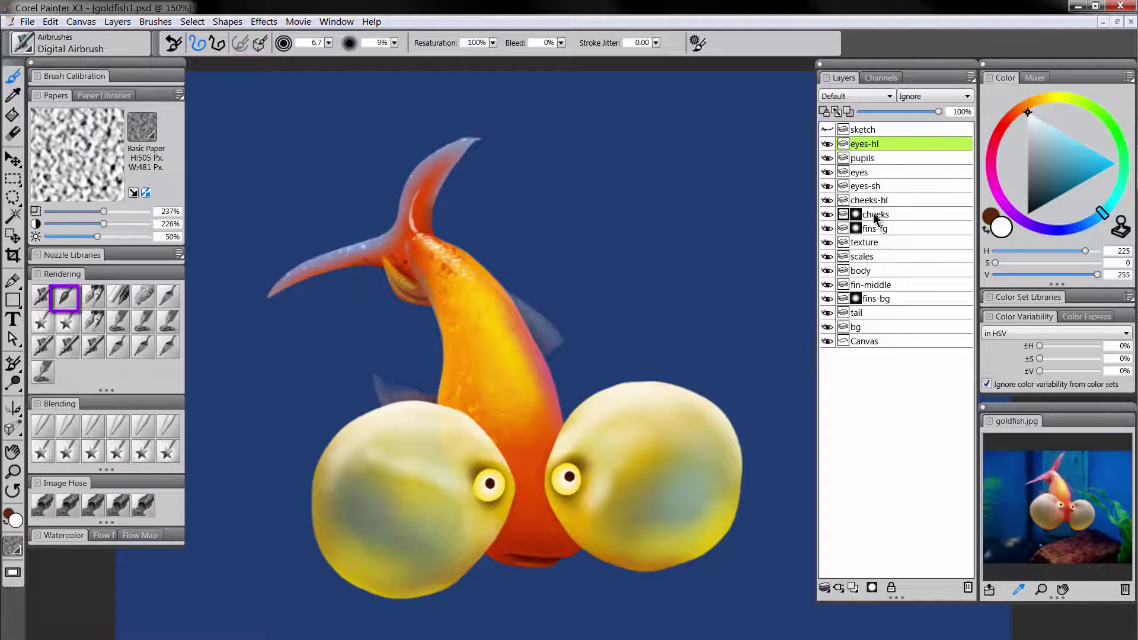
Paint small white highlights on both pupils with the Detail Oils Brush
left_click(66, 298)
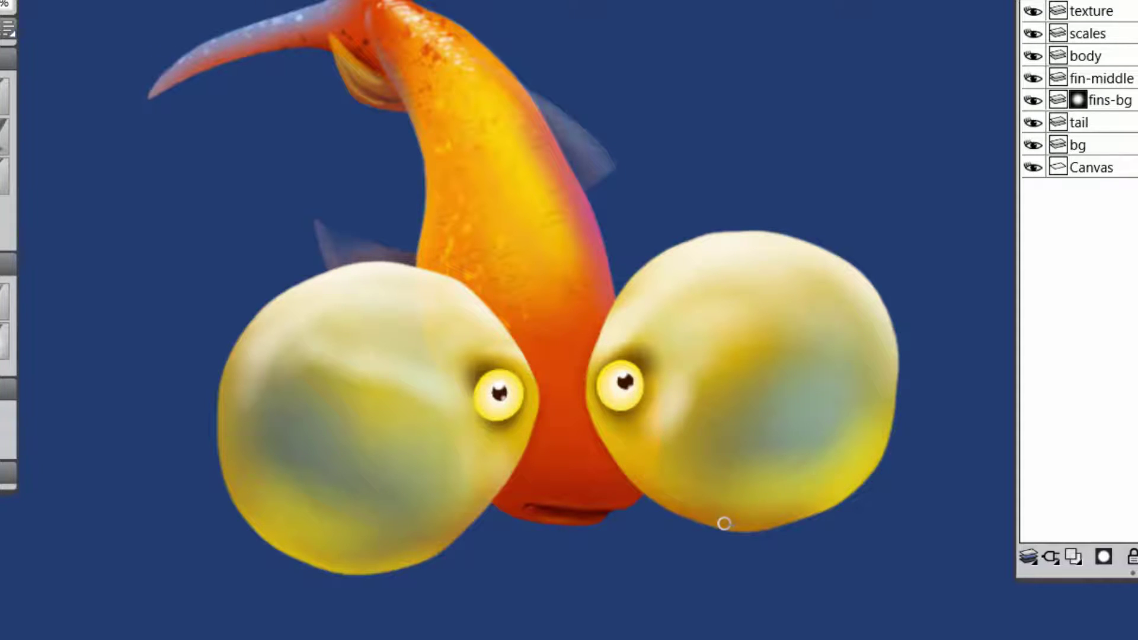
left_click(543, 372, "alt")
left_click(545, 374, "alt")
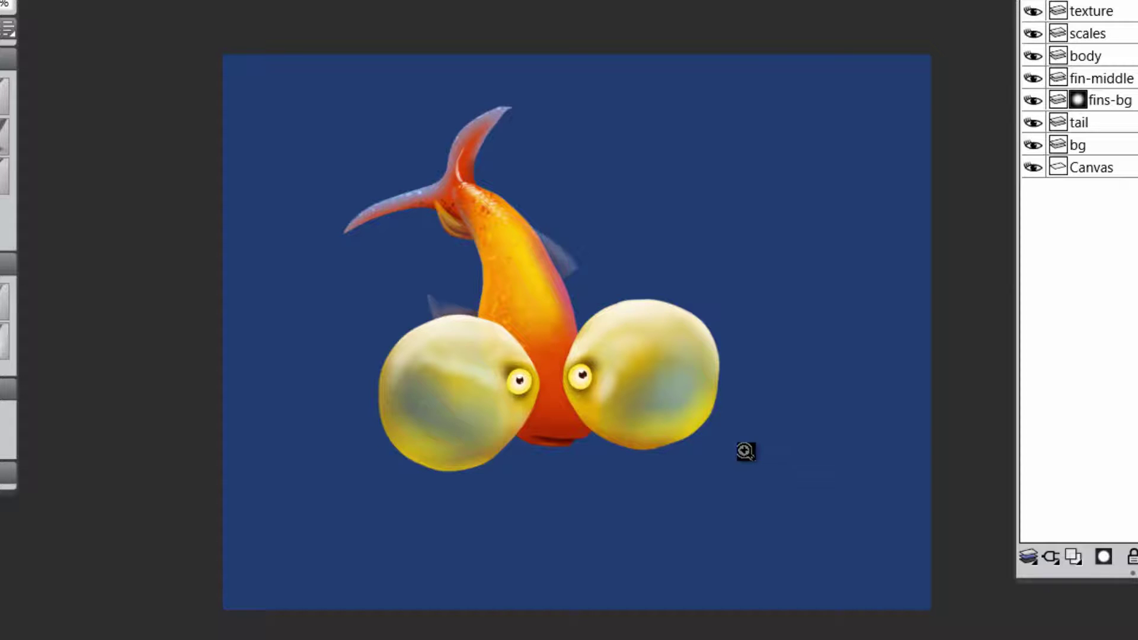
left_click_drag(693, 470, 716, 467)
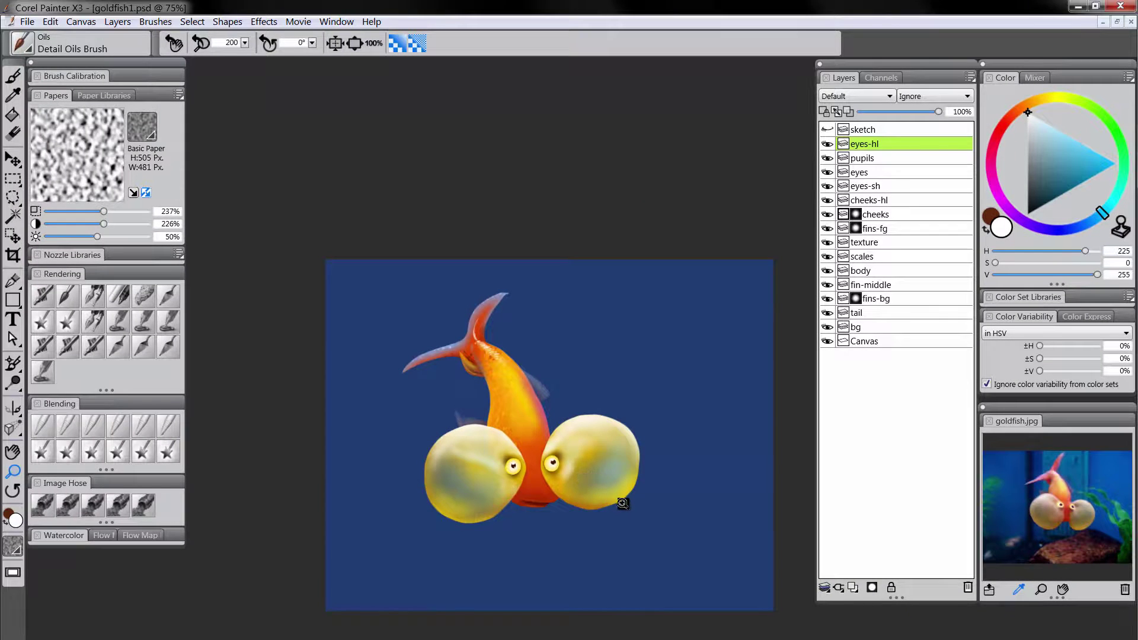
left_click(610, 501)
left_click_drag(625, 516, 600, 498)
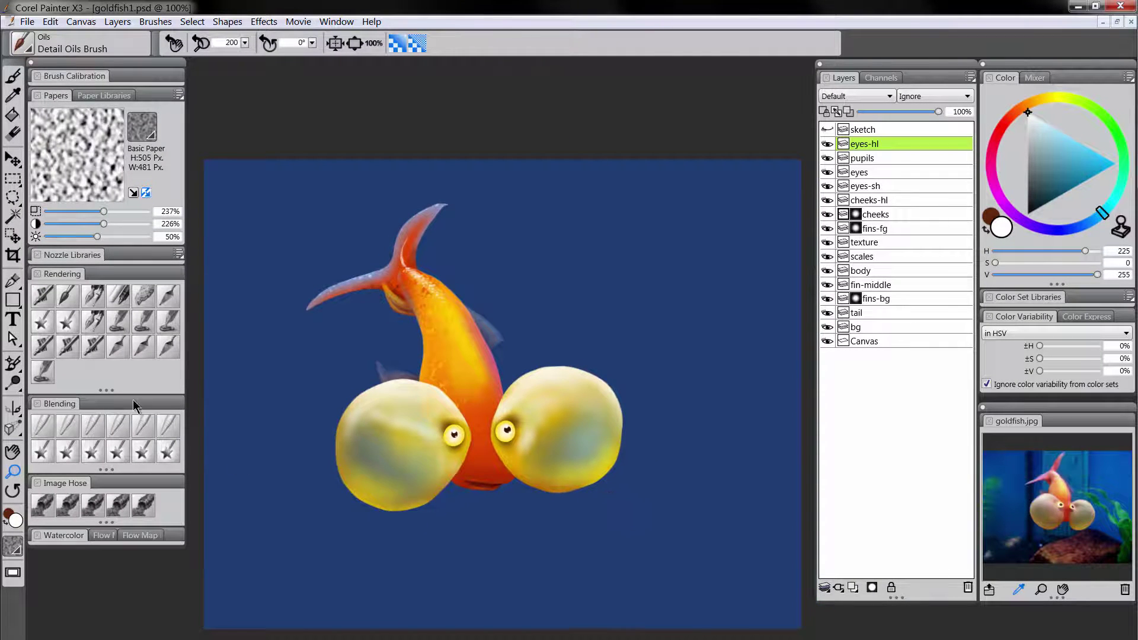
Prepare the bg layer for painting with the Digital Airbrush at size 221.7 in light blue (V 205), and drop the hidden cheek selection
left_click(45, 301)
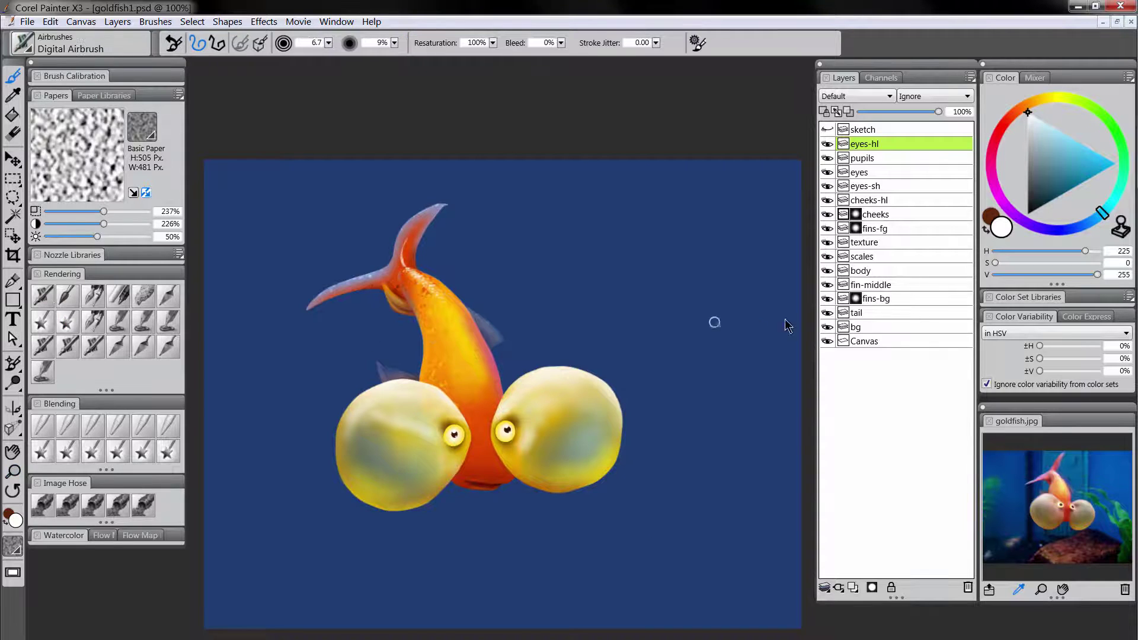
left_click(870, 328)
left_click_drag(1063, 142, 1064, 130)
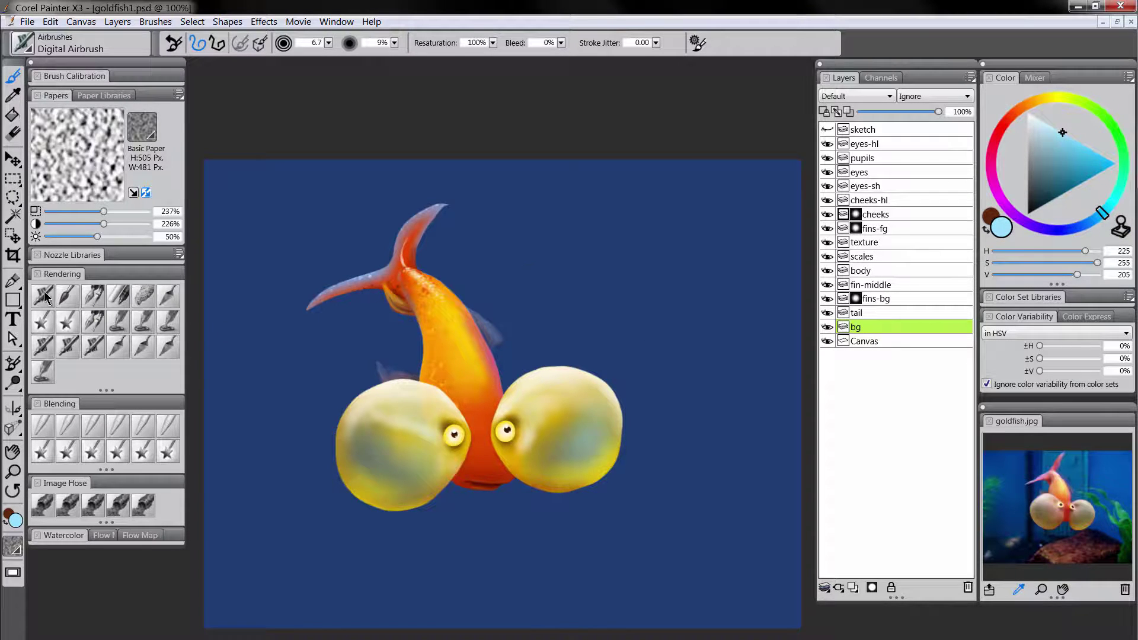
left_click_drag(514, 159, 551, 285)
key("Tab")
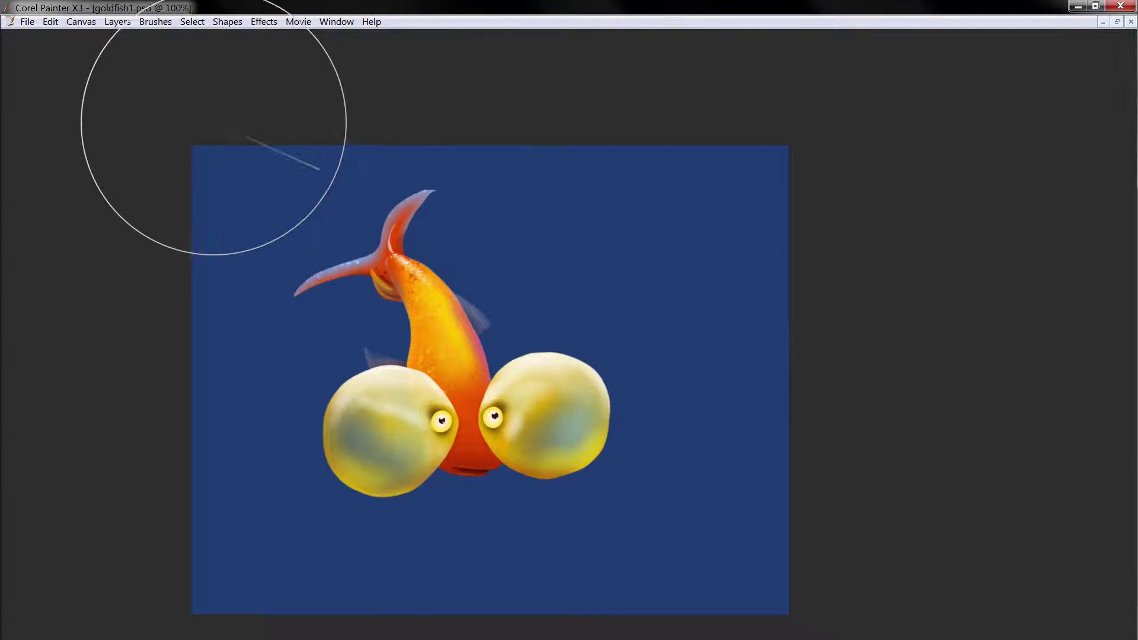
key("Tab")
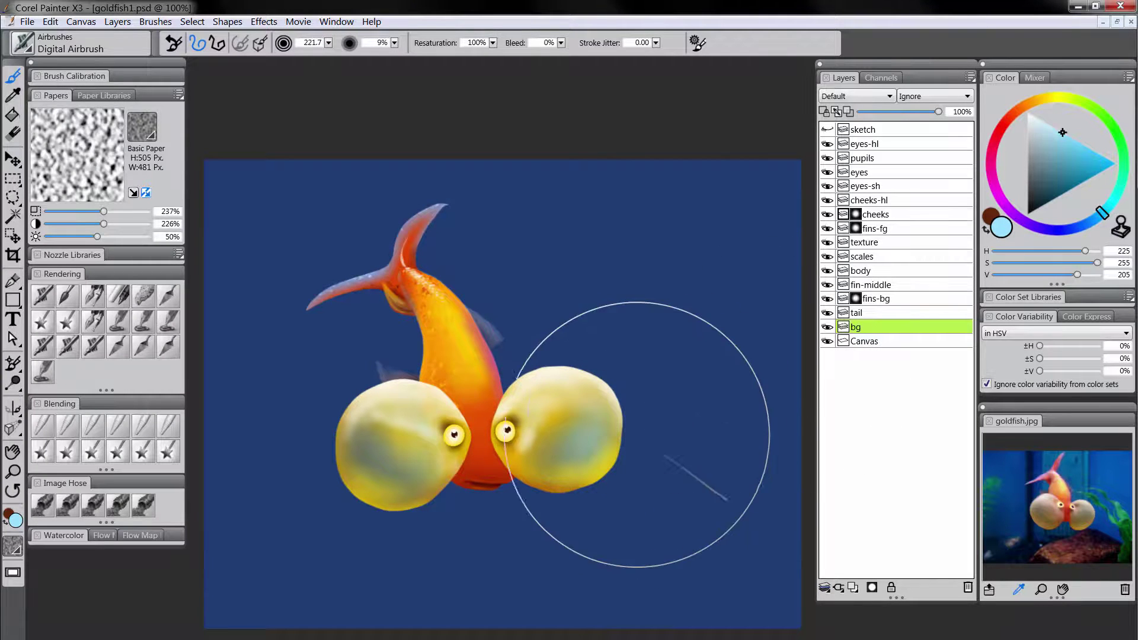
key("ctrl+z")
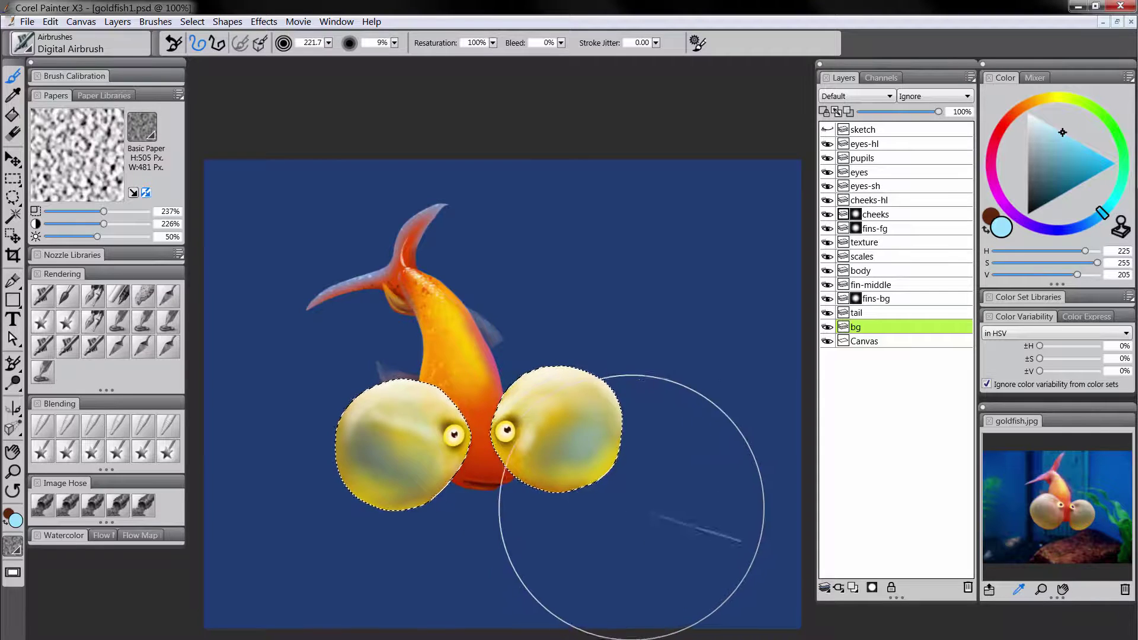
key("ctrl+d")
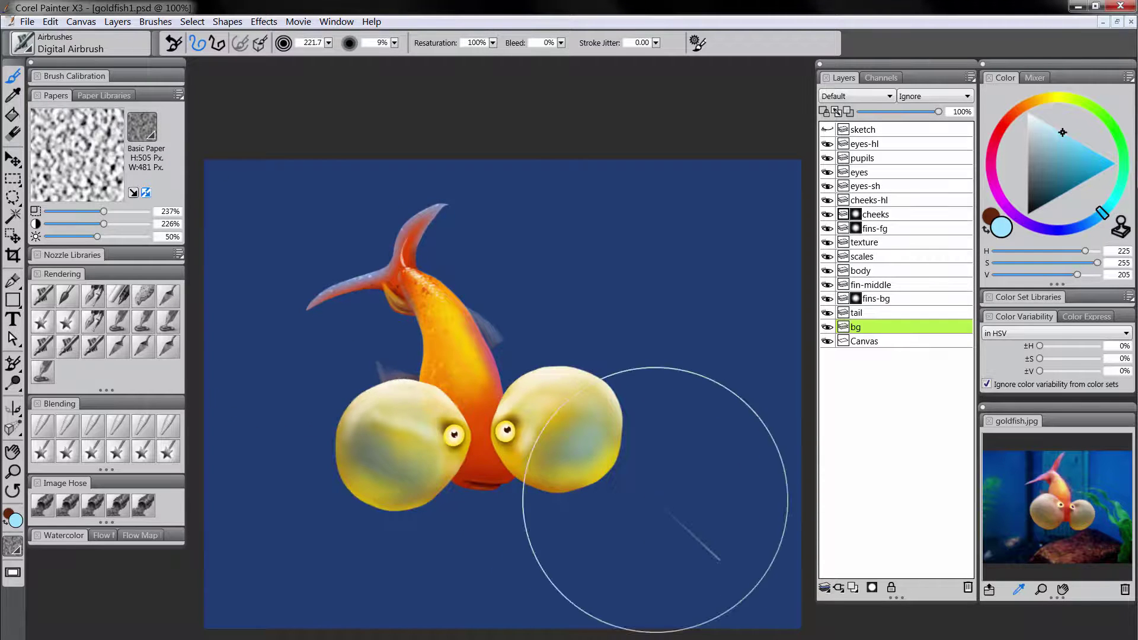
Airbrush soft light blue light across the upper part of the bg layer, strongest in the upper-left corner
key("Tab")
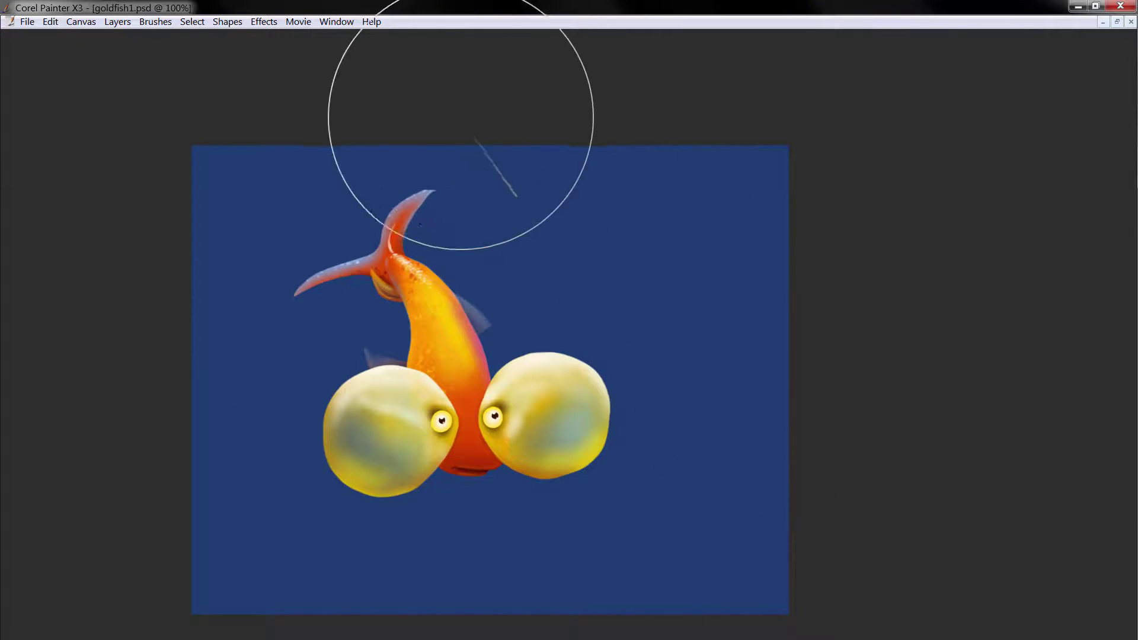
mouse_move(464, 122)
left_mouse_down()
mouse_move(364, 148)
mouse_move(655, 146)
mouse_move(529, 169)
mouse_move(275, 277)
mouse_move(206, 376)
mouse_move(405, 262)
mouse_move(525, 170)
mouse_move(739, 131)
mouse_move(637, 154)
mouse_move(389, 118)
mouse_move(138, 241)
mouse_move(456, 115)
mouse_move(634, 123)
mouse_move(839, 254)
left_mouse_up()
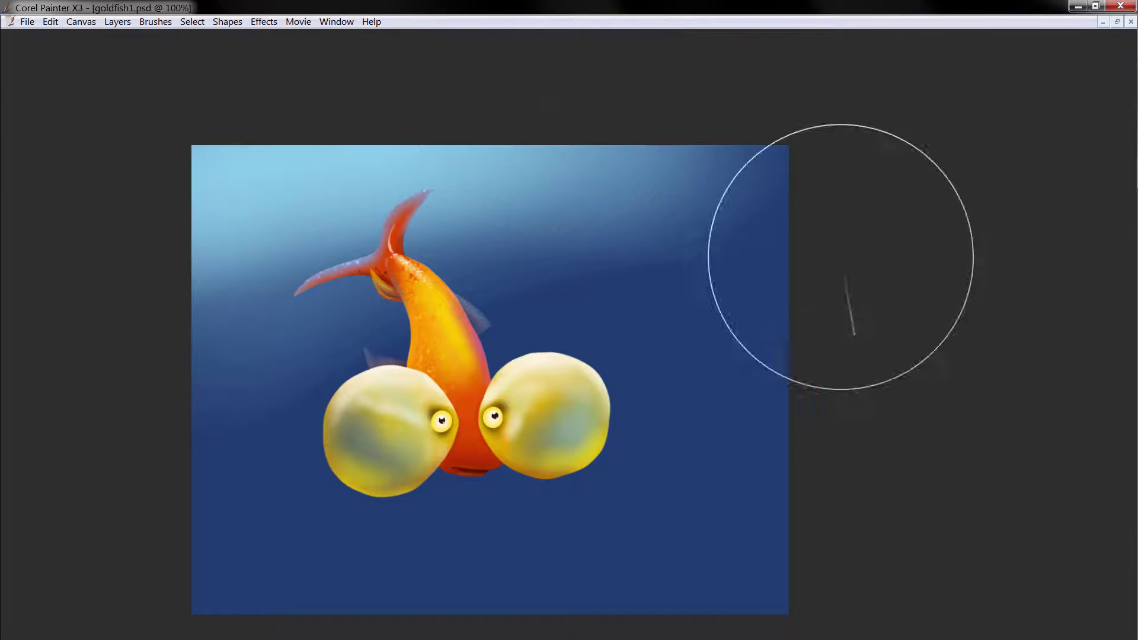
key("Tab")
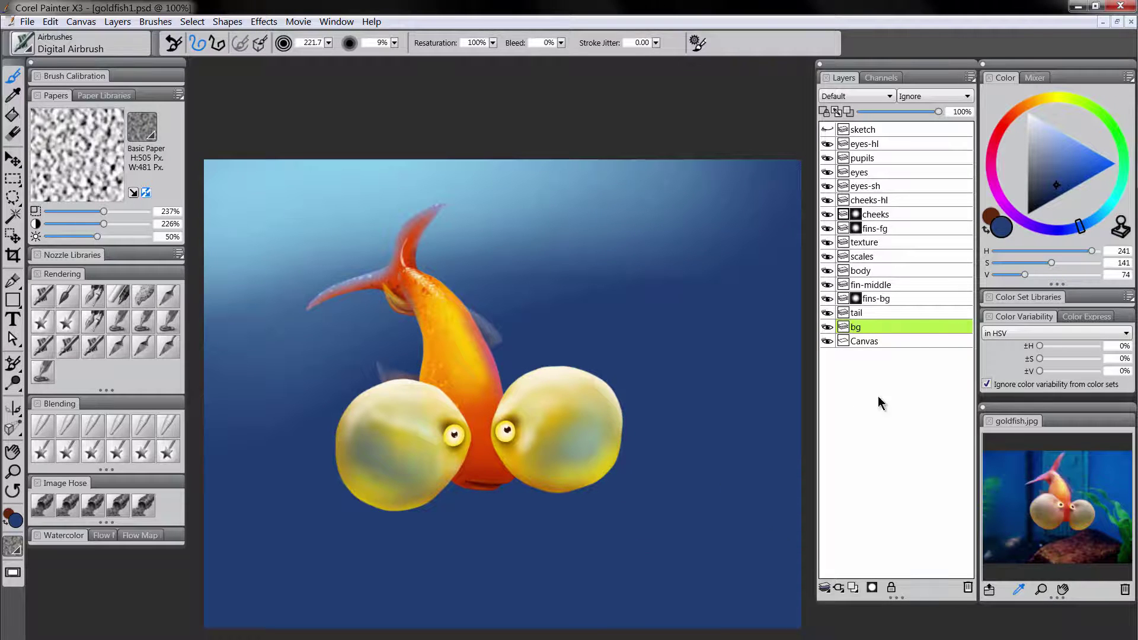
Darken the lower part of the bg layer with the Digital Airbrush in deep navy (H 247, S 255, V 18)
left_click(1045, 208)
left_click_drag(1071, 239, 1071, 233)
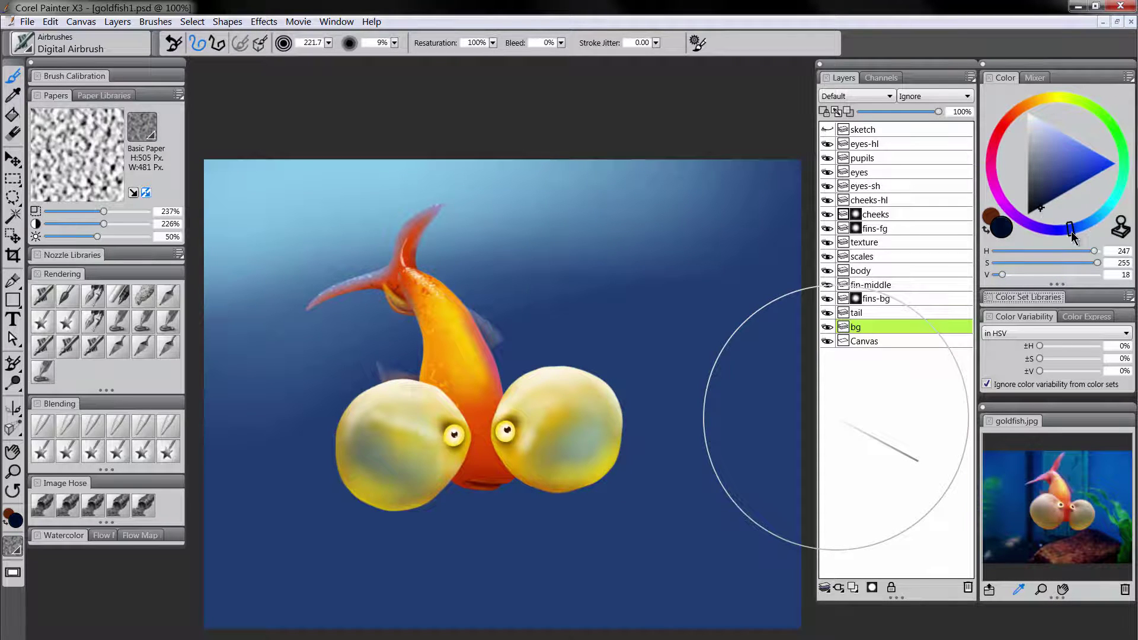
key("Tab")
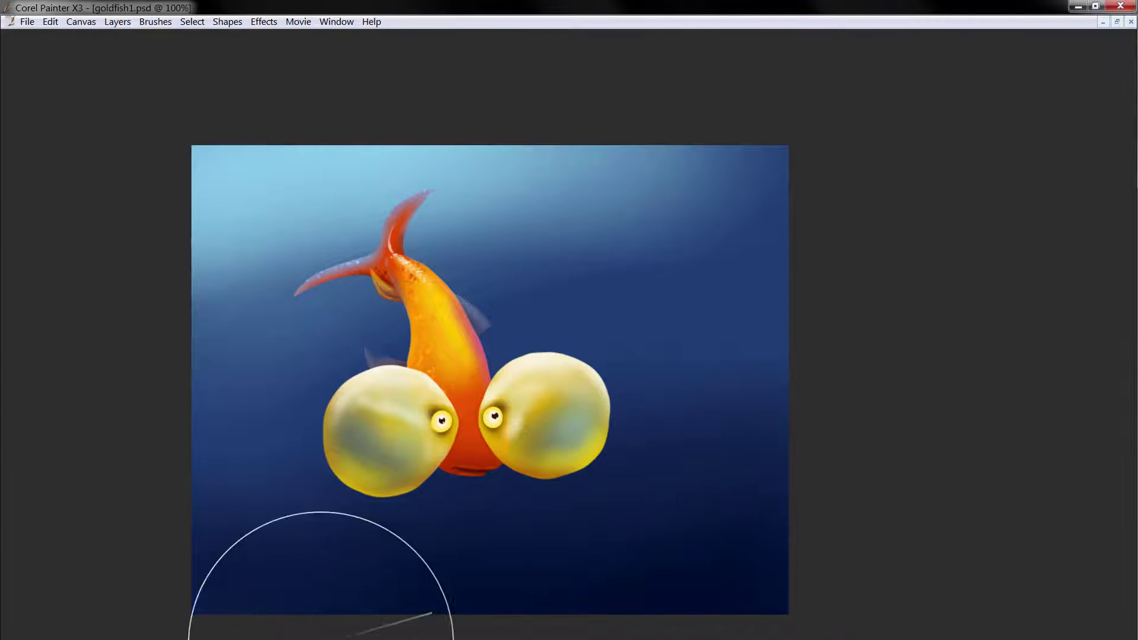
left_click_drag(683, 569, 723, 554)
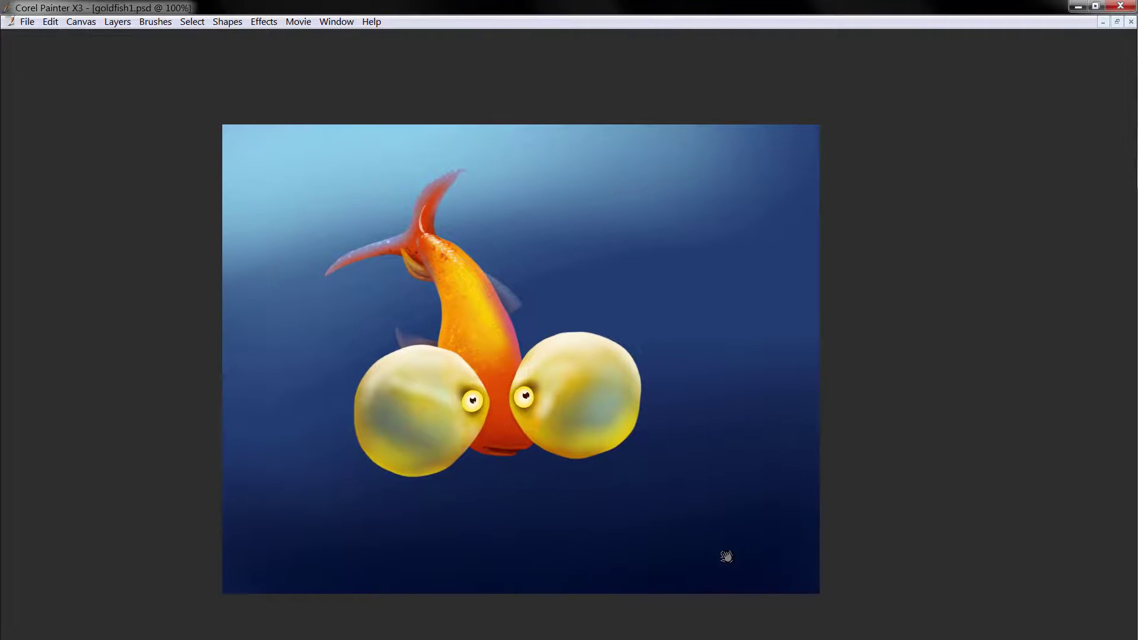
Smooth the background's color transitions around the fish with the Diffuse Blur blender
key("Tab")
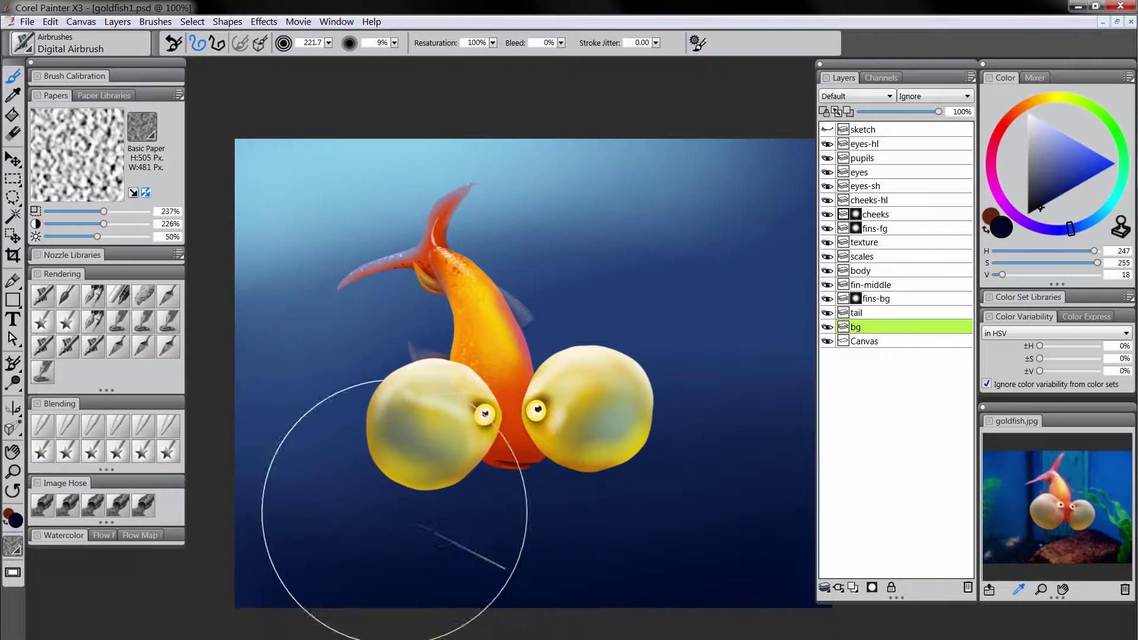
left_click(40, 432)
key("Tab")
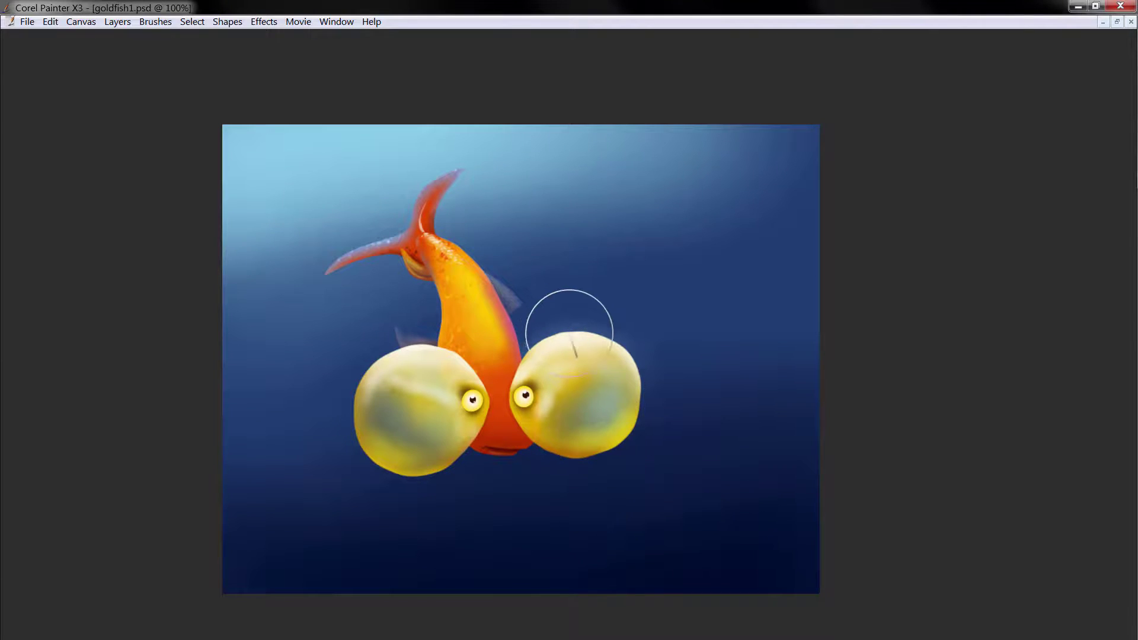
Cover the pale smudges around the right cheek with the Digital Airbrush at size 54.5, using blue sampled from the background
key("Tab")
left_click(46, 300)
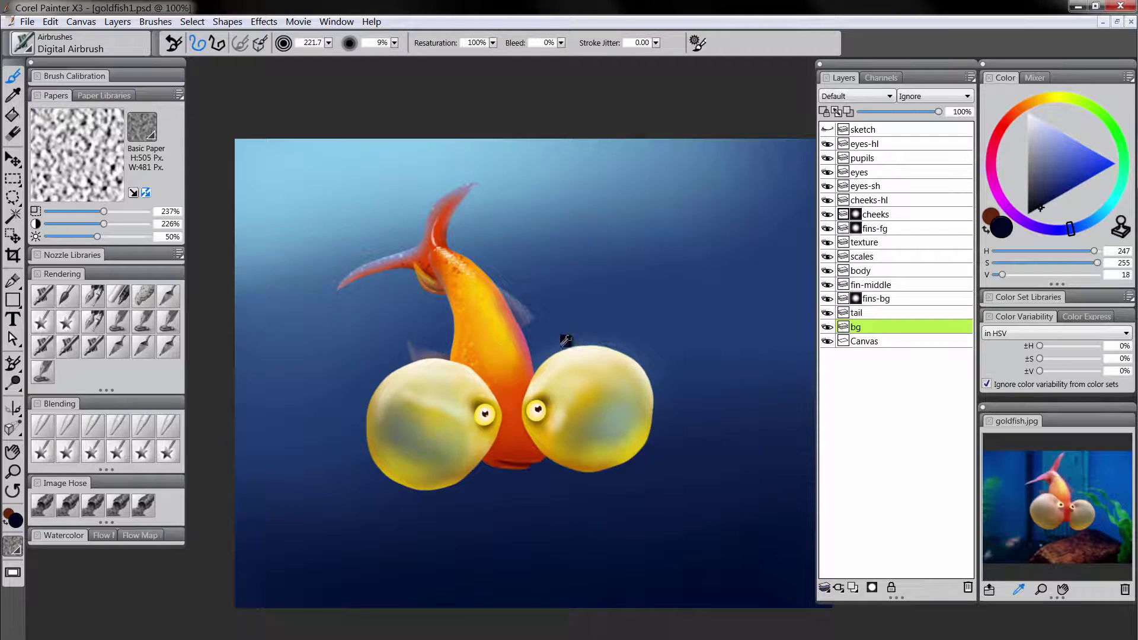
left_click(724, 336, "alt")
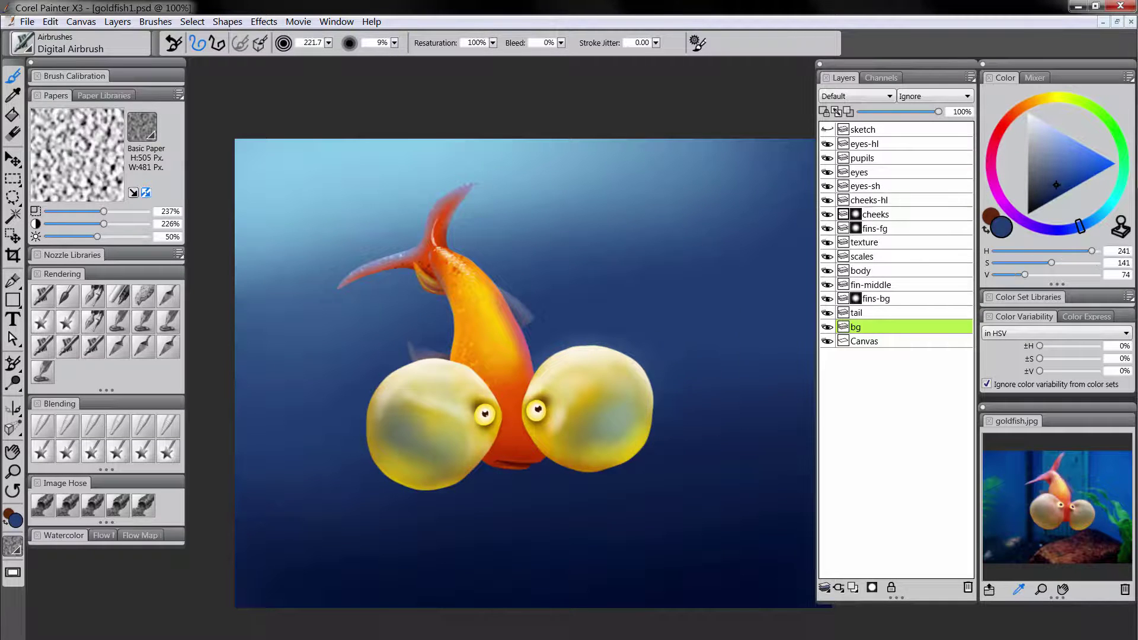
mouse_move(630, 327)
left_mouse_down()
mouse_move(646, 345)
mouse_move(553, 359)
mouse_move(584, 341)
mouse_move(596, 348)
mouse_move(543, 364)
mouse_move(602, 365)
mouse_move(535, 355)
mouse_move(672, 393)
mouse_move(629, 373)
mouse_move(662, 364)
left_mouse_up()
left_click(681, 338, "alt")
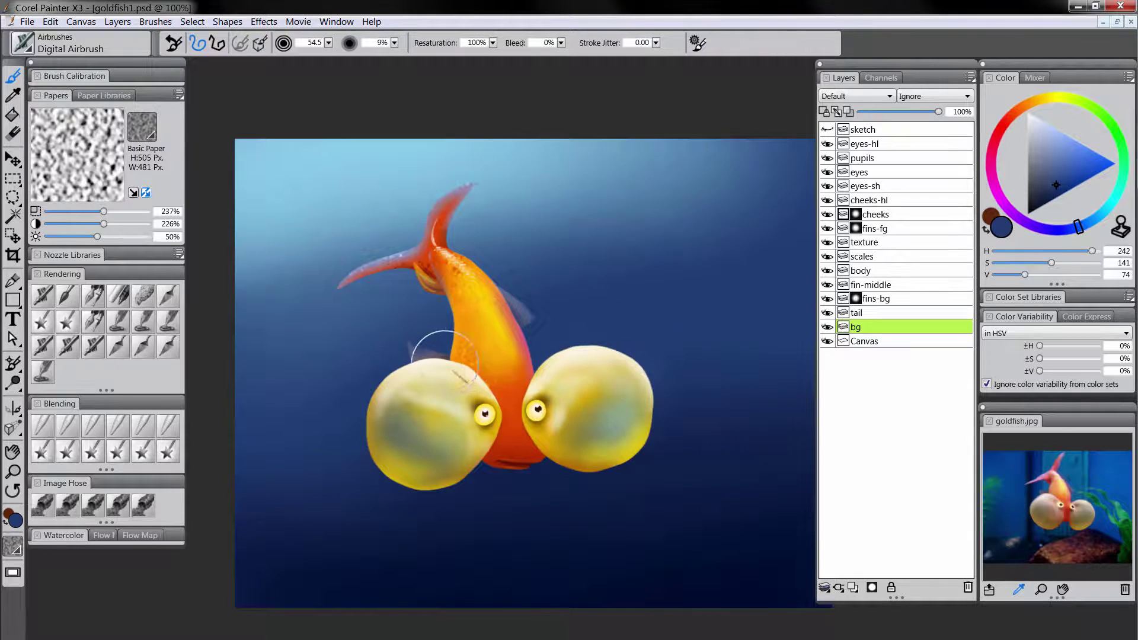
key("m")
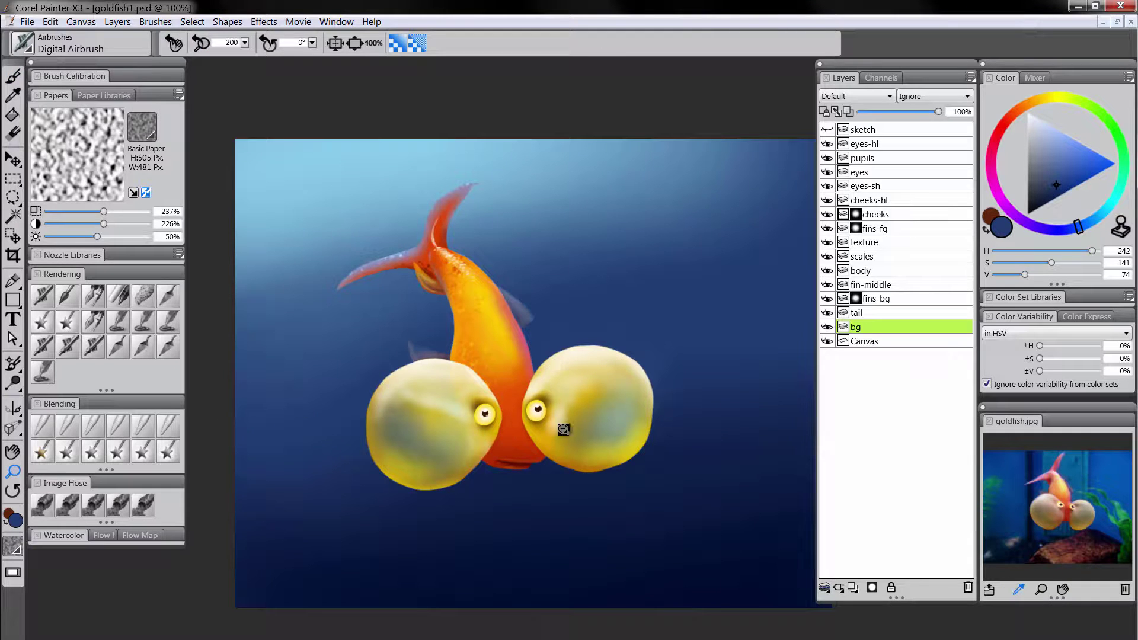
left_click(569, 432, "alt")
left_click(601, 458, "alt")
left_click(601, 460, "alt")
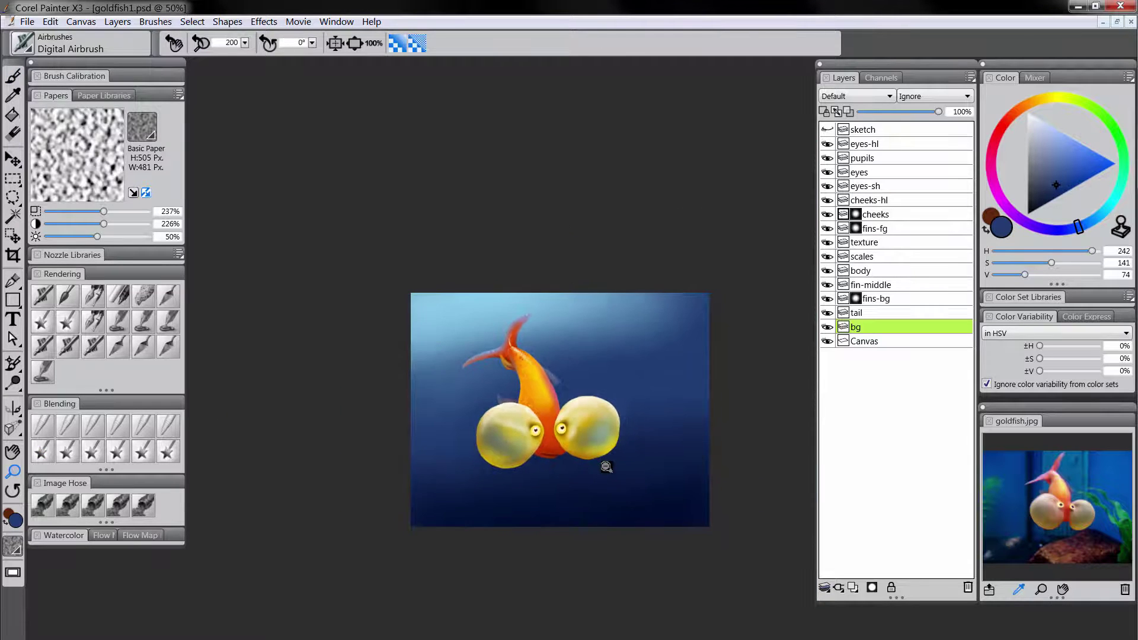
left_click(593, 462)
left_click(582, 421)
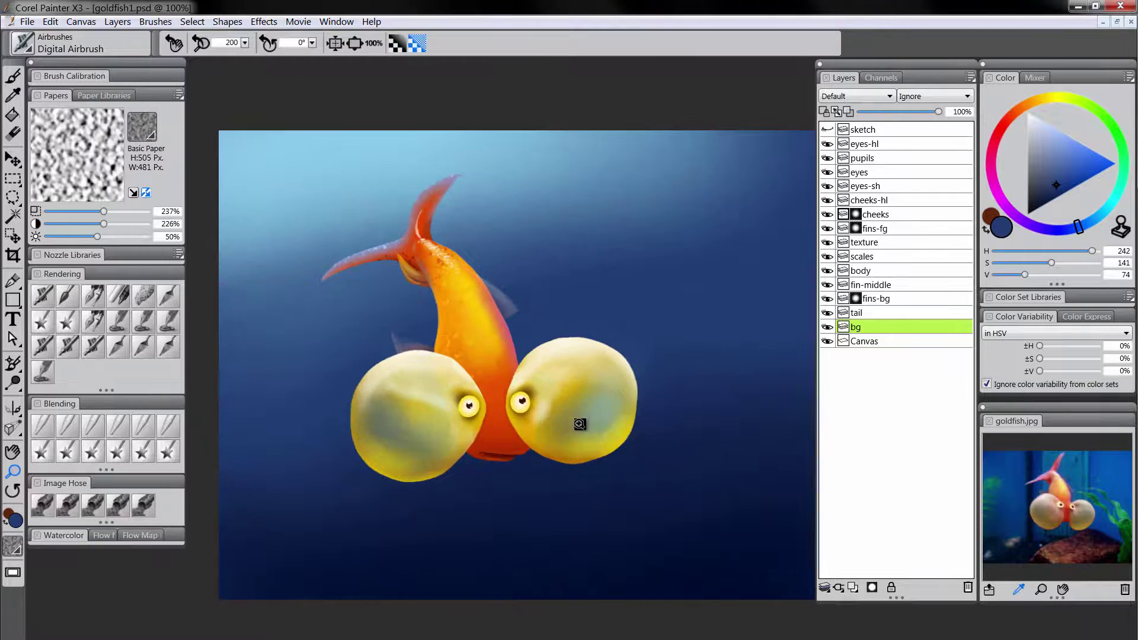
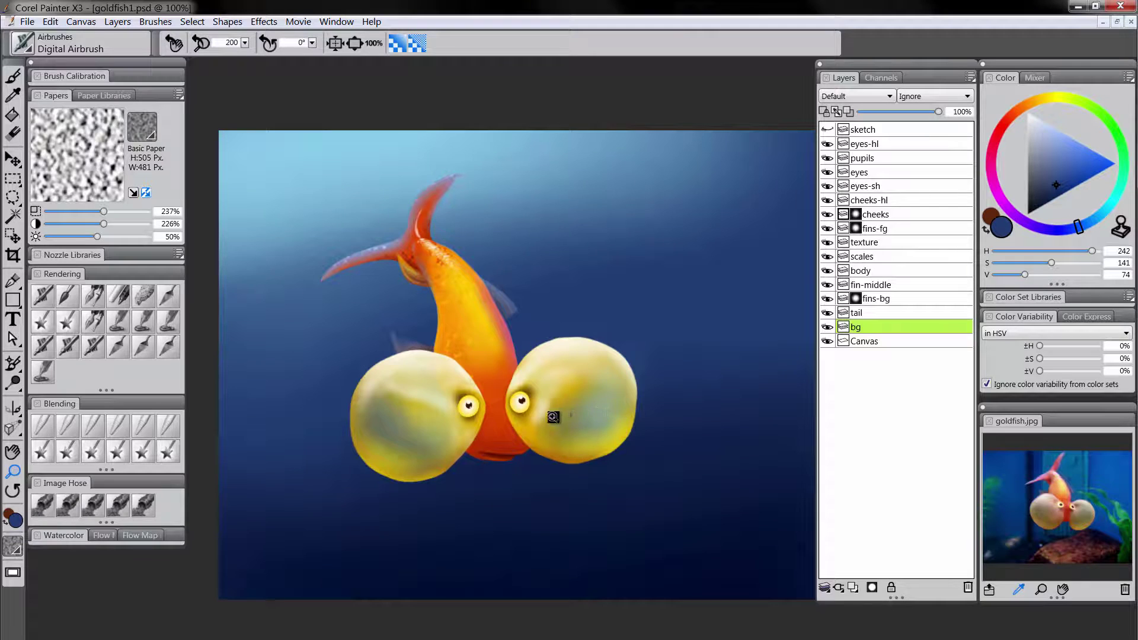
left_click(118, 22)
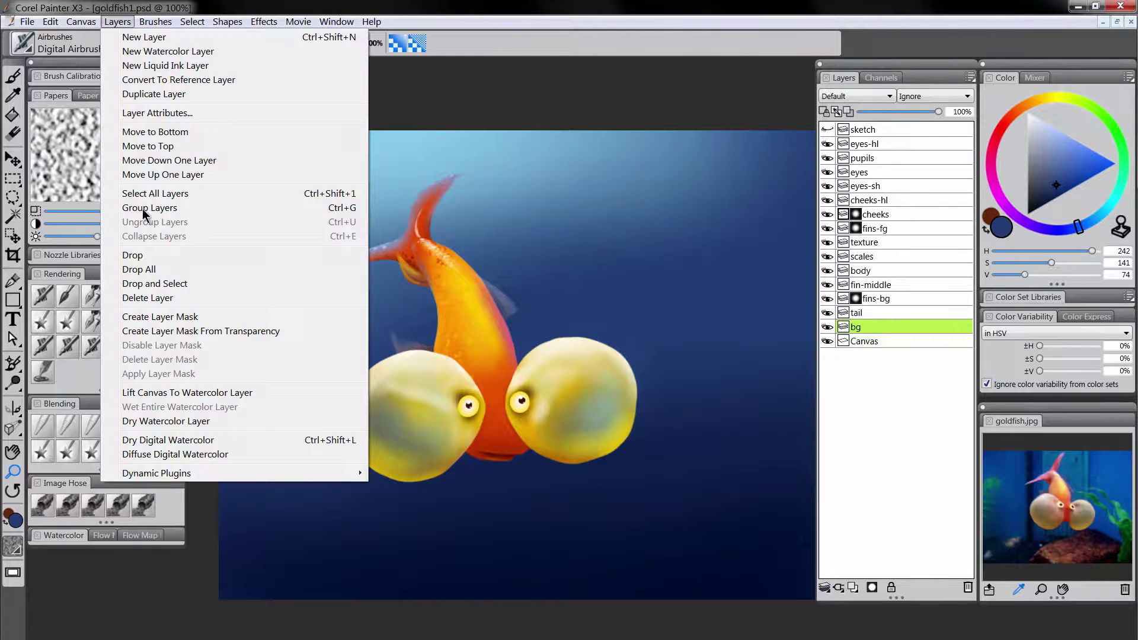
left_click(145, 266)
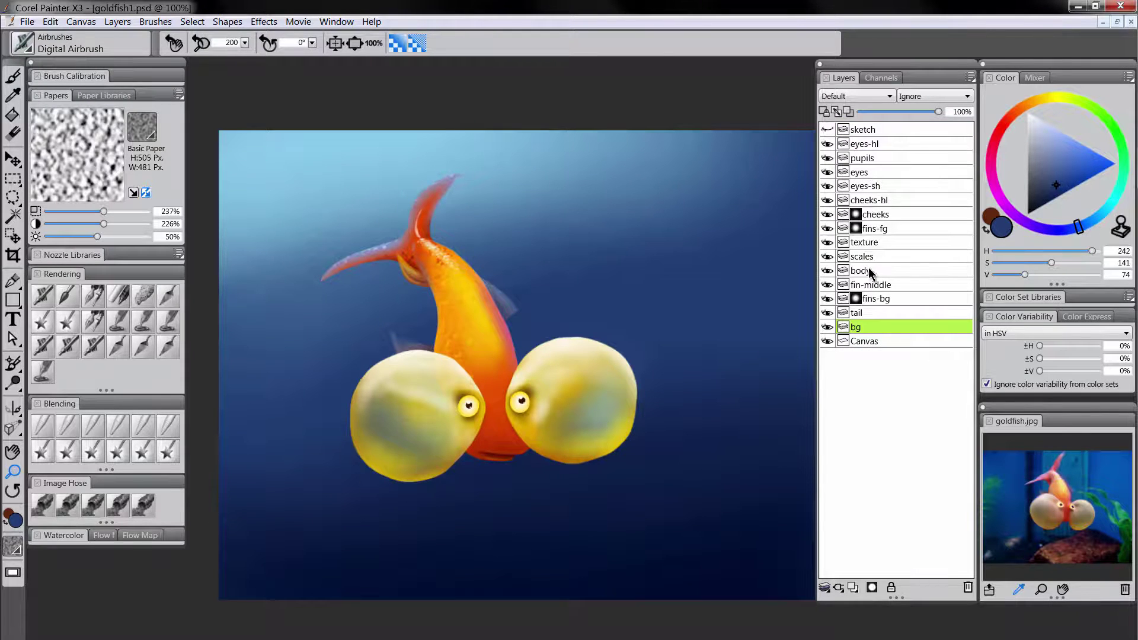
Try to soften the body's left edge on the body layer with Diffuse Blur at size 31.0
left_click(861, 274)
left_click(92, 454)
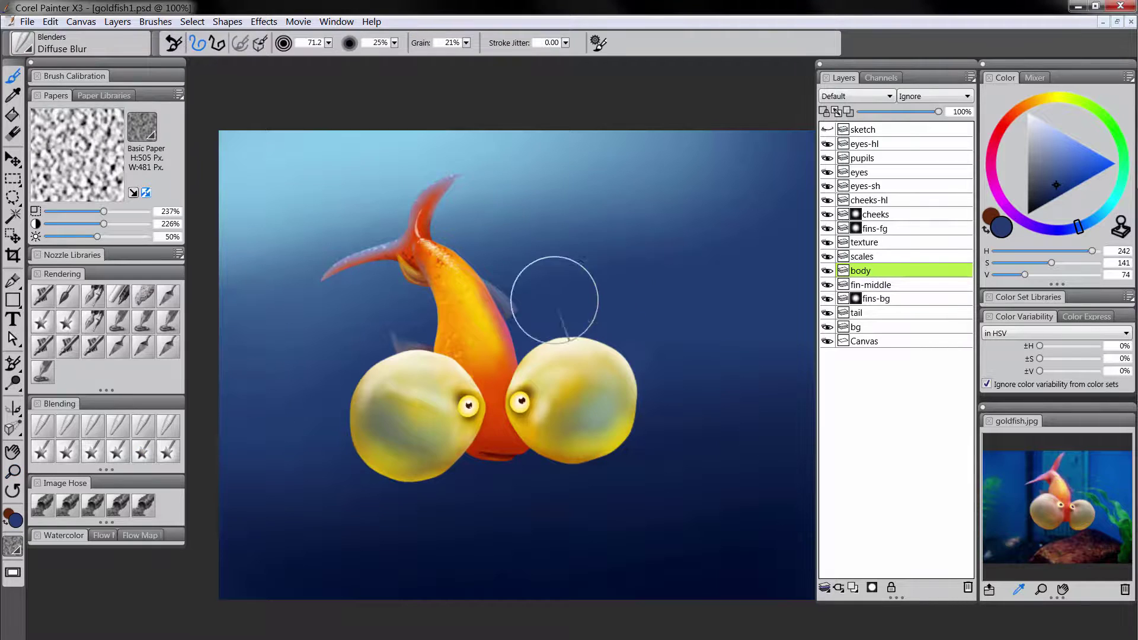
left_click_drag(443, 321, 435, 321)
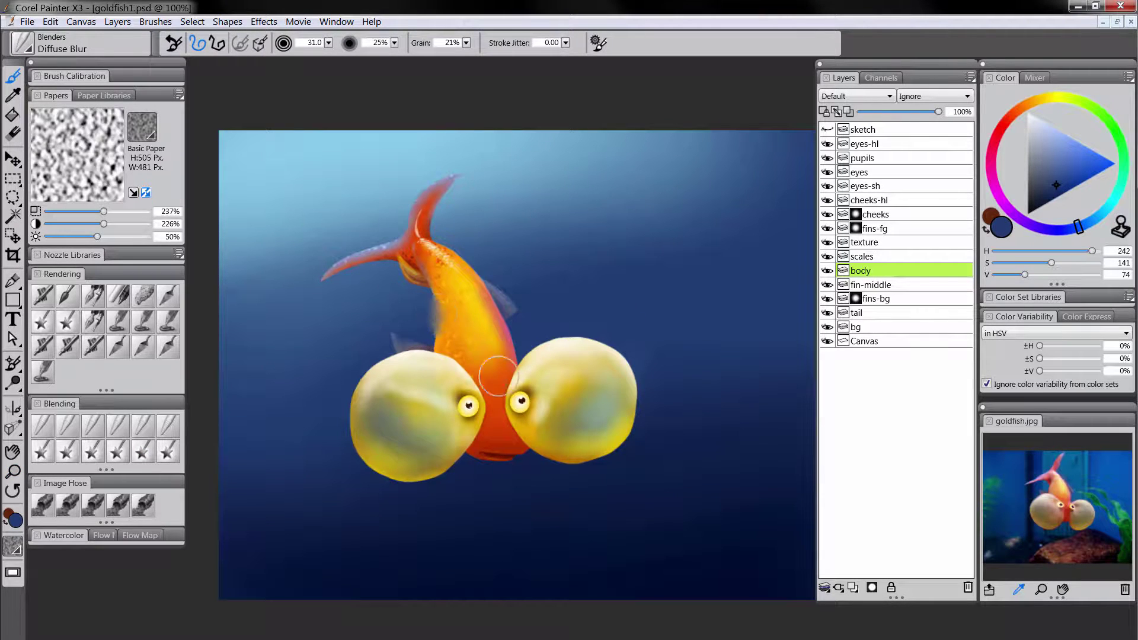
Drop all layers onto the Canvas
left_click(12, 471)
left_click(434, 327)
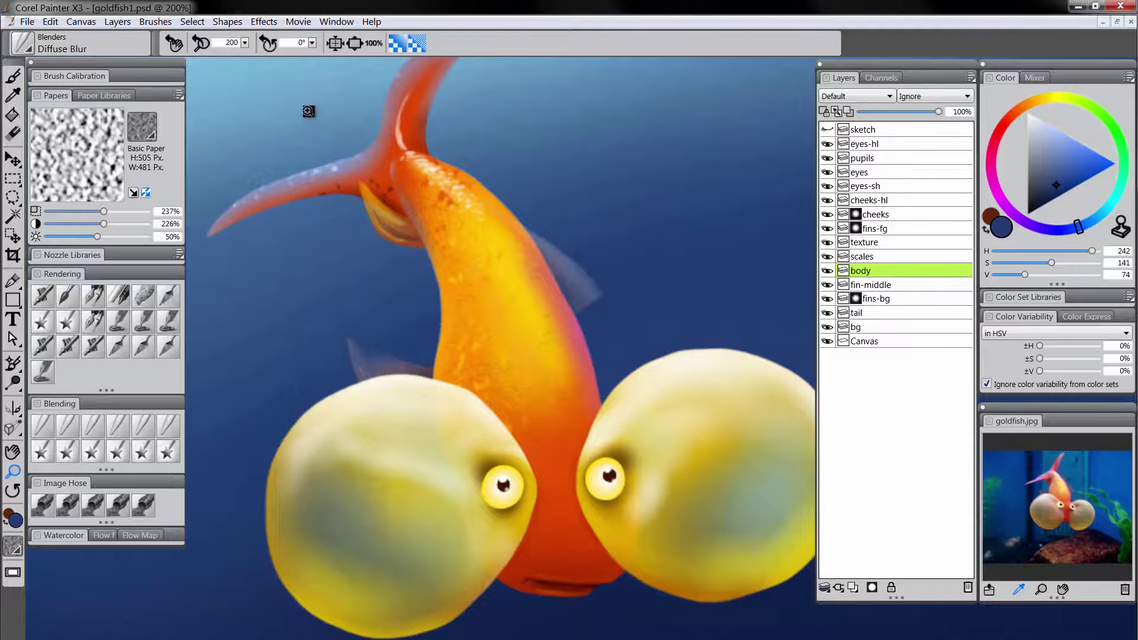
left_click(117, 21)
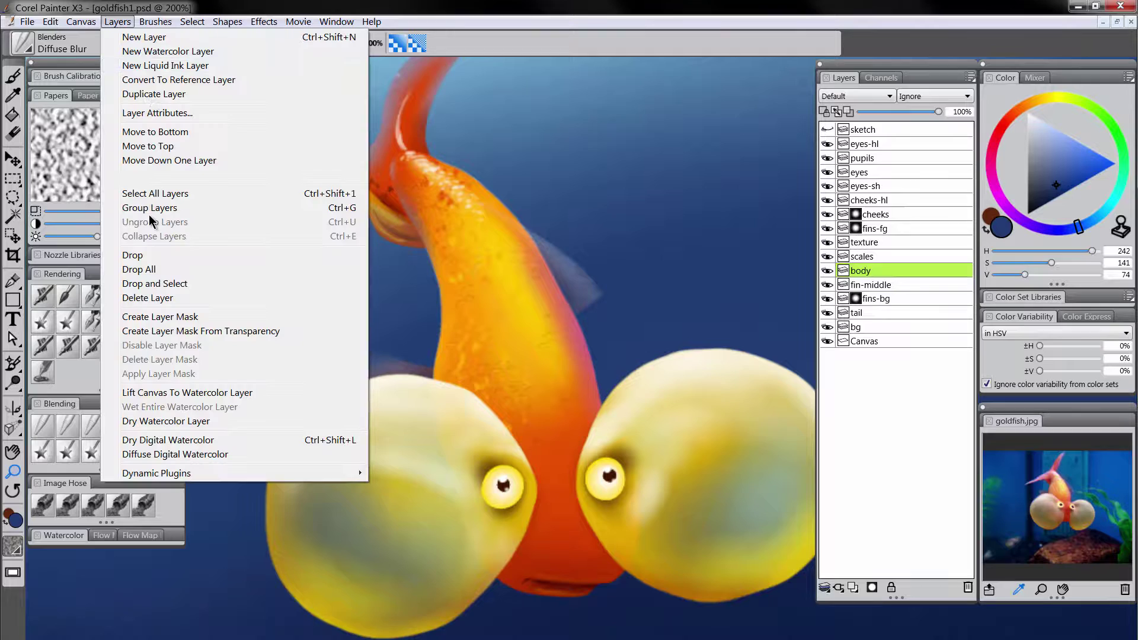
left_click(142, 270)
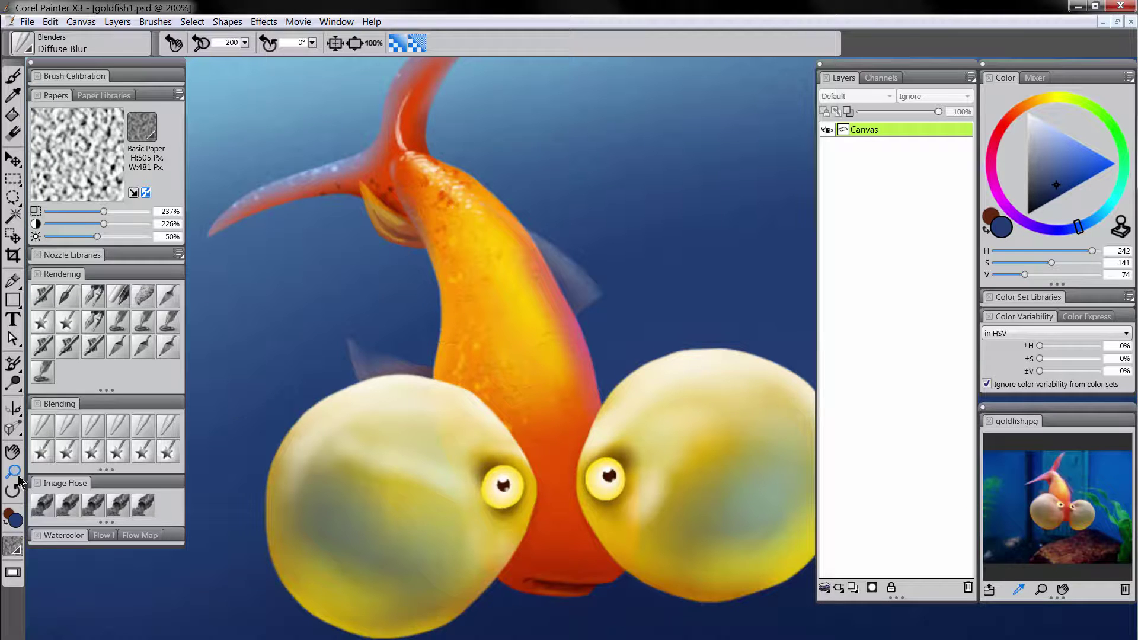
Try Diffuse Blur at size 71.2 on the body's left edge in the flattened painting, and undo the stroke
left_click(74, 428)
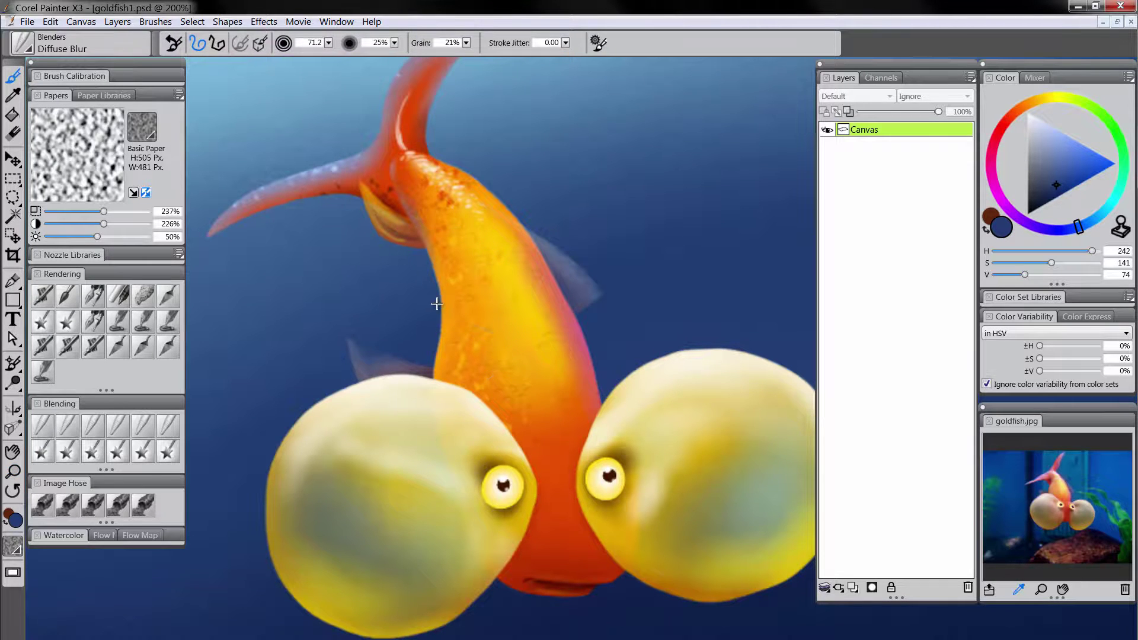
mouse_move(439, 314)
left_mouse_down()
mouse_move(433, 305)
mouse_move(441, 335)
left_mouse_up()
key("ctrl+z")
Soften the body's right edge from the tail base to the fin with Diffuse Blur at size 14.8
left_click(20, 469)
left_click(483, 348, "alt")
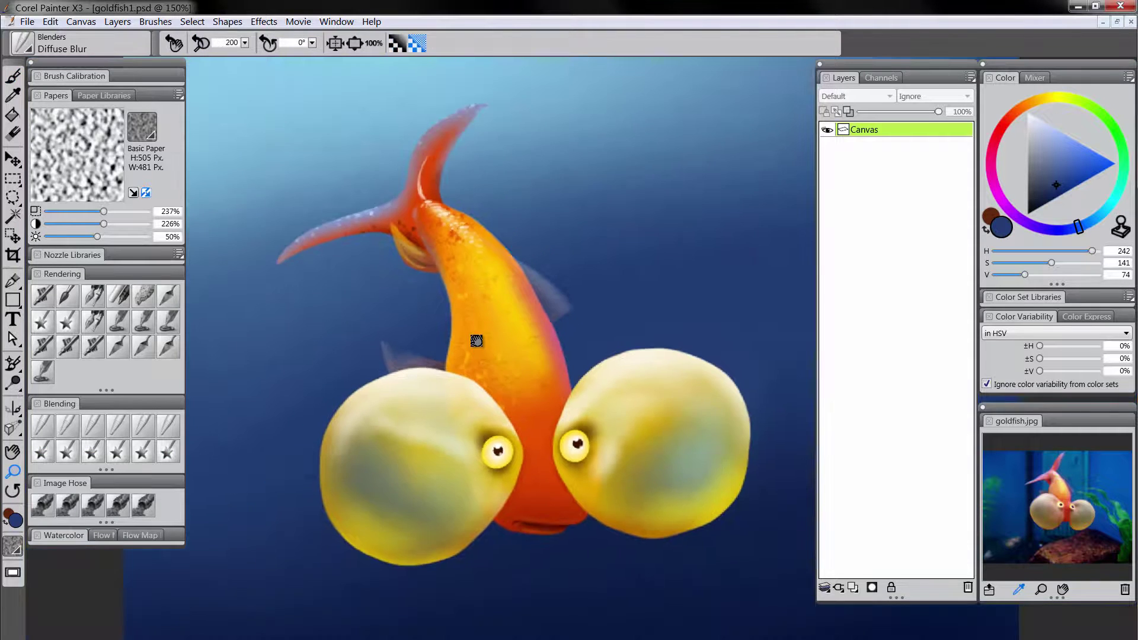
left_click_drag(475, 341, 437, 377)
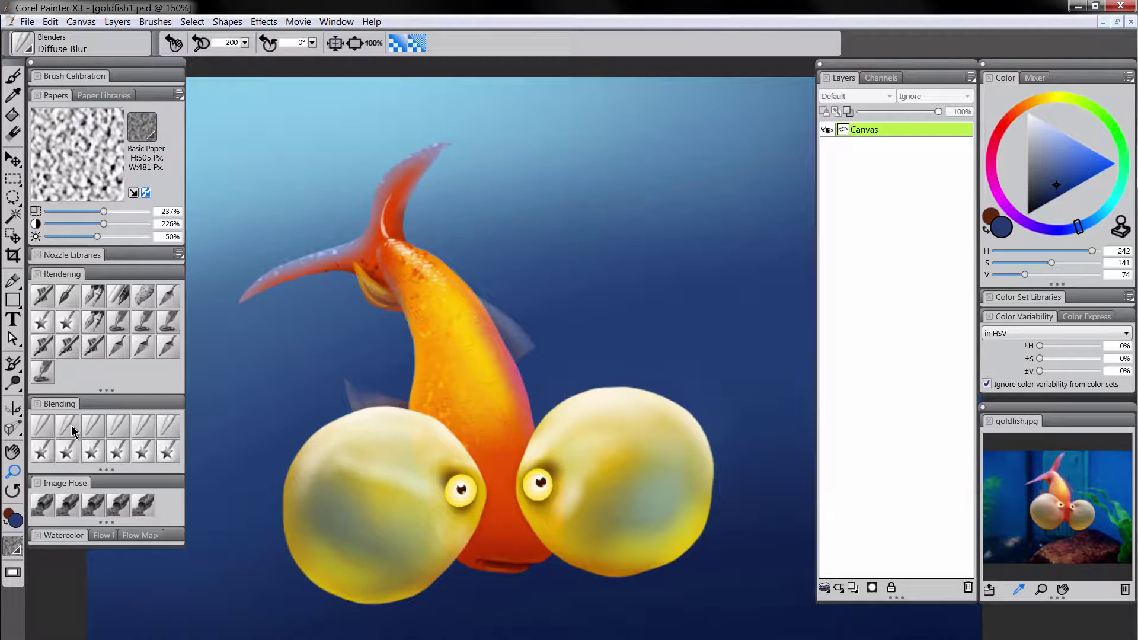
left_click(44, 426)
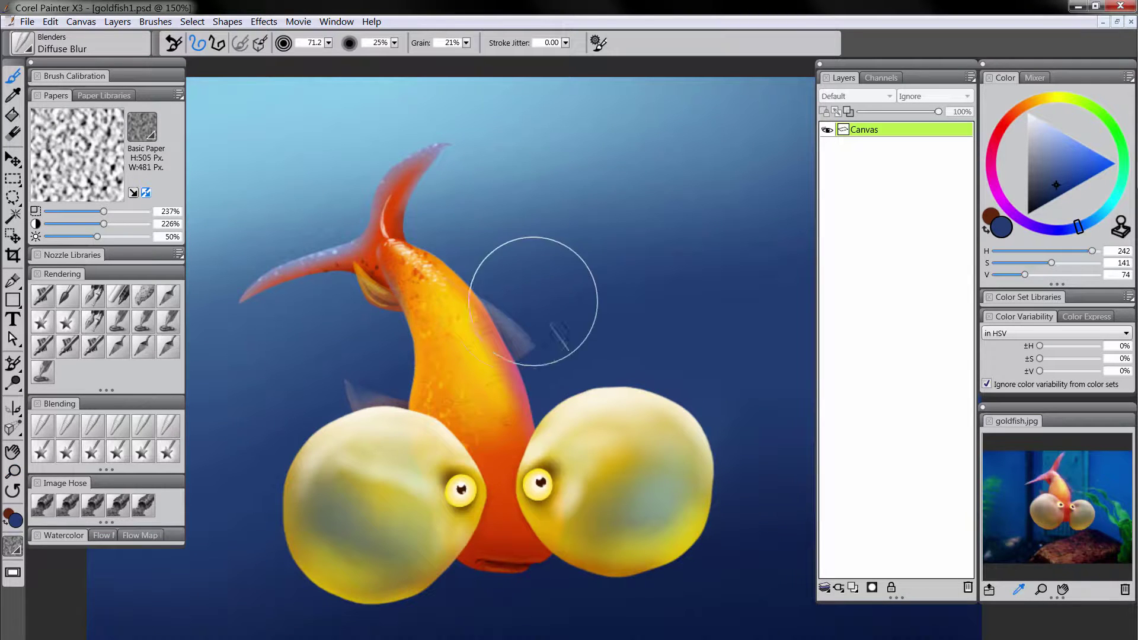
mouse_move(513, 294)
left_mouse_down()
mouse_move(496, 297)
mouse_move(496, 329)
mouse_move(527, 342)
mouse_move(490, 310)
mouse_move(513, 308)
mouse_move(507, 329)
mouse_move(493, 320)
left_mouse_up()
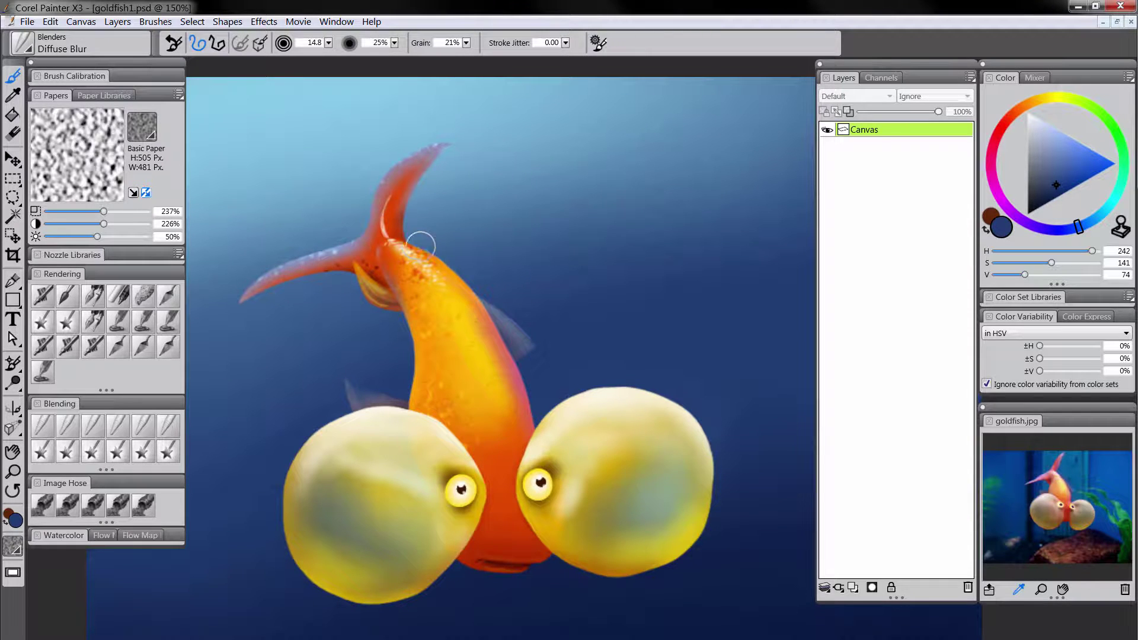
left_click_drag(443, 260, 450, 264)
mouse_move(500, 327)
left_mouse_down()
mouse_move(548, 337)
mouse_move(534, 355)
mouse_move(532, 315)
mouse_move(514, 327)
mouse_move(492, 295)
left_mouse_up()
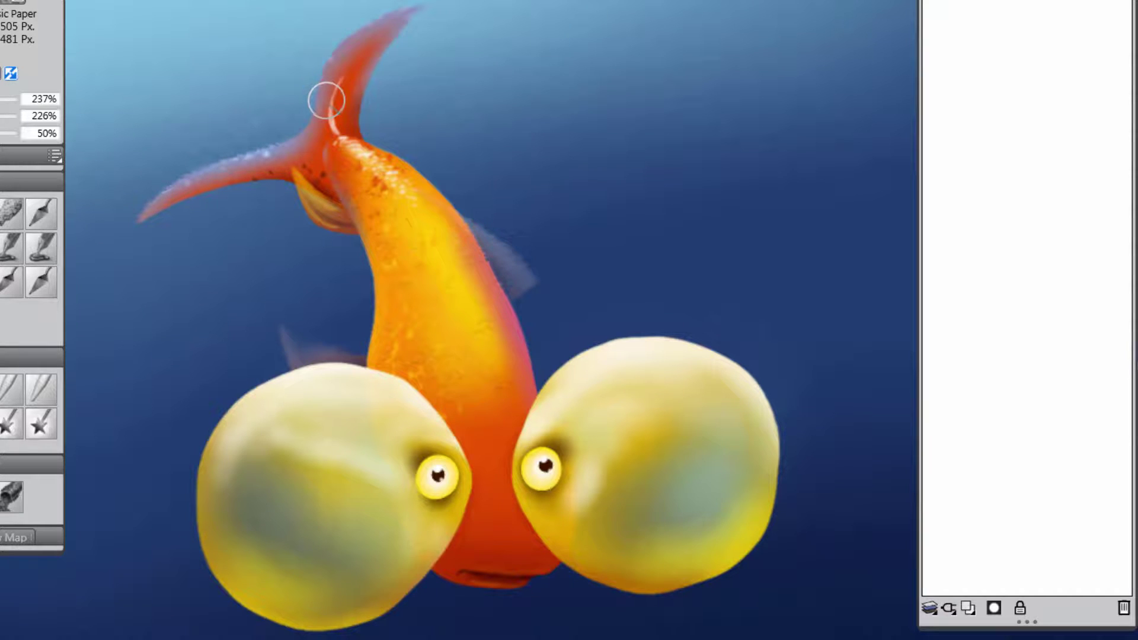
Blend the upright tail fin's edge and the bright highlight at the tail base with Diffuse Blur, reducing the brush to size 8.9
left_click_drag(327, 100, 339, 79)
mouse_move(335, 136)
left_mouse_down()
mouse_move(350, 70)
mouse_move(331, 129)
mouse_move(336, 94)
mouse_move(369, 79)
left_mouse_up()
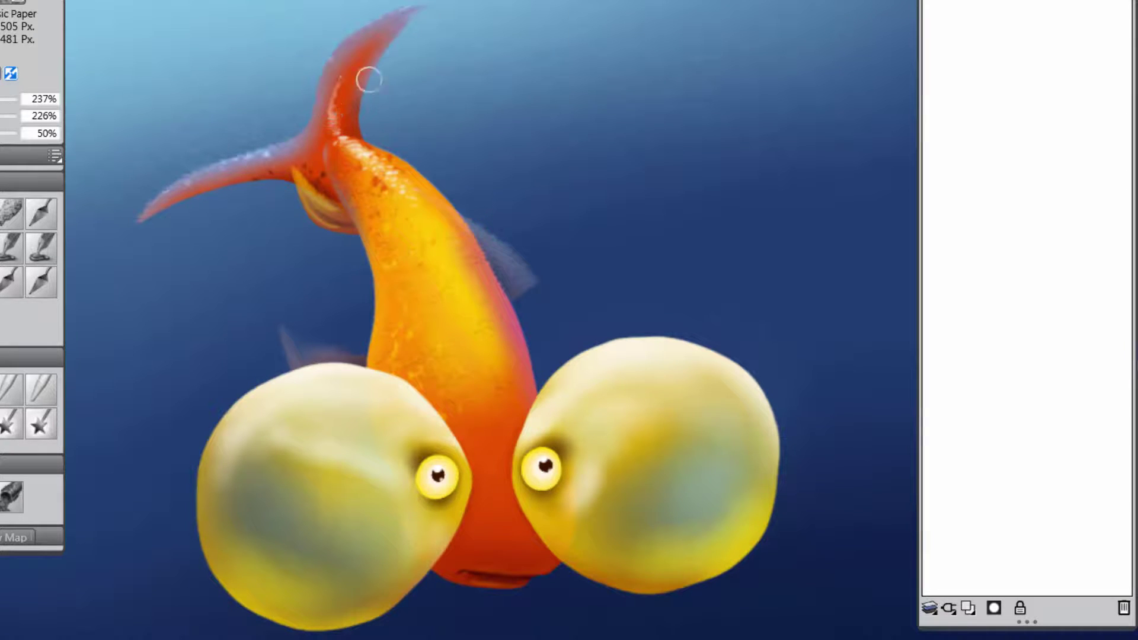
mouse_move(325, 139)
left_mouse_down()
mouse_move(331, 172)
mouse_move(364, 197)
mouse_move(322, 143)
mouse_move(365, 135)
mouse_move(348, 132)
mouse_move(346, 147)
mouse_move(339, 86)
mouse_move(356, 155)
mouse_move(339, 126)
mouse_move(347, 152)
mouse_move(330, 178)
left_mouse_up()
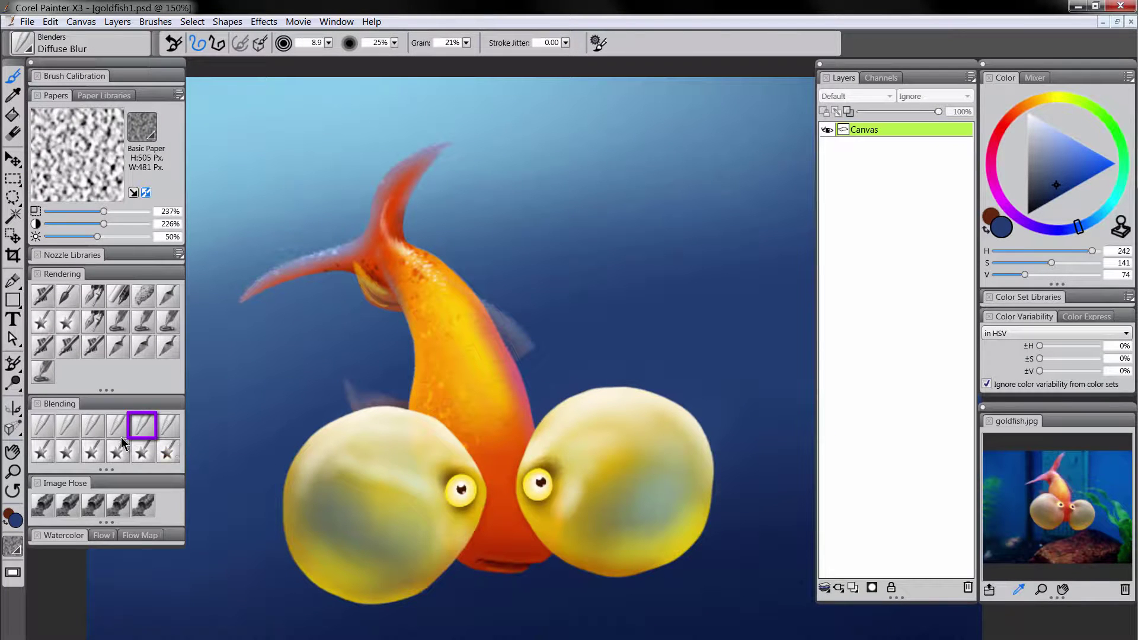
Soften the outlines of the tail and the left cheek with the Blur blender at size 10.9
left_click(143, 425)
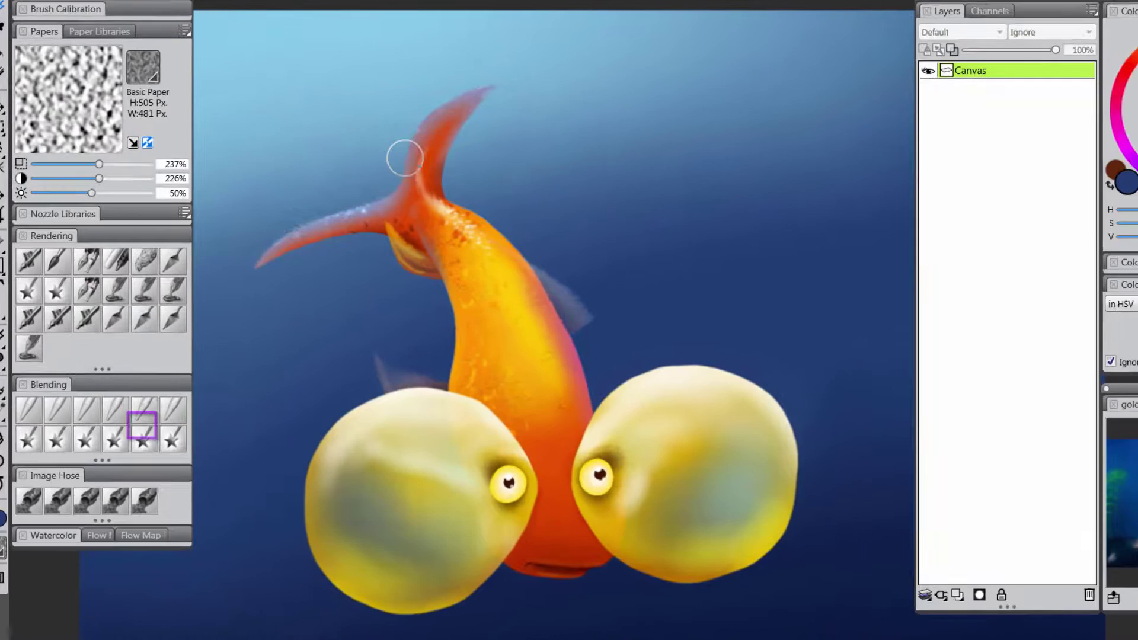
mouse_move(405, 158)
left_mouse_down()
mouse_move(392, 179)
mouse_move(437, 102)
mouse_move(485, 79)
mouse_move(463, 129)
left_mouse_up()
mouse_move(501, 82)
left_mouse_down()
mouse_move(484, 129)
mouse_move(548, 27)
mouse_move(446, 99)
mouse_move(410, 148)
mouse_move(424, 154)
mouse_move(324, 177)
mouse_move(257, 264)
mouse_move(309, 221)
mouse_move(306, 230)
mouse_move(388, 203)
mouse_move(466, 212)
mouse_move(405, 198)
mouse_move(452, 217)
left_mouse_up()
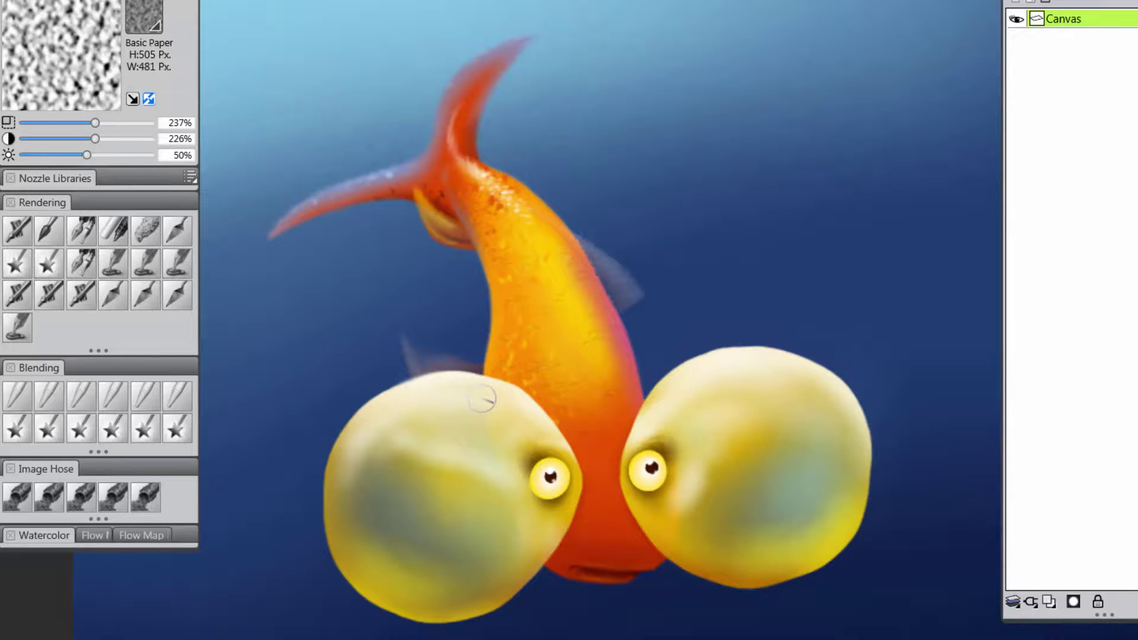
left_click_drag(527, 551, 536, 558)
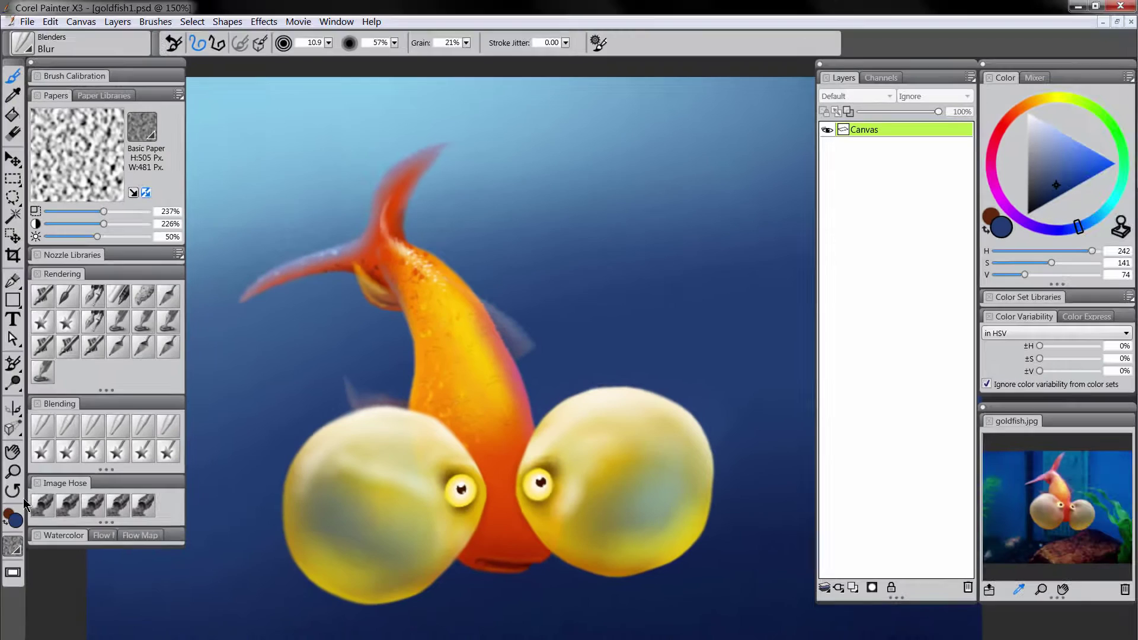
View the whole painting at 50%
left_click(13, 472)
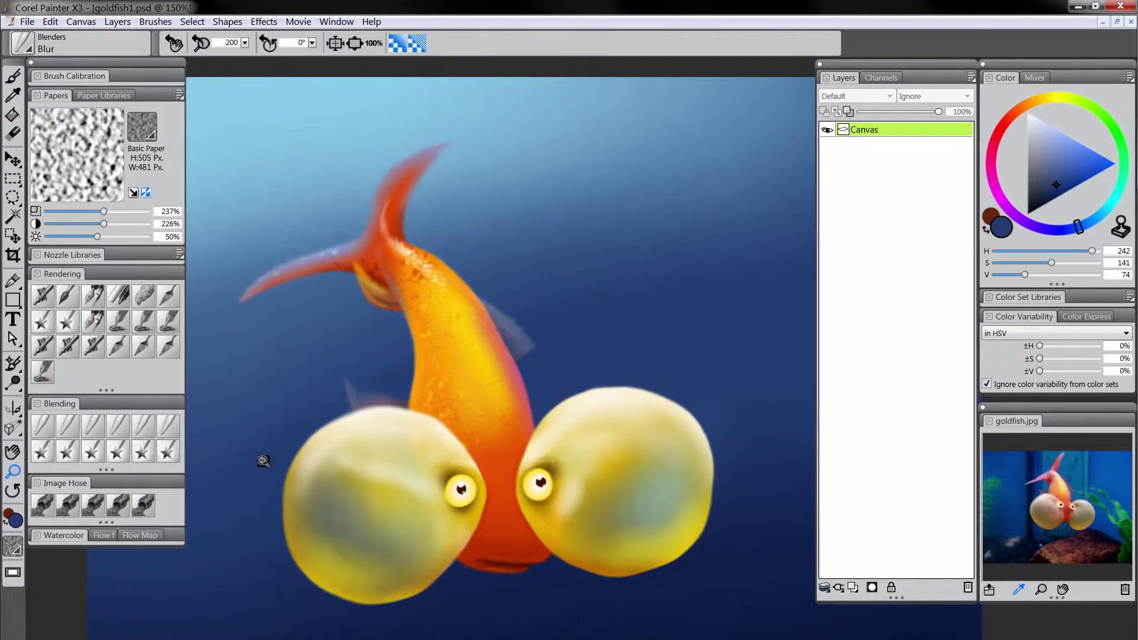
left_click(500, 498, "alt")
left_click(516, 510, "alt")
left_click(545, 530, "alt")
left_click(563, 534, "alt")
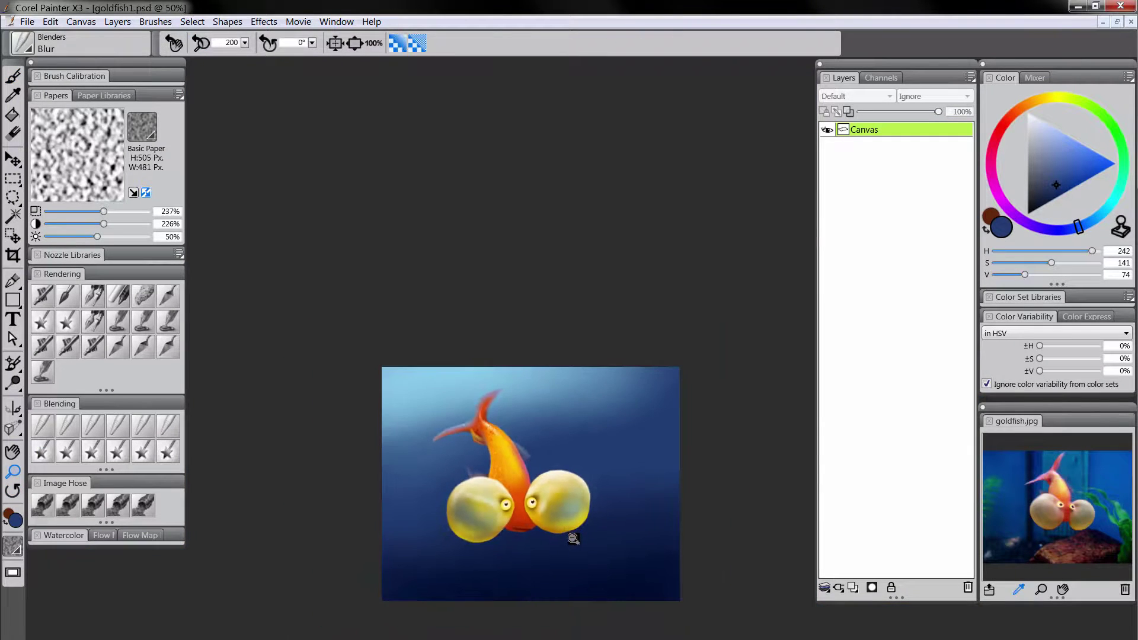
Smooth the colour patches inside the bubble eyes with the Diffuse Blur blender at size 27.3
left_click(576, 536, "alt")
left_click(573, 532)
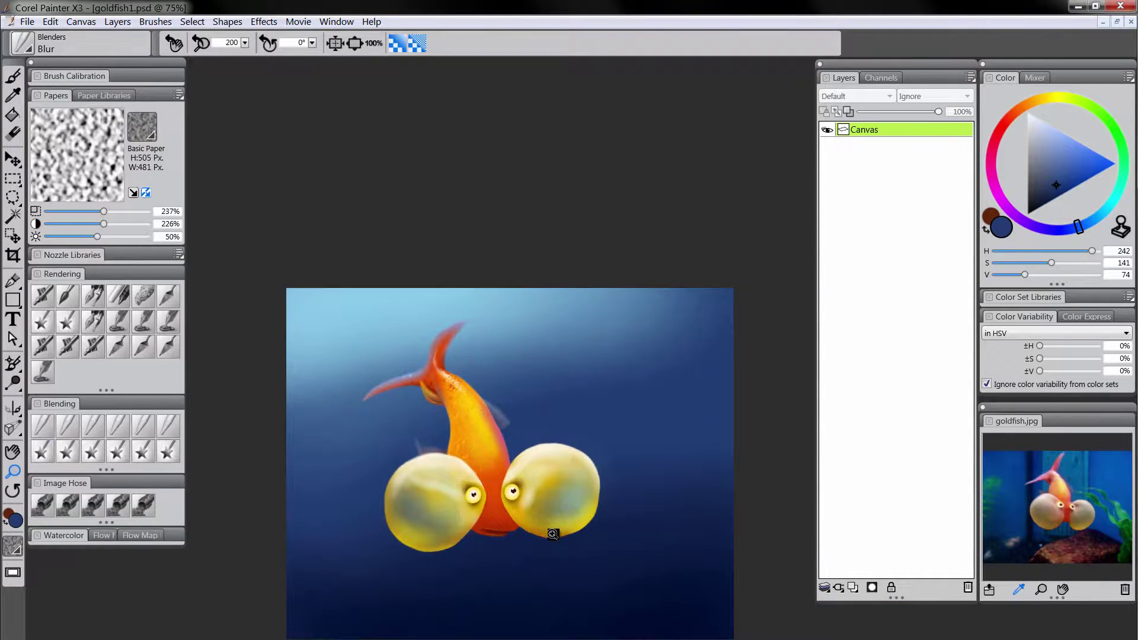
left_click(555, 533)
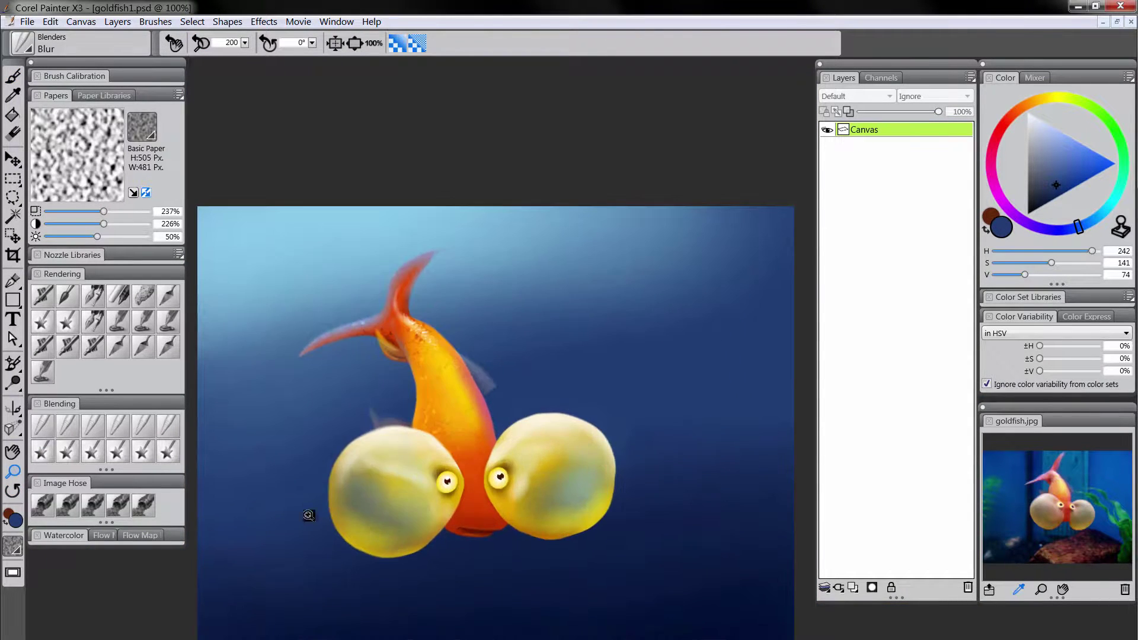
left_click(41, 428)
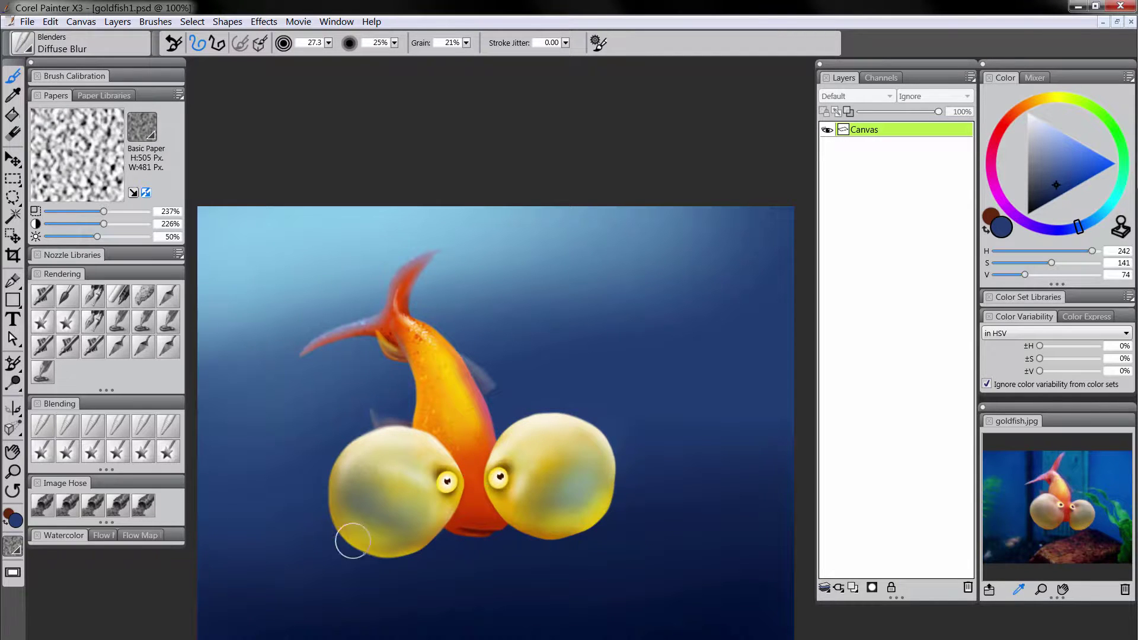
Soften the body's right edge beside the fin with the Blur blender at size 13.7
left_click(14, 473)
left_click(523, 470, "alt")
left_click(534, 508, "alt")
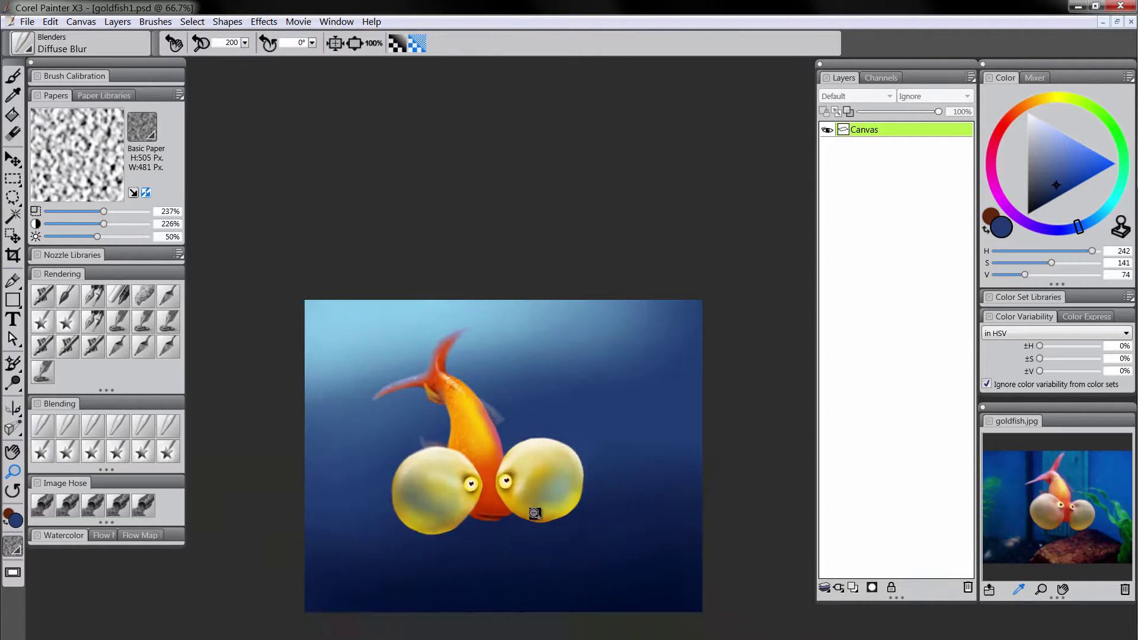
left_click(541, 520, "alt")
left_click(542, 515)
left_click(542, 517)
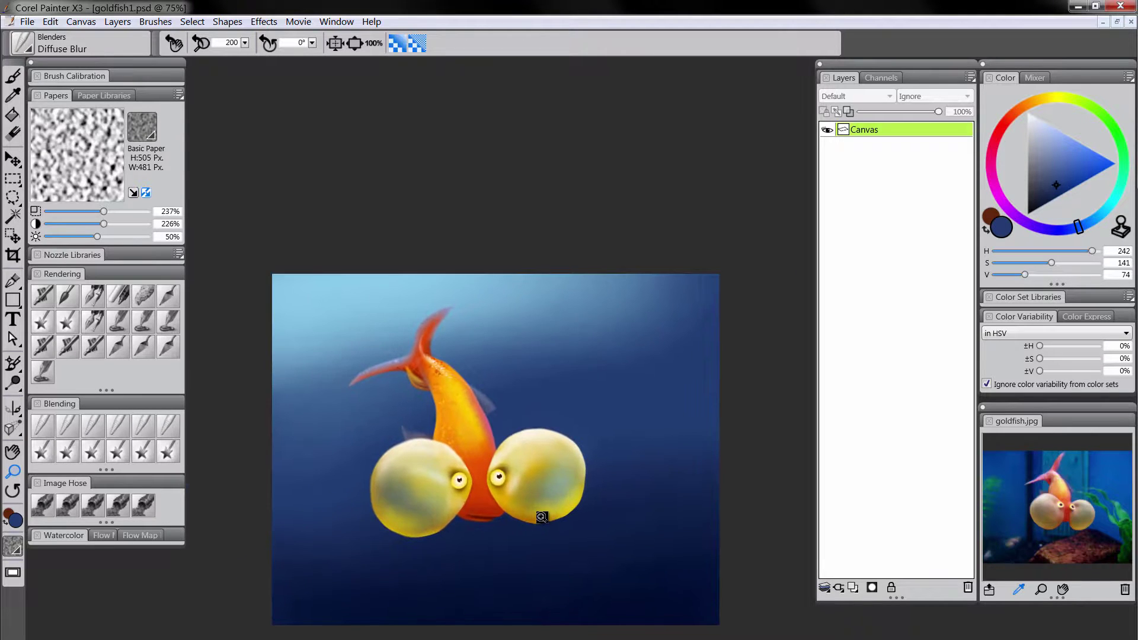
left_click(542, 519)
left_click(519, 466)
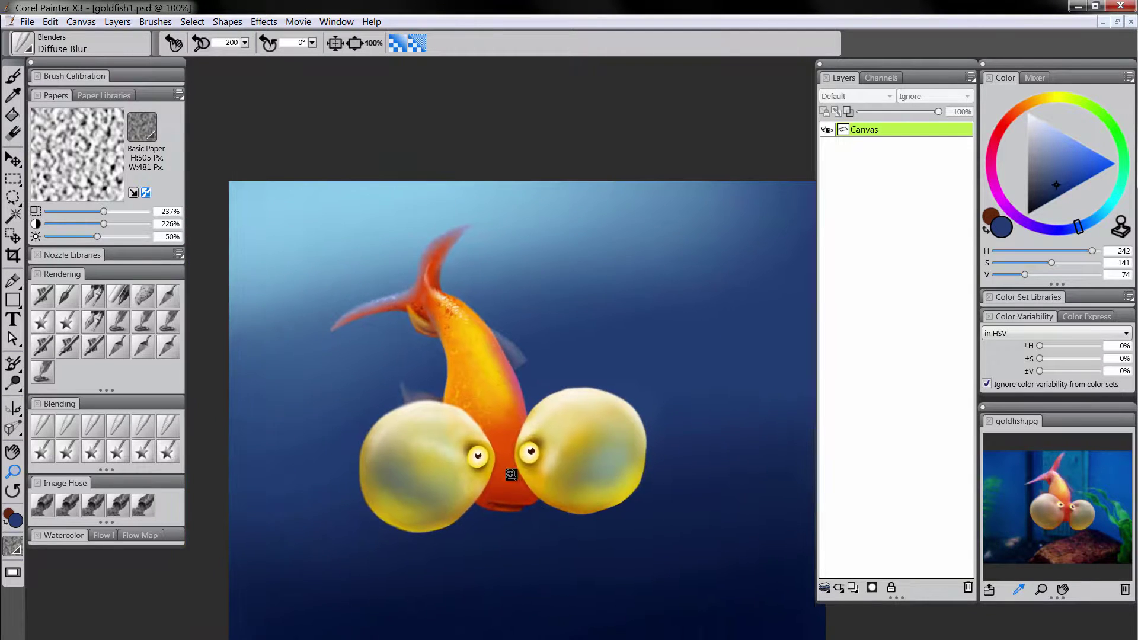
left_click(509, 468)
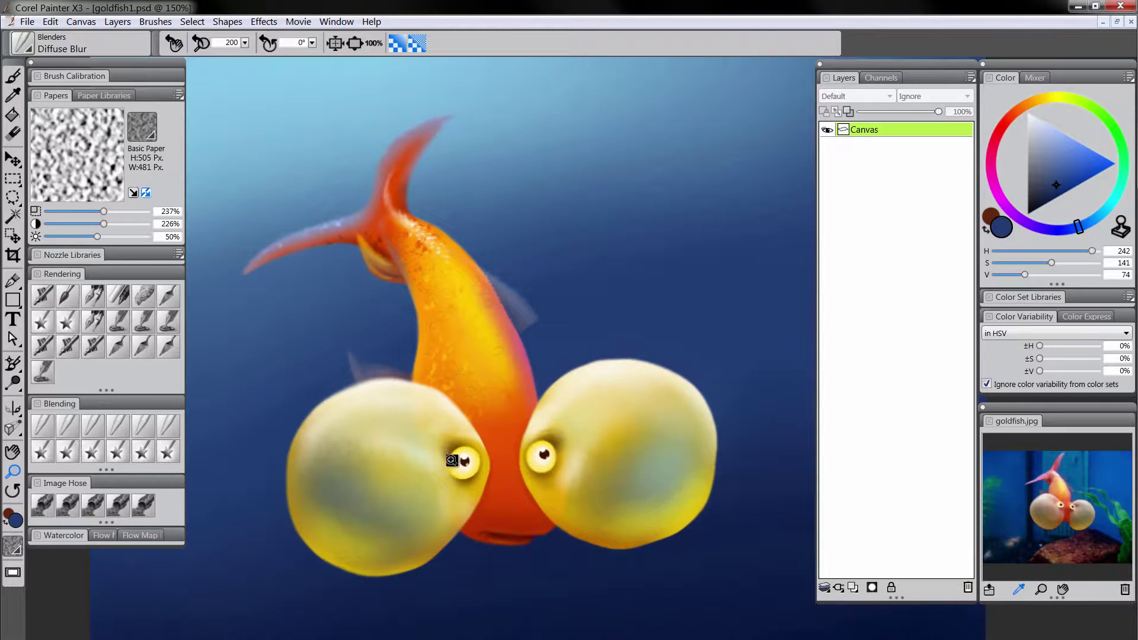
left_click(147, 427)
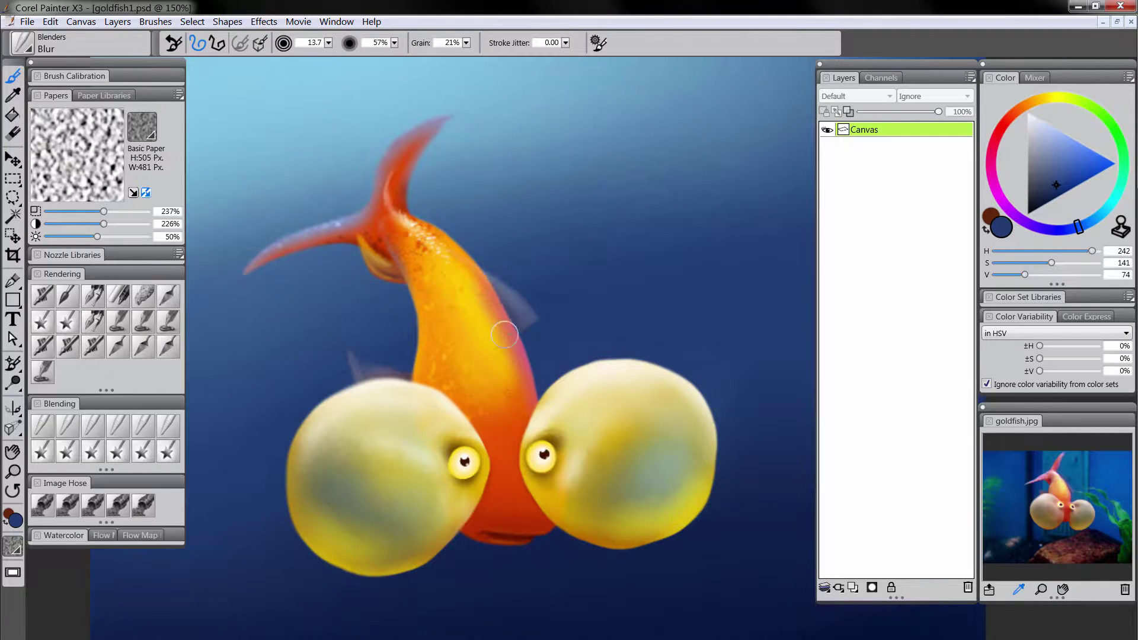
left_click(13, 471)
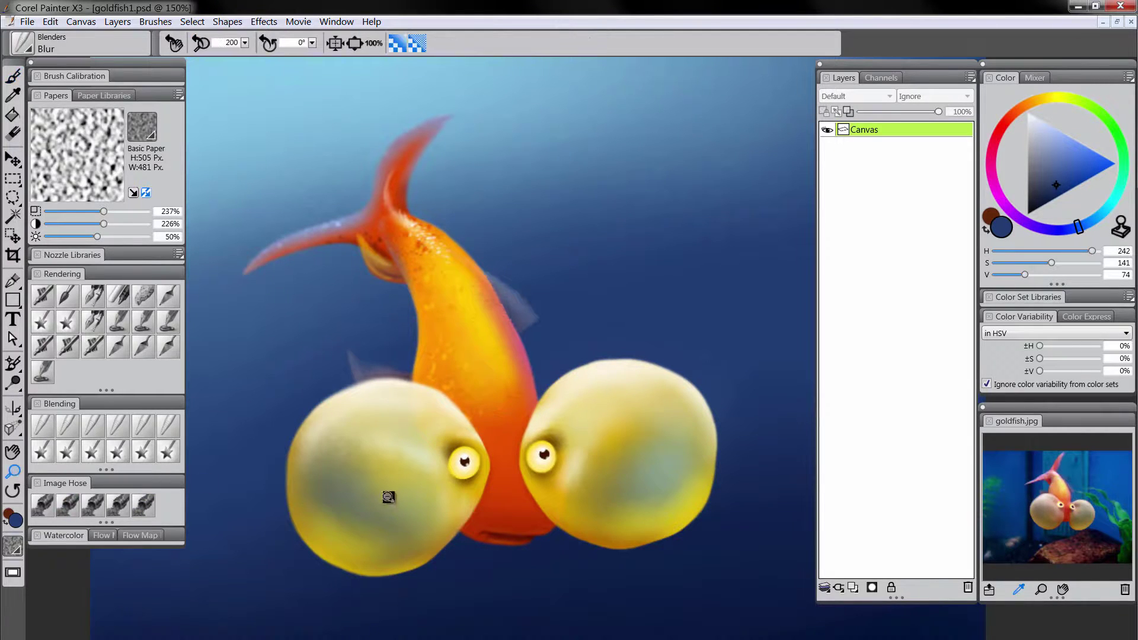
On a new layer, paint branching bright red veins across the right bubble eye with the Detail Oils Brush at size 3.3
left_click(533, 504, "alt")
left_click(549, 508)
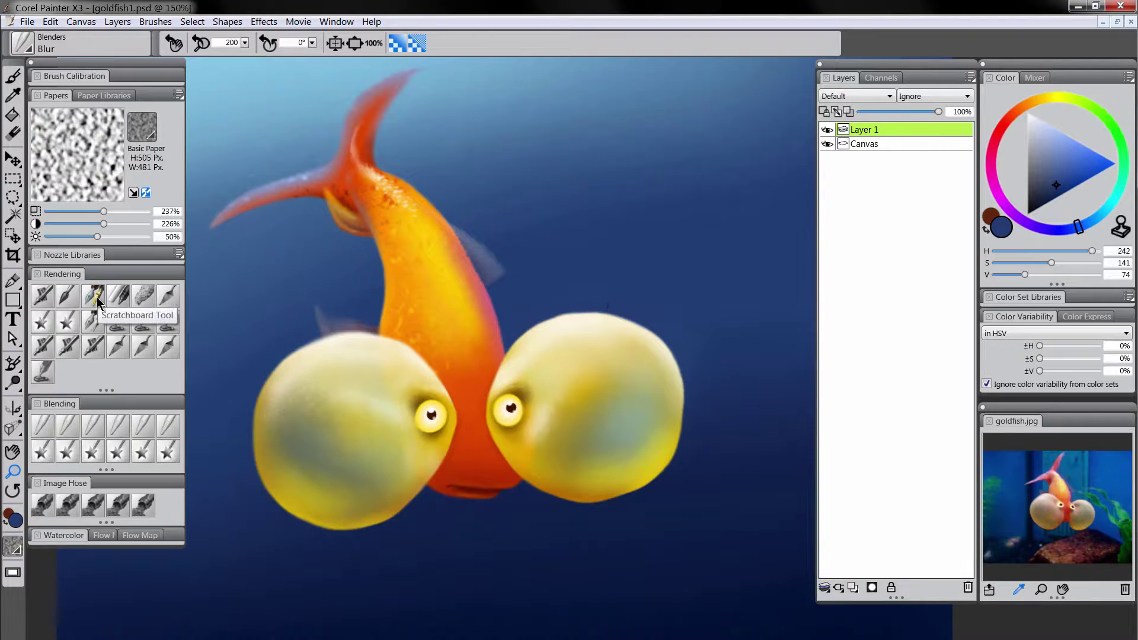
left_click(70, 299)
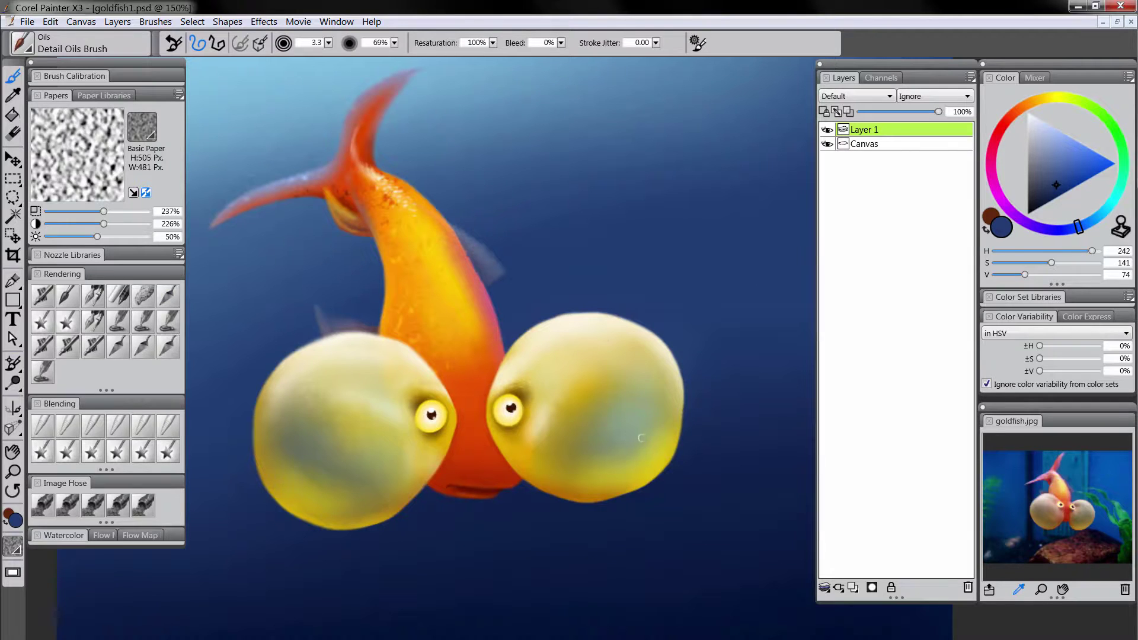
left_click(1009, 121)
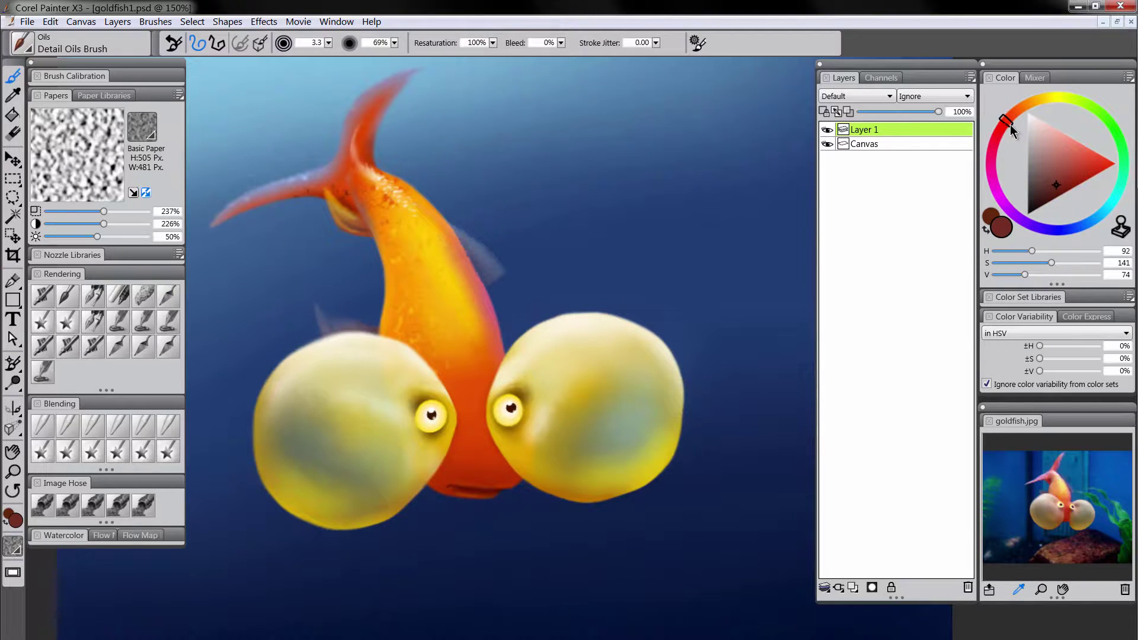
left_click(1099, 168)
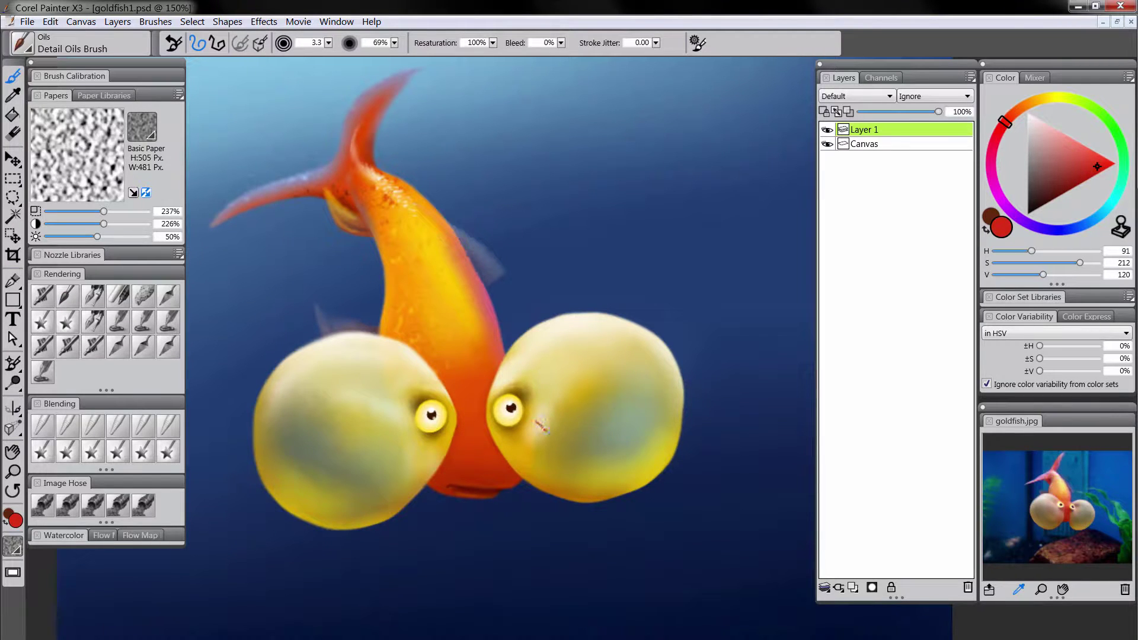
left_click_drag(545, 430, 653, 439)
mouse_move(581, 431)
left_mouse_down()
mouse_move(584, 460)
mouse_move(605, 469)
left_mouse_up()
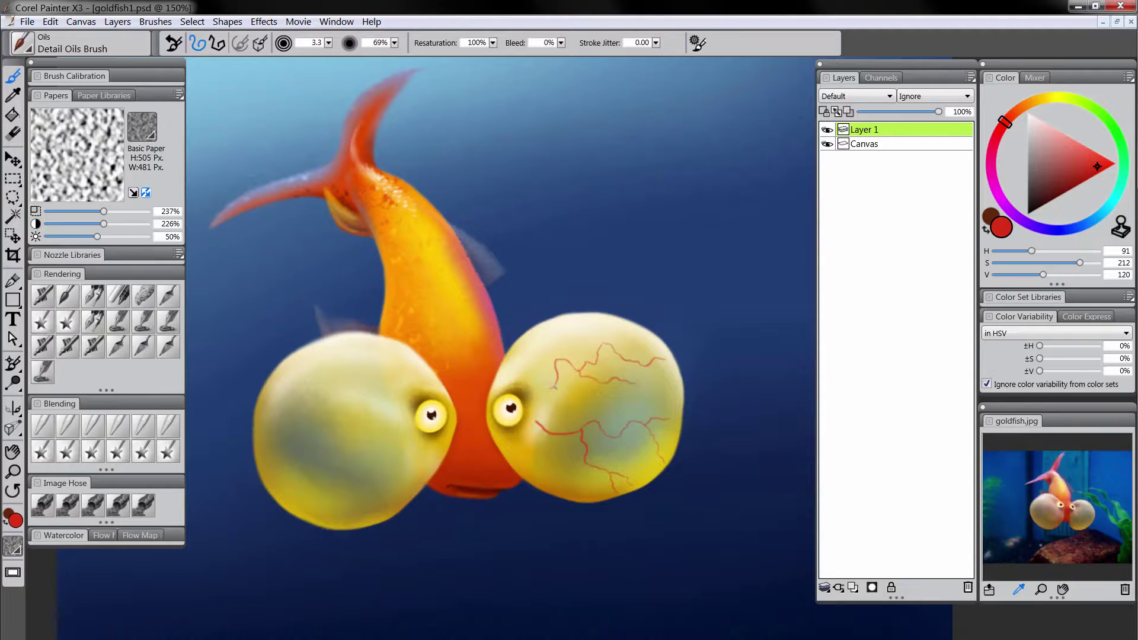
Paint matching branching red veins over the left bubble eye
mouse_move(407, 423)
left_mouse_down()
mouse_move(353, 368)
mouse_move(288, 463)
left_mouse_up()
left_click_drag(329, 420, 324, 483)
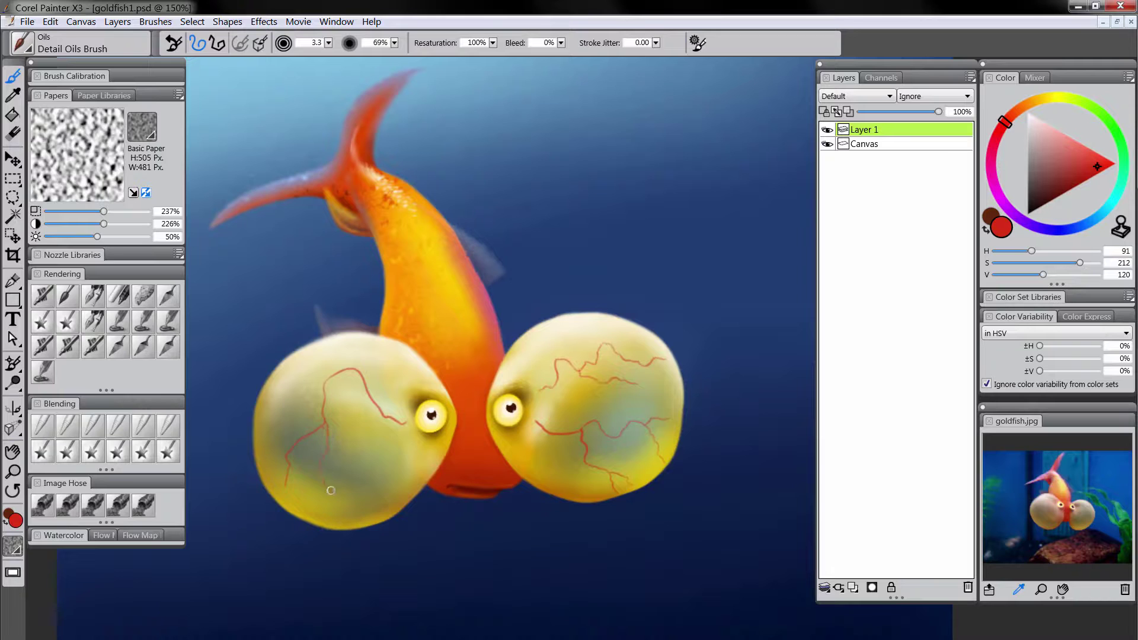
mouse_move(391, 420)
left_mouse_down()
mouse_move(384, 468)
mouse_move(406, 481)
left_mouse_up()
Preserve the vein layer's transparency and shade the veins with a dark red (H 86, S 255, V 37) using a smaller brush
left_click(12, 471)
left_click(417, 434)
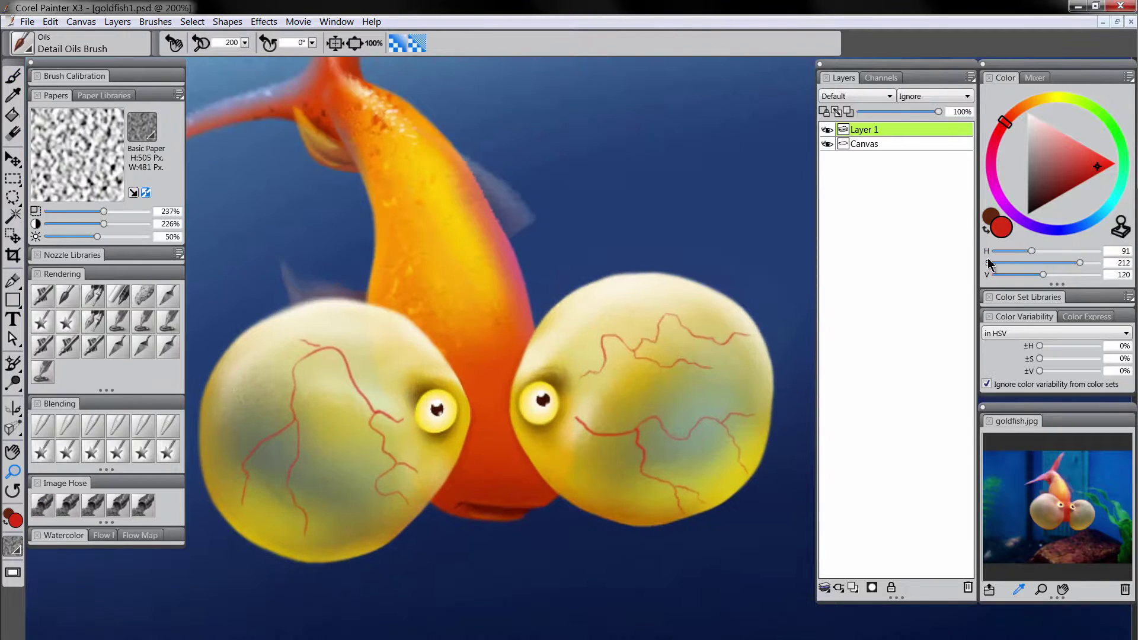
left_click_drag(1068, 190, 1057, 210)
left_click(1000, 130)
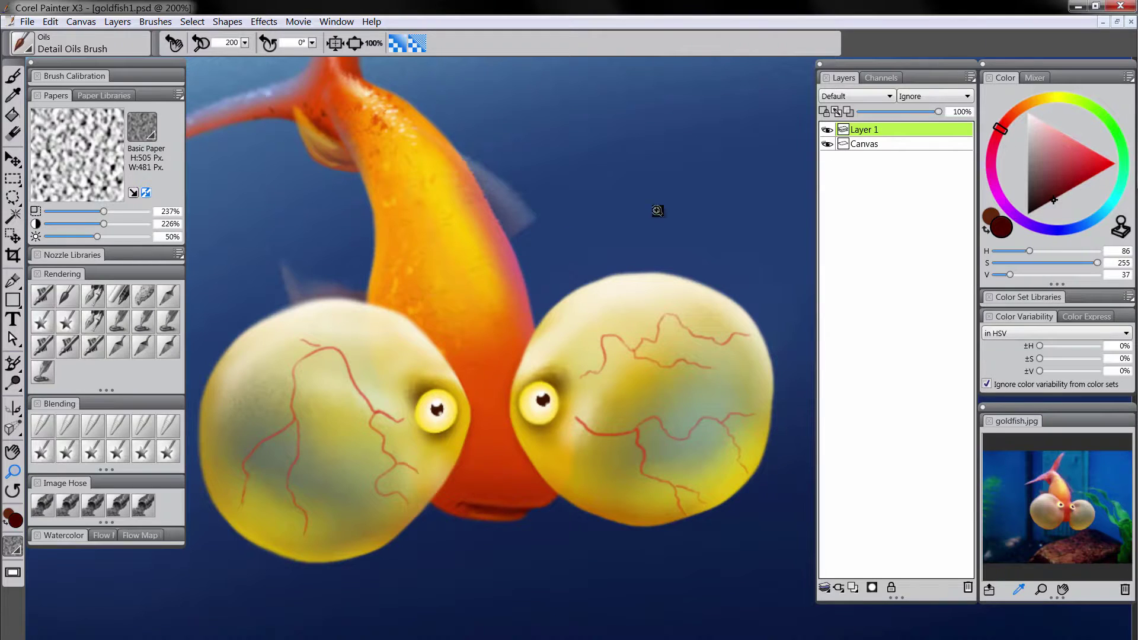
key("b")
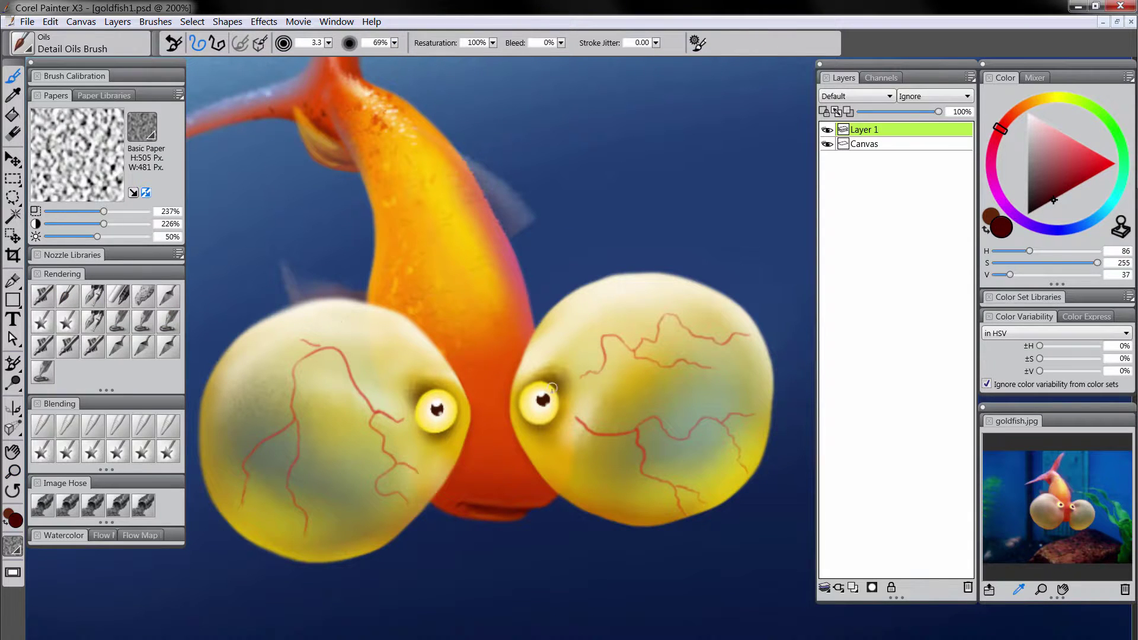
left_click(828, 113)
key("[")
left_click_drag(593, 434, 599, 435)
Lower the vein layer's opacity to 19% and check the veins on both bubble eyes
left_click(14, 471)
left_click(426, 467, "alt")
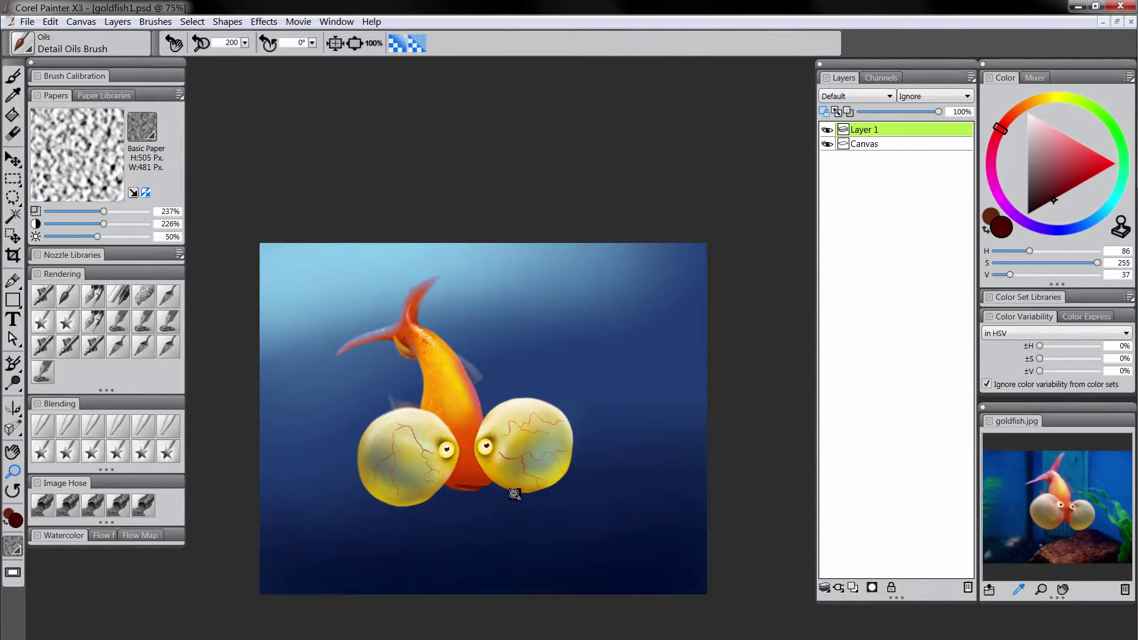
left_click(520, 495, "alt")
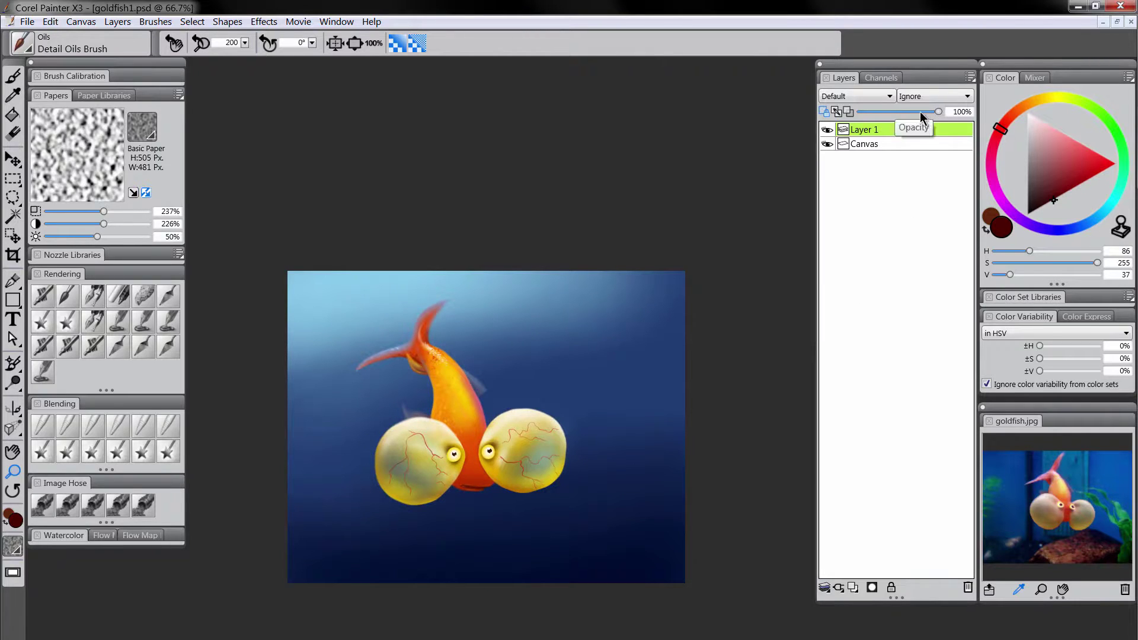
left_click_drag(920, 111, 878, 117)
left_click(540, 450)
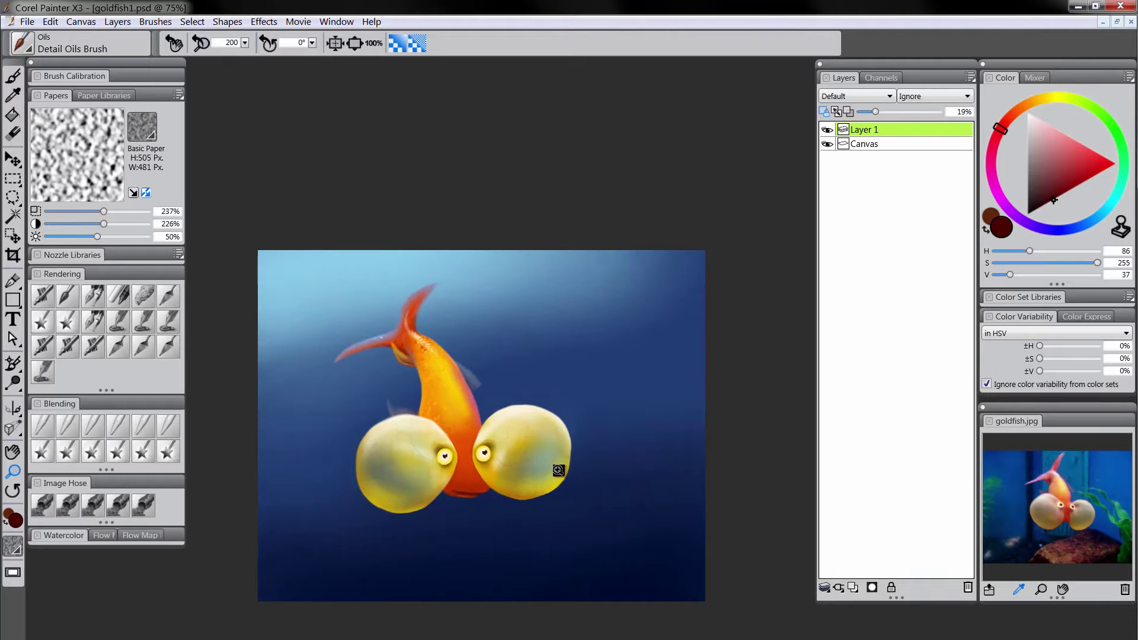
left_click(557, 468)
left_click(557, 479)
left_click_drag(508, 508, 589, 495)
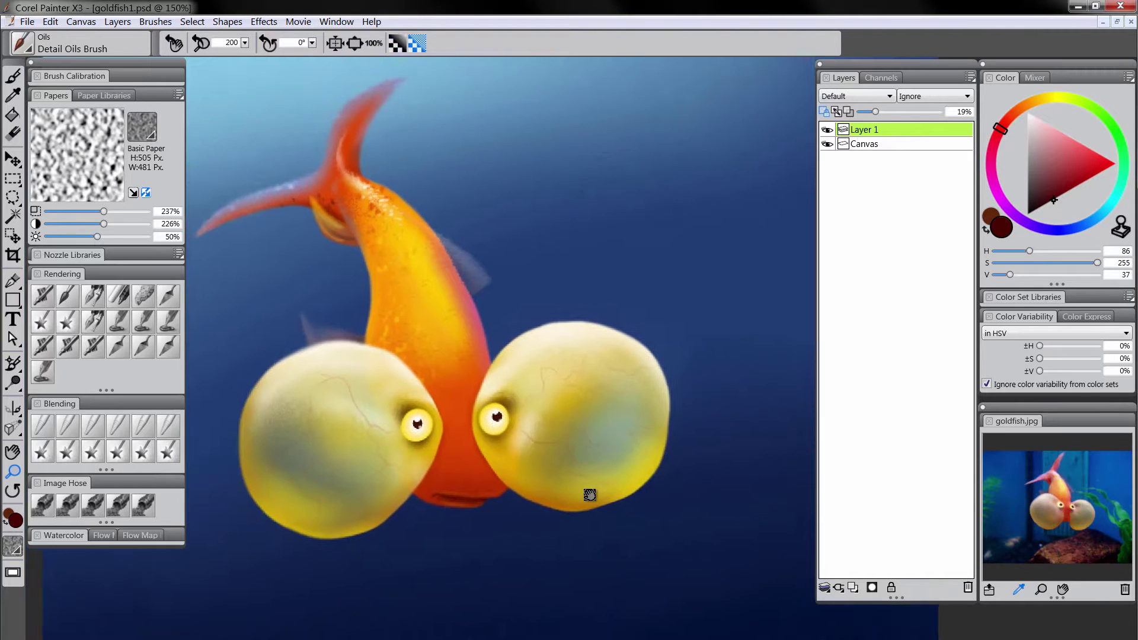
Add a mask to the vein layer and fade parts of the veins with a black Digital Airbrush, reducing it to size 18.9
left_click(872, 587)
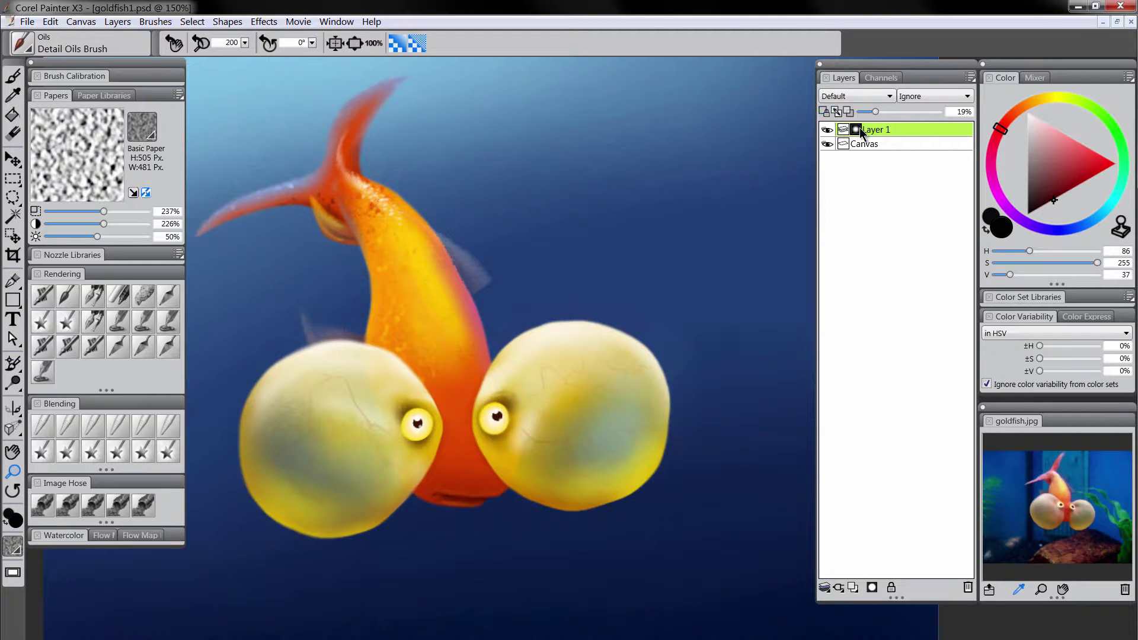
left_click_drag(1055, 181, 1018, 253)
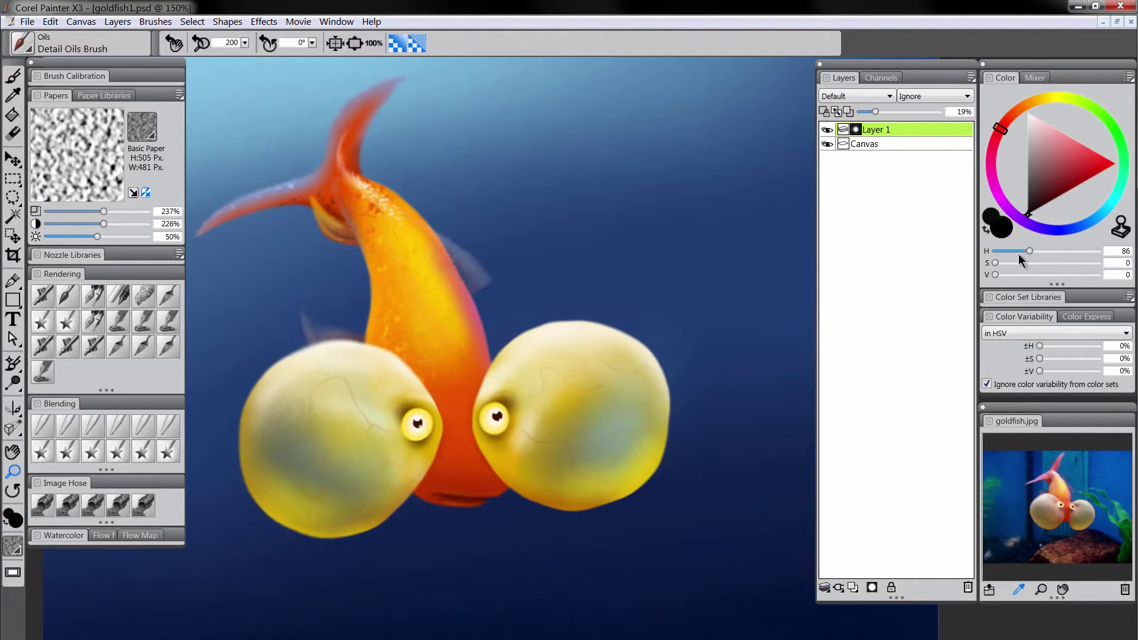
left_click(43, 295)
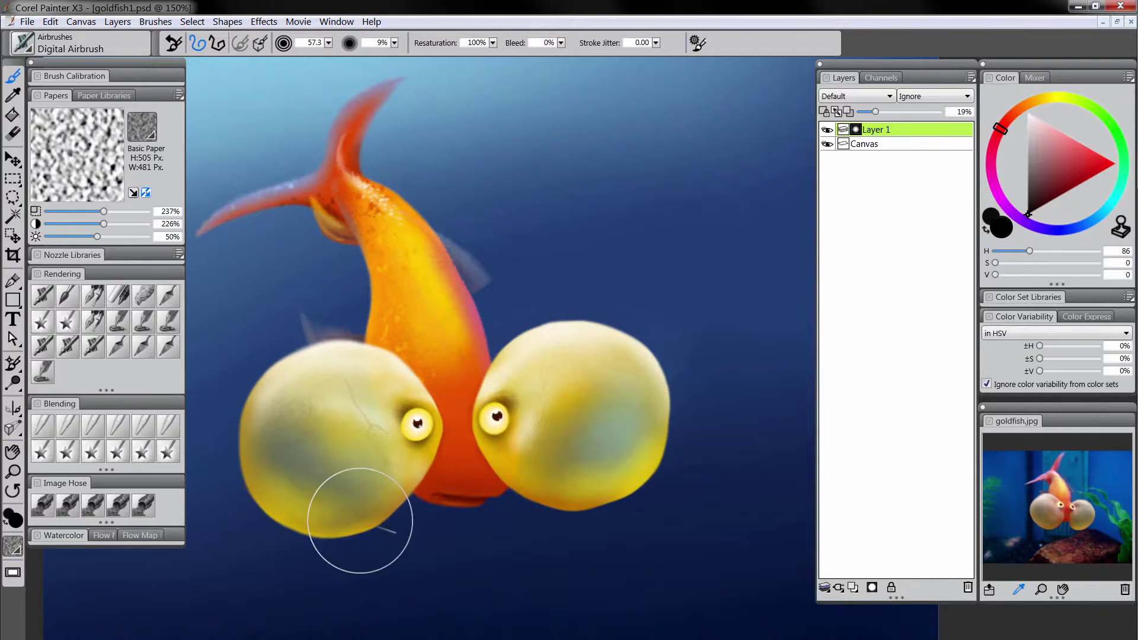
left_click_drag(393, 409, 405, 394)
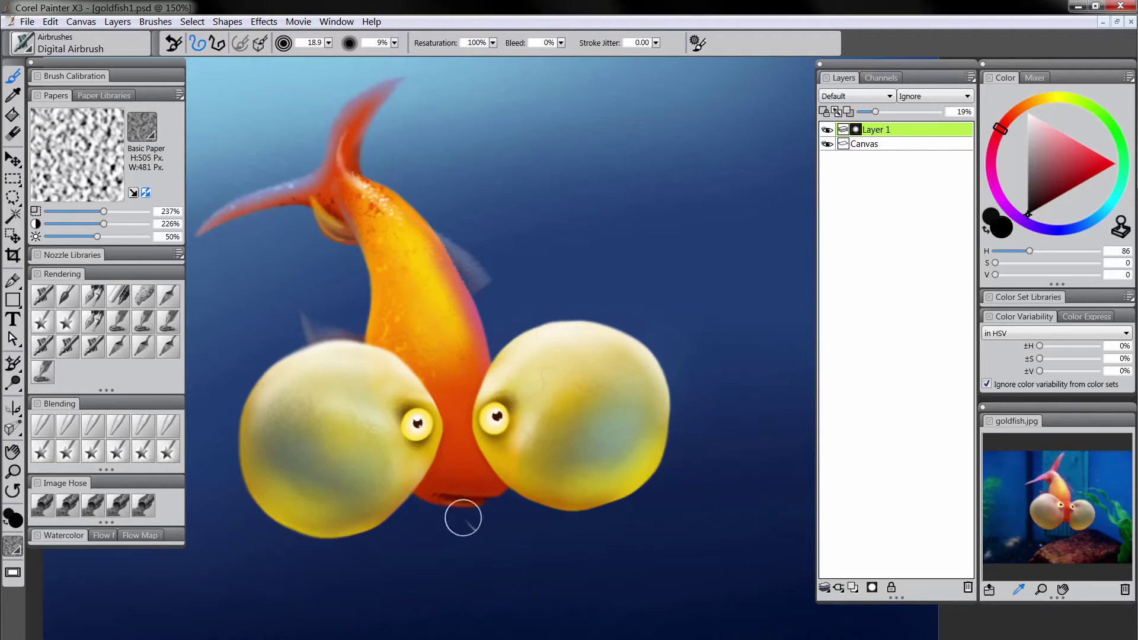
Switch from the mask to the layer content and add thin white highlights along the veins with the Detail Oils Brush at size 1.6
left_click(12, 472)
left_click(572, 441)
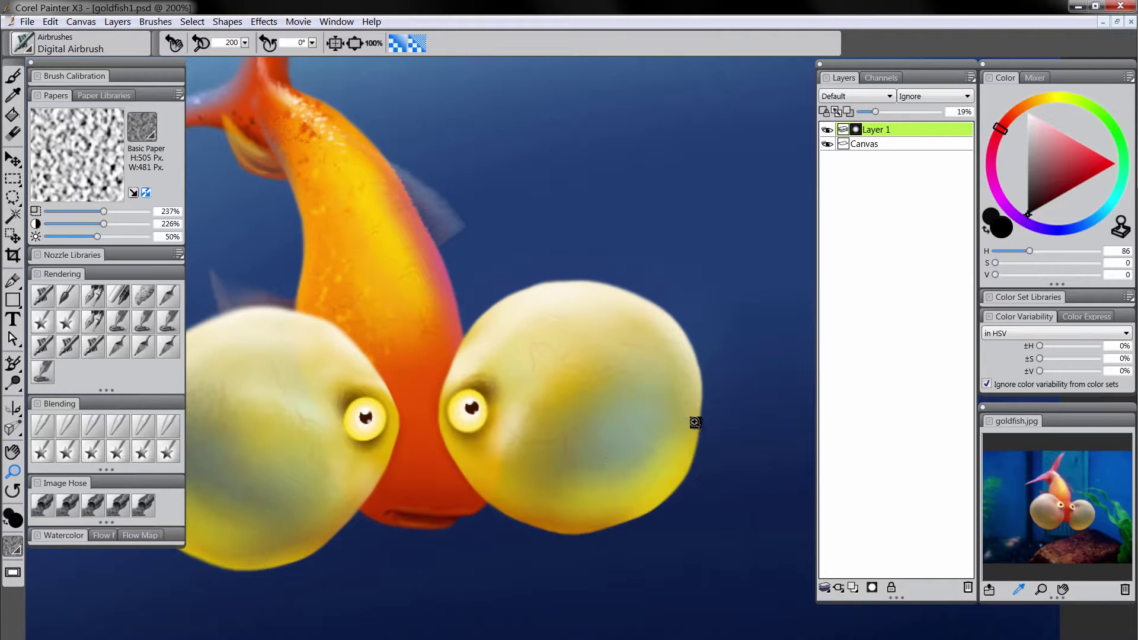
left_click(841, 126)
left_click_drag(1047, 142, 1028, 112)
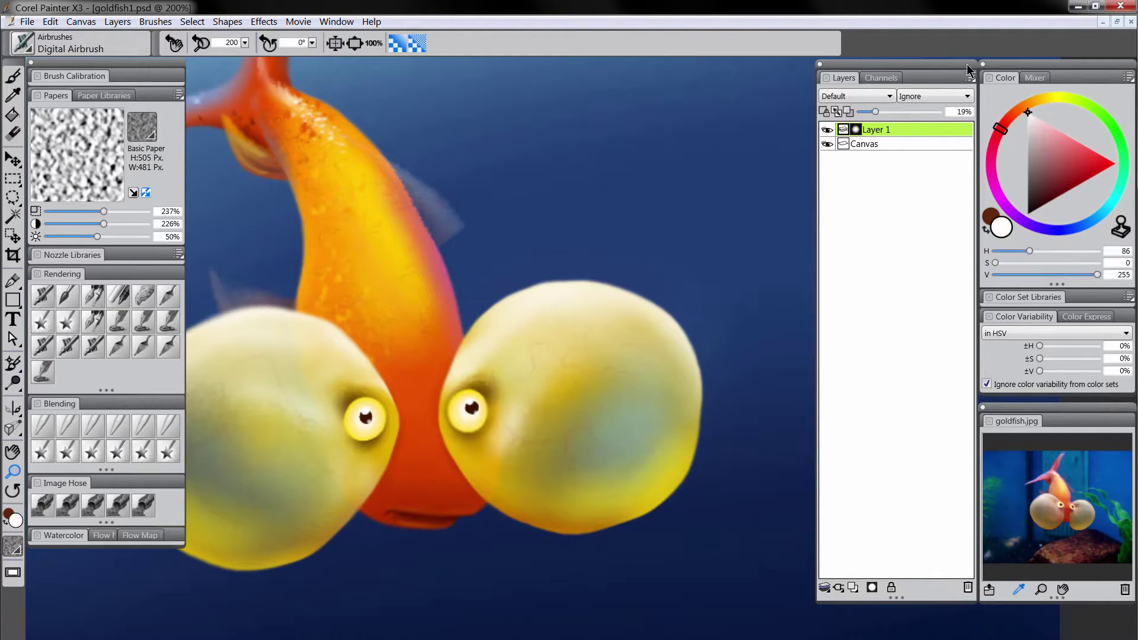
left_click(68, 296)
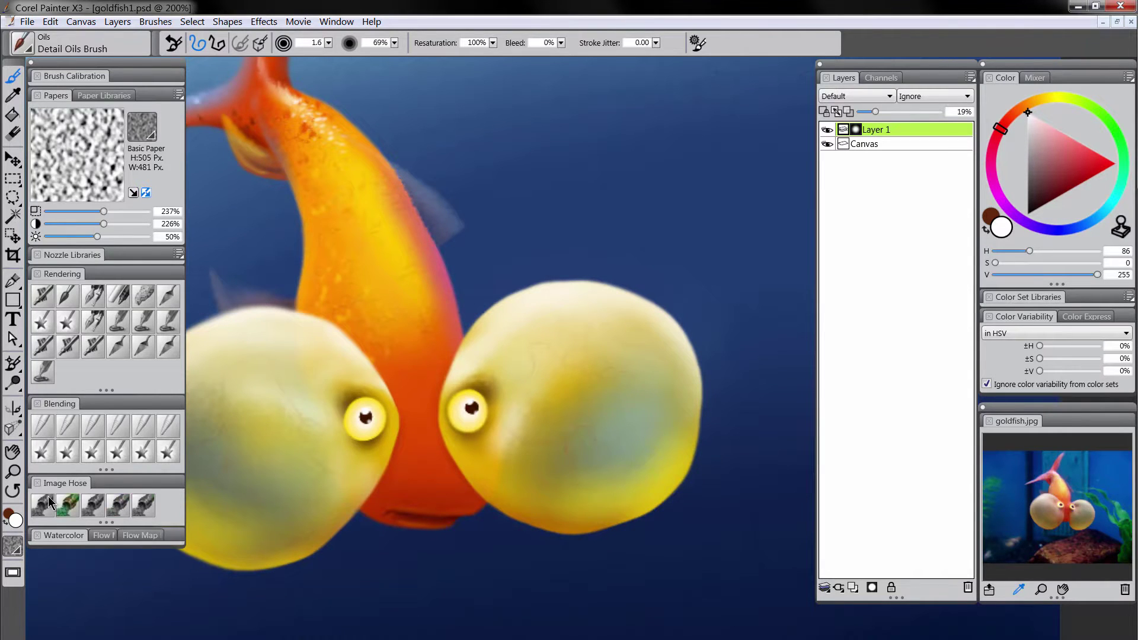
Examine the veins on the left bubble eye up close, then review the whole painting at 100%
left_click(13, 471)
left_click(234, 445)
left_click_drag(249, 447, 458, 407)
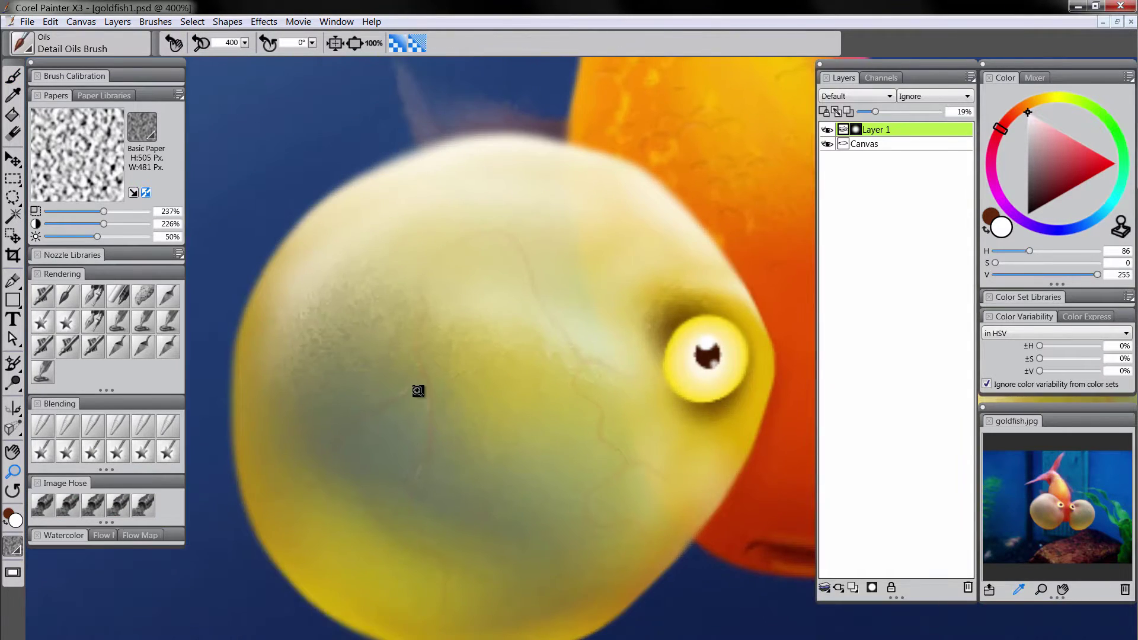
left_click(526, 438, "alt")
left_click(527, 437, "alt")
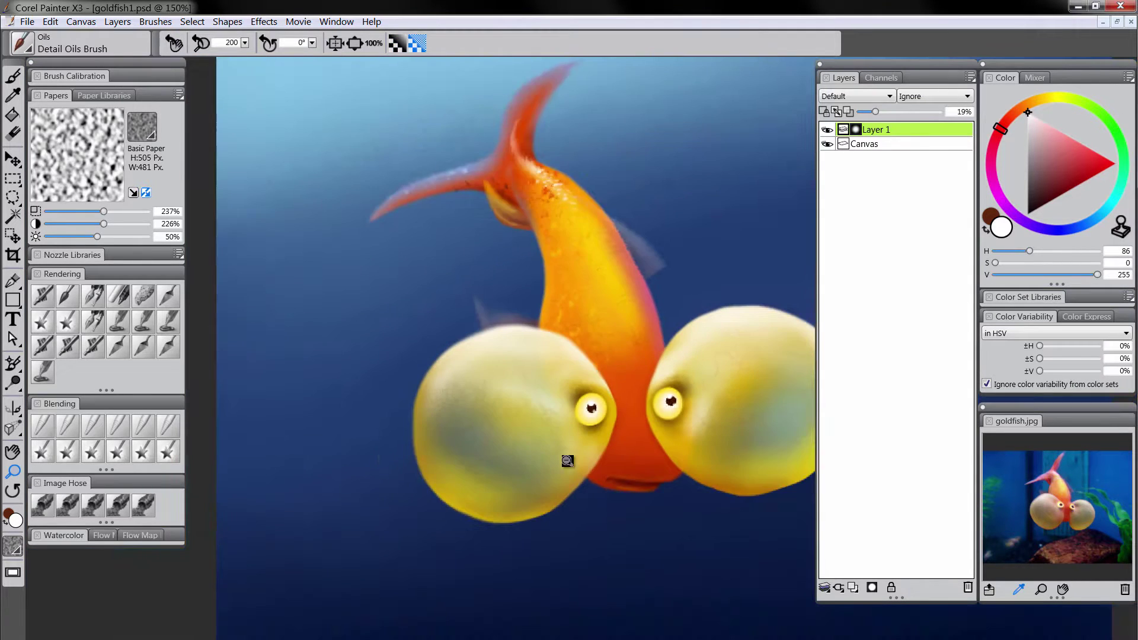
left_click(569, 463, "alt")
left_click_drag(696, 487, 587, 468)
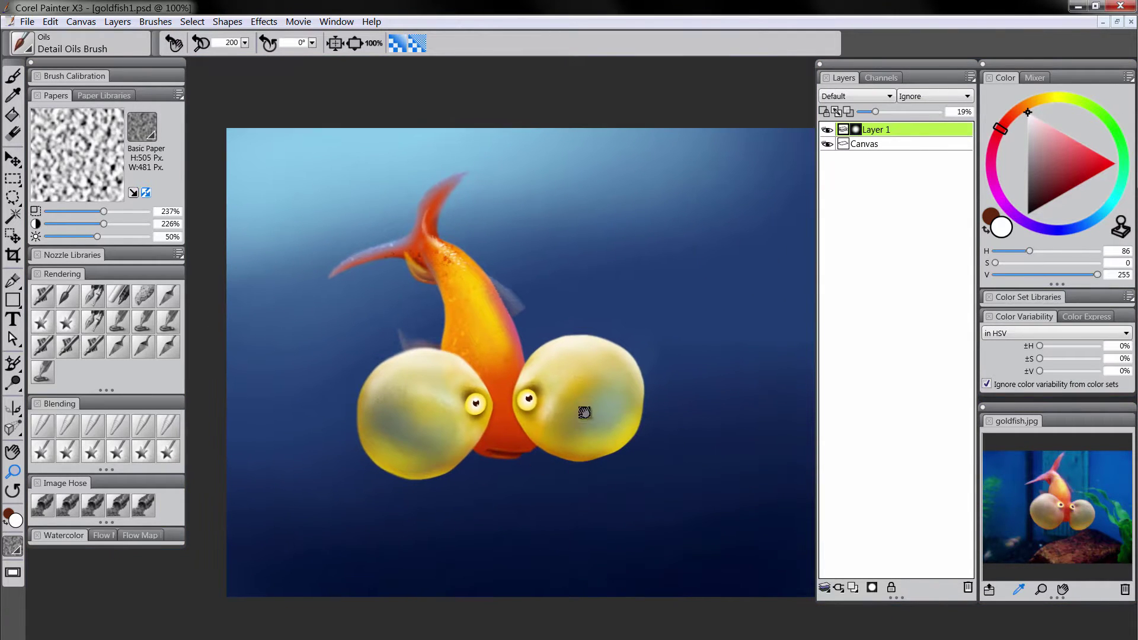
left_click_drag(585, 409, 546, 437)
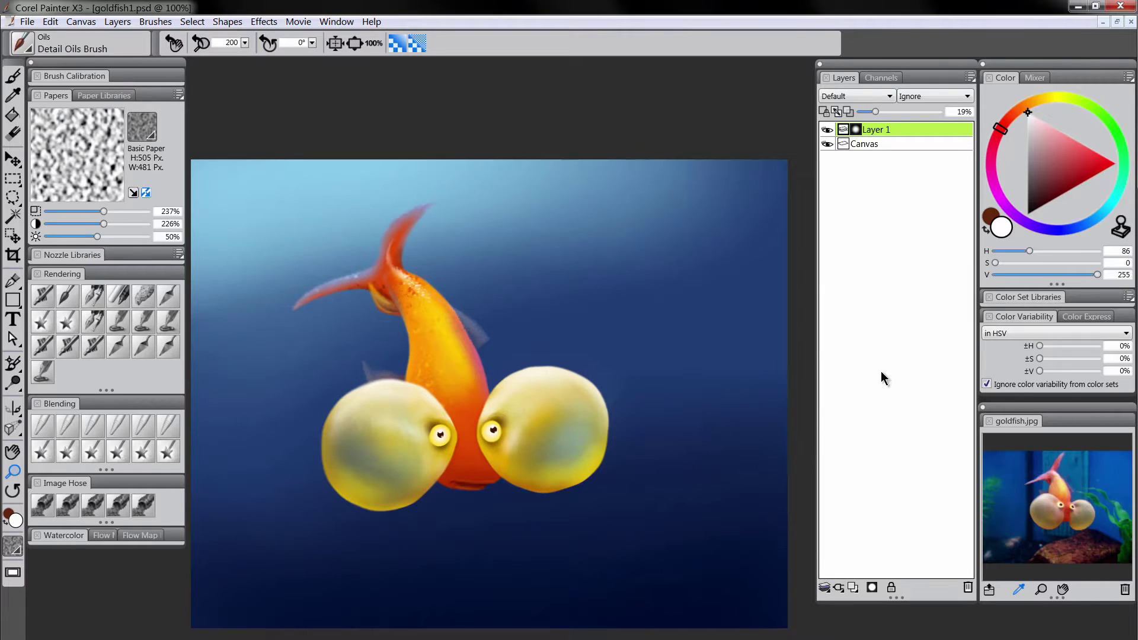
Add a new layer above the vein layer and name it water
left_click(853, 587)
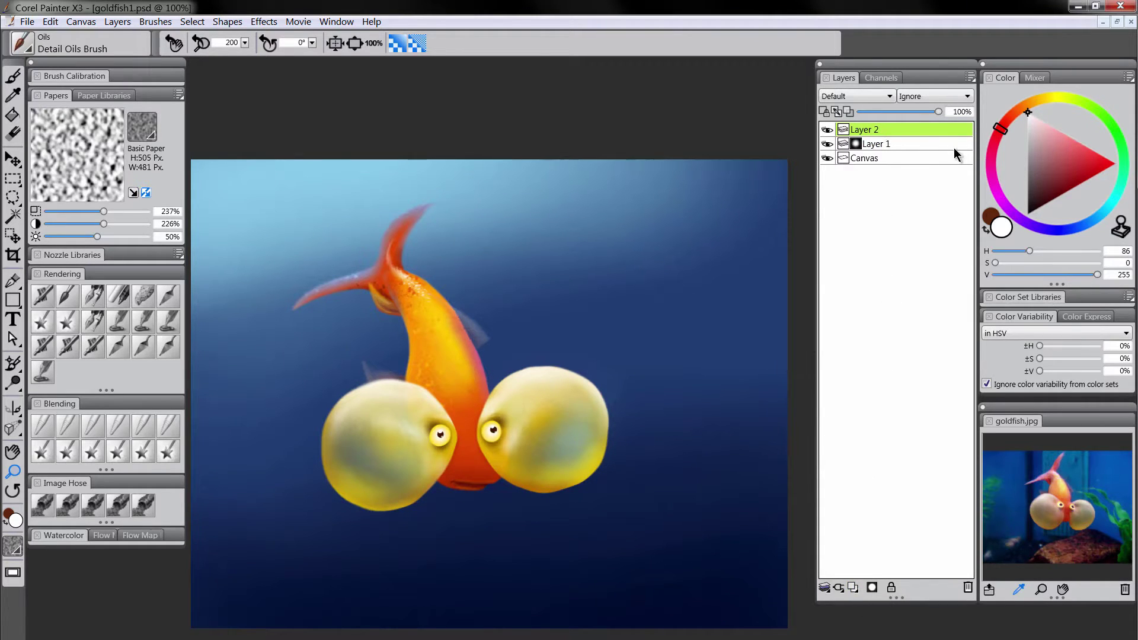
double_click(869, 130)
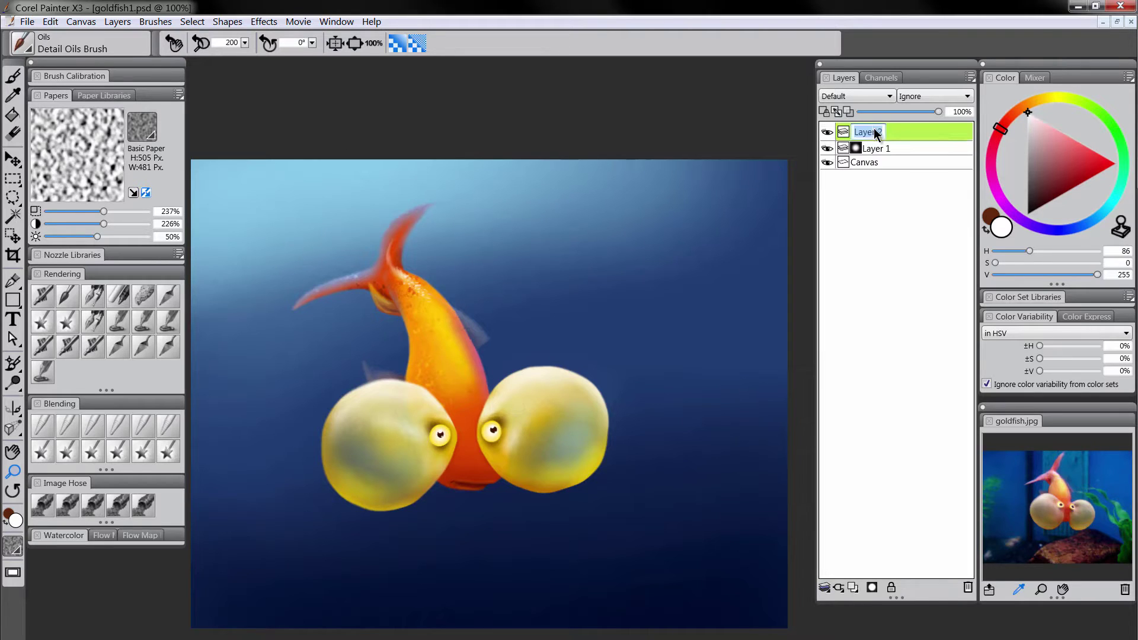
type("water")
key("Return")
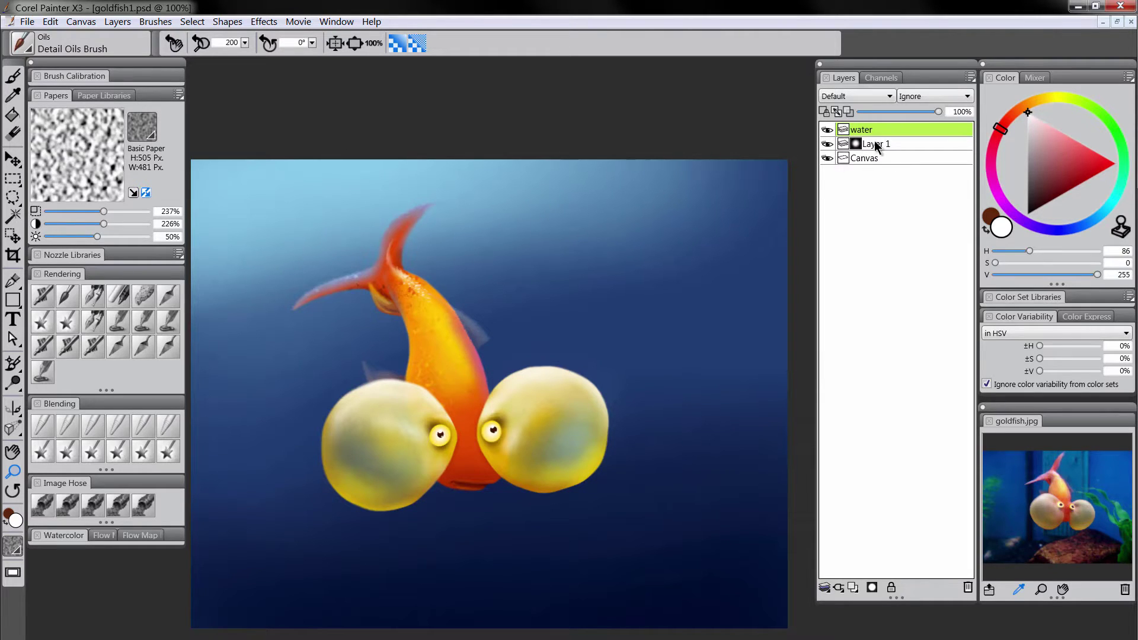
Rename the masked vein layer as vessels
double_click(877, 145)
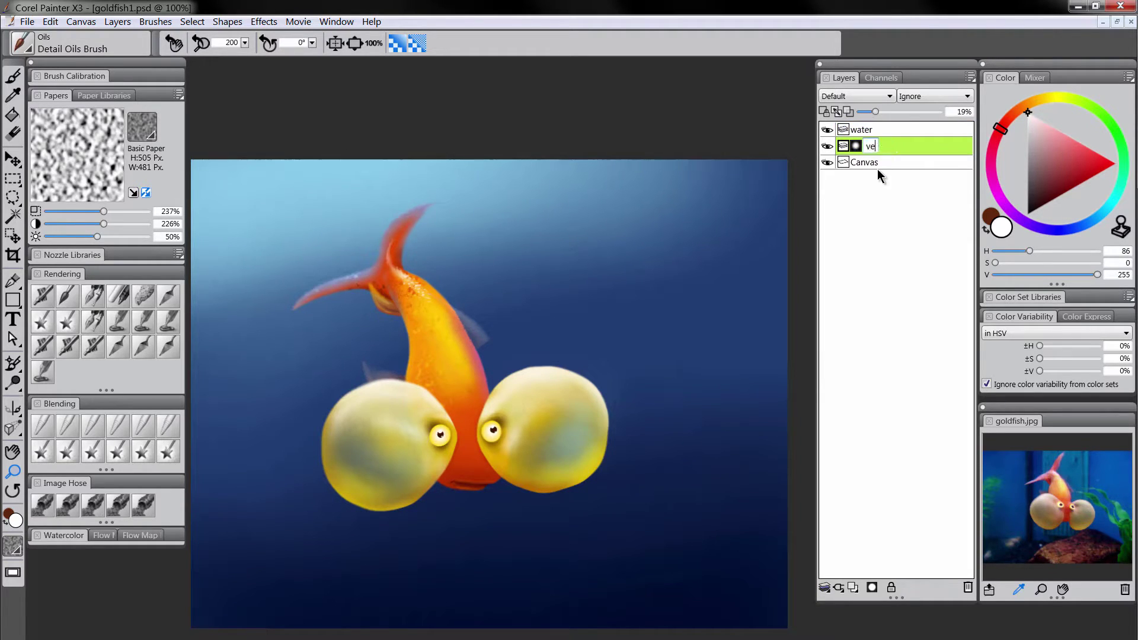
type("vessles")
key("Return")
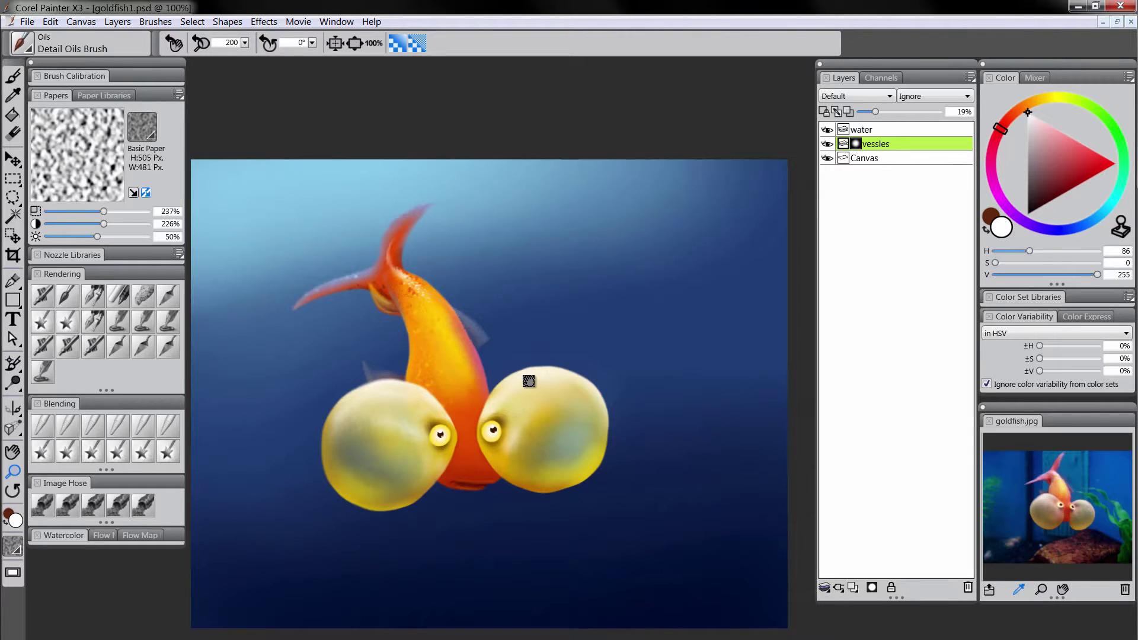
left_click_drag(528, 381, 574, 372)
double_click(886, 144)
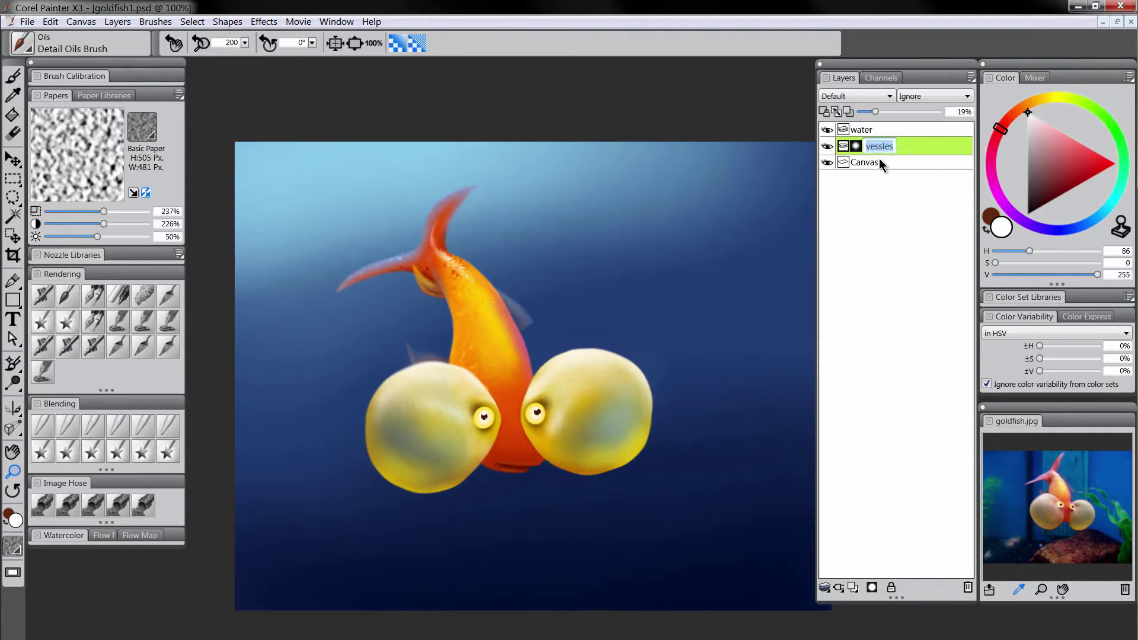
type("vessels")
key("Return")
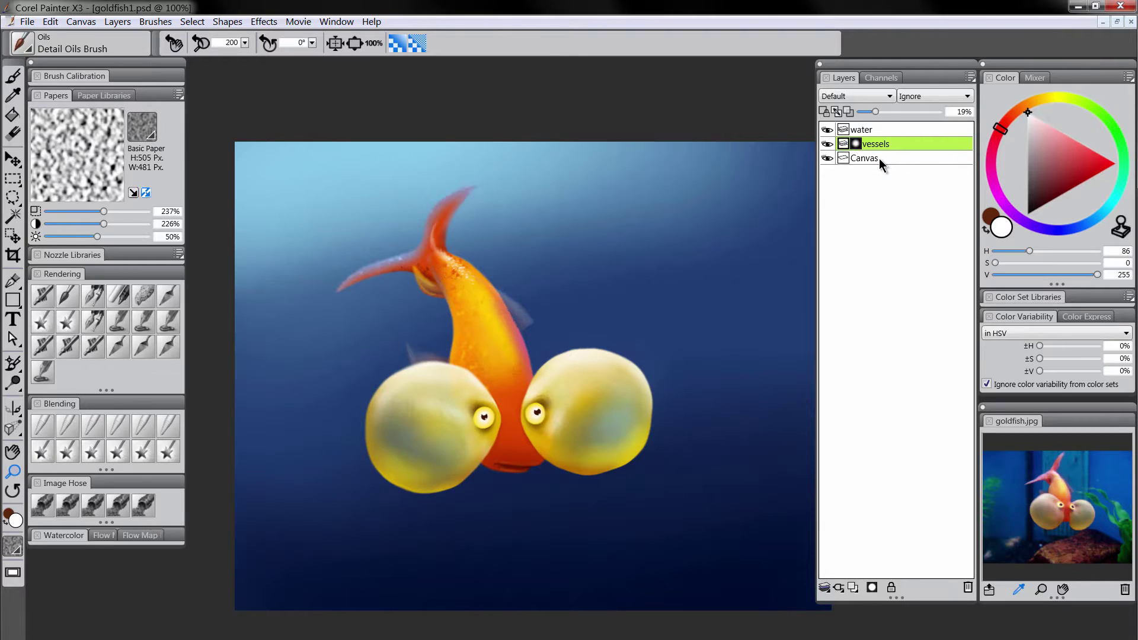
left_click_drag(582, 363, 574, 350)
On the water layer, haze the fish's tail and upper body with light blue sampled from the background, using the Digital Airbrush at size 167.8
left_click(873, 128)
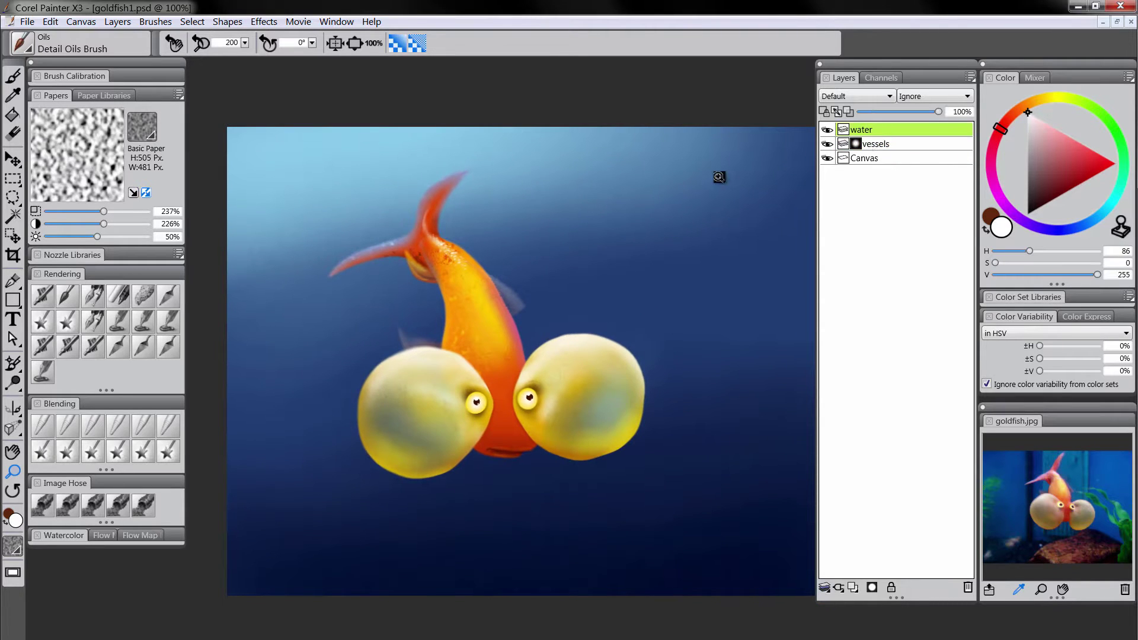
left_click(42, 295)
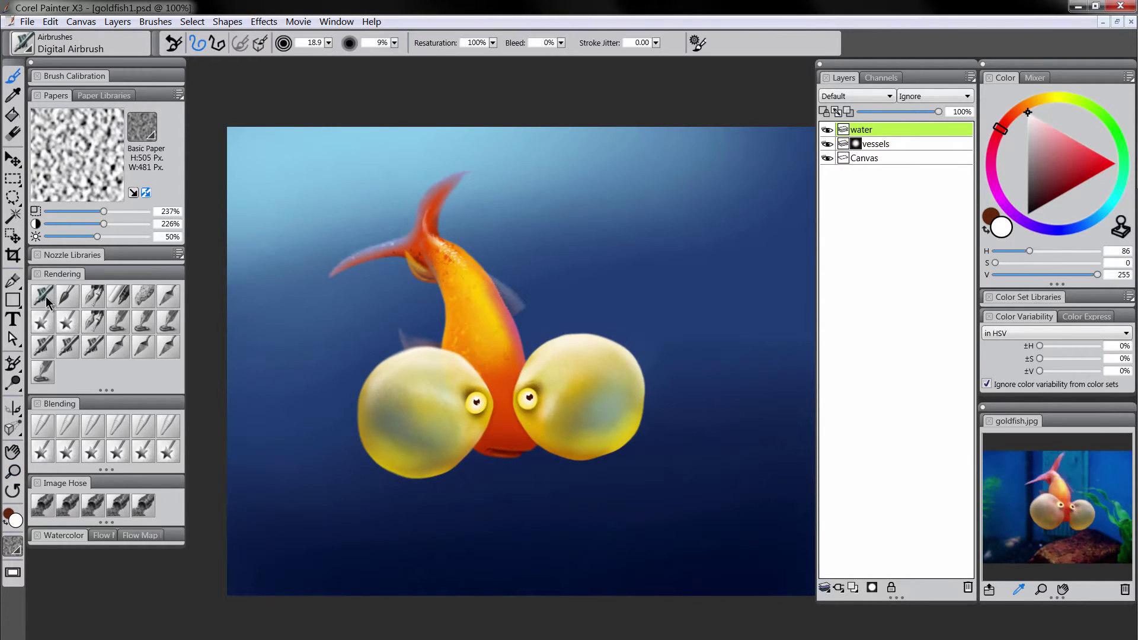
left_click(371, 190, "alt")
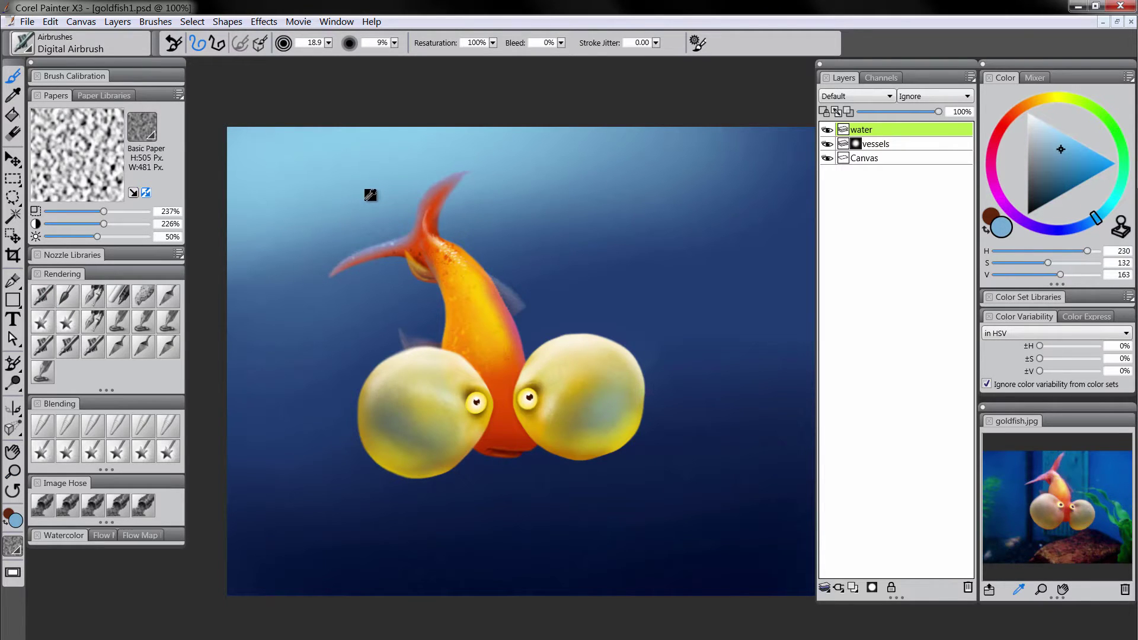
left_click(370, 196, "alt")
left_click(371, 196, "alt")
left_click_drag(474, 163, 501, 258)
key("Tab")
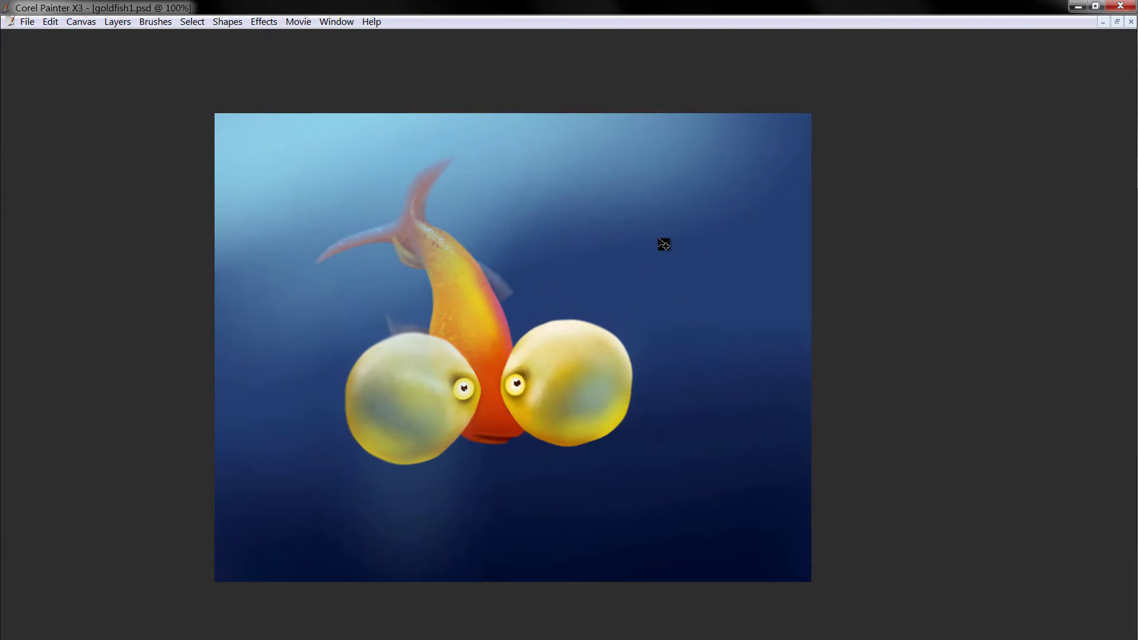
mouse_move(457, 178)
left_mouse_down()
mouse_move(401, 191)
mouse_move(309, 292)
mouse_move(448, 232)
mouse_move(413, 184)
mouse_move(417, 207)
left_mouse_up()
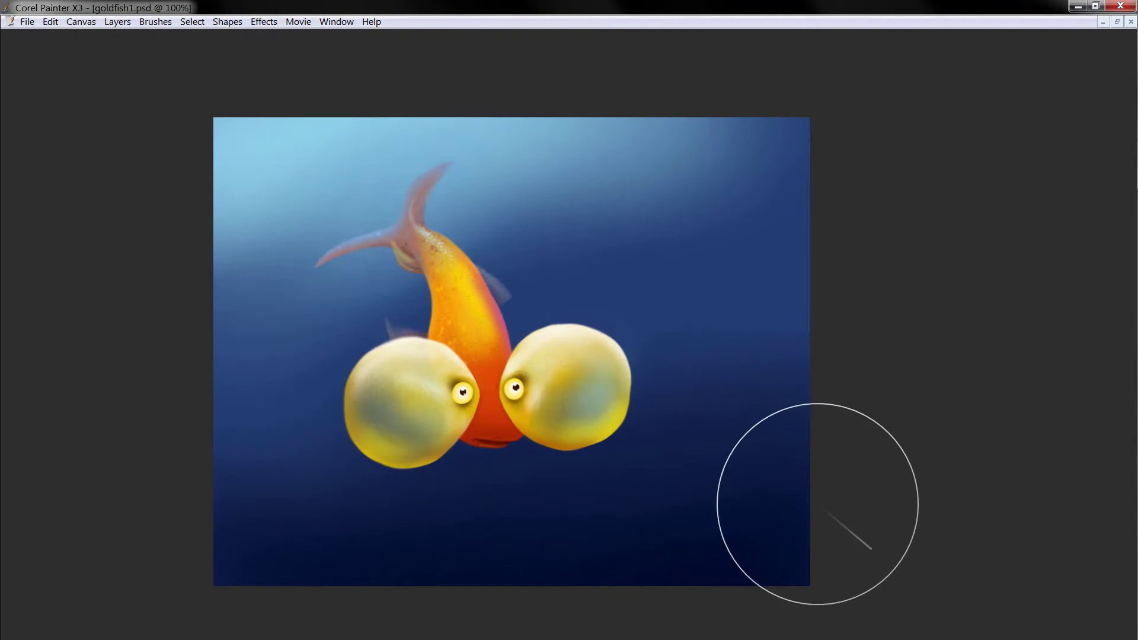
key("Tab")
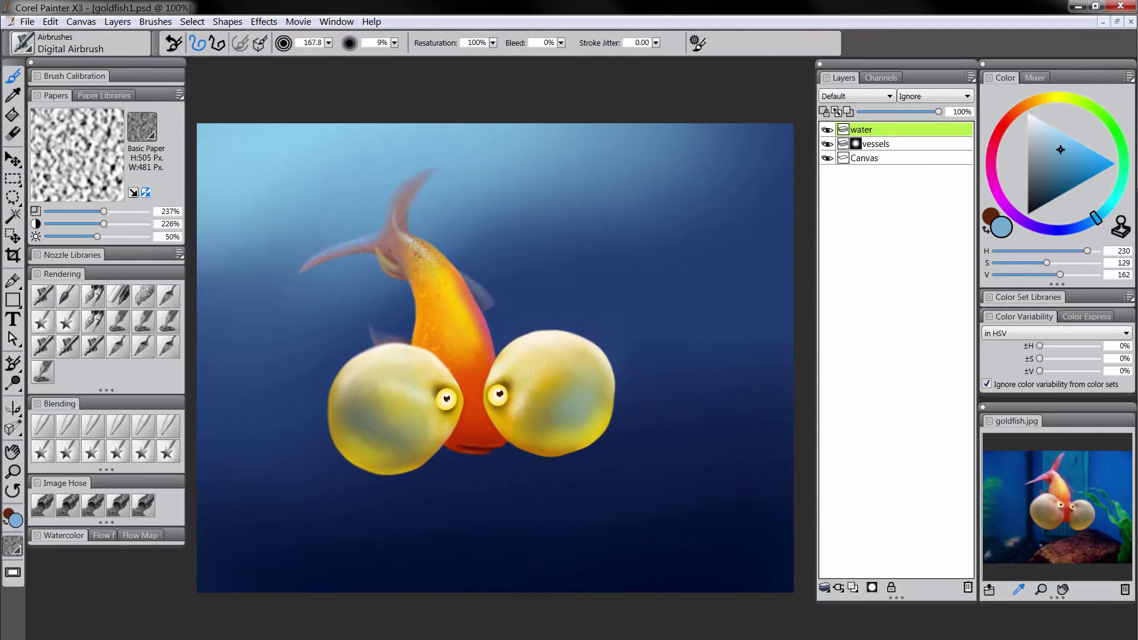
Add a new layer above the water layer and name it vignette
left_click(853, 587)
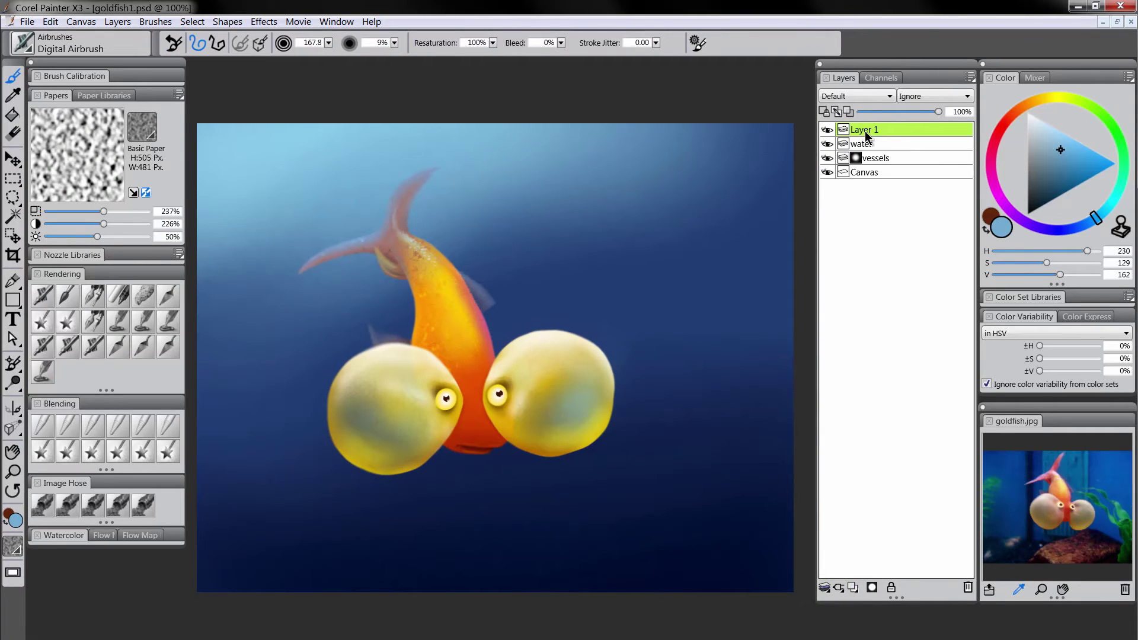
double_click(872, 132)
type("vignette")
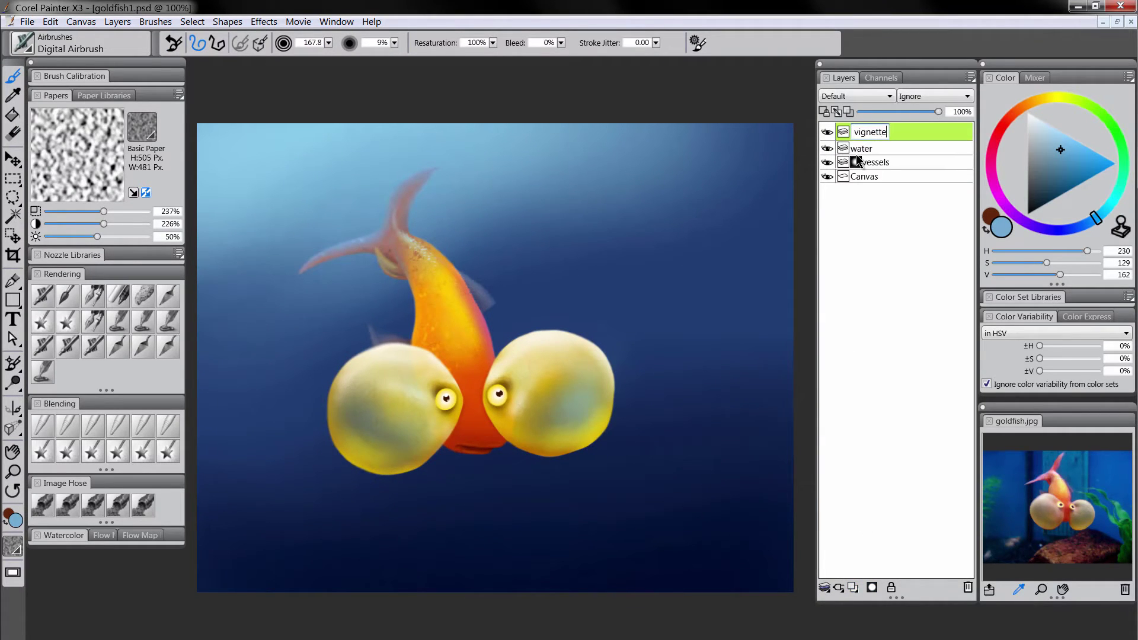
key("Return")
Set the vignette layer's blend mode to Multiply and prepare the Digital Airbrush with a very dark blue (H 251, S 255, V 20)
left_click_drag(1057, 168, 1038, 223)
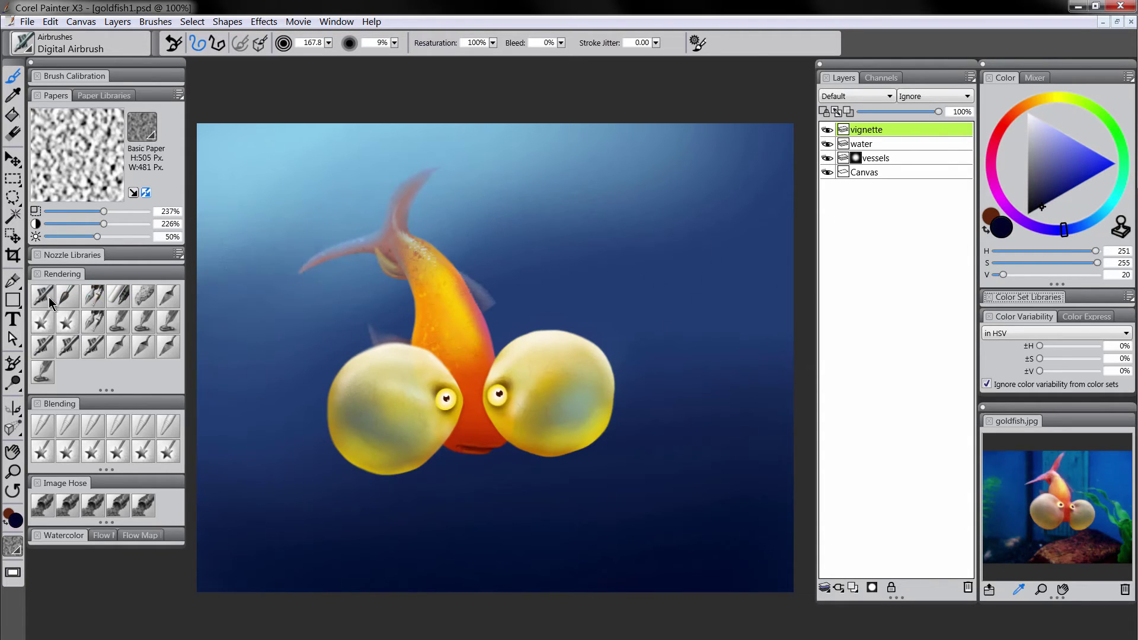
left_click(75, 298)
left_click(848, 95)
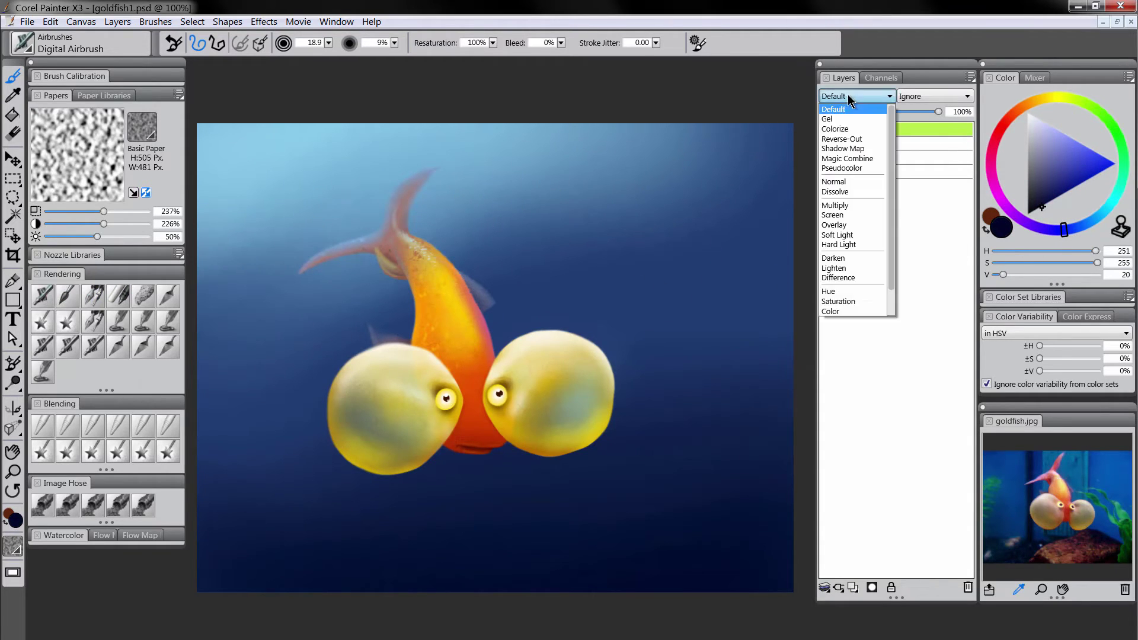
left_click(844, 205)
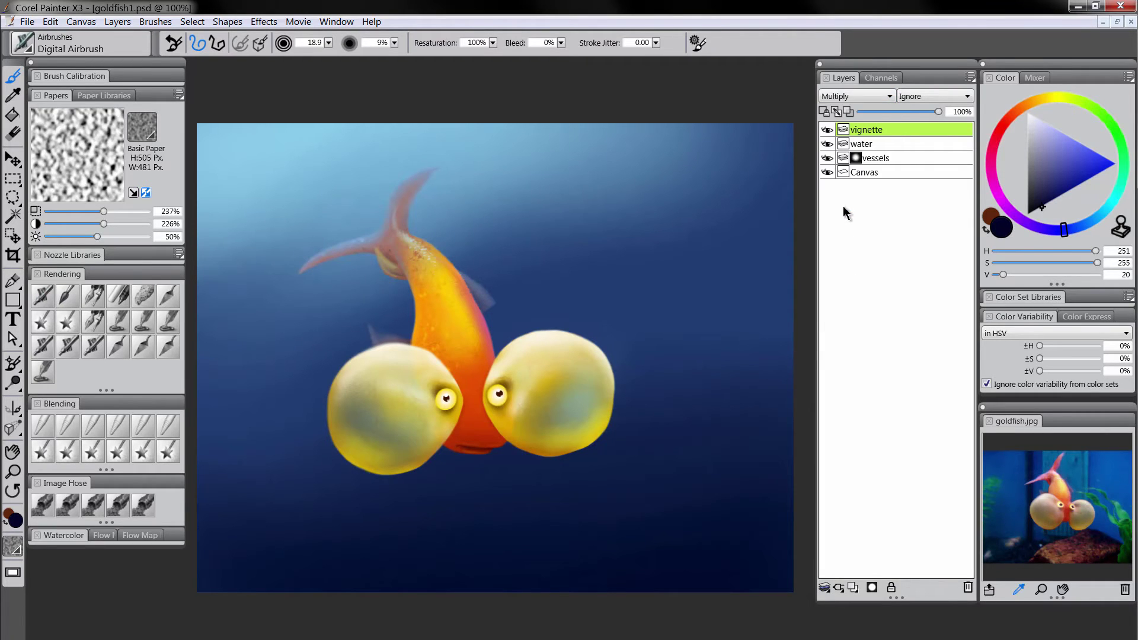
Darken the painting's right and bottom edges on the vignette layer with broad Digital Airbrush strokes at size 176.9
key("Tab")
mouse_move(780, 203)
left_mouse_down()
mouse_move(824, 160)
mouse_move(754, 95)
left_mouse_up()
mouse_move(827, 370)
left_mouse_down()
mouse_move(774, 589)
mouse_move(759, 544)
mouse_move(763, 490)
mouse_move(786, 439)
mouse_move(779, 258)
mouse_move(711, 513)
mouse_move(462, 631)
left_mouse_up()
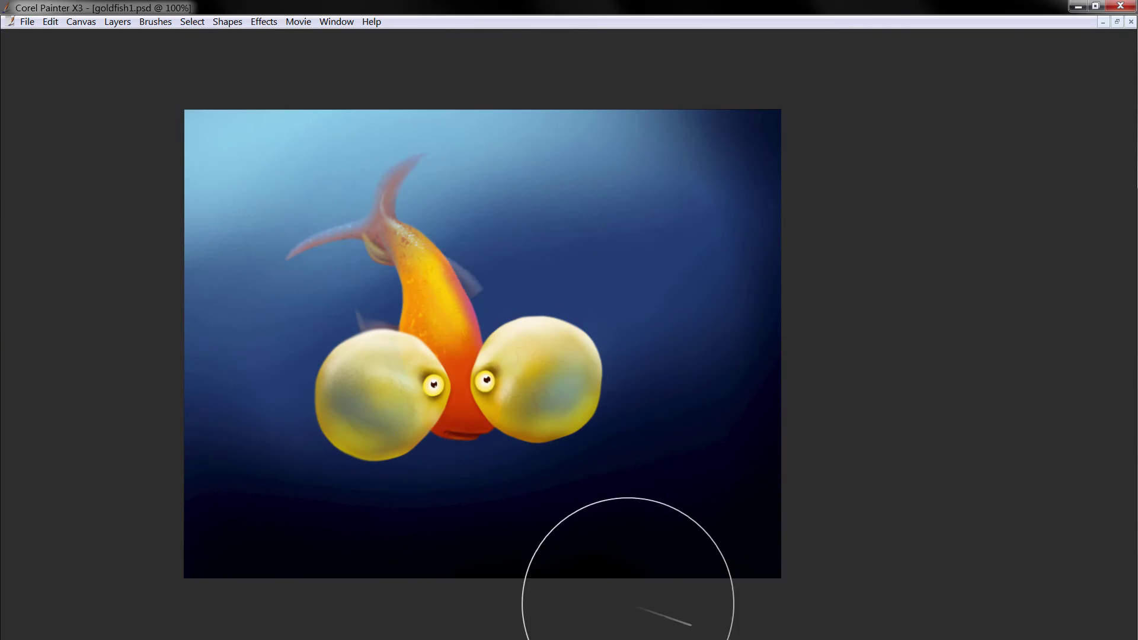
key("Tab")
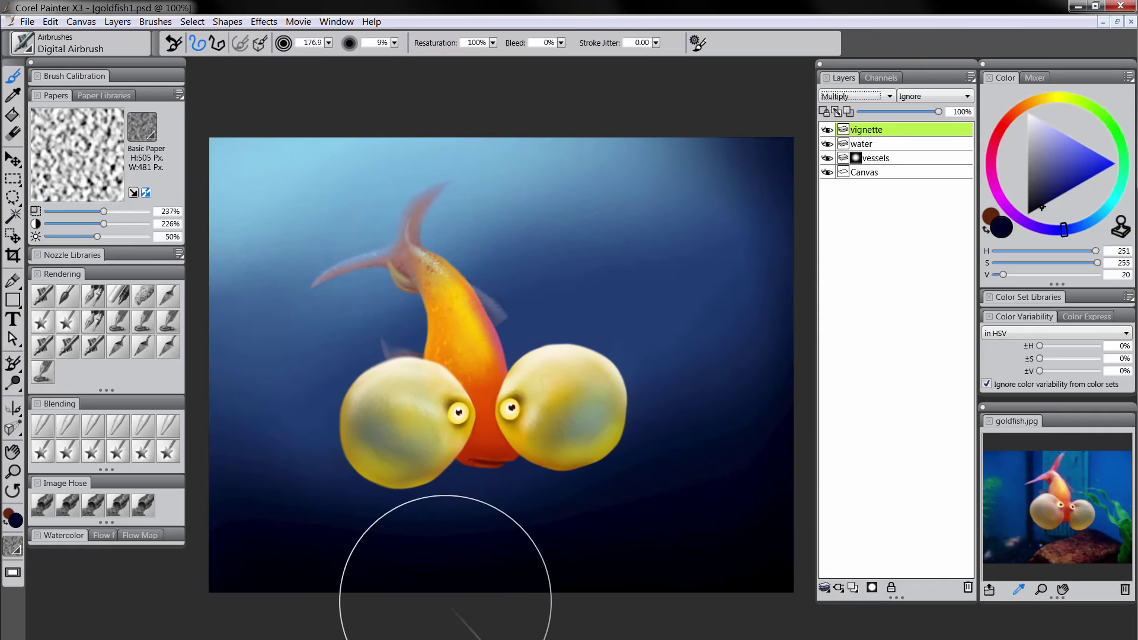
left_click_drag(613, 528, 612, 490)
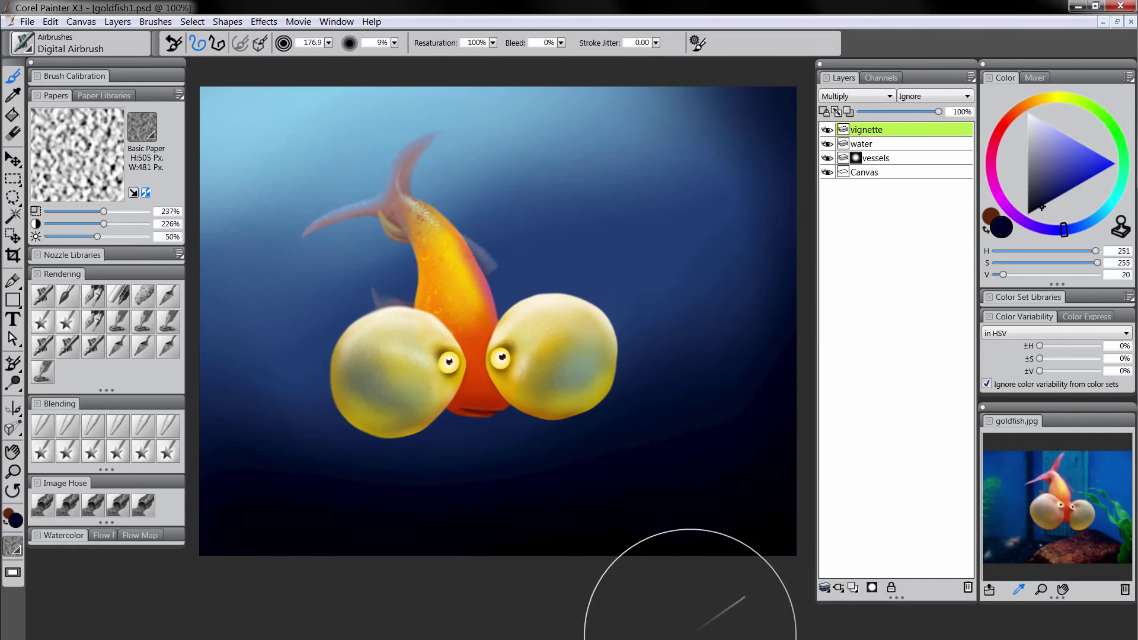